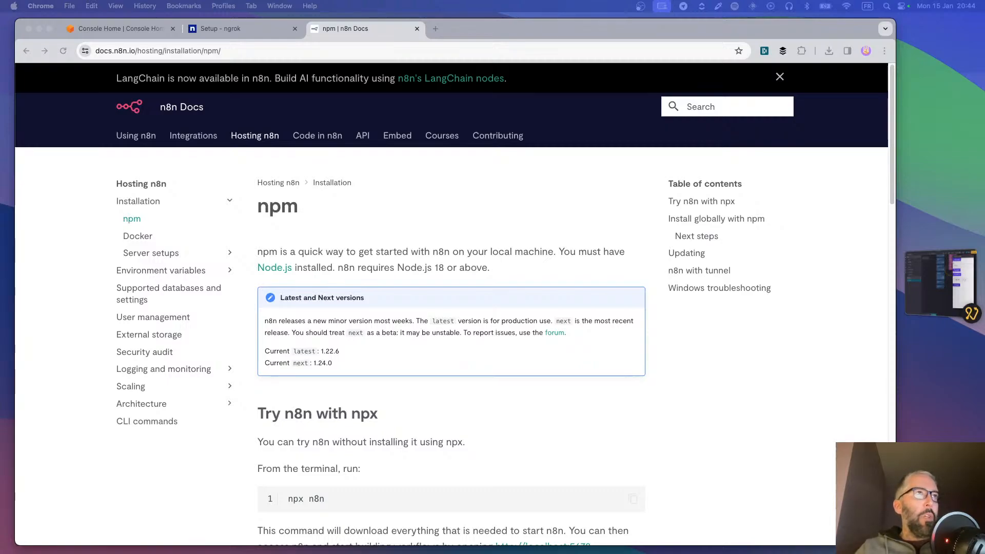
Finish with the n8n npm installation docs and return to the Noodl Training project's experiment component.
click(409, 247)
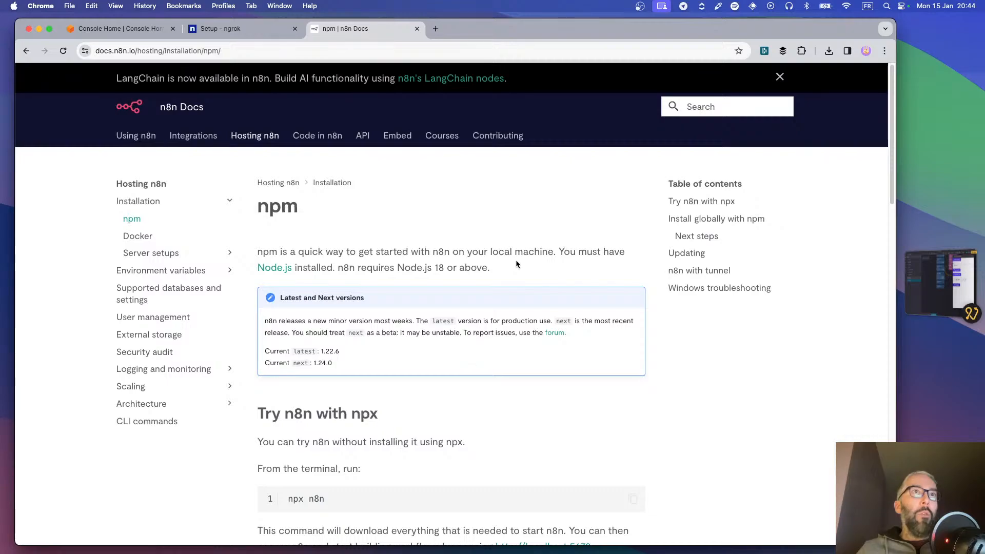
click(965, 292)
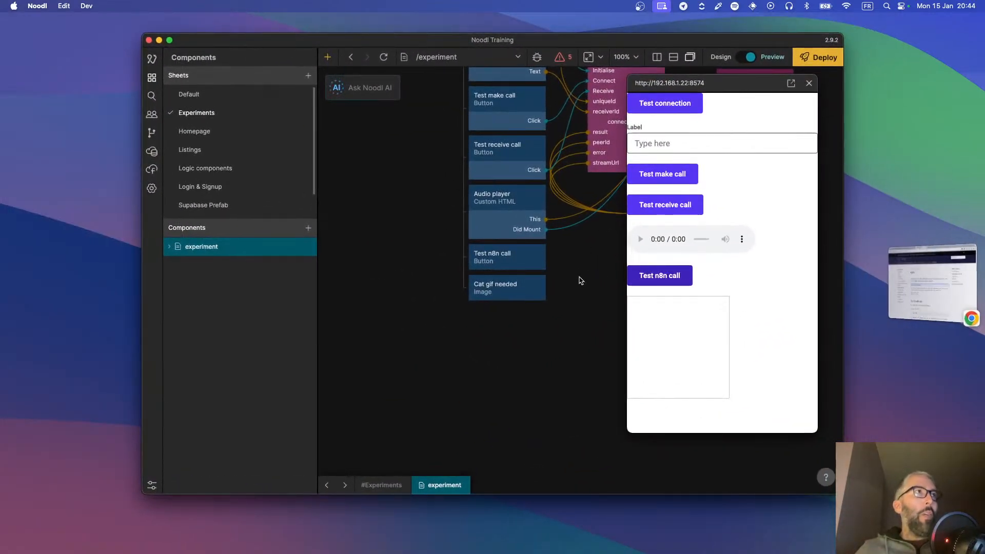
Enlarge the Noodl editor, reposition the preview, run Test connection, then return to the n8n docs.
drag(408, 40, 291, 30)
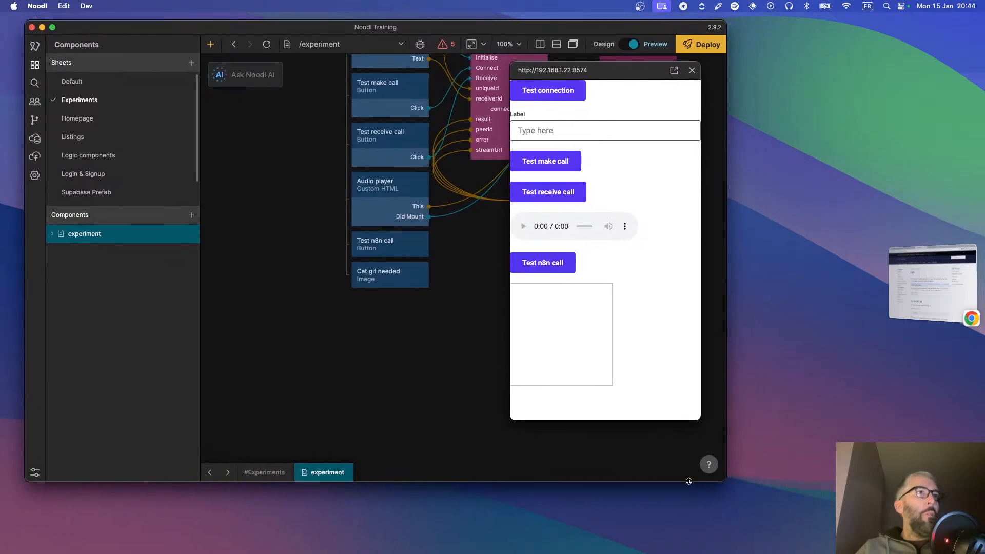
drag(725, 478, 860, 514)
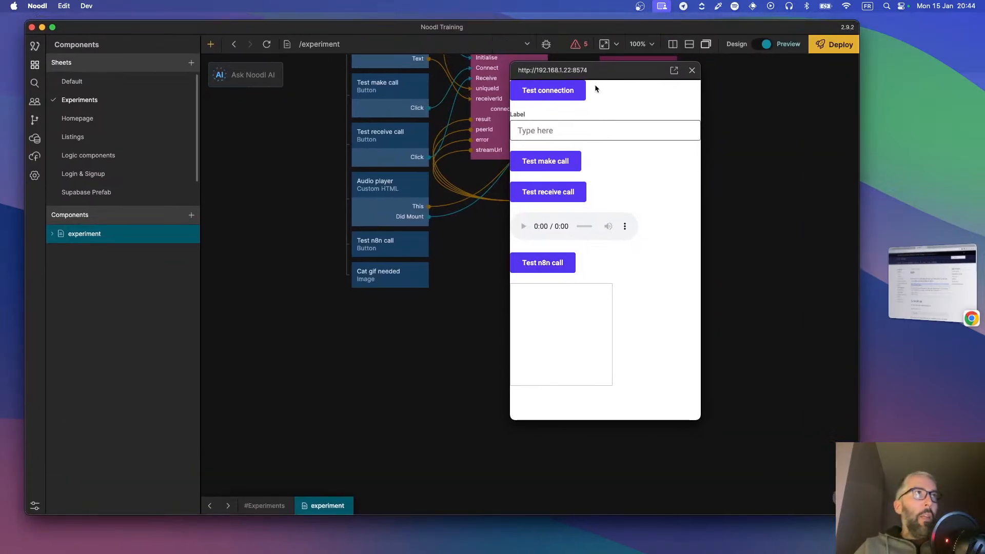
drag(592, 71, 770, 158)
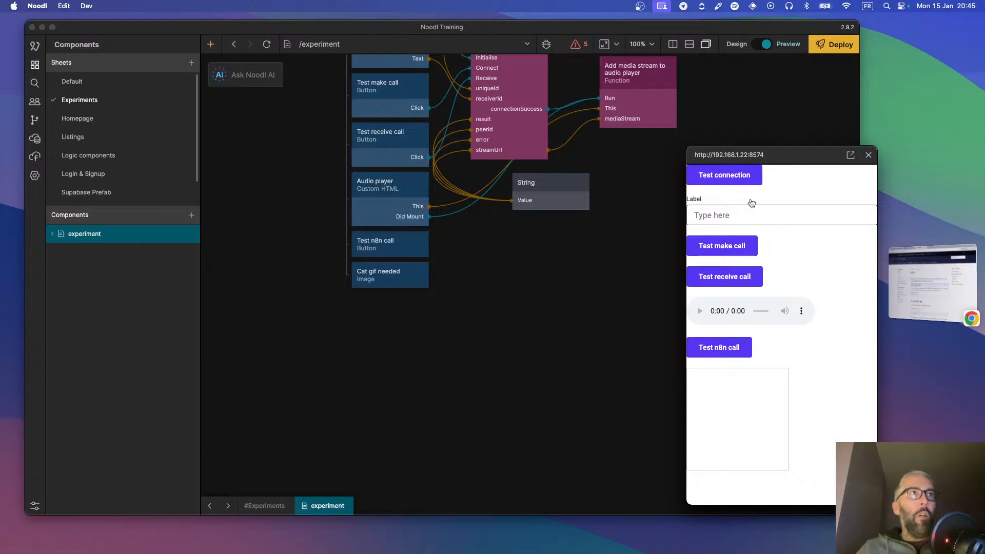
click(724, 175)
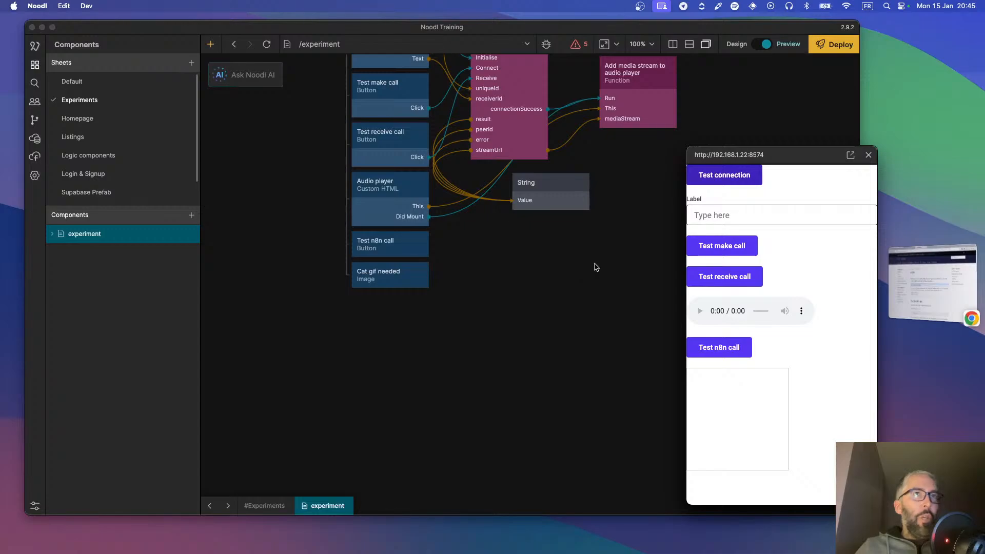
click(940, 287)
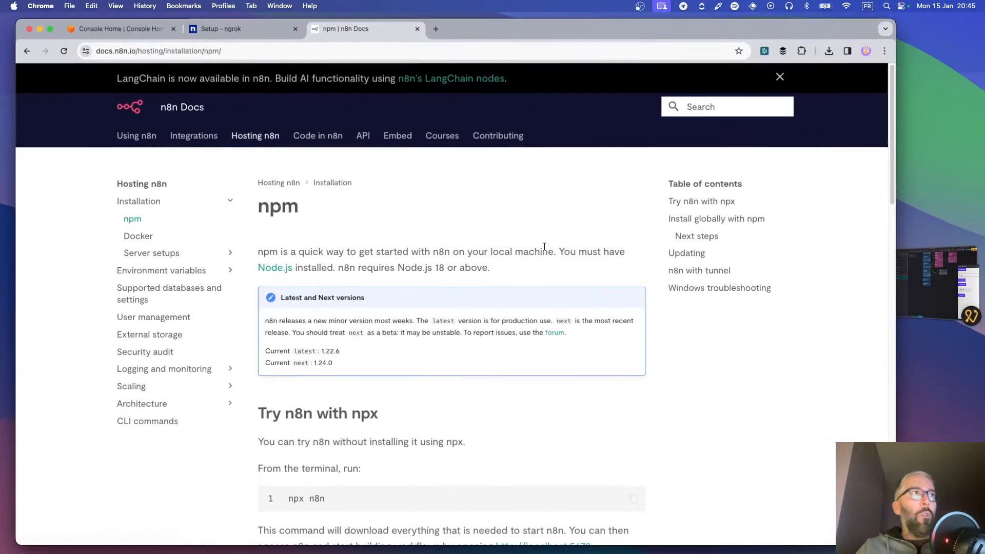
Search Google for 'n8n' in a new tab and open the n8n.io homepage result.
triple_click(511, 261)
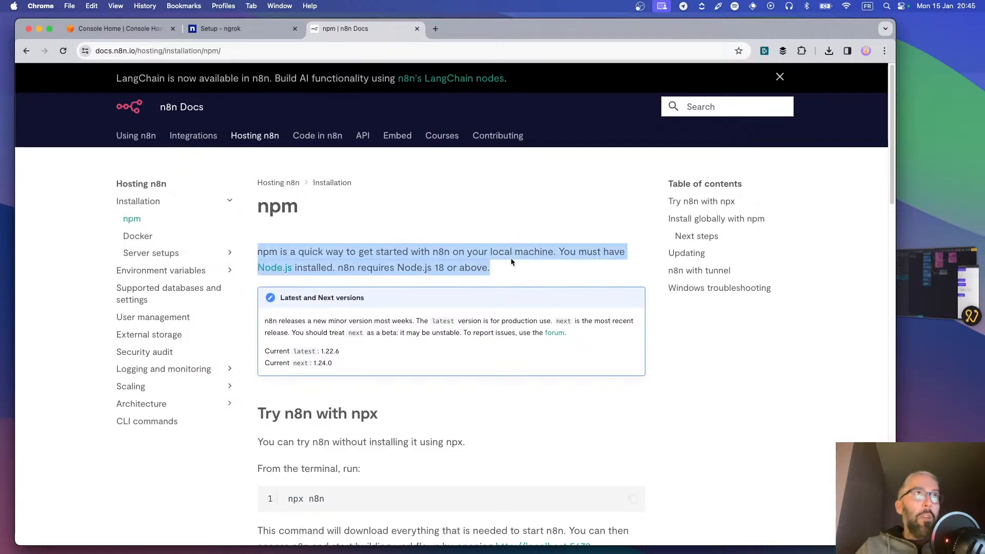
click(387, 254)
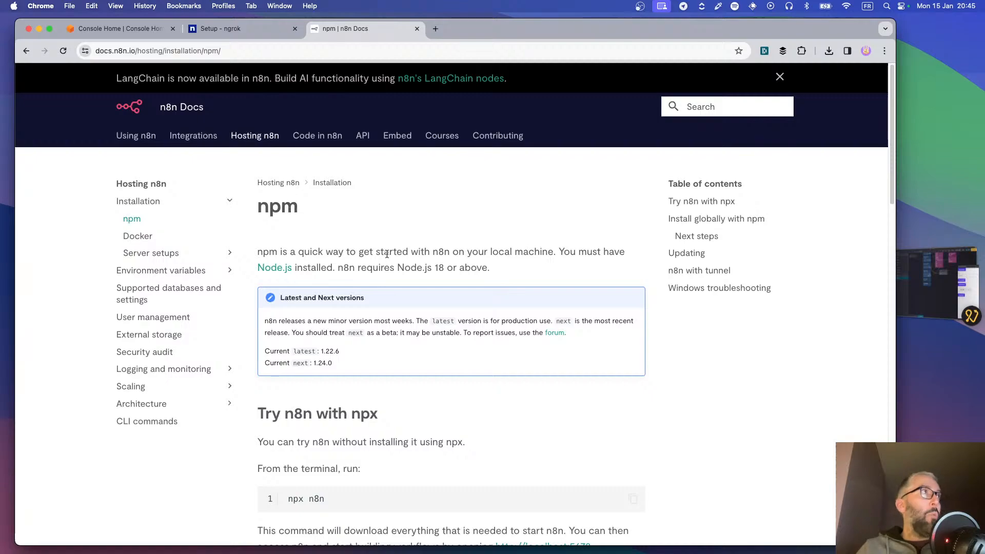
click(435, 31)
text(n8n.digitalbricks.io:5678)
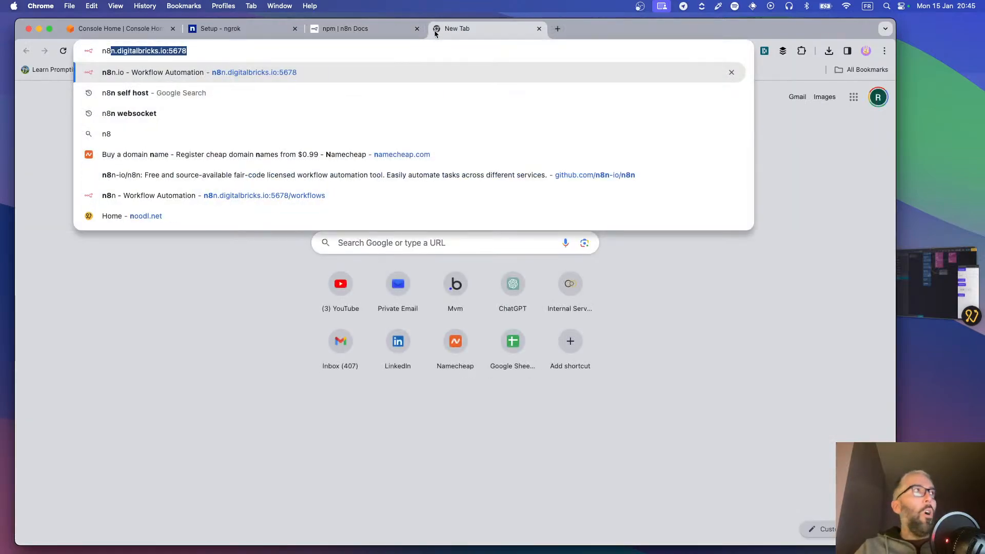
key(Return)
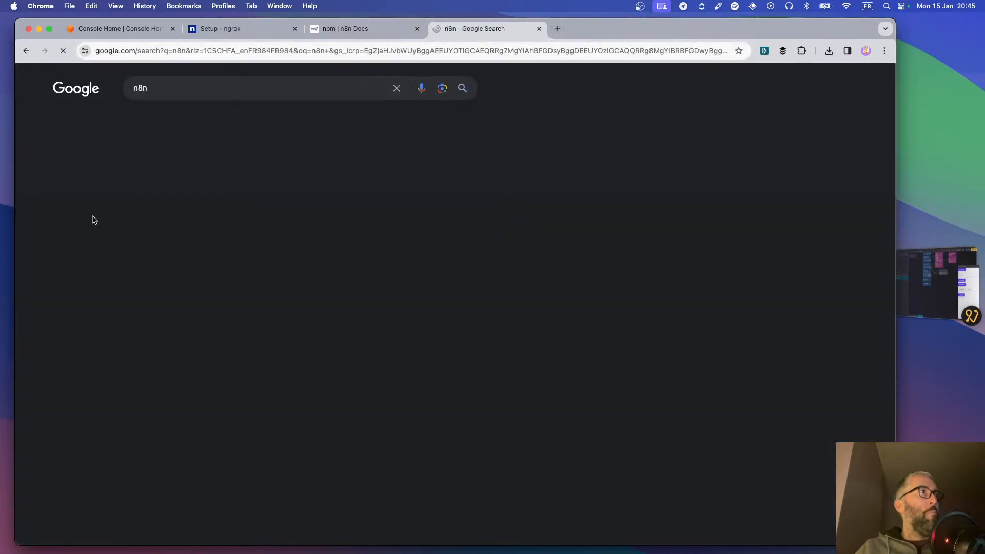
click(190, 207)
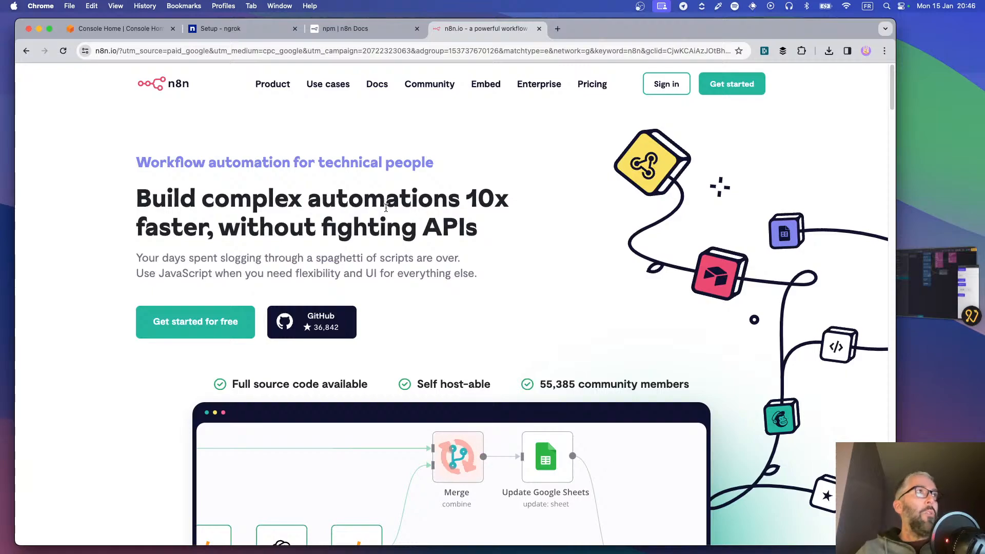
Close the n8n.io tab, check the ngrok and AWS Console Home tabs, then return to Noodl.
click(540, 29)
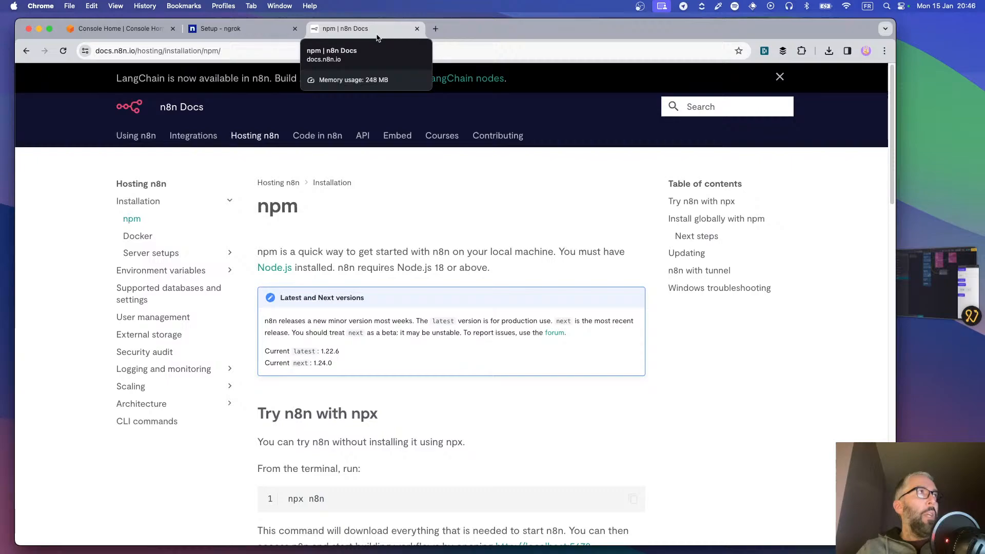
click(256, 32)
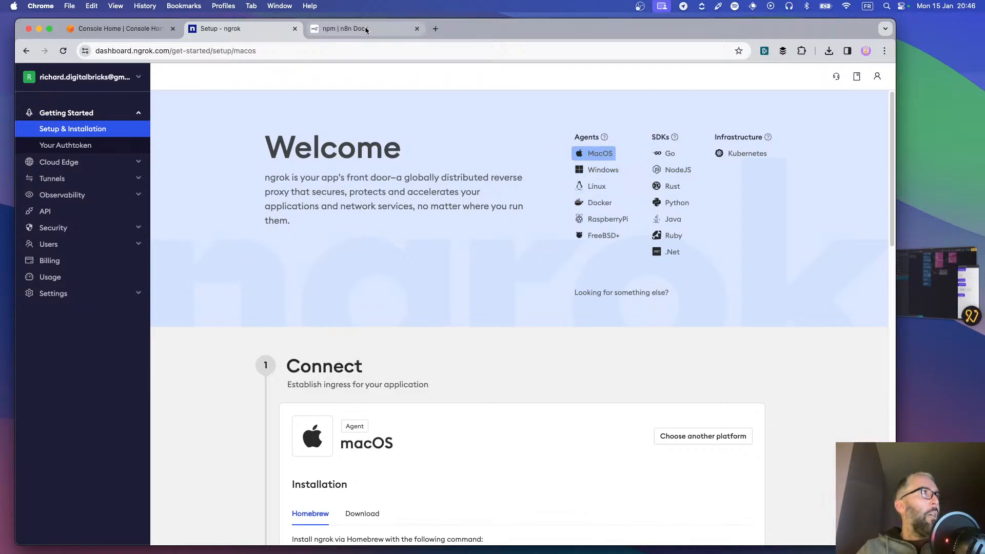
click(113, 34)
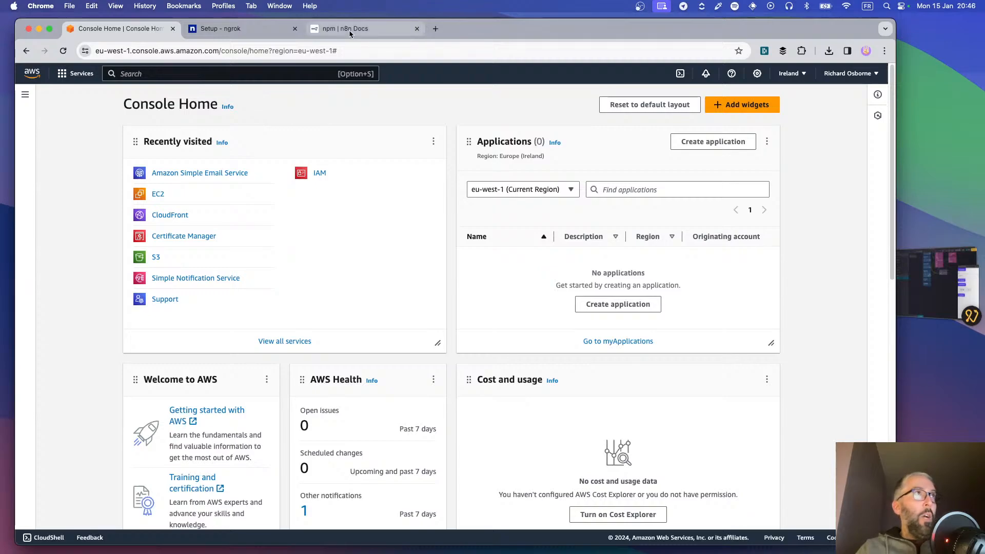
click(919, 277)
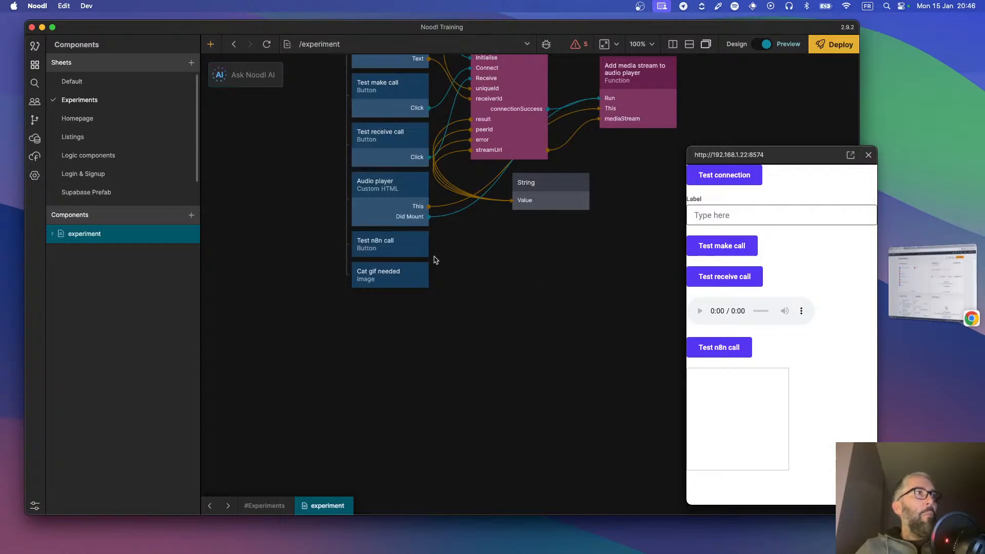
click(728, 351)
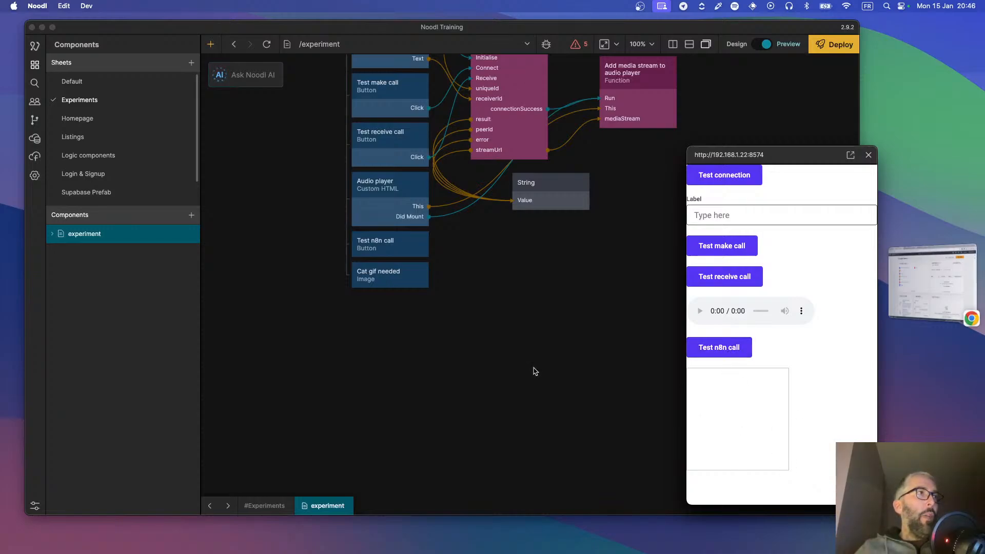
click(466, 294)
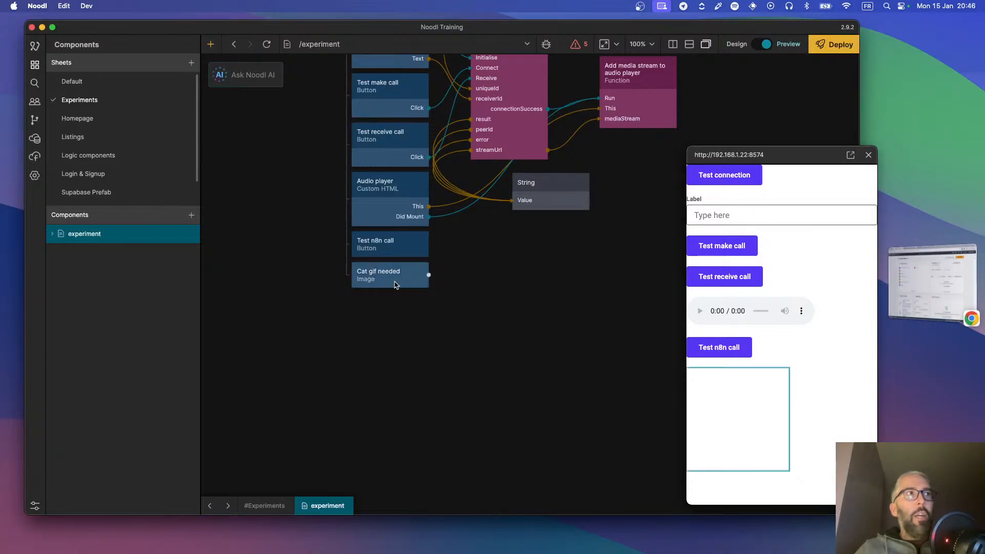
scroll(339, 283, left, 5)
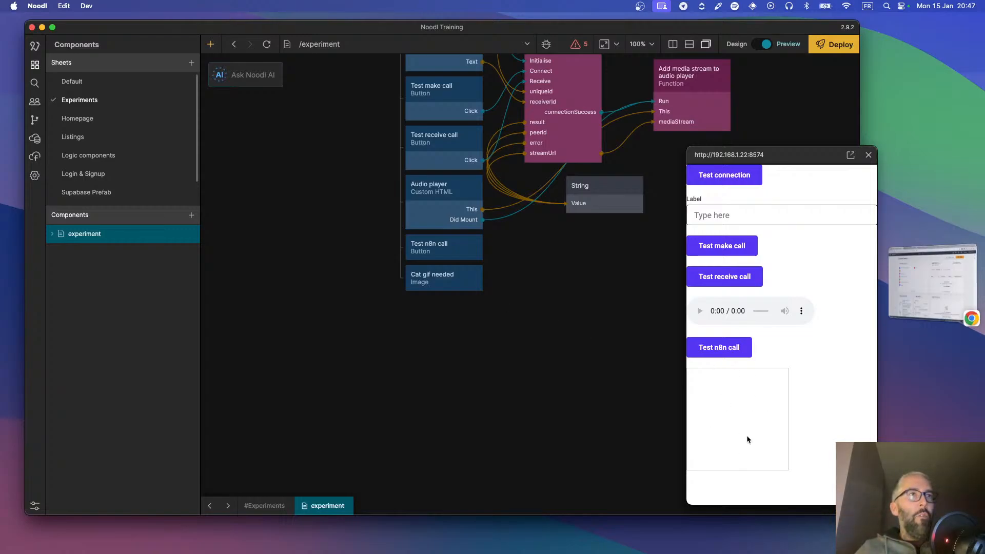
scroll(521, 326, right, 2)
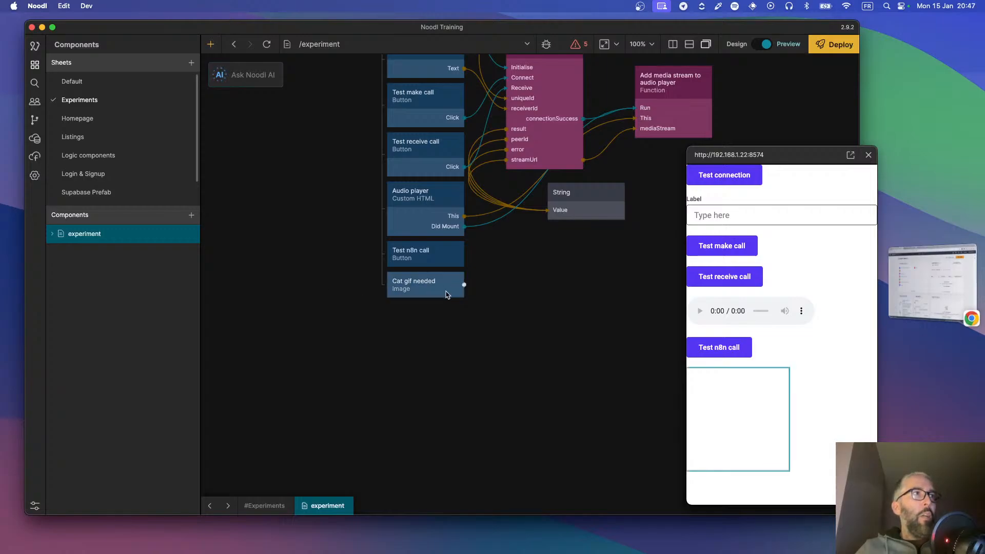
Add a Receive Message node and place it beside the Cat gif image.
right_click(288, 289)
text(recei)
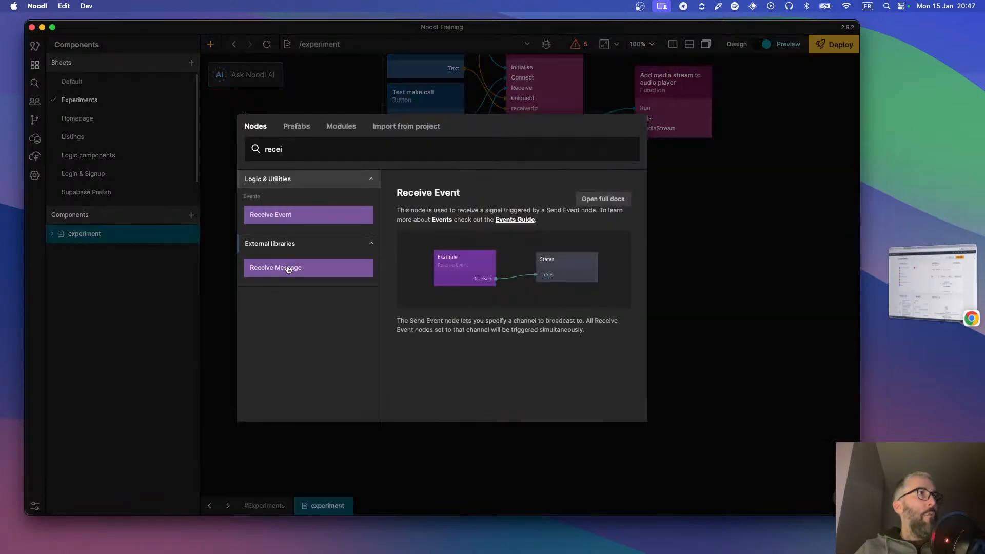
click(289, 270)
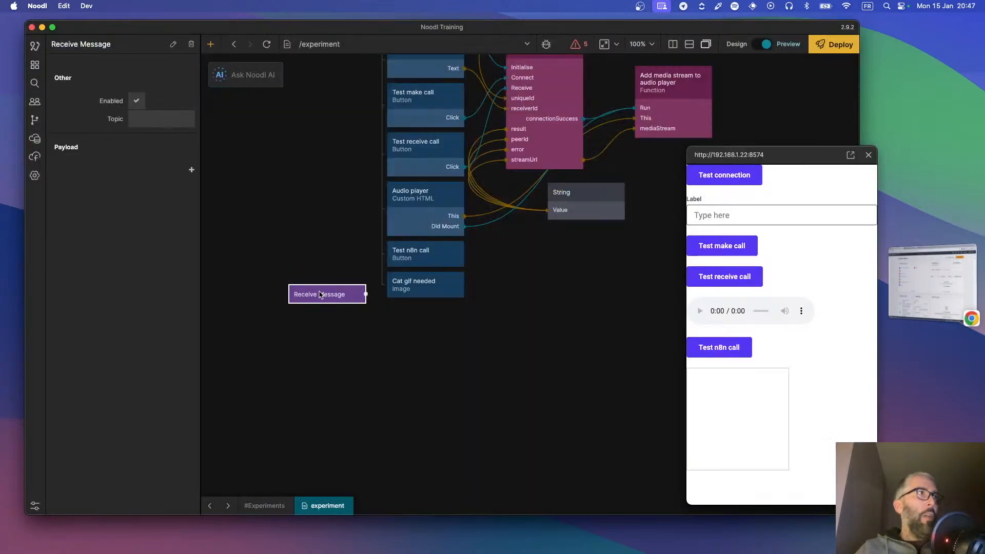
drag(321, 292, 290, 270)
Set the Receive Message topic to catGif101 and add a url payload.
click(172, 119)
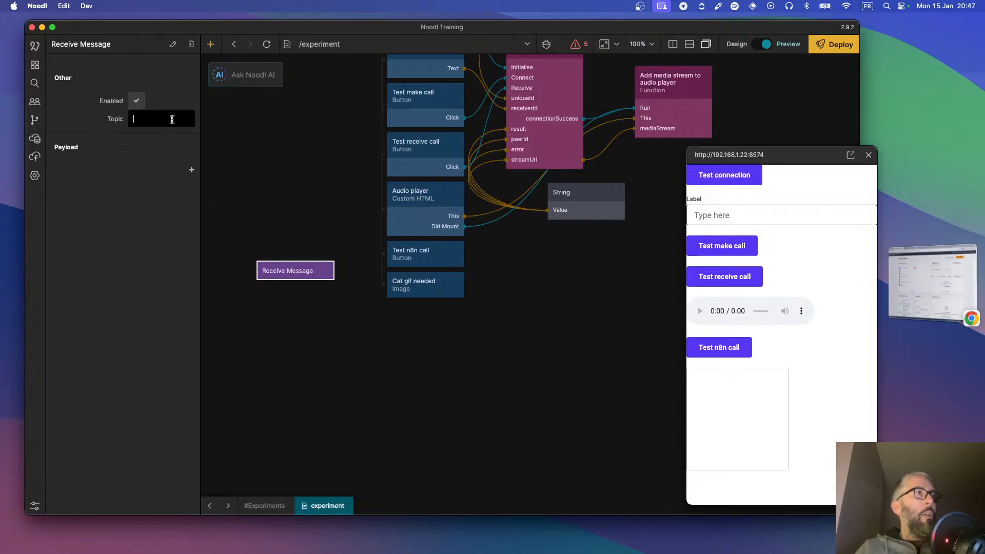
text(catGif101)
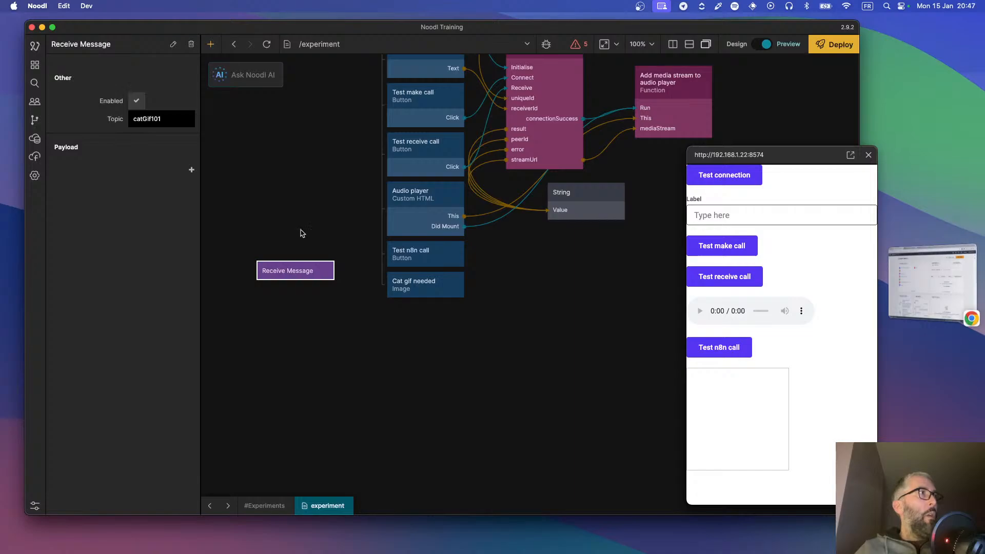
click(191, 170)
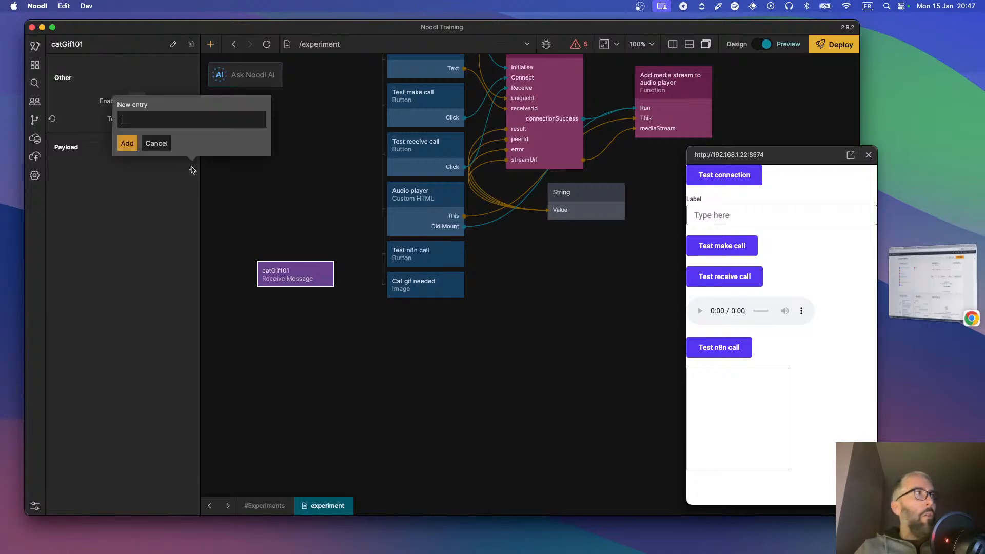
text(url)
key(Return)
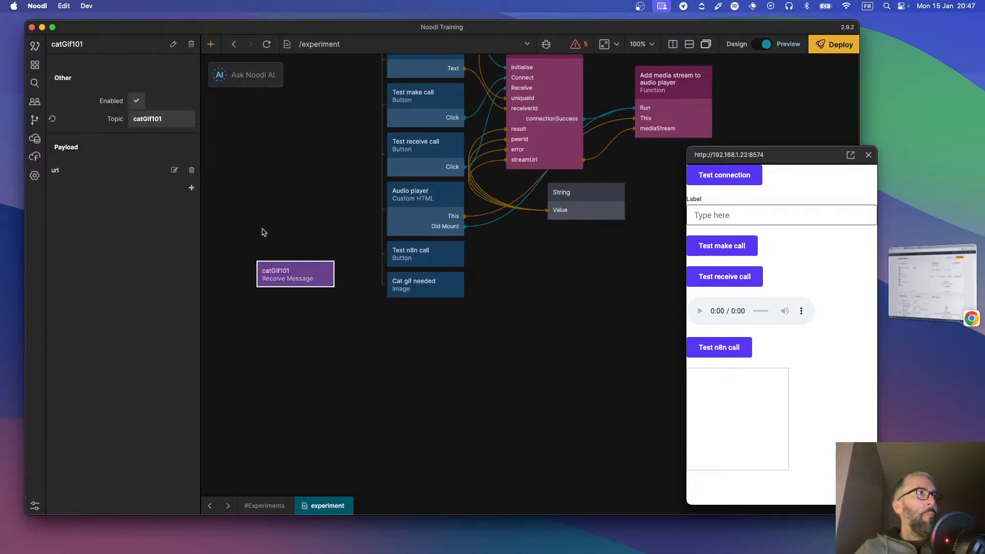
Connect the url payload output to the Cat gif needed image's Source.
drag(334, 274, 393, 282)
click(204, 225)
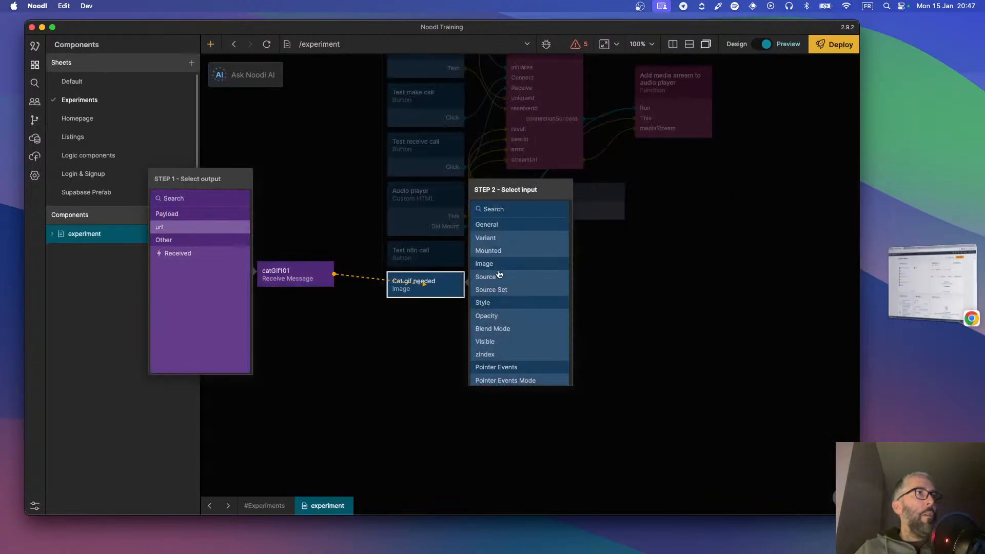
click(498, 276)
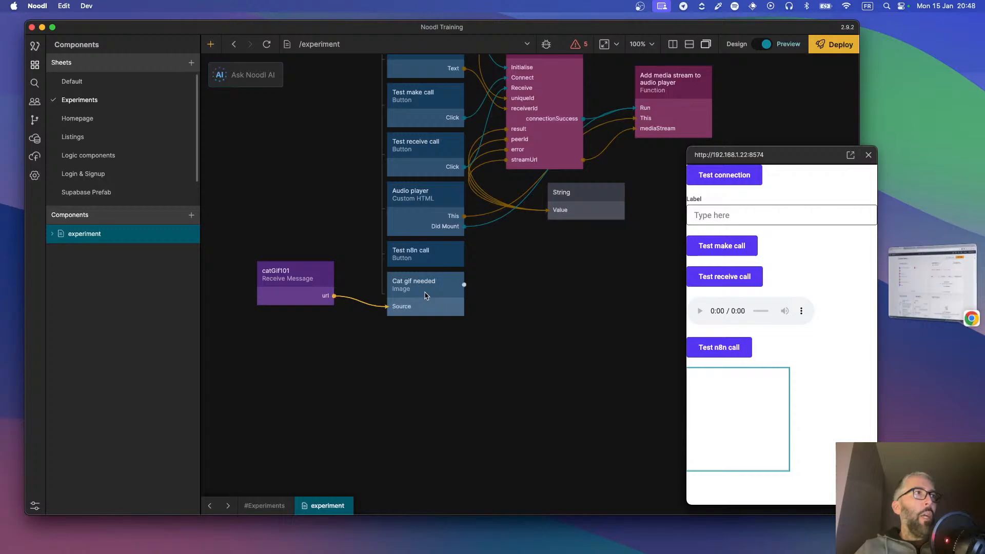
Search the node picker for a 'send' node, then dismiss it without adding anything.
right_click(574, 286)
text(send)
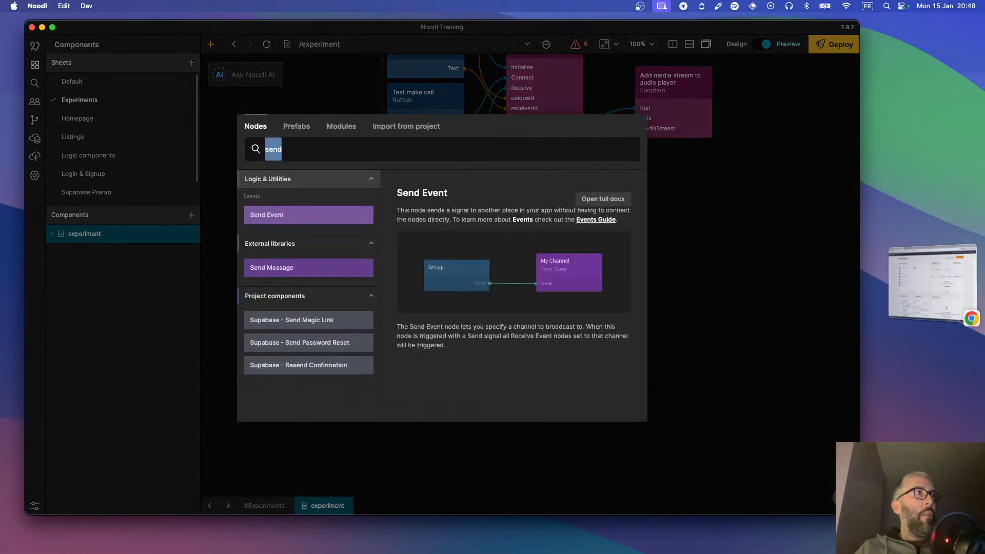
key(BackSpace)
click(713, 283)
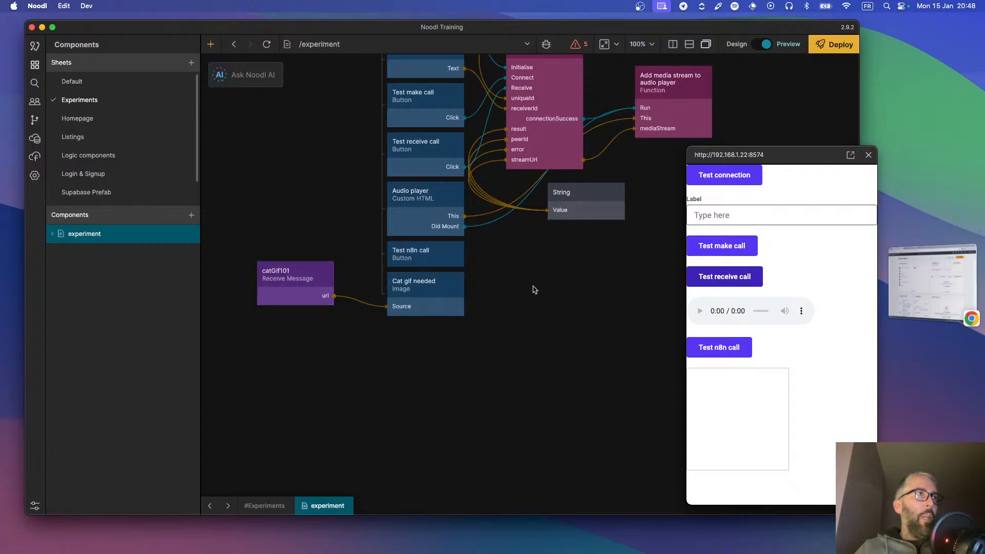
Generate a Function node with the Noodl AI prompt 'Call an n8n endpoint with no data'.
click(253, 73)
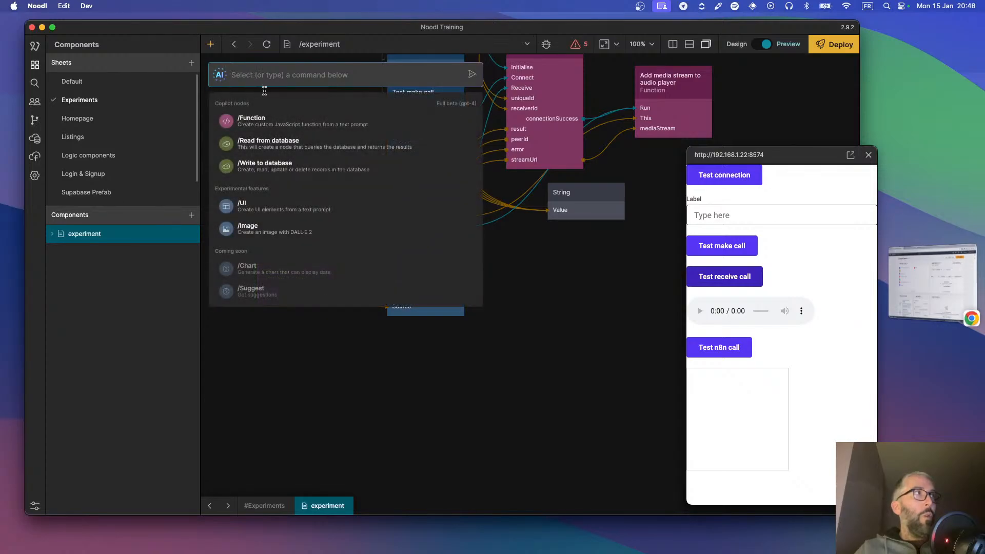
click(265, 121)
text(Call an n8n)
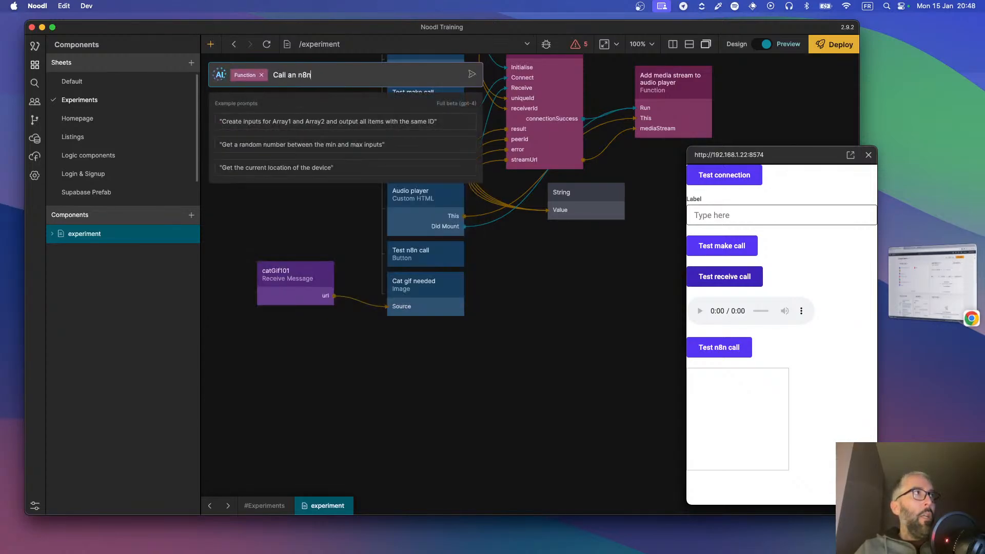
text( endpoint)
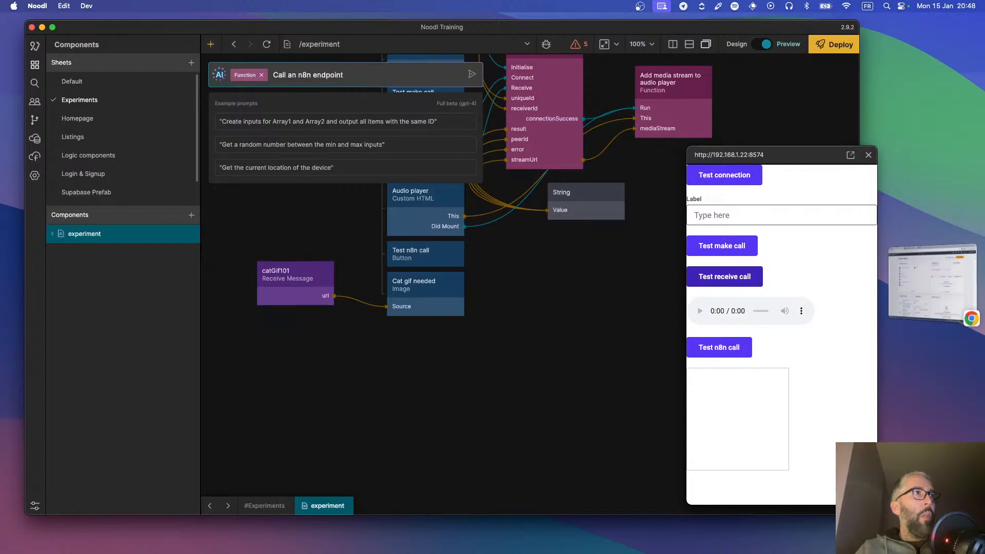
text( with no data)
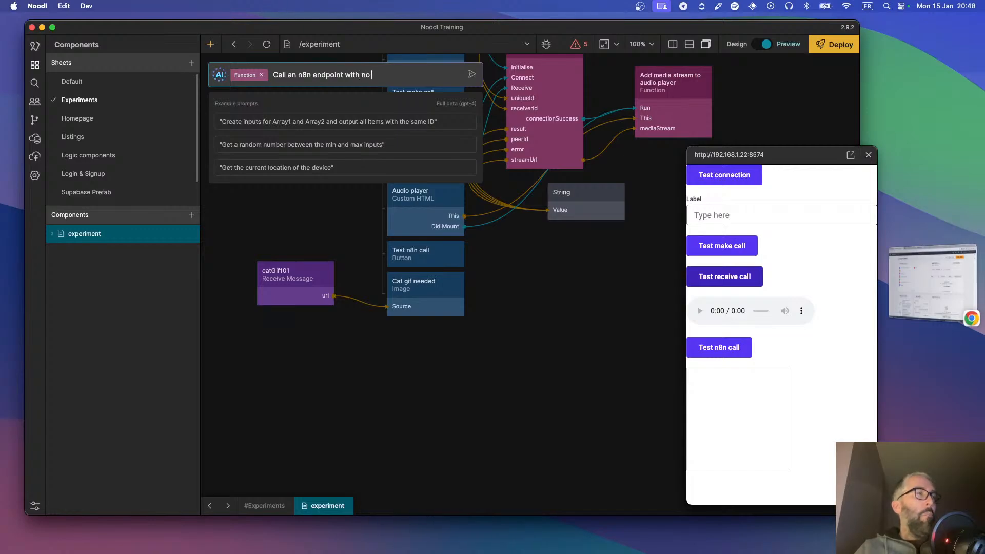
key(Return)
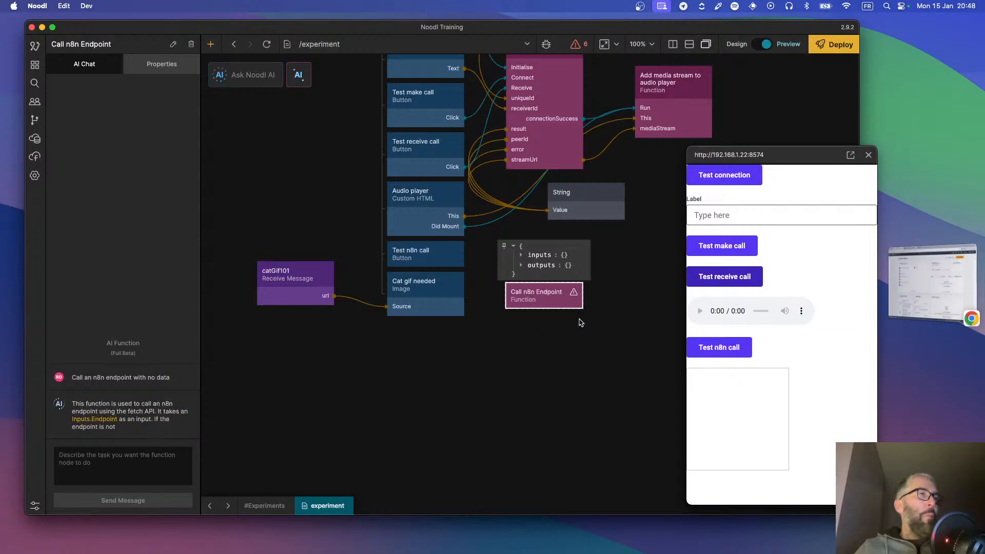
mouse_move(534, 294)
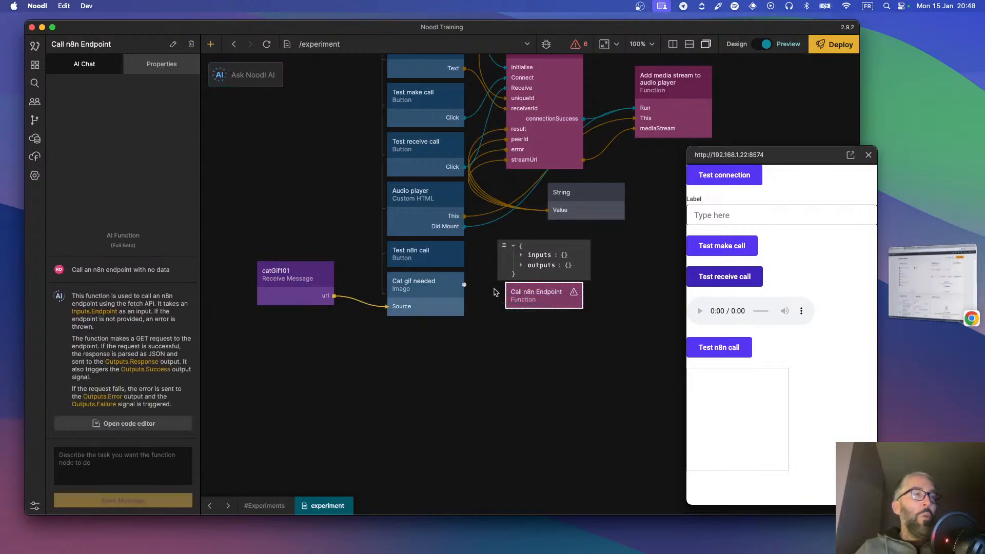
right_click(547, 323)
Add a String node and connect its Value to Call n8n Endpoint's Endpoint input.
text(va)
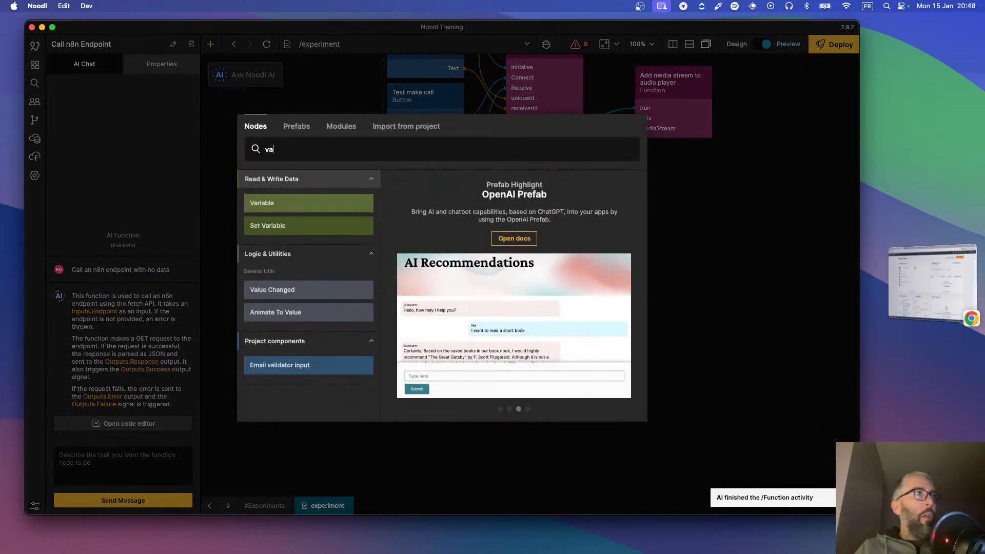
key(Return)
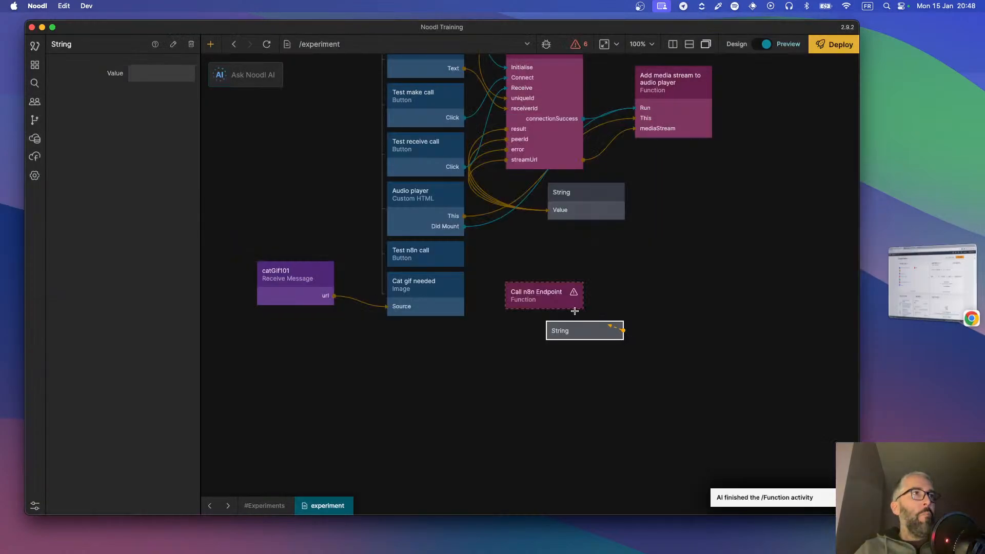
drag(622, 331, 544, 297)
click(650, 287)
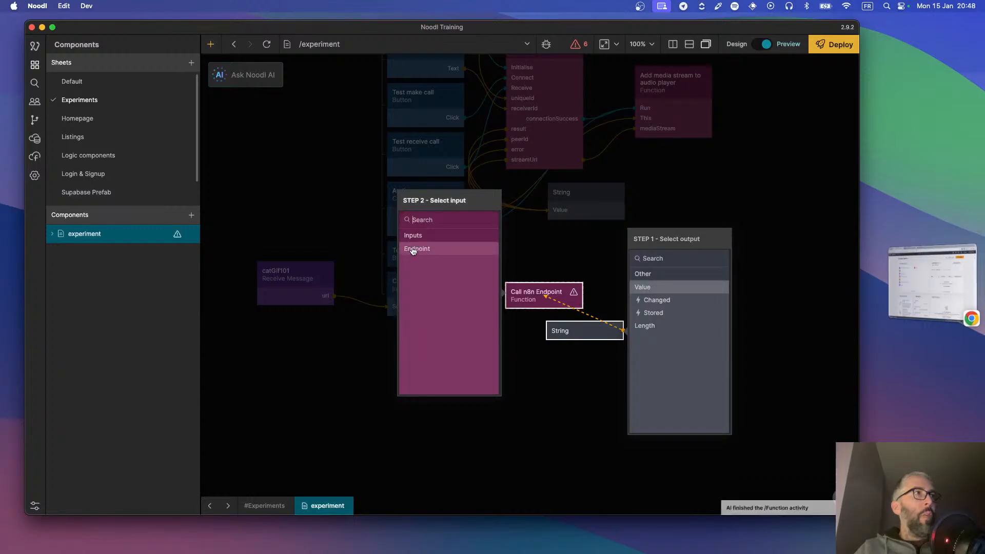
click(417, 274)
click(540, 296)
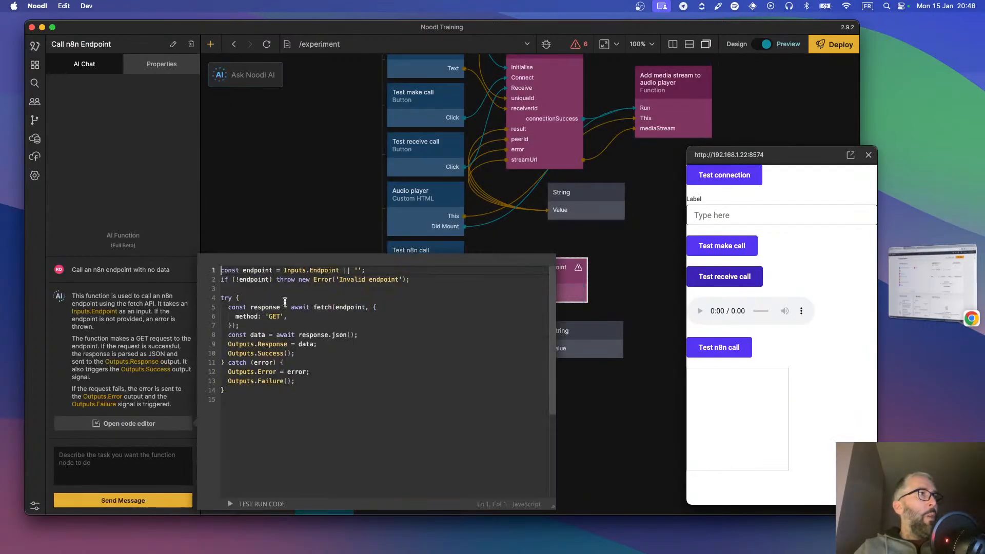
click(642, 277)
Make the Click events of Cat gif needed and Test n8n call run Call n8n Endpoint.
drag(462, 284, 547, 280)
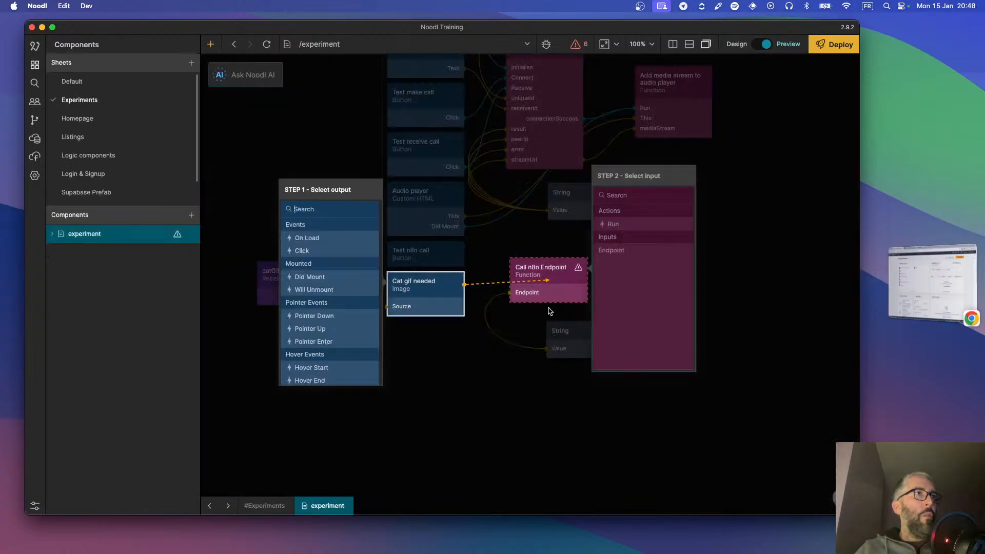
click(311, 251)
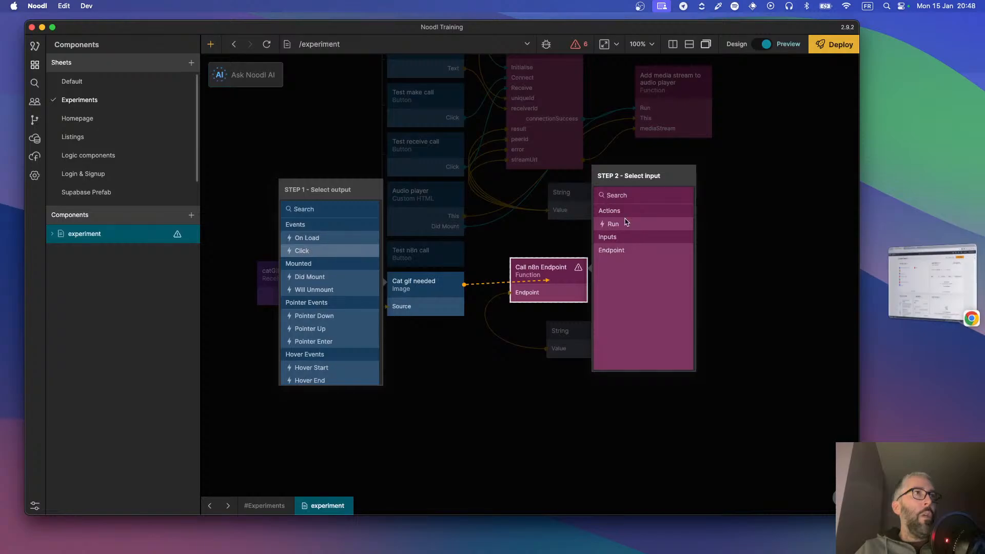
click(627, 224)
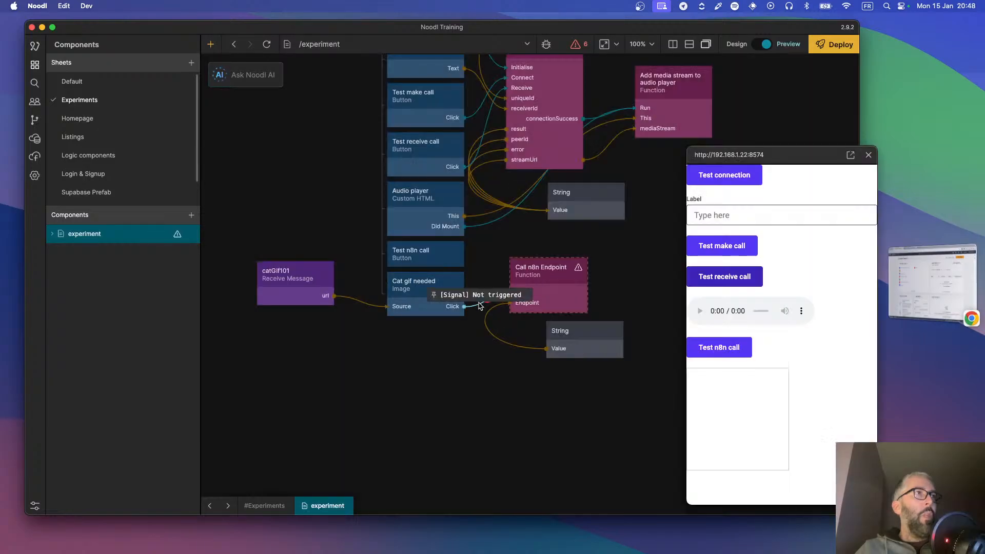
drag(463, 254, 542, 282)
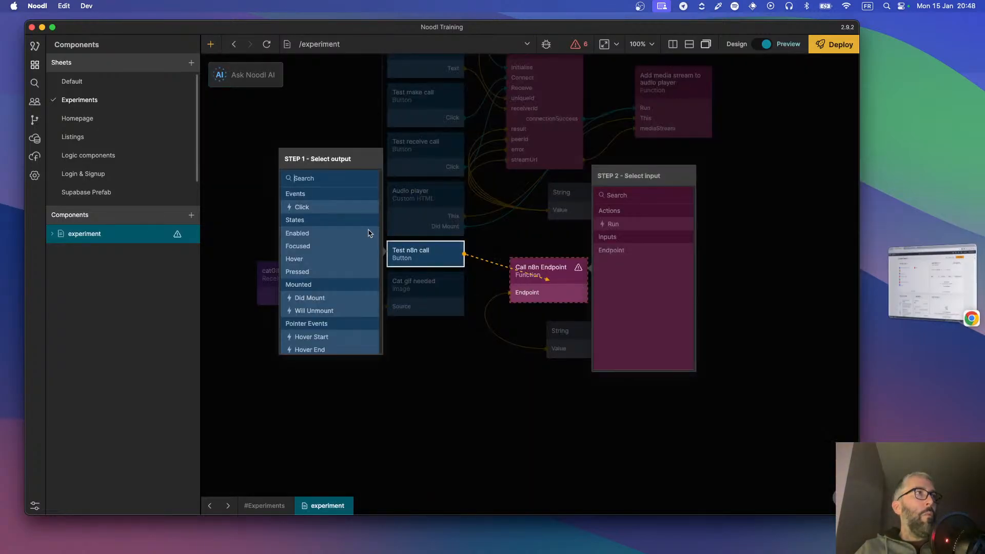
click(302, 207)
click(633, 223)
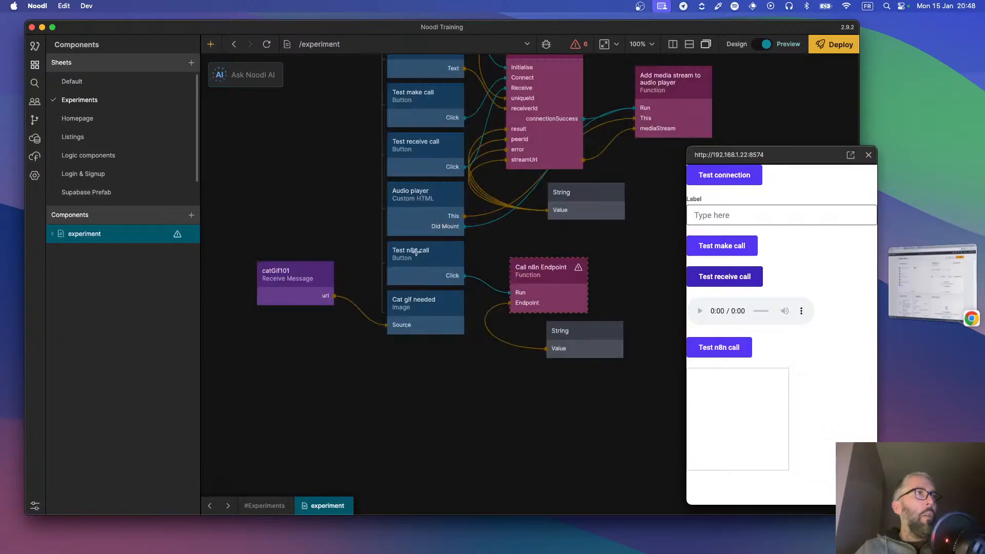
Rename the Test n8n call button node and its label to 'Get that cat gif'.
double_click(416, 252)
text(Get that )
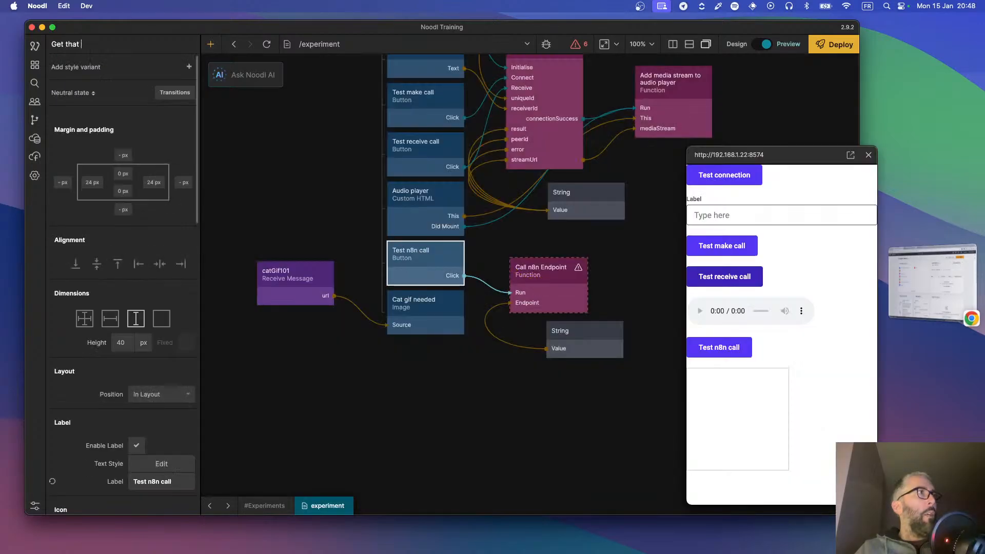
text(cat gif)
key(Return)
scroll(97, 311, down, 8)
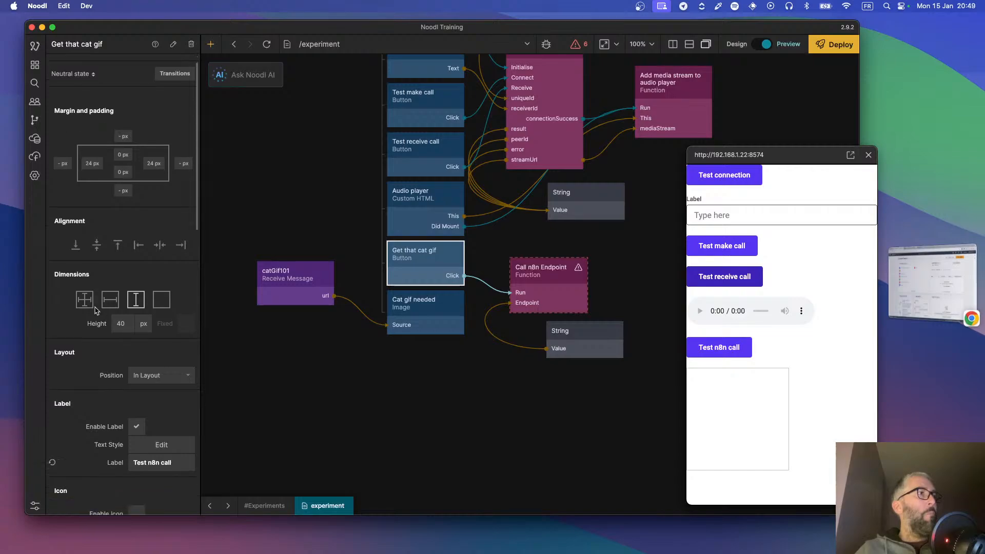
double_click(163, 298)
triple_click(156, 300)
text(Get tha)
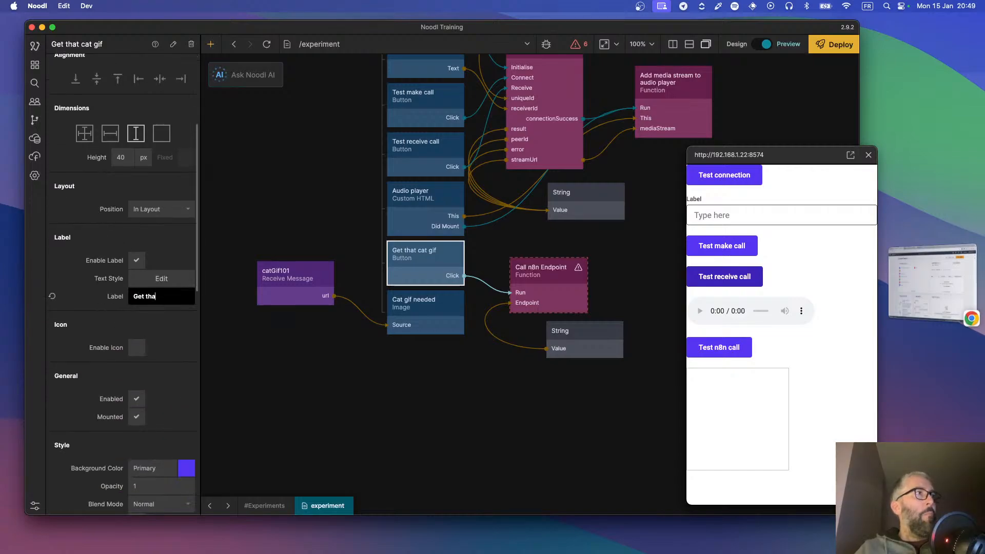
text(t cat gif)
key(Return)
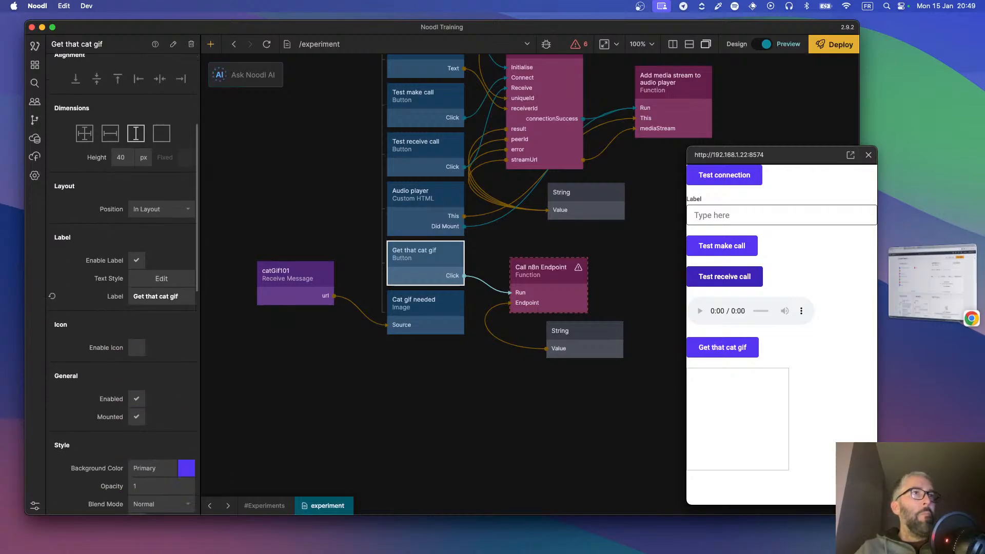
click(486, 342)
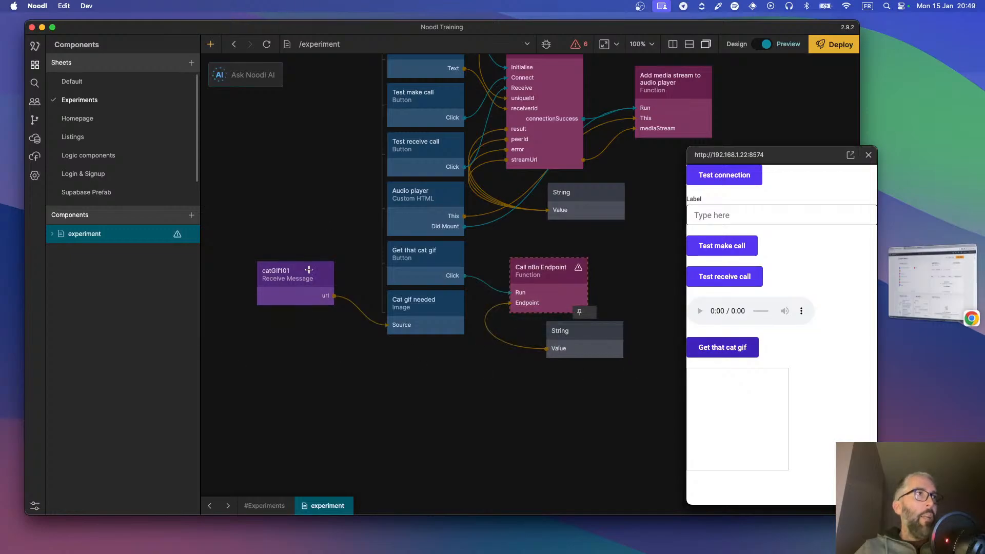
click(946, 287)
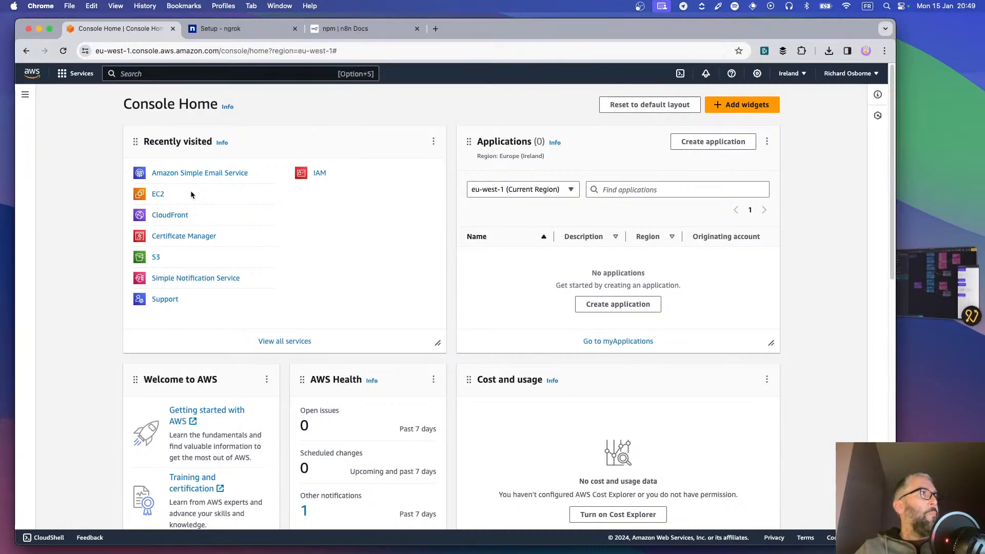
Start launching a new EC2 instance named 'n8n tutorial'.
click(157, 198)
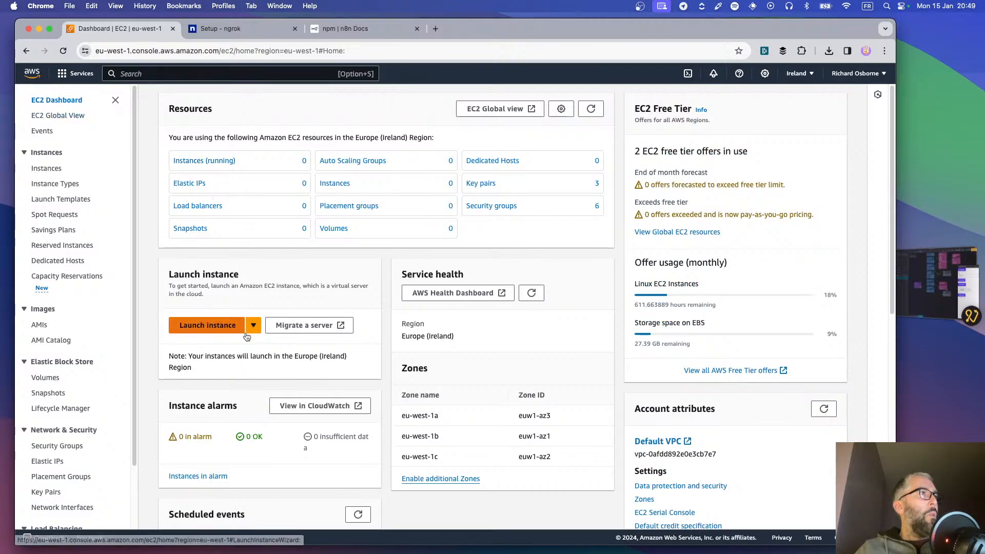
click(208, 327)
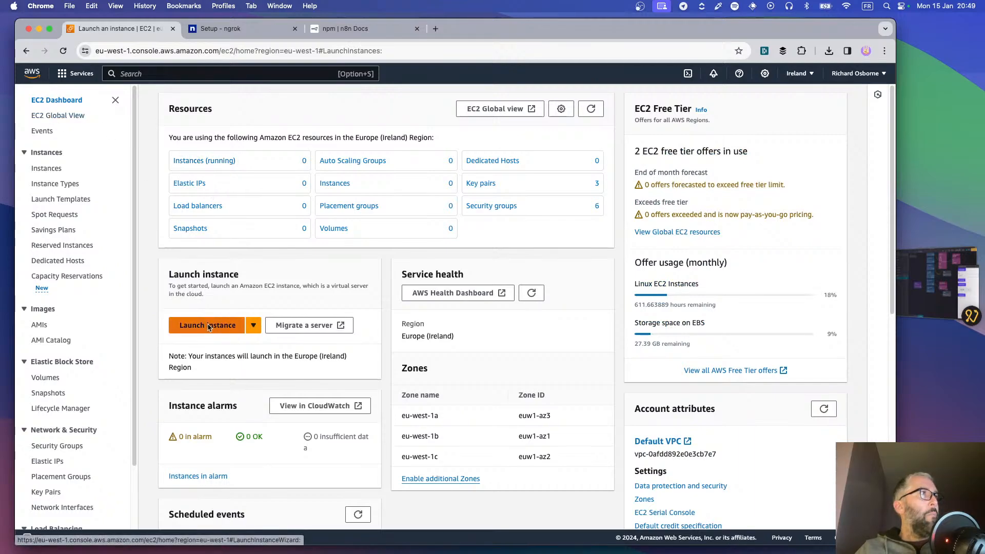
click(166, 241)
text(n)
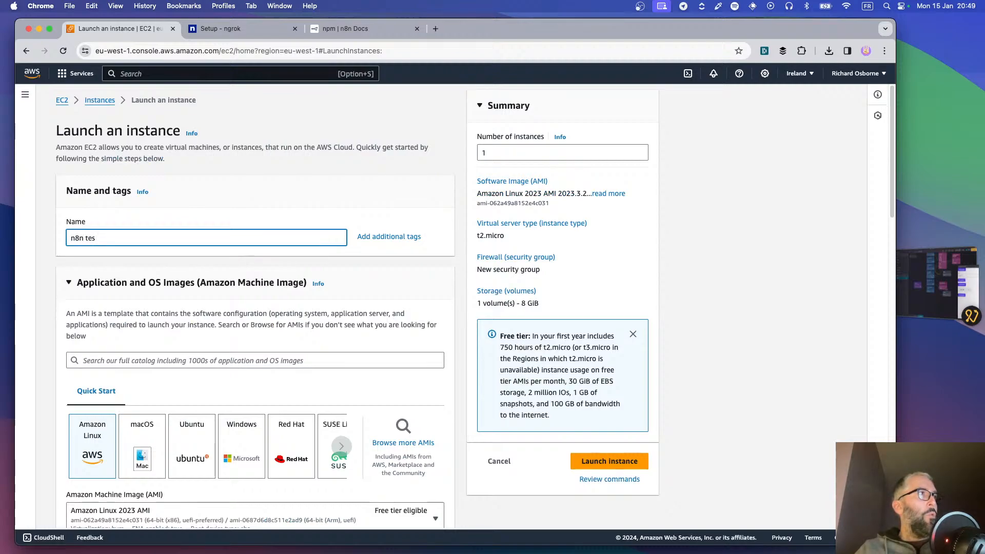
text(8n tutorial)
scroll(146, 258, down, 5)
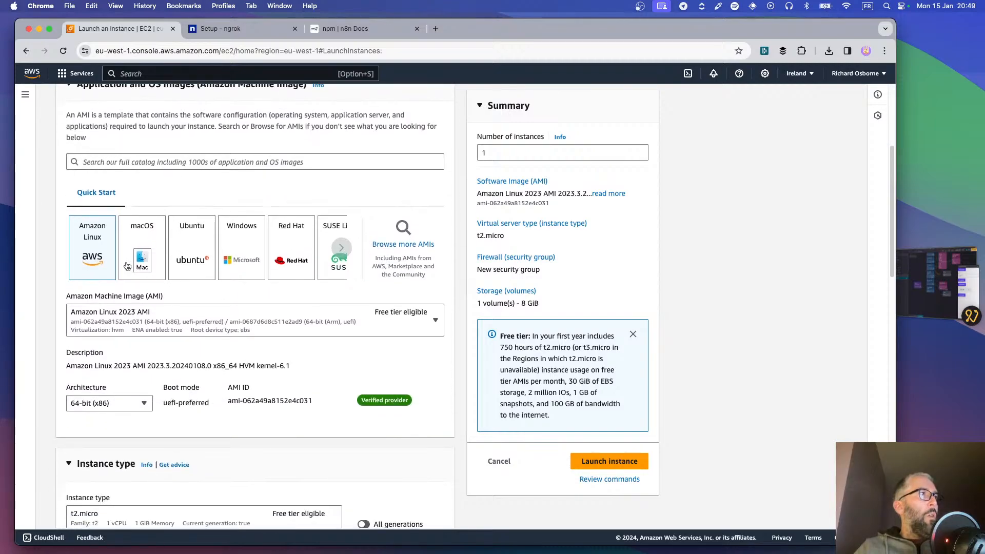
Choose Ubuntu with the Ubuntu Server 22.04 LTS machine image.
click(182, 255)
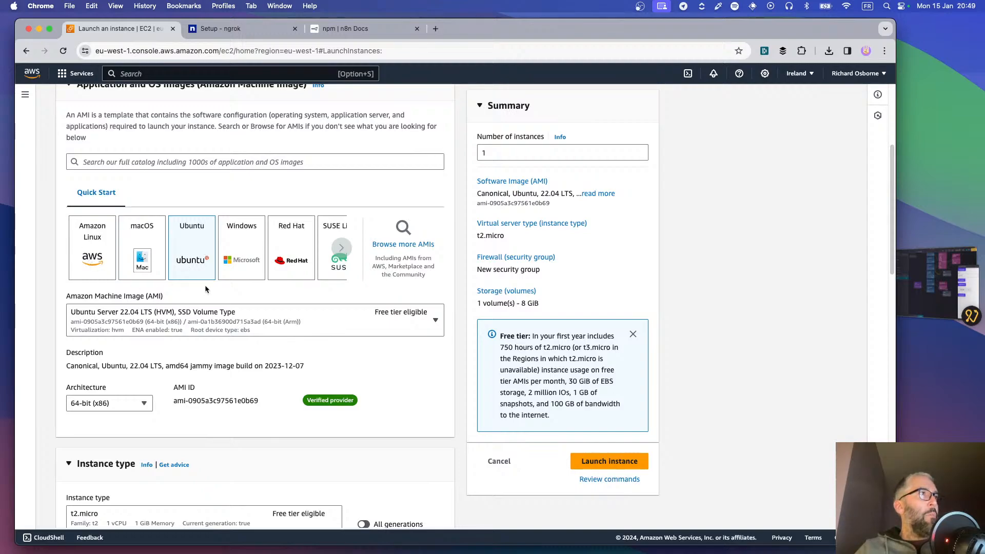
click(337, 320)
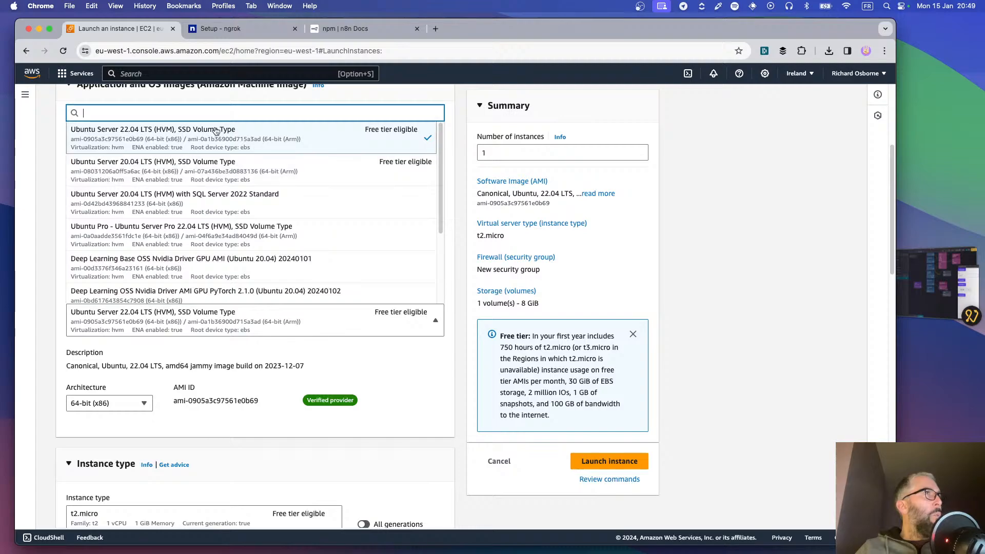
click(270, 407)
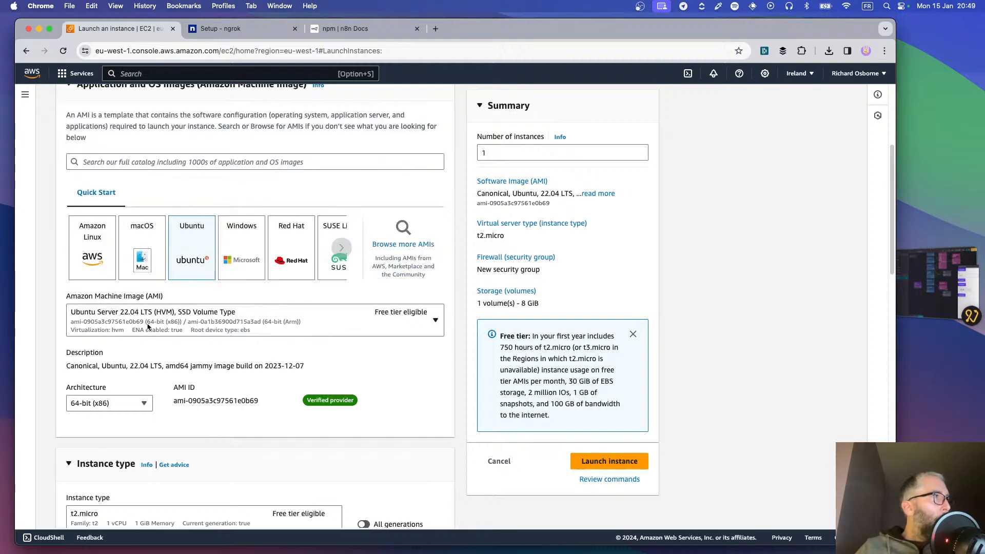
click(257, 320)
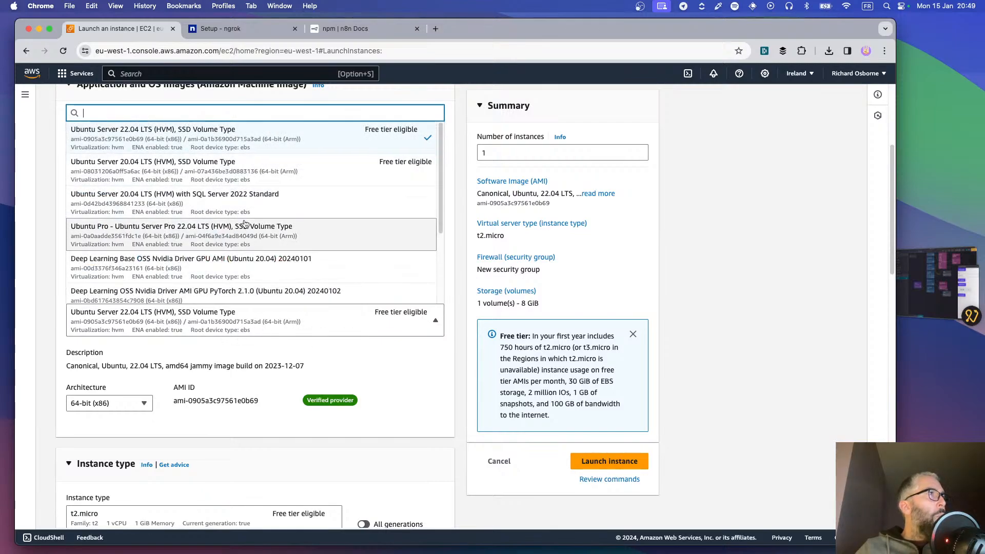
scroll(246, 215, down, 1)
scroll(231, 154, up, 1)
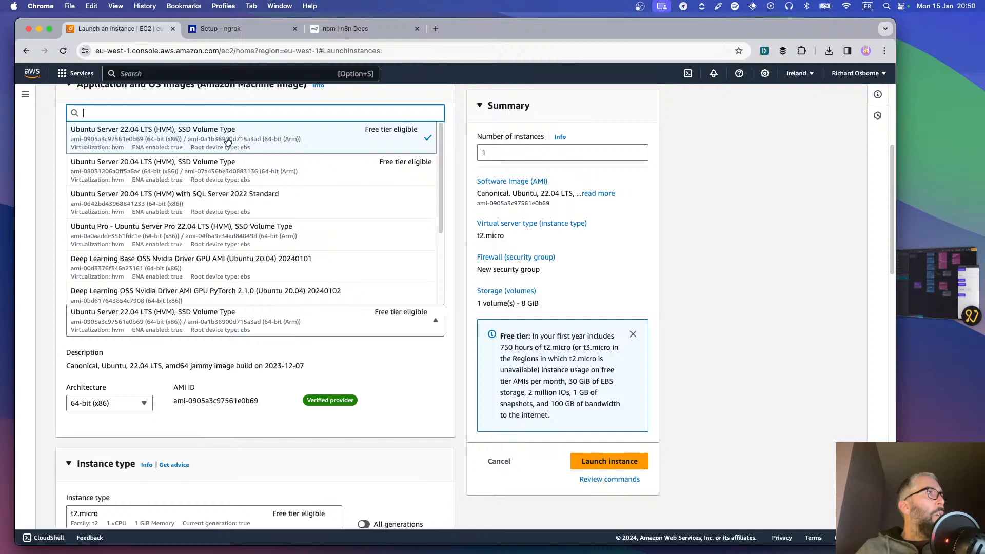
click(228, 142)
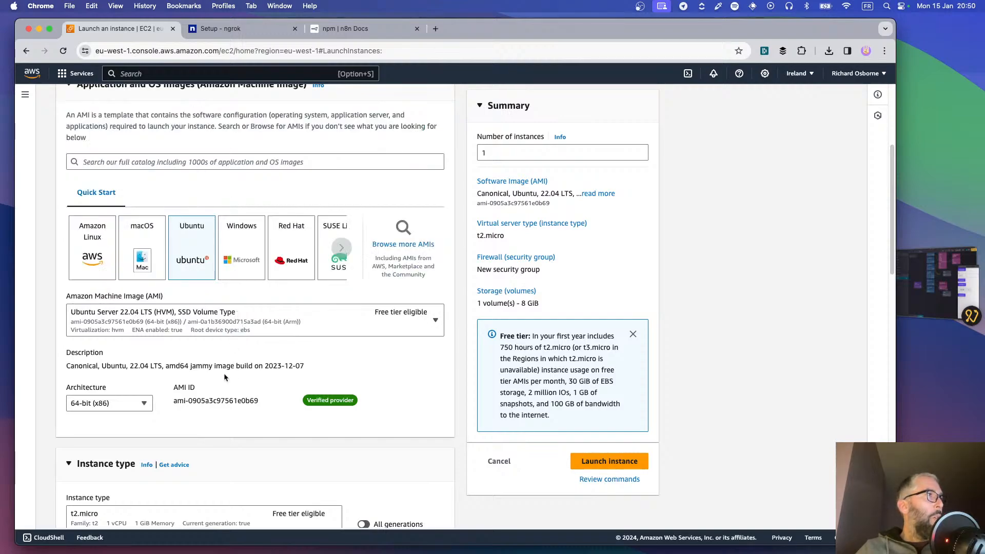
scroll(224, 377, down, 2)
Keep the free-tier t2.micro instance type and scroll down to the Key pair section.
scroll(279, 370, down, 4)
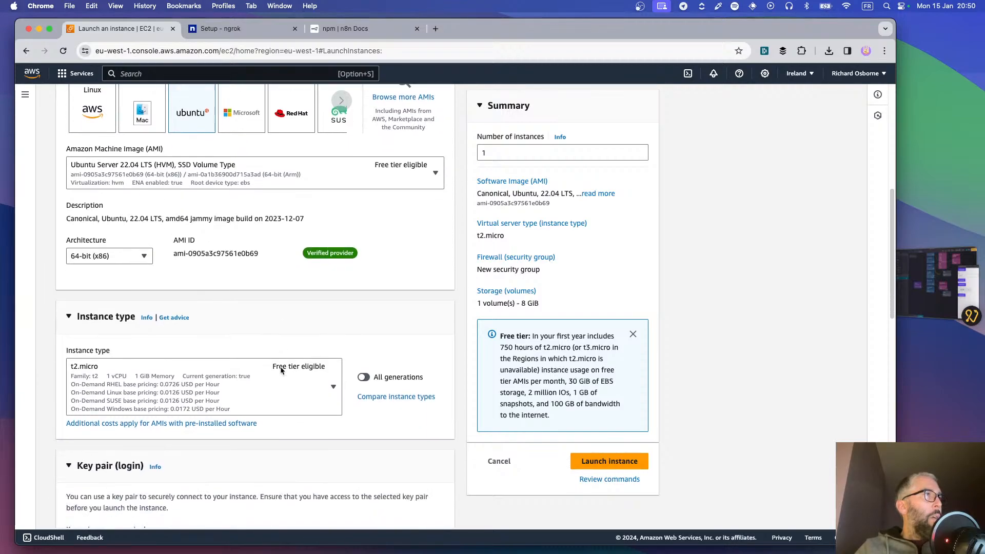
scroll(281, 370, down, 2)
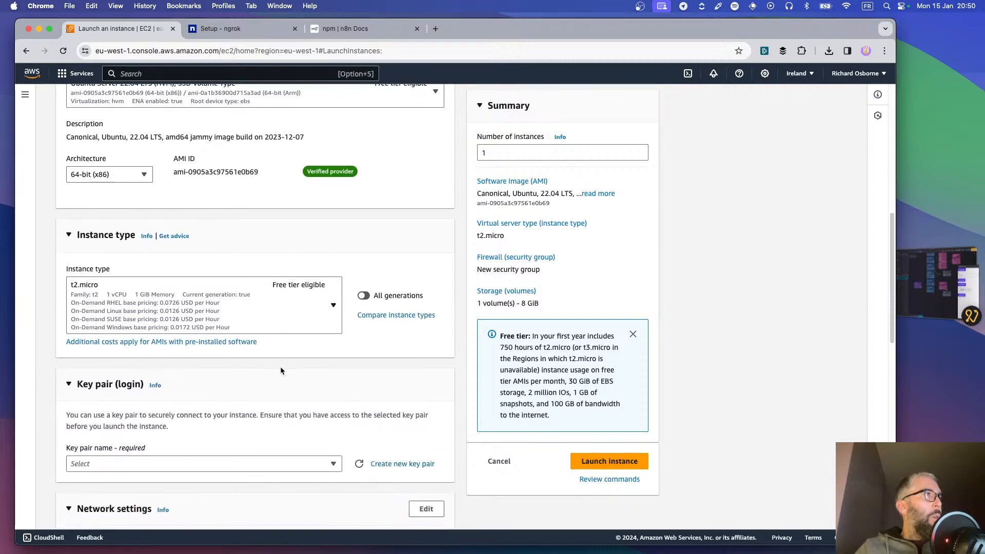
click(160, 307)
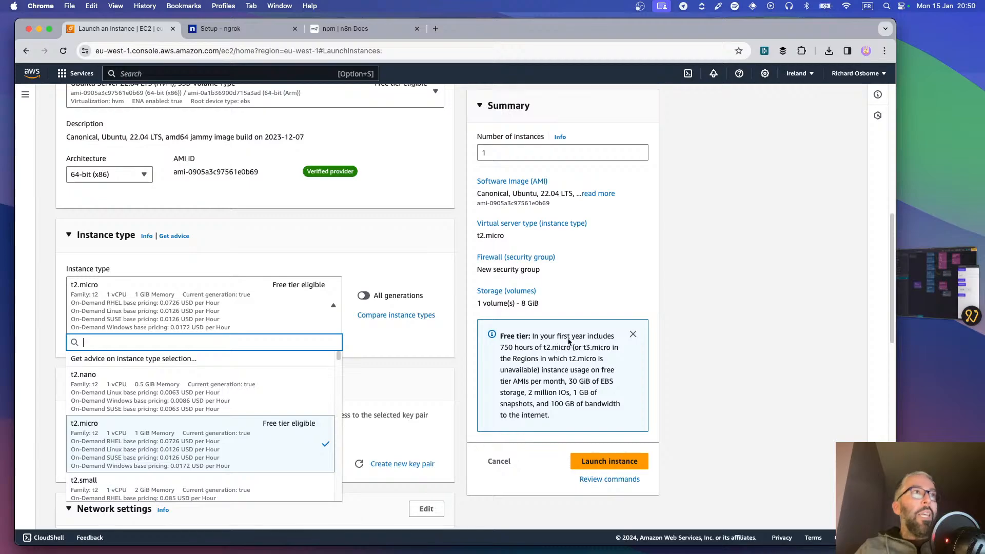
triple_click(574, 350)
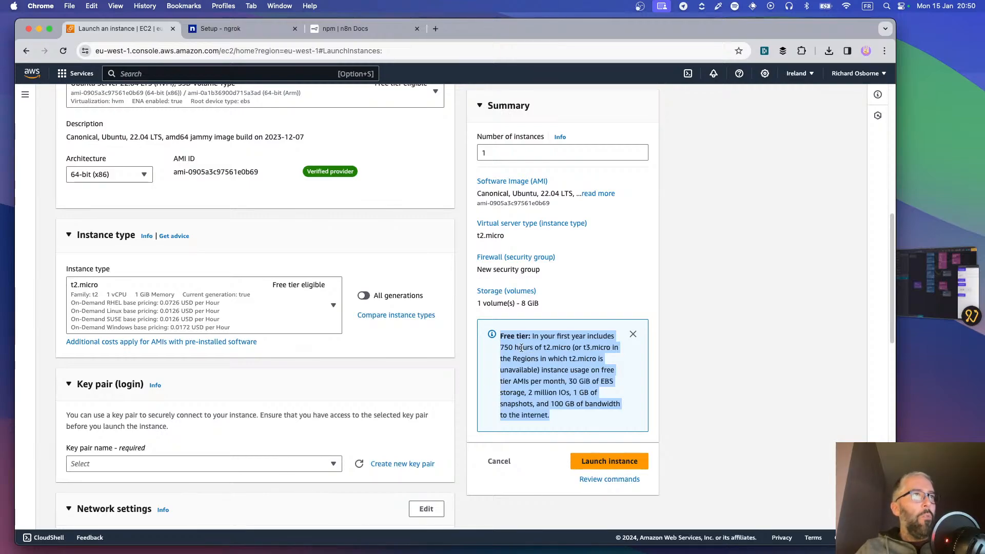
click(419, 346)
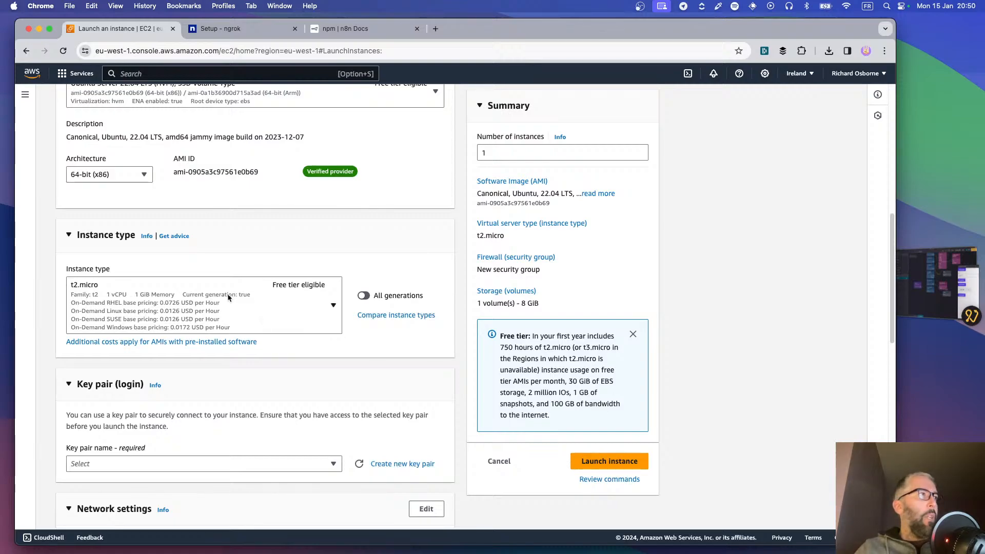
scroll(229, 297, down, 4)
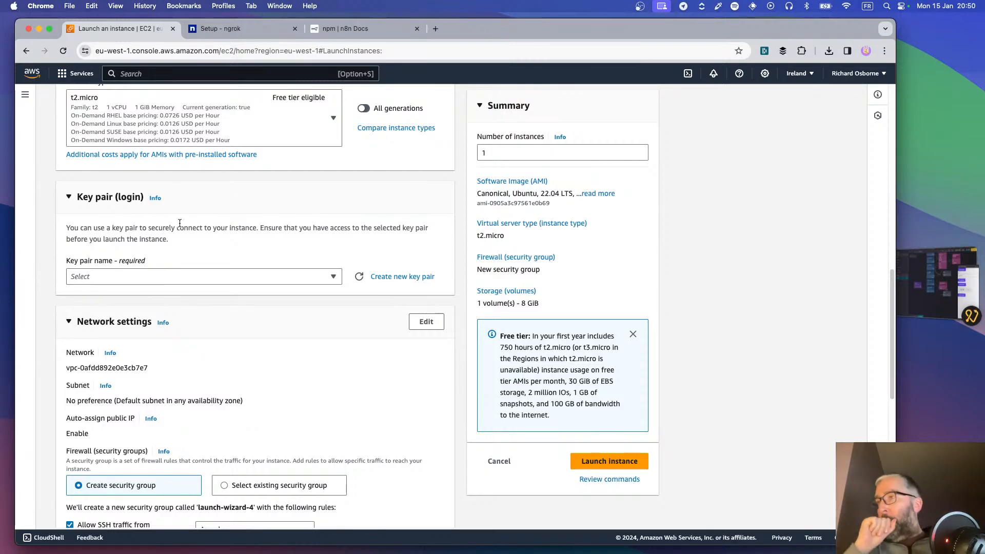
Create an RSA .pem key pair named n8n_tutorial and show the downloaded file in Finder.
click(393, 278)
click(373, 218)
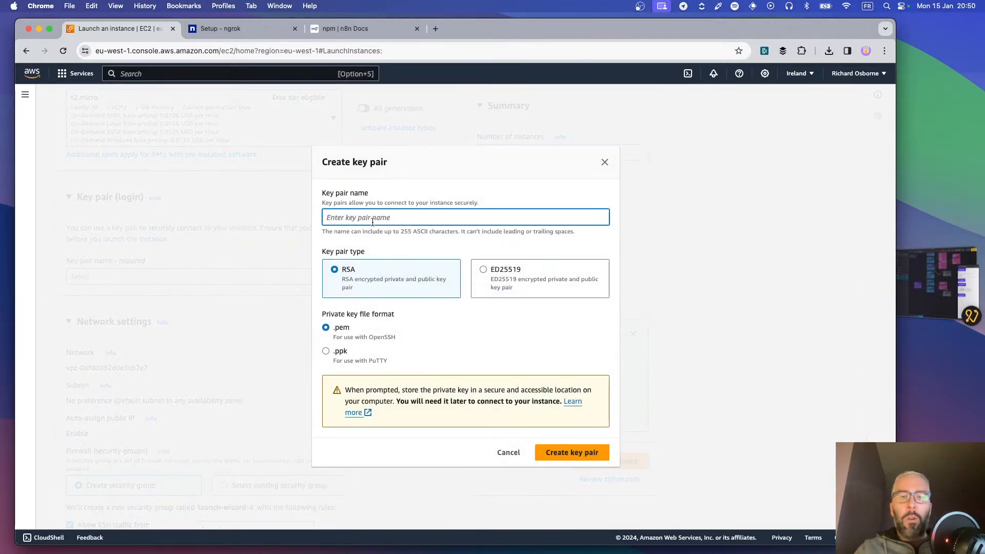
text(n8n t)
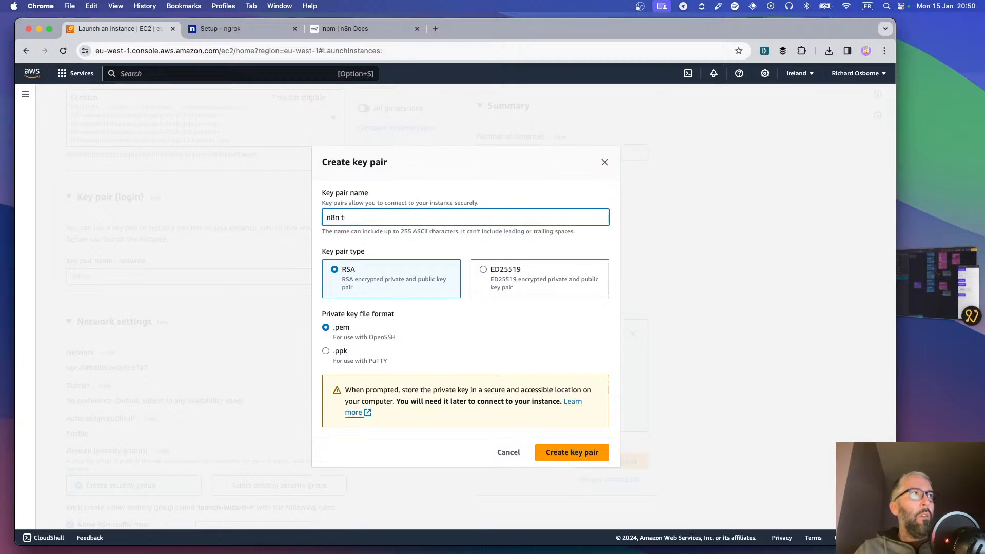
key(BackSpace)
key(BackSpace)
text(_tutorial)
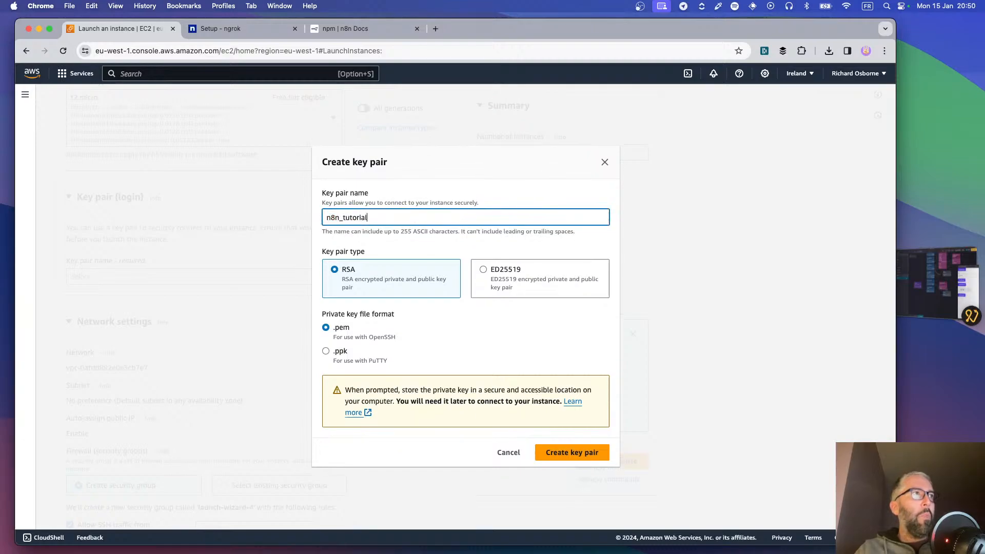
click(437, 250)
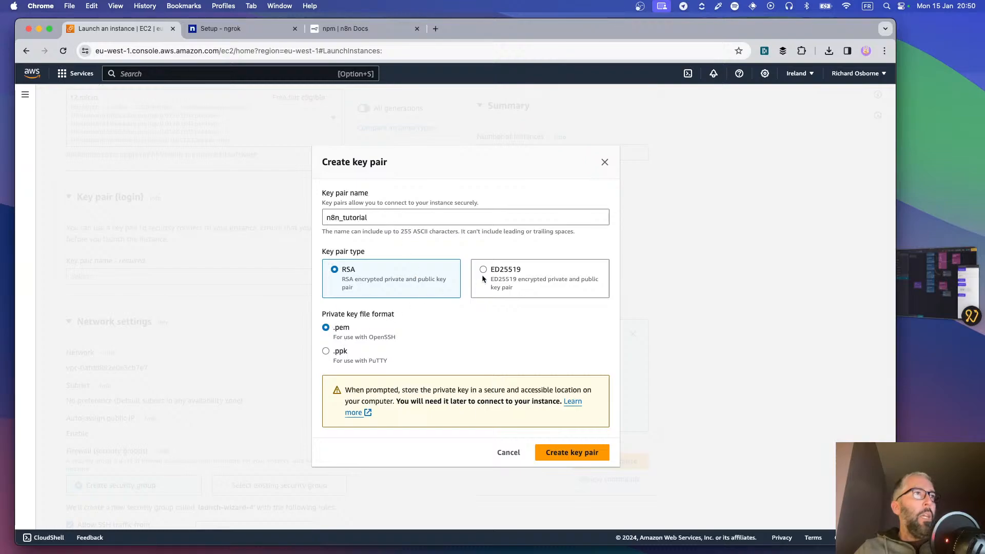
click(582, 452)
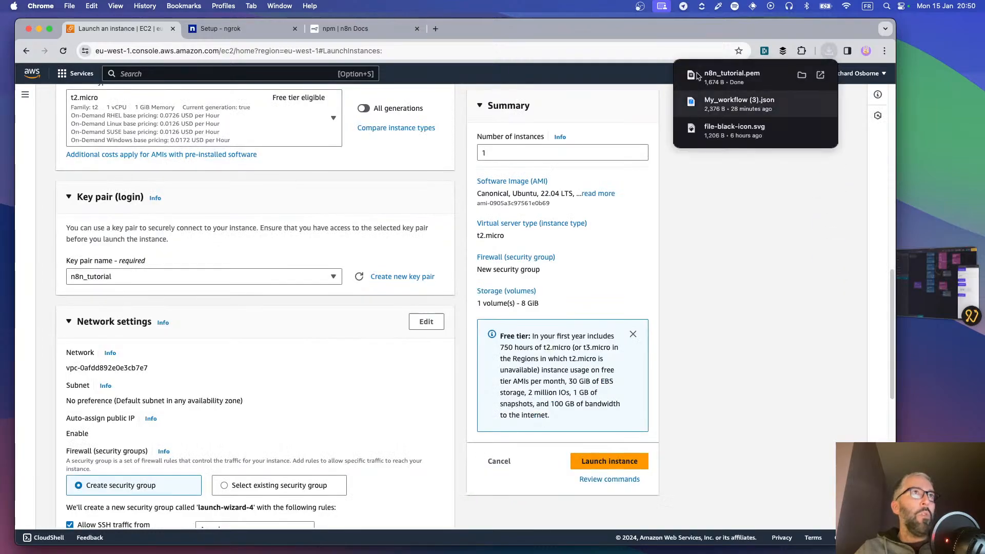
click(801, 76)
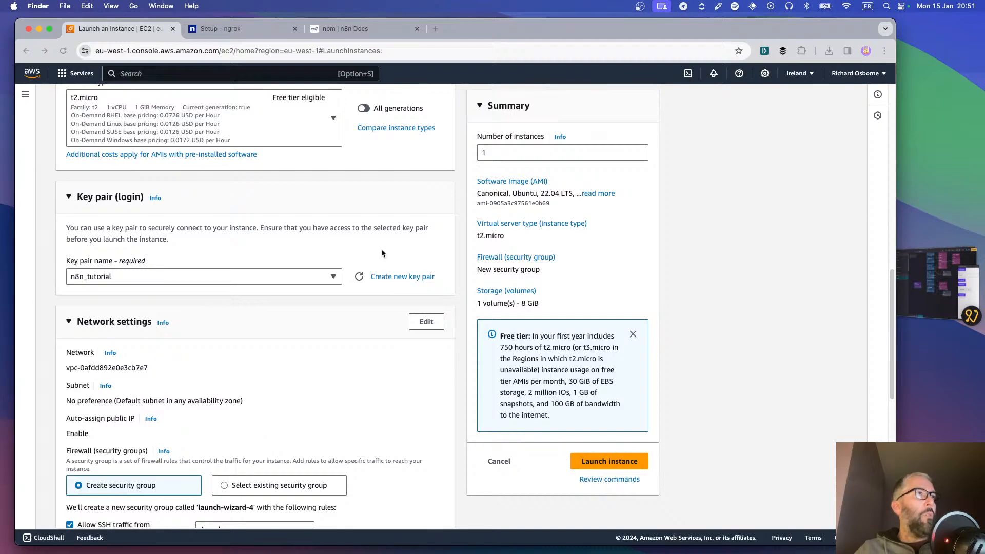
In the instance's network settings, try an existing security group, then go back to Create security group.
click(329, 260)
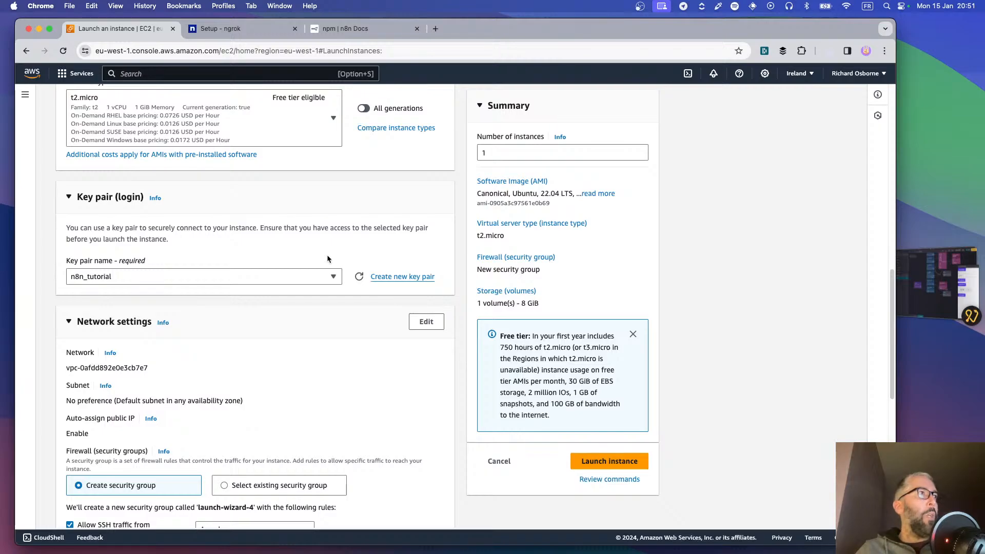
scroll(323, 267, down, 2)
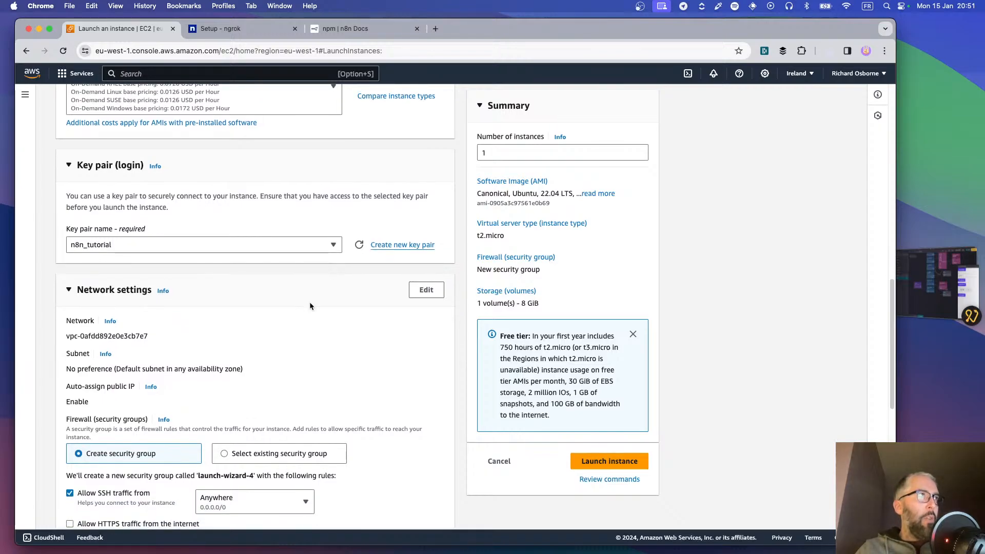
scroll(229, 270, down, 3)
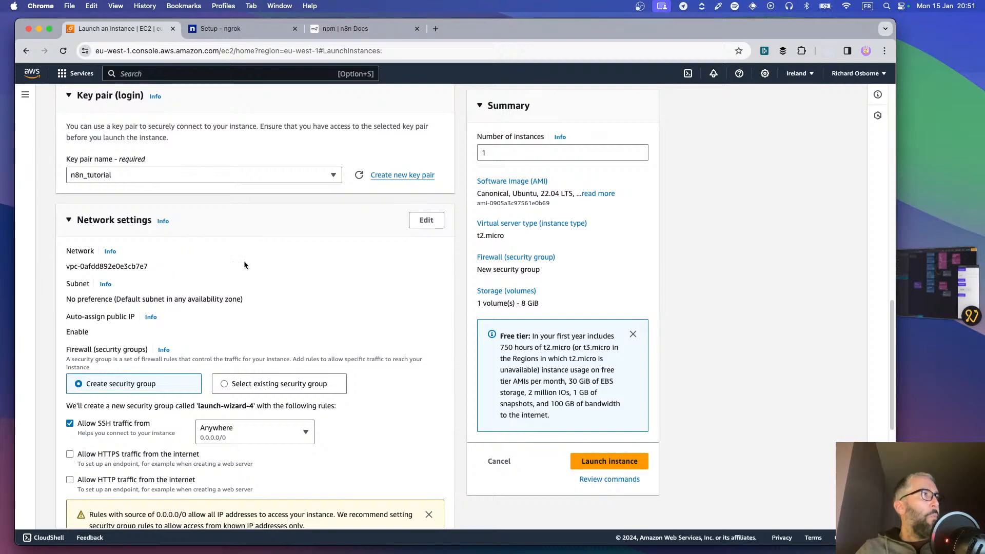
scroll(223, 273, down, 3)
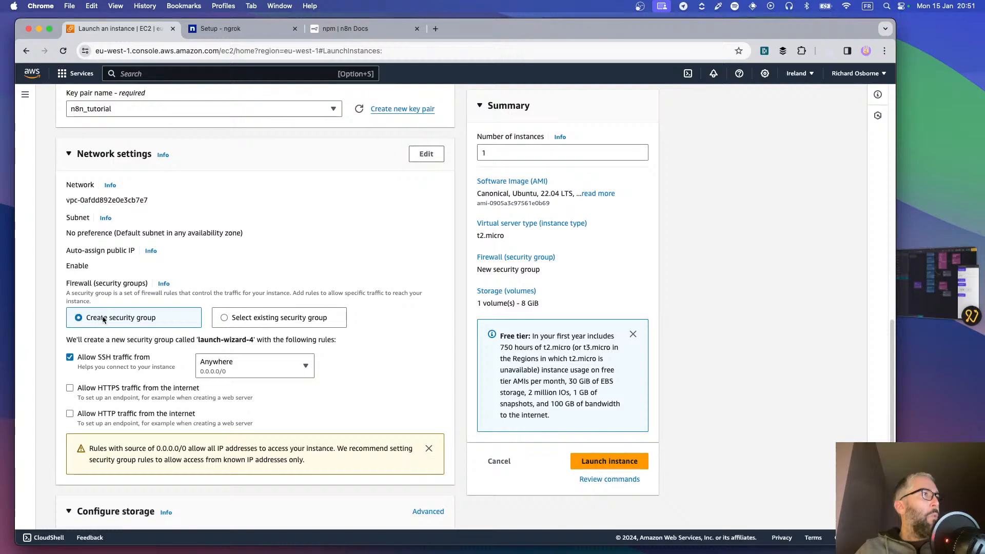
scroll(121, 320, down, 2)
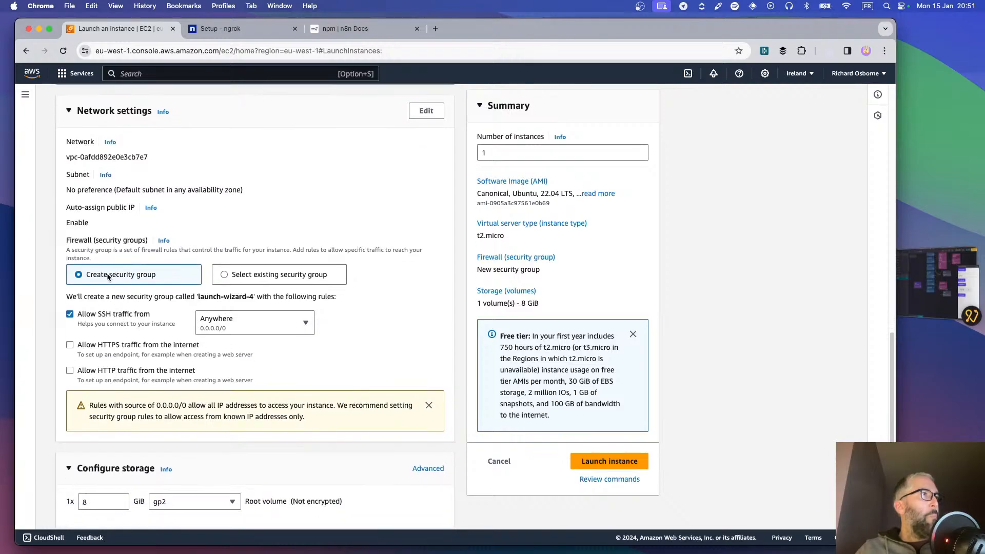
click(231, 276)
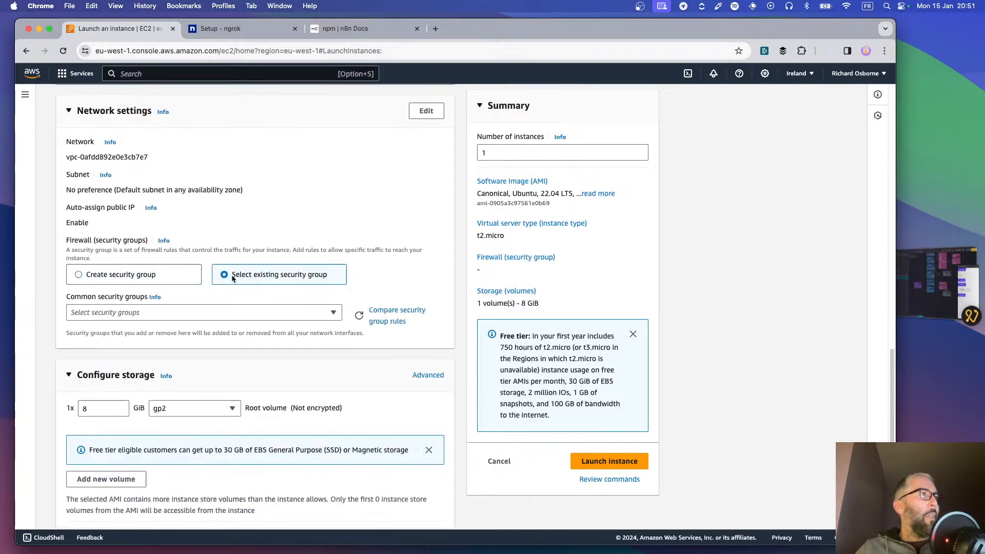
click(198, 314)
double_click(143, 275)
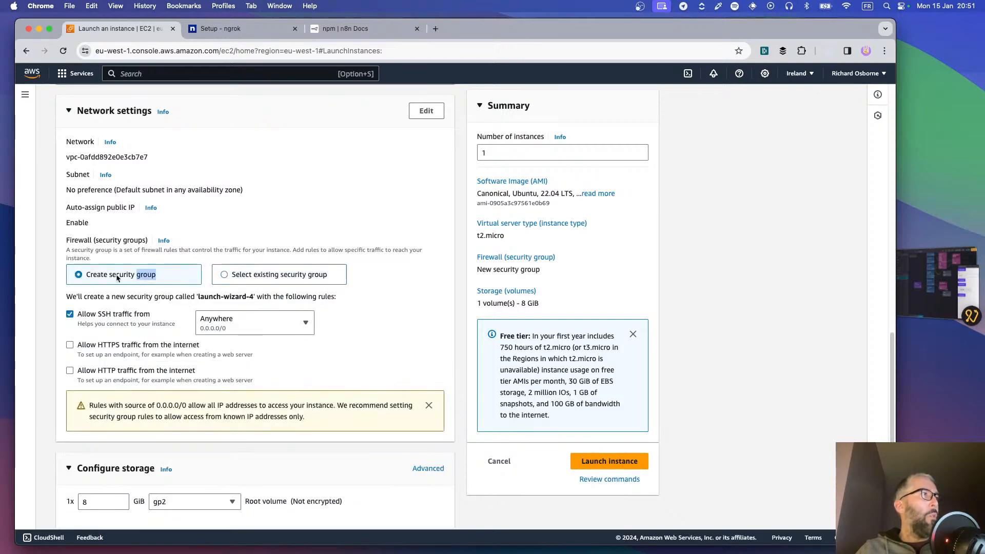
click(117, 278)
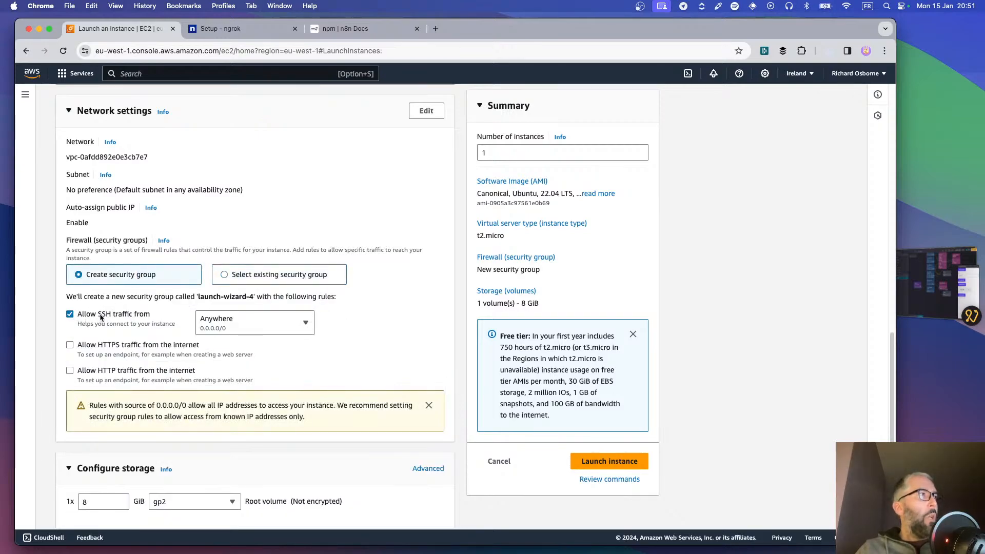
Keep the SSH source as Anywhere and allow HTTPS and HTTP traffic from the internet.
click(246, 326)
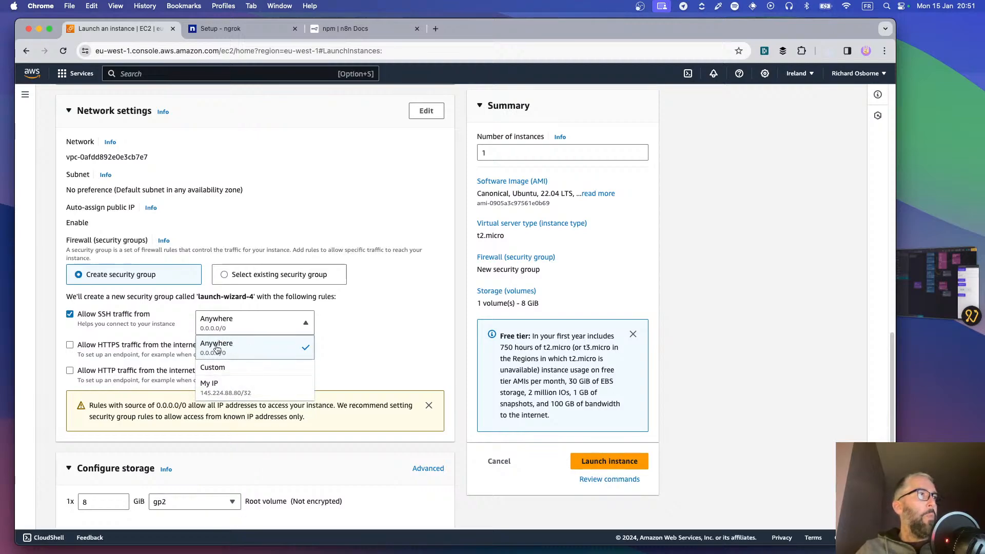
click(342, 347)
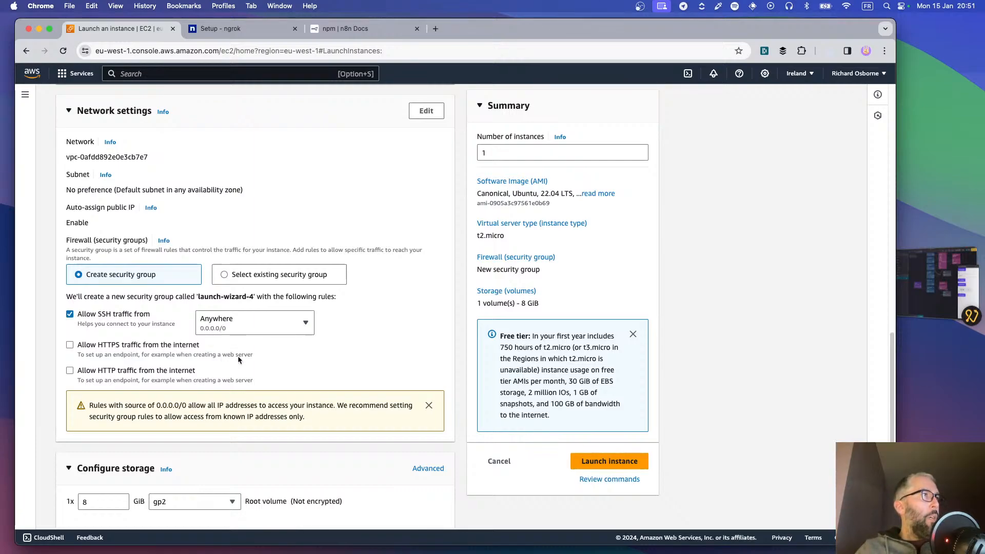
scroll(240, 361, down, 1)
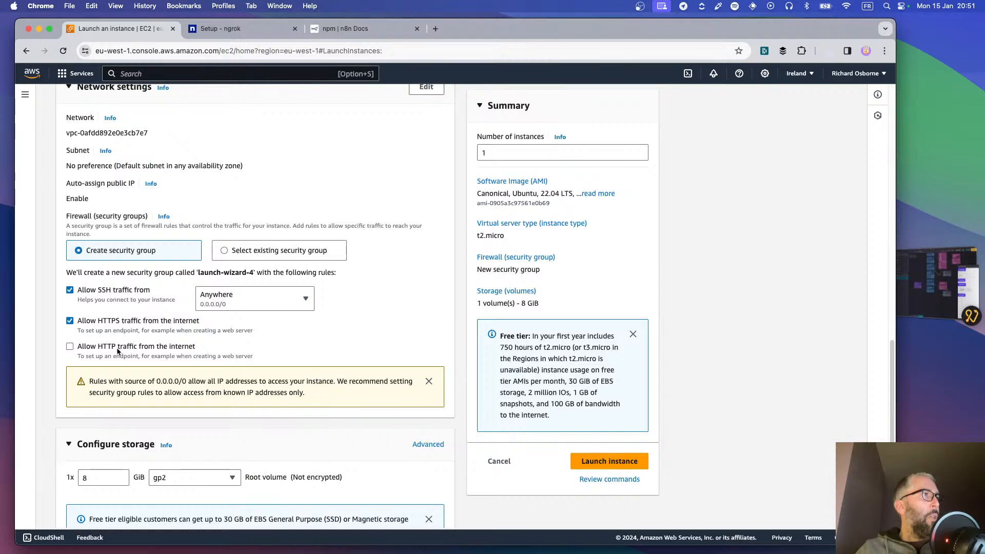
click(143, 347)
scroll(143, 339, down, 1)
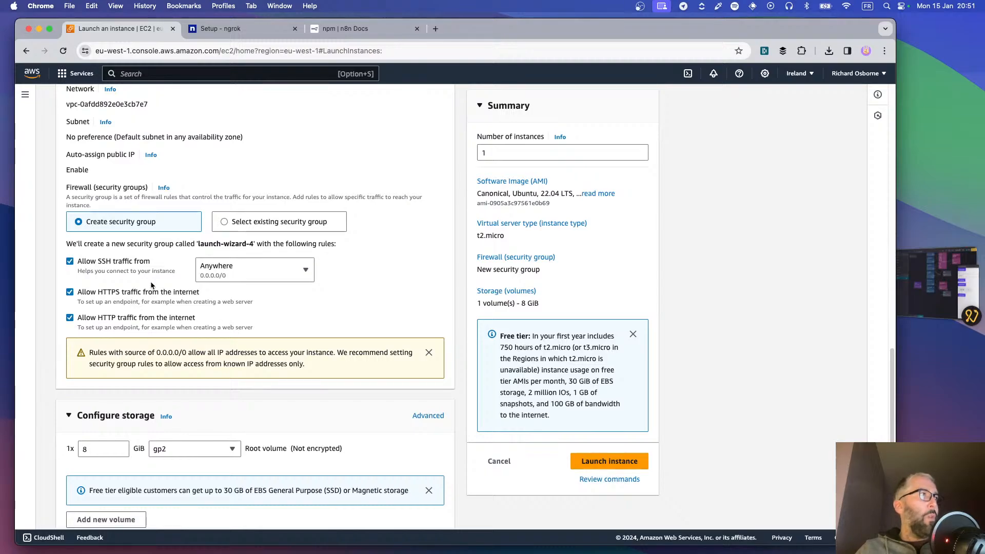
scroll(220, 335, down, 1)
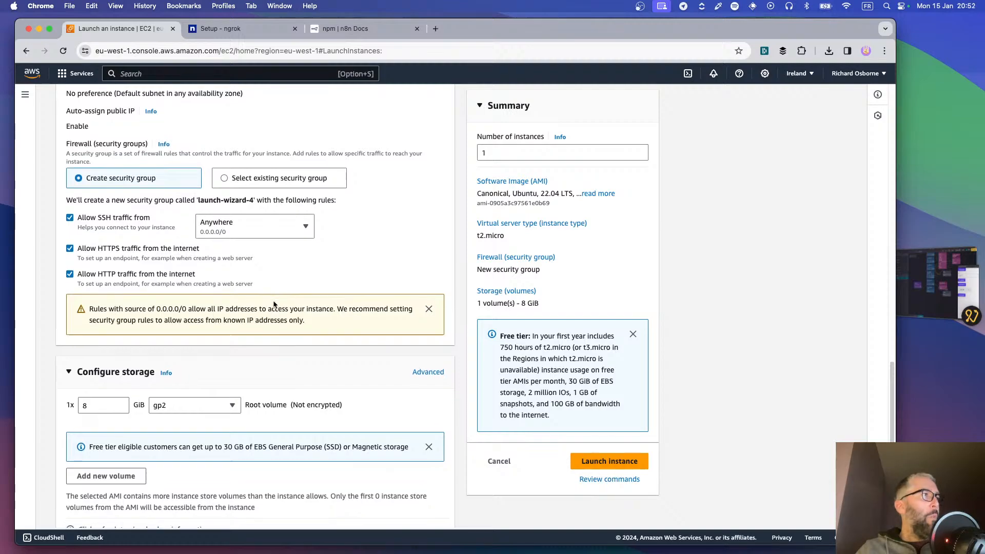
scroll(275, 305, down, 3)
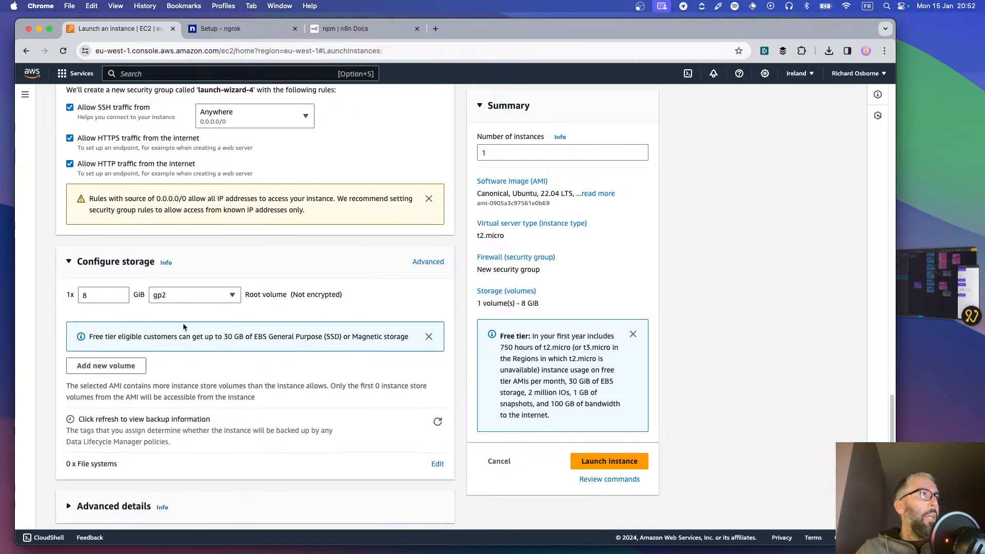
scroll(105, 359, down, 1)
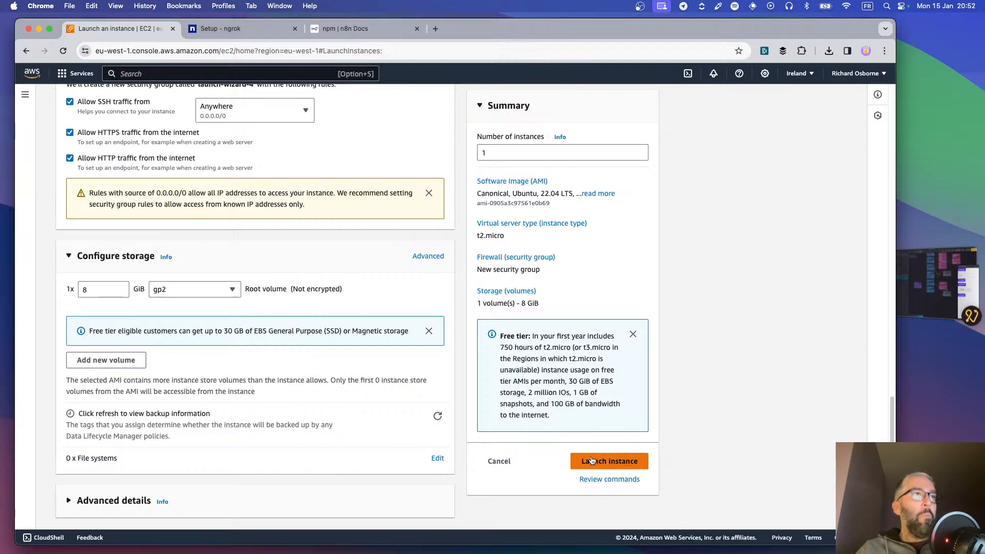
Launch the n8n tutorial t2.micro instance and go to the EC2 Instances list.
click(591, 460)
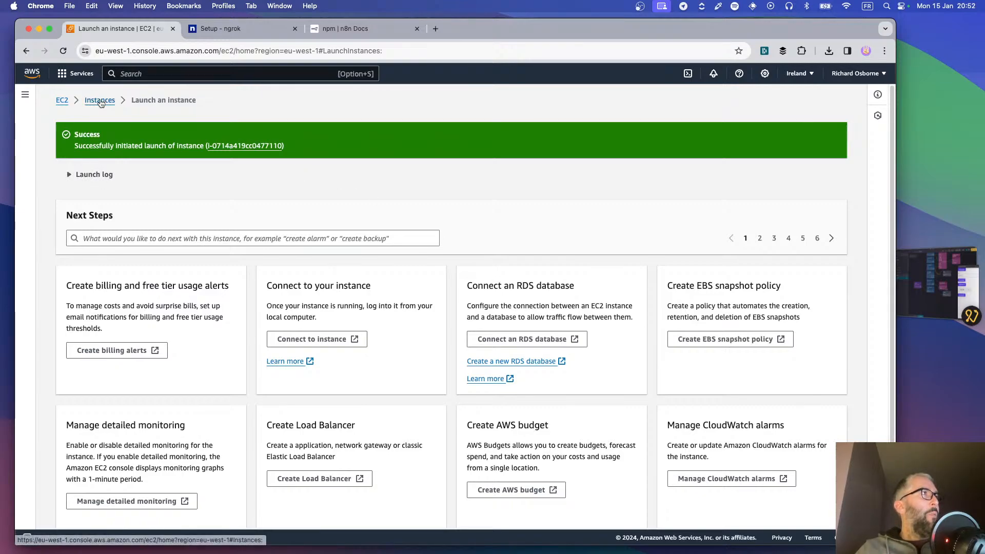
click(100, 102)
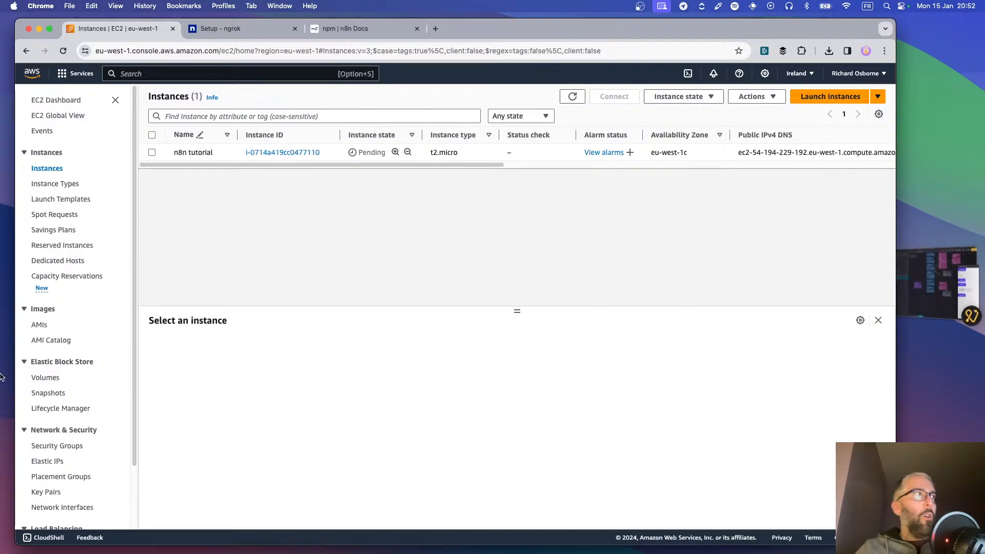
mouse_move(12, 410)
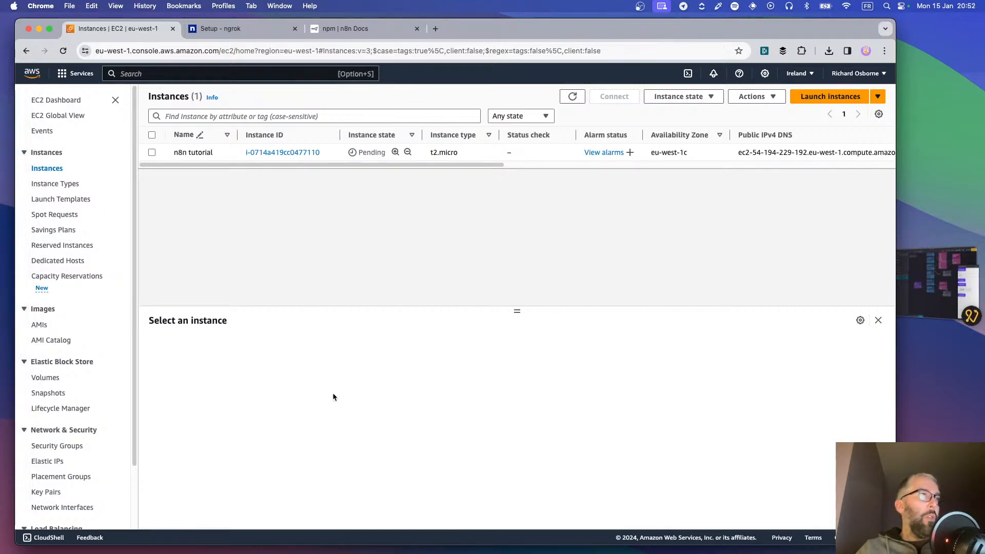
key(super+Tab)
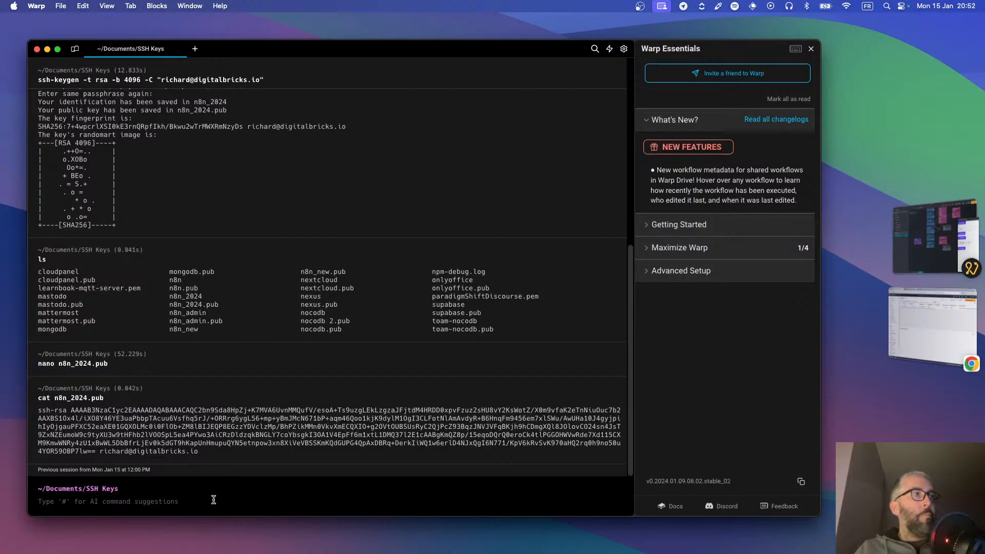
Change Warp's working directory to the user's Downloads folder.
text(cd )
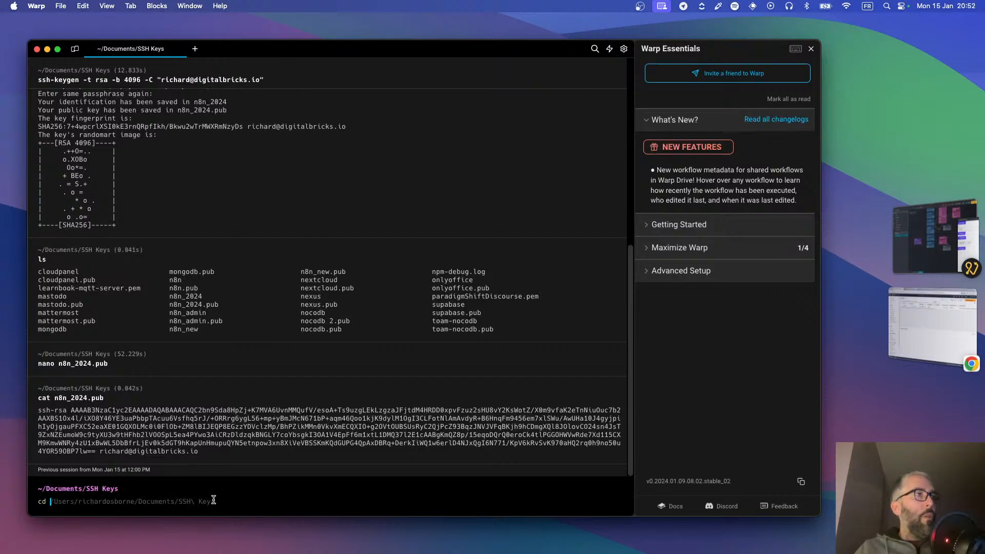
text(/Users)
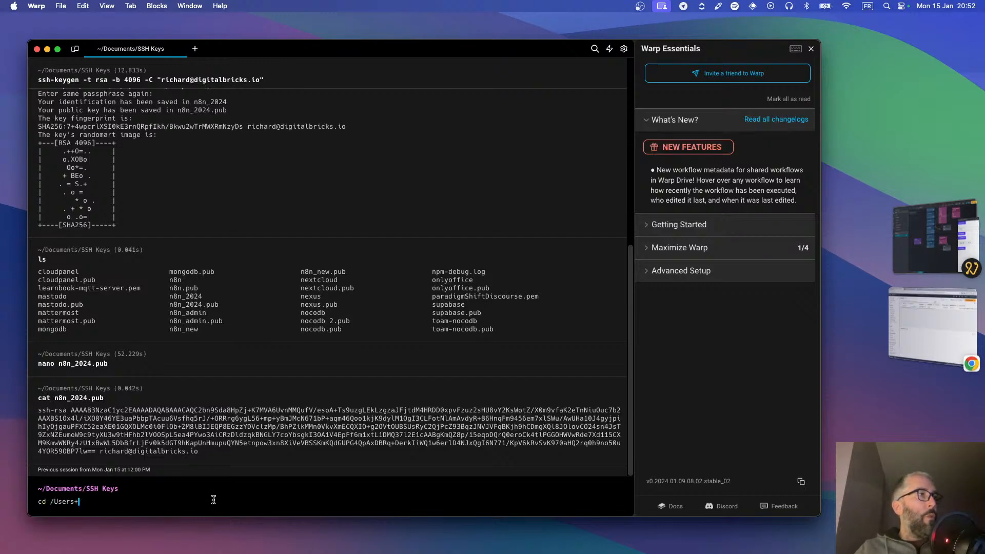
text(/richardosborne)
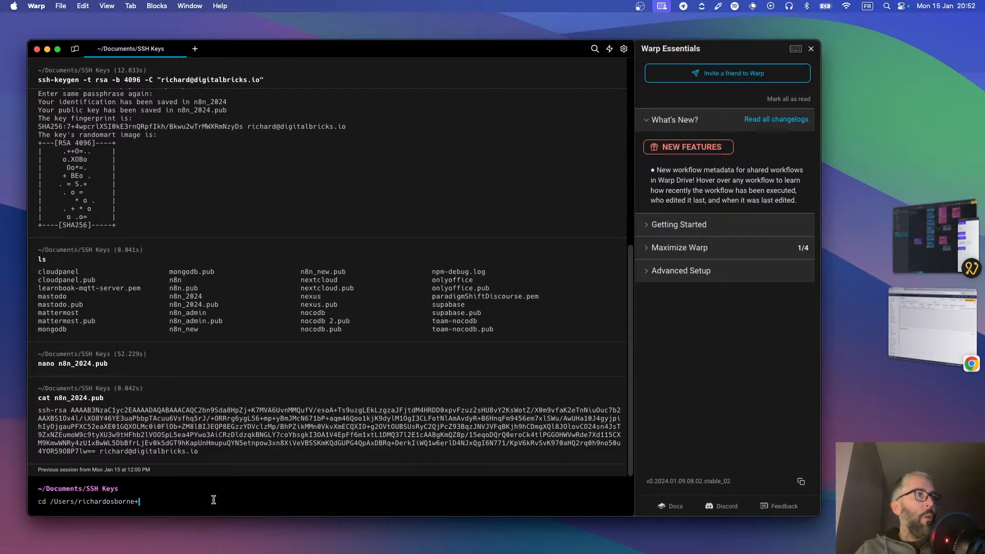
key(BackSpace)
text(/)
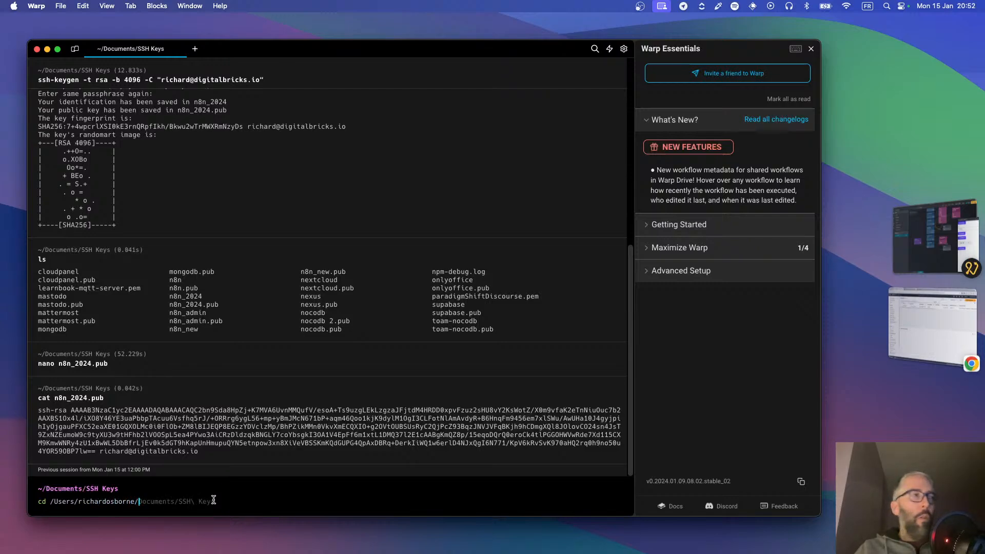
text(Downloads/)
key(Return)
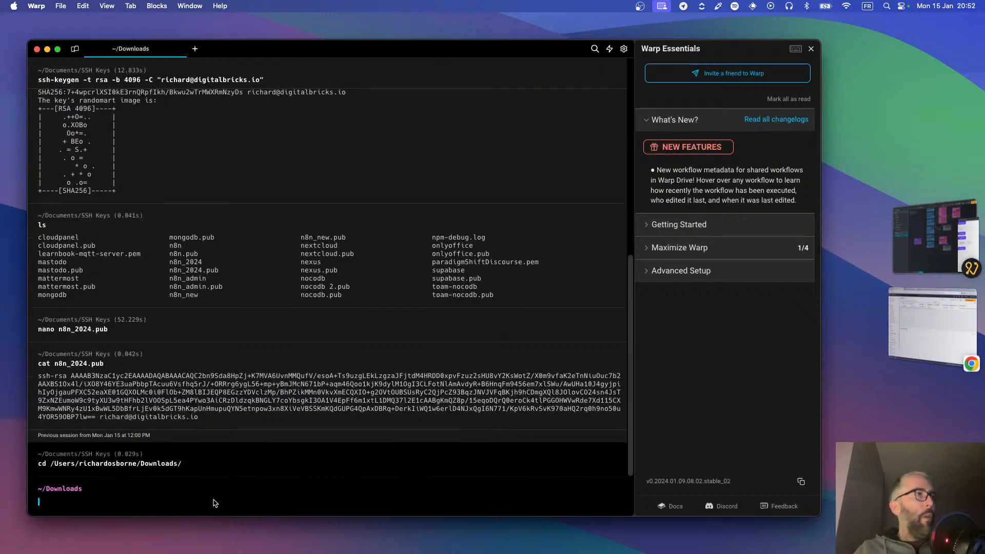
Preview the Downloads stack in the Dock, then bring Chrome's EC2 Instances page back.
click(14, 482)
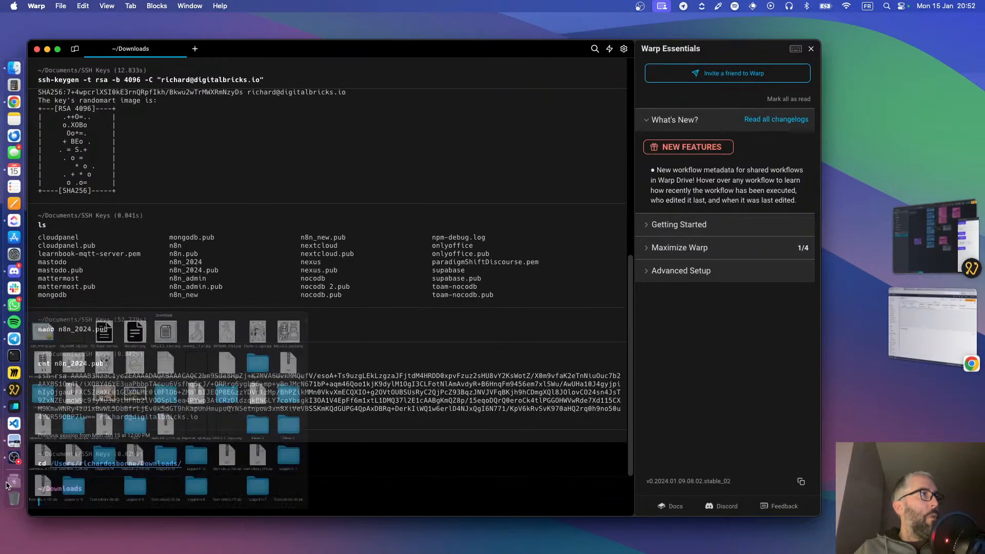
click(232, 110)
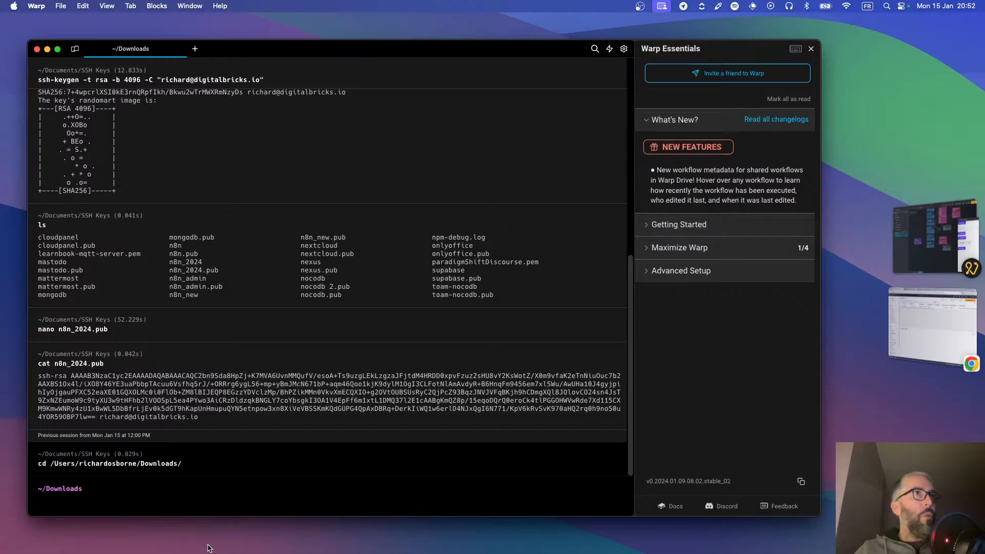
click(938, 346)
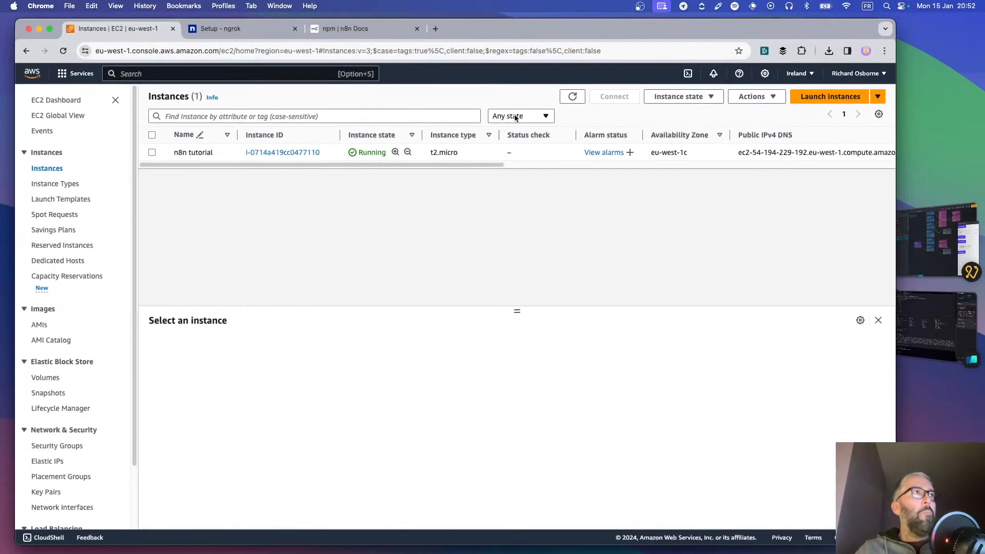
Open the n8n tutorial instance details and copy its public IPv4 address.
click(938, 318)
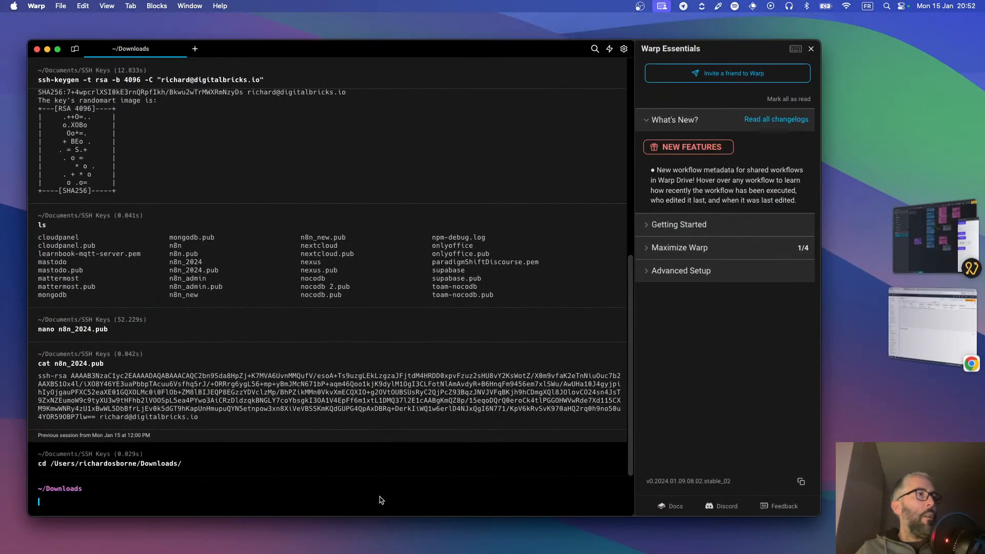
click(924, 331)
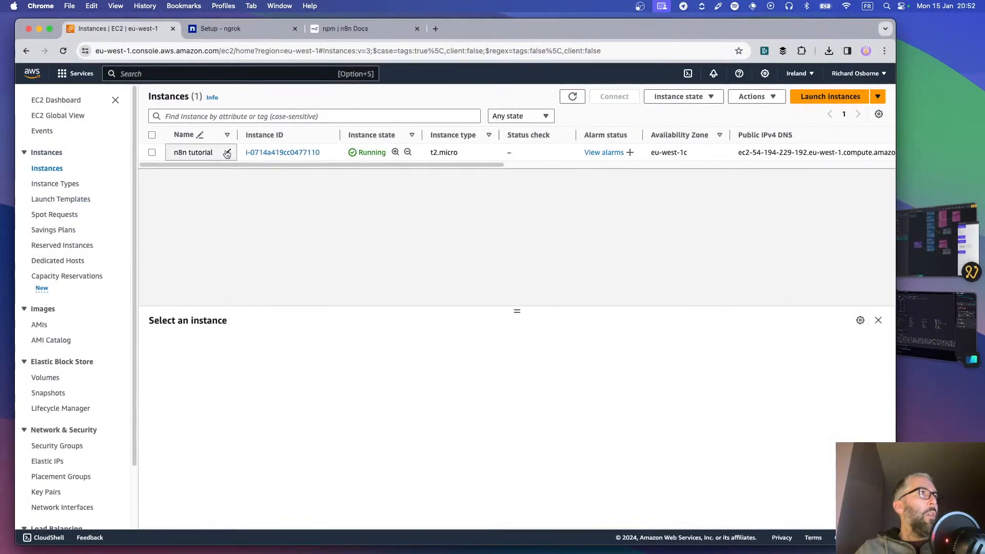
click(284, 152)
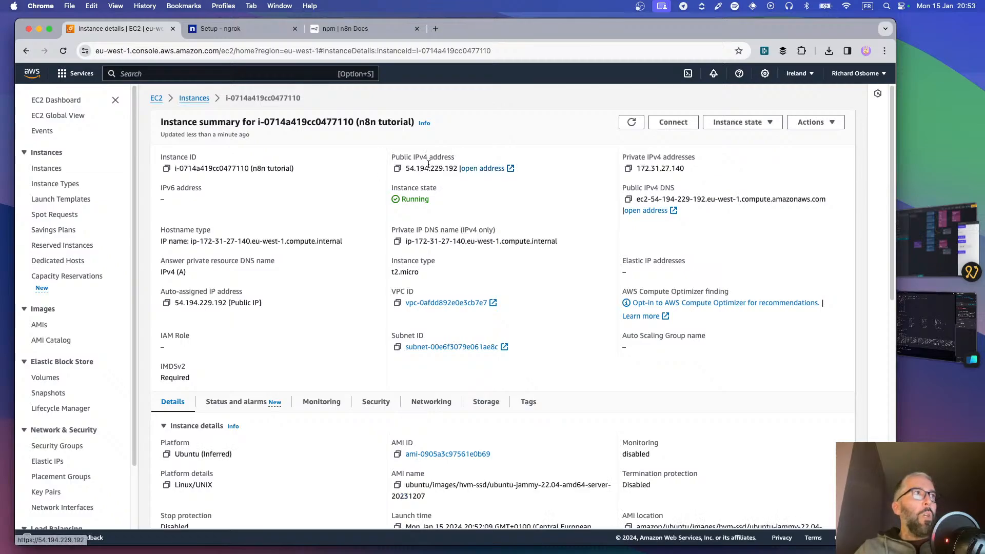
click(398, 169)
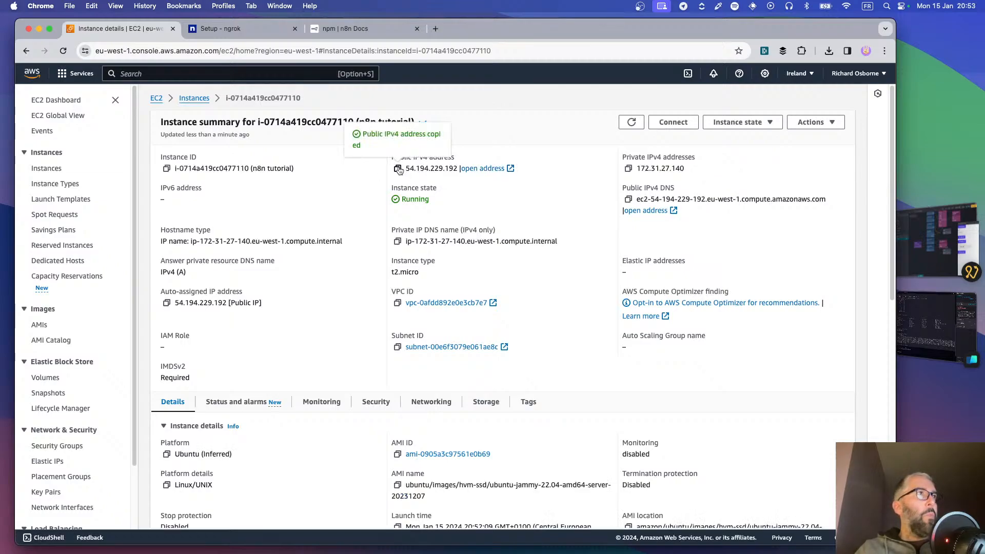
Review the instance's Security tab inbound rules.
scroll(390, 231, down, 3)
scroll(374, 319, up, 3)
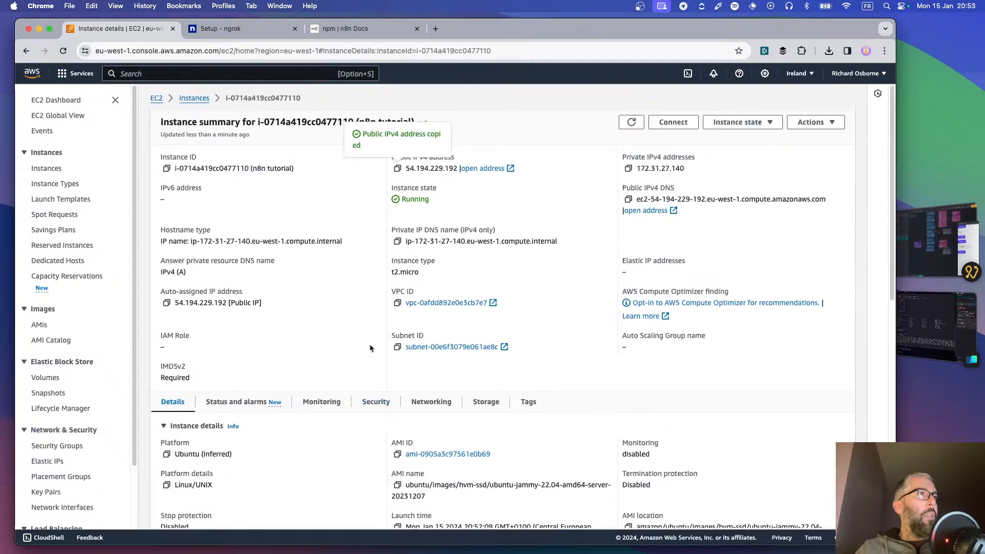
click(376, 402)
scroll(332, 309, down, 4)
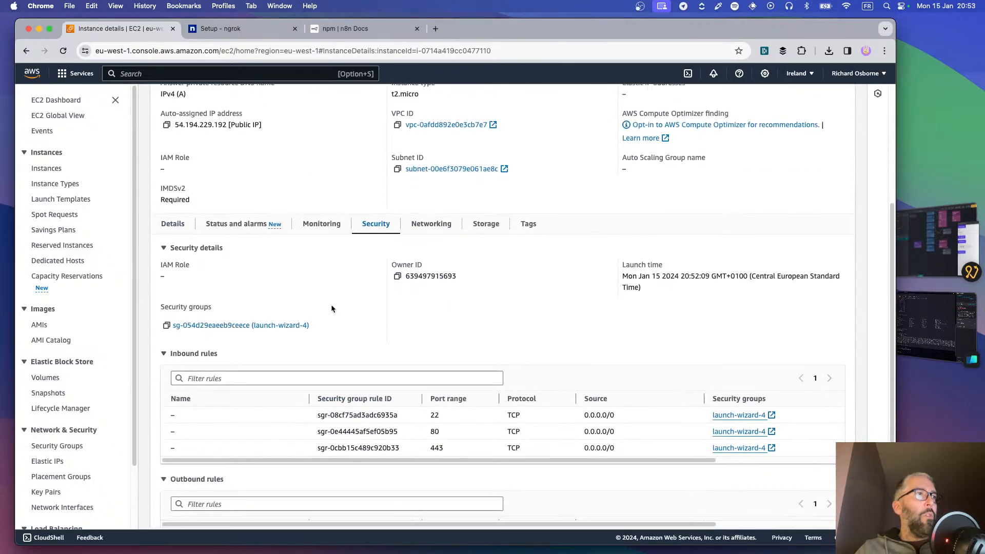
scroll(331, 309, down, 1)
scroll(331, 308, up, 5)
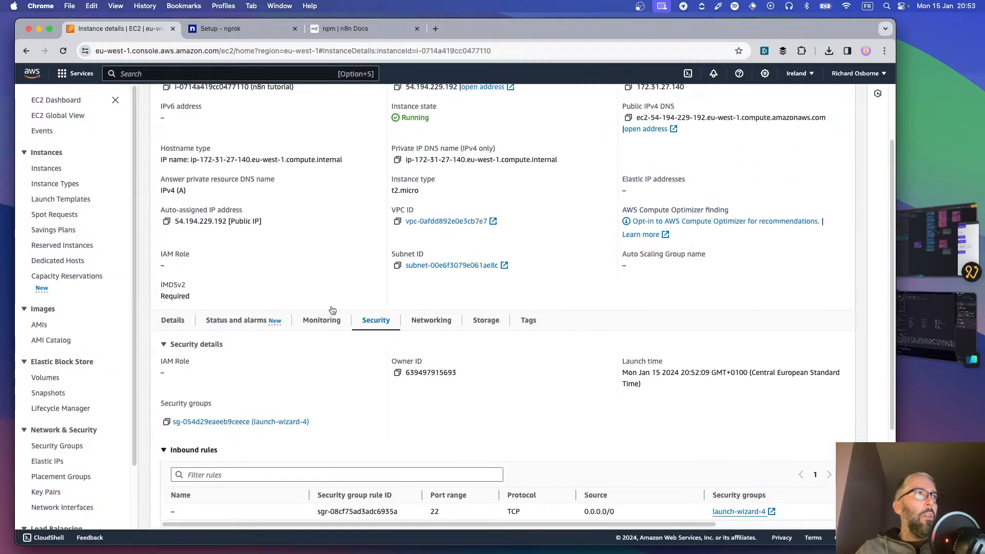
key(super+Tab)
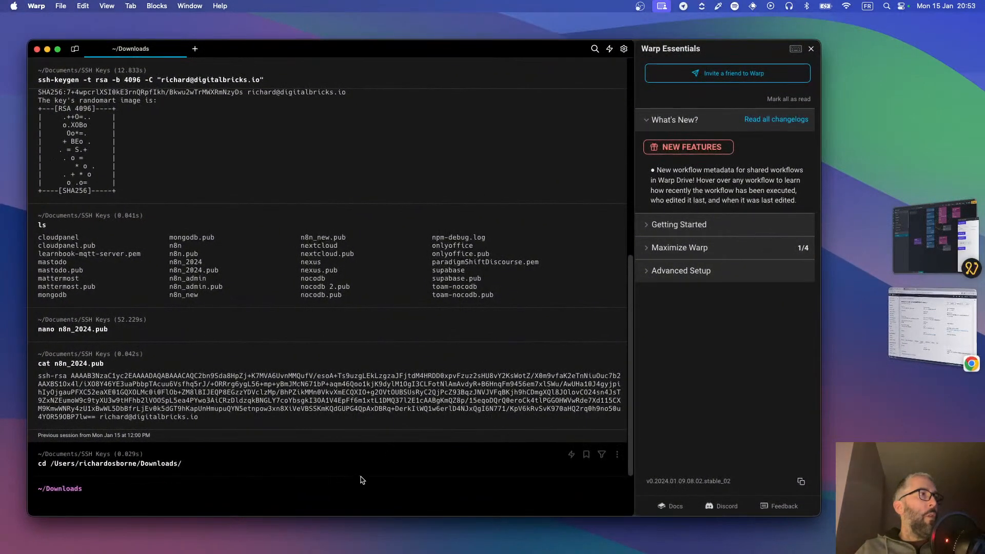
text(ssh -)
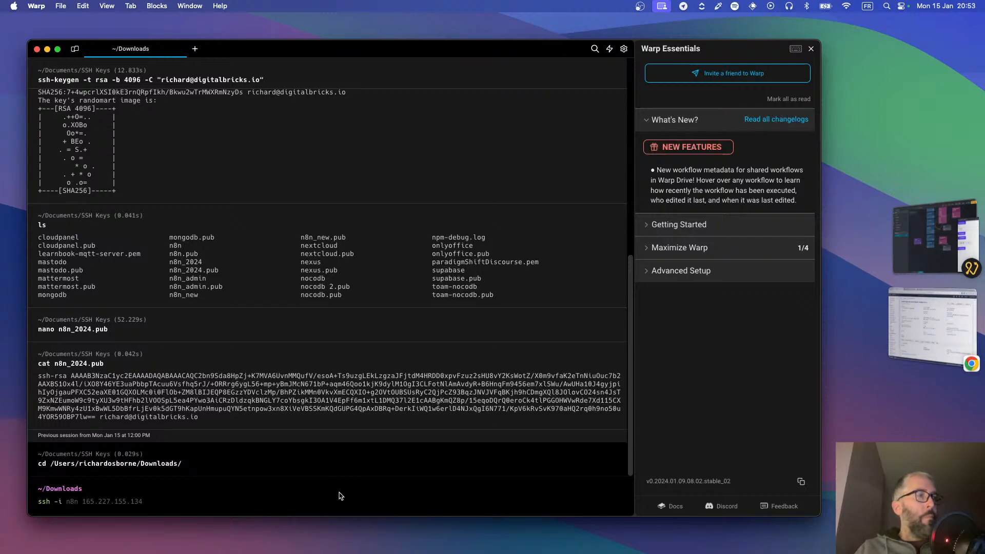
text(i n8n)
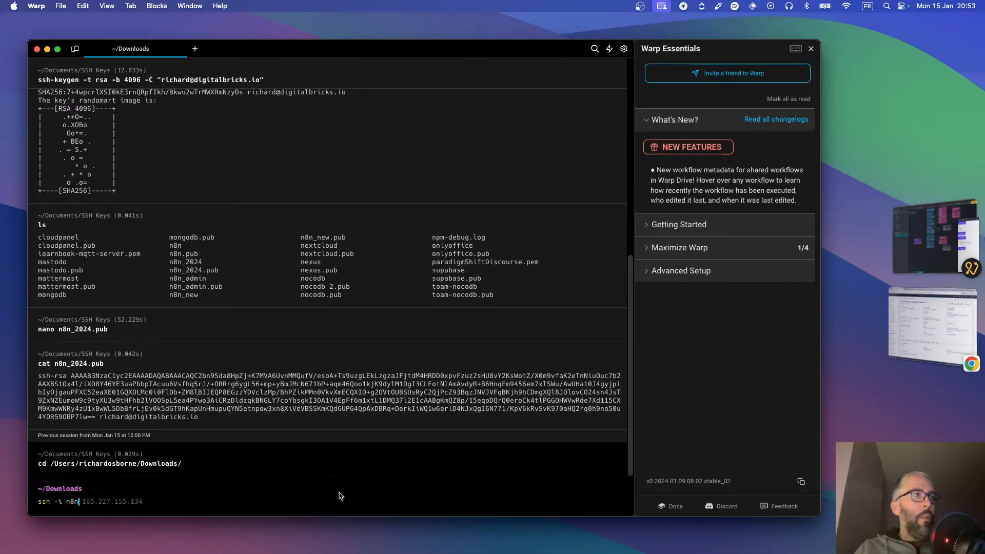
text(_to)
key(BackSpace)
text(u)
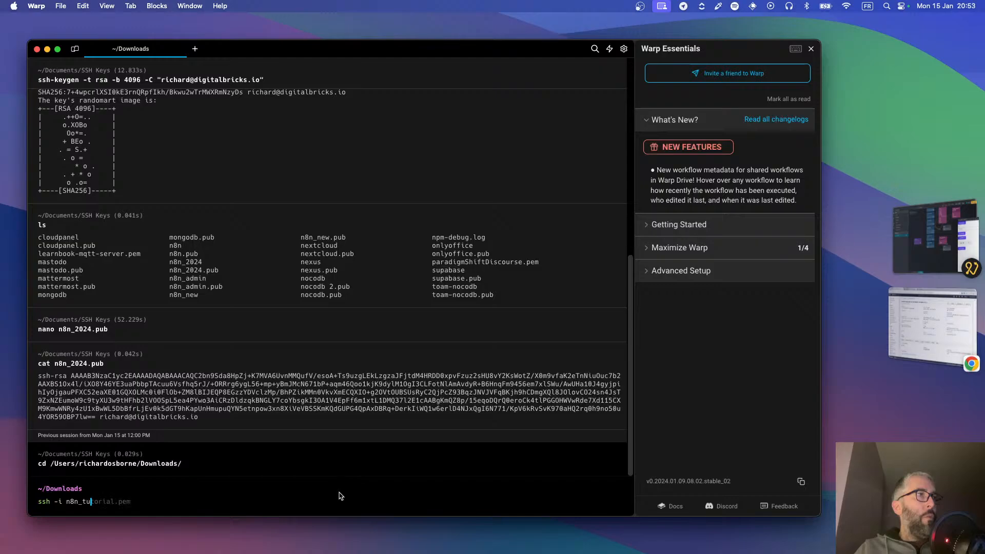
key(Right)
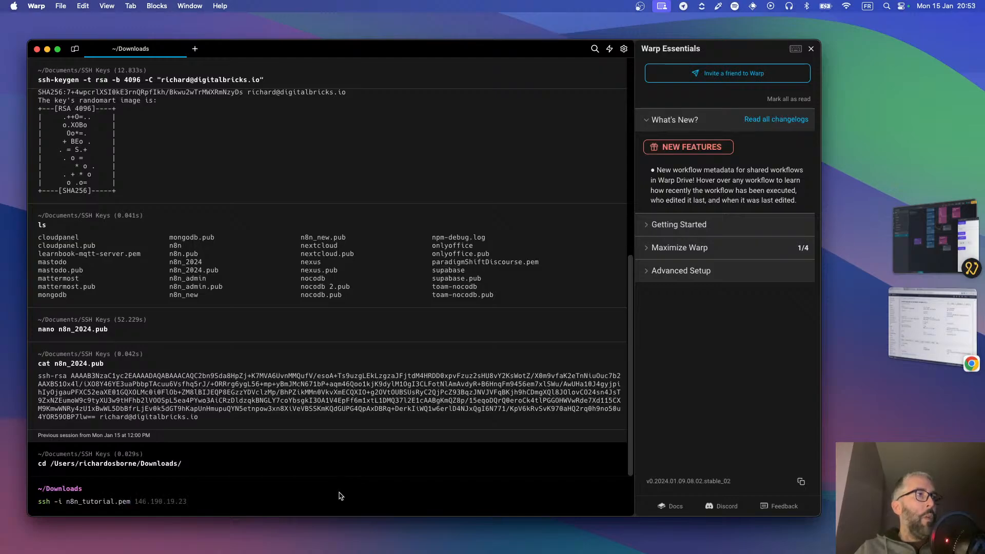
key(super+Tab)
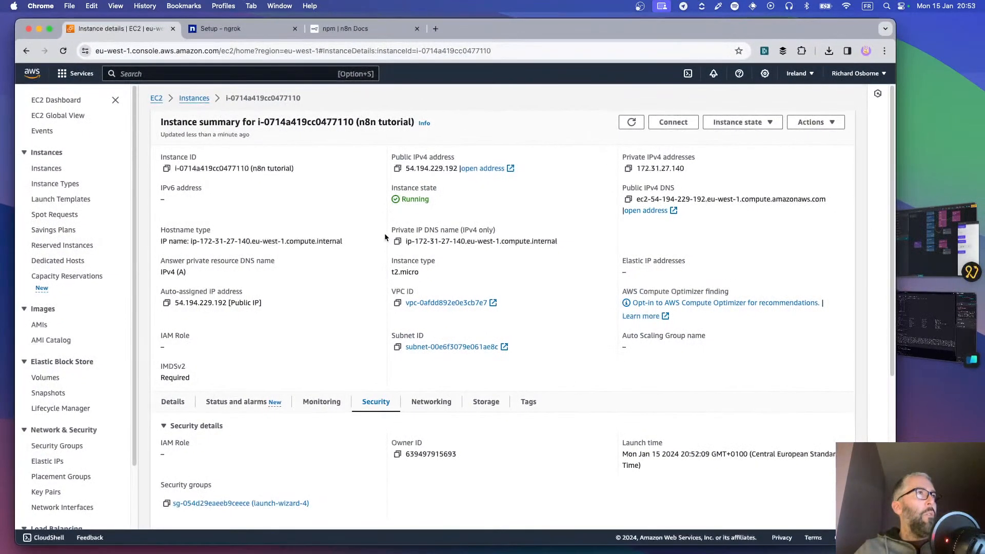
key(super+Tab)
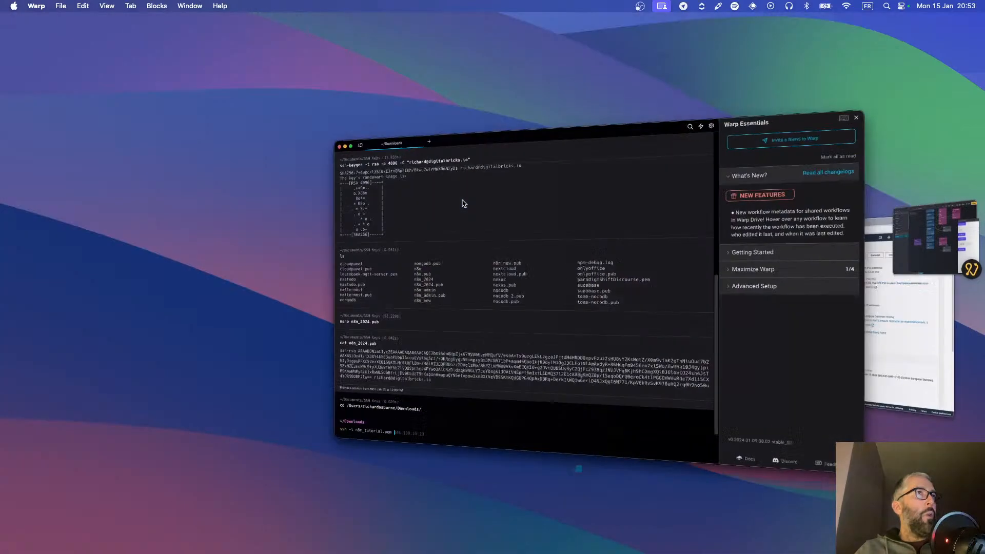
text(ubu)
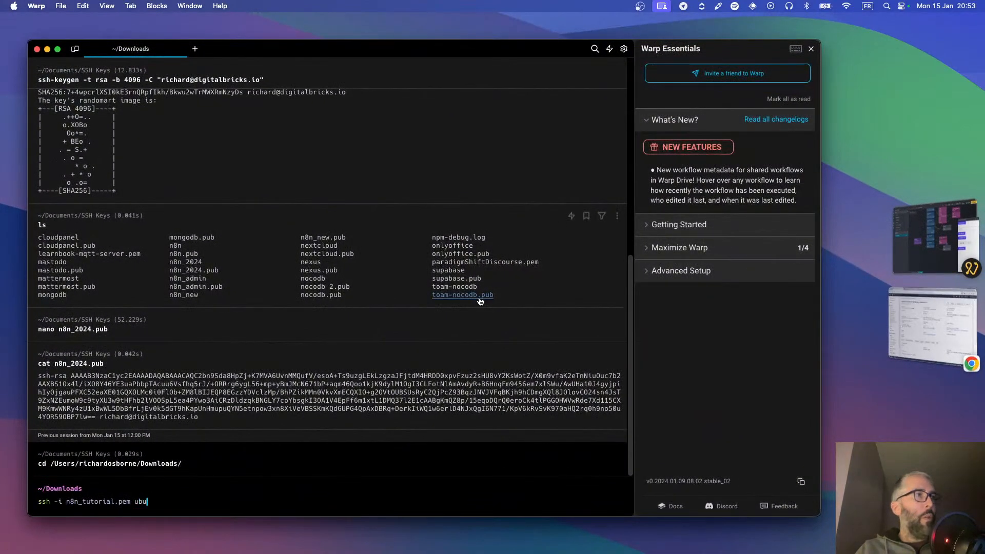
text(ntu@)
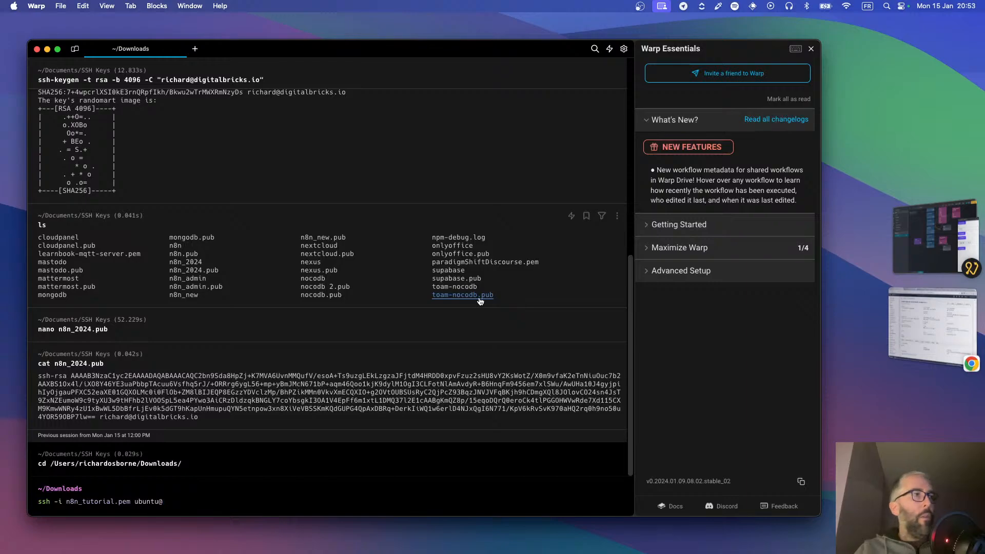
key(super+v)
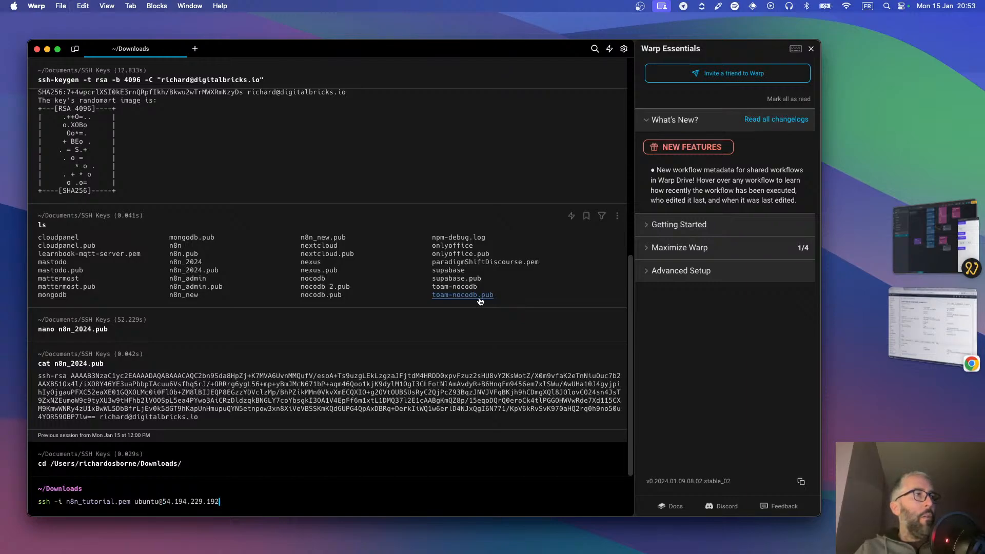
key(Return)
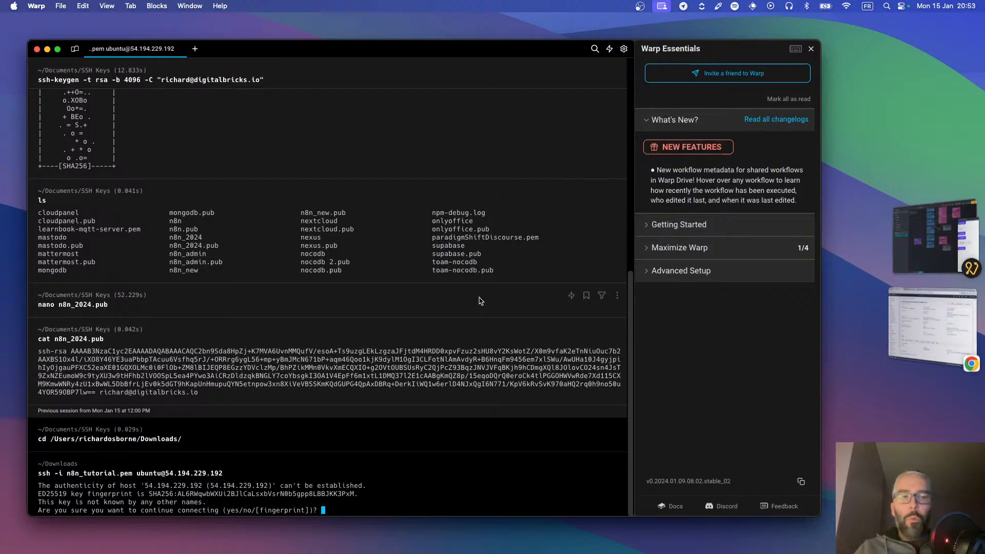
text(yes)
key(Return)
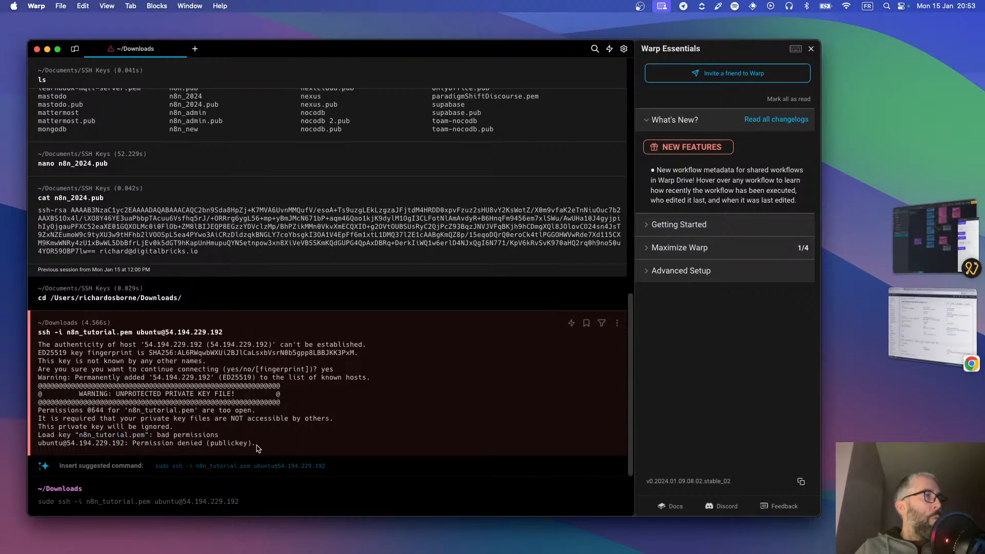
Select and copy the SSH bad-permissions error output.
drag(256, 445, 160, 413)
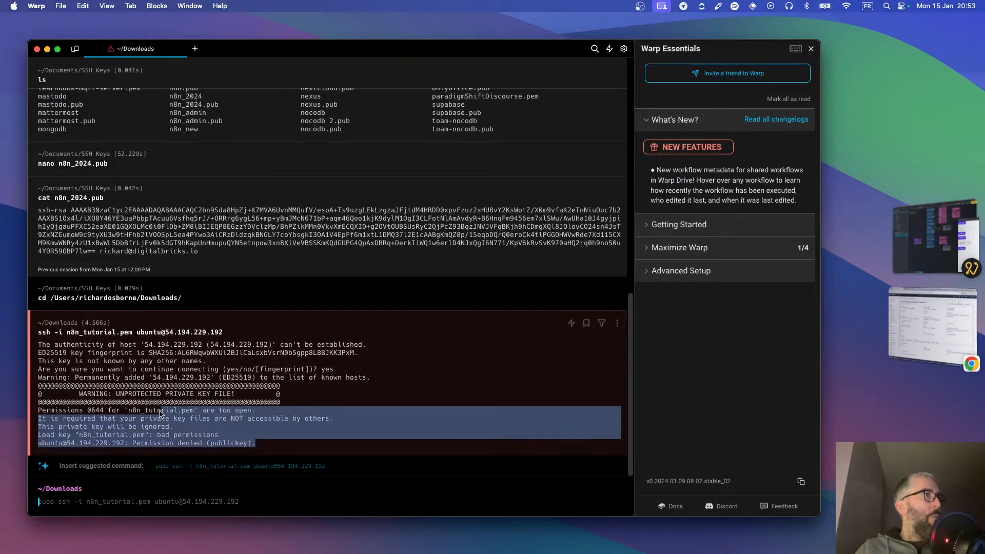
click(160, 355)
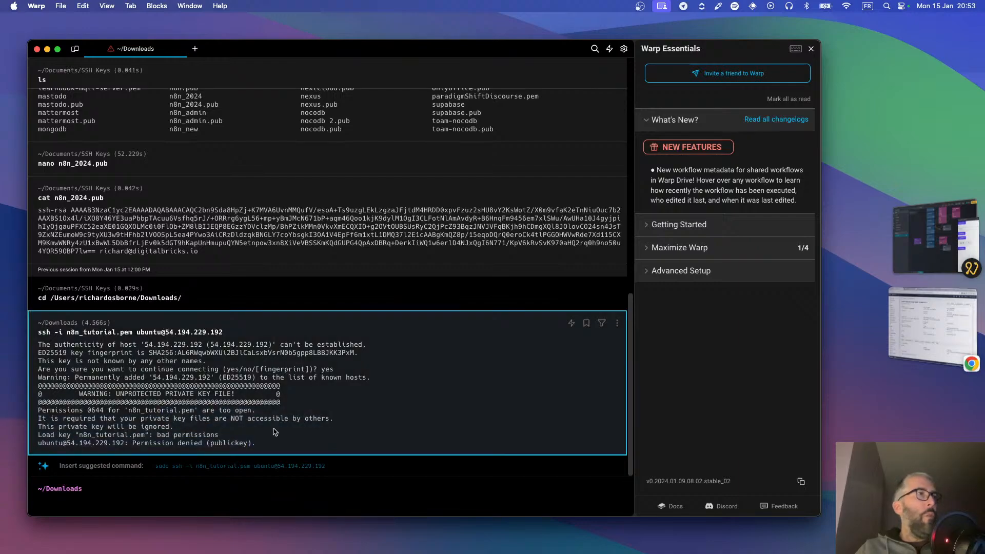
drag(256, 444, 38, 345)
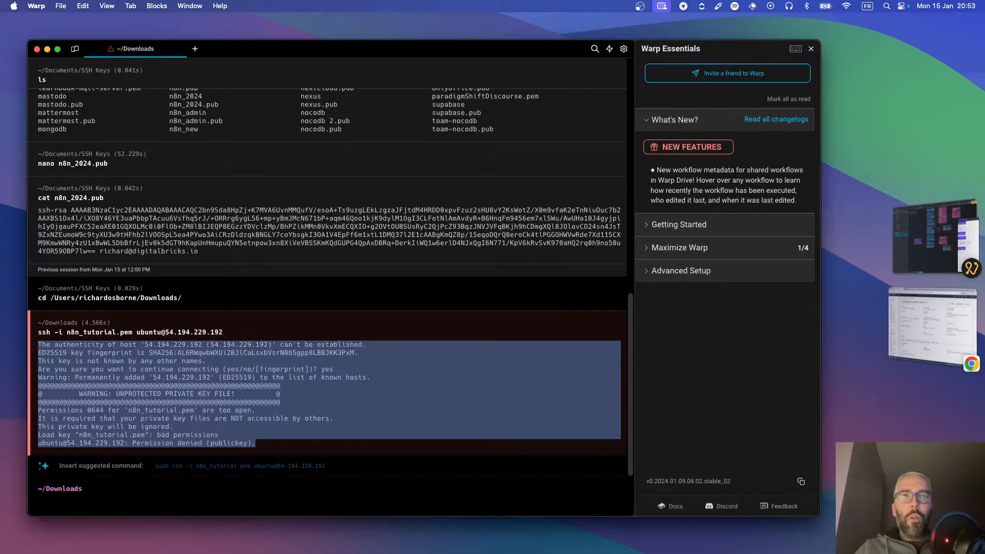
key(super+Tab)
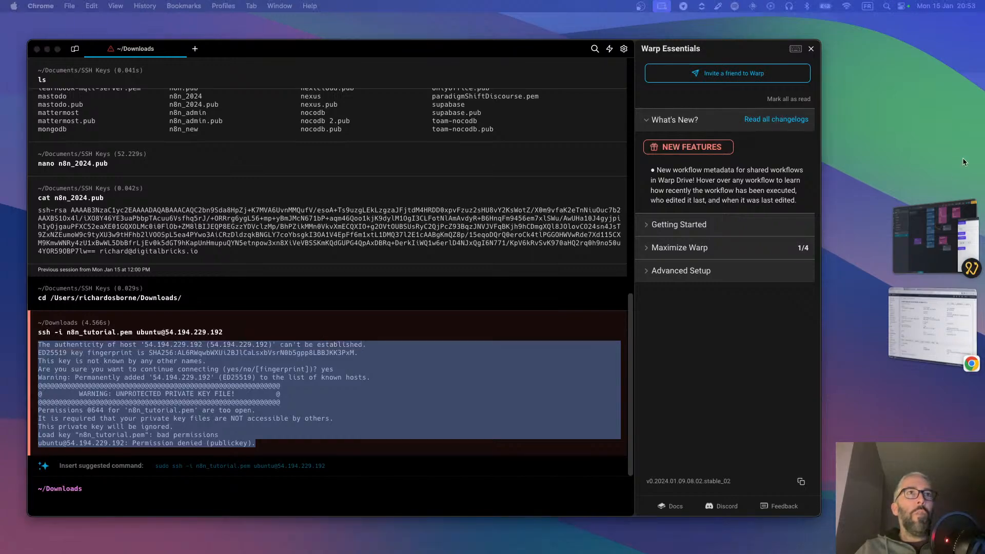
Paste the SSH permissions error into ChatGPT, send it, and hide the chat sidebar.
click(929, 306)
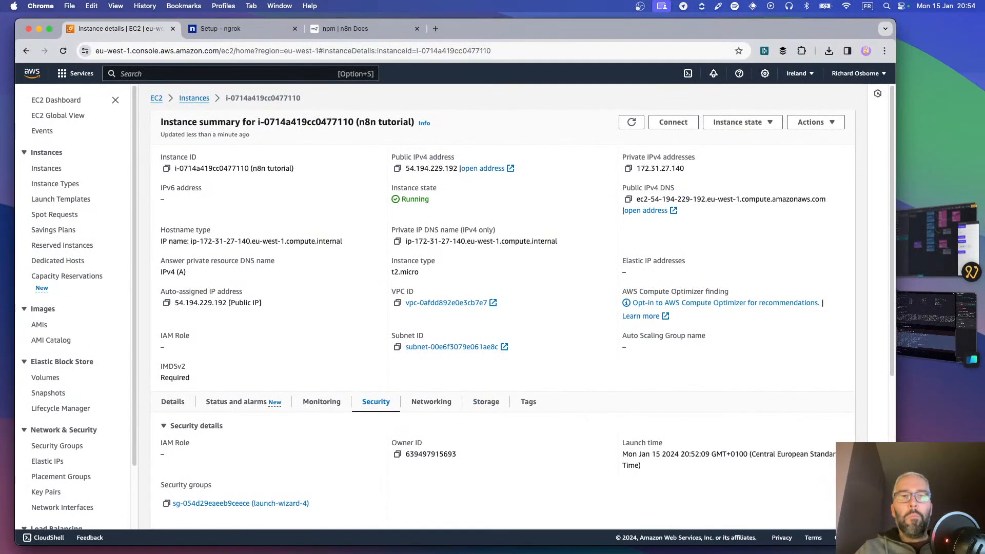
key(super+Tab)
drag(410, 1, 461, 43)
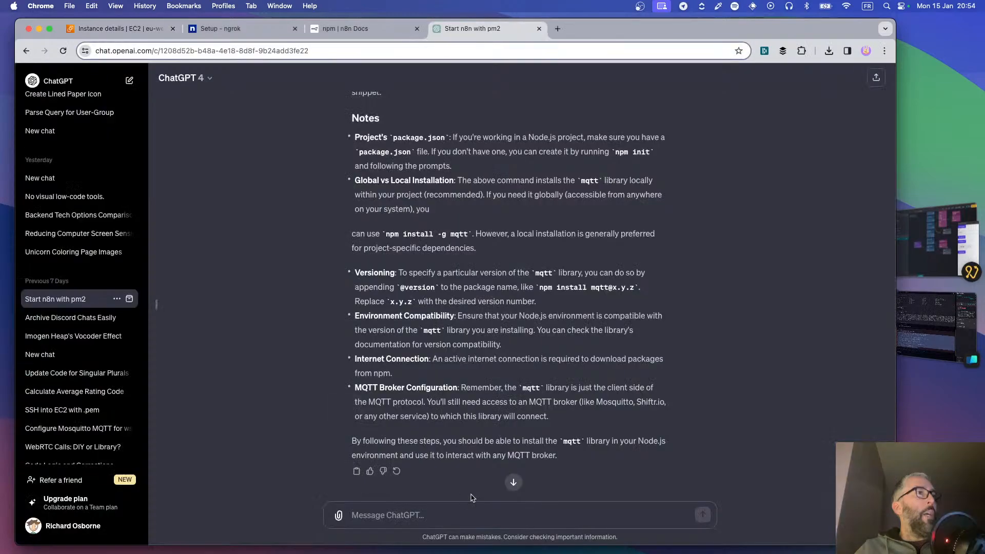
key(super+v)
key(Return)
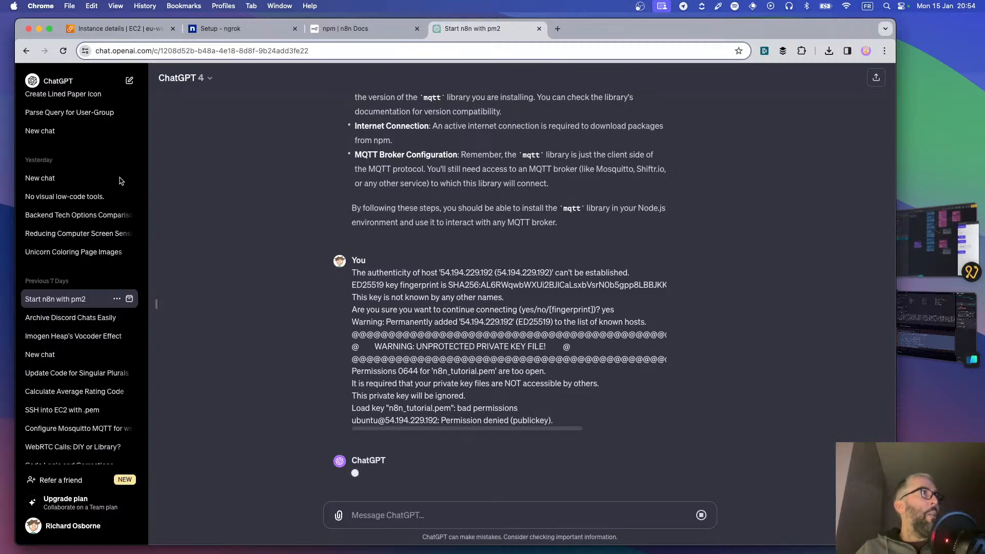
click(155, 306)
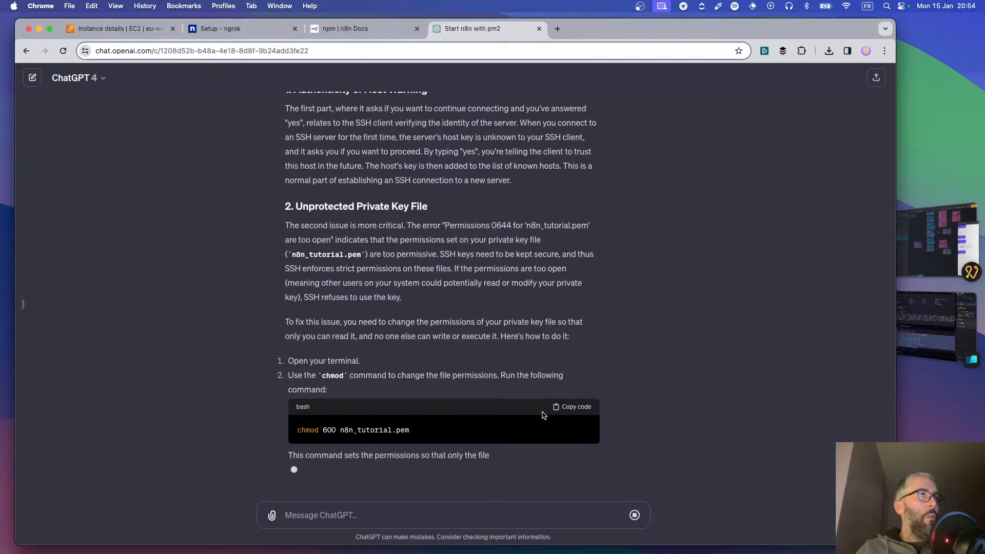
Run chmod 600 n8n_tutorial.pem from ChatGPT's reply, then rerun the ssh login successfully.
click(570, 418)
key(super+Tab)
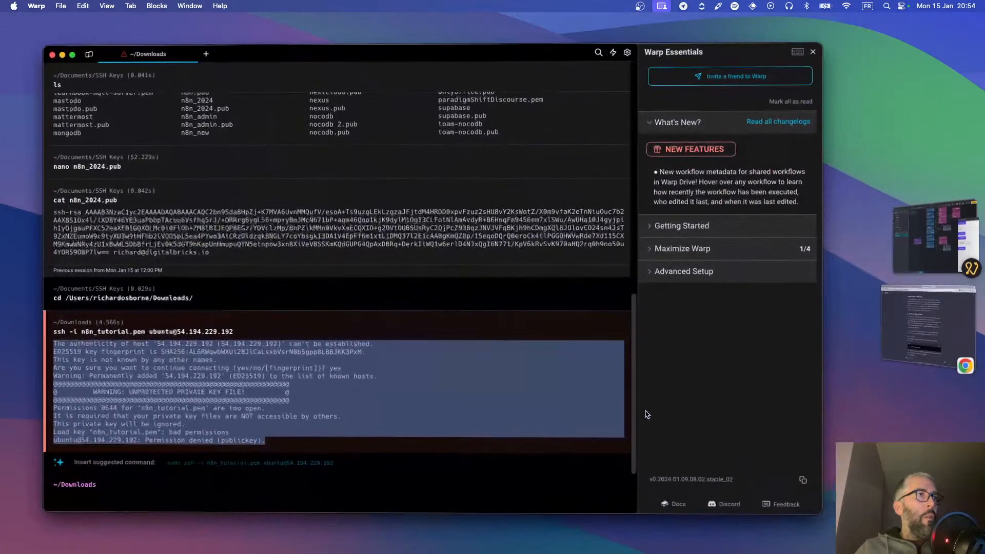
key(super+v)
key(Return)
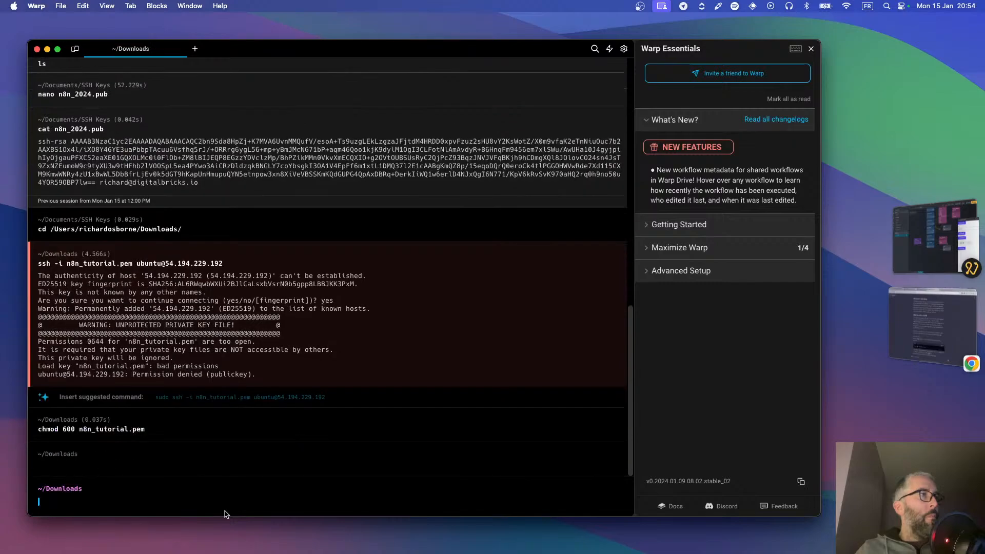
key(Up)
key(Up)
key(Return)
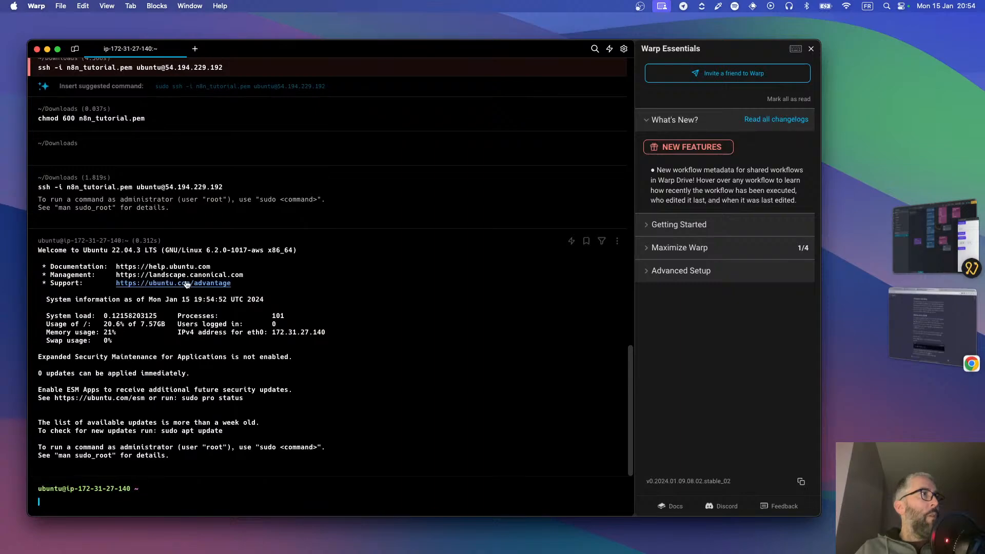
scroll(69, 166, up, 3)
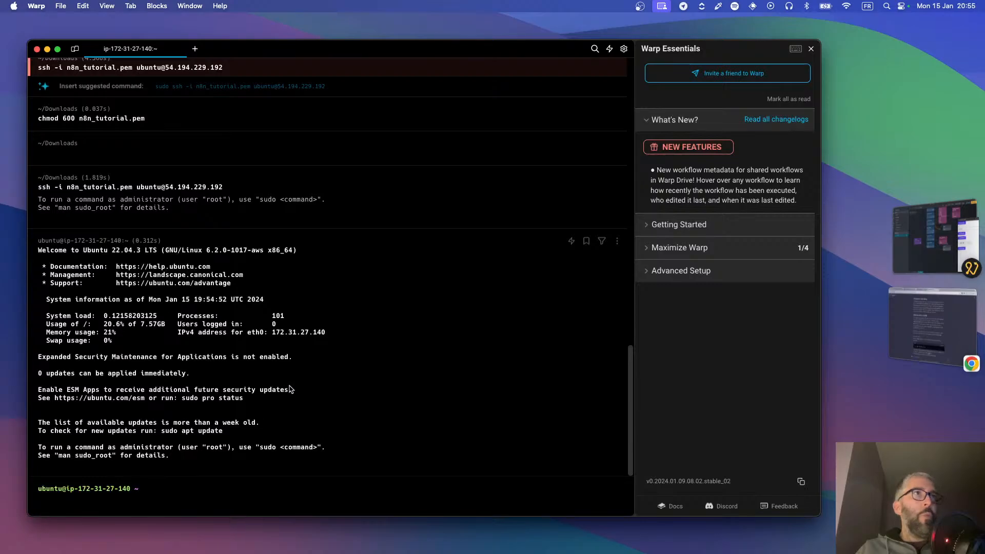
key(super+Tab)
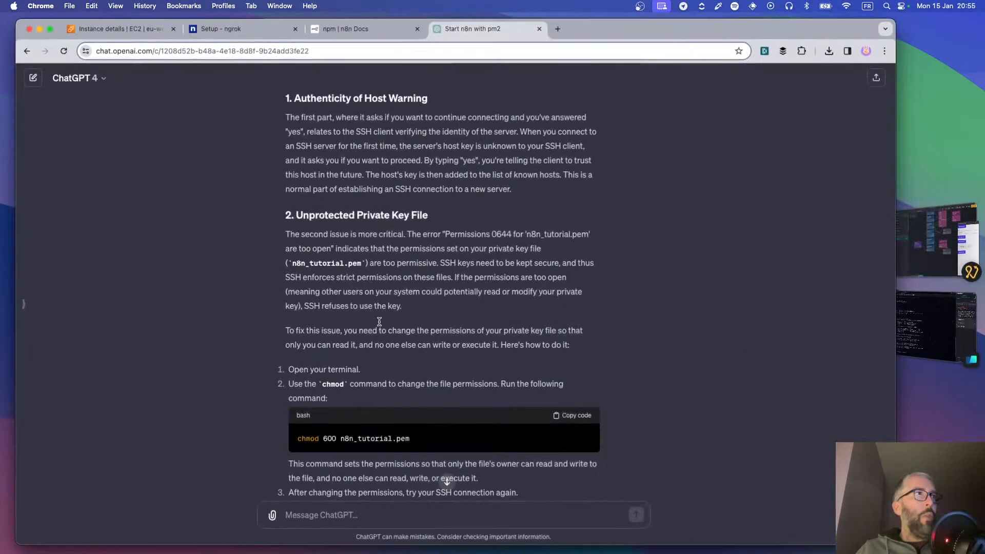
Scroll the ChatGPT chat back to the earlier 'Using npm' answer with npm install mqtt.
scroll(449, 360, up, 10)
scroll(450, 290, up, 3)
key(super+Tab)
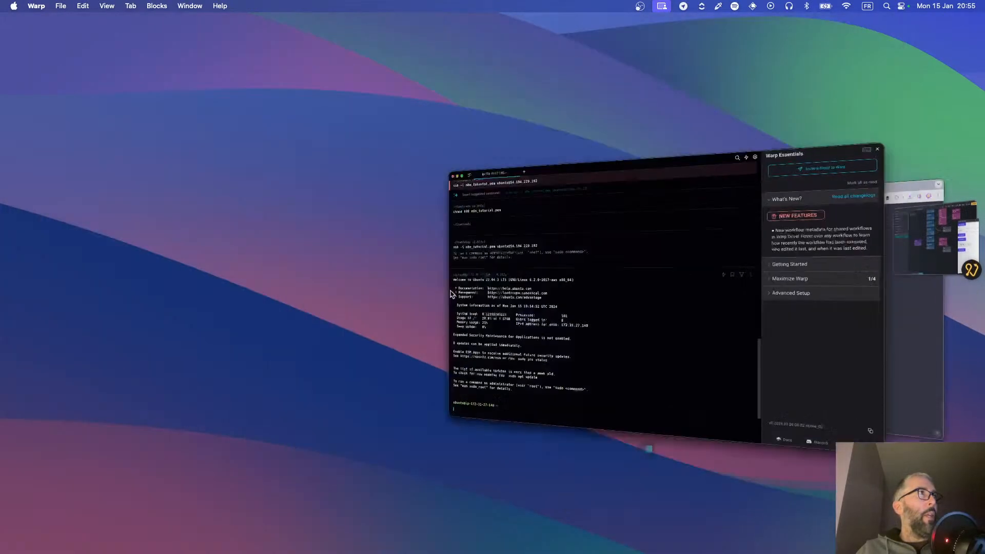
key(super+Tab)
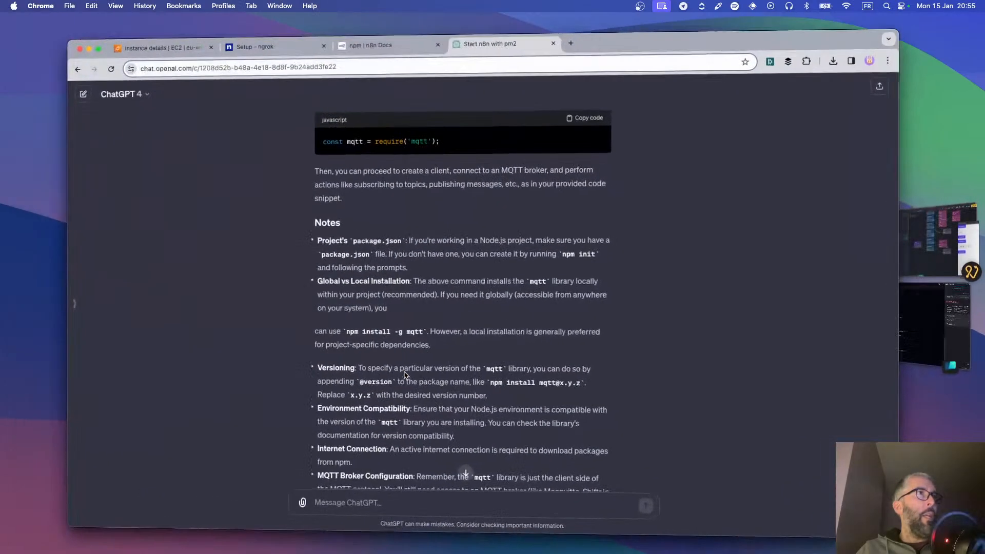
scroll(404, 264, up, 10)
scroll(403, 264, up, 10)
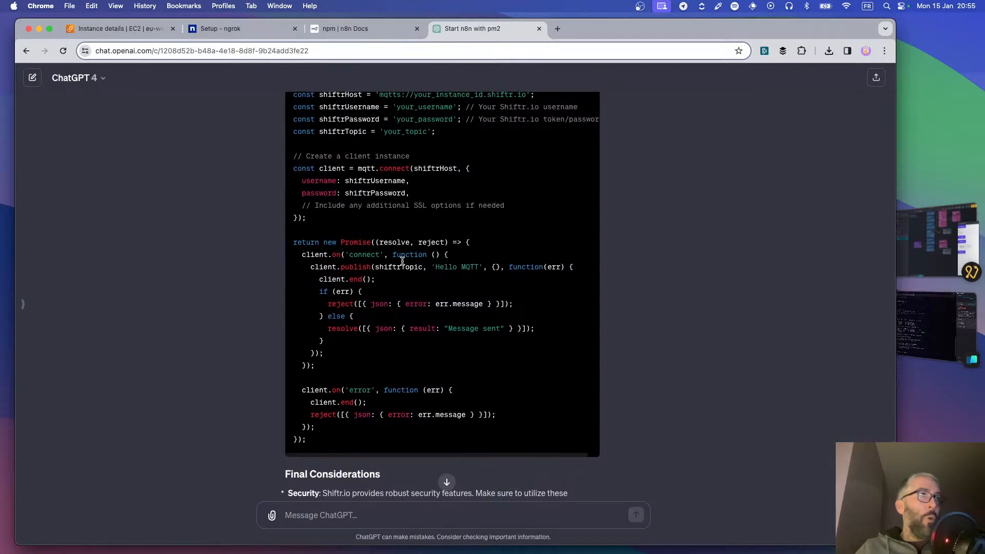
scroll(403, 262, up, 10)
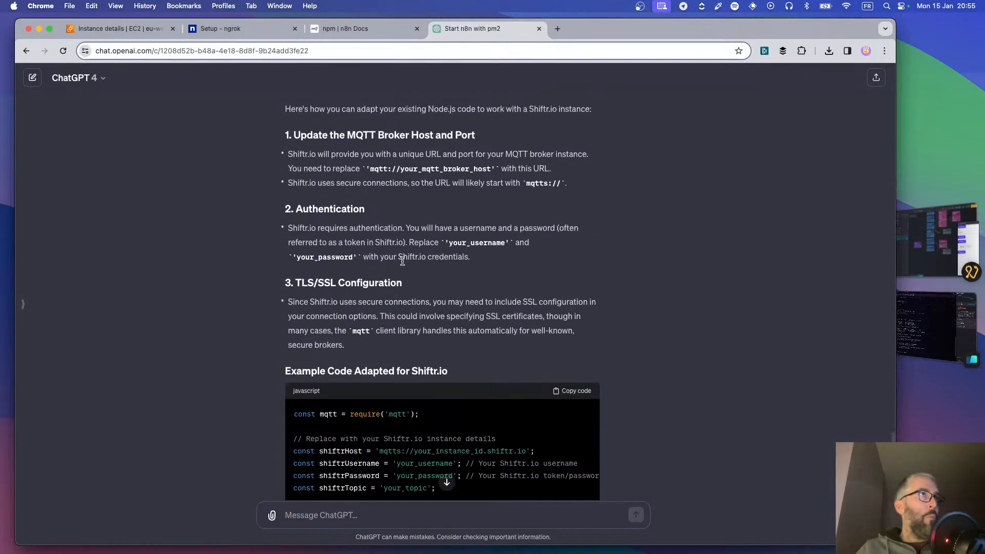
scroll(402, 262, down, 10)
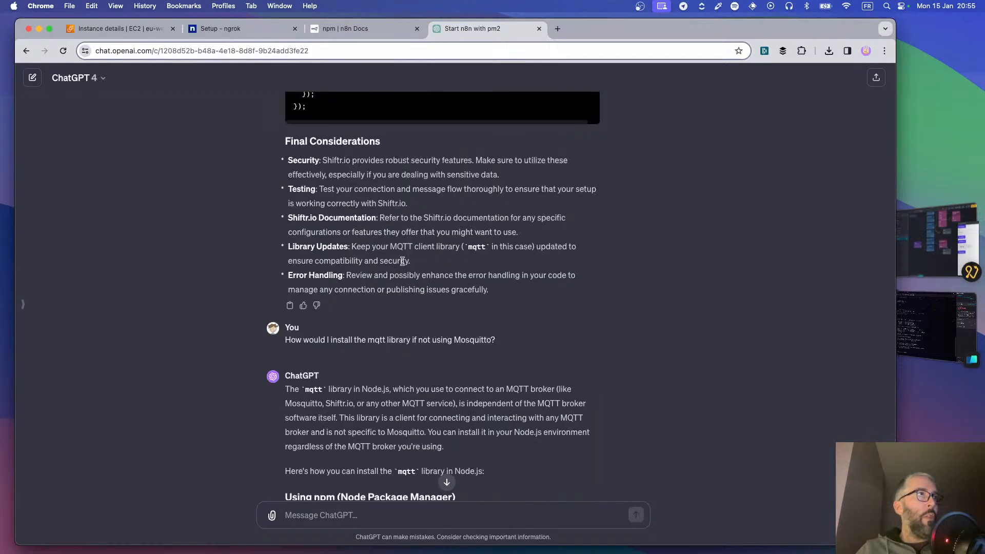
scroll(402, 262, up, 15)
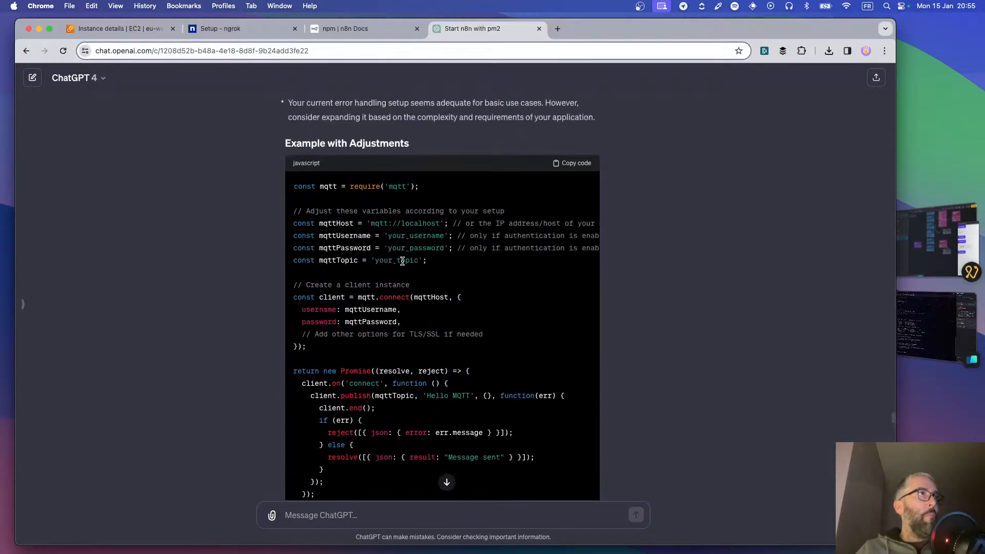
scroll(402, 262, down, 20)
scroll(402, 262, down, 5)
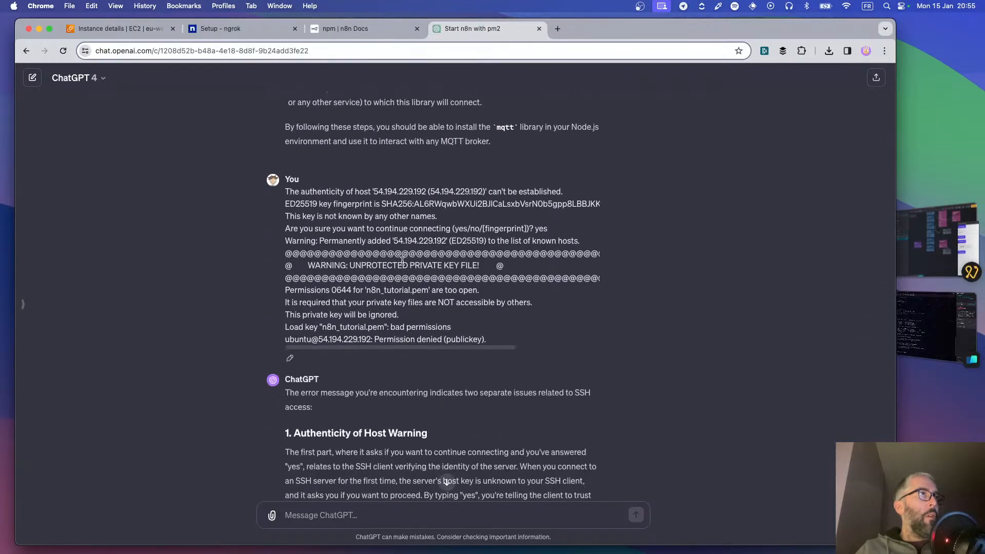
scroll(402, 262, up, 10)
scroll(340, 268, up, 5)
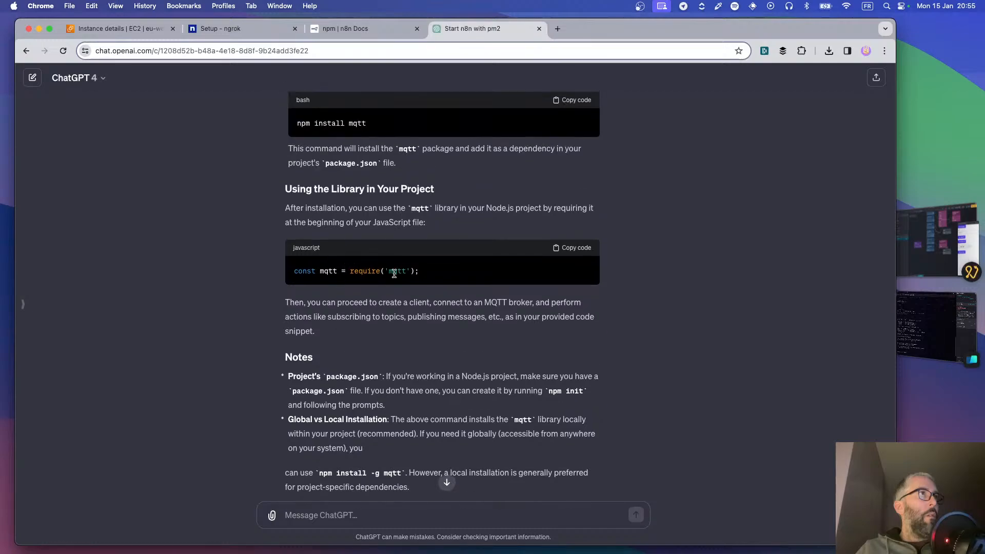
Run sudo apt-get update on the server, then try sudo apt-get npm, which apt rejects.
key(super+Tab)
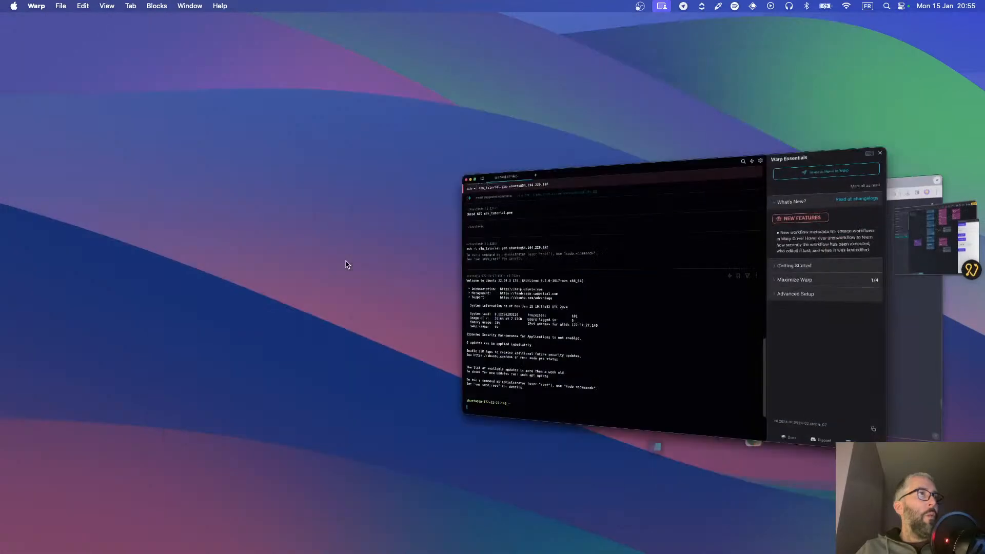
text(sudo apt-get u)
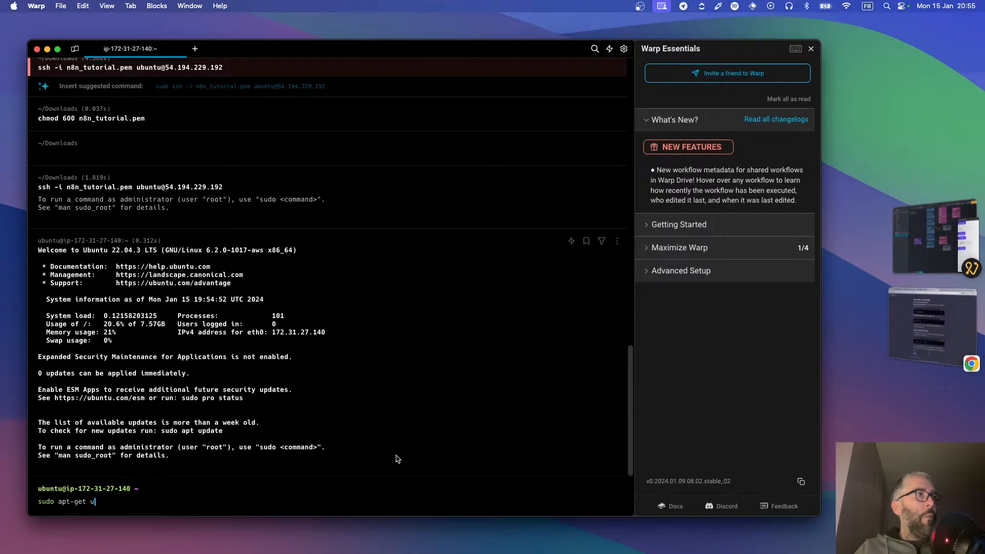
text(pdate)
key(Return)
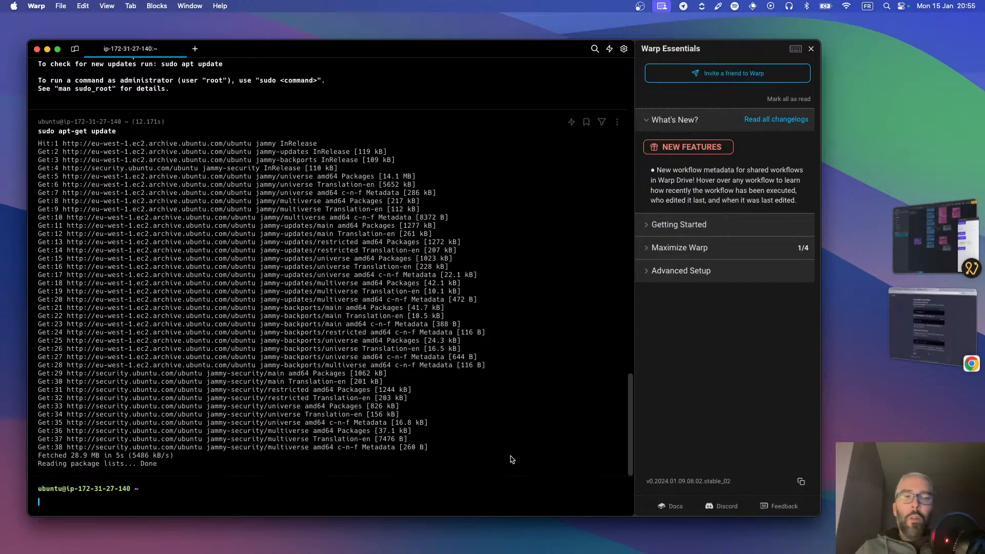
text(sudo)
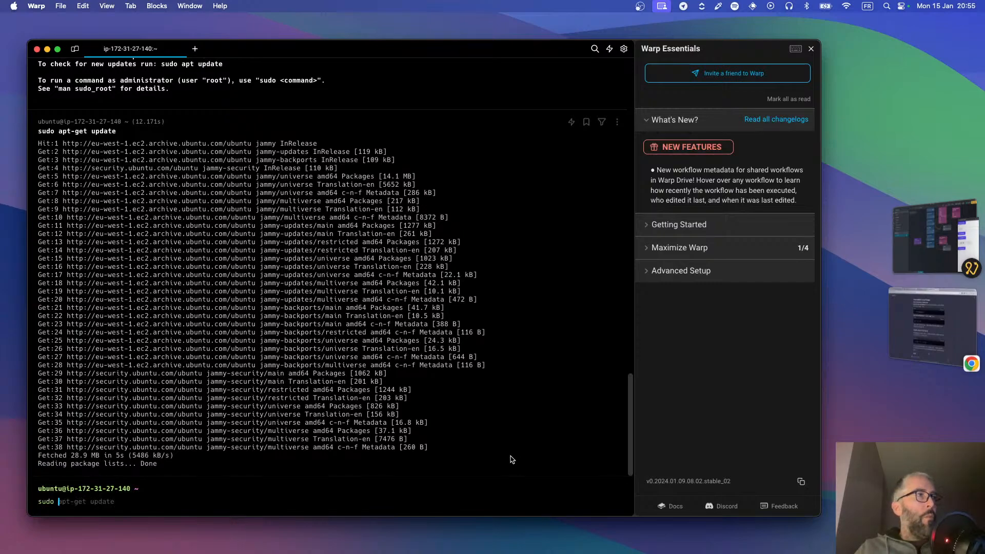
text( apt-get npm)
key(Return)
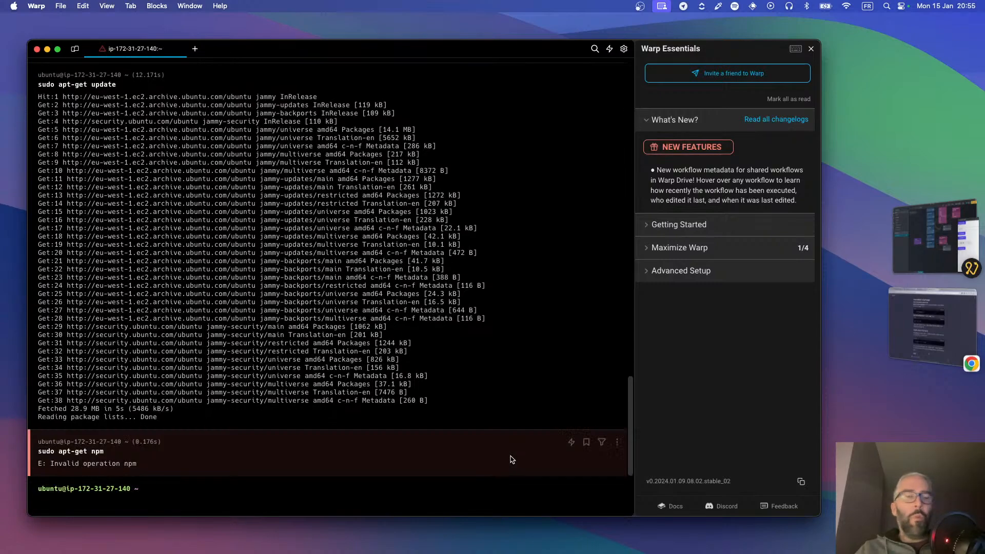
text(sudo apt)
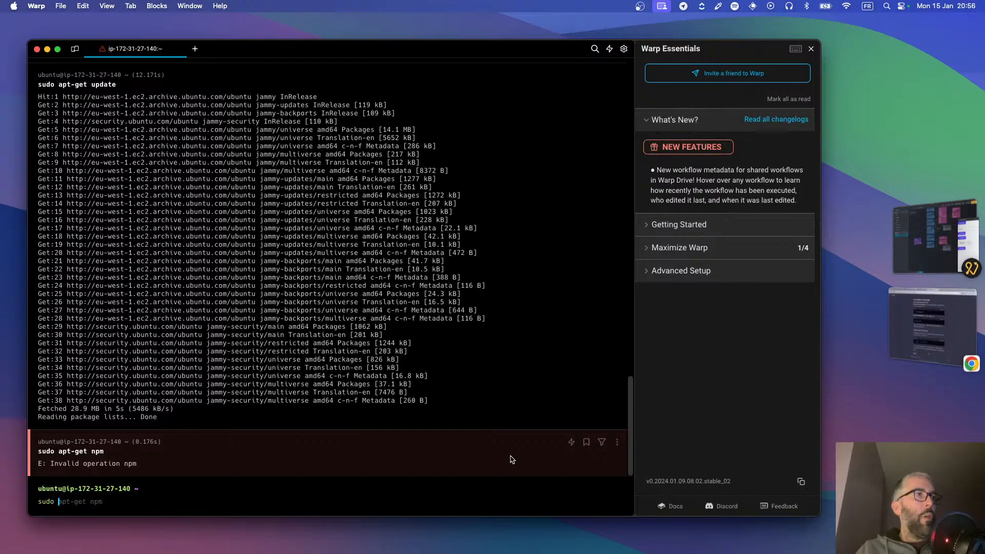
key(super+Tab)
Scroll ChatGPT to Steps 1 and 2 of the Mosquitto install answer to check the apt install format.
scroll(395, 309, up, 20)
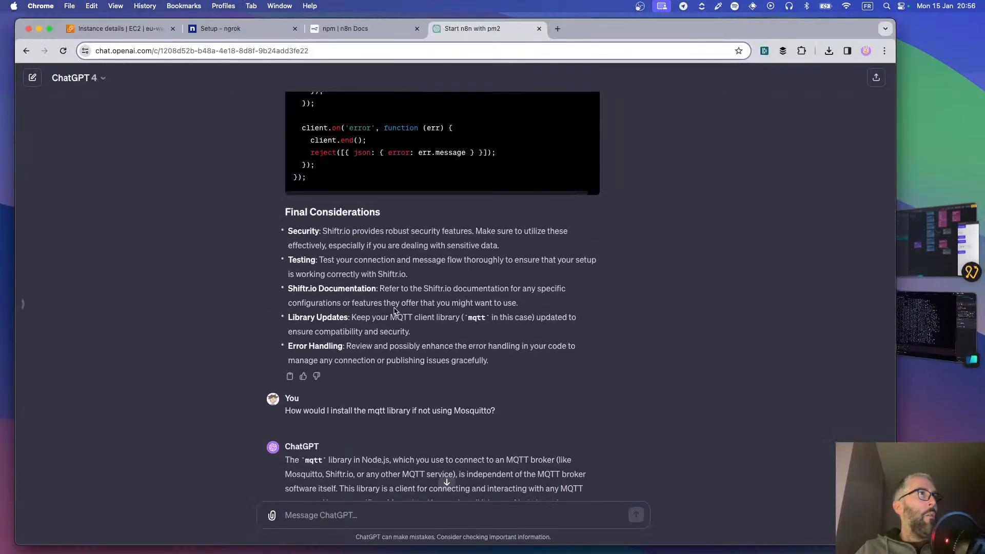
scroll(394, 308, down, 10)
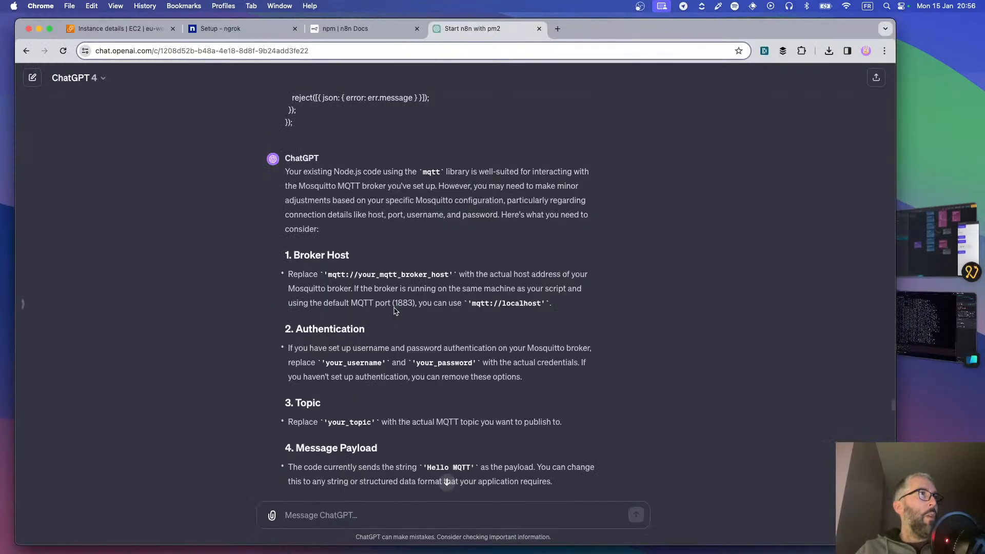
scroll(395, 311, up, 15)
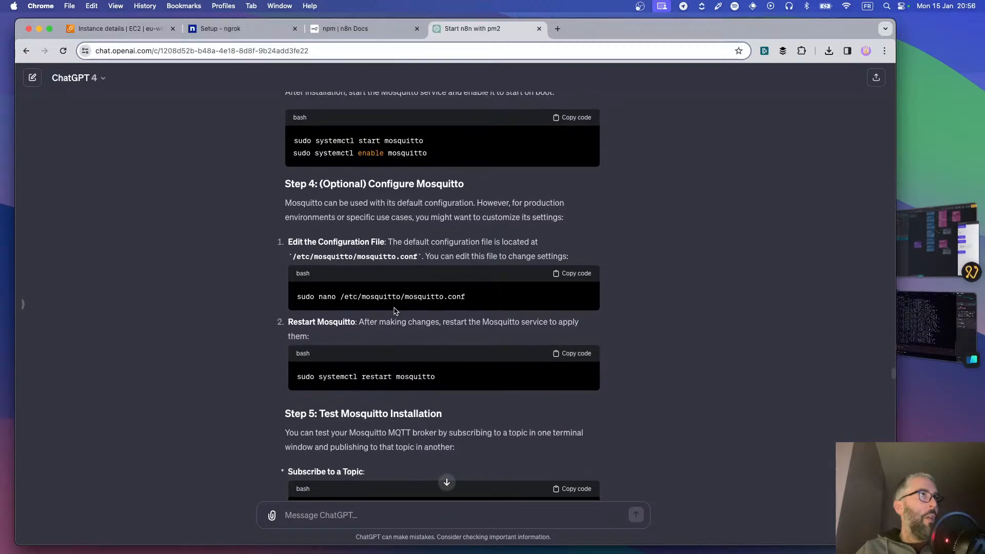
scroll(394, 308, up, 3)
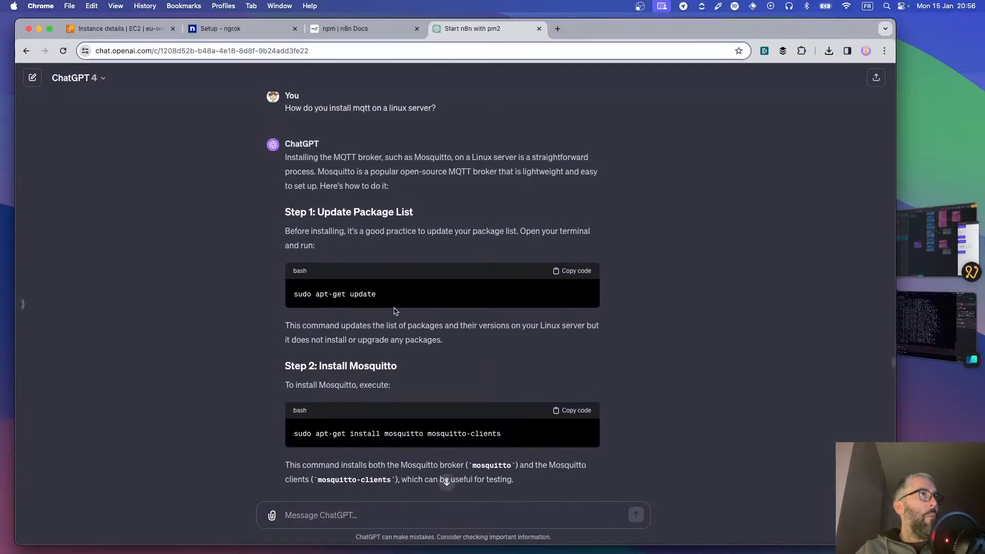
key(super+Tab)
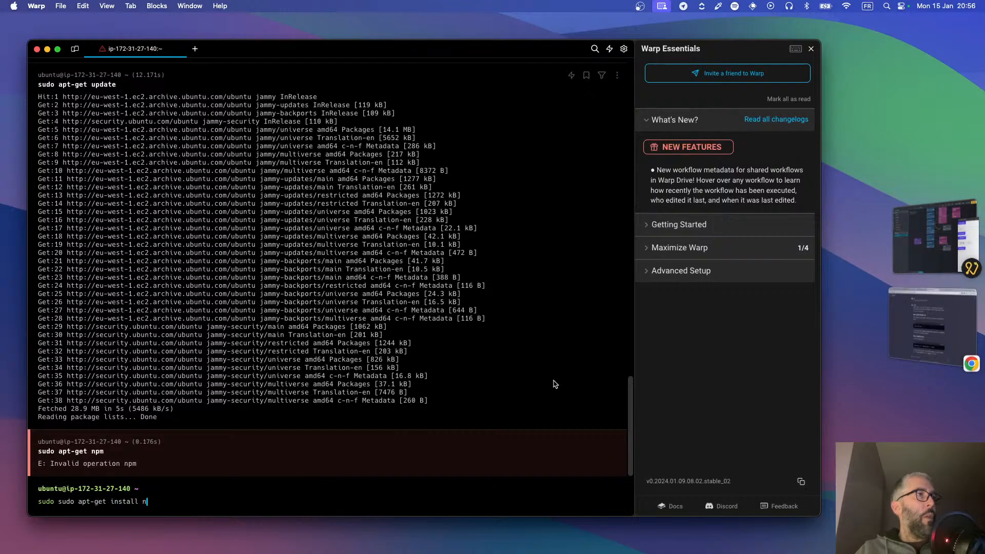
Run sudo apt-get install npm and confirm with Y so the 170 MB of packages download.
key(Return)
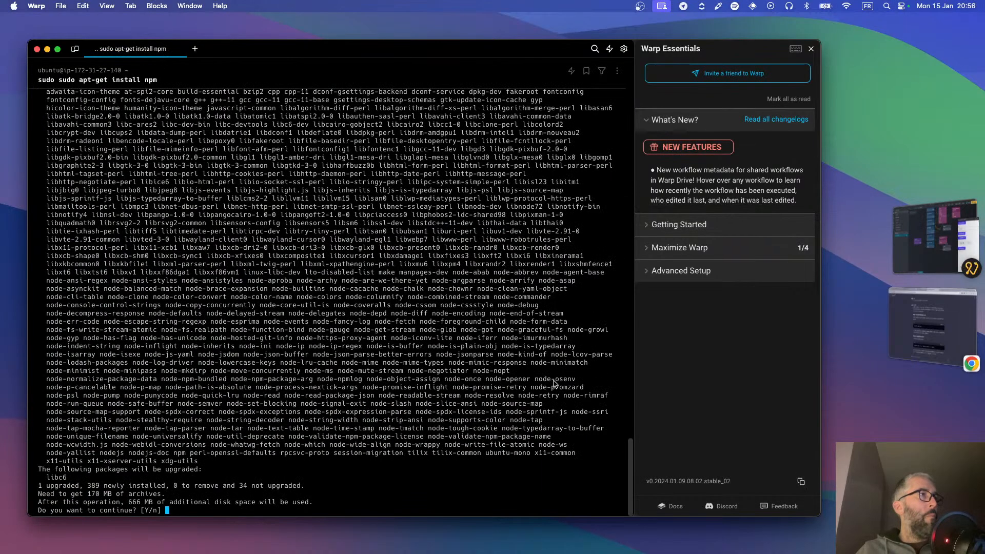
key(Return)
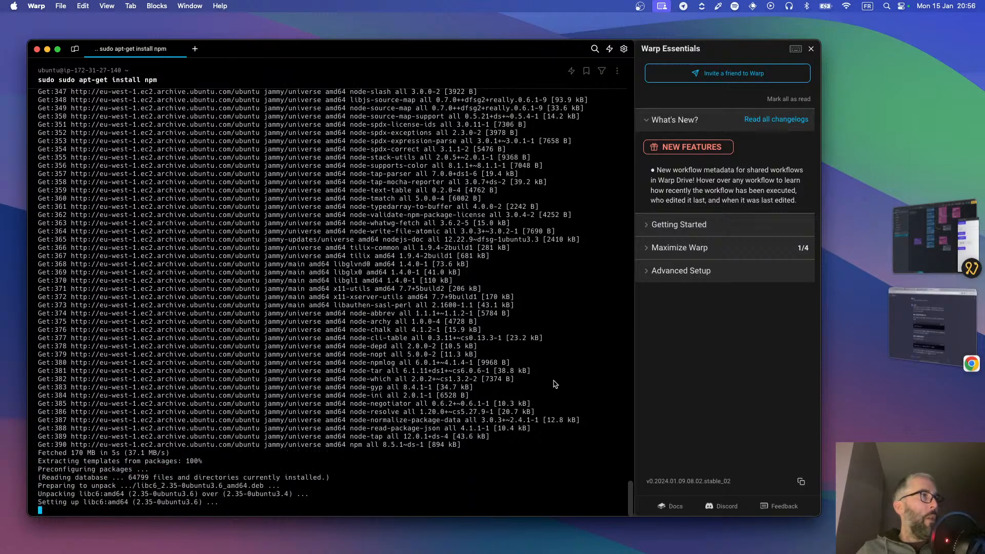
Read through ChatGPT's npm instructions for installing the mqtt library.
key(super+Tab)
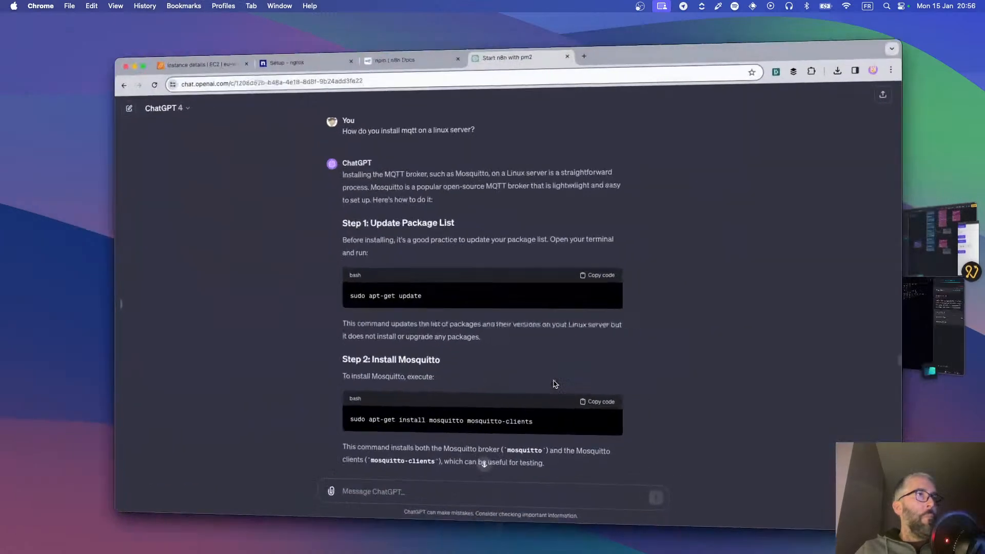
scroll(432, 396, down, 9)
scroll(431, 395, up, 8)
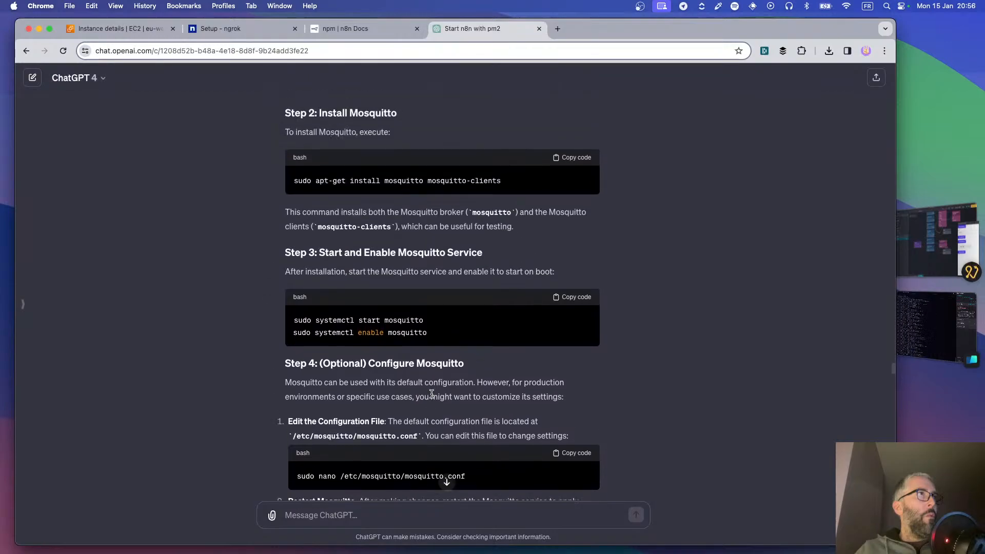
scroll(432, 393, down, 12)
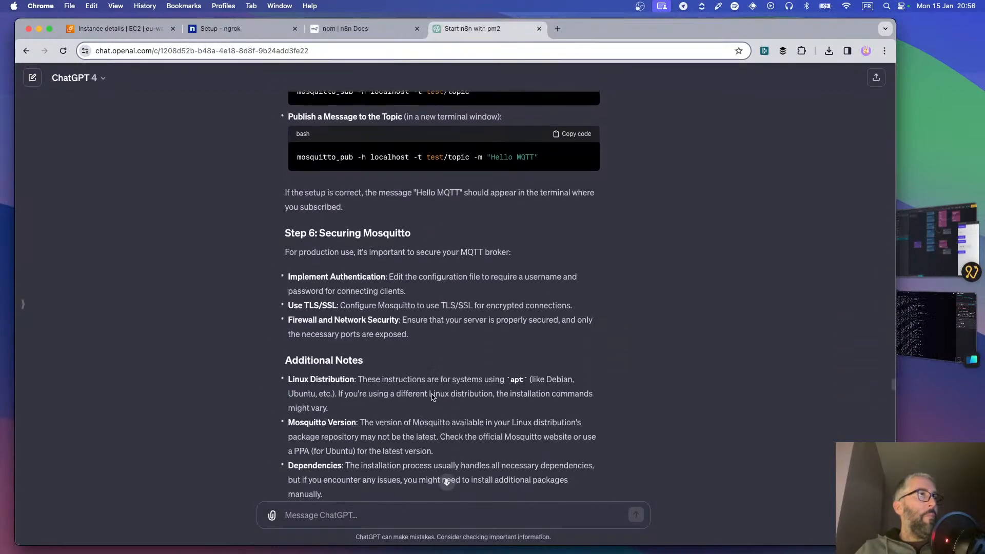
scroll(432, 397, down, 20)
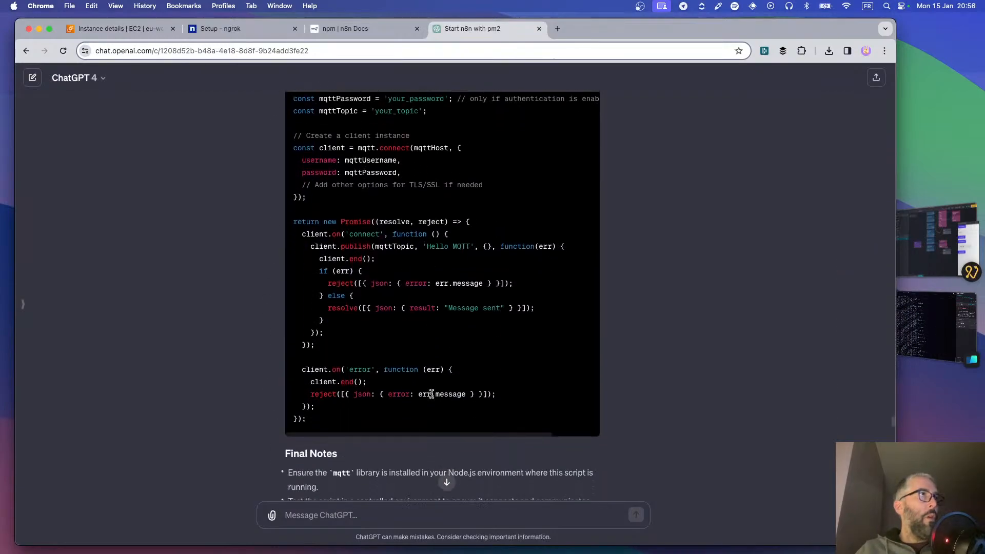
scroll(432, 397, down, 8)
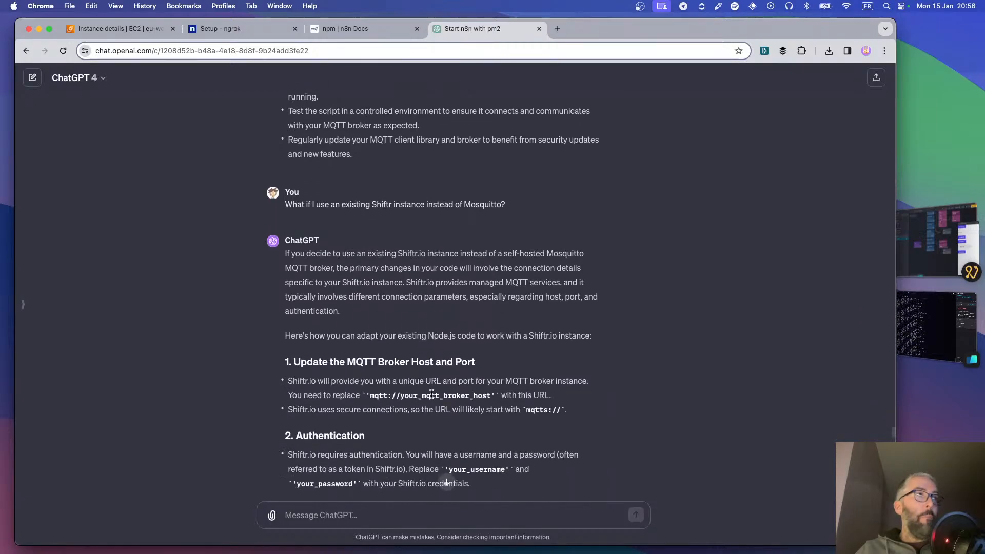
scroll(432, 394, up, 3)
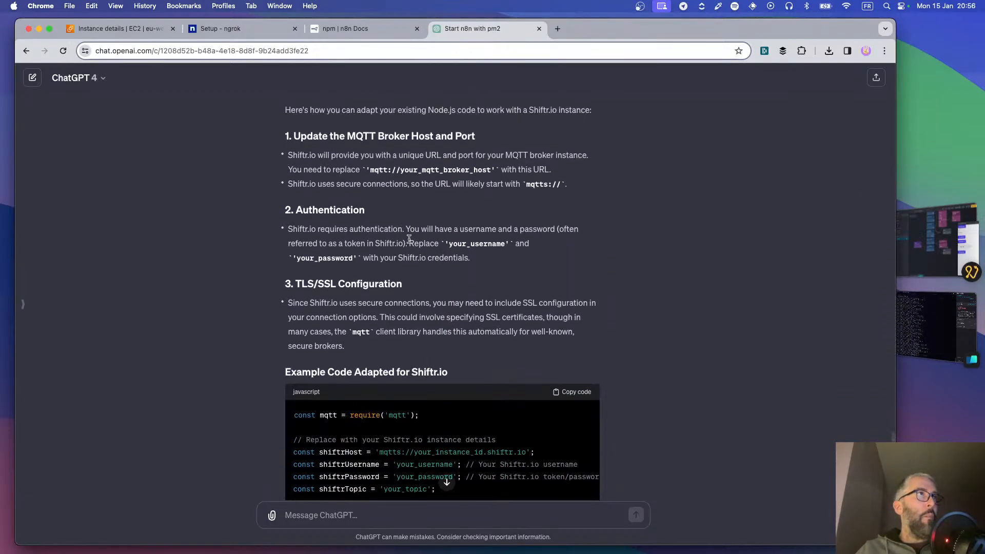
scroll(446, 303, down, 1)
scroll(446, 303, down, 15)
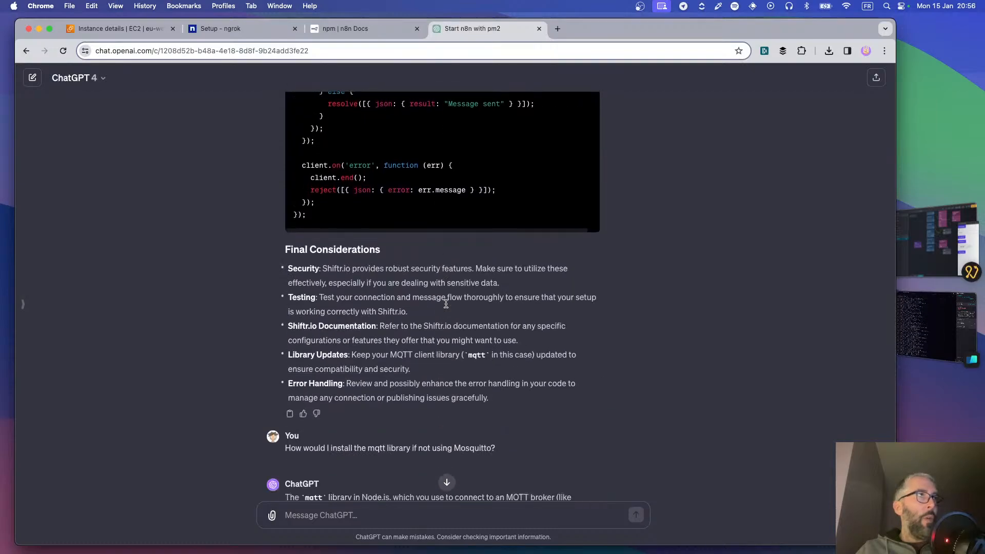
scroll(455, 287, down, 5)
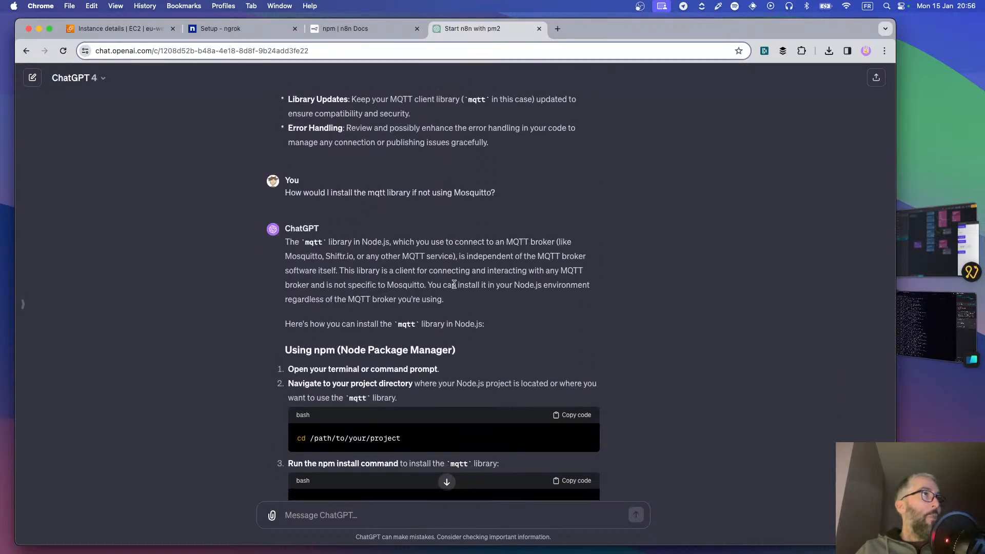
scroll(454, 284, down, 10)
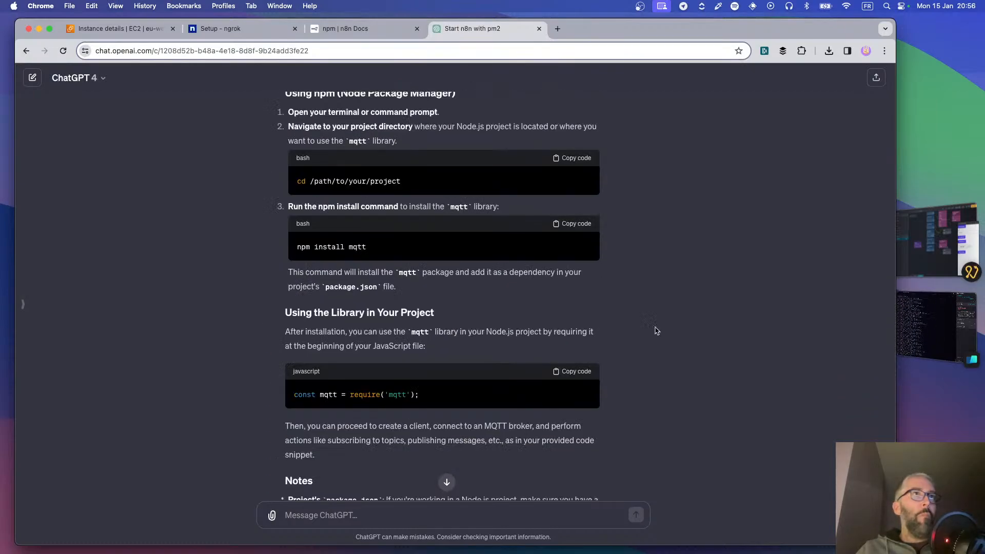
Check the server's install progress, then return to the EC2 instance details page.
click(928, 337)
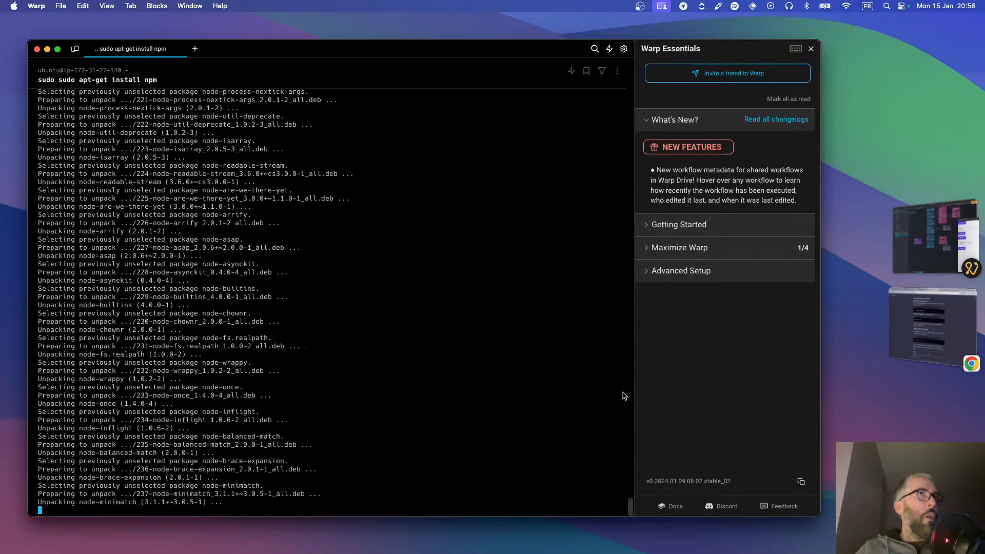
click(934, 339)
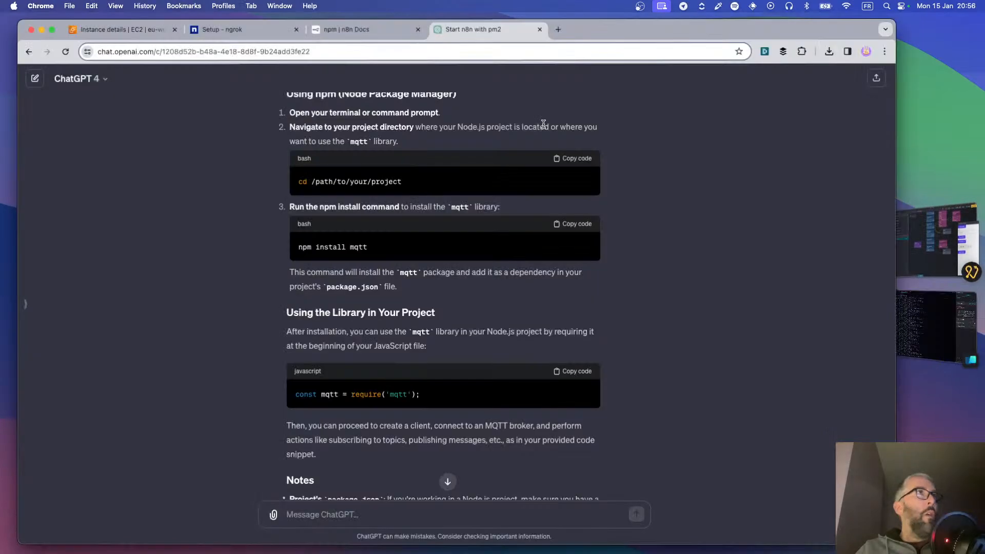
click(127, 30)
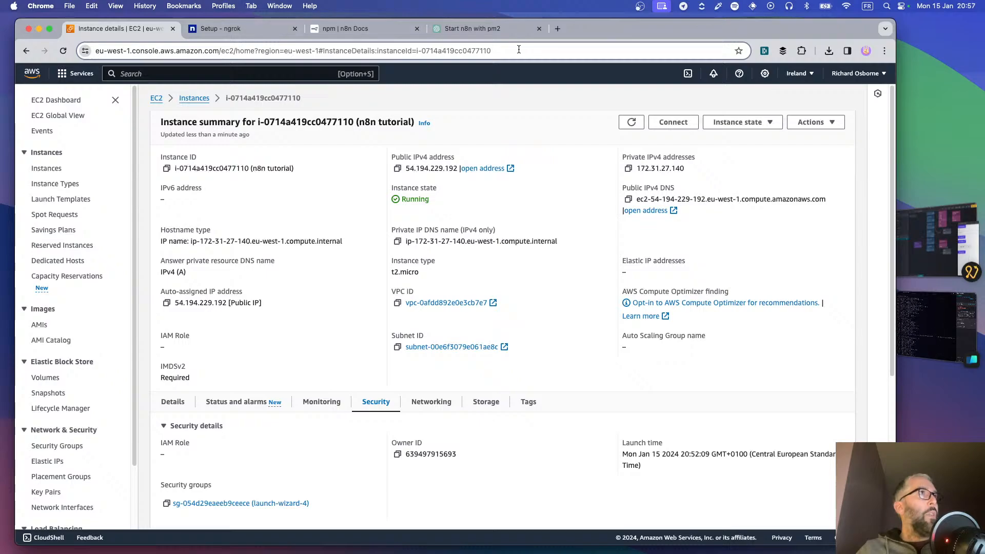
Go to shiftr.io, sign in, and open the Instances list.
click(558, 28)
text(shiftr.io)
key(Return)
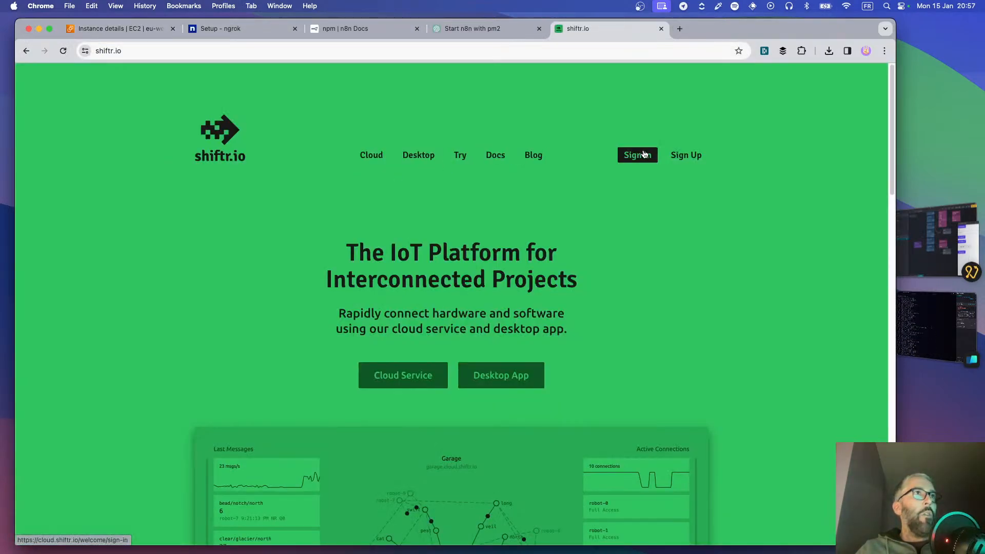
click(637, 155)
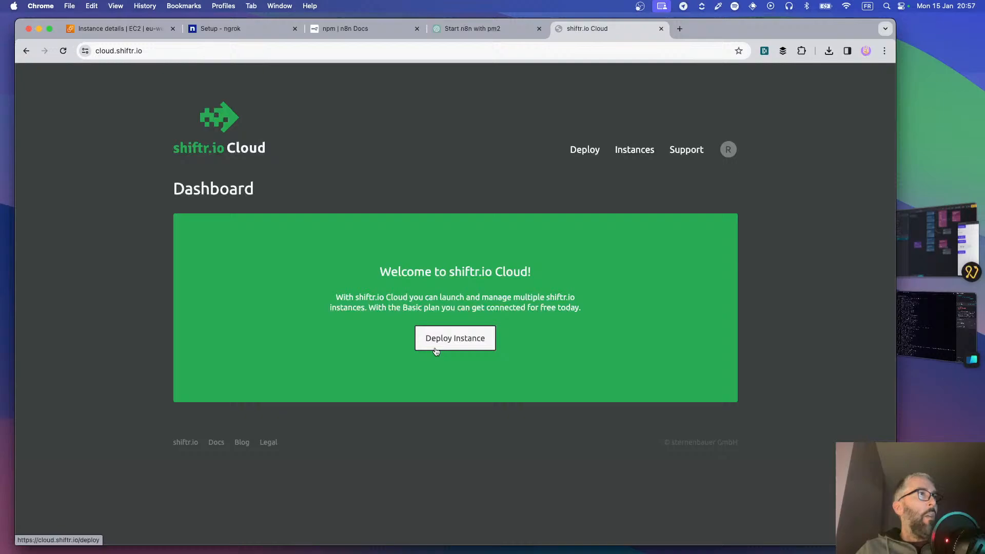
click(635, 149)
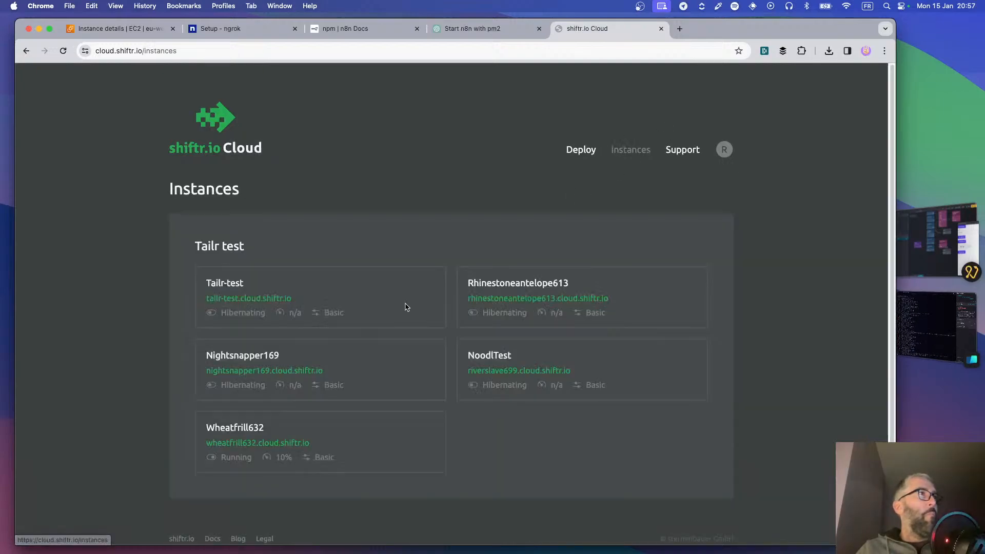
Deploy a Basic-plan instance named n8n_tutorial with Tailr test billing.
click(582, 150)
scroll(308, 334, down, 4)
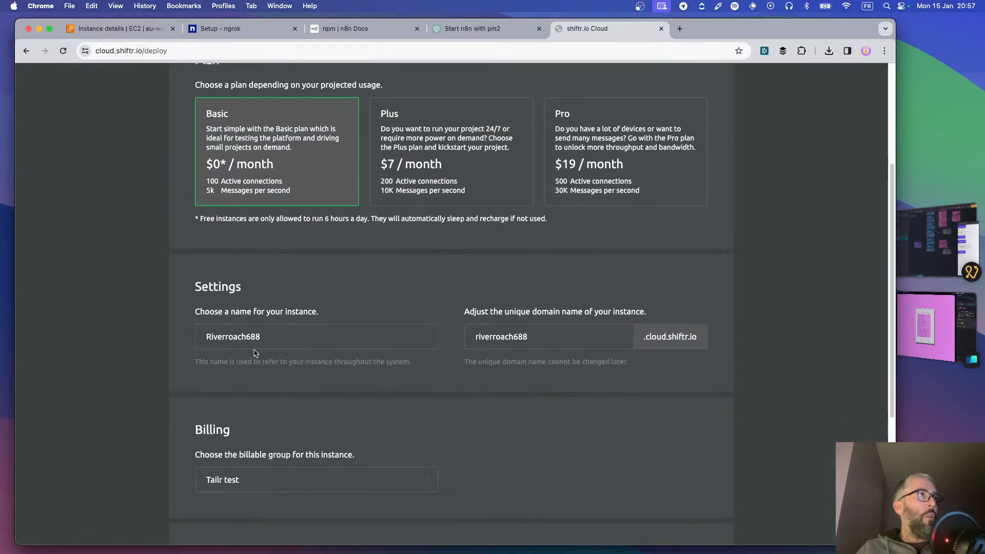
double_click(290, 336)
click(290, 337)
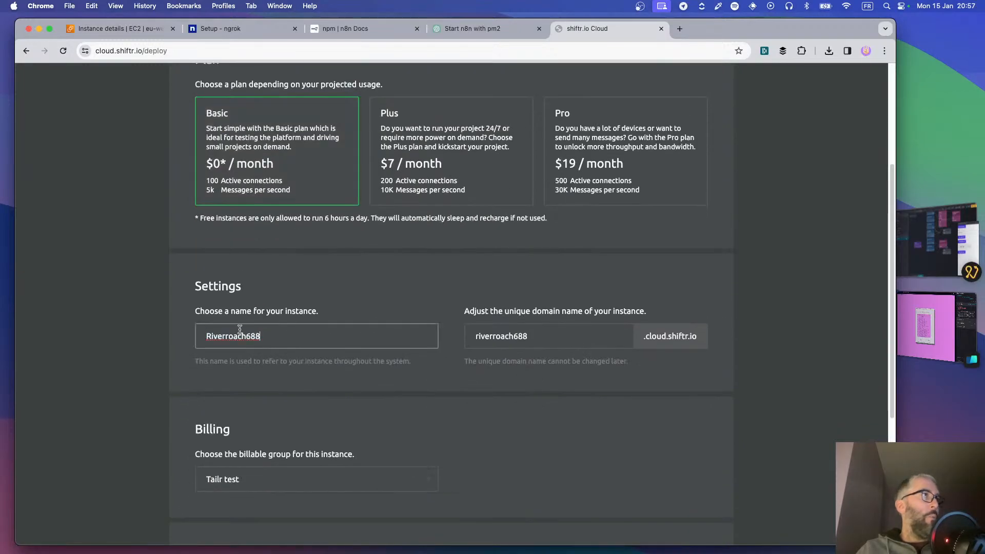
scroll(247, 329, down, 2)
double_click(266, 271)
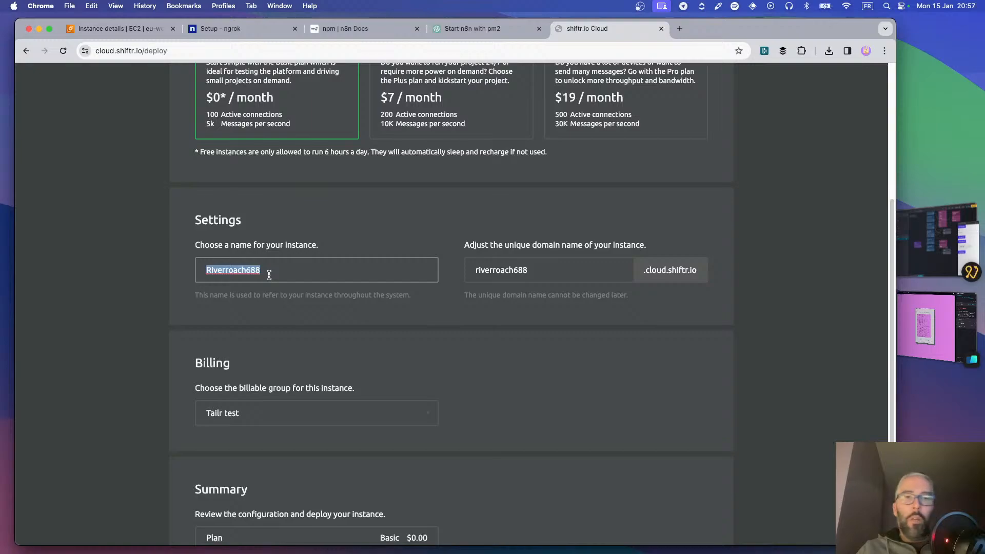
text(n8n_tutor)
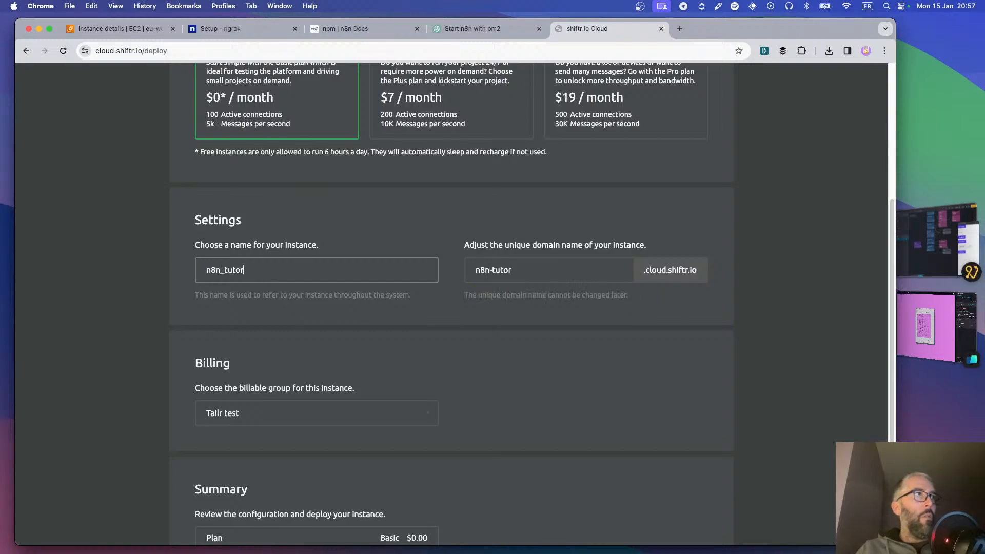
text(orial)
scroll(292, 392, down, 4)
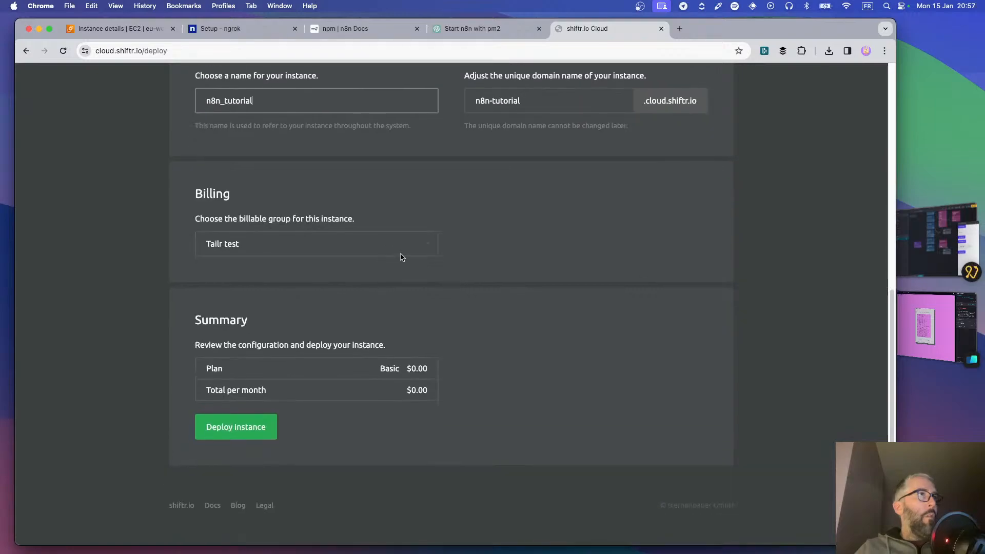
click(423, 239)
click(423, 263)
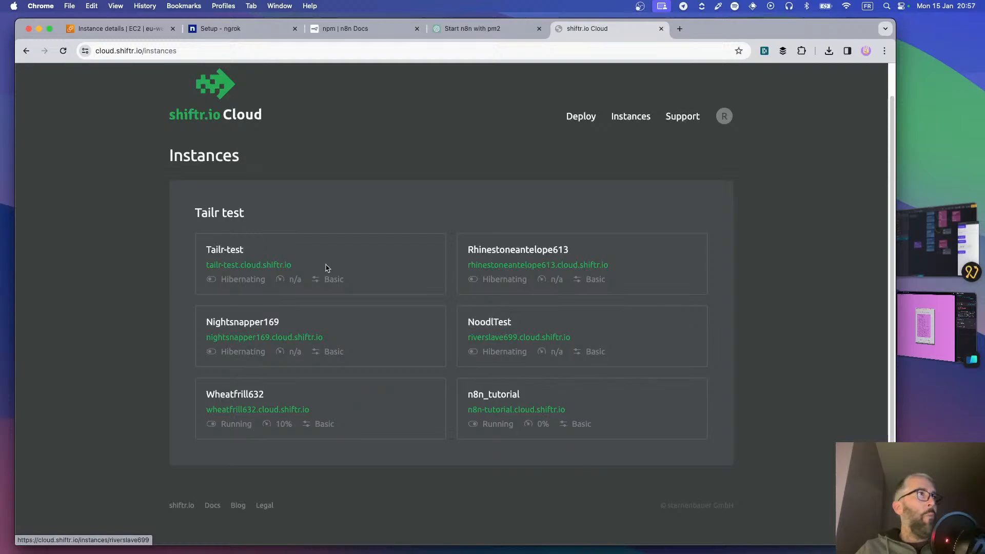
click(61, 52)
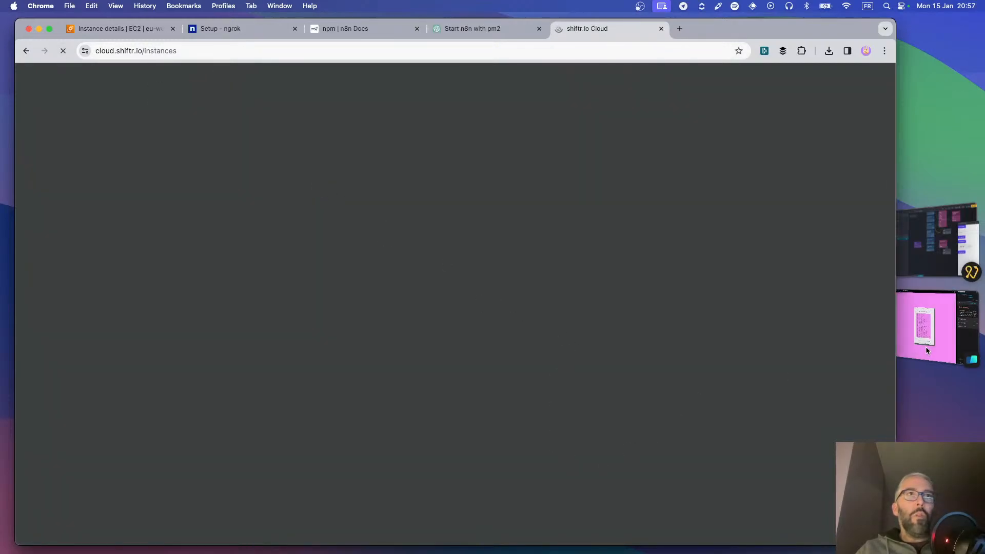
Confirm the restart-services prompt to finish the npm installation.
click(926, 350)
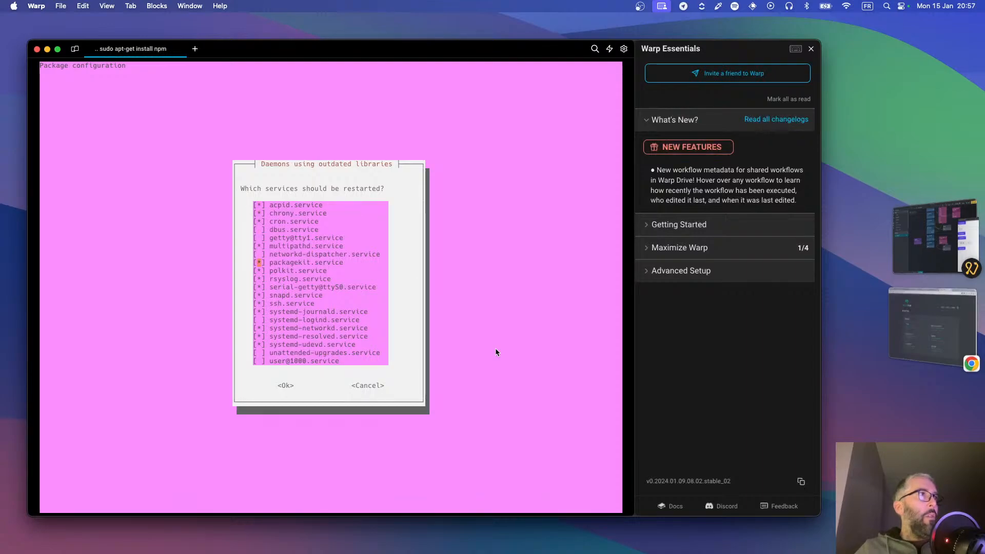
key(Down)
key(Down)
key(Down)
key(Down)
key(Down)
key(Down)
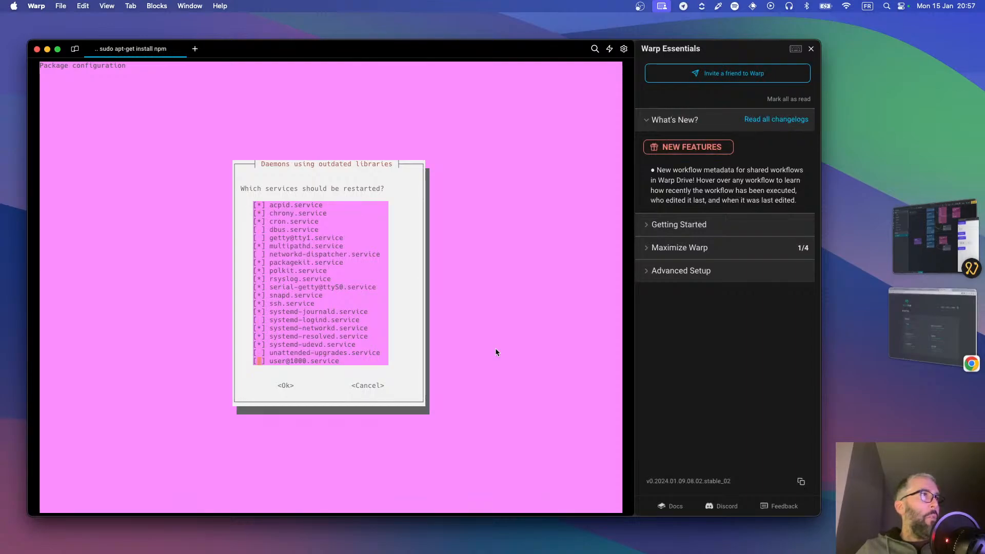
key(Tab)
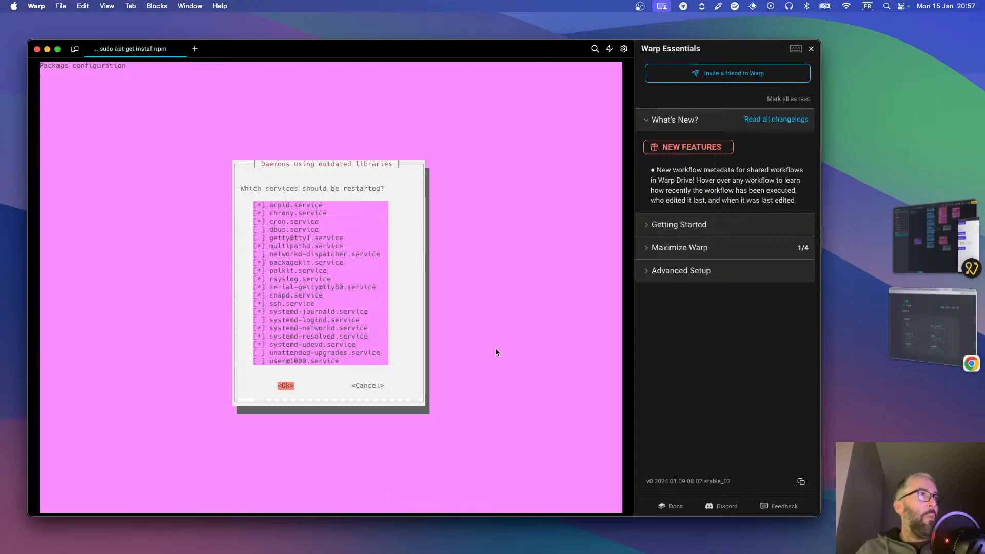
key(Return)
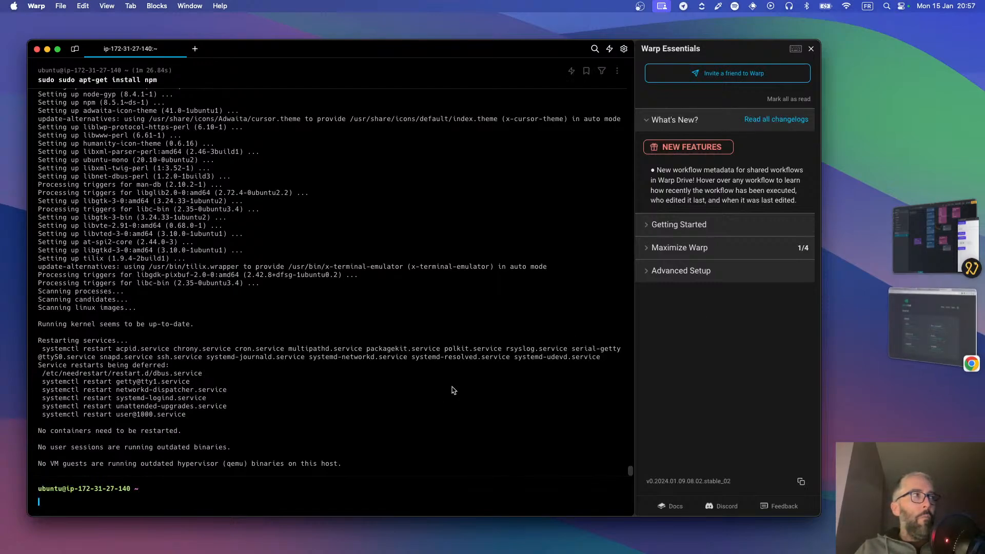
Install mqtt with sudo npm install mqtt and confirm node -v reports v12.22.9.
text(sudo npm )
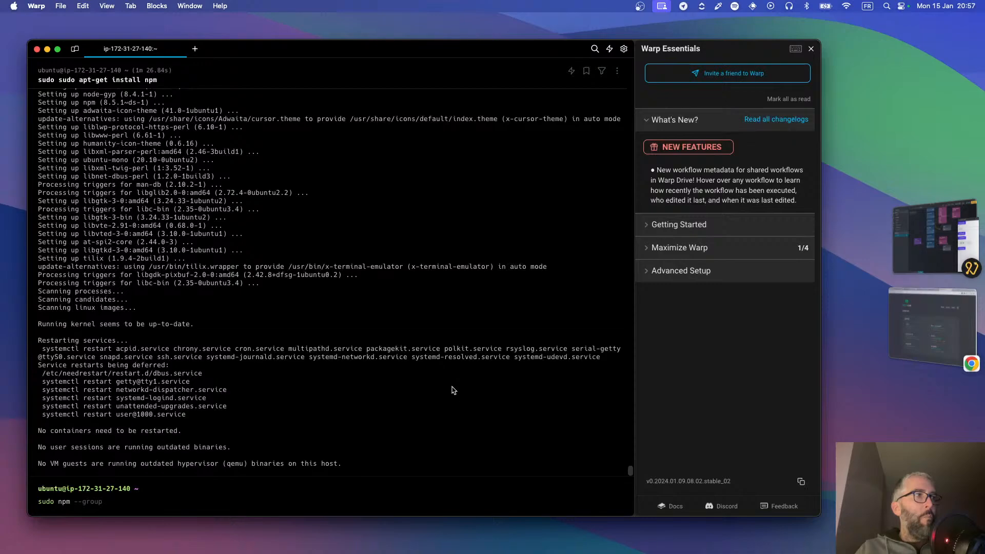
text(install mqtt)
key(Return)
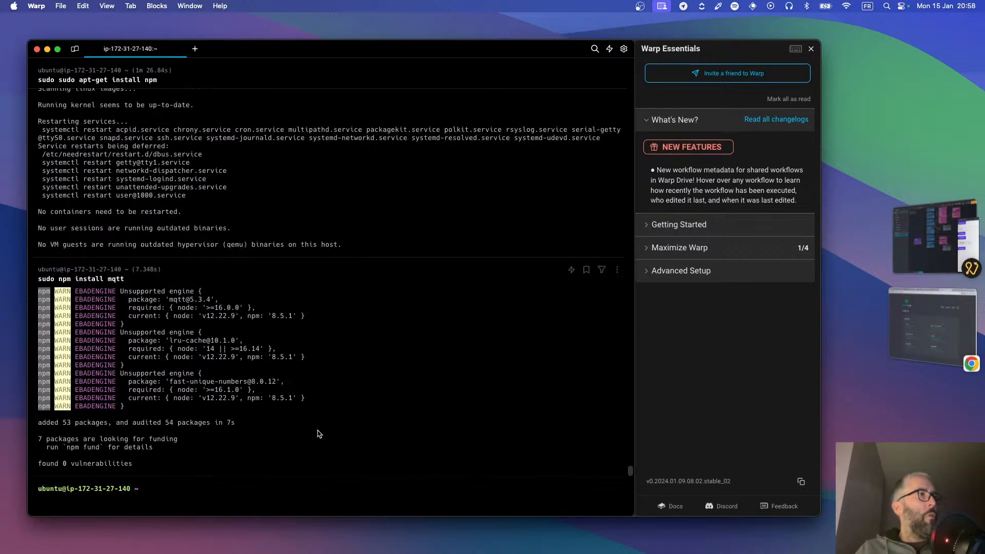
text(node -v)
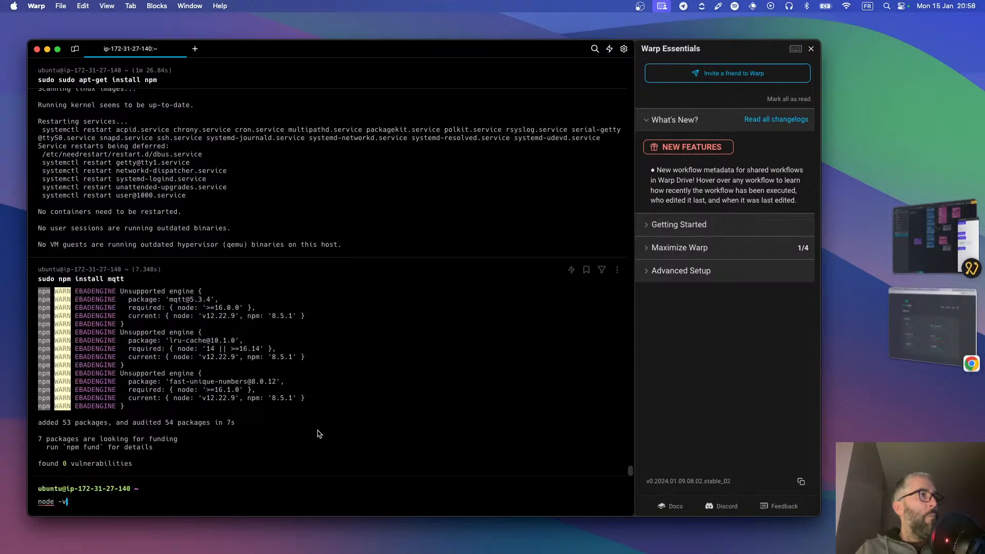
key(Return)
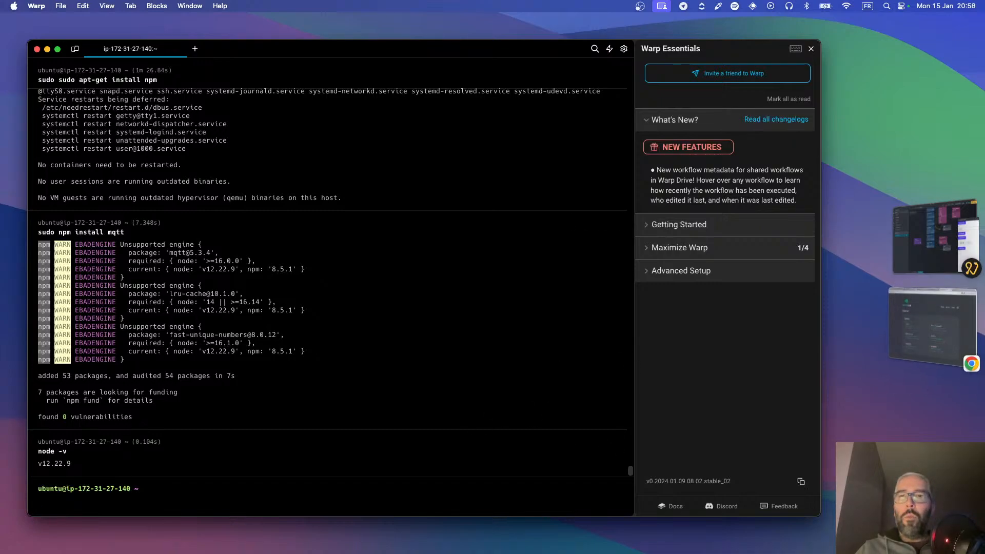
Ask ChatGPT how to update the Node version on Linux, getting NVM steps for Node.js 20.
click(931, 328)
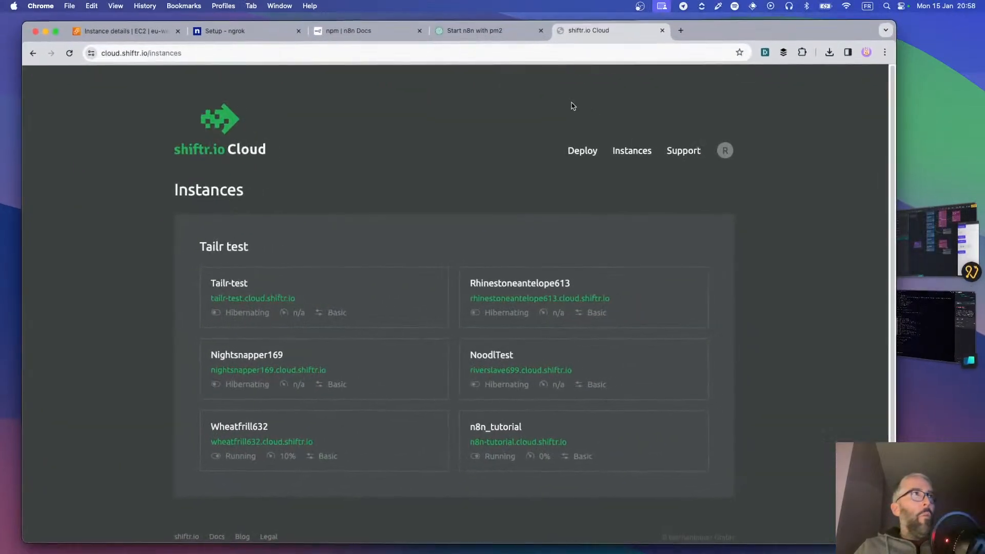
click(473, 29)
scroll(433, 422, down, 20)
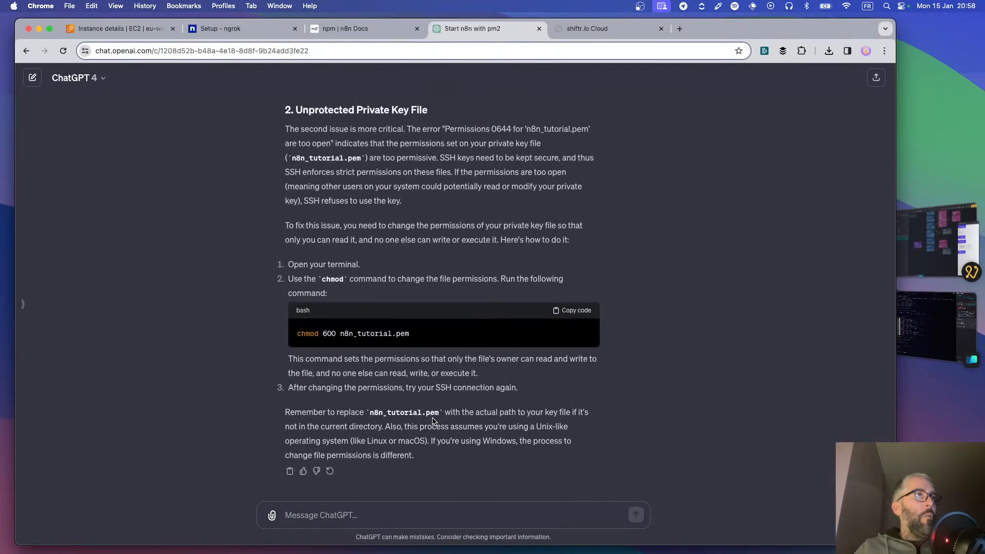
text(Can you )
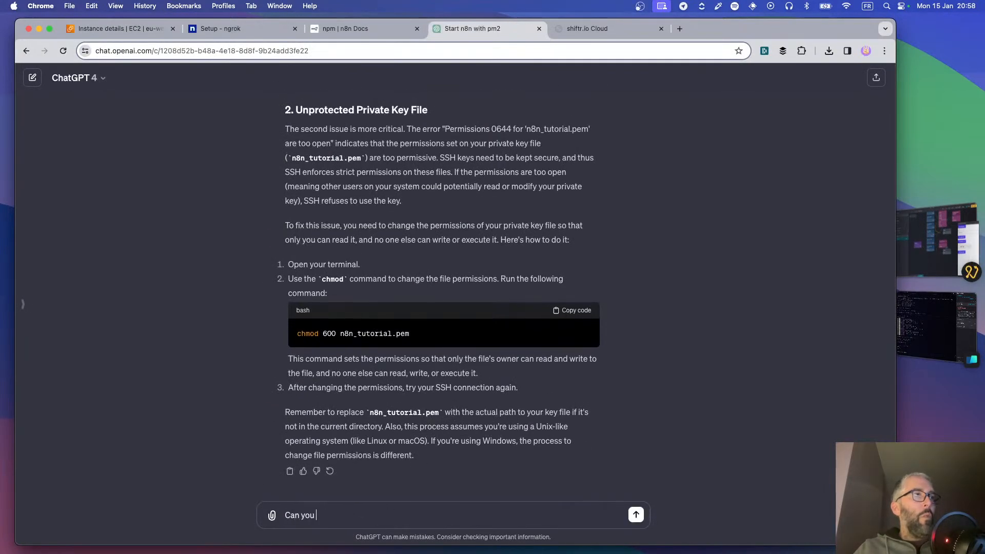
text(please help me make)
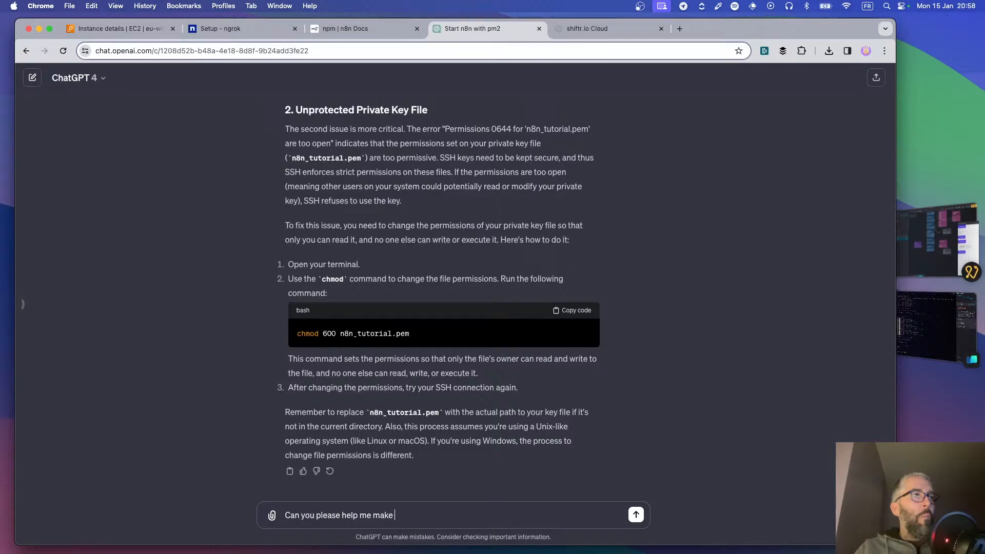
text( my node version in linux v)
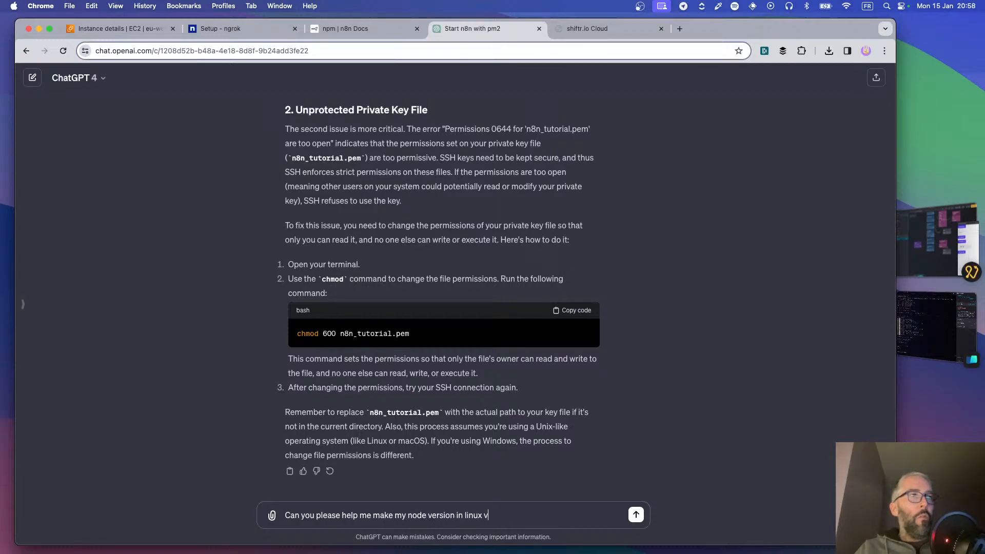
text(z)
key(BackSpace)
text(ersion 20)
key(Return)
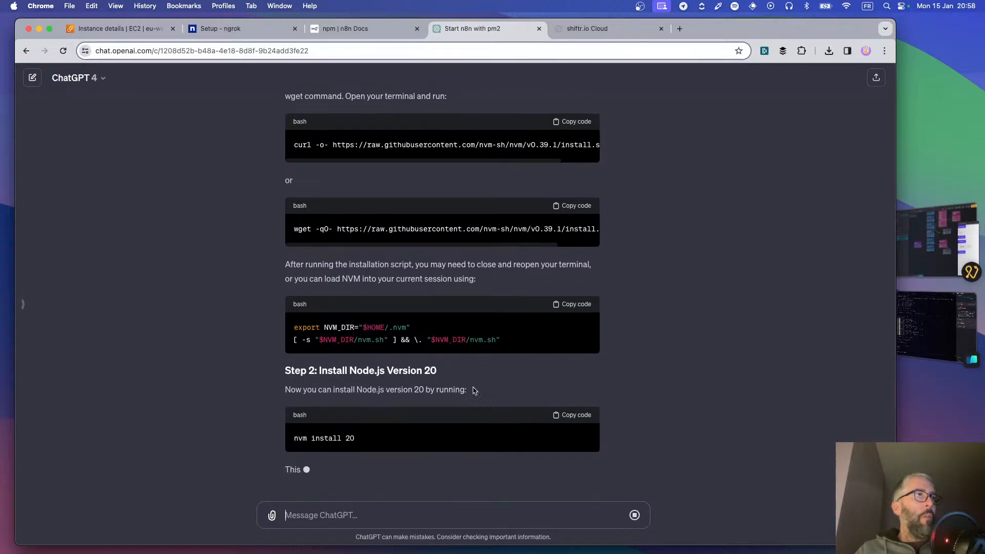
key(super+Tab)
After sudo nvm install 20 fails, run ChatGPT's curl NVM install script in Warp.
text(sudo nv)
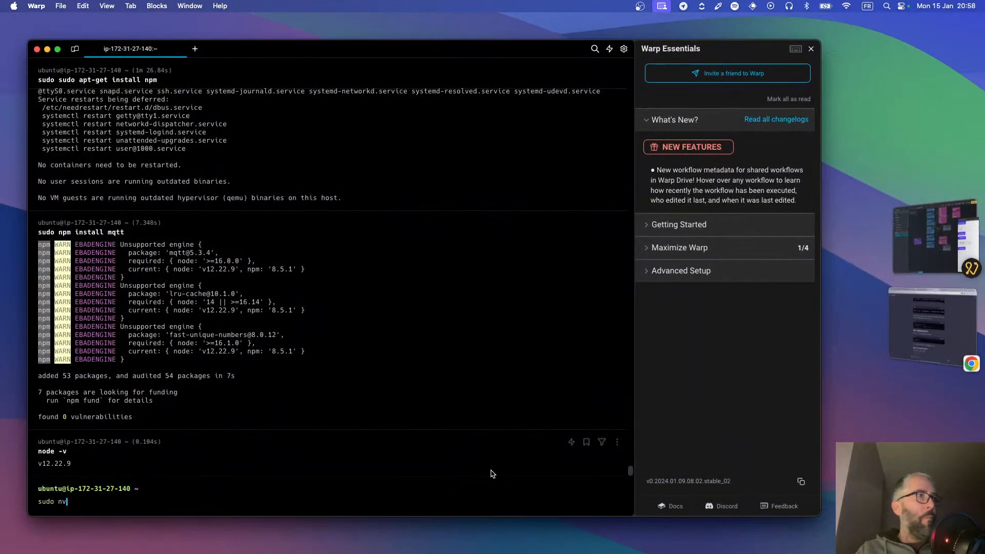
text(m install 20)
key(Return)
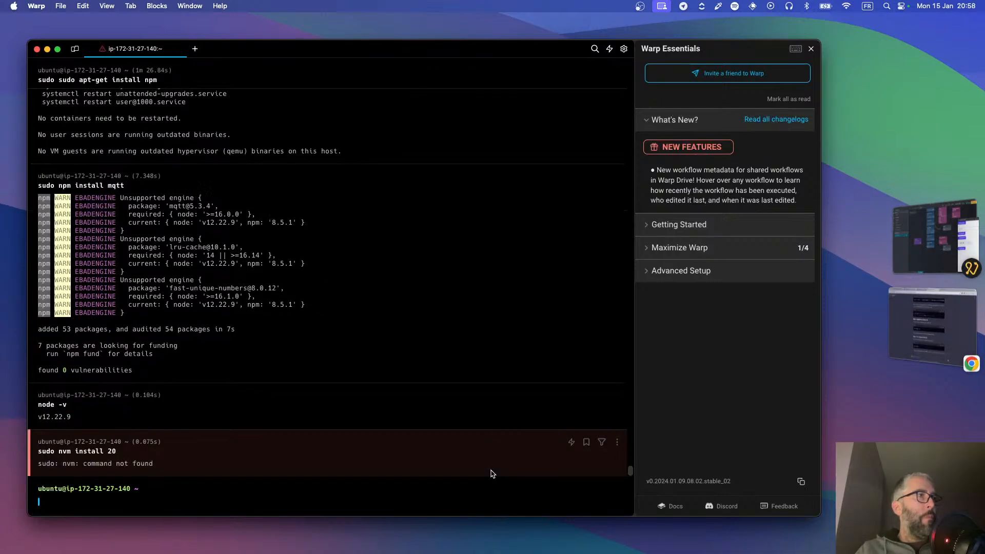
key(super+Tab)
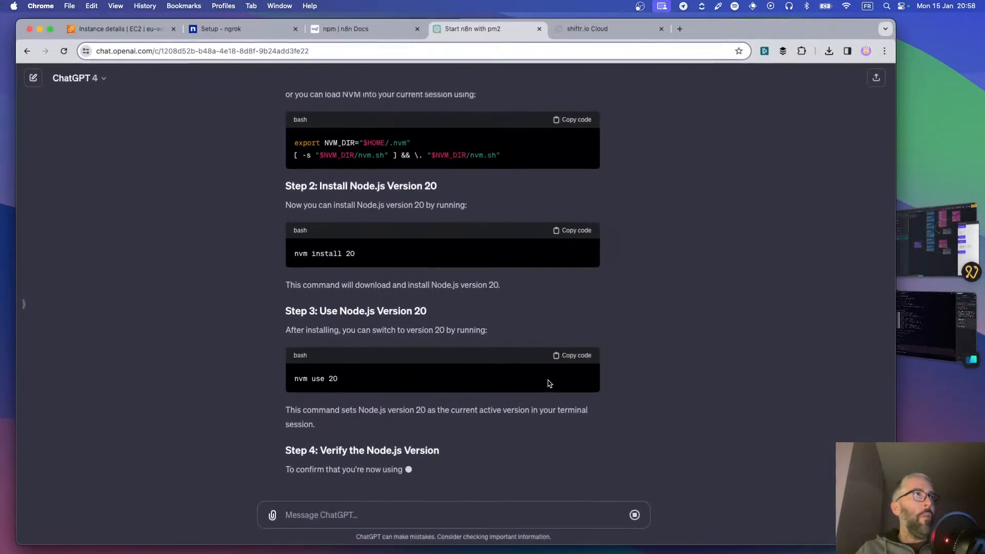
scroll(415, 315, up, 10)
scroll(416, 308, up, 1)
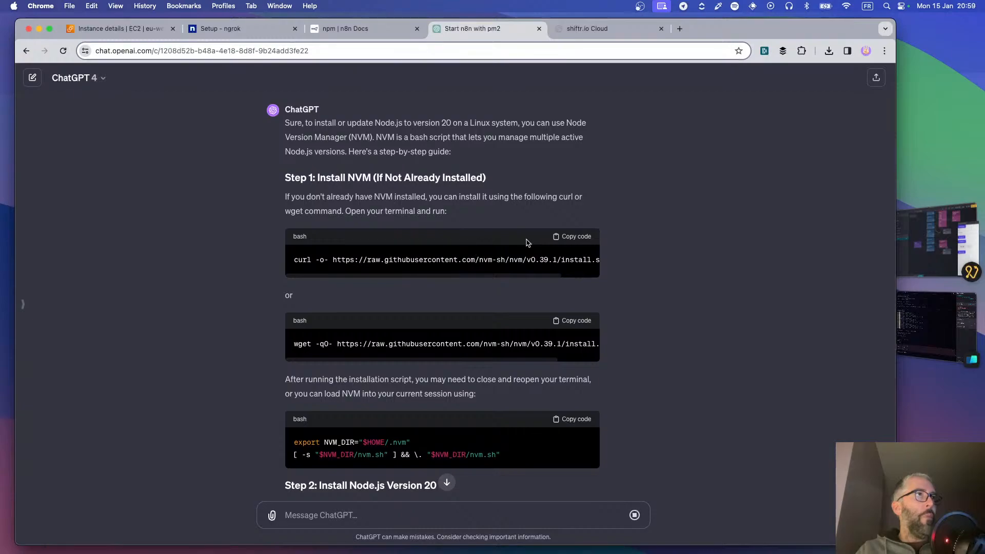
click(576, 237)
key(super+Tab)
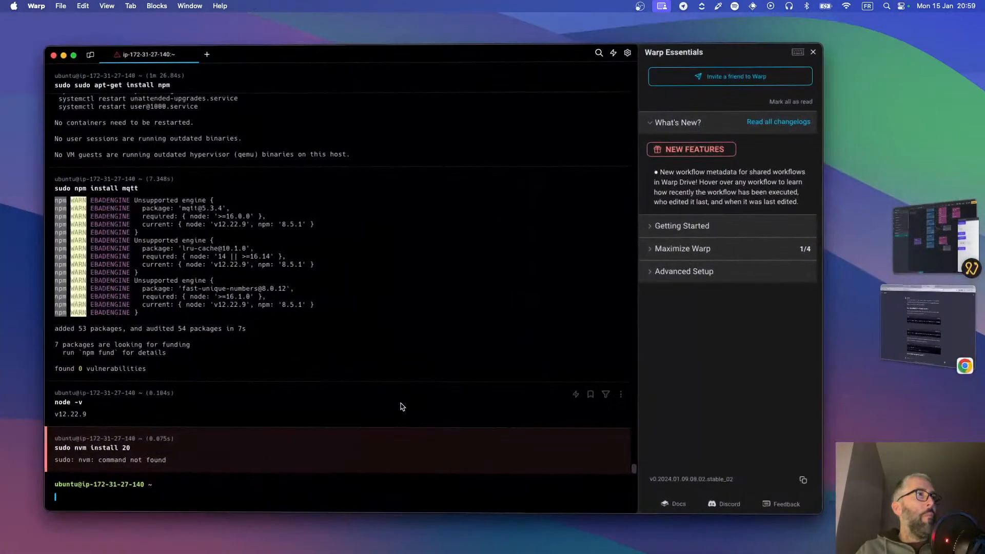
text(curl -o- https://raw.githubusercontent.com/nvm-sh/nvm/v0.39.1/install.sh | bash)
key(Return)
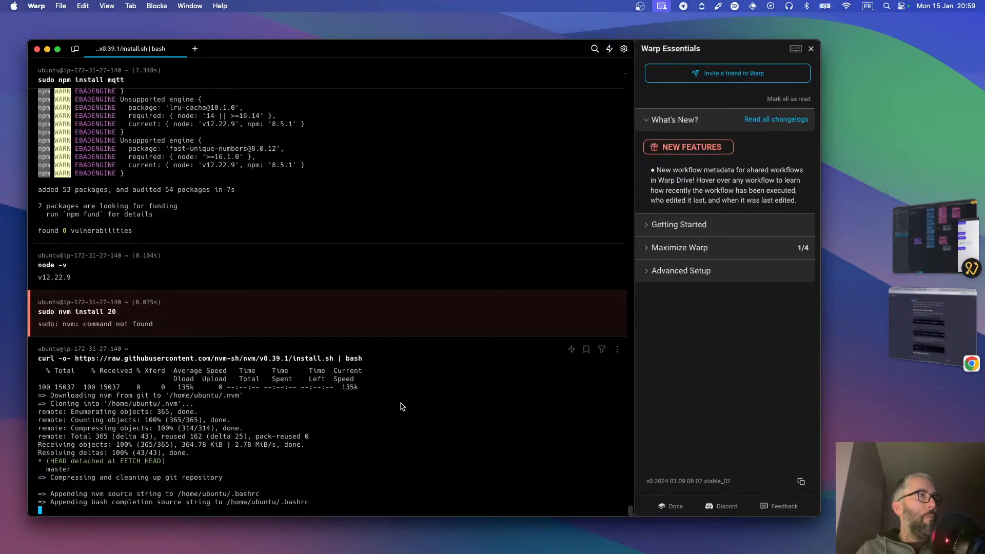
Run the export NVM_DIR command to load NVM, then retry sudo nvm install 20.
key(super+Tab)
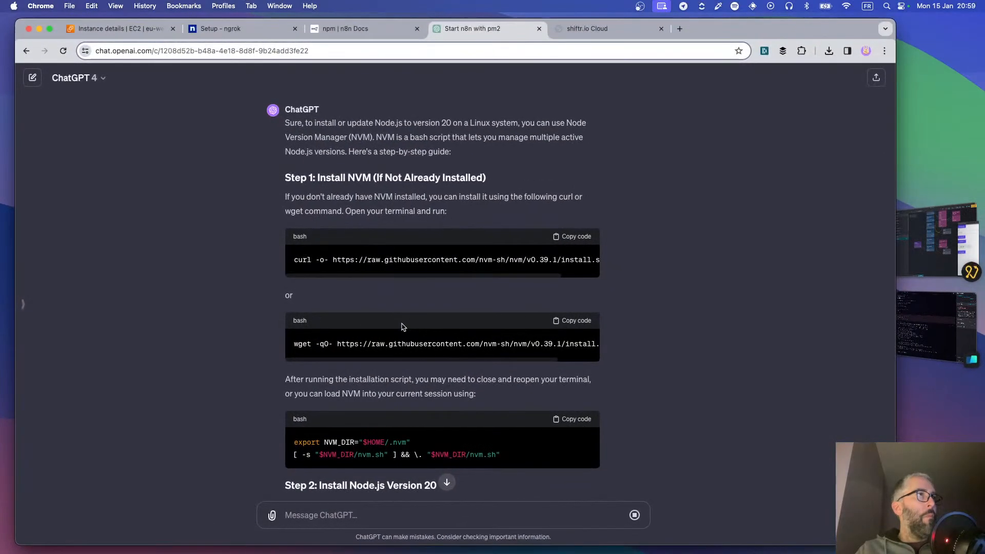
scroll(403, 327, down, 3)
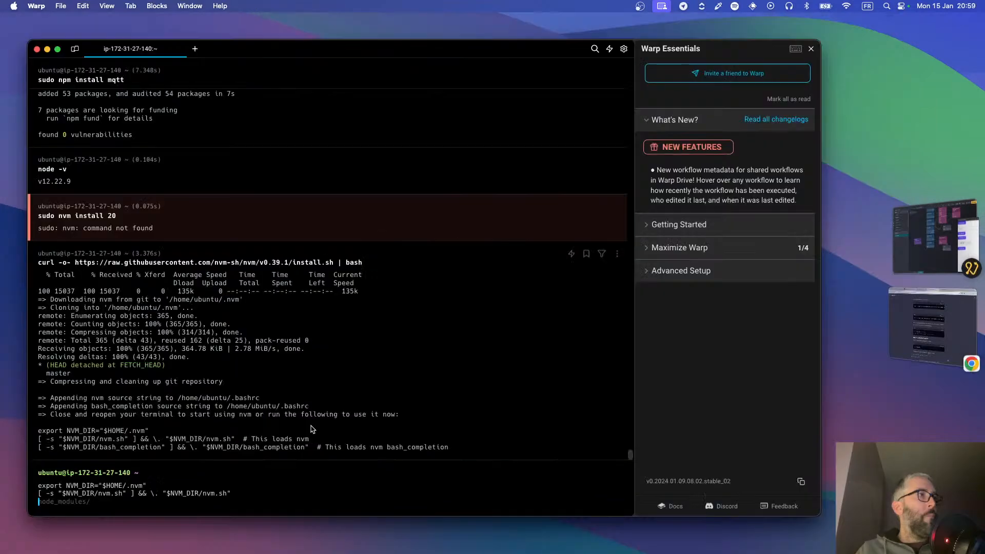
key(Return)
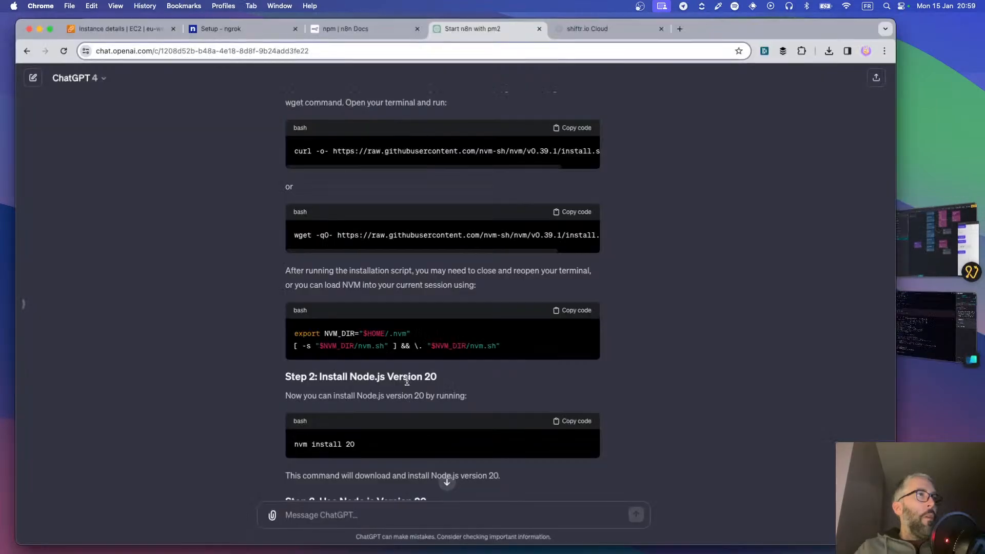
scroll(314, 378, down, 3)
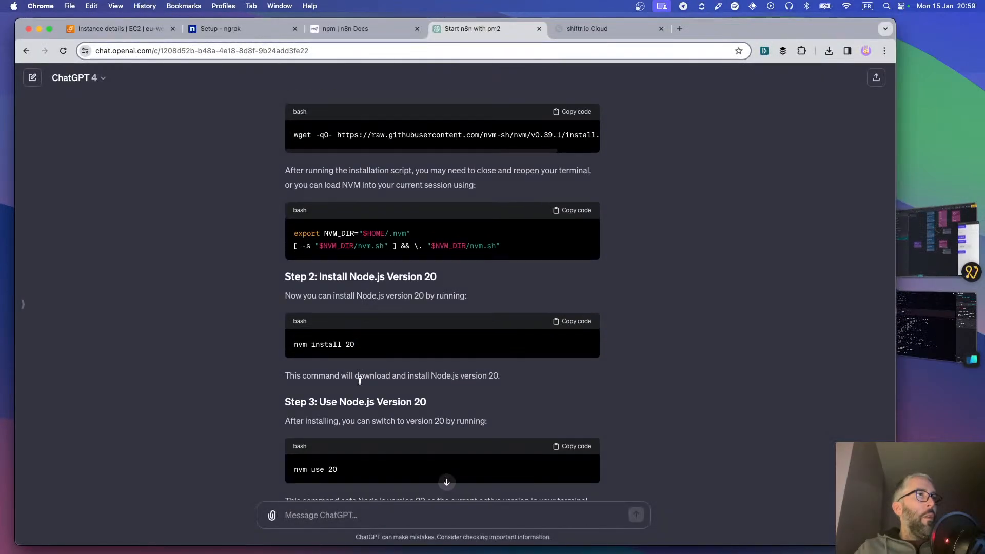
text(sudo nvm)
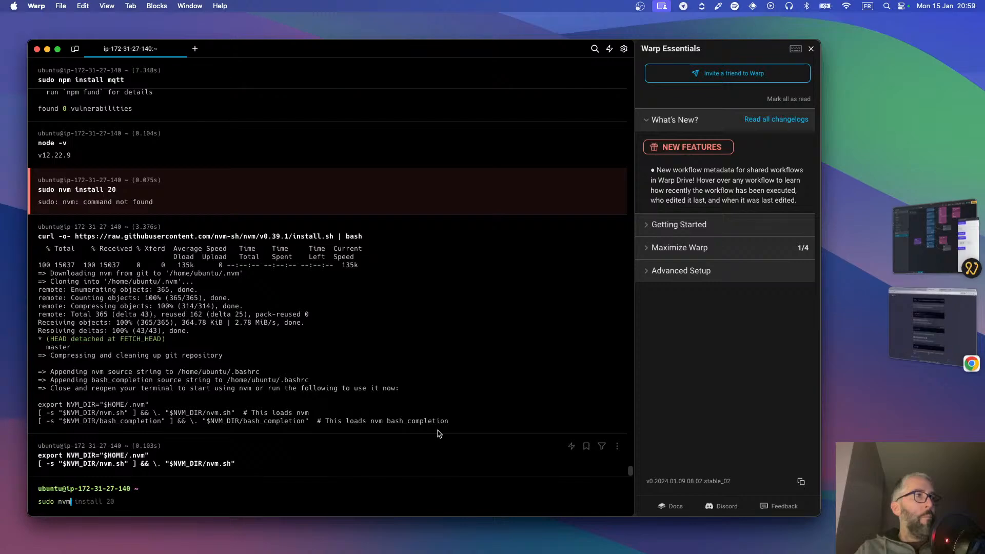
text( install 20)
key(Return)
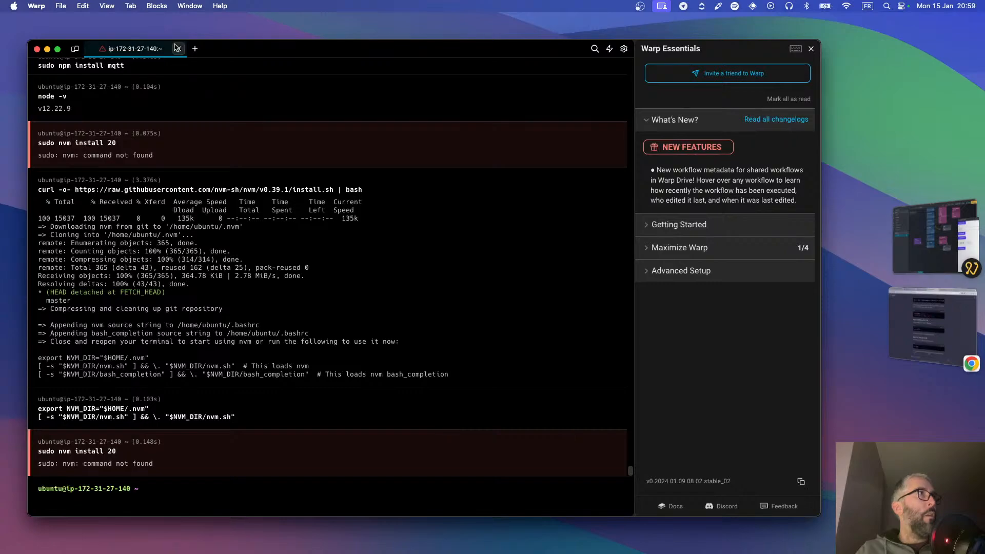
Close the Warp tab, open a new window, and retry the ssh connection from home.
click(177, 47)
click(57, 7)
click(77, 20)
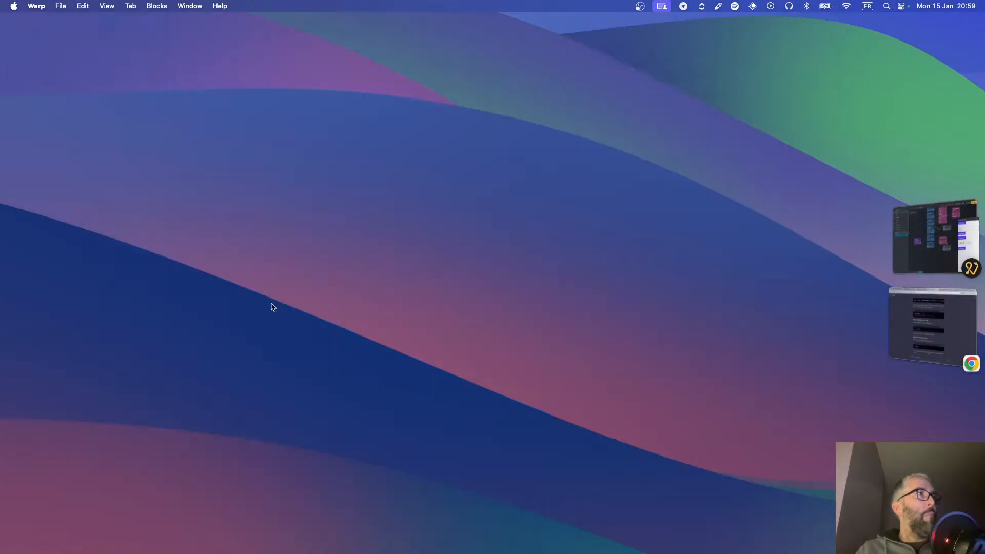
key(Up)
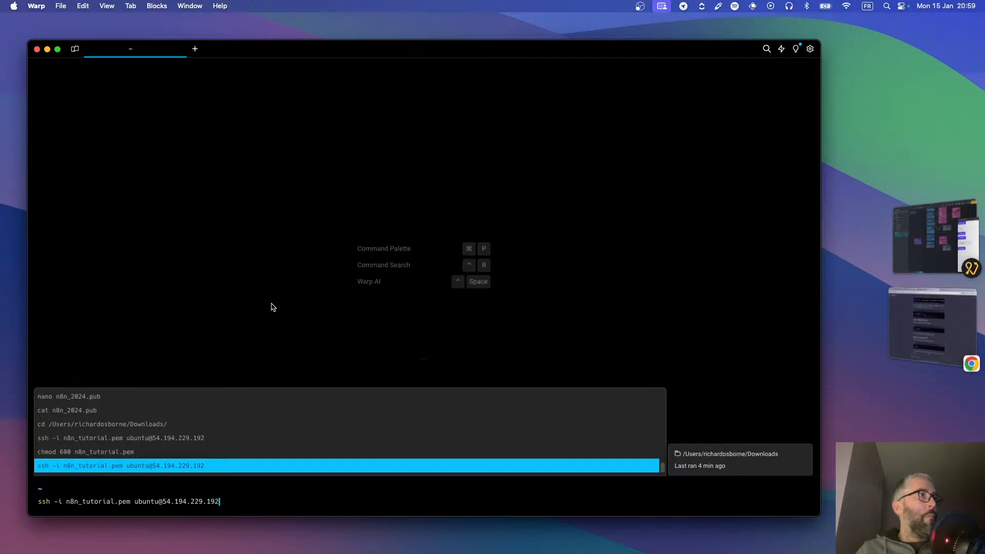
key(Return)
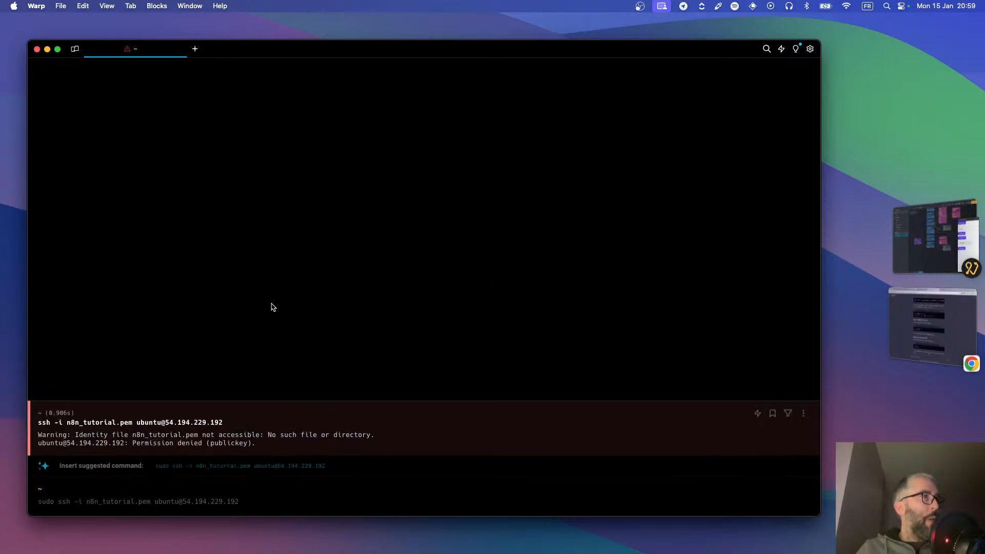
Copy the instance's public IPv4 address from the EC2 details page.
key(Up)
key(Up)
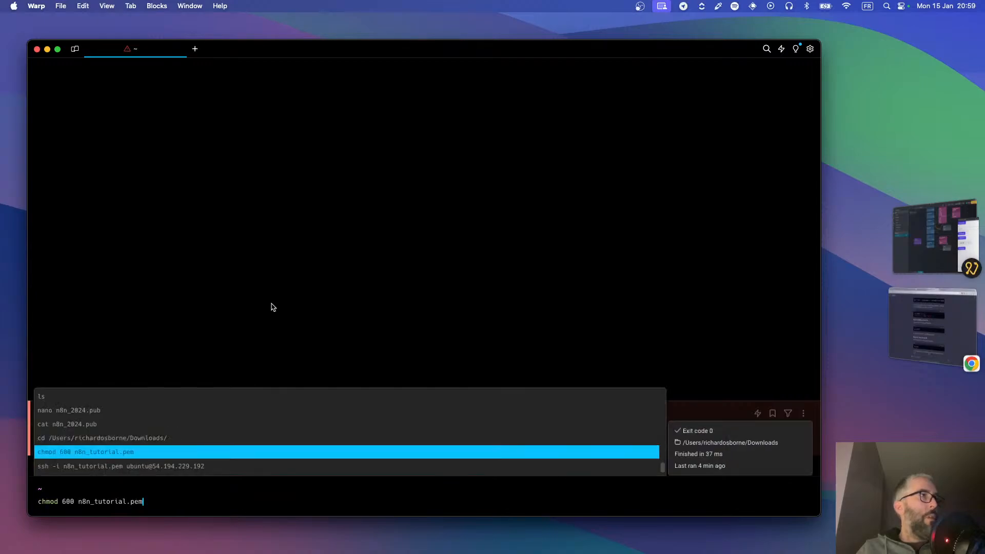
key(Down)
key(Down)
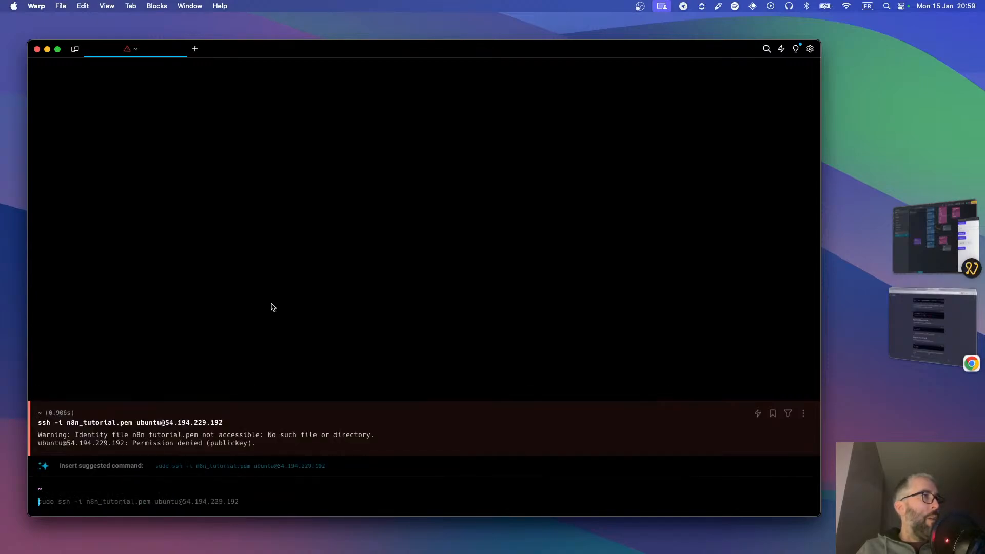
key(Up)
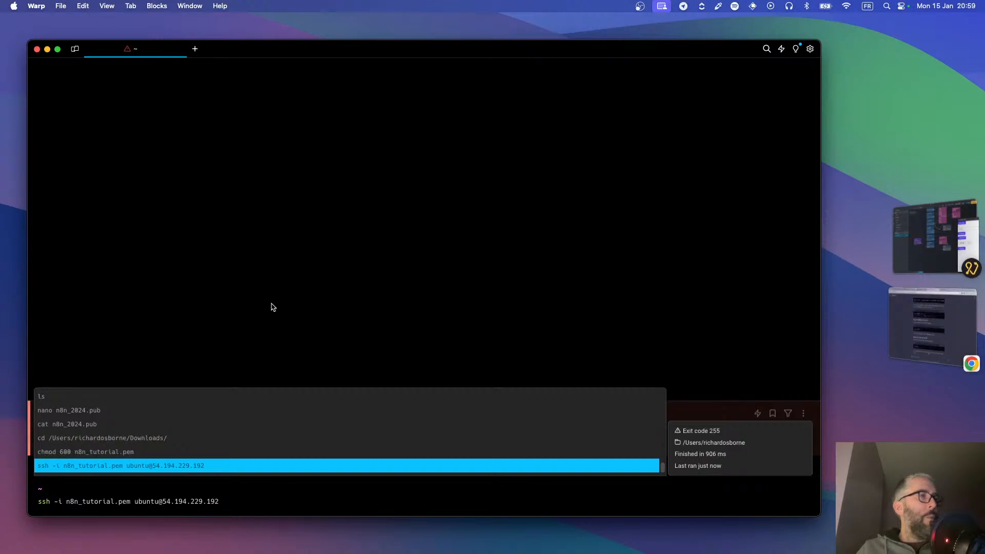
key(super+Tab)
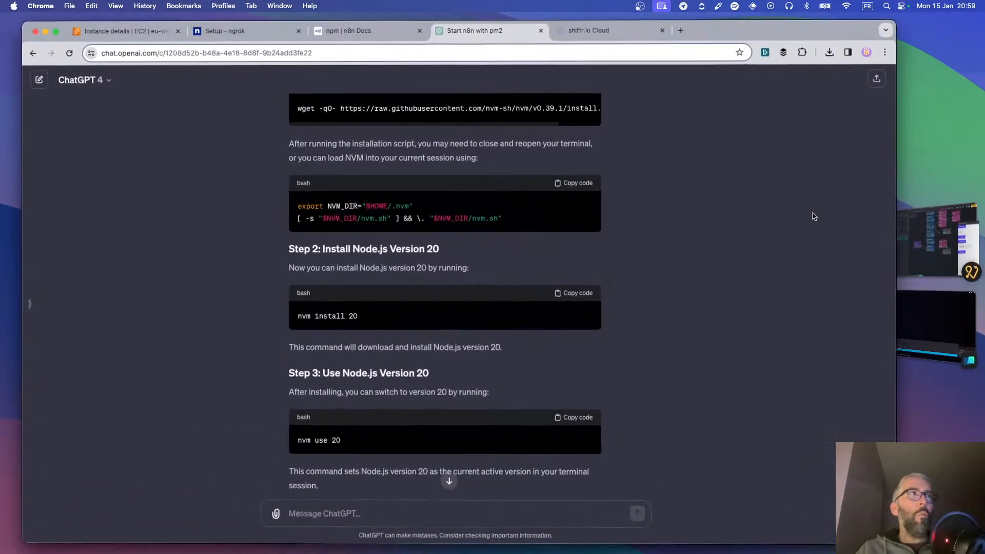
click(123, 31)
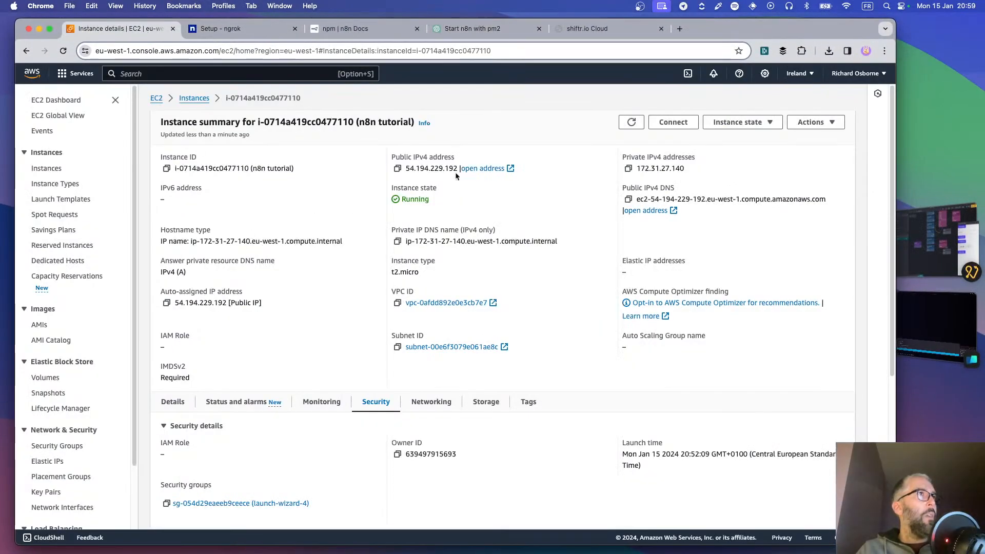
click(397, 169)
key(super+Tab)
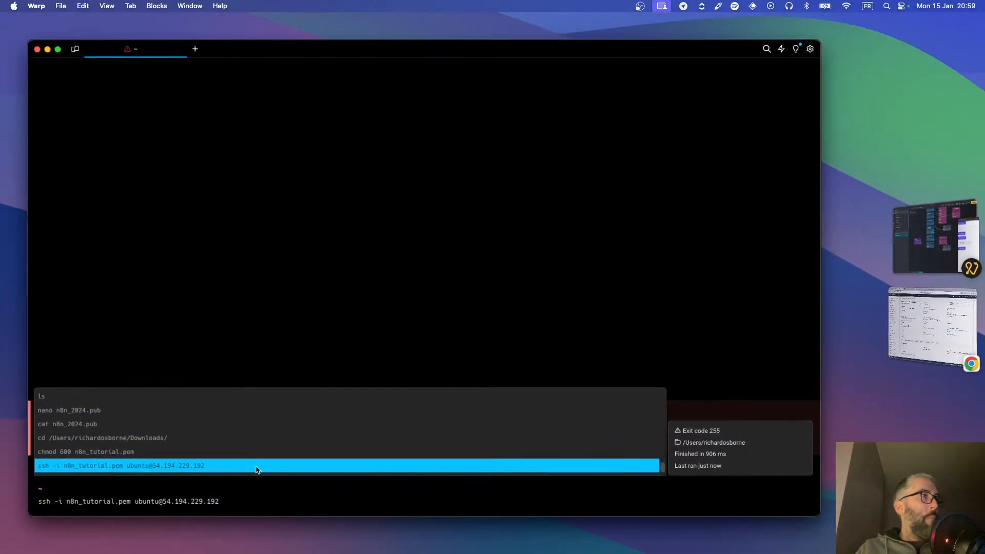
click(231, 494)
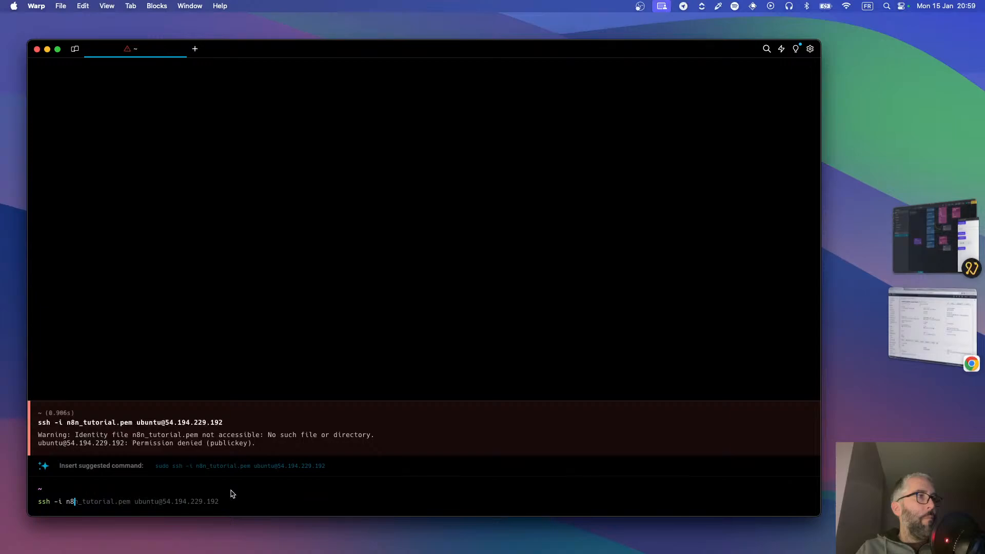
Change into Downloads and rerun ssh -i n8n_tutorial.pem to reach the Ubuntu server.
key(BackSpace)
key(BackSpace)
key(BackSpace)
text(cd)
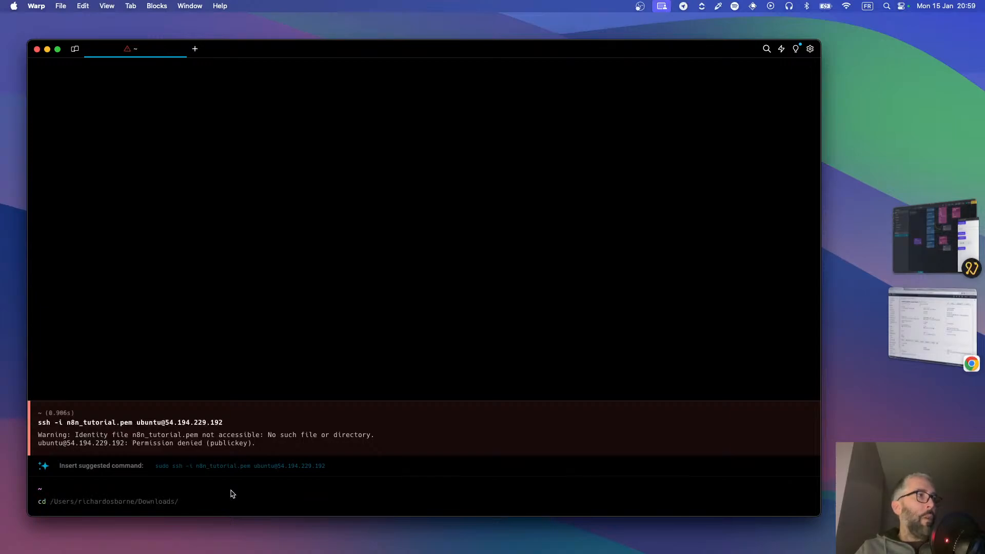
key(Right)
key(Return)
key(Up)
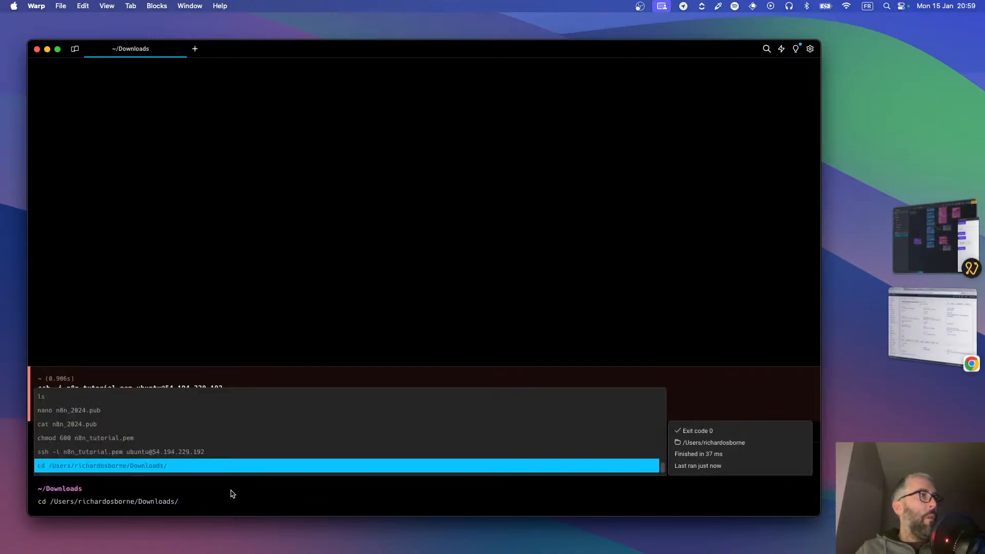
key(Up)
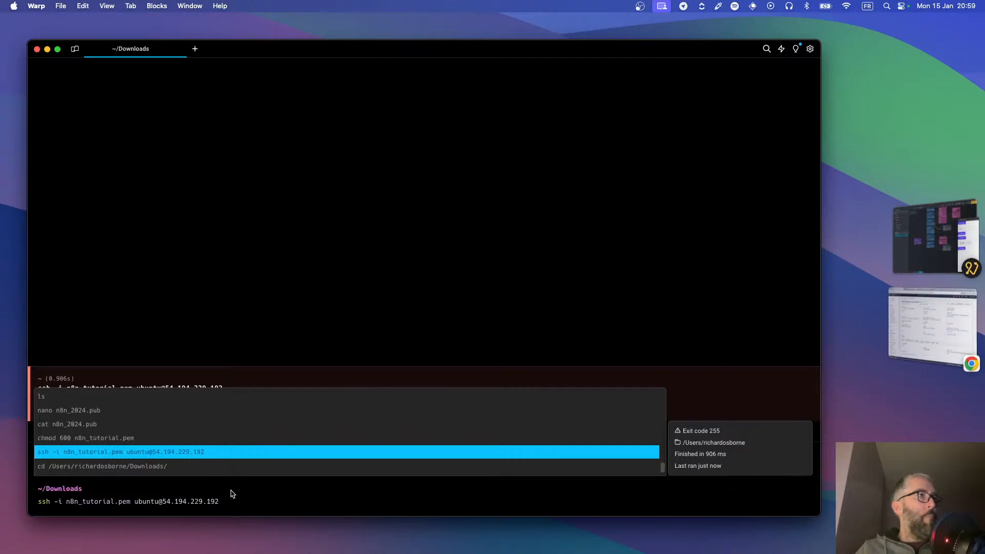
key(Return)
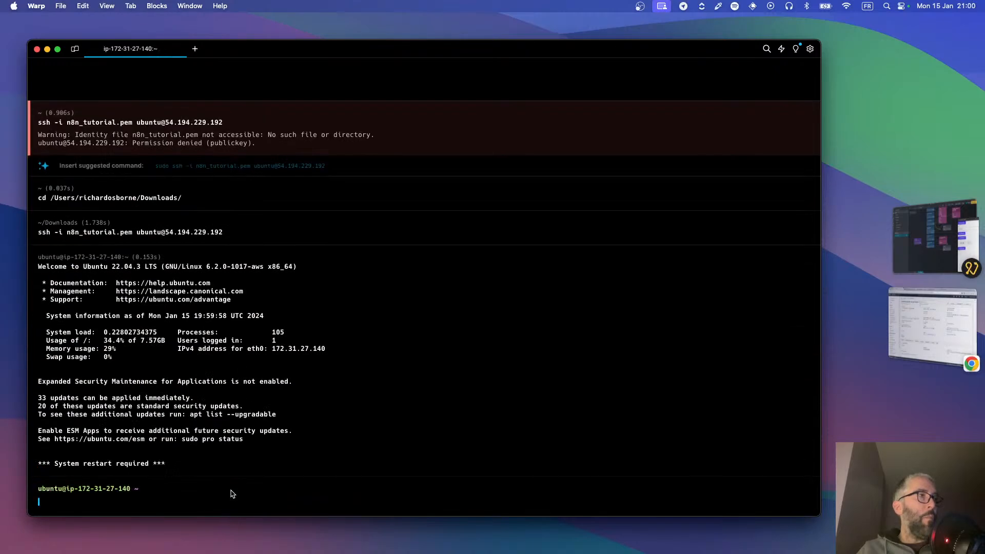
After sudo nvm install 20 fails again, run ChatGPT's wget NVM install script.
key(Up)
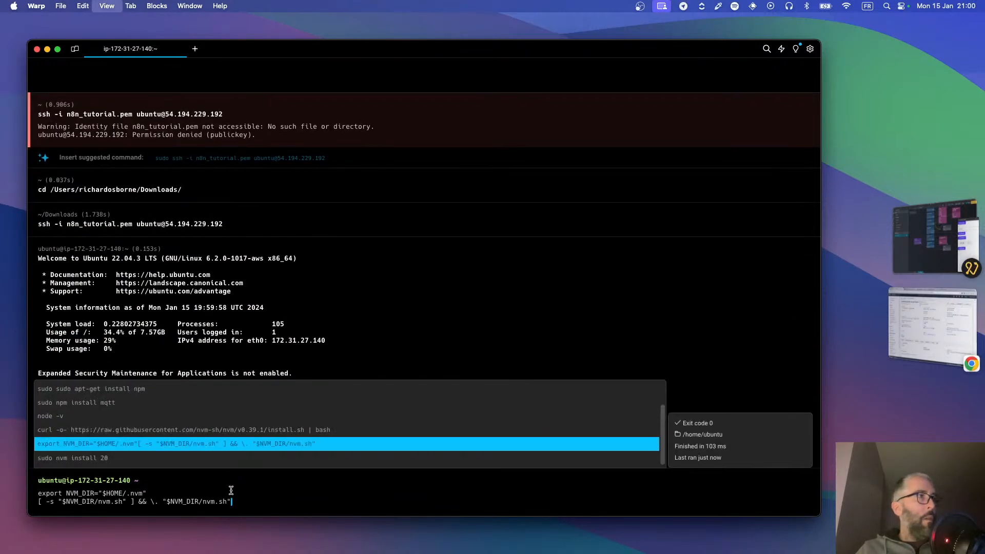
key(Down)
key(Return)
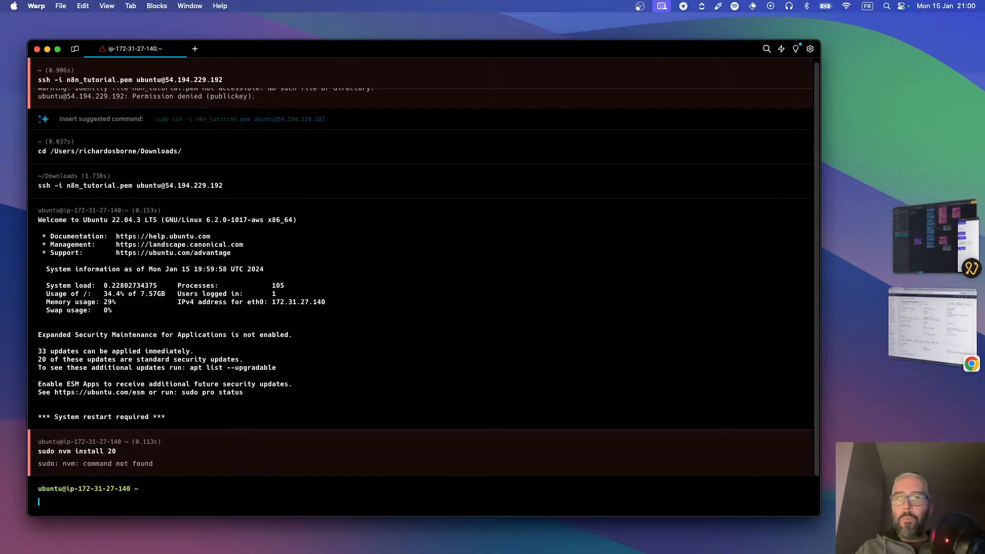
click(928, 346)
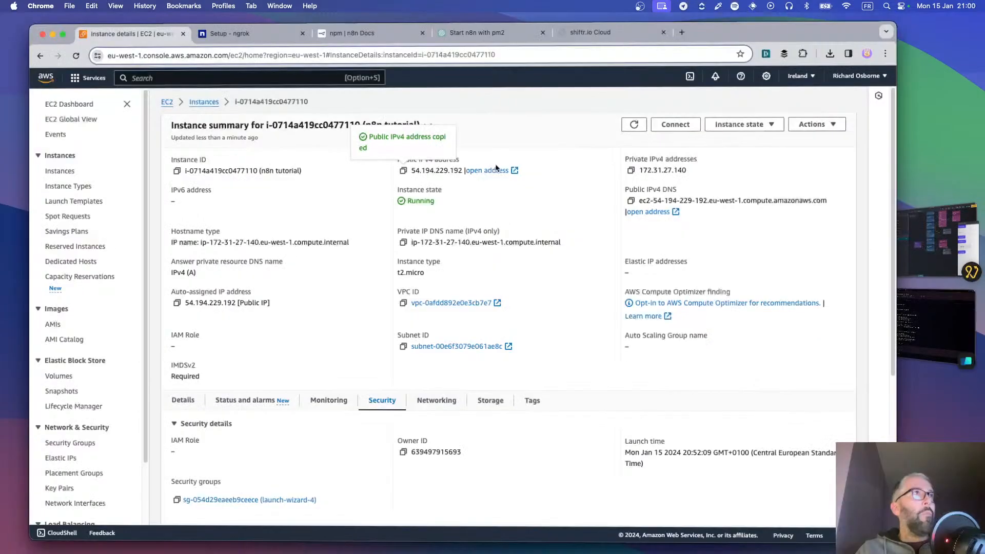
click(477, 32)
scroll(460, 355, up, 3)
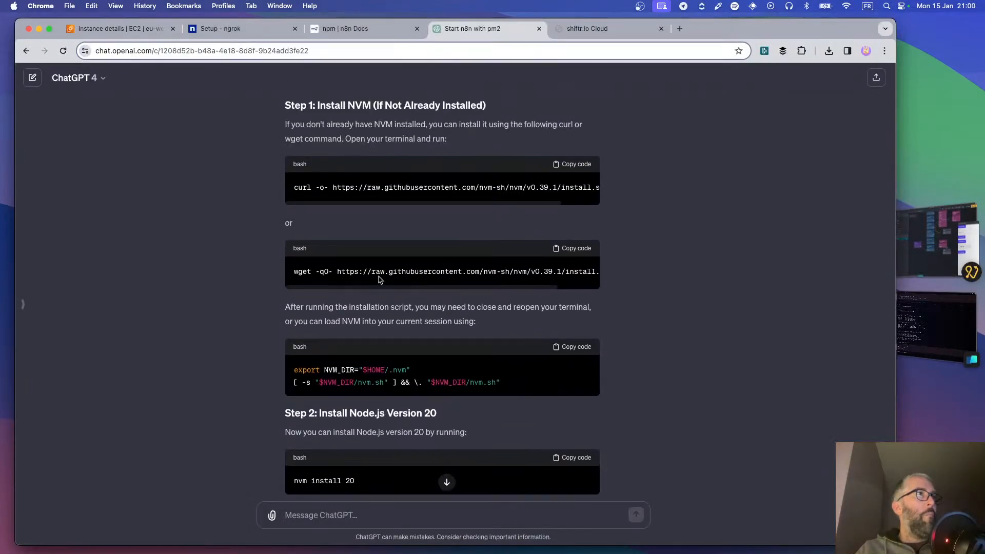
triple_click(398, 270)
key(super+Tab)
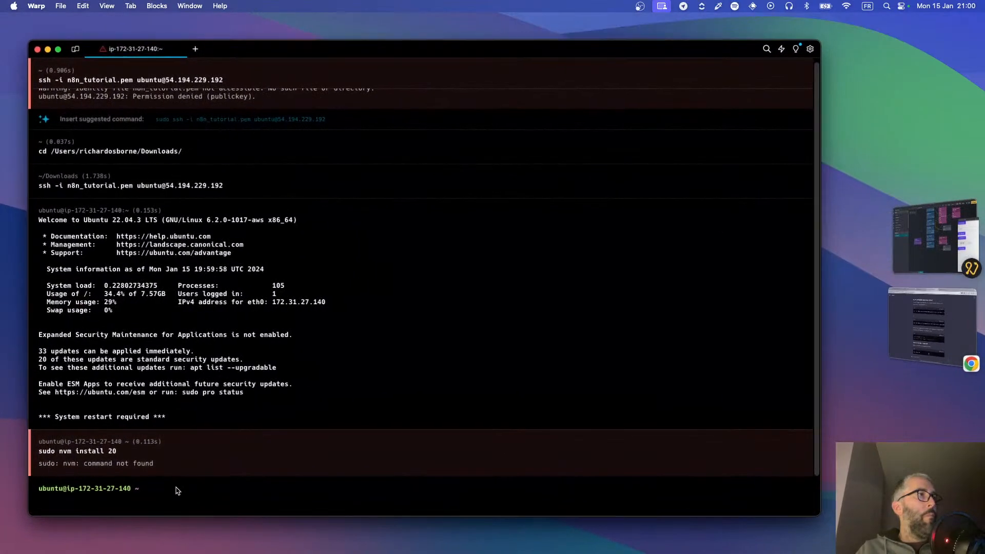
key(super+v)
key(Return)
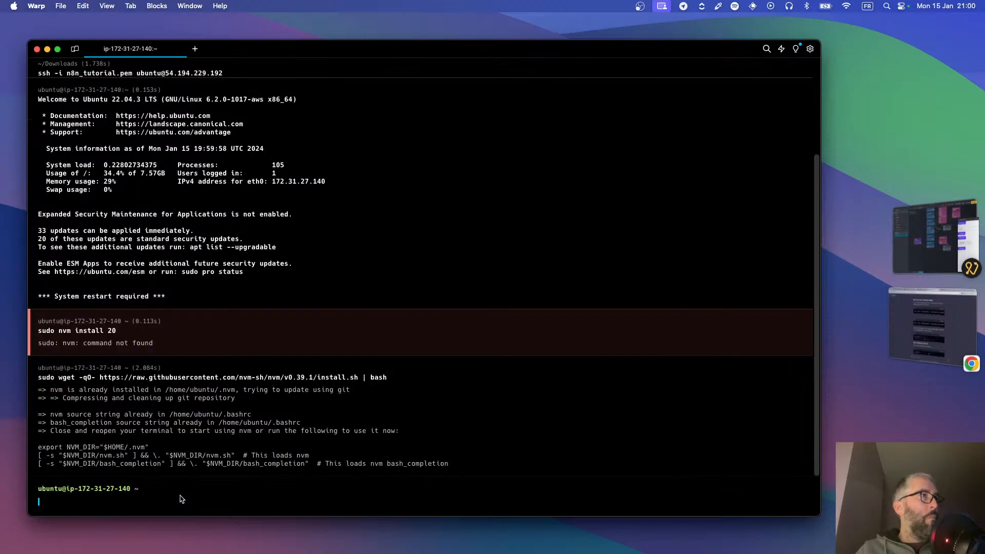
Load NVM and run nvm install 20 without sudo to get Node v20.11.0.
key(Up)
key(Up)
key(Up)
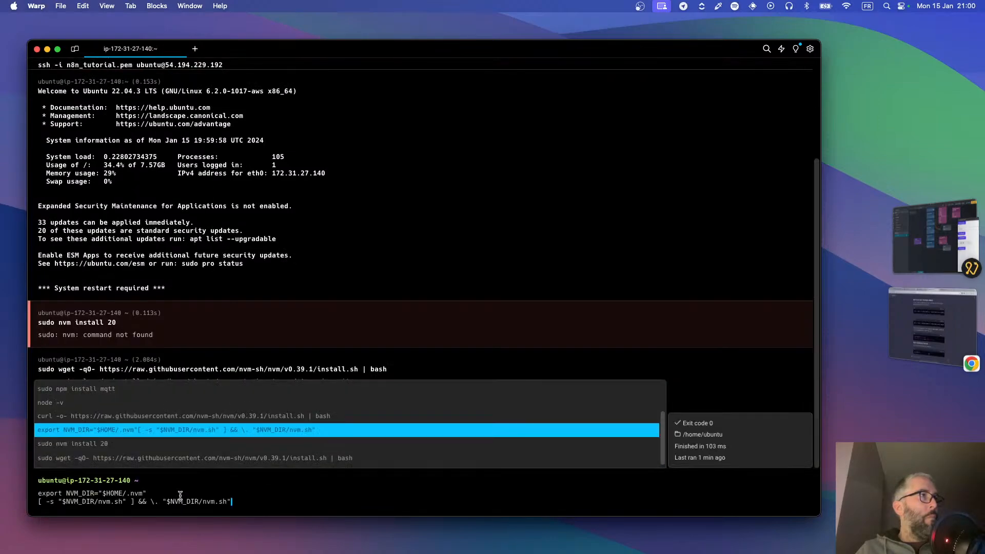
key(Down)
key(Return)
text(nvm ins)
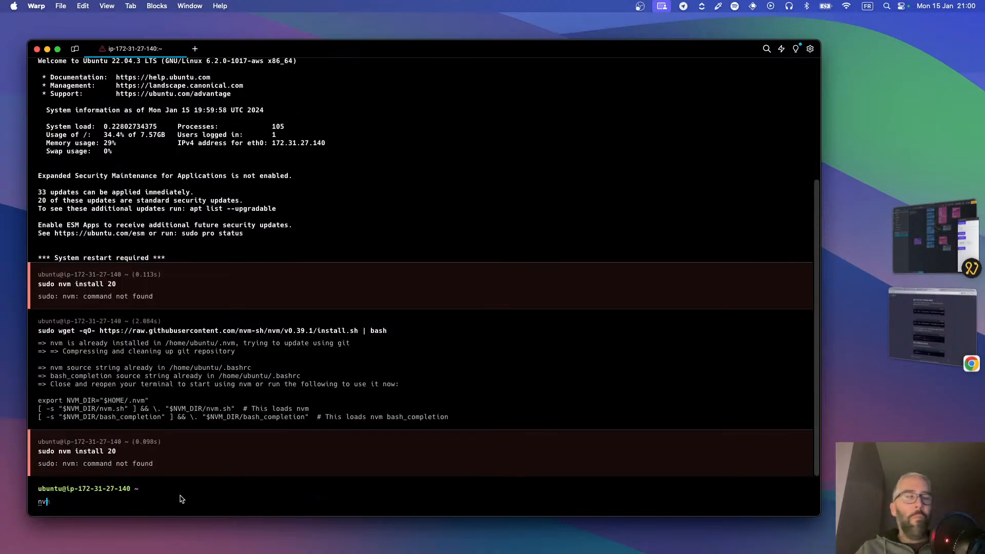
text(tall 20)
key(Return)
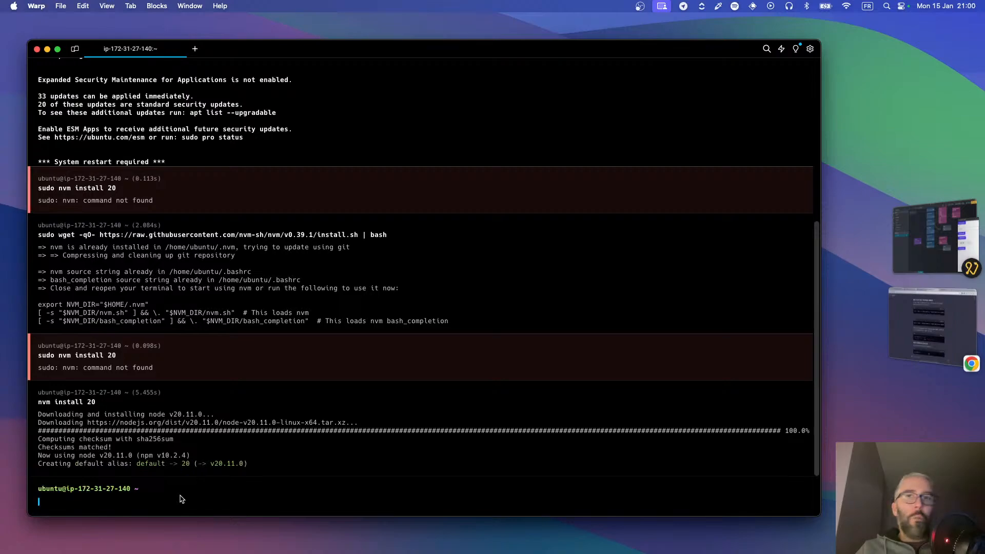
Install mqtt globally with sudo npm install -g mqtt, adding 53 packages.
key(Up)
key(Up)
key(Up)
key(Up)
key(Up)
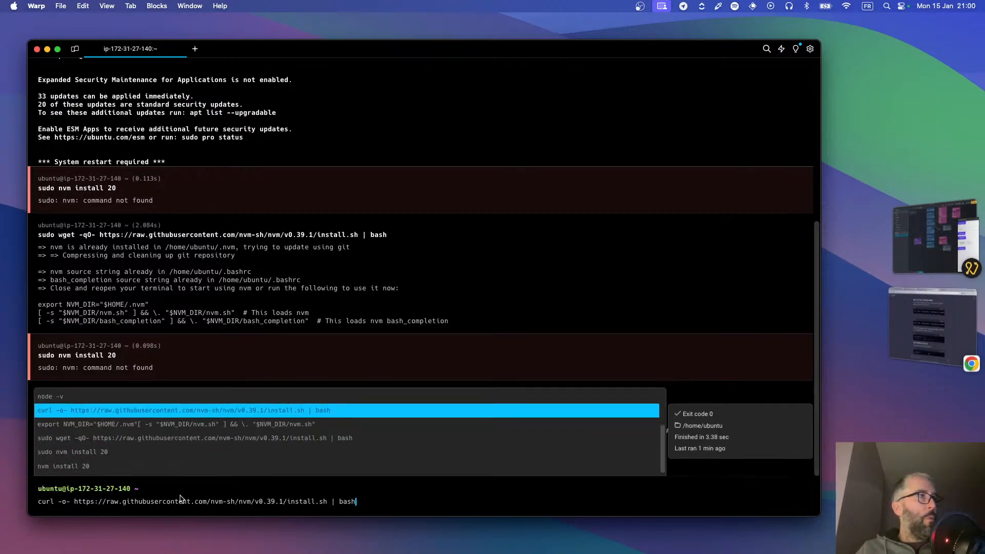
key(Up)
key(Up)
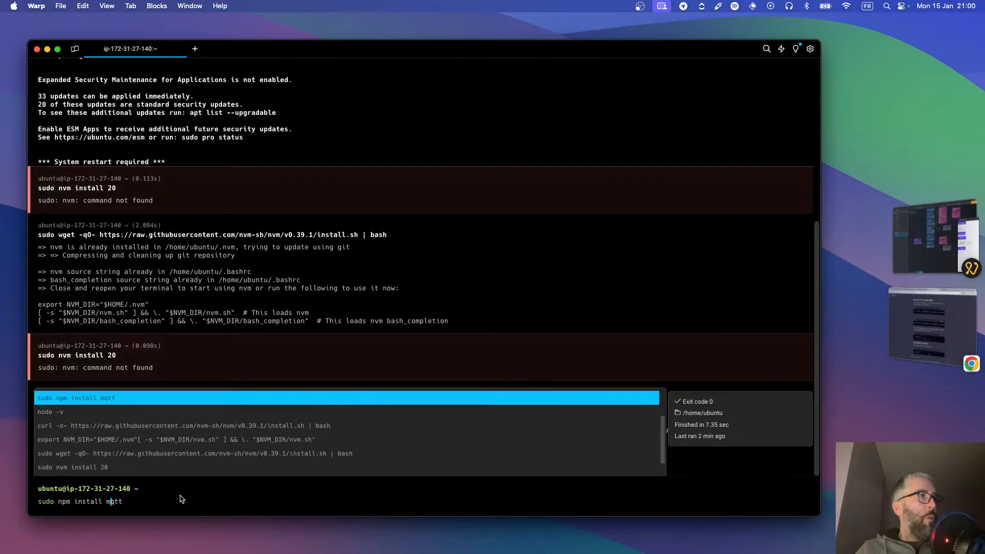
key(alt+Left)
text(-g)
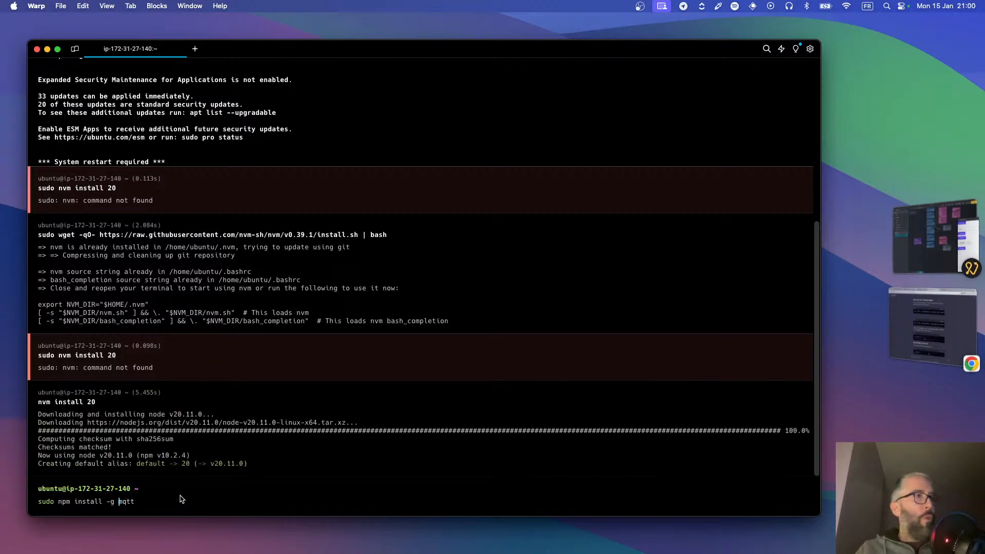
key(Return)
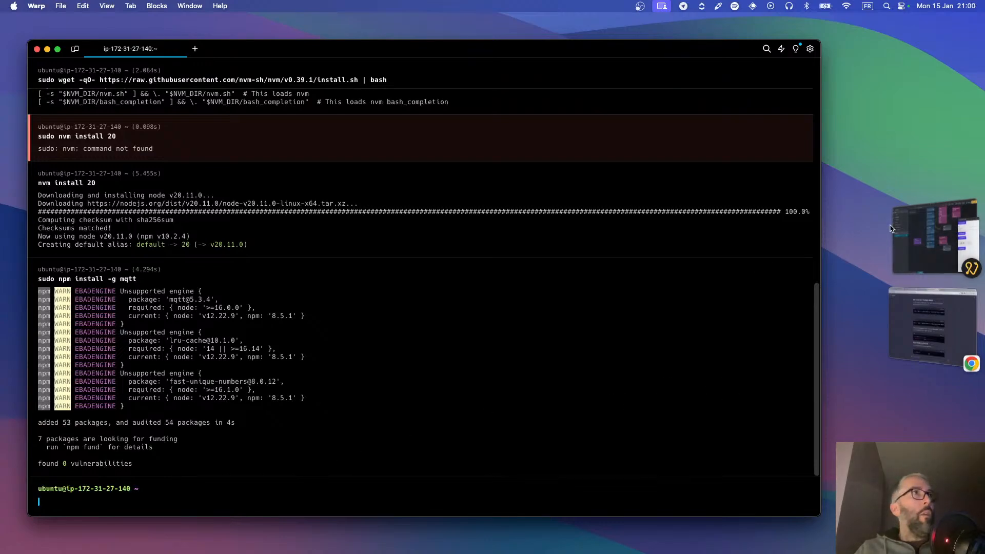
Open the n8n_tutorial instance dashboard, sign in, and allow the access request.
click(942, 237)
click(935, 313)
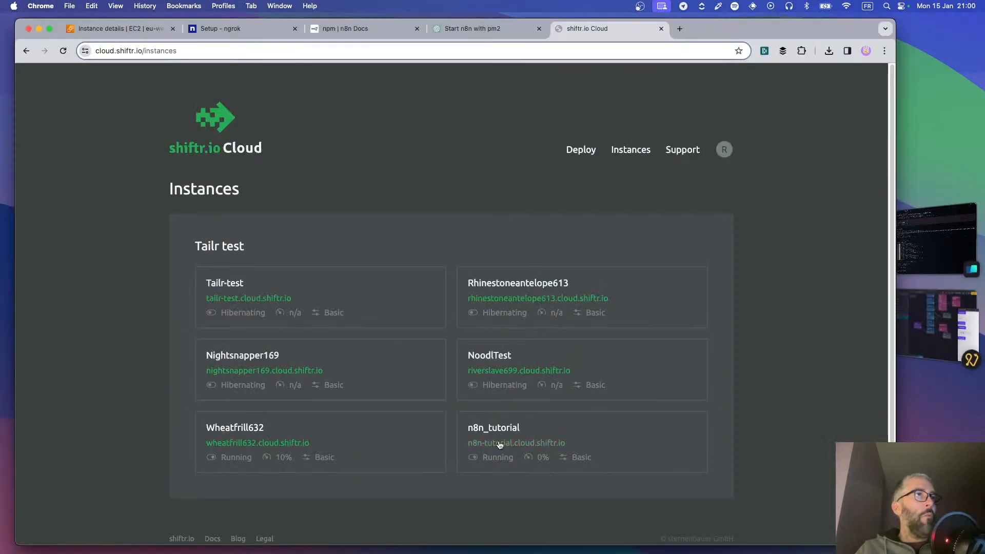
click(524, 444)
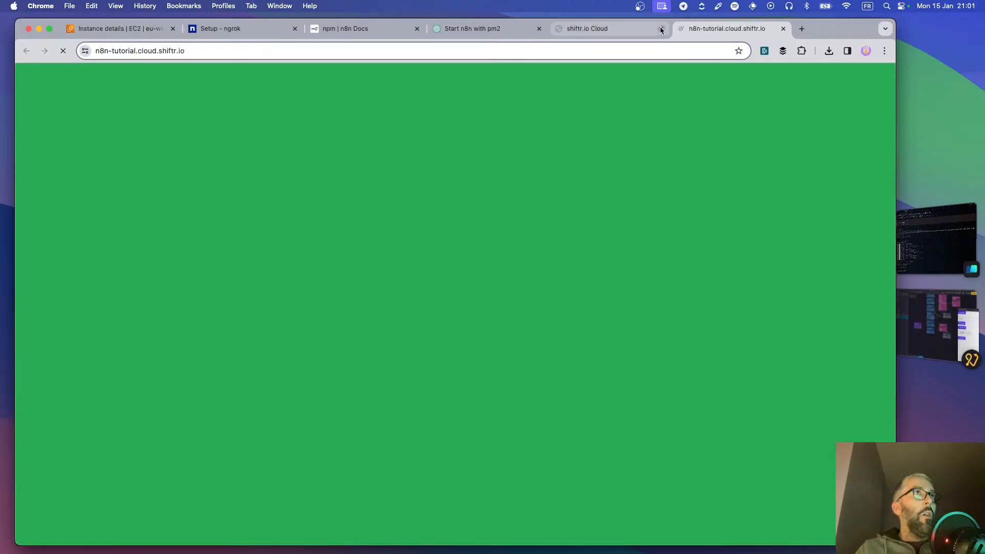
click(661, 28)
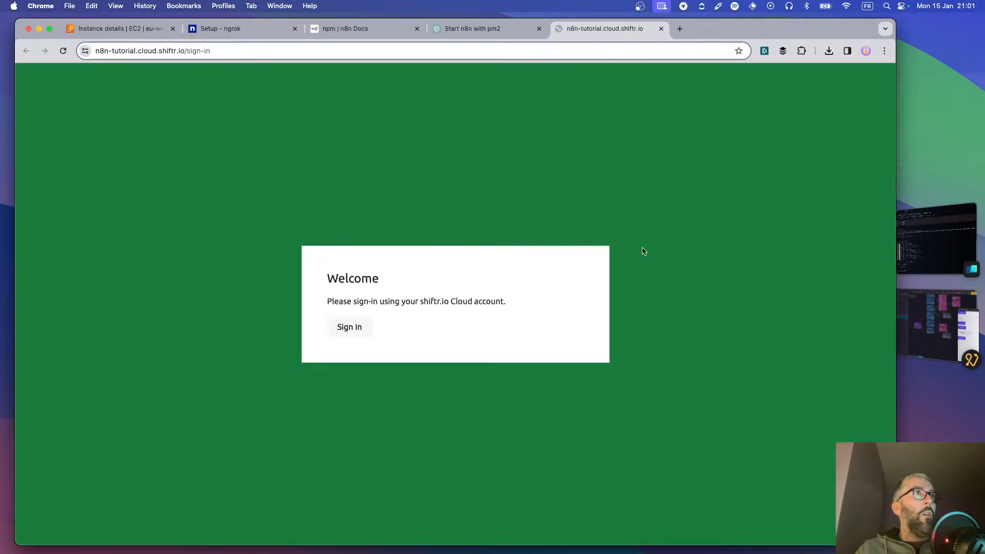
click(353, 329)
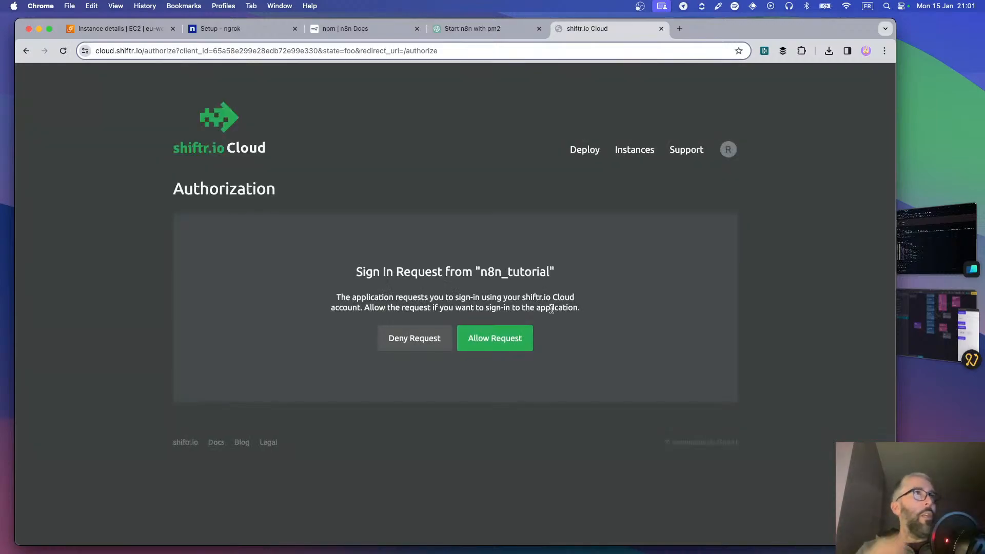
click(492, 341)
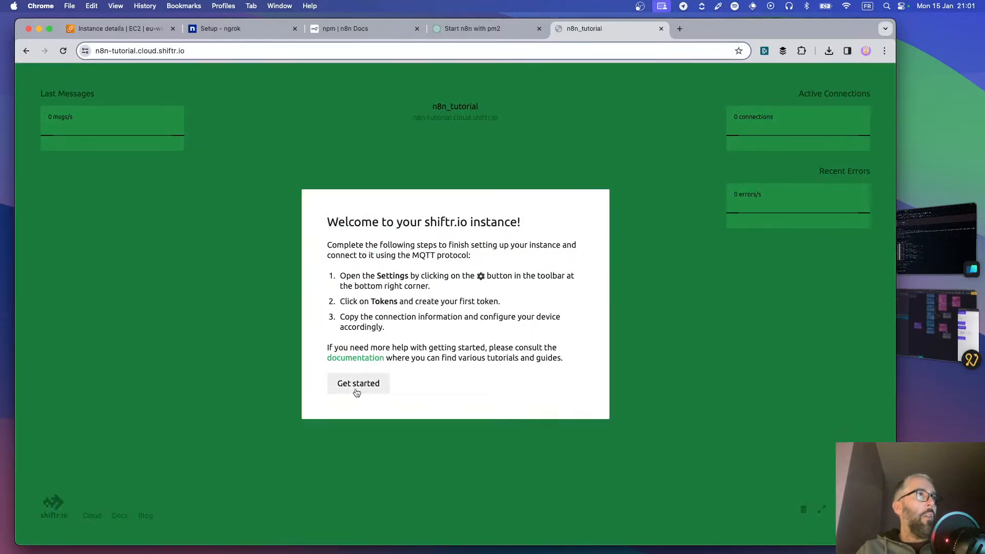
click(357, 392)
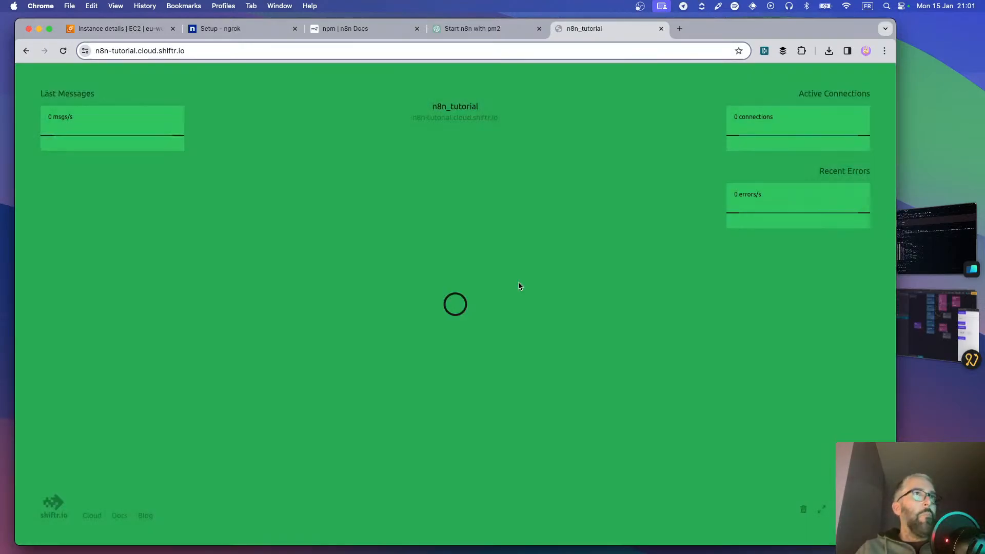
Create a token named n8n_tutorial in the instance settings and copy its mqtt URL.
click(804, 510)
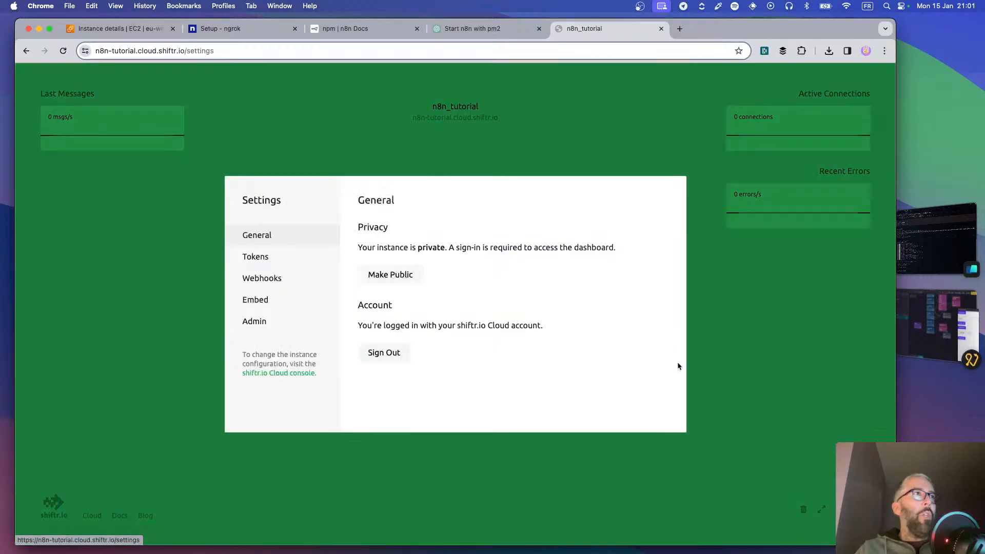
click(297, 264)
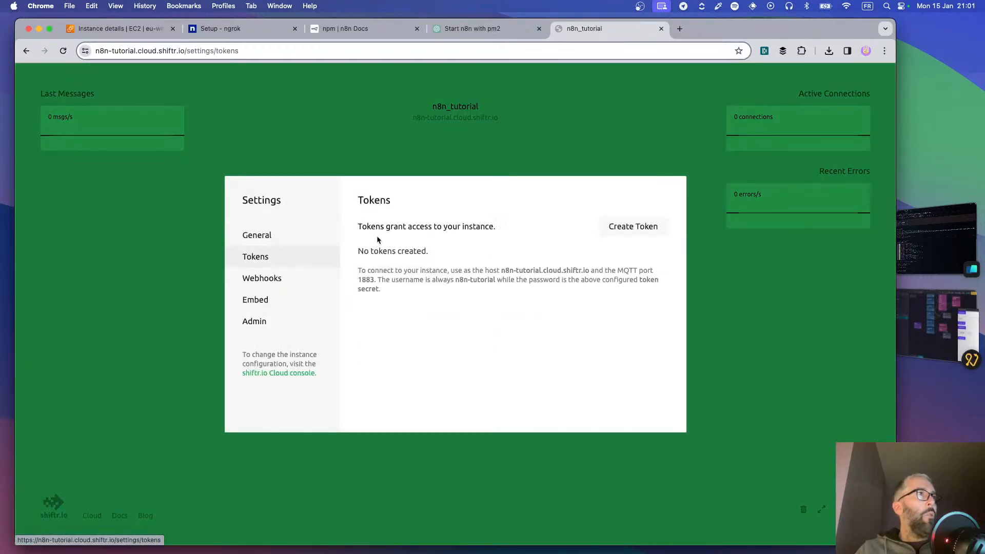
click(633, 226)
text(n)
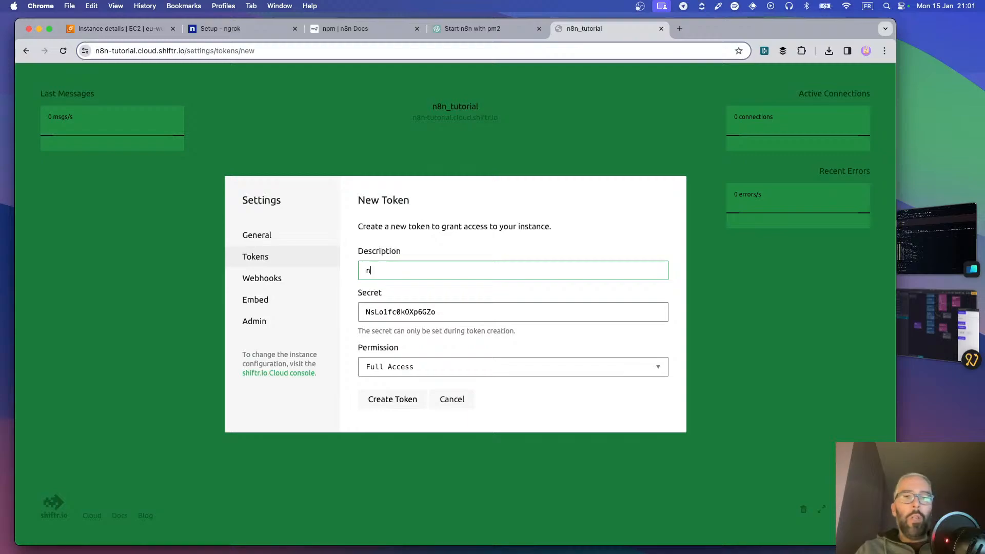
text(8n_tutoria)
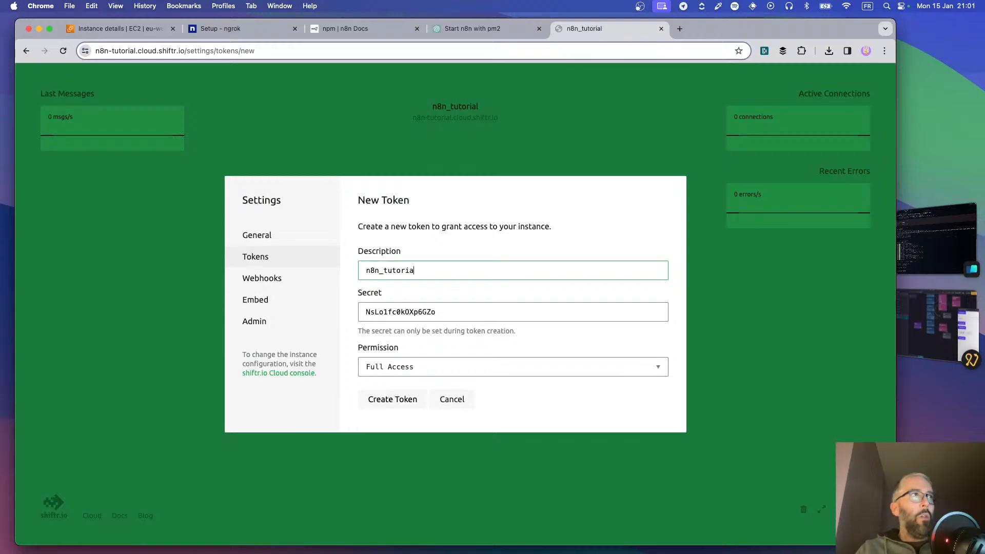
text(l)
double_click(427, 312)
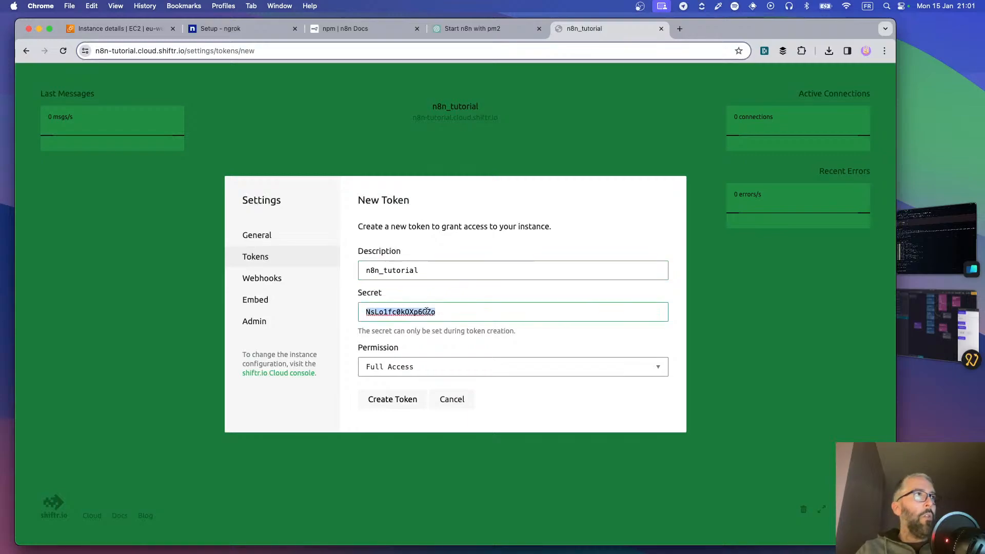
click(398, 399)
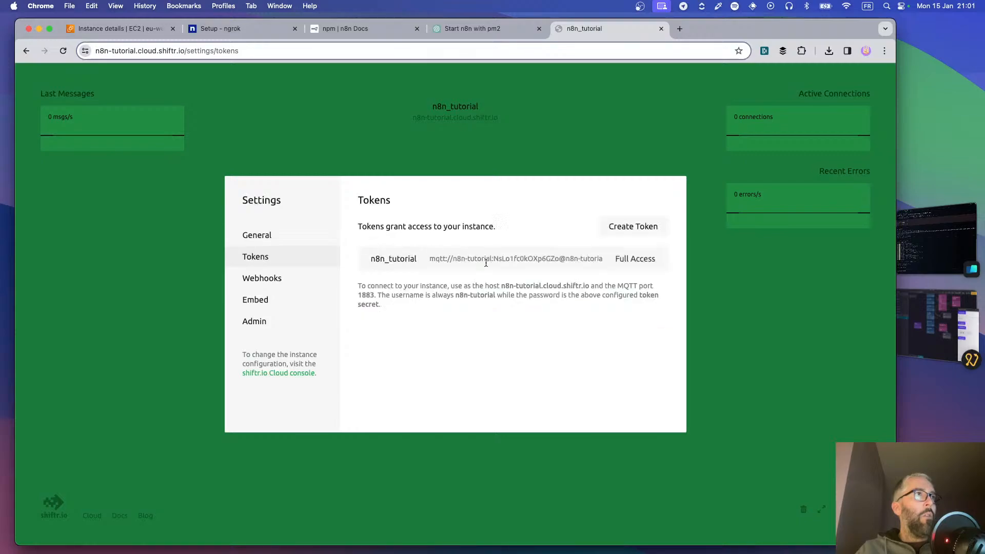
click(538, 258)
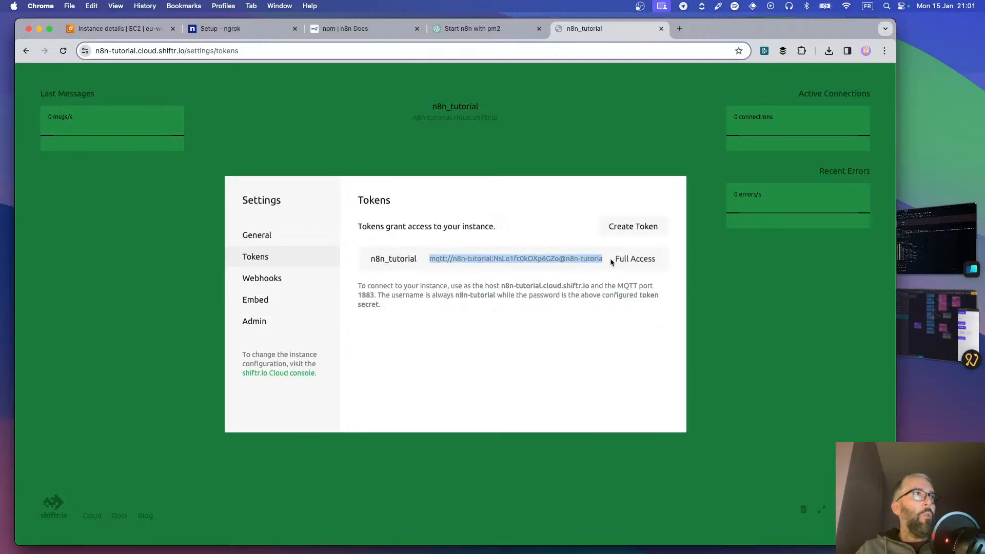
click(632, 149)
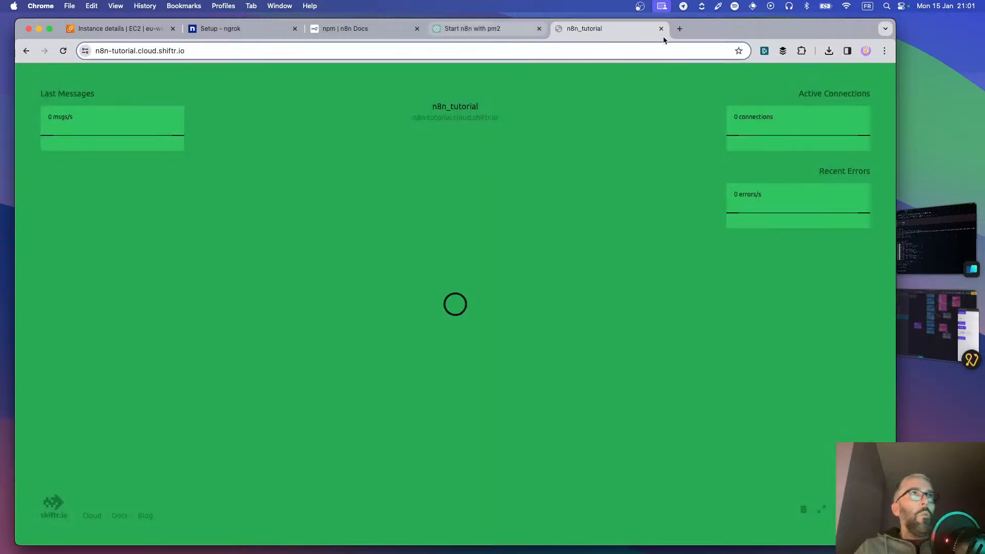
Paste the mqtt connection string into an Online Notepad page.
click(678, 29)
key(super+v)
key(Return)
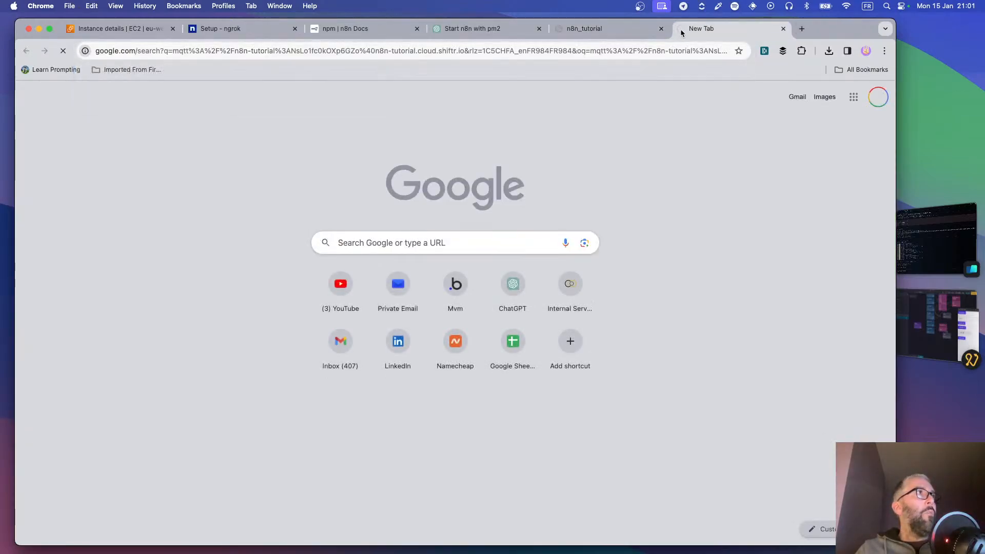
click(527, 54)
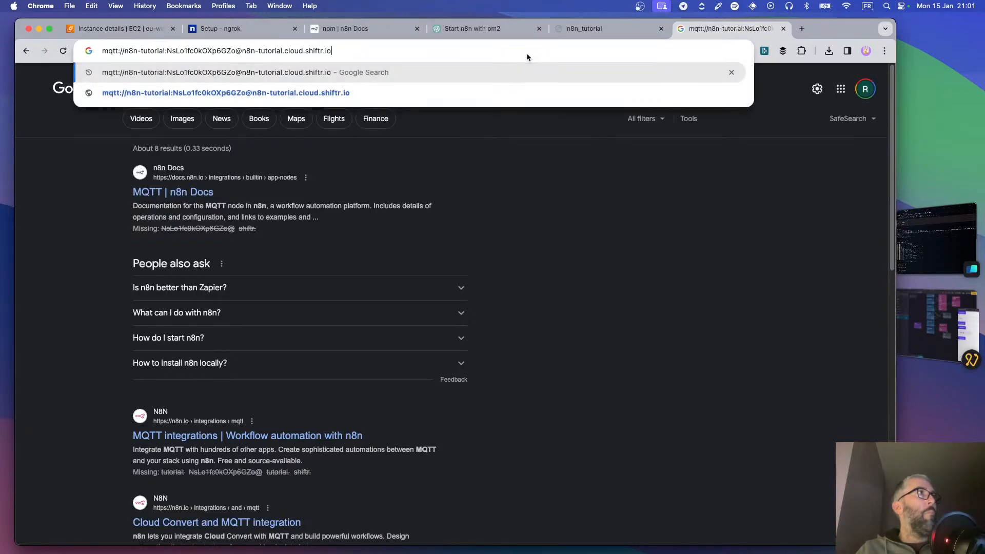
click(603, 32)
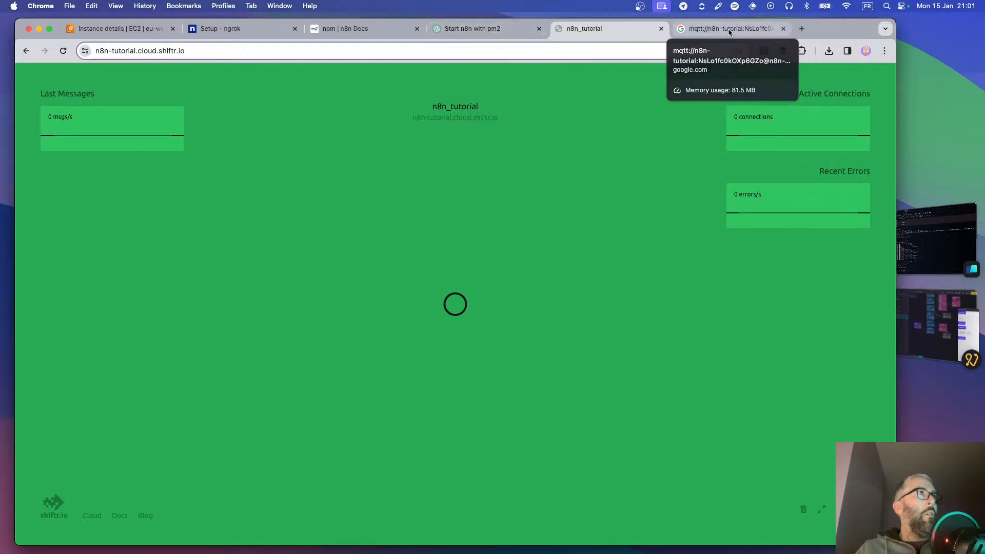
click(301, 54)
click(721, 28)
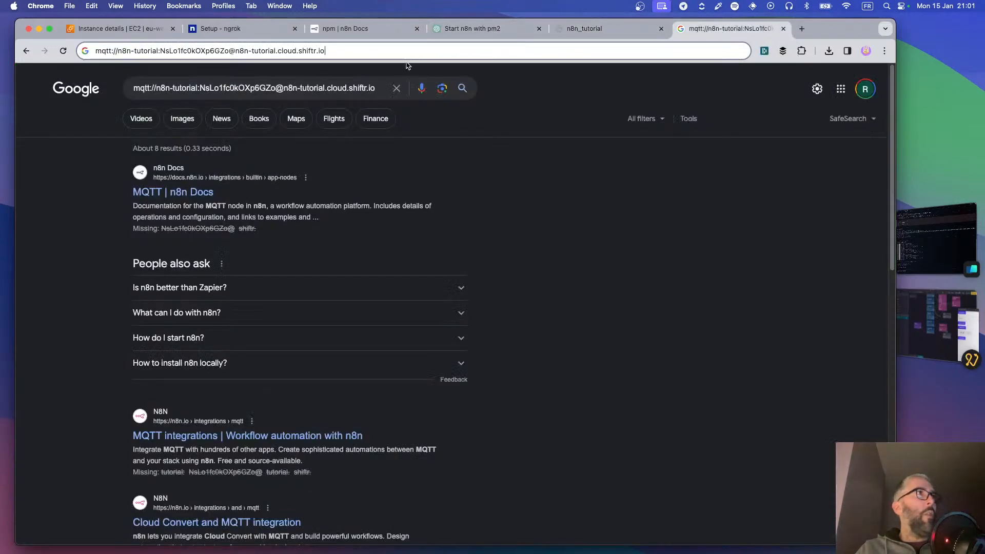
click(418, 49)
text(on)
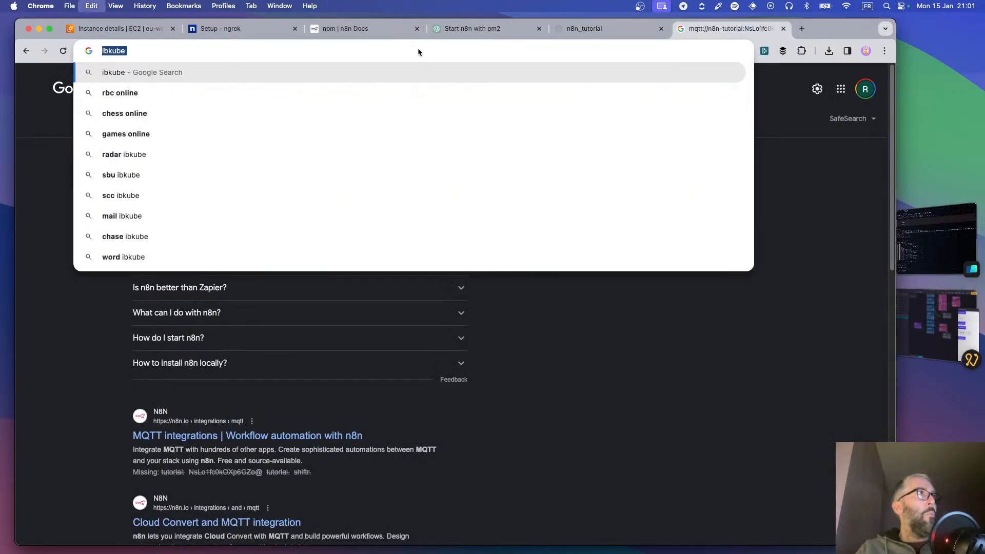
text(line notepa)
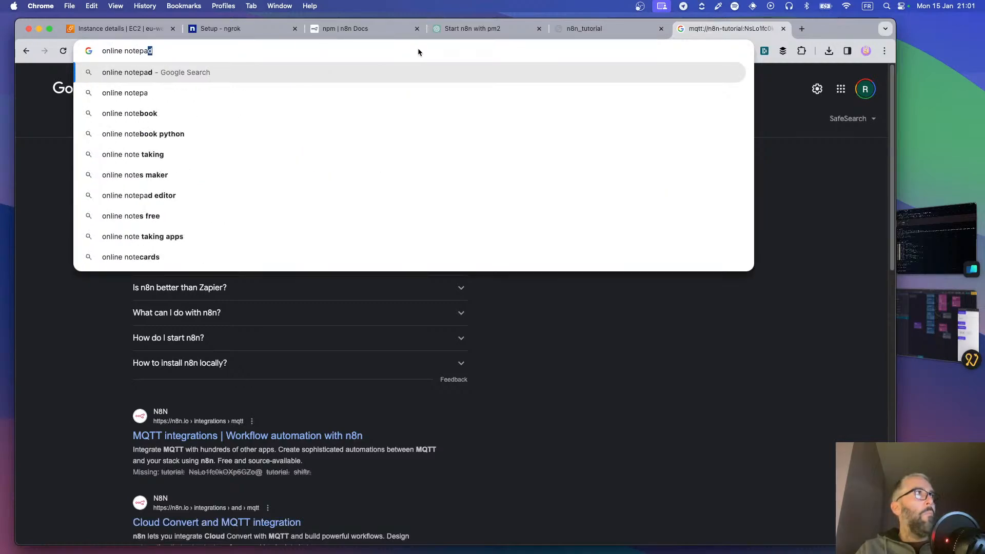
key(Return)
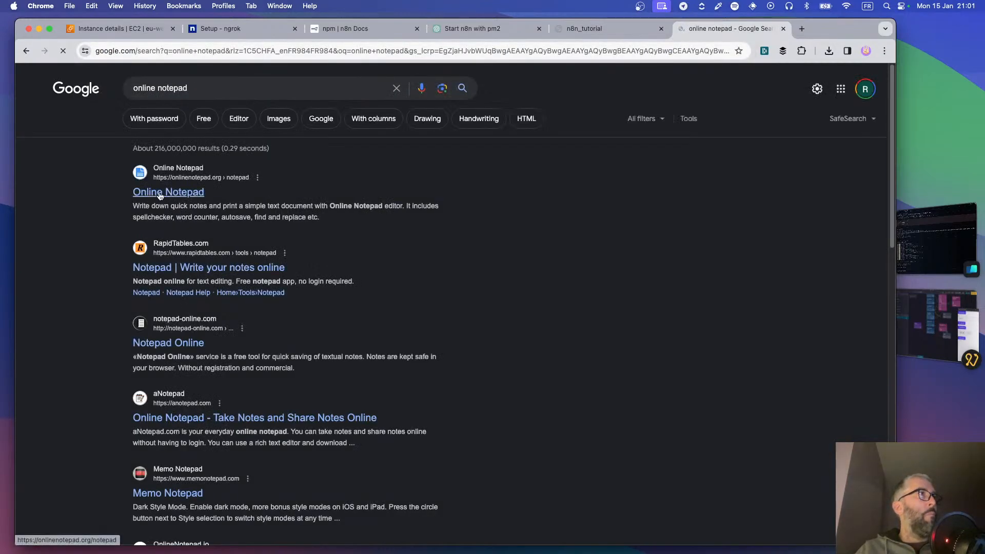
click(168, 192)
key(super+v)
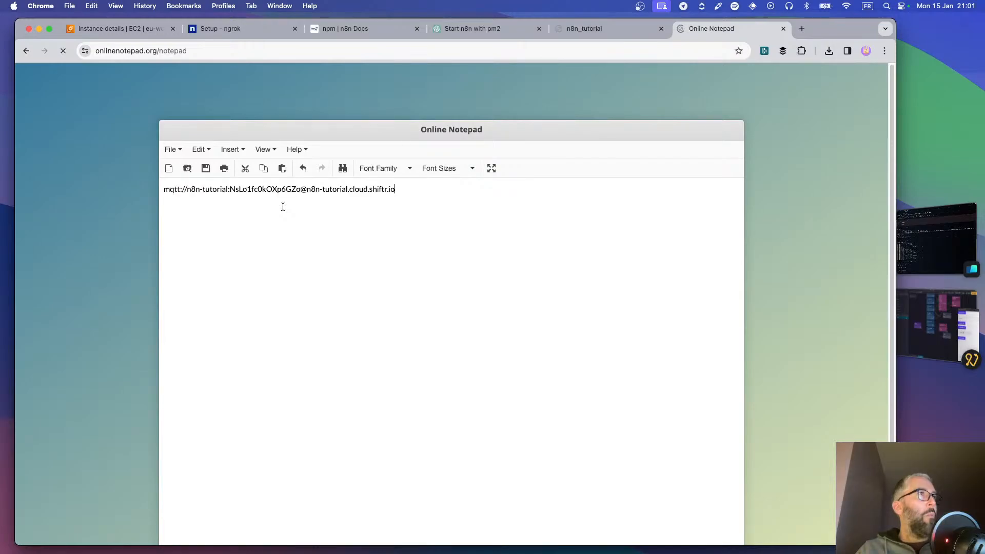
Copy the 'npm install n8n -g' command from the n8n Docs npm installation page.
click(620, 27)
click(496, 29)
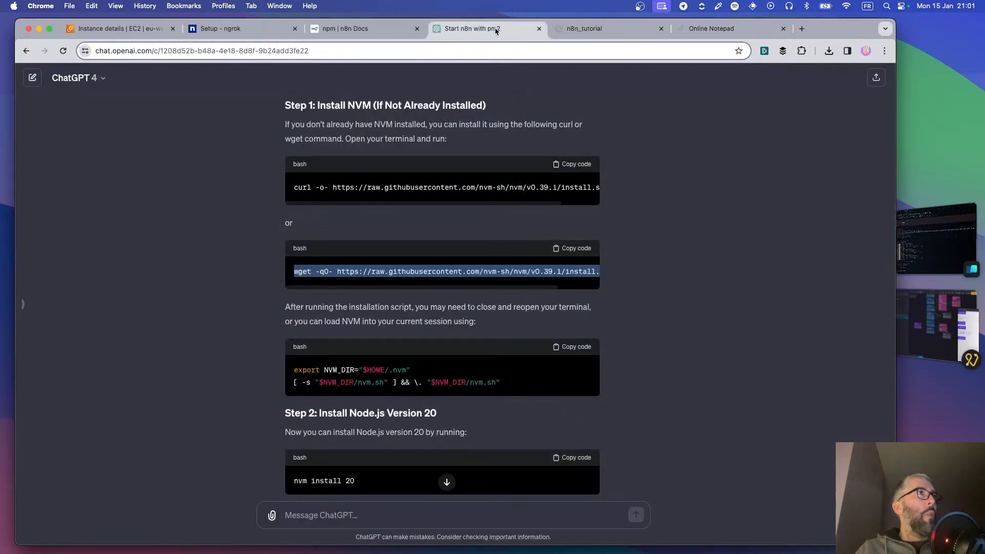
scroll(366, 317, down, 10)
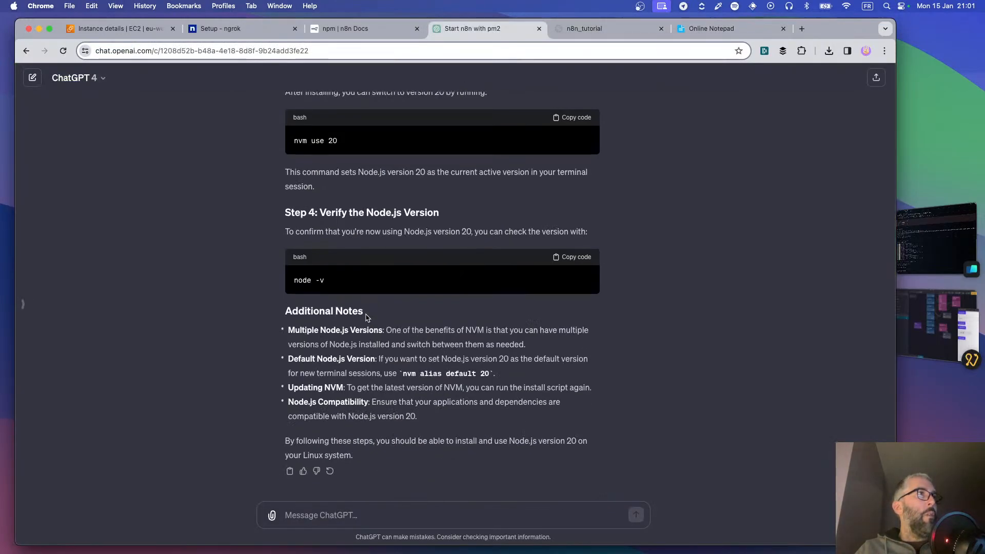
scroll(368, 318, up, 8)
scroll(367, 317, down, 8)
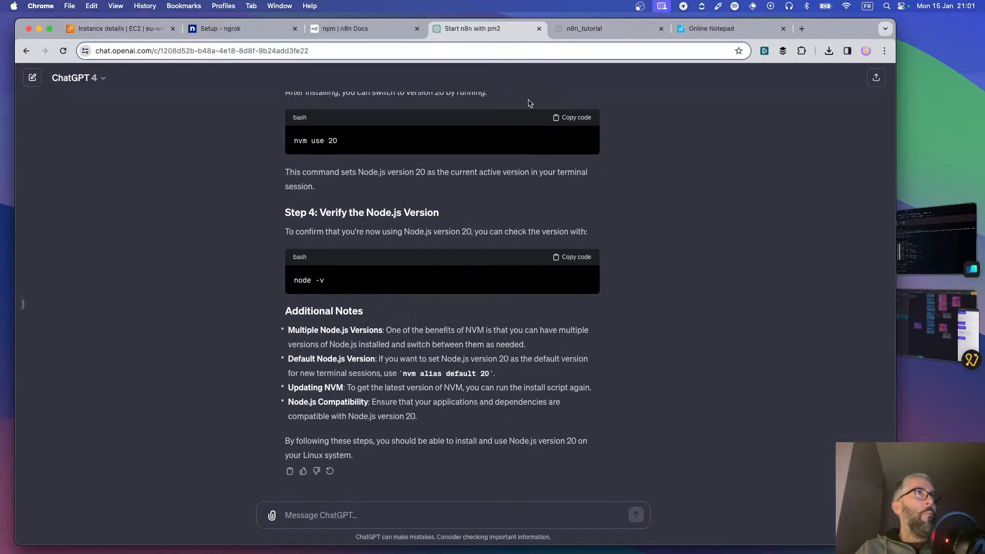
scroll(387, 241, up, 10)
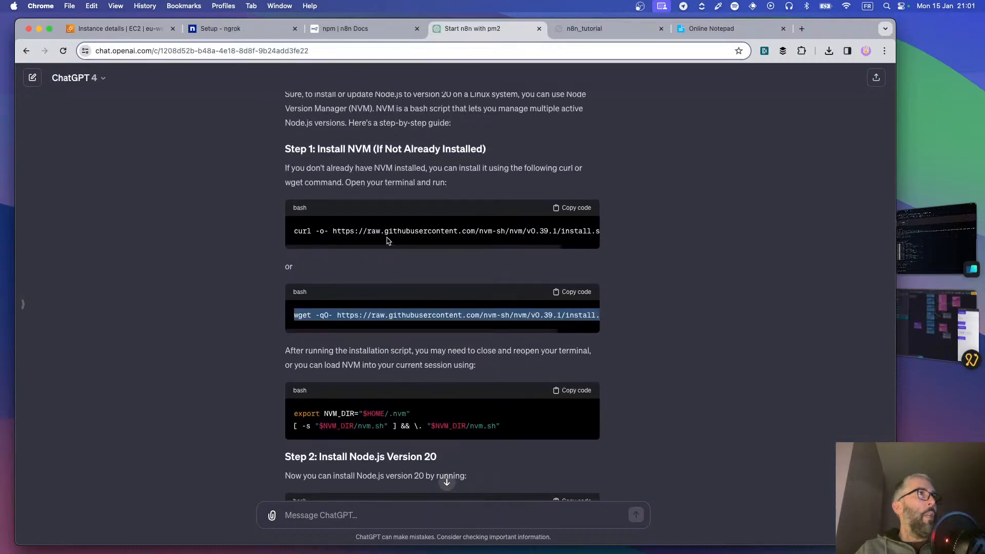
click(345, 28)
scroll(373, 358, down, 7)
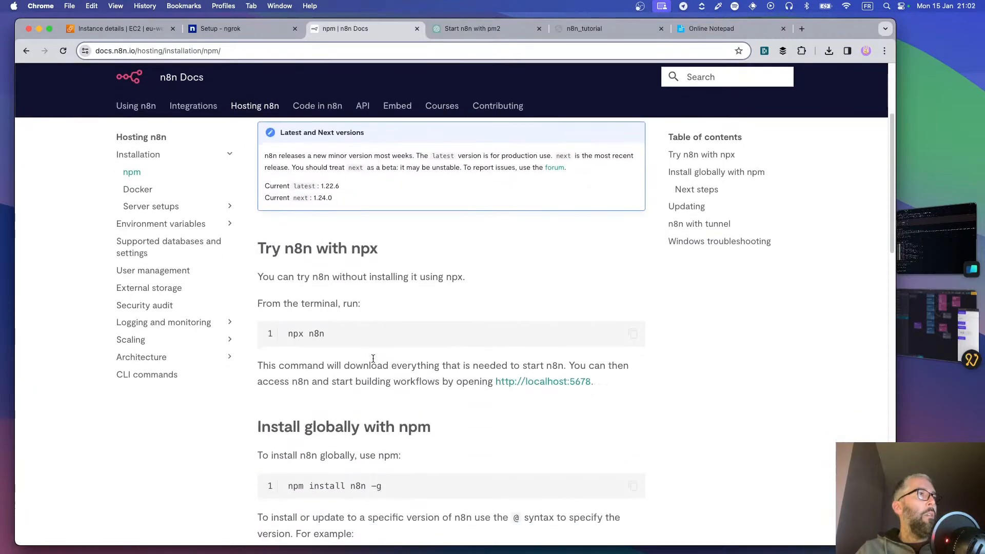
triple_click(359, 272)
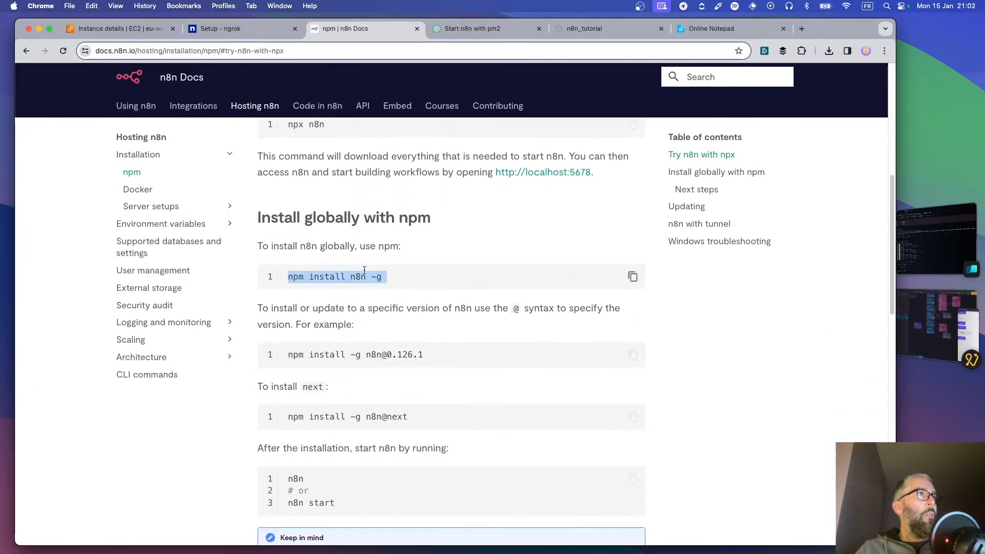
click(633, 277)
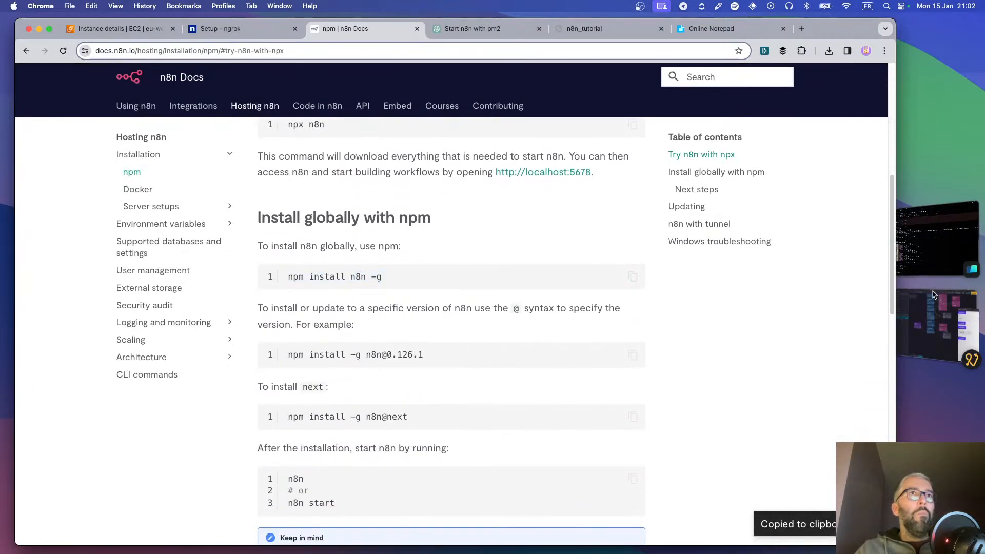
Run 'sudo npm install n8n -g' on the EC2 server in Warp, then return to the n8n docs.
click(937, 238)
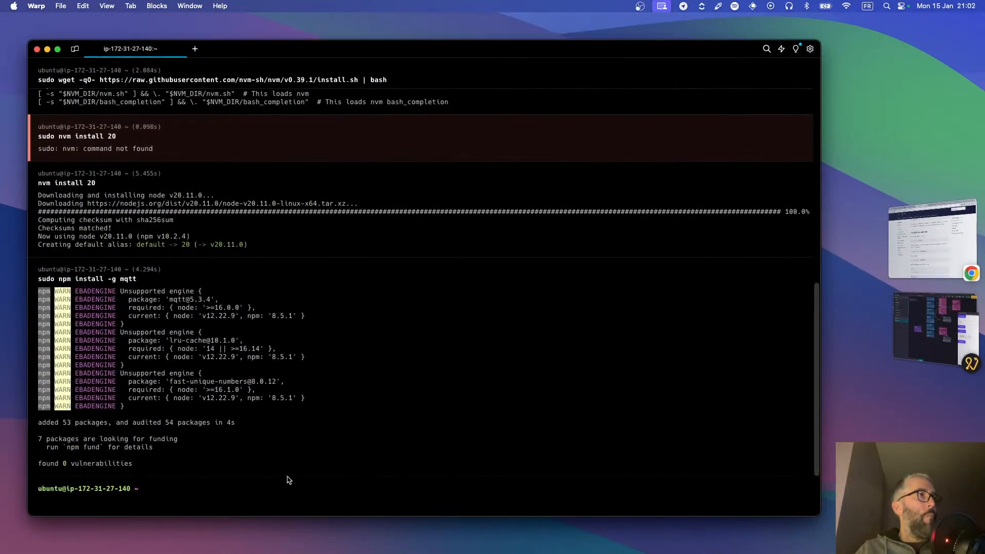
key(super+v)
key(super+z)
text(suydo)
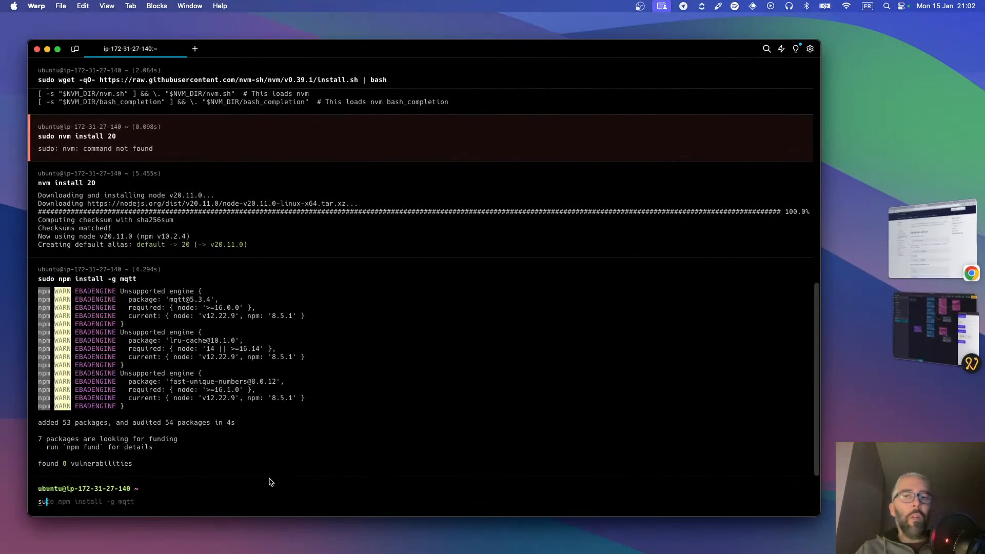
key(BackSpace)
key(BackSpace)
key(BackSpace)
key(BackSpace)
key(BackSpace)
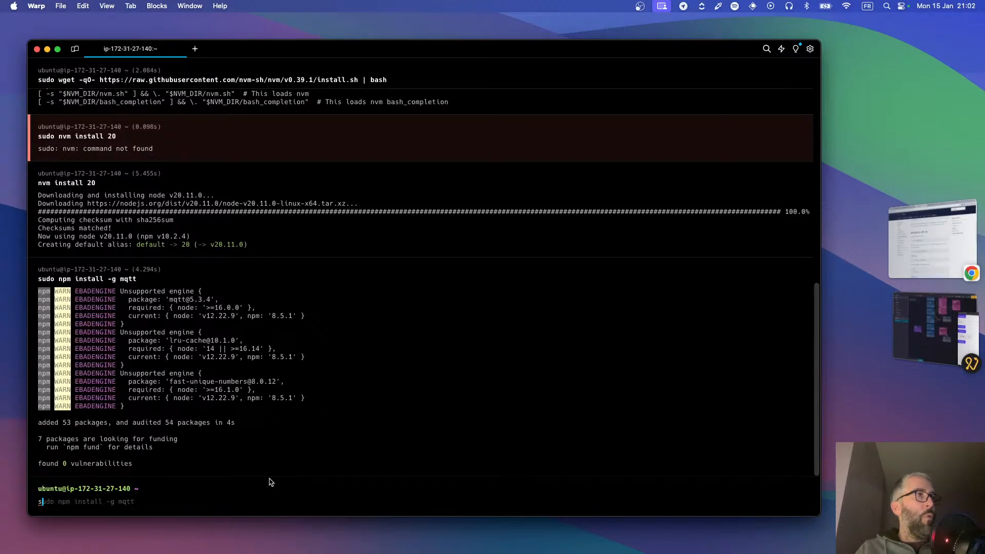
text(udo)
key(super+v)
key(Return)
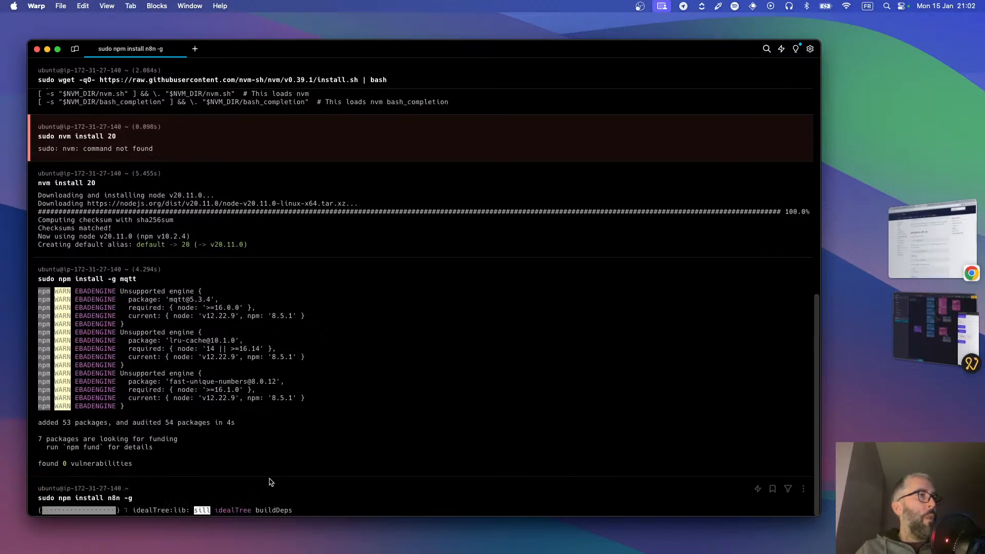
click(929, 234)
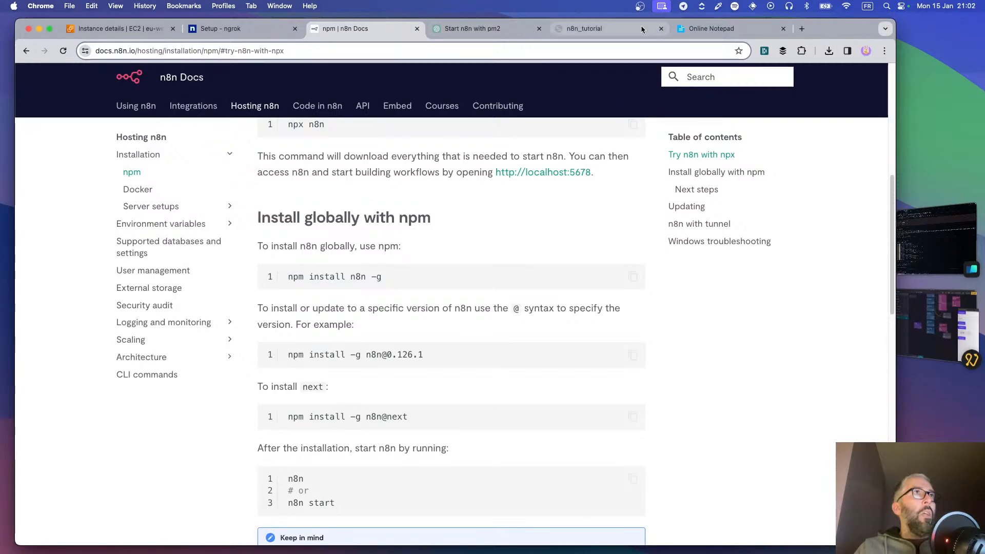
Go through the Chrome tabs to the ngrok setup page.
click(676, 24)
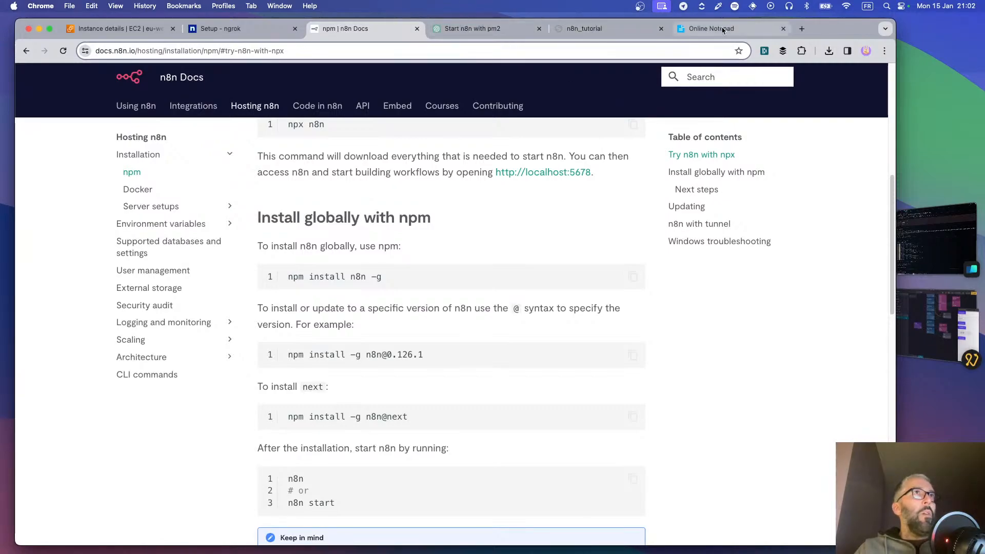
click(610, 32)
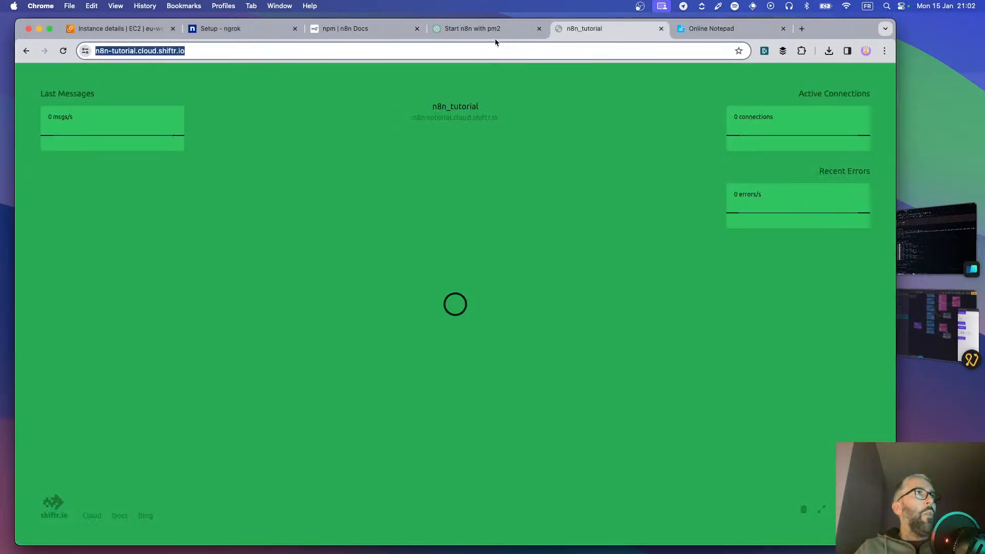
click(243, 29)
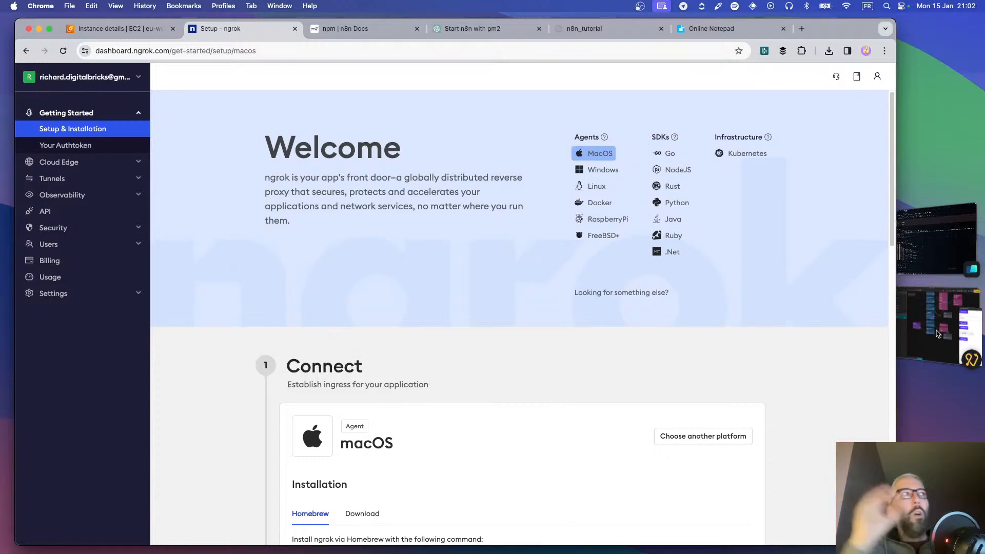
Check the terminal install, then scroll the ngrok macOS install and authtoken steps before returning to Noodl.
click(936, 334)
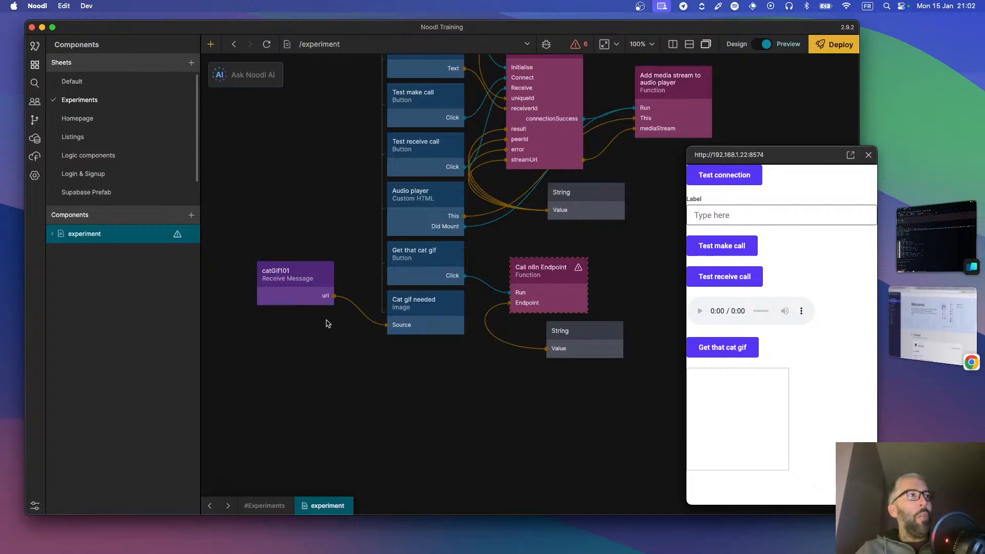
click(916, 316)
click(921, 247)
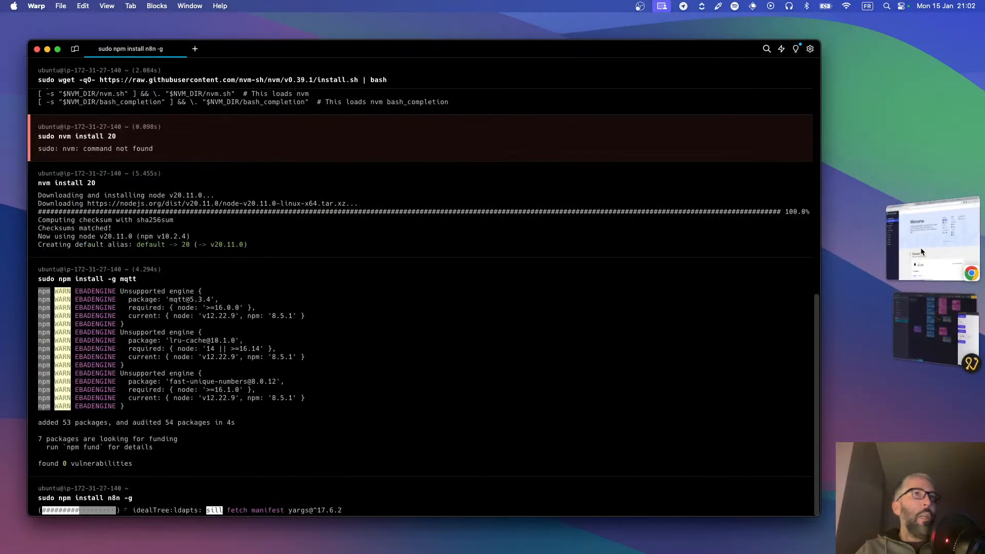
click(920, 247)
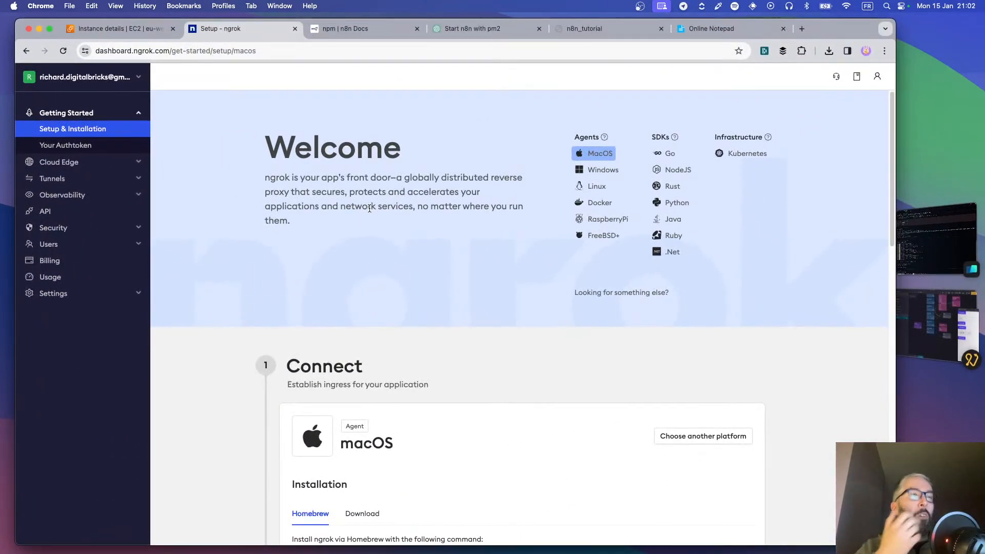
scroll(358, 276, down, 5)
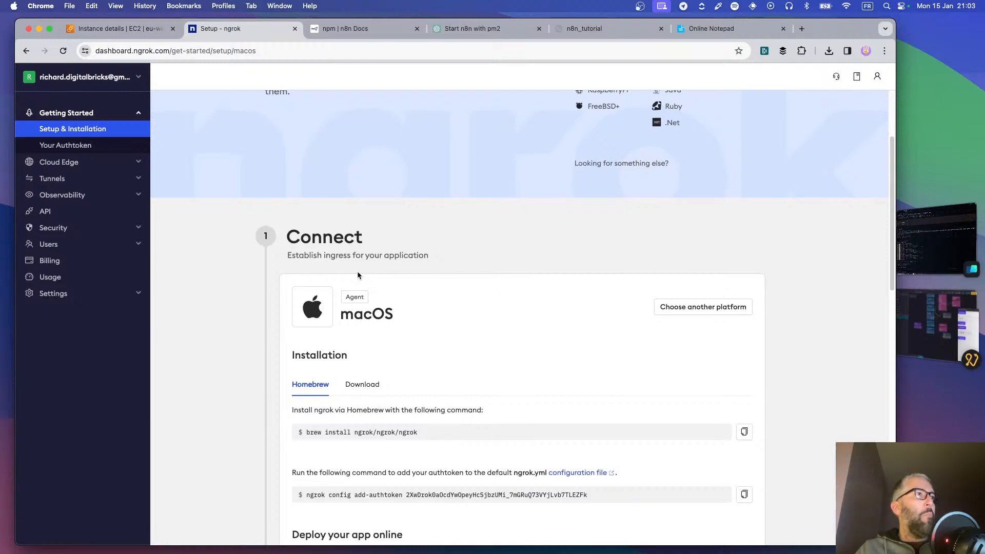
scroll(358, 276, down, 4)
scroll(358, 275, up, 9)
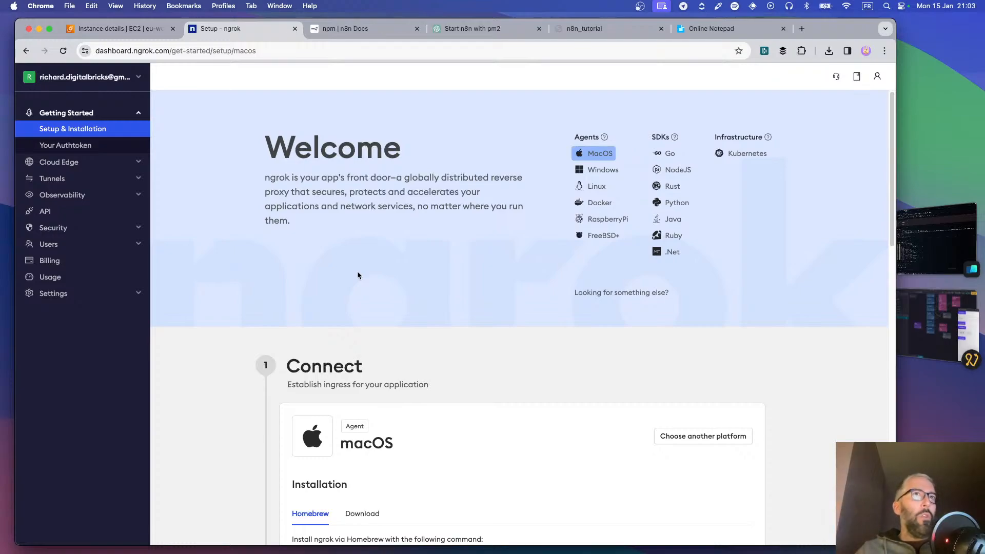
click(924, 321)
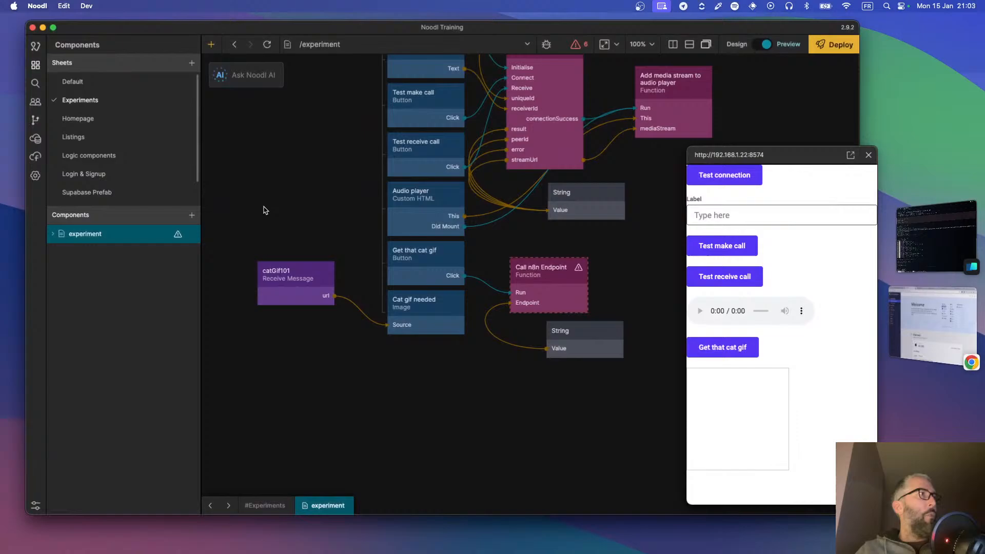
Open the receiveResponse graph from the Cloud Functions list, pan across it, then bring up Launchpad.
click(35, 156)
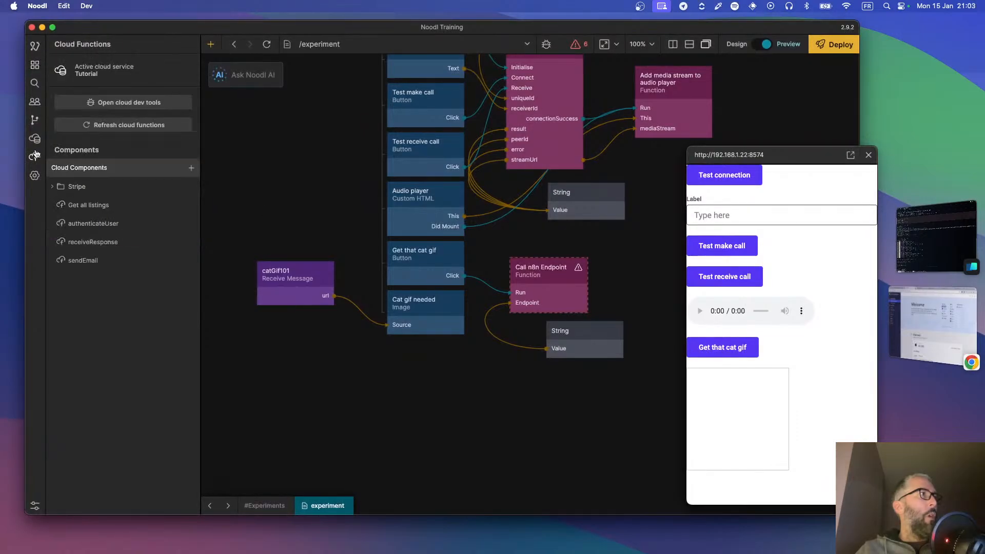
click(106, 245)
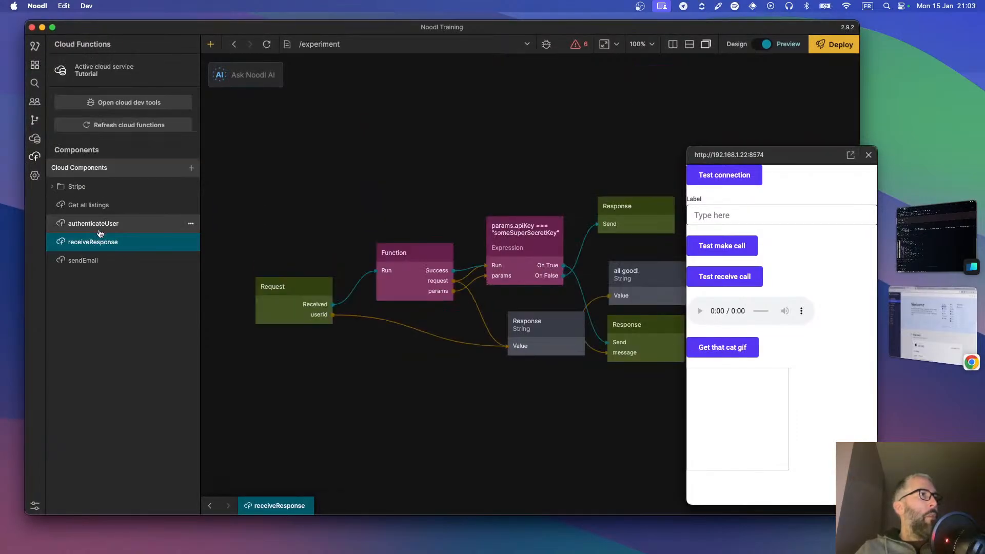
scroll(604, 385, right, 1)
scroll(604, 385, right, 4)
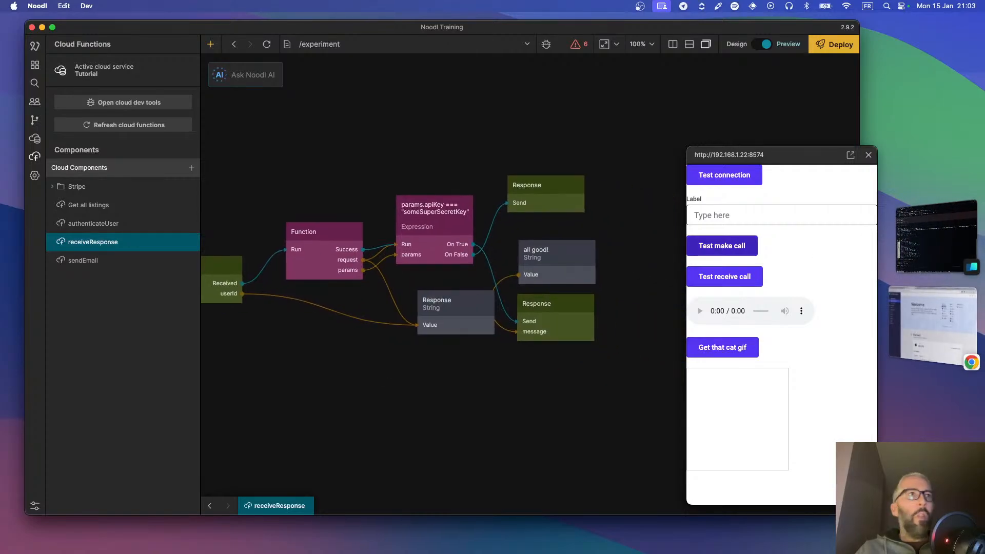
key(F4)
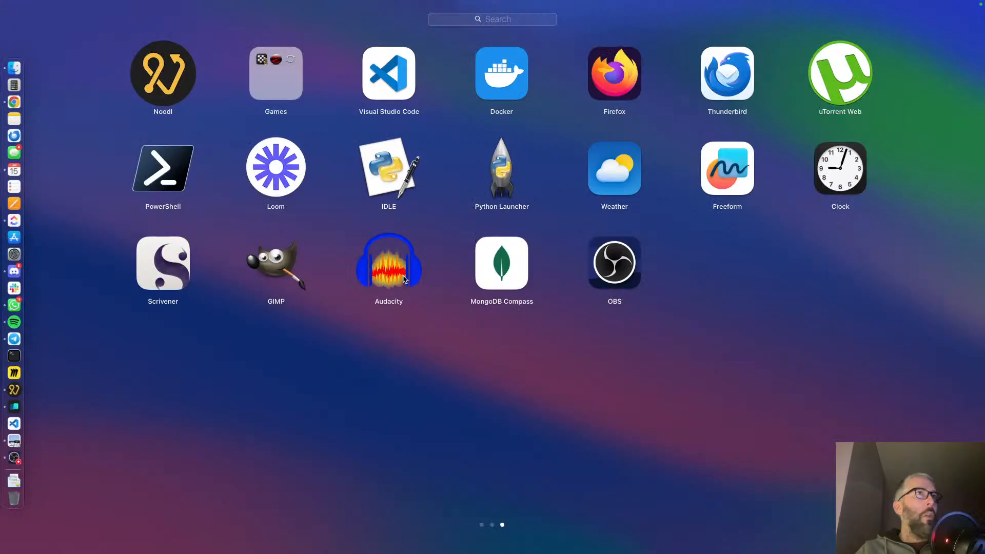
scroll(404, 279, left, 5)
In Postman, inspect the request URL's port 8577, functions path and receiveResponse name.
click(388, 360)
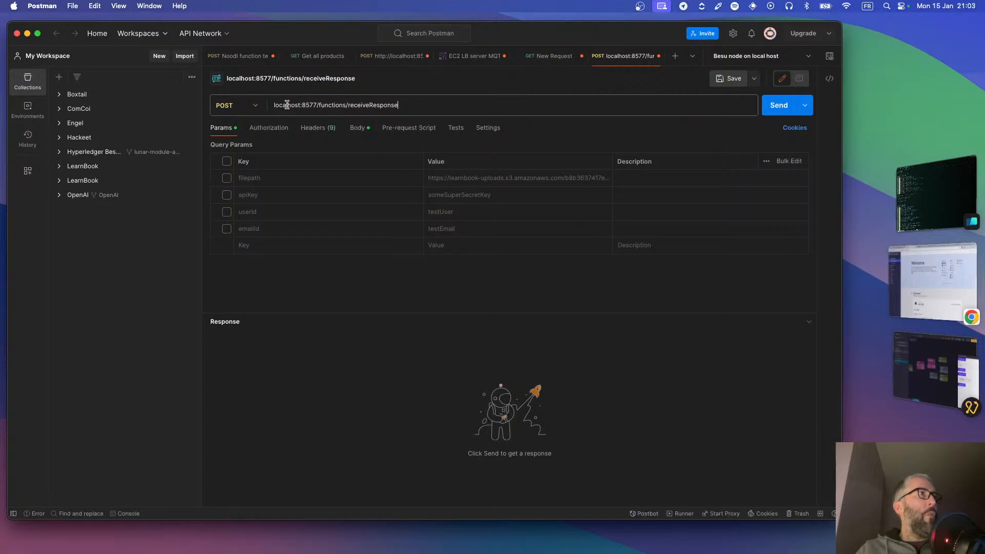
double_click(309, 104)
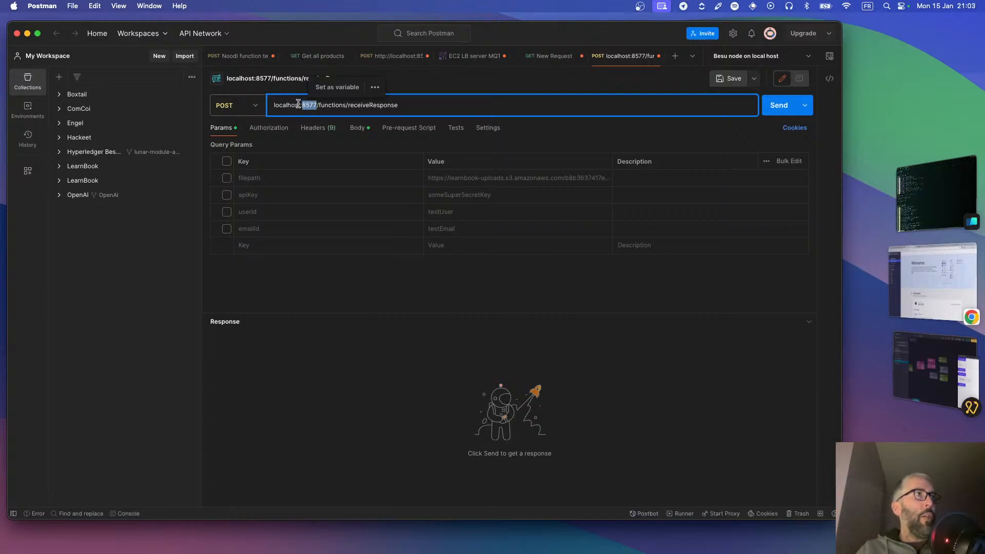
click(466, 111)
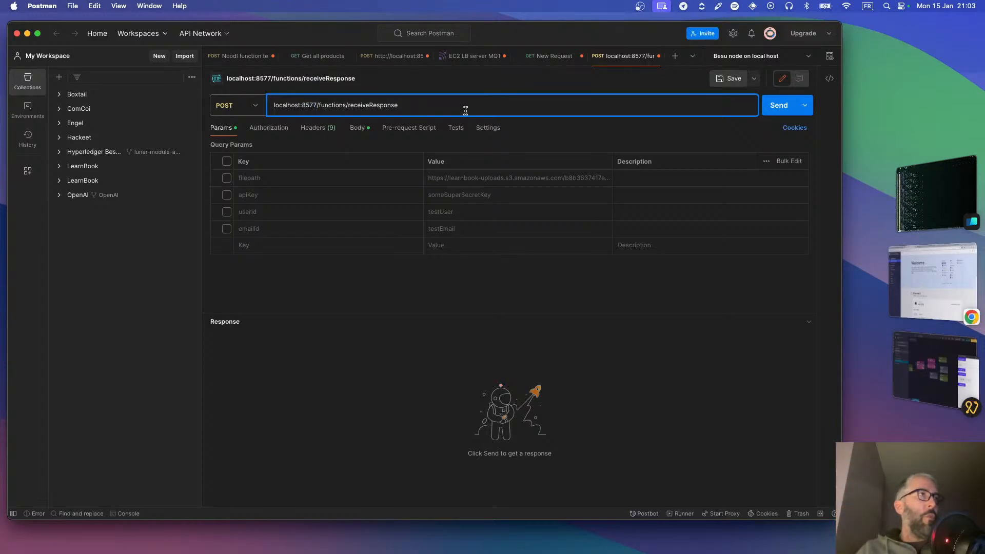
double_click(337, 106)
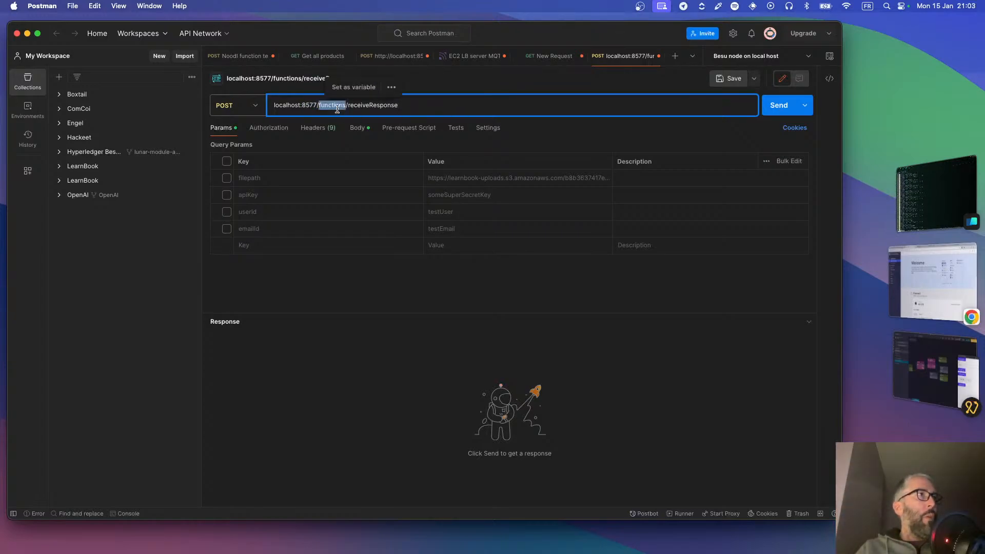
double_click(363, 105)
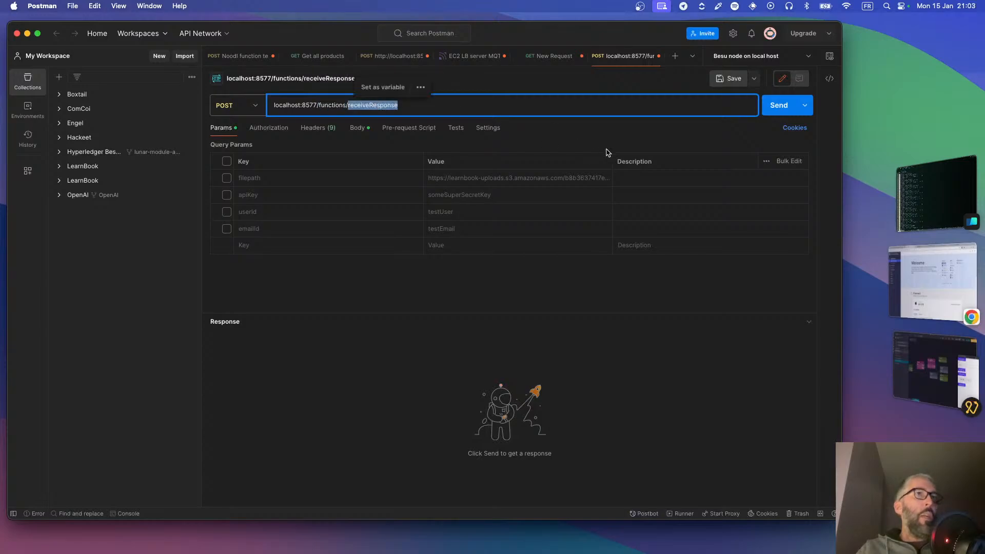
click(945, 384)
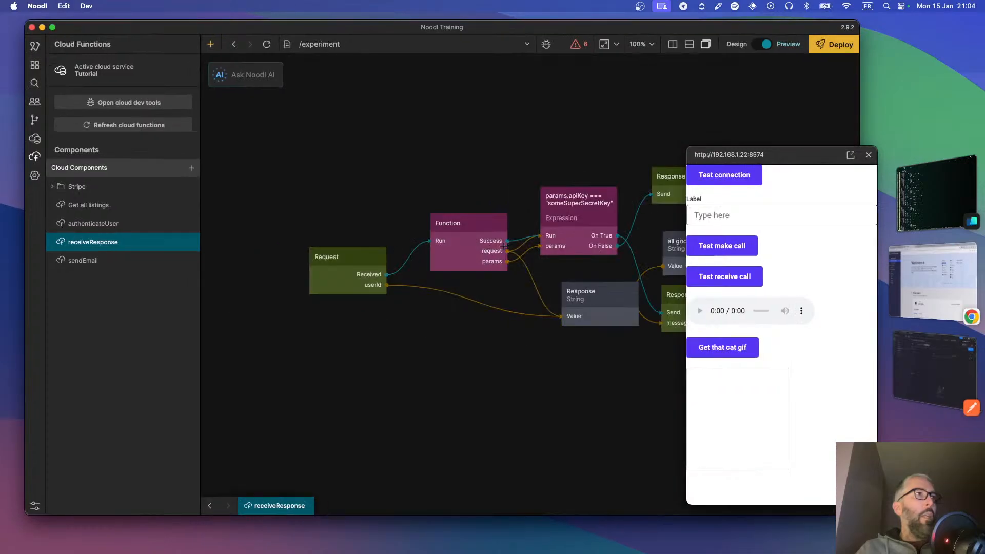
View and close the Function node's script, then pan around the receiveResponse graph.
double_click(470, 246)
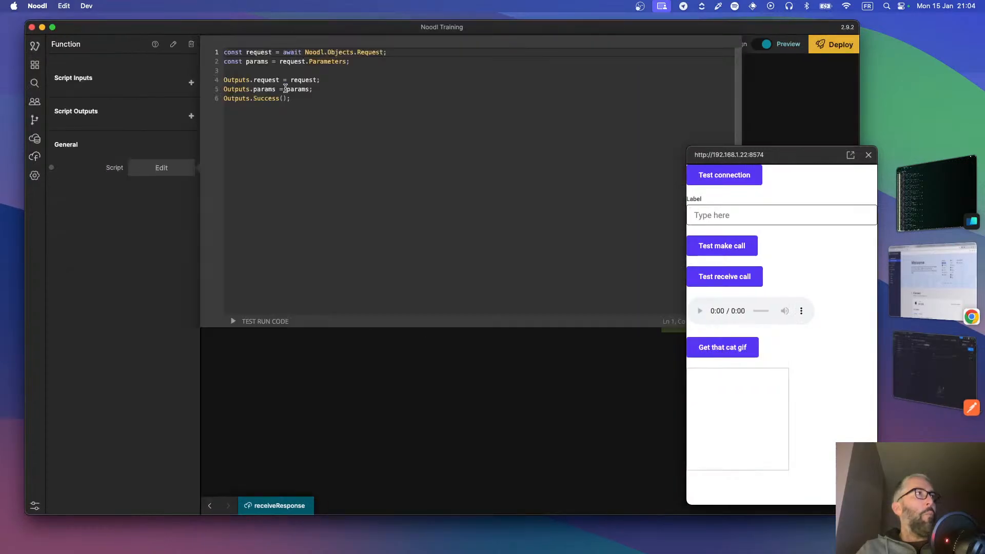
click(491, 381)
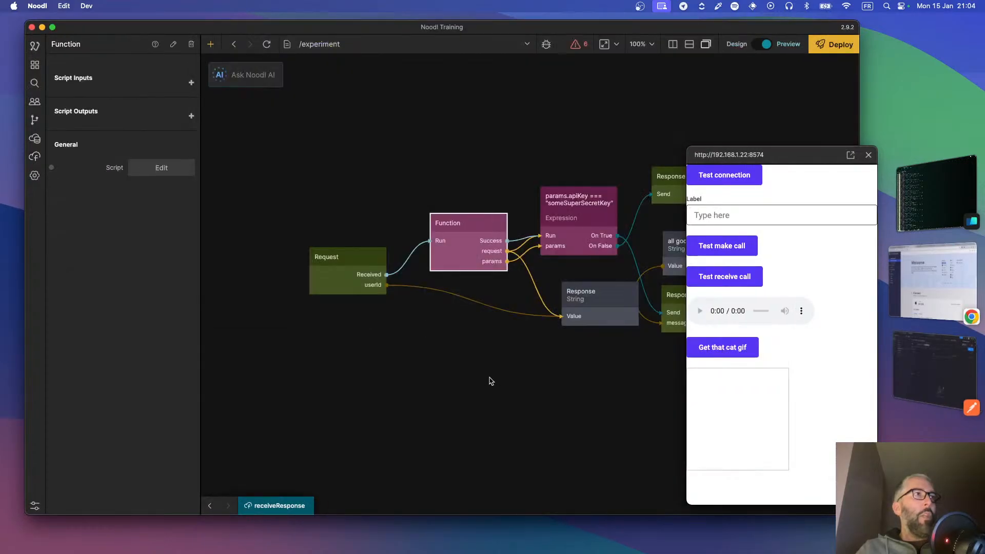
scroll(503, 251, right, 5)
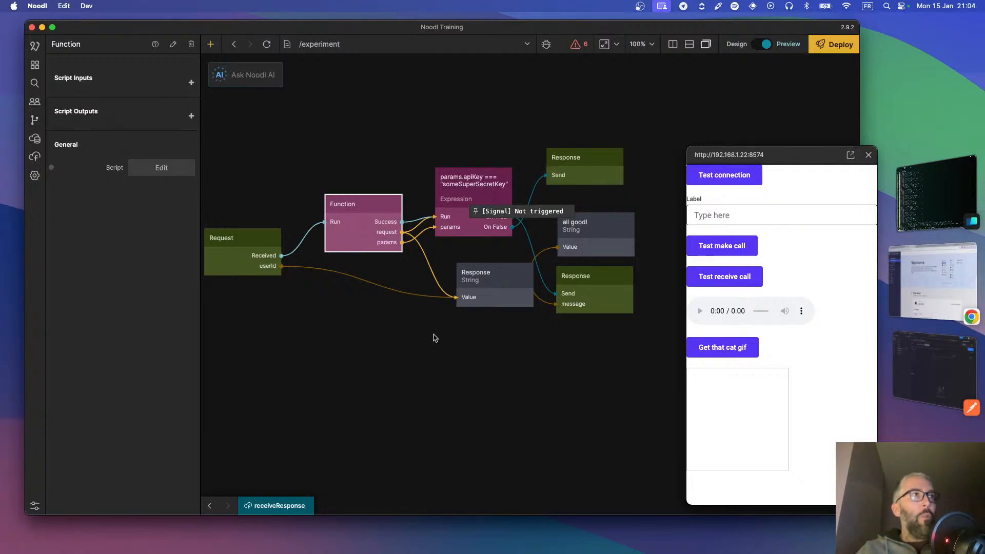
scroll(434, 338, left, 3)
scroll(433, 337, up, 1)
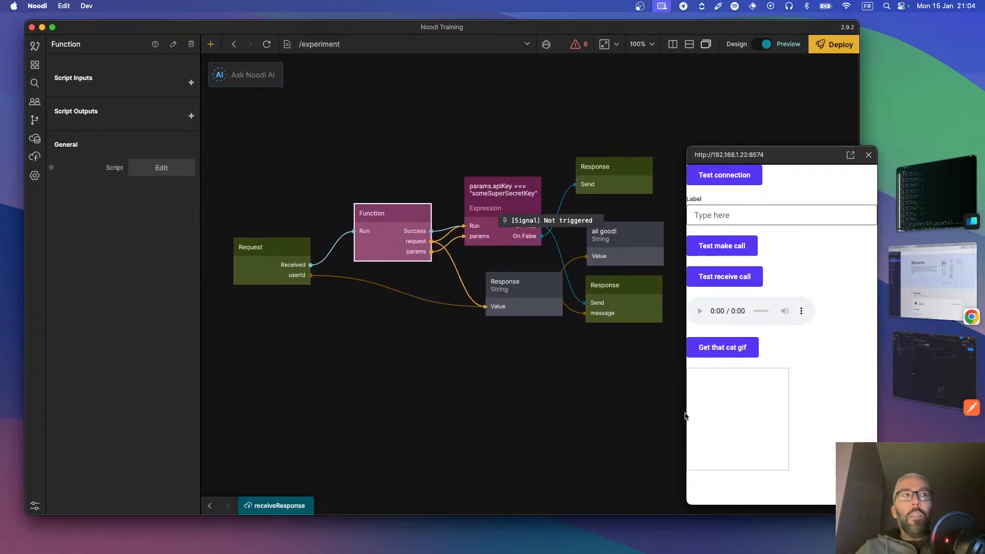
scroll(521, 379, right, 2)
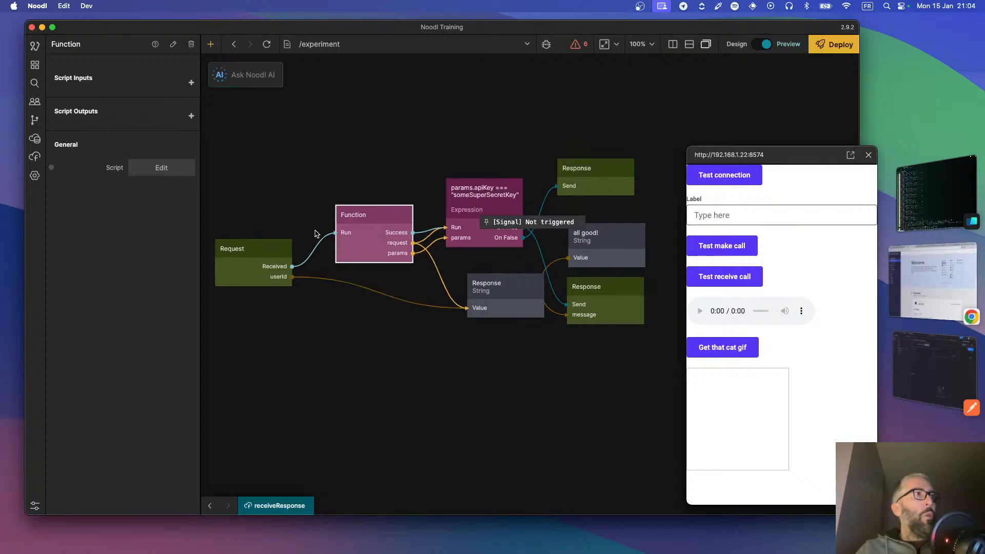
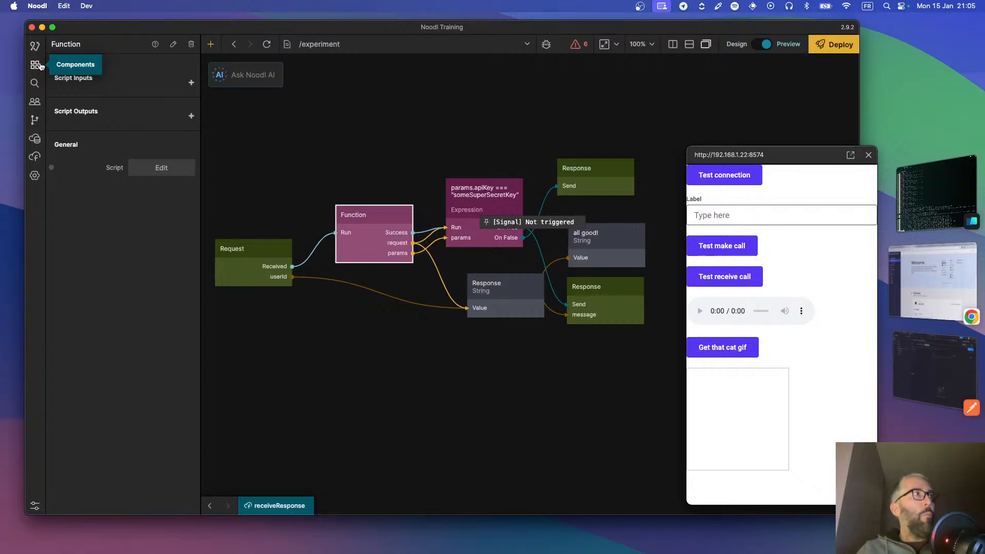
Inspect the catGif101 Receive Message node in the experiment component, then switch to the ngrok setup page in Chrome.
click(36, 66)
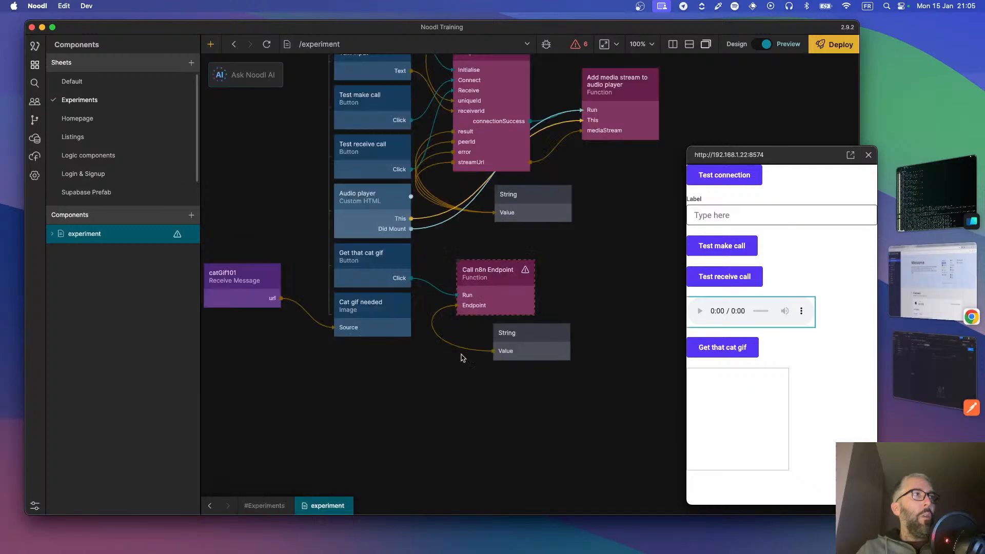
scroll(462, 359, left, 1)
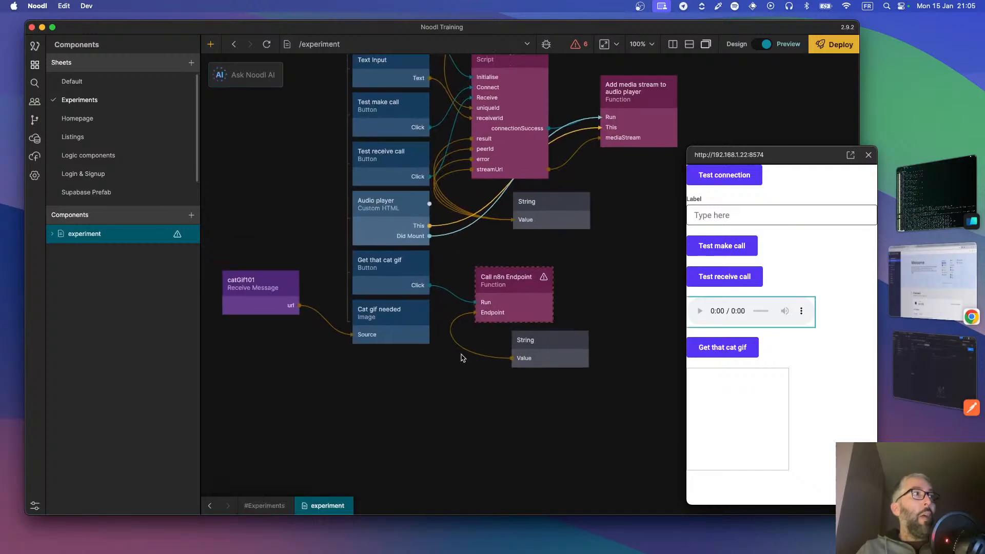
click(241, 312)
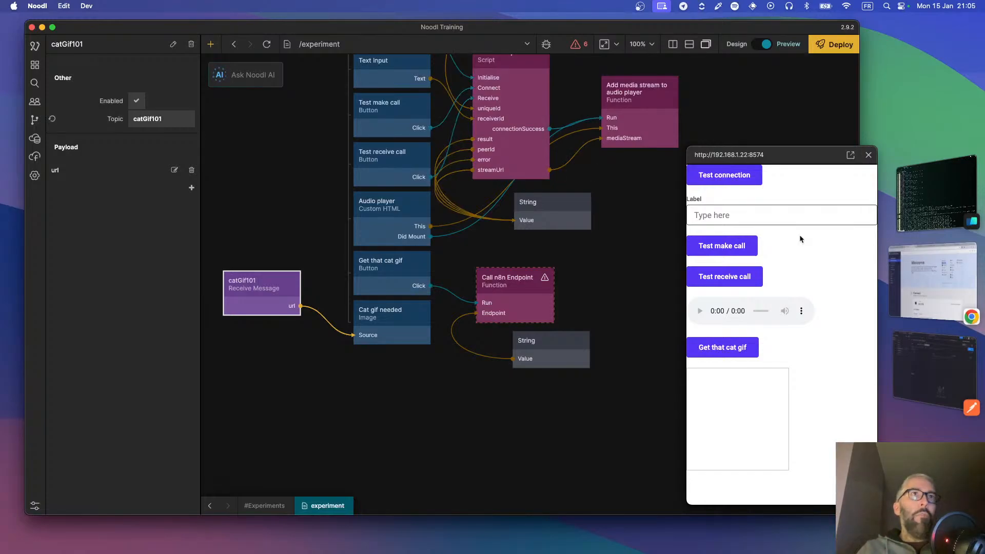
key(super+Tab)
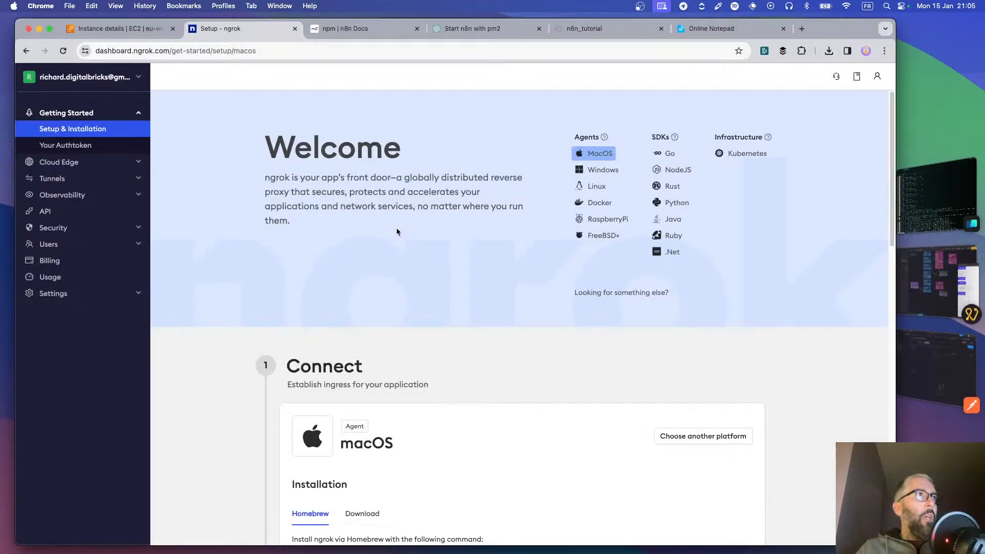
triple_click(405, 191)
click(481, 215)
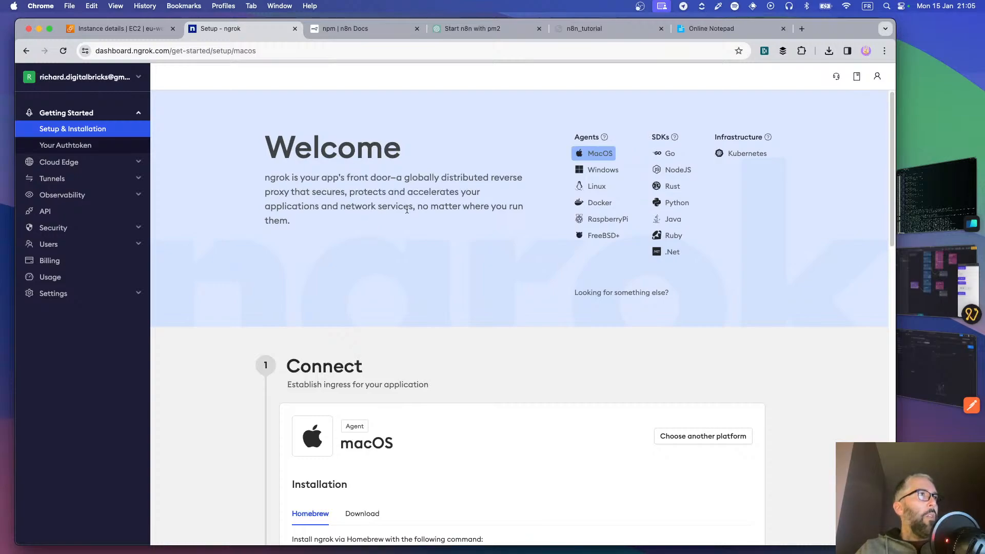
scroll(445, 226, down, 6)
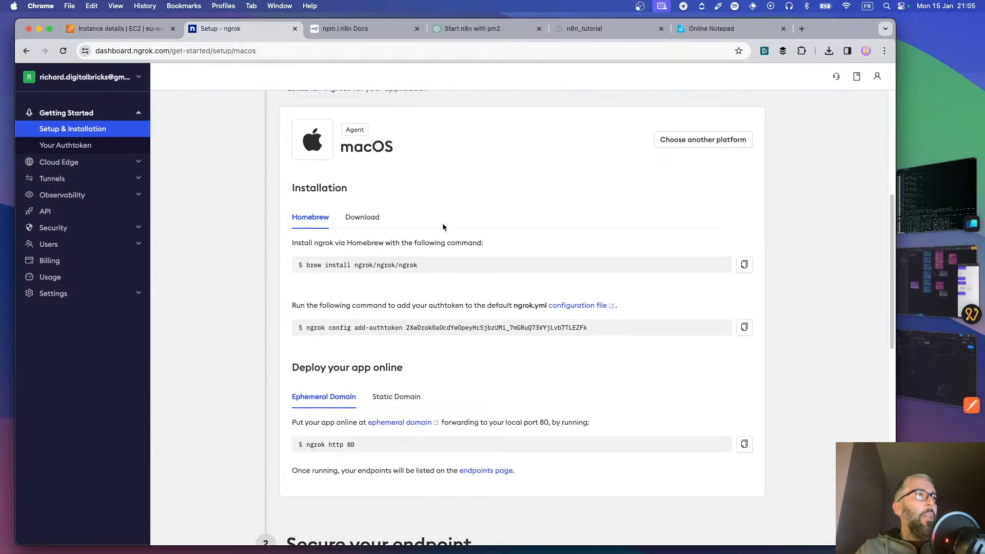
scroll(443, 226, up, 1)
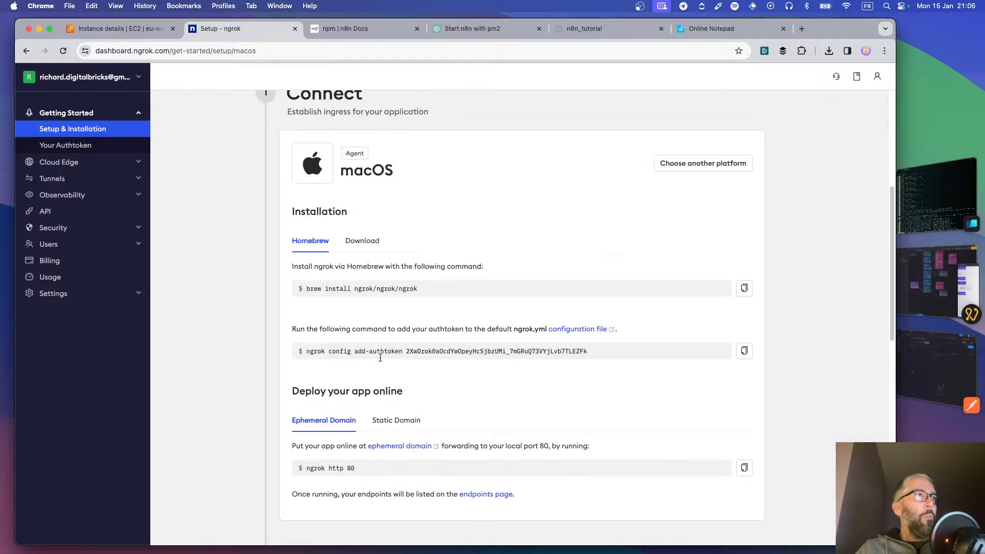
scroll(383, 371, down, 2)
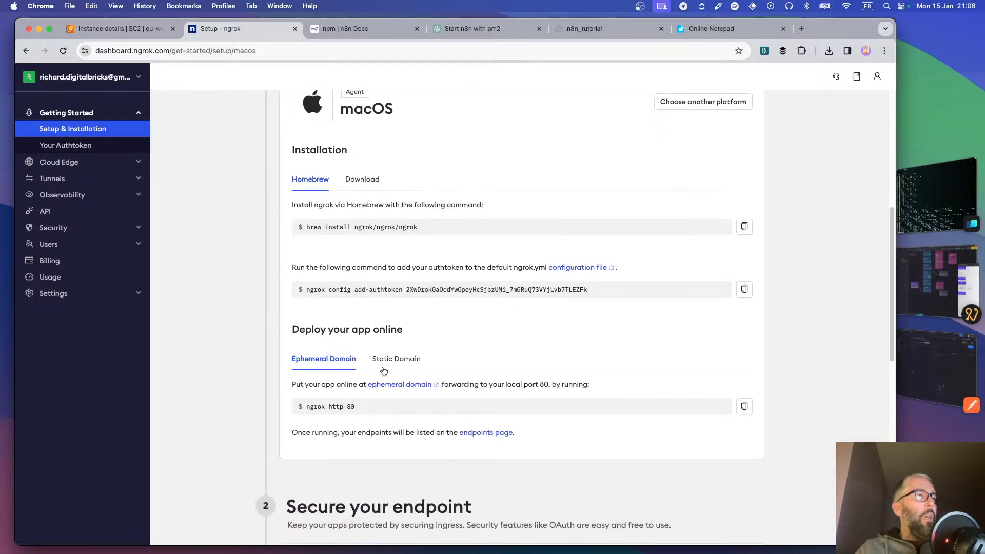
scroll(440, 347, down, 1)
scroll(440, 347, down, 2)
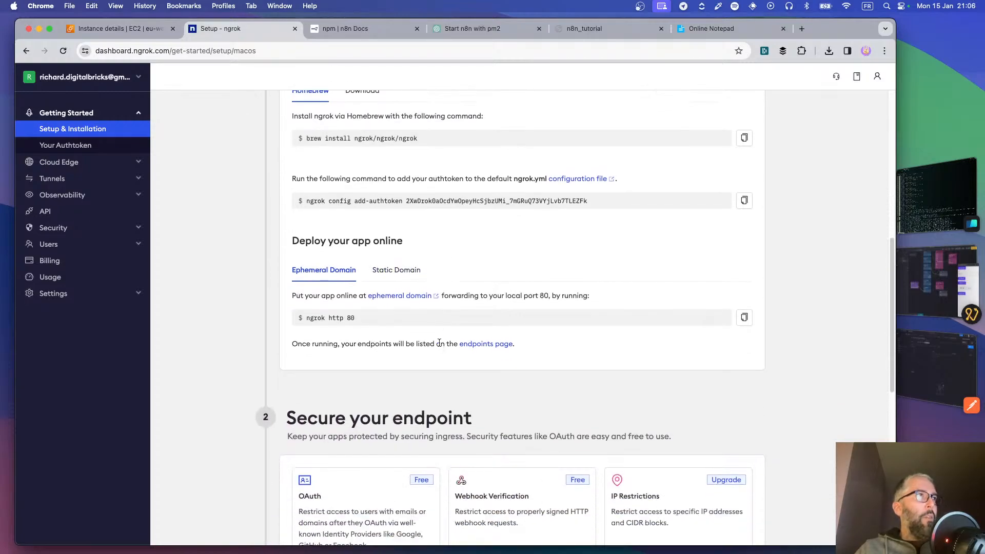
scroll(391, 363, down, 1)
scroll(391, 363, down, 7)
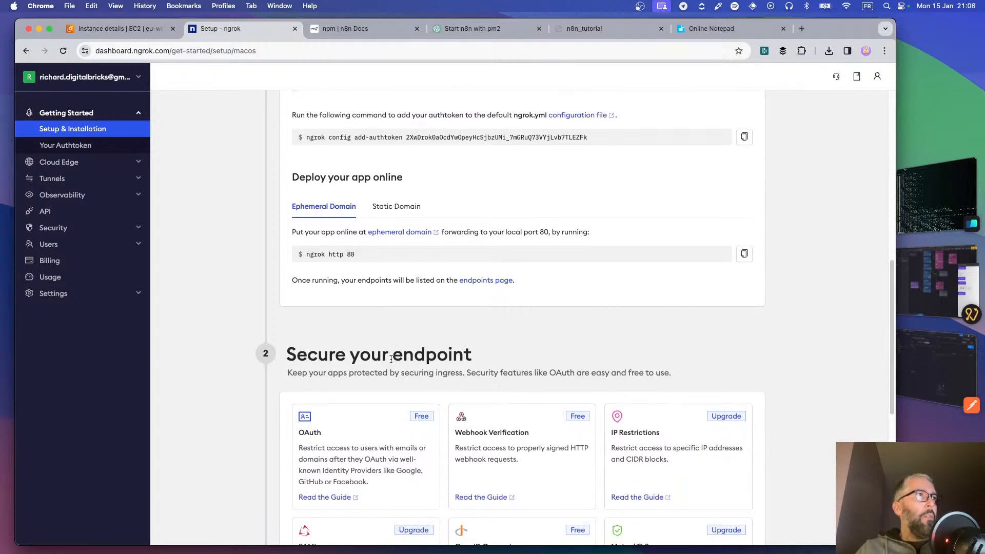
scroll(392, 362, down, 7)
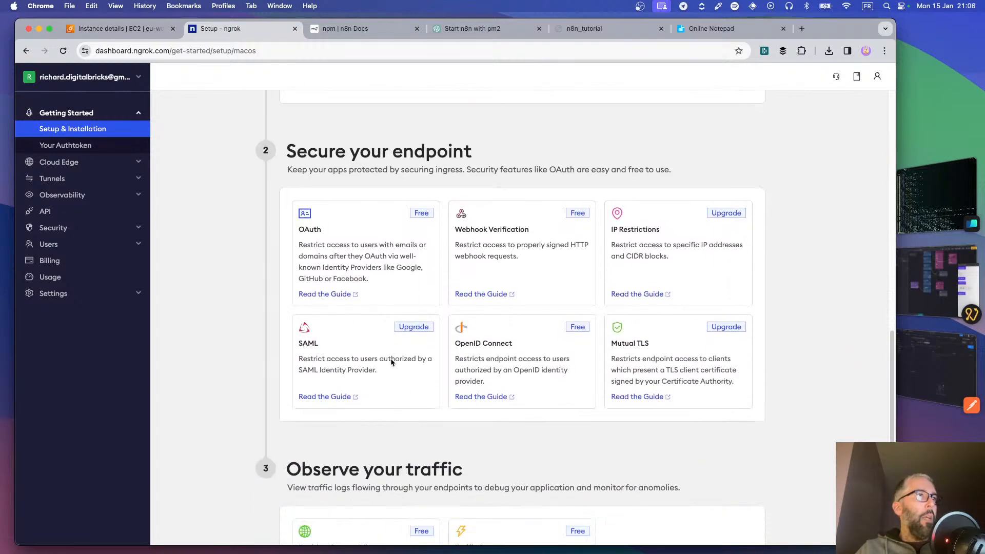
scroll(396, 315, up, 9)
scroll(396, 314, up, 20)
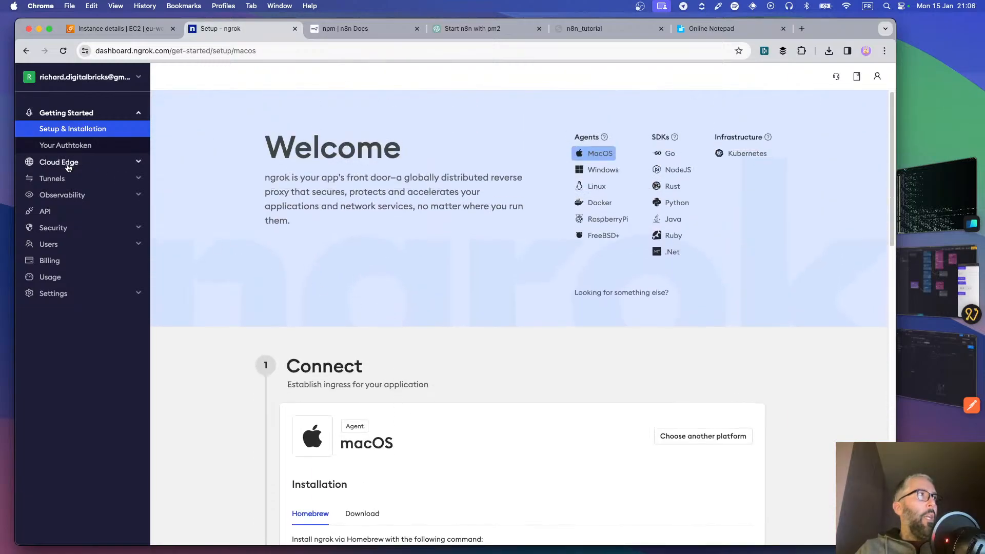
Expand Tunnels and open the Agents page, which shows no sessions online.
click(54, 180)
click(51, 195)
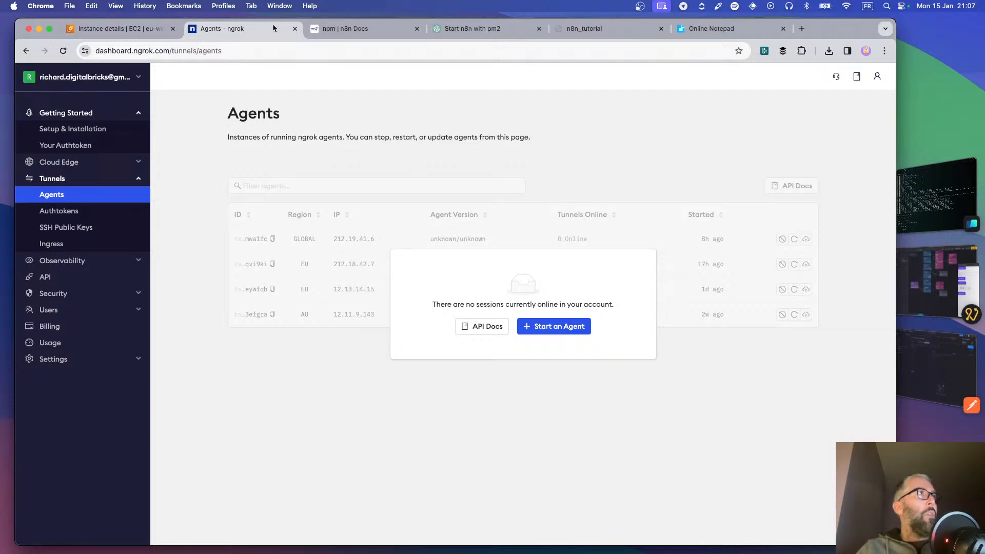
Close the ngrok Agents tab and try running sudo pm2 start n8n on the server.
click(294, 28)
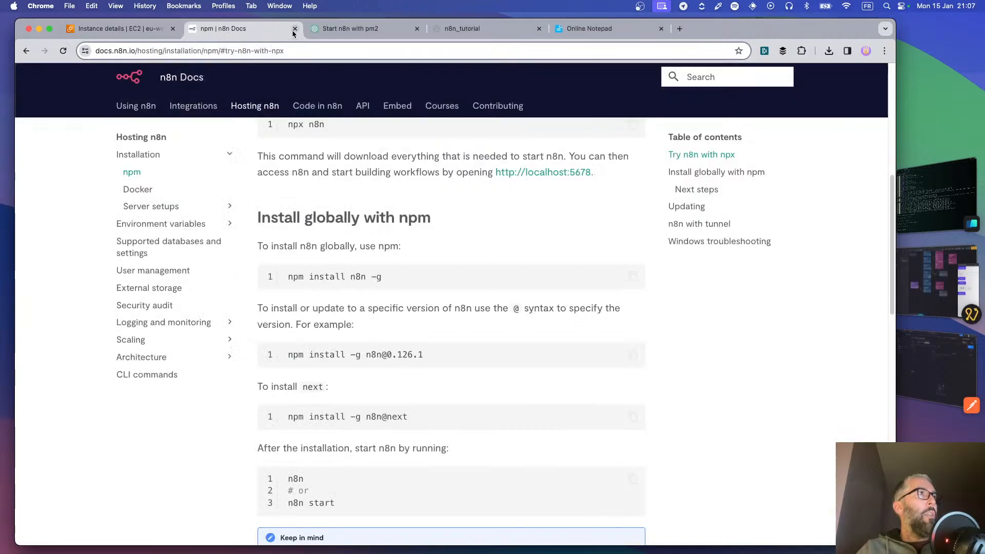
key(super+Tab)
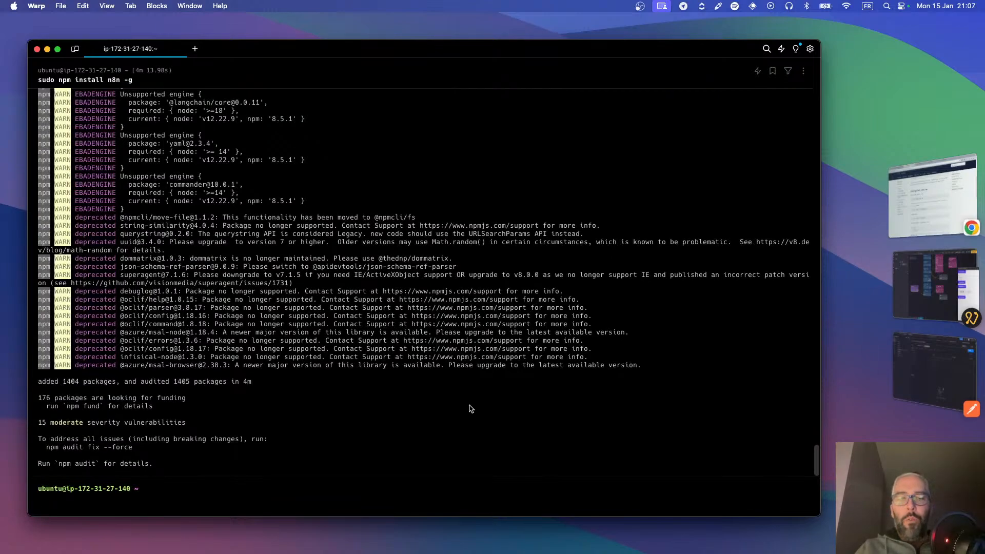
text(pm)
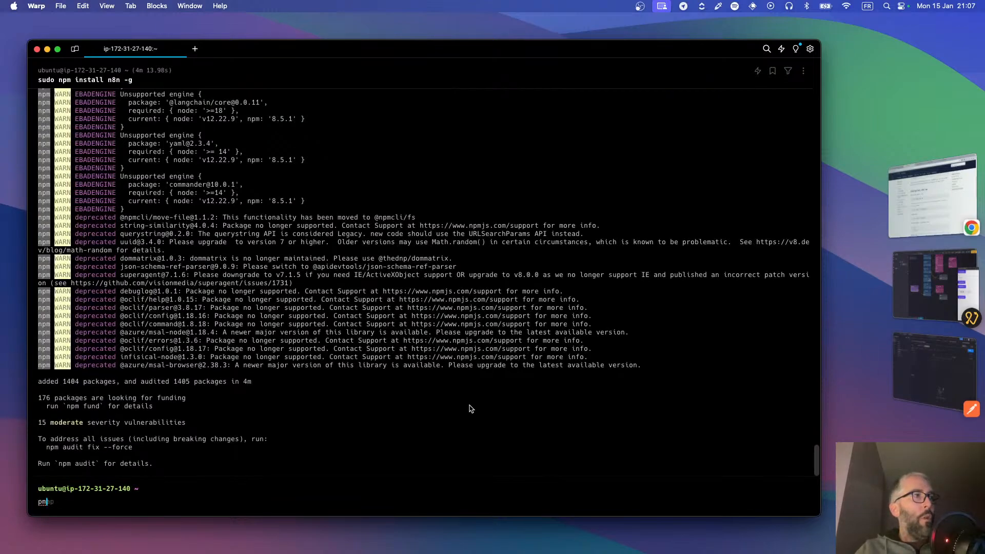
key(BackSpace)
key(BackSpace)
text(sudo pm2 start n8n)
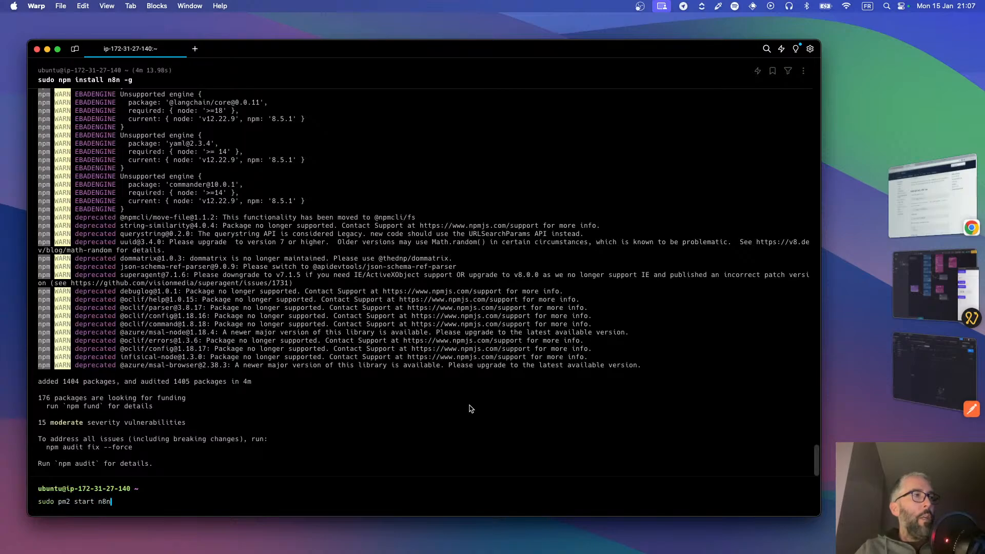
key(Return)
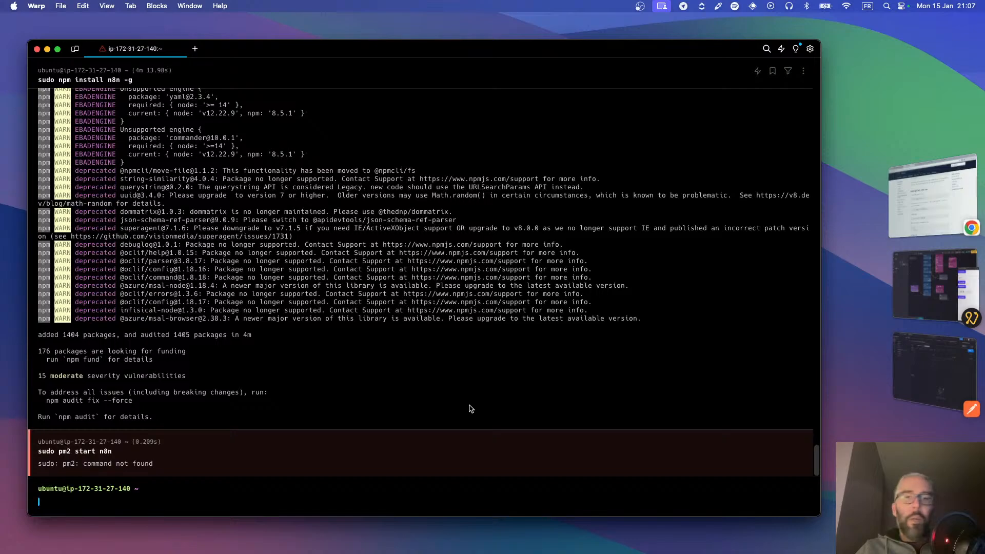
Install pm2, trying apt-get first, then globally with sudo npm install pm2 -g.
text(sudo apt-ge)
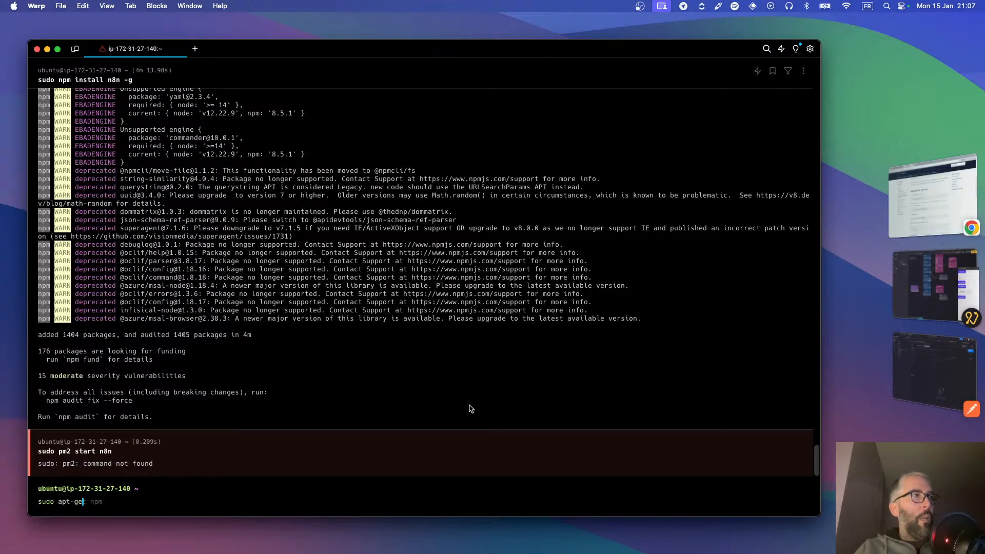
text(t pm2)
key(Return)
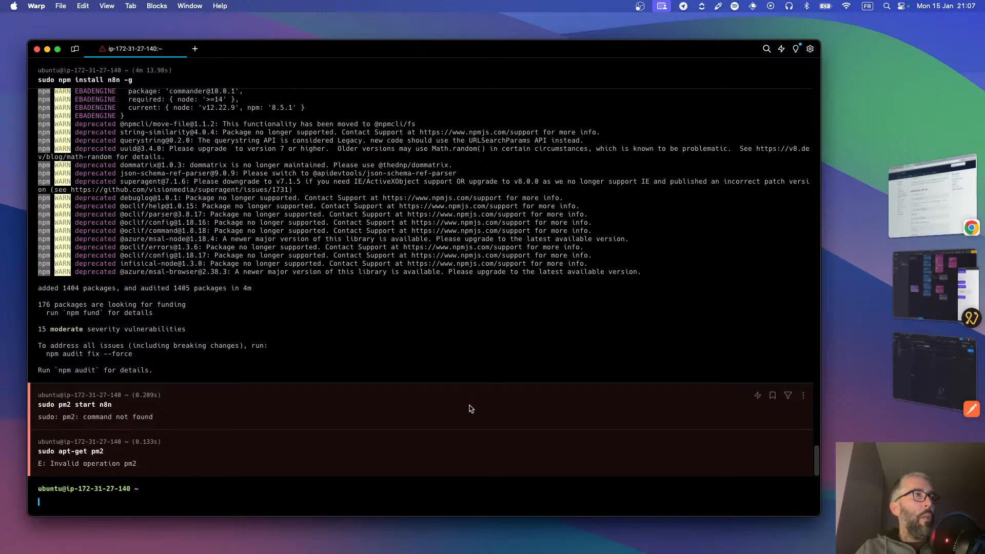
text(sudo n)
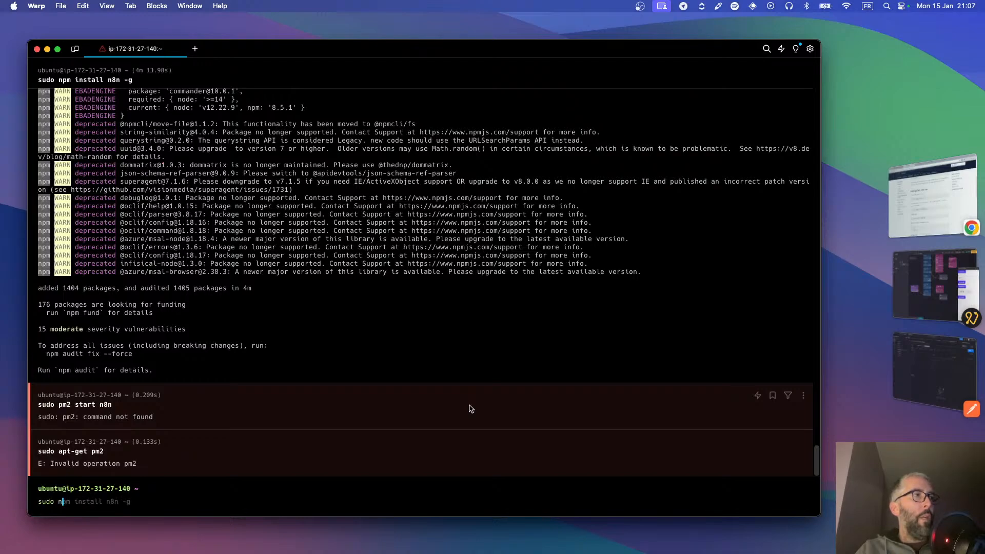
text(pm install pm2 -g)
key(Return)
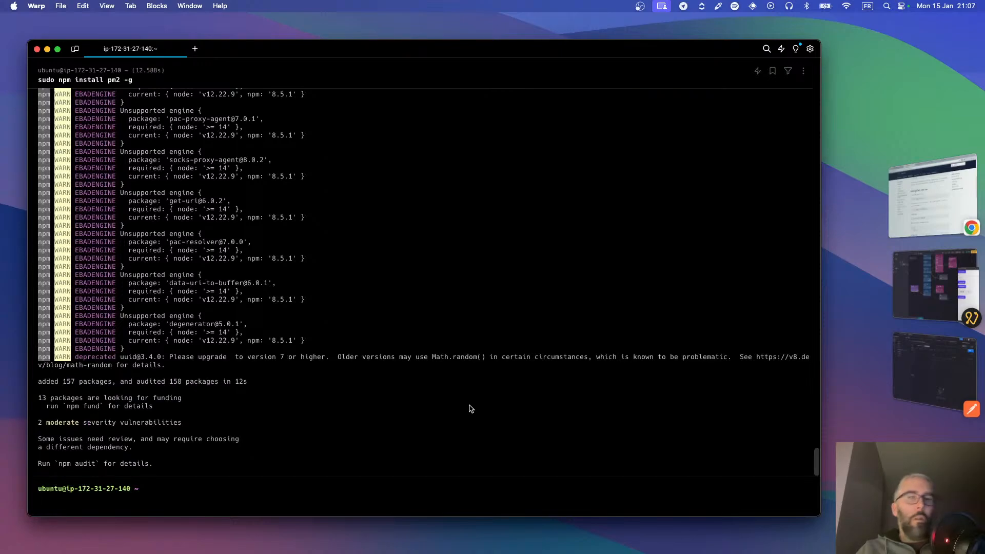
Check the nvm, npm (10.2.4) and Node (v20.11.0) versions on the server.
text(node)
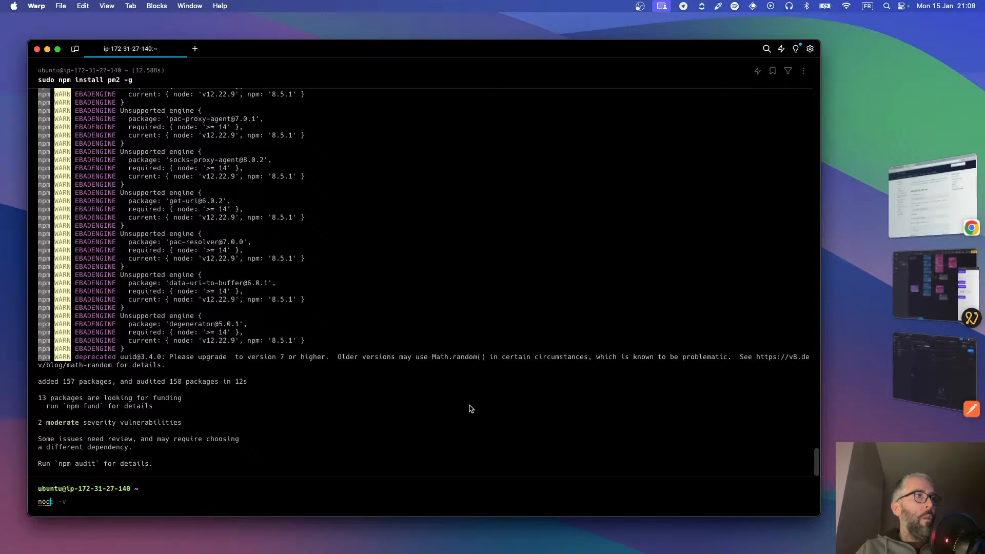
key(BackSpace)
key(BackSpace)
text(vm -v)
key(Return)
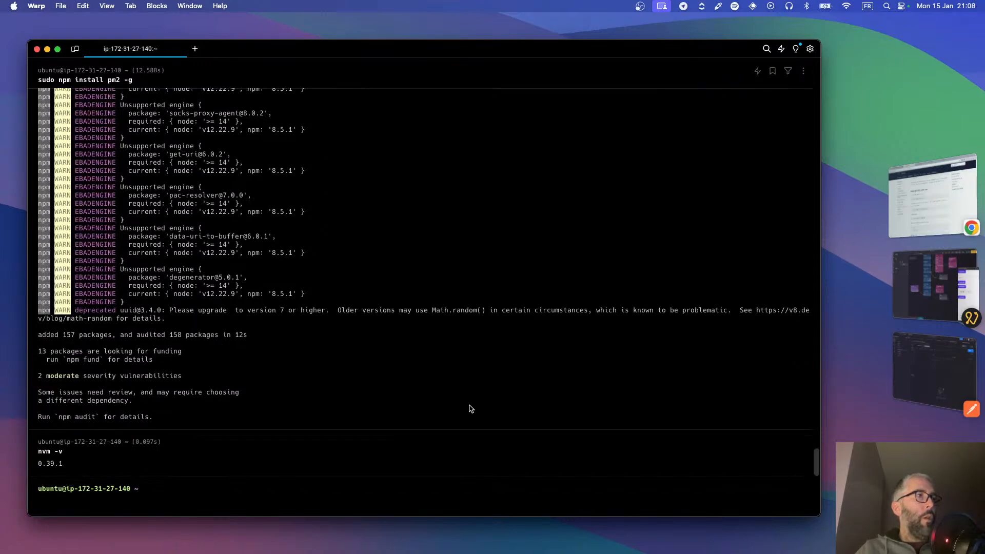
text(npm -v)
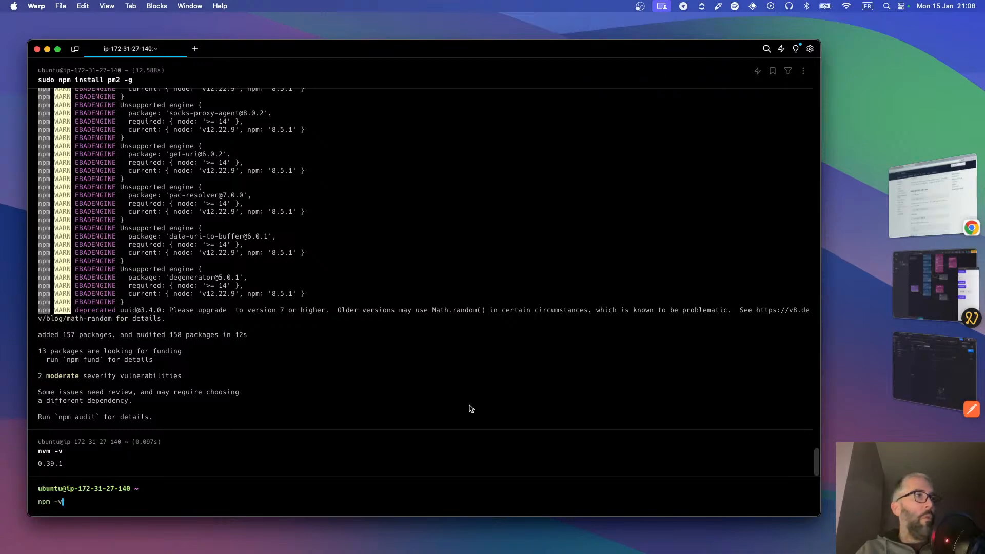
key(Return)
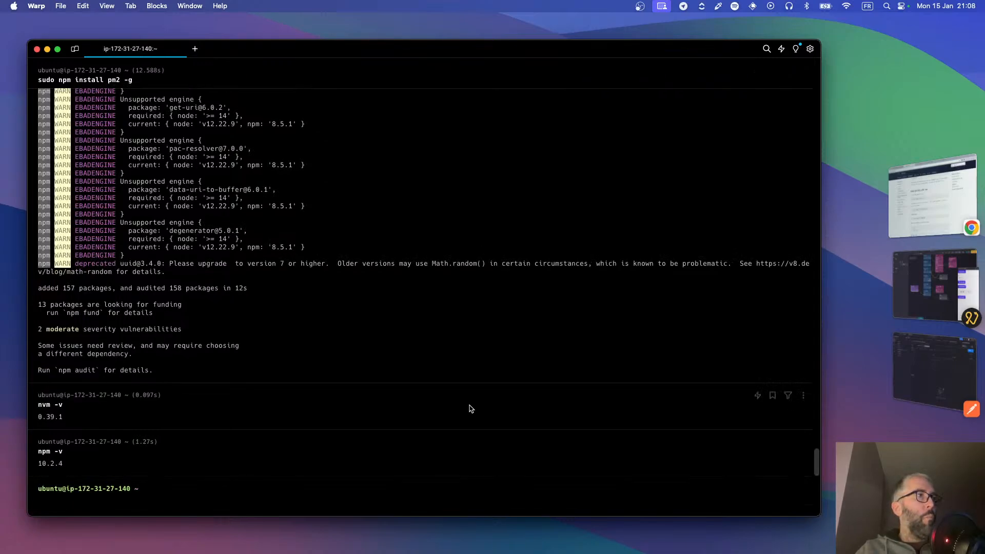
text(node -v)
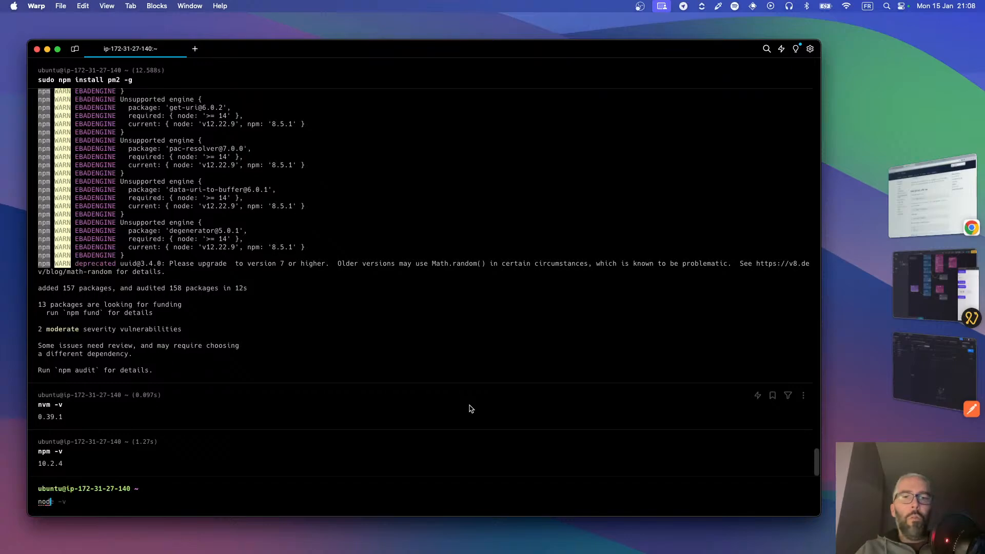
key(Return)
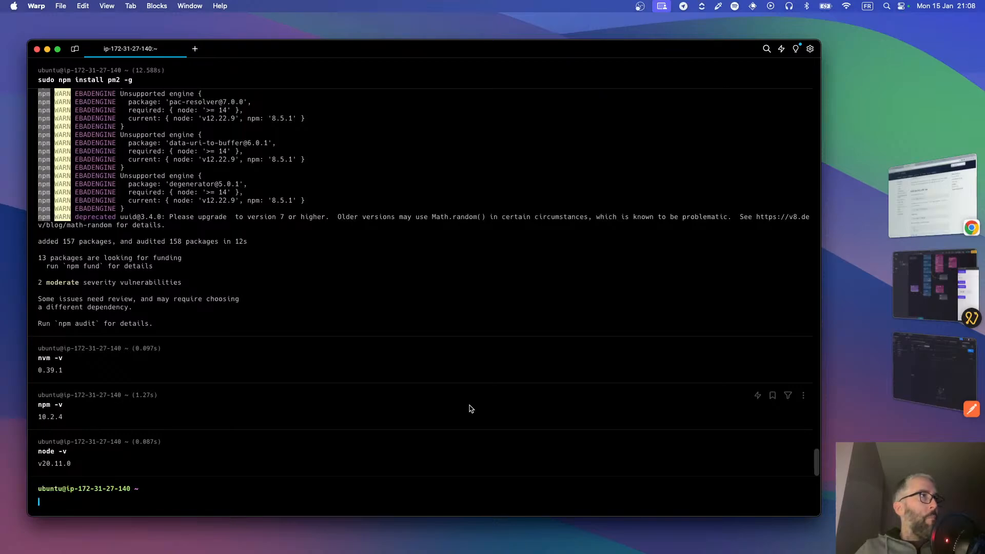
Browse earlier commands in the history, then check the n8n docs for the start command.
text(sudo)
key(BackSpace)
key(BackSpace)
key(BackSpace)
key(BackSpace)
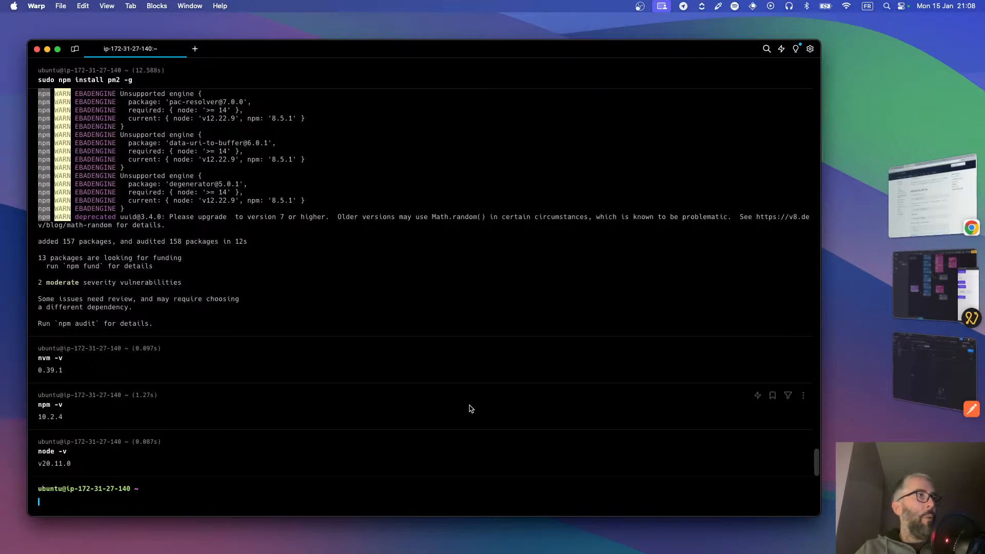
key(Up)
key(Up)
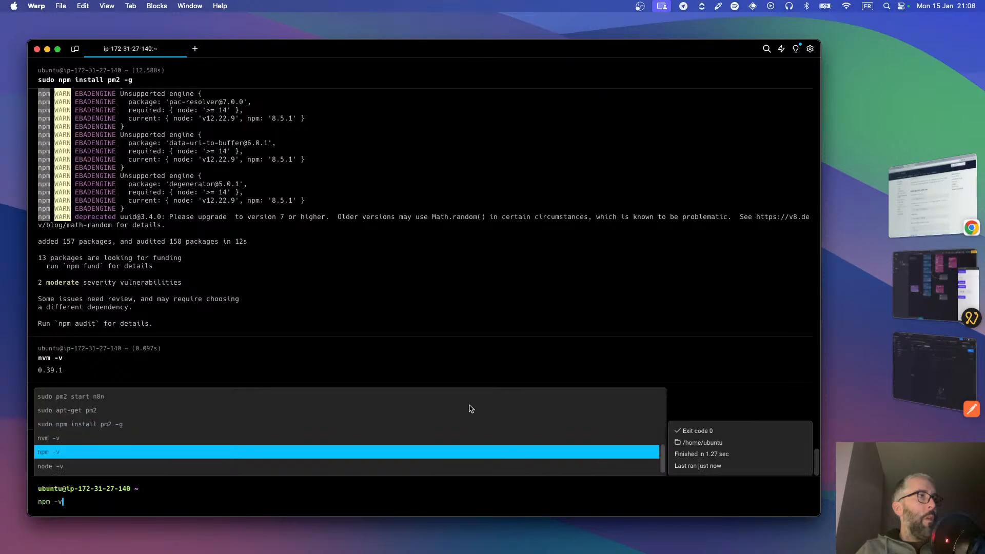
key(Up)
key(Up)
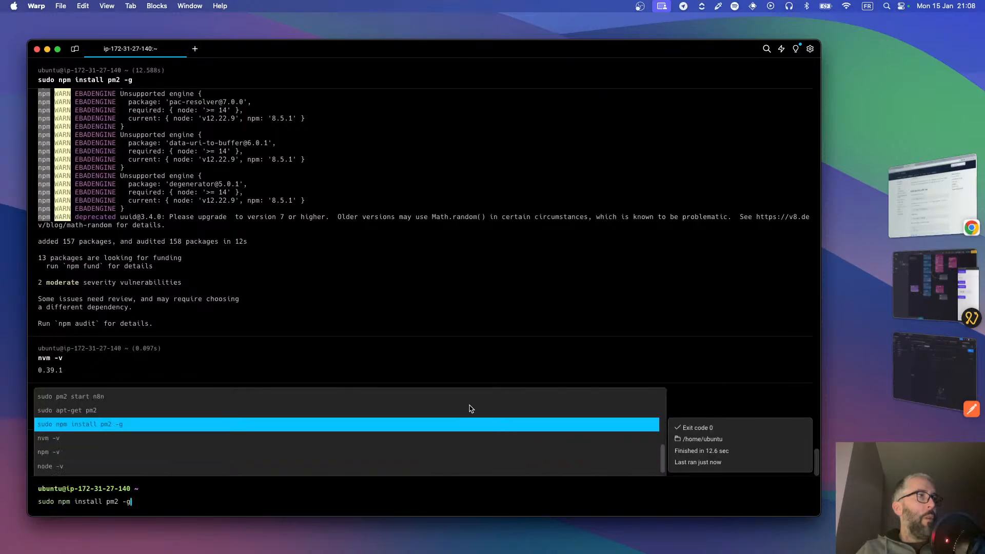
key(Up)
key(Down)
key(Down)
key(Down)
key(Escape)
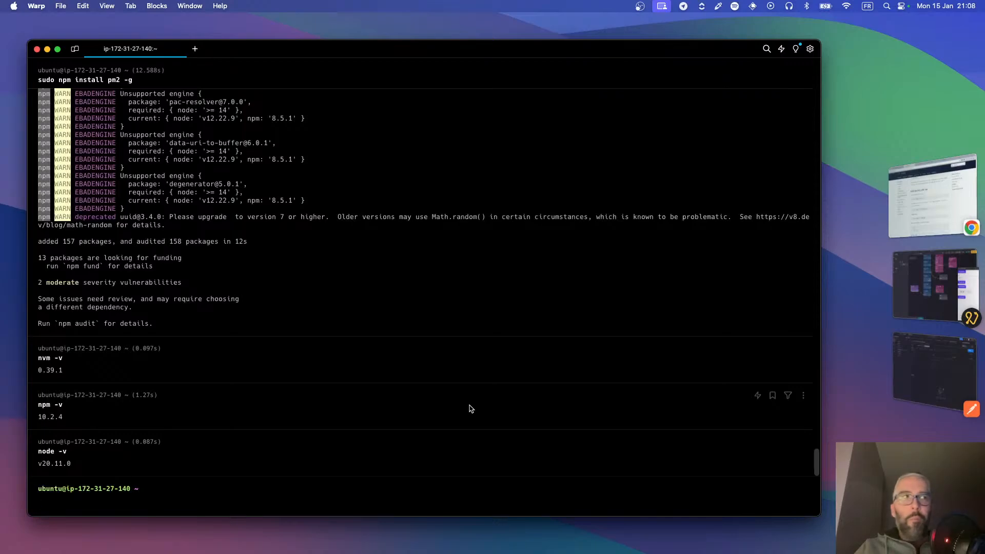
key(super+Tab)
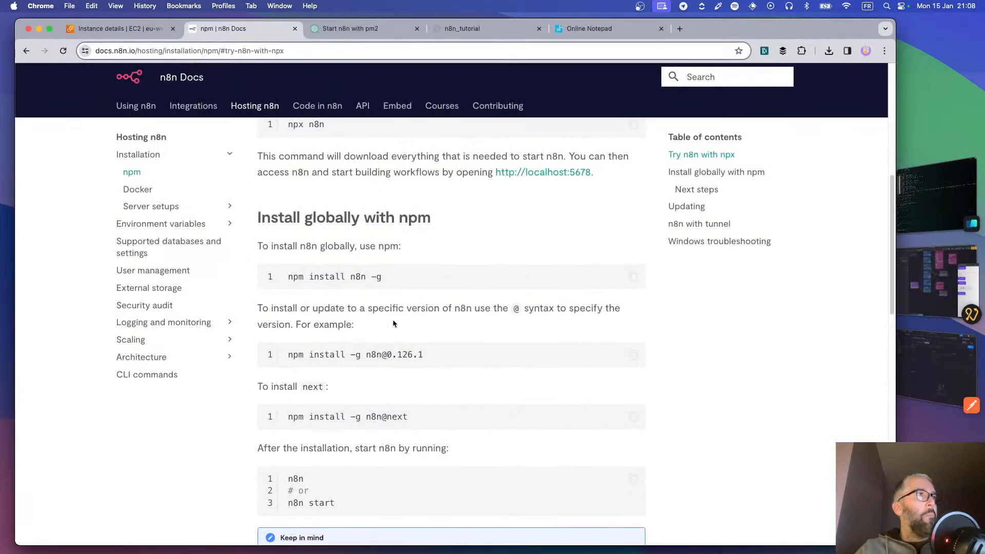
key(super+Tab)
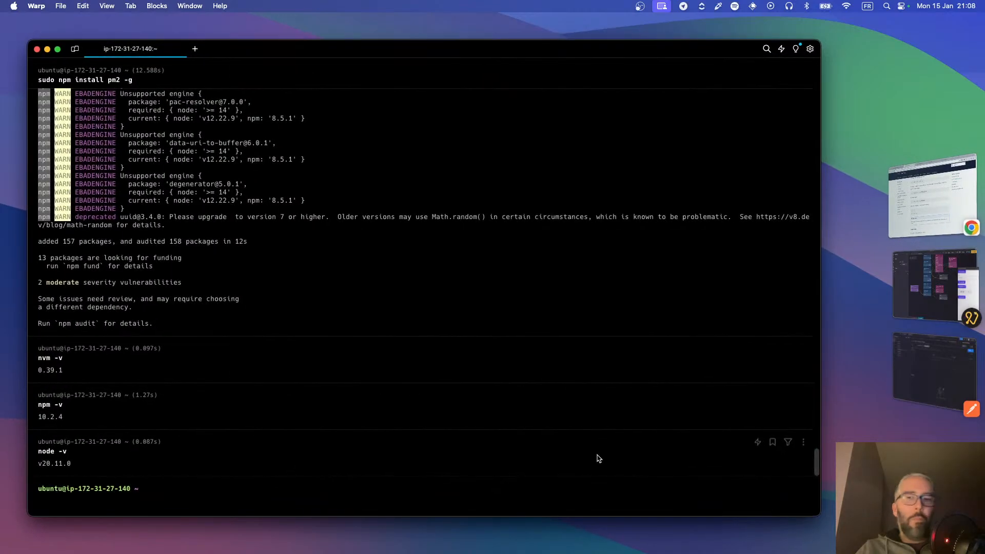
Run n8n start until the editor is available at localhost:5678, then bring the n8n docs forward.
text(n8n start)
key(Return)
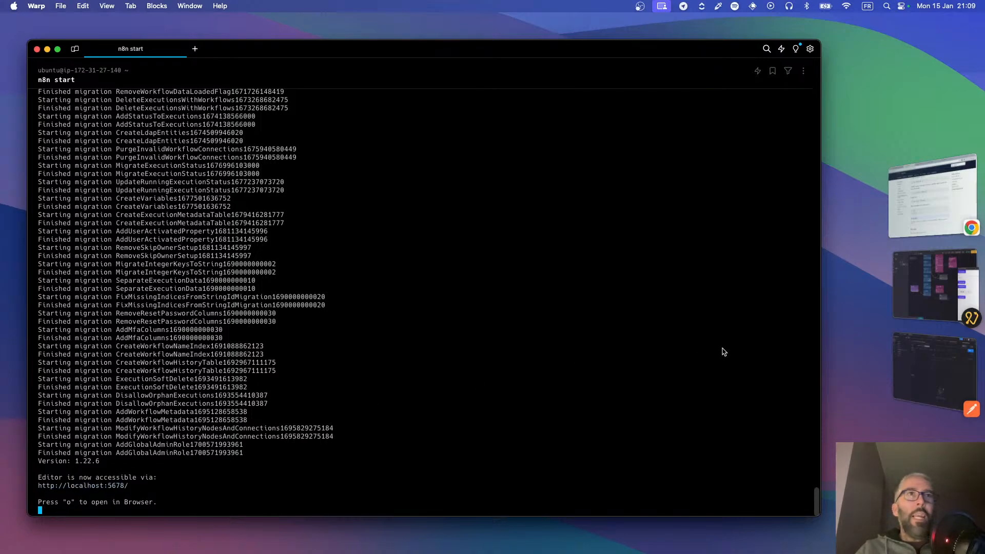
click(914, 201)
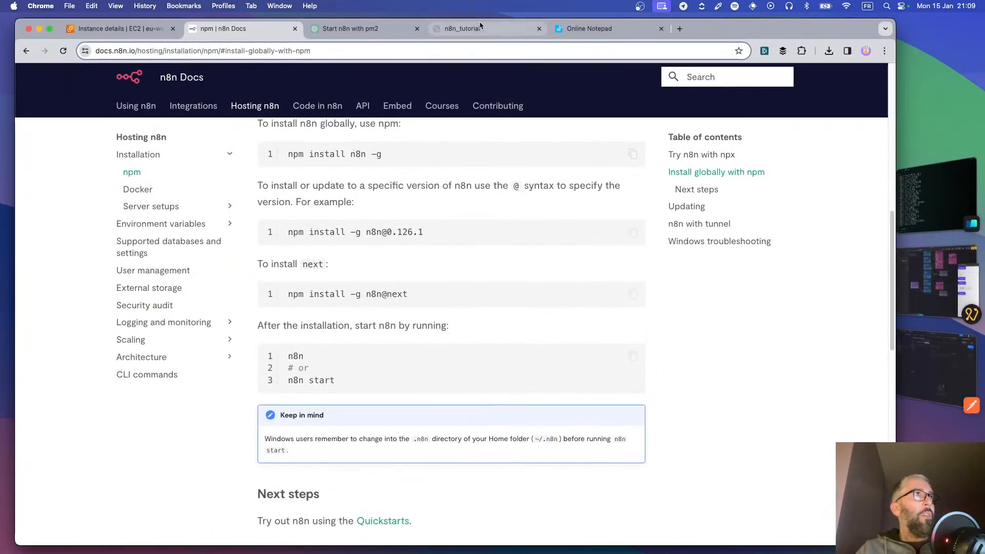
Copy the instance's Public IPv4 DNS and load it on port 5678 in a new tab.
click(118, 28)
click(398, 168)
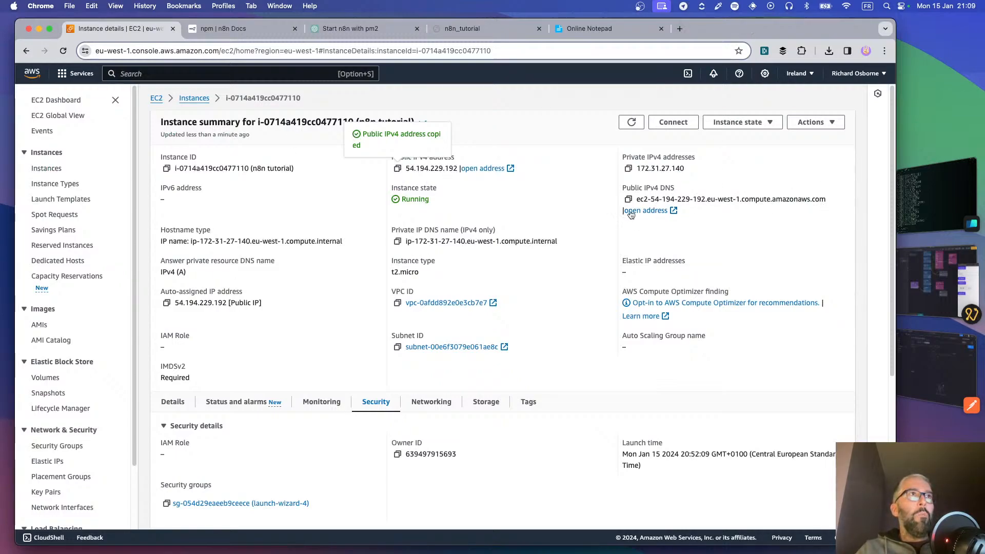
triple_click(674, 198)
click(708, 201)
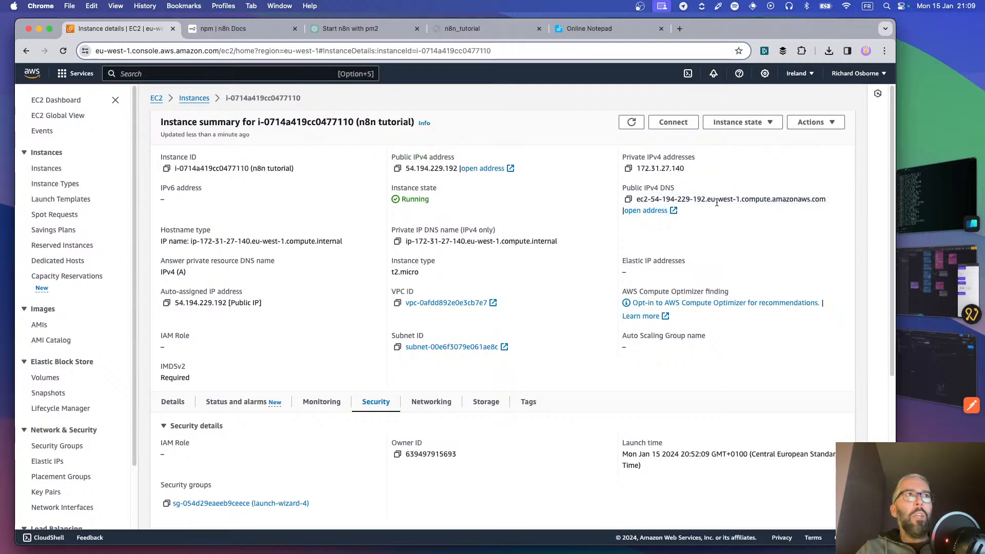
click(629, 200)
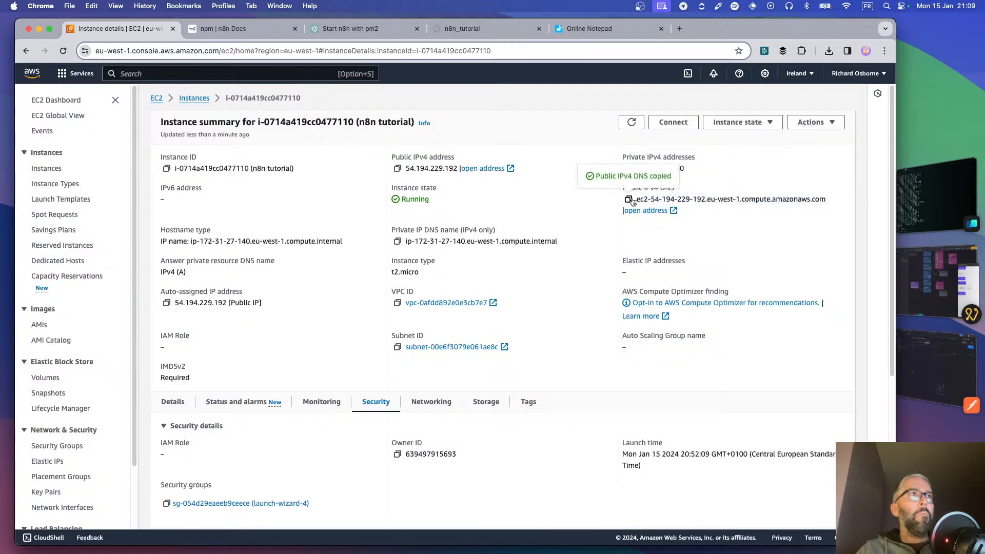
click(680, 29)
key(super+v)
key(Return)
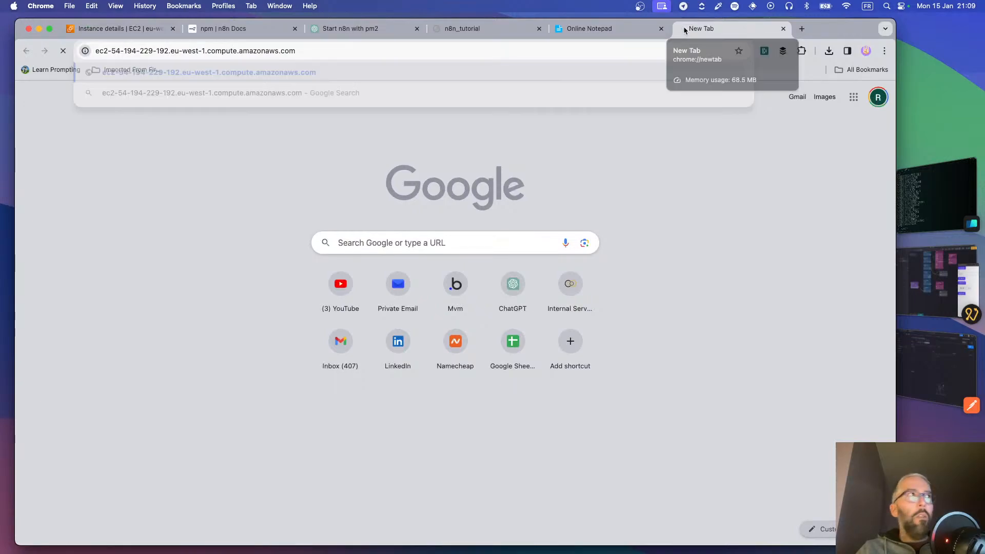
click(485, 60)
click(486, 60)
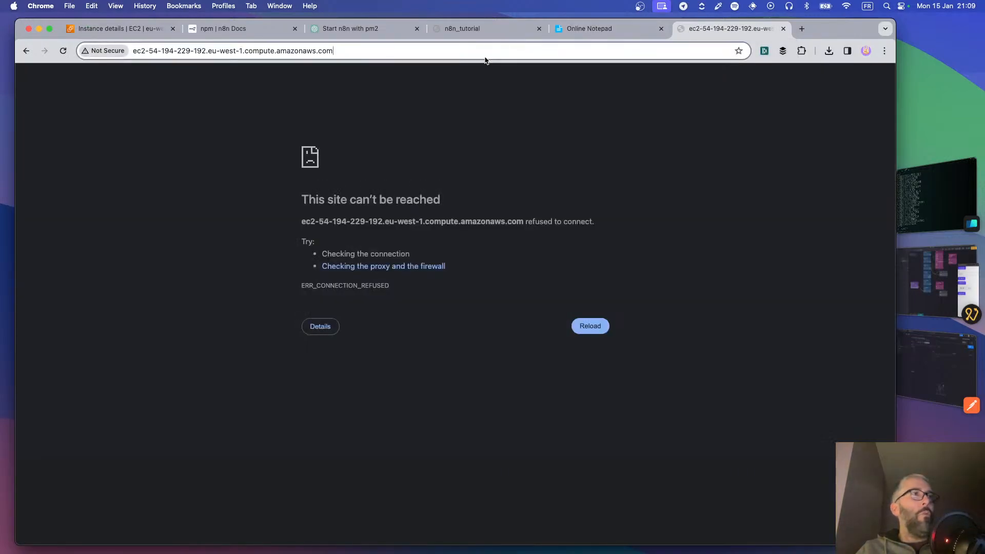
text(:5678)
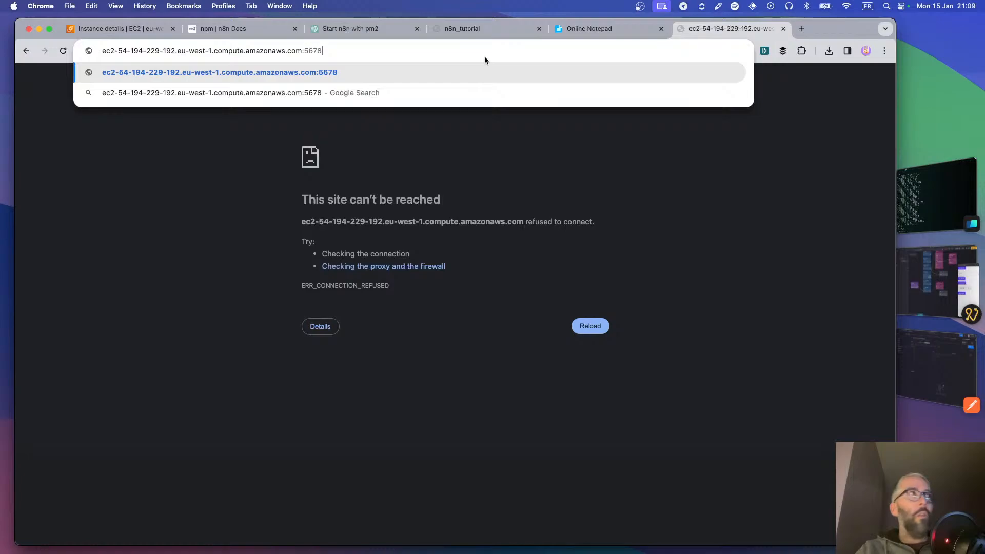
key(Return)
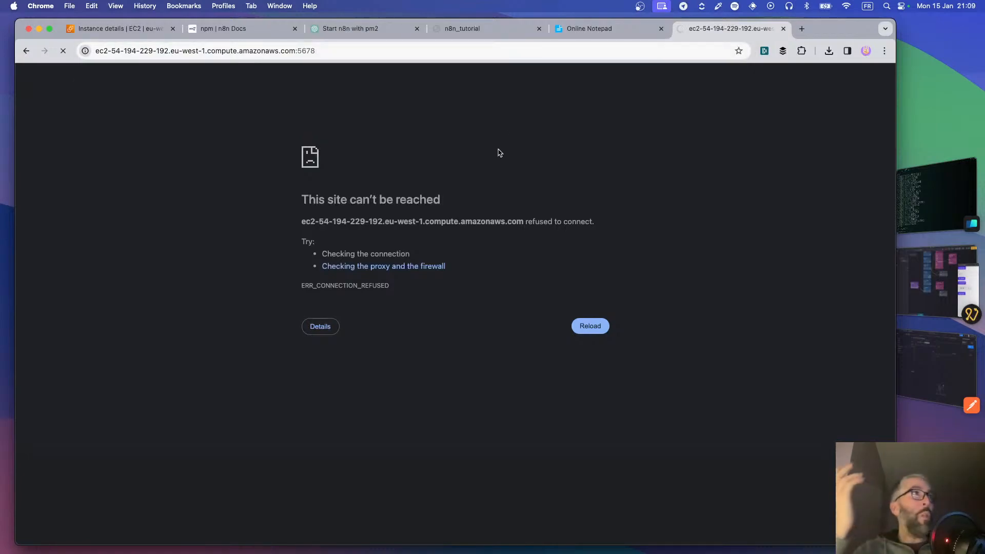
Open the instance's launch-wizard-4 security group from the EC2 instance page.
click(122, 27)
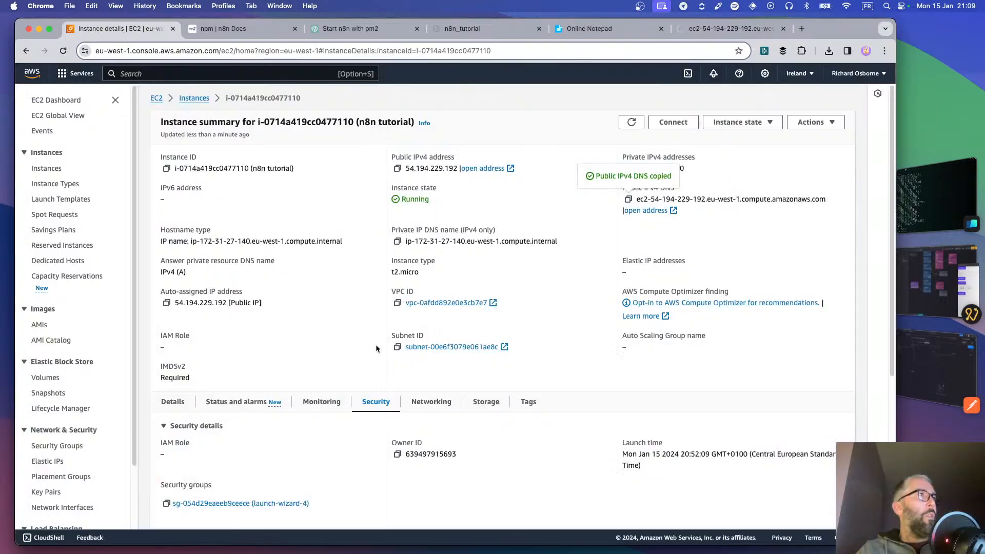
scroll(283, 365, down, 5)
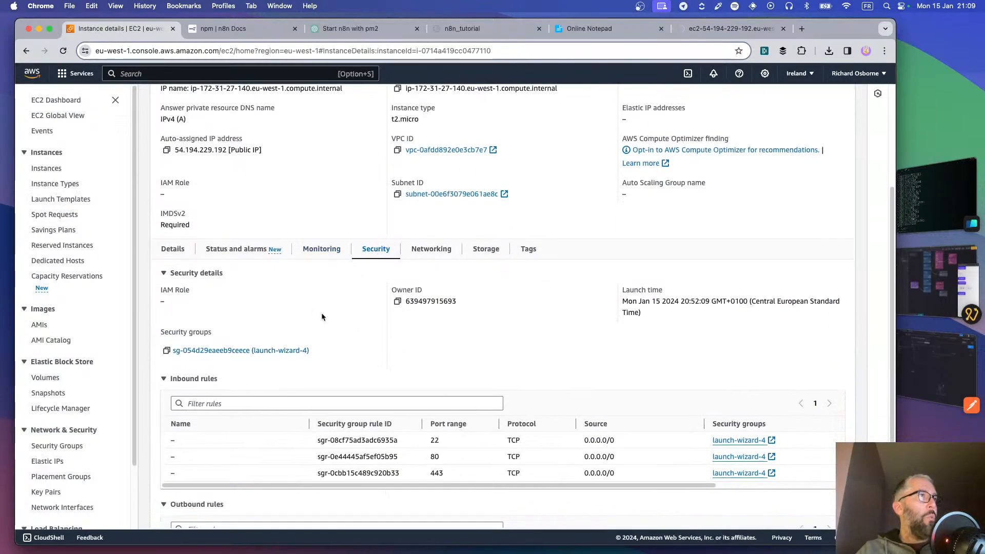
click(235, 277)
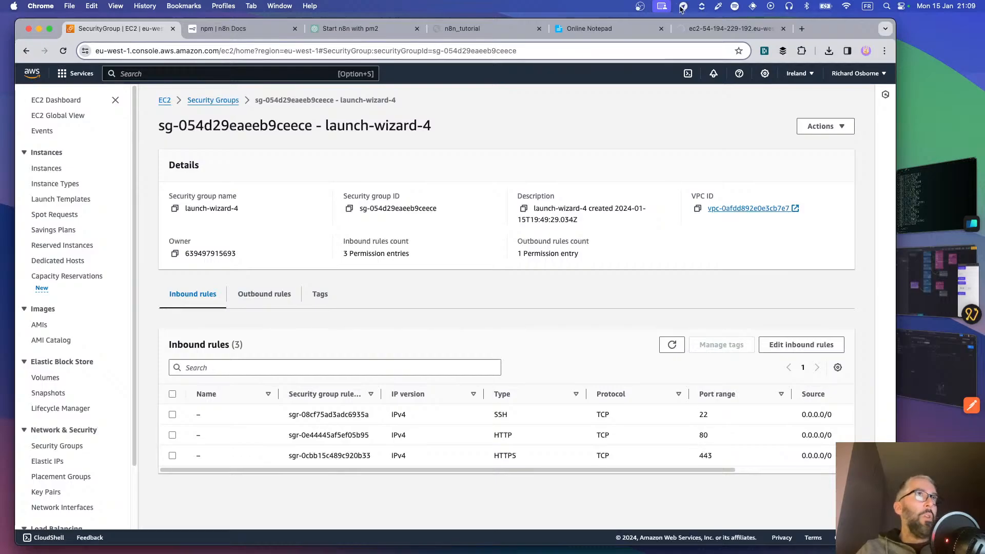
Add and save a Custom TCP inbound rule for port 5678 from 0.0.0.0/0.
click(938, 195)
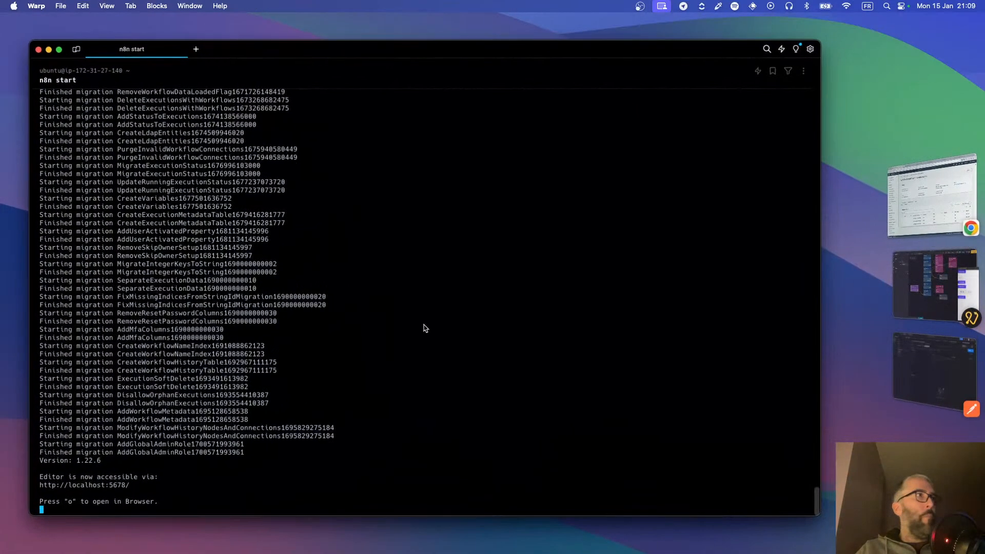
key(super+Tab)
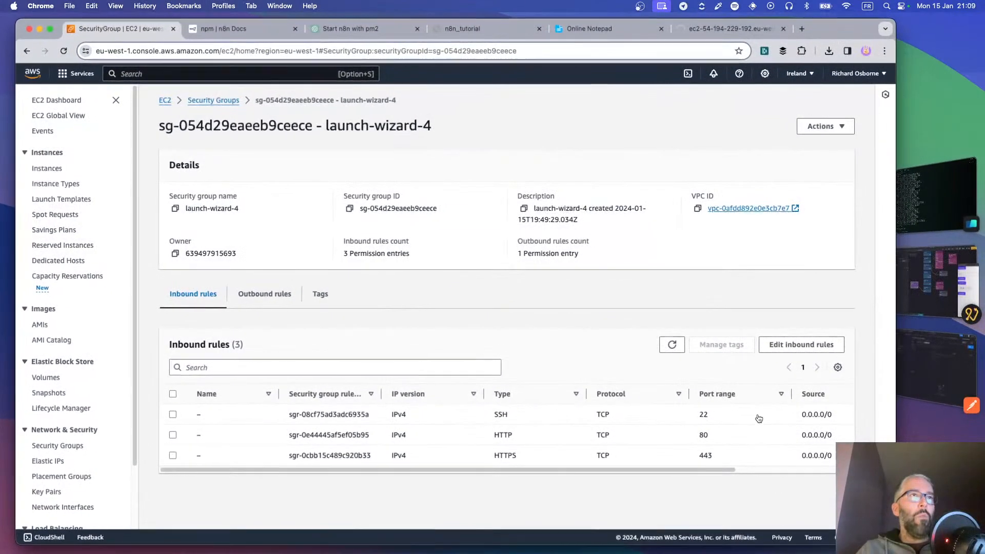
click(810, 346)
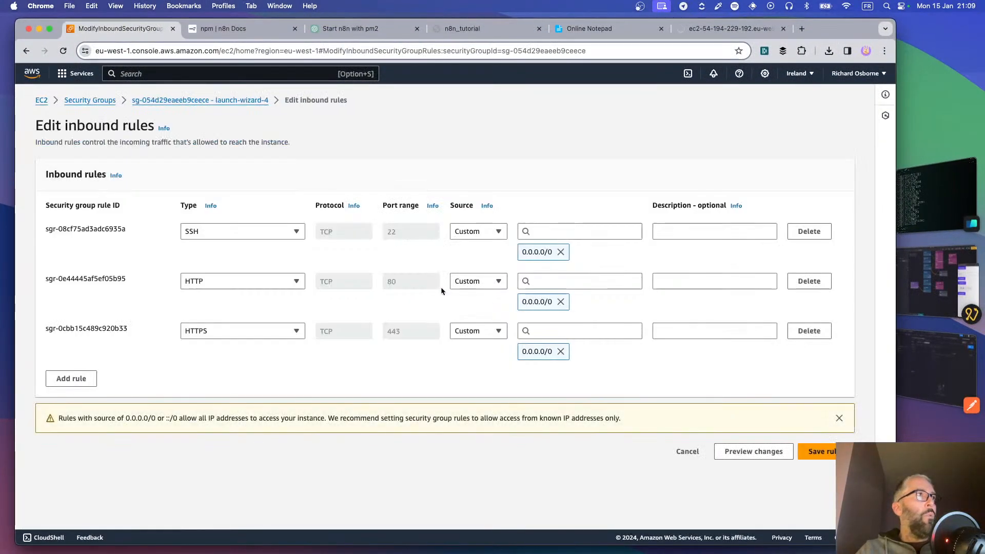
click(68, 379)
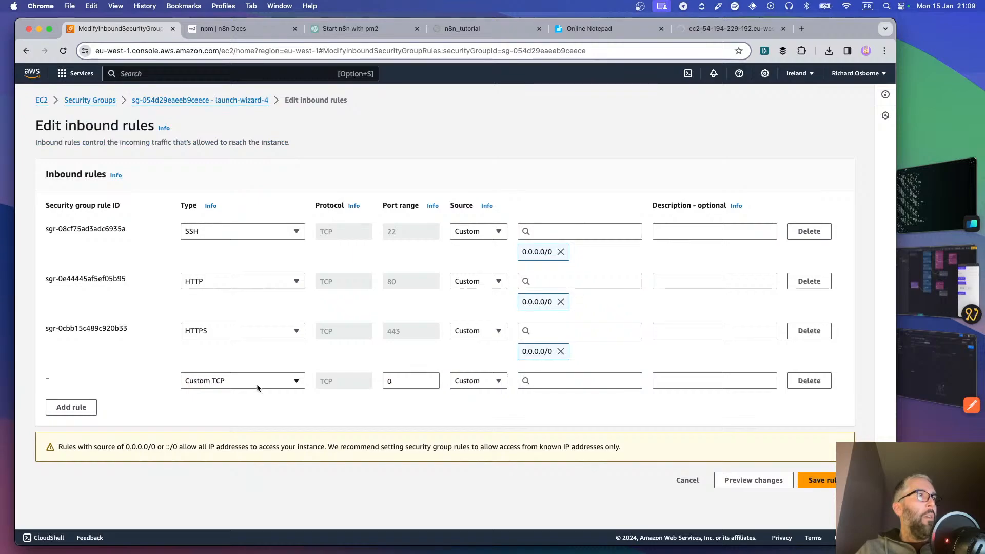
double_click(402, 379)
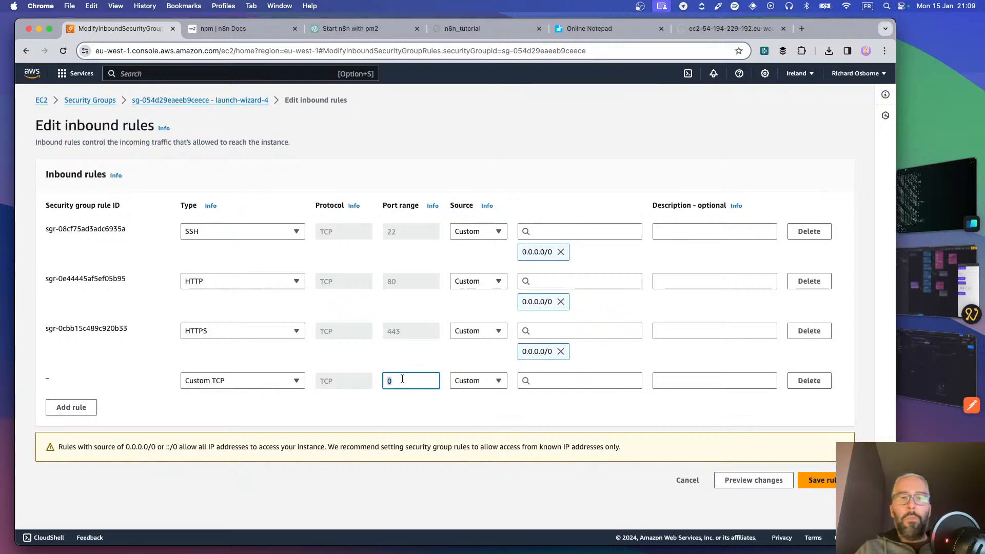
click(554, 381)
click(555, 415)
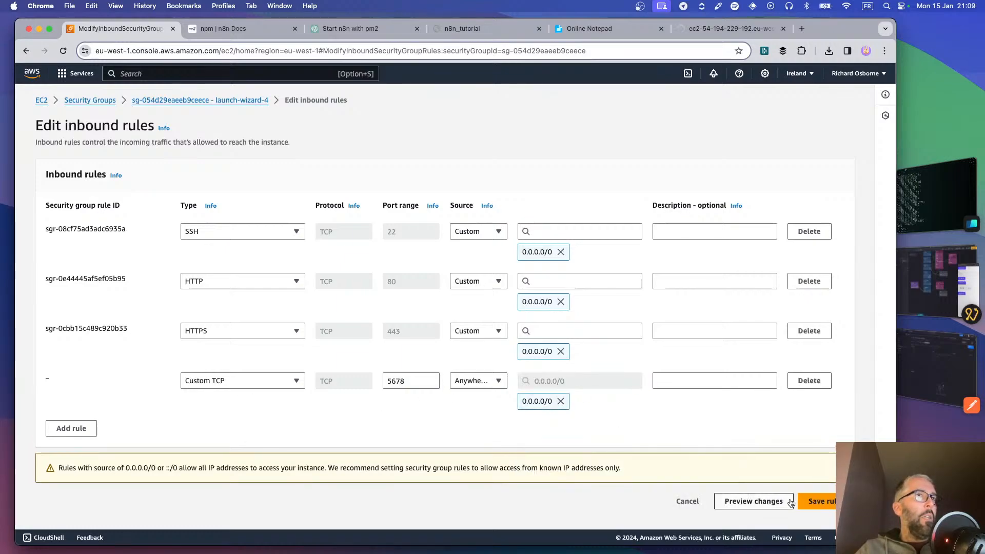
click(831, 501)
Return to the tab trying to reach the server on port 5678.
scroll(309, 318, down, 1)
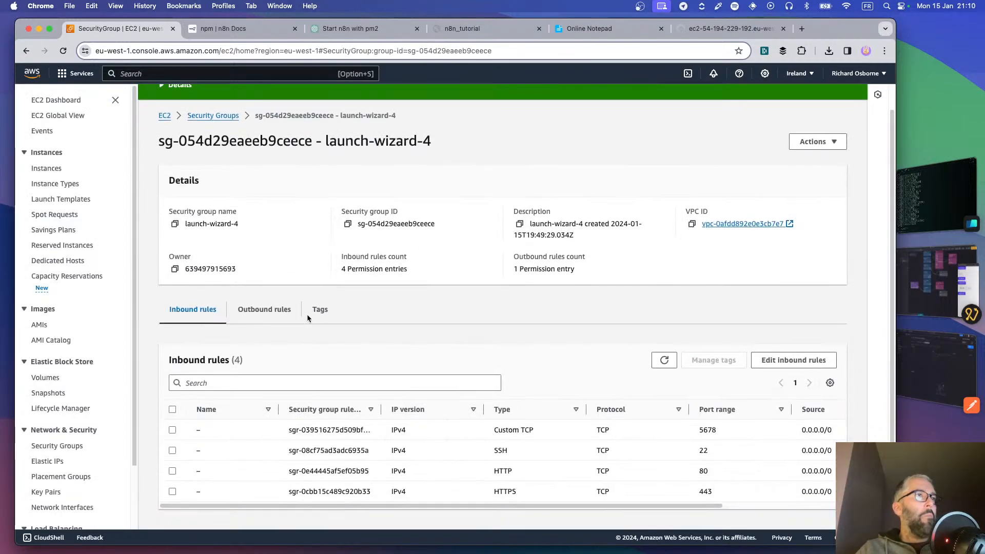
scroll(307, 316, up, 1)
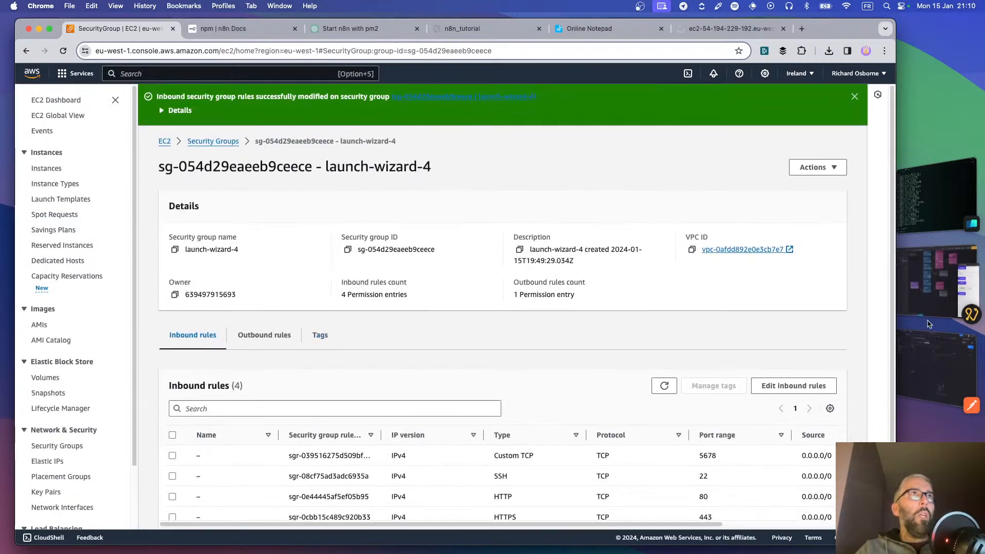
click(721, 28)
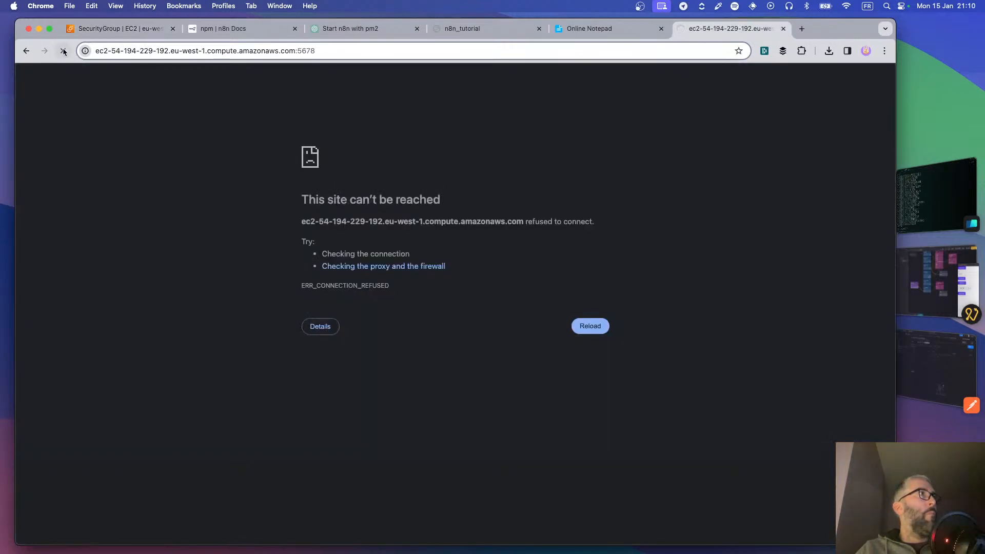
Reload the server address on port 5678.
click(318, 51)
click(319, 52)
key(BackSpace)
key(BackSpace)
key(BackSpace)
key(BackSpace)
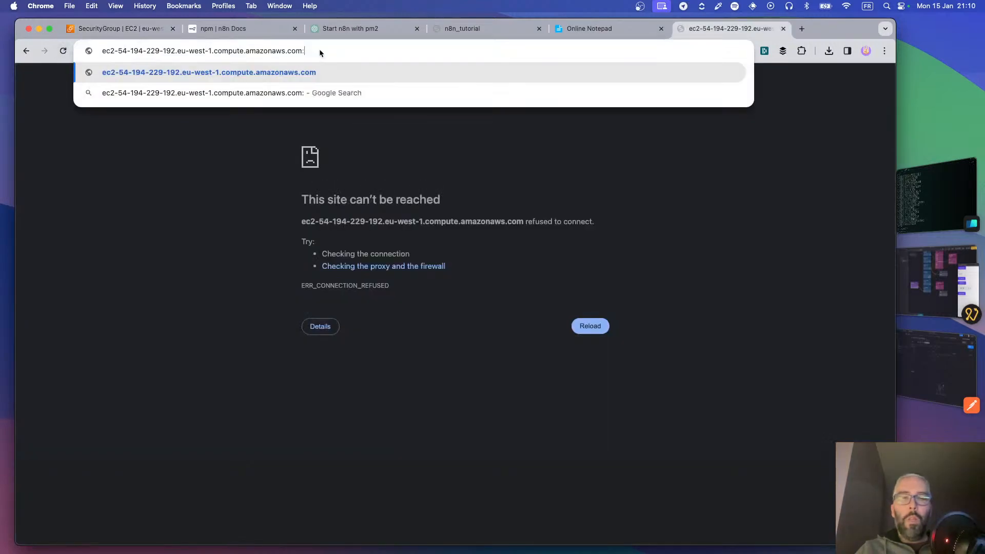
text(5678)
key(Return)
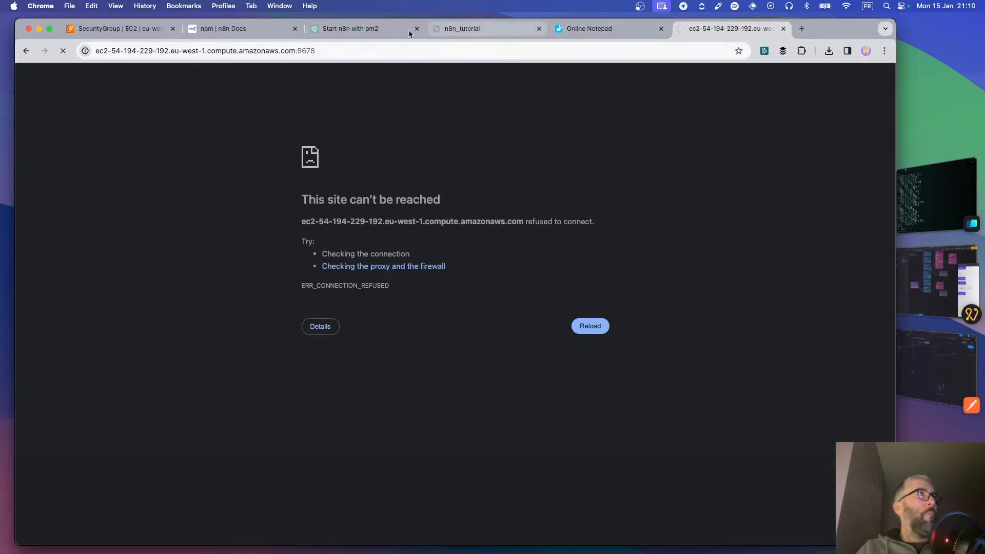
Review the n8n tutorial instance's Security tab, confirming launch-wizard-4 allows port 5678 from 0.0.0.0/0.
click(139, 29)
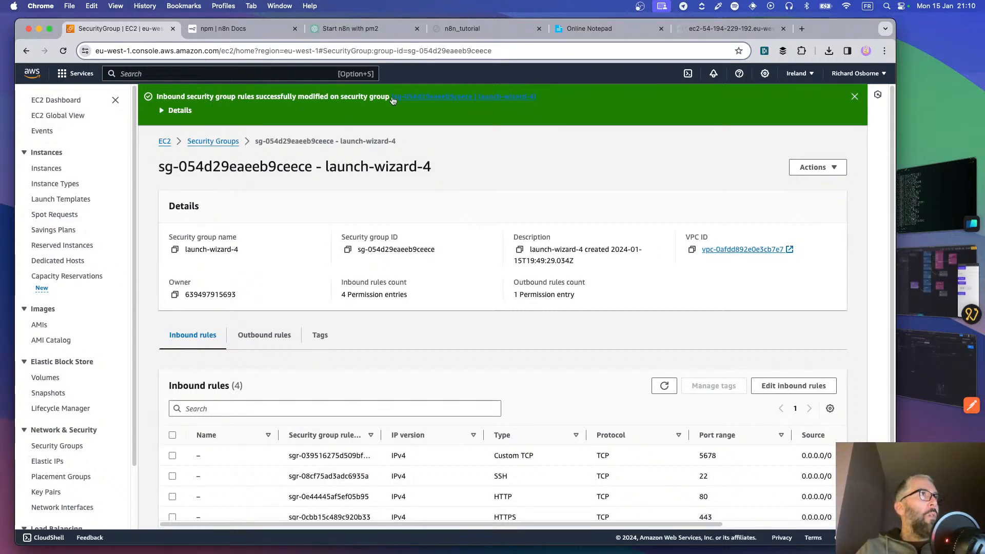
click(174, 108)
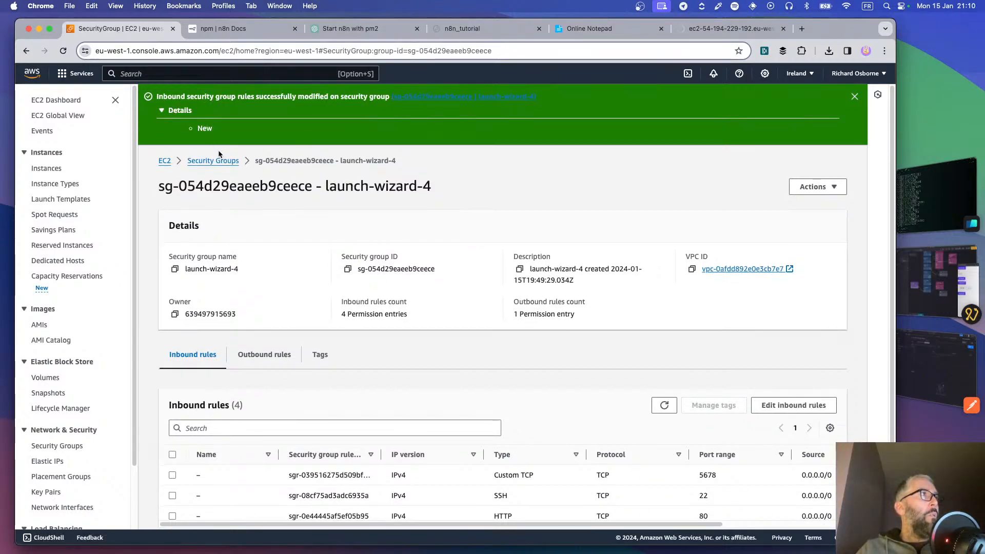
scroll(420, 252, down, 2)
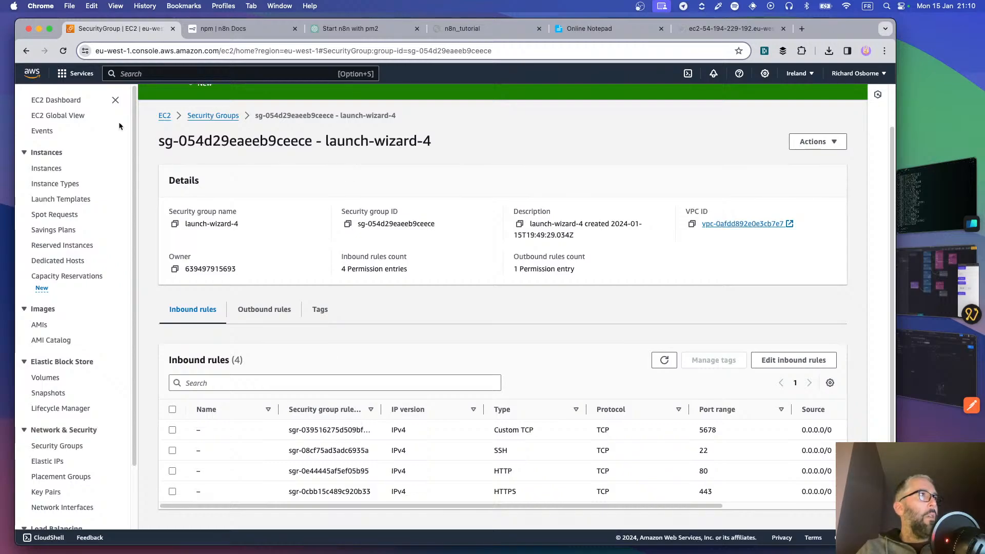
click(167, 117)
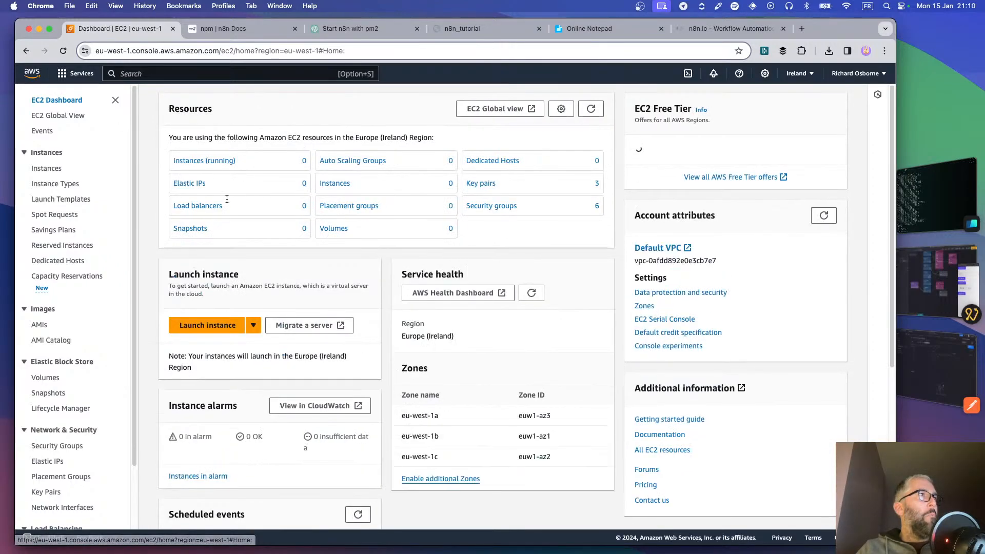
click(204, 160)
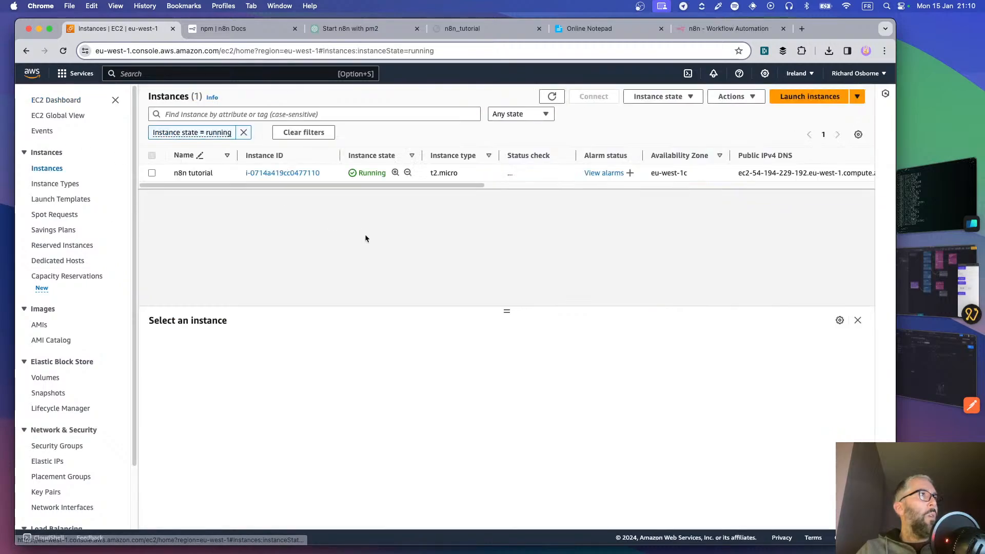
click(283, 173)
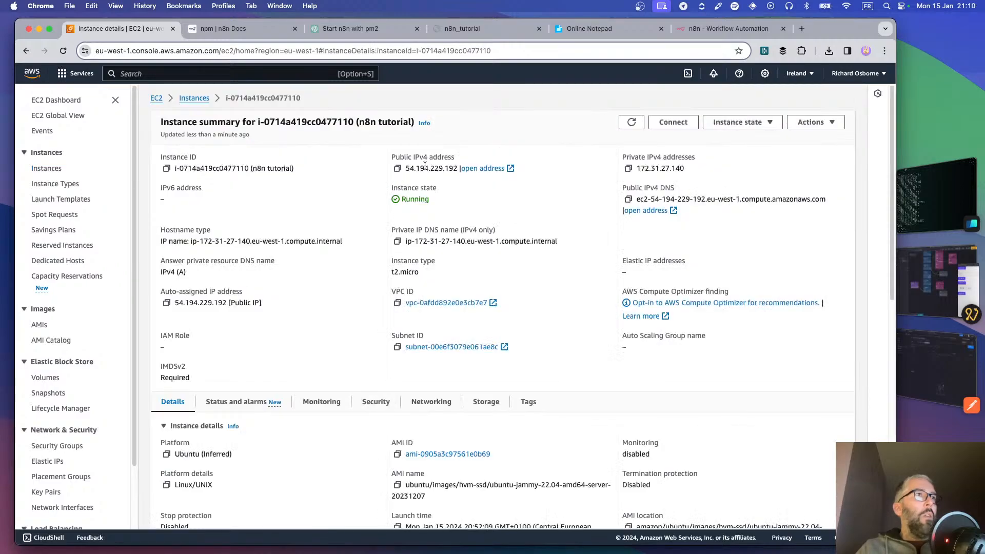
scroll(334, 329, down, 3)
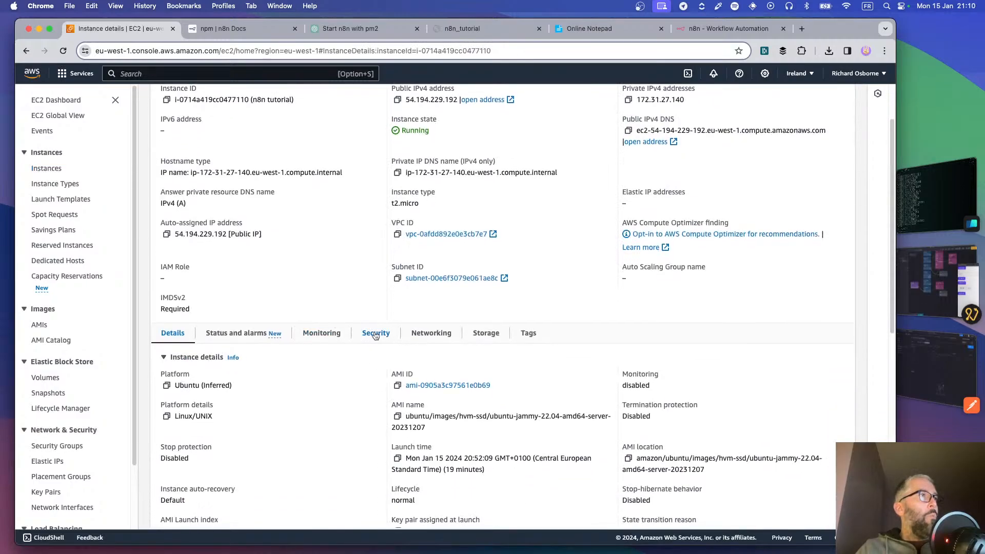
click(375, 334)
scroll(421, 460, down, 2)
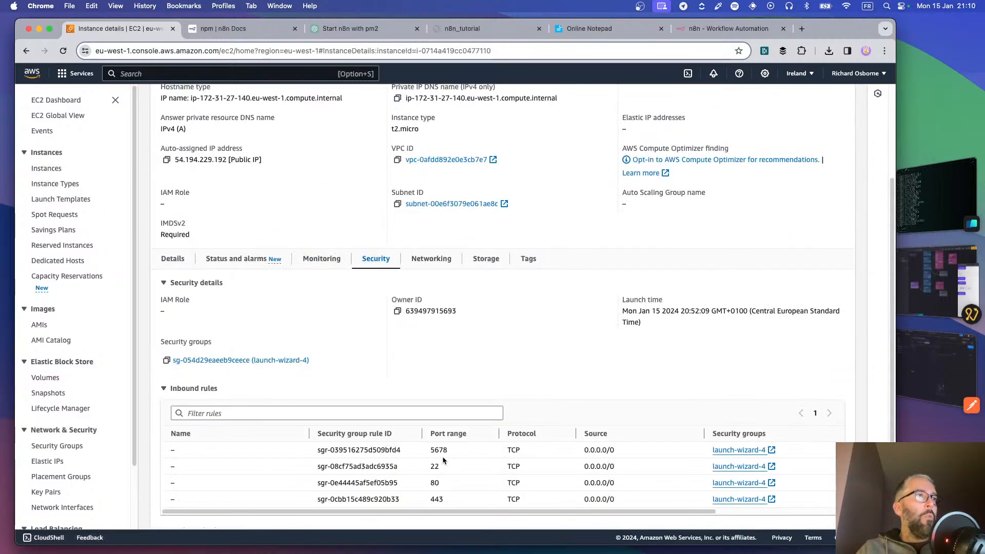
Fill in the owner's email, first name, last name and password, then submit the form.
click(728, 28)
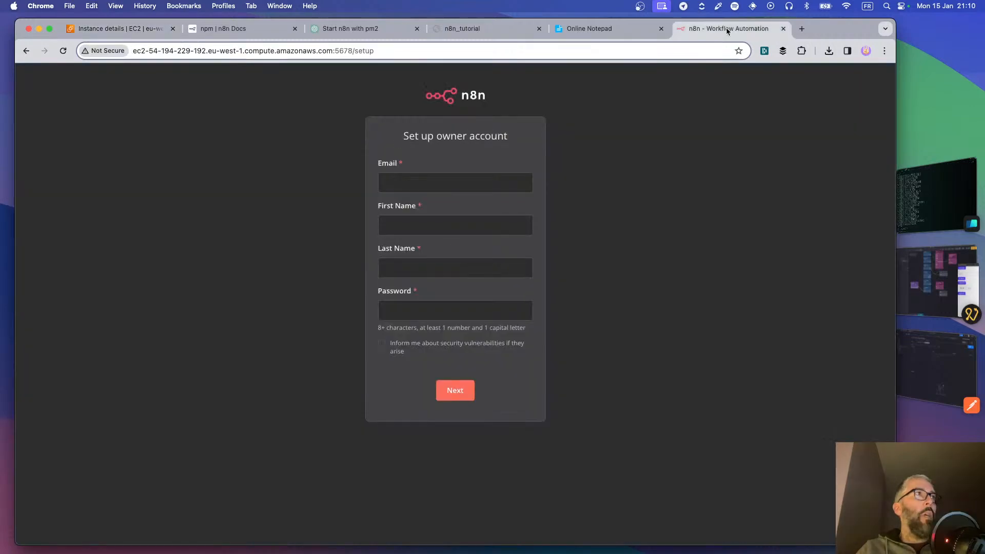
click(434, 184)
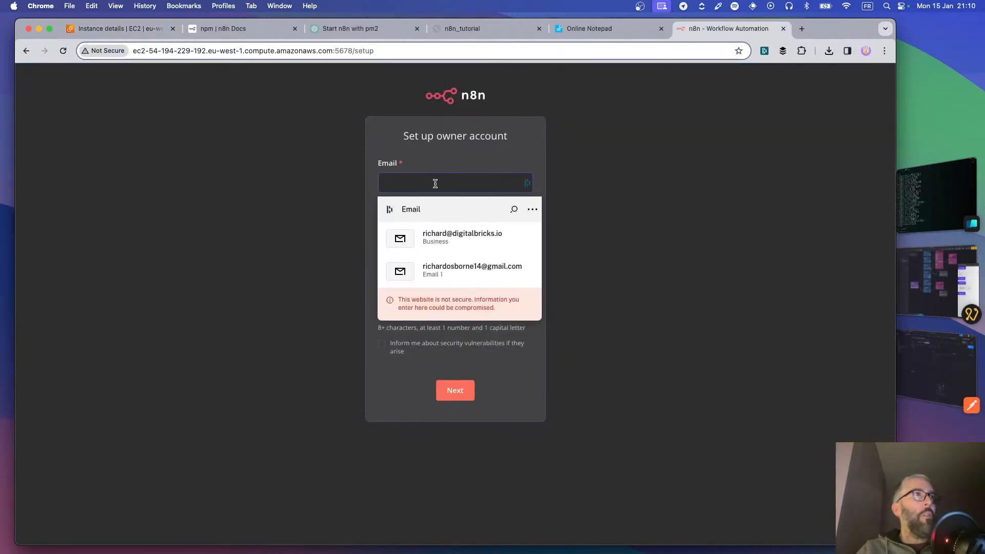
click(424, 130)
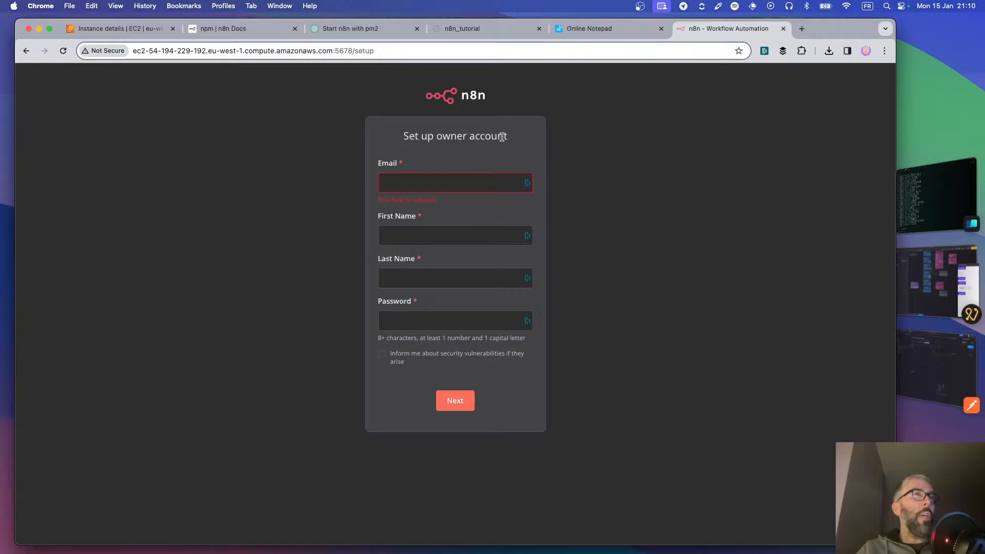
click(404, 177)
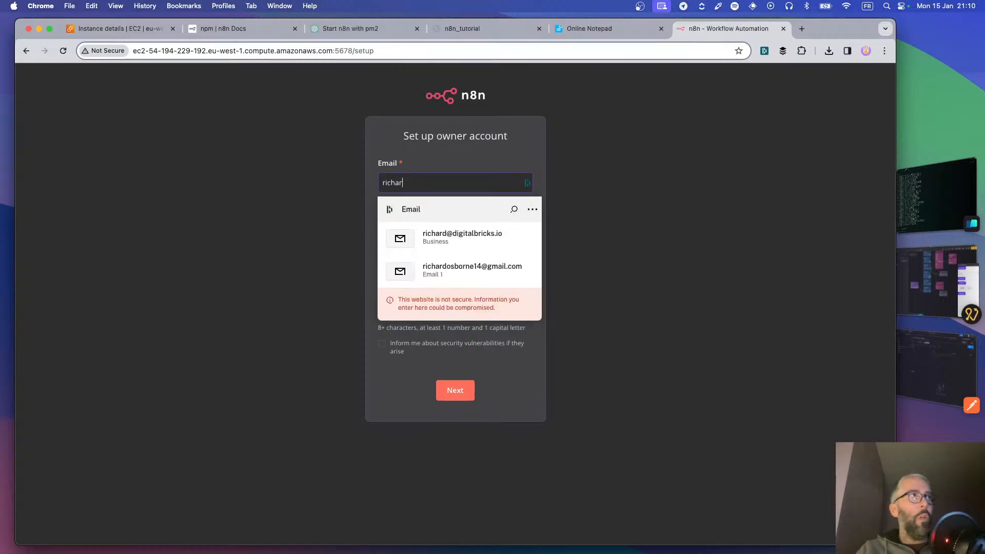
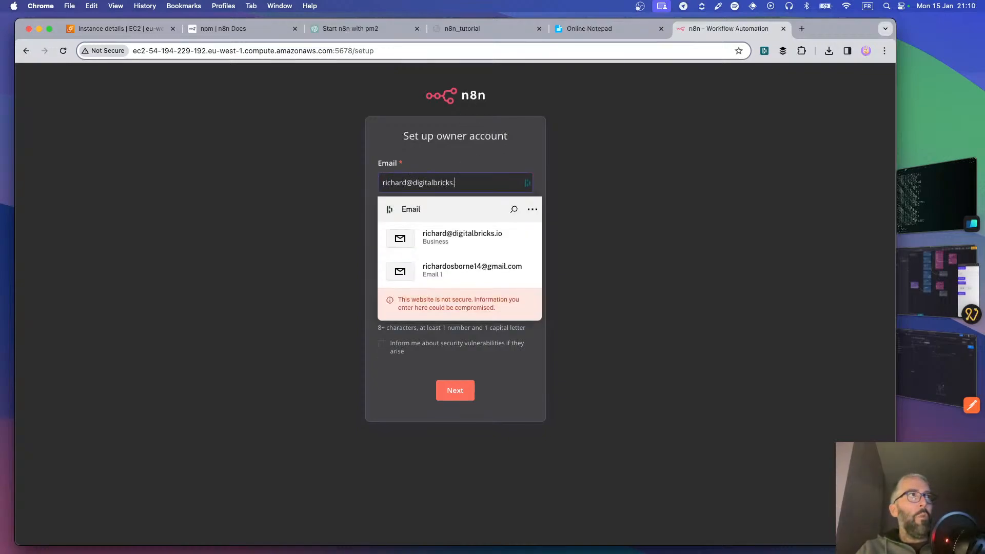
key(Tab)
text(Richard)
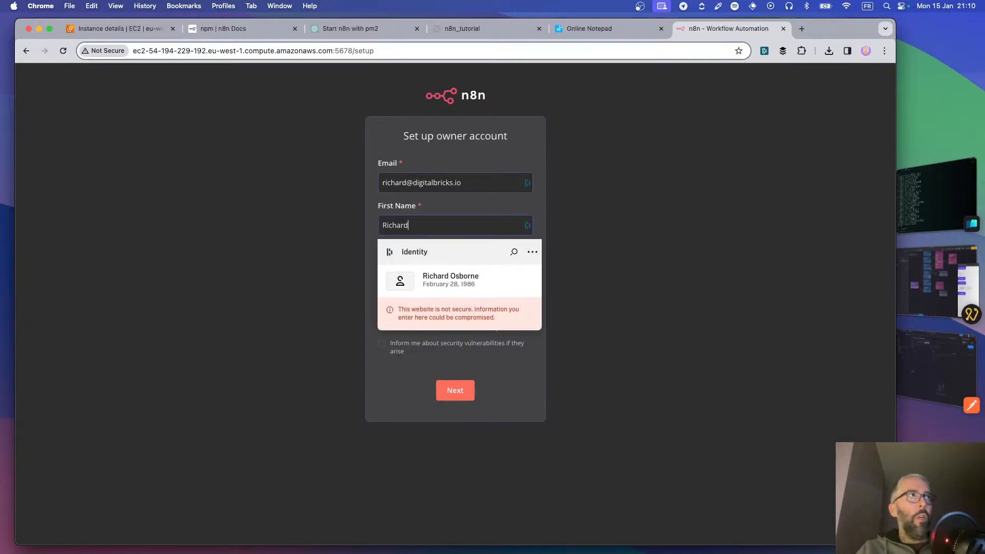
key(Tab)
text(Osborne)
key(Tab)
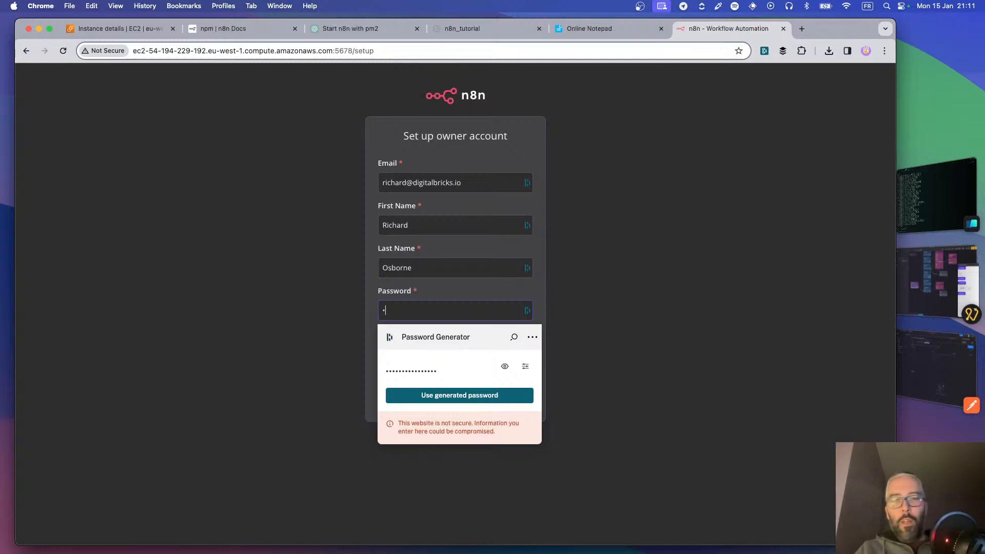
click(622, 150)
click(449, 388)
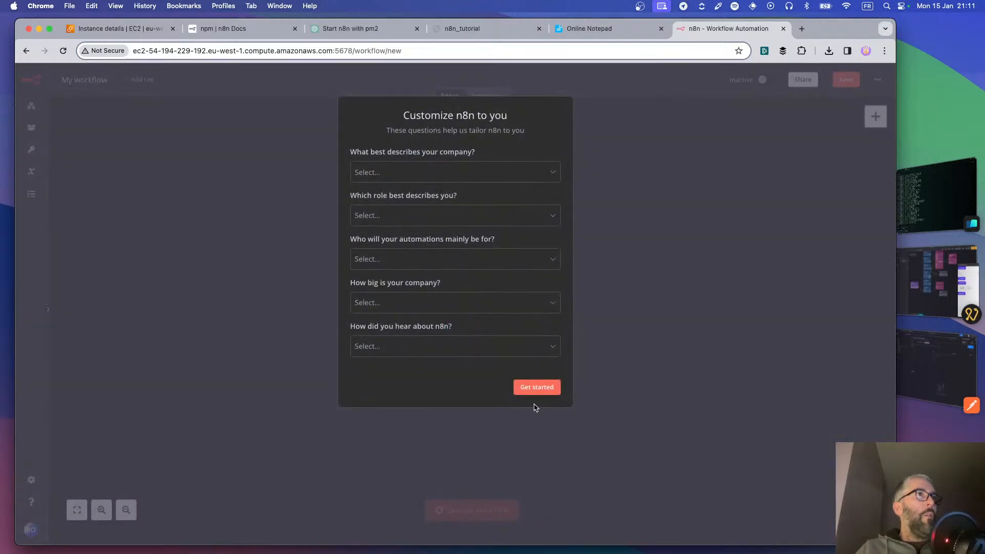
Skip the customization questions and rename the workflow to 'Cat gif flow'.
click(545, 392)
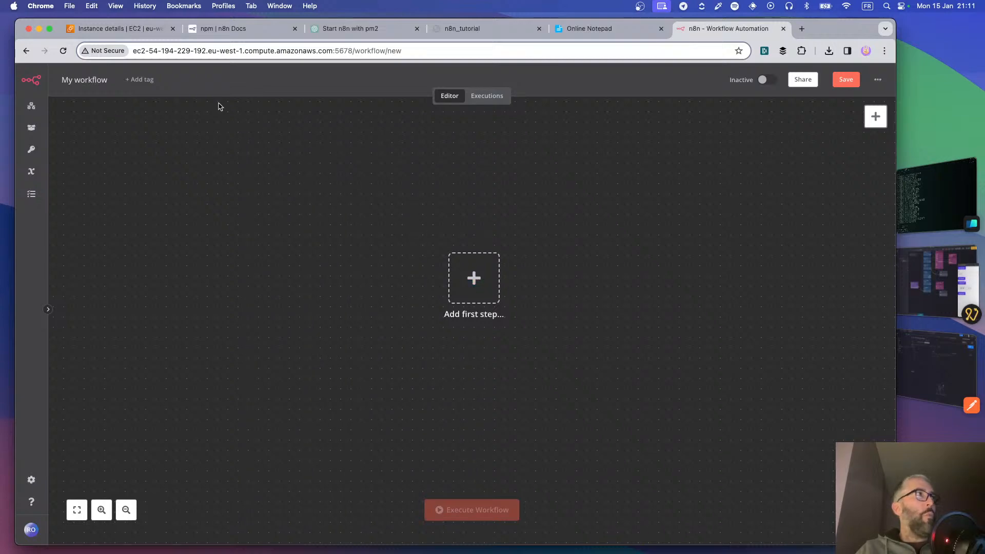
click(65, 78)
key(BackSpace)
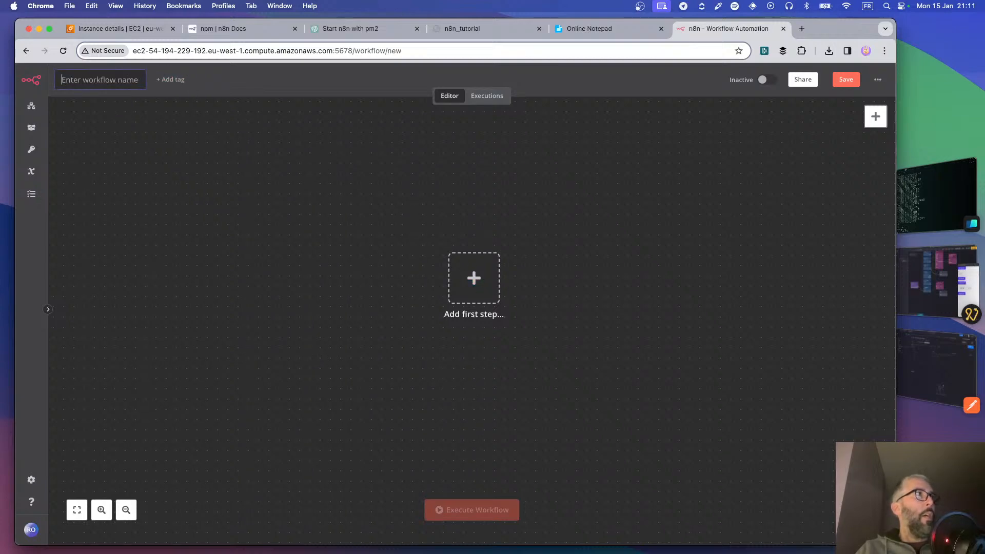
text(Cat gif flow)
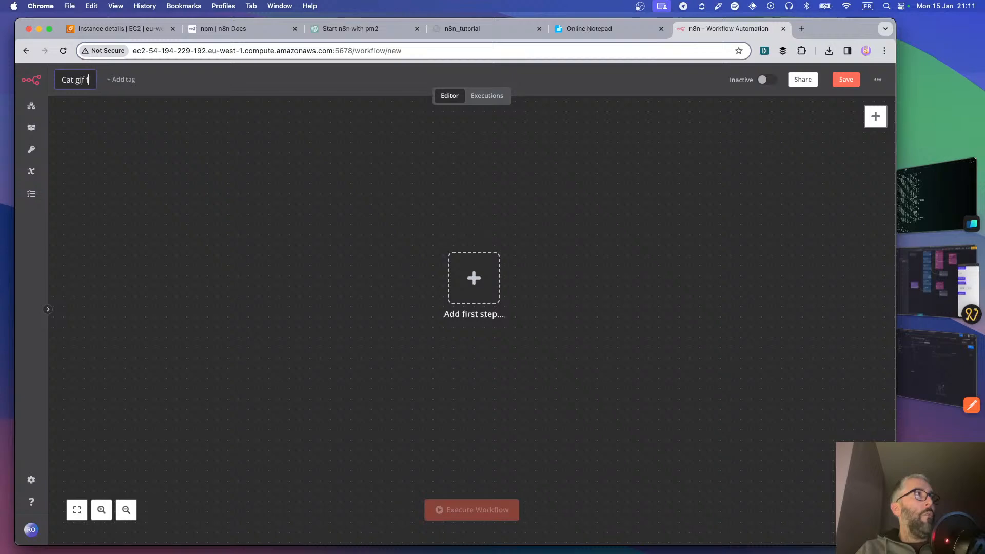
key(Return)
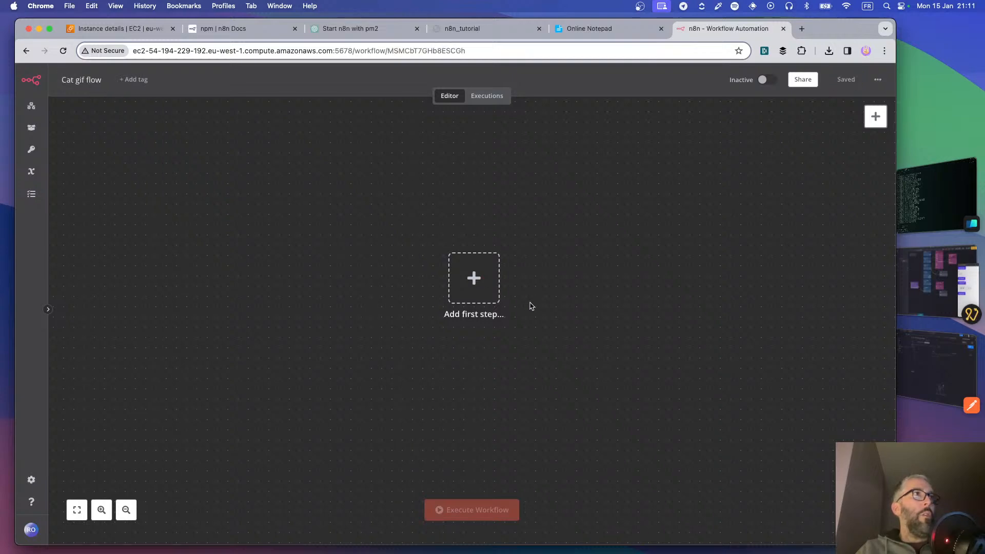
Add a Webhook trigger and select the server address up to port 5678.
click(473, 279)
text(web)
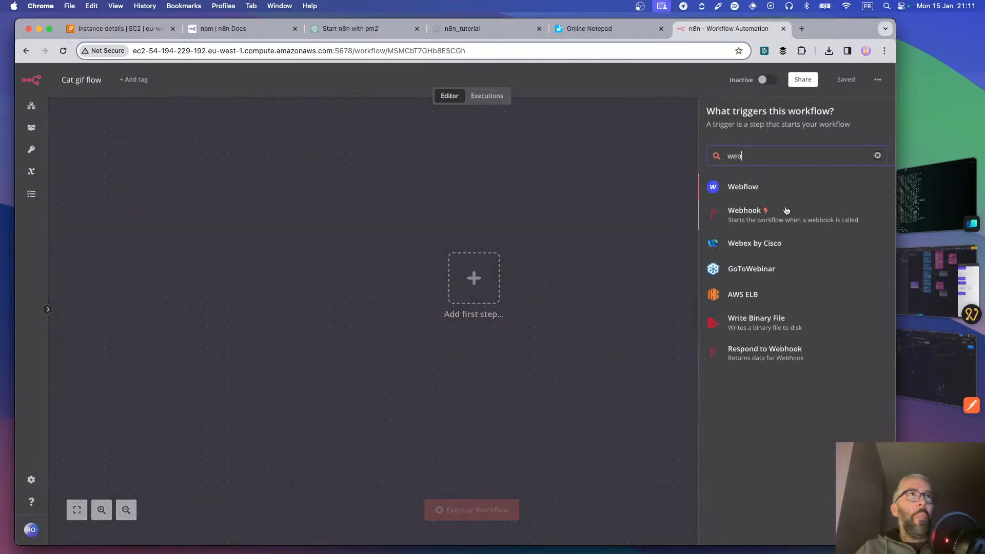
click(786, 210)
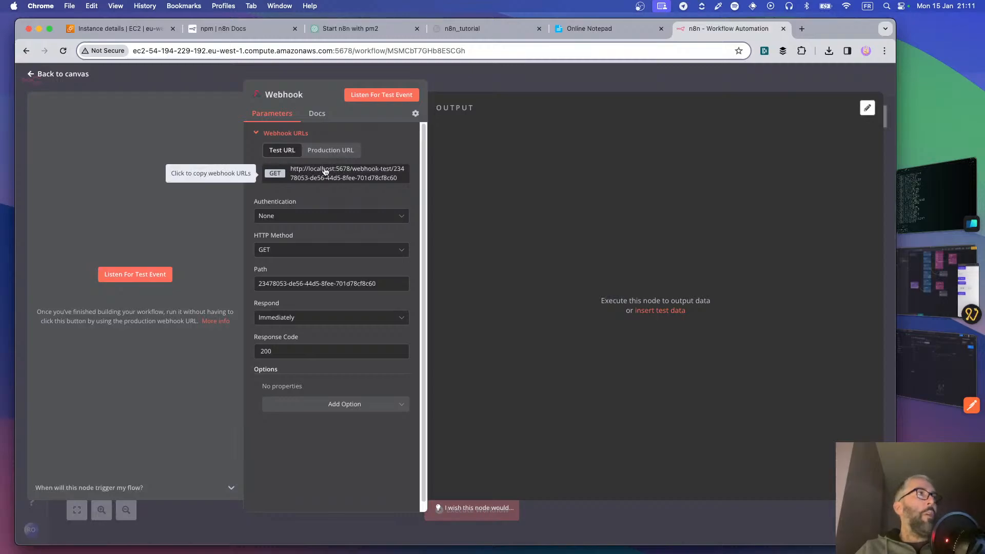
click(322, 50)
click(354, 50)
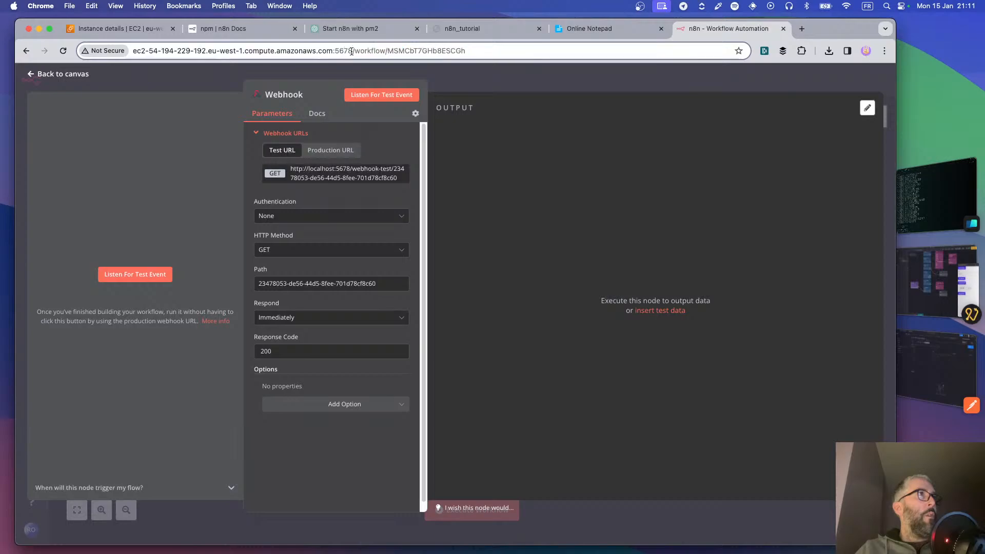
key(super+shift+Left)
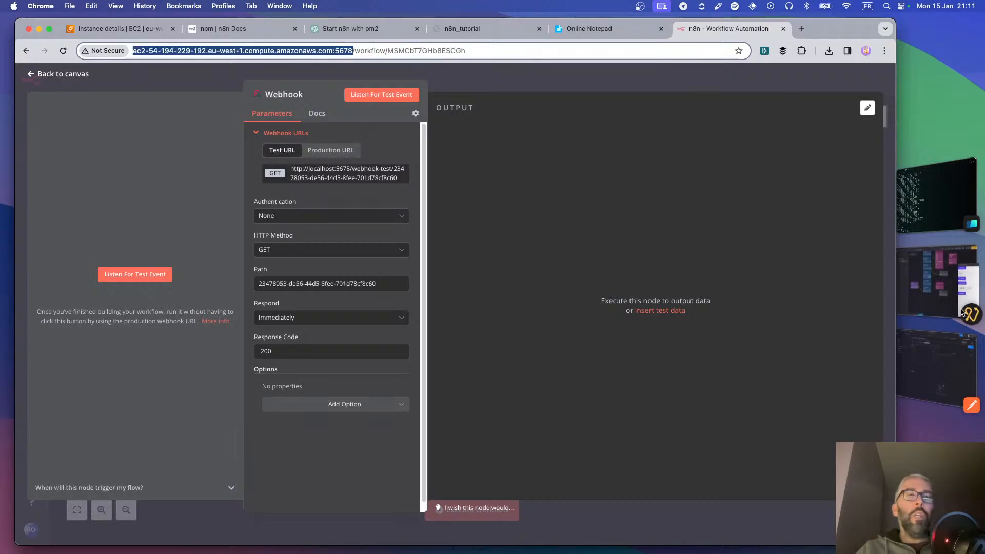
click(934, 284)
Paste the EC2 server address into the lower String node's Value field.
double_click(530, 292)
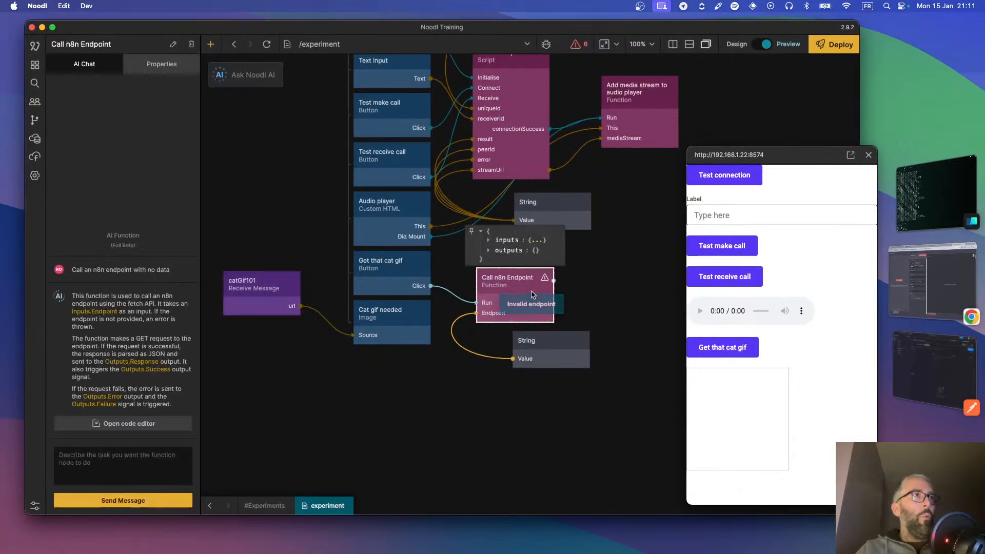
click(562, 352)
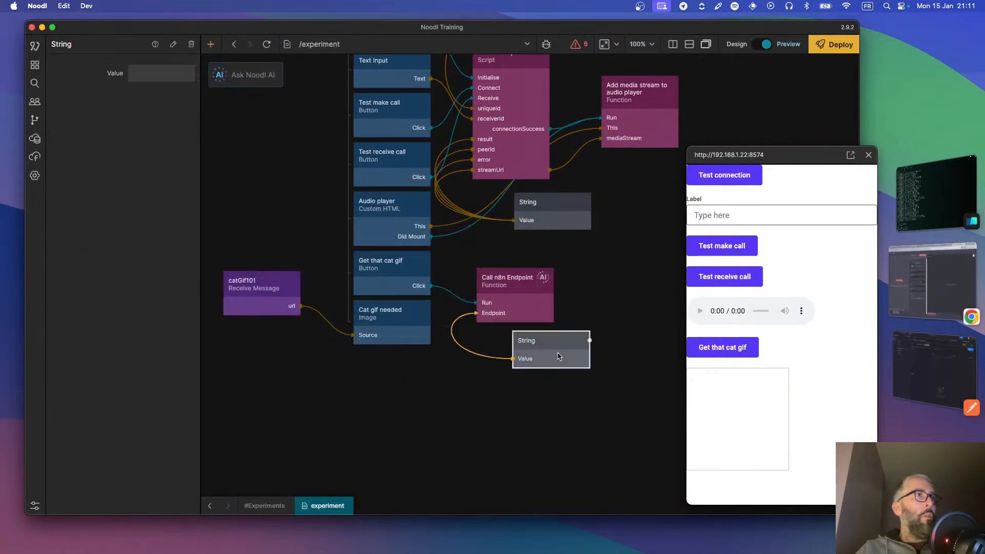
click(161, 73)
key(super+v)
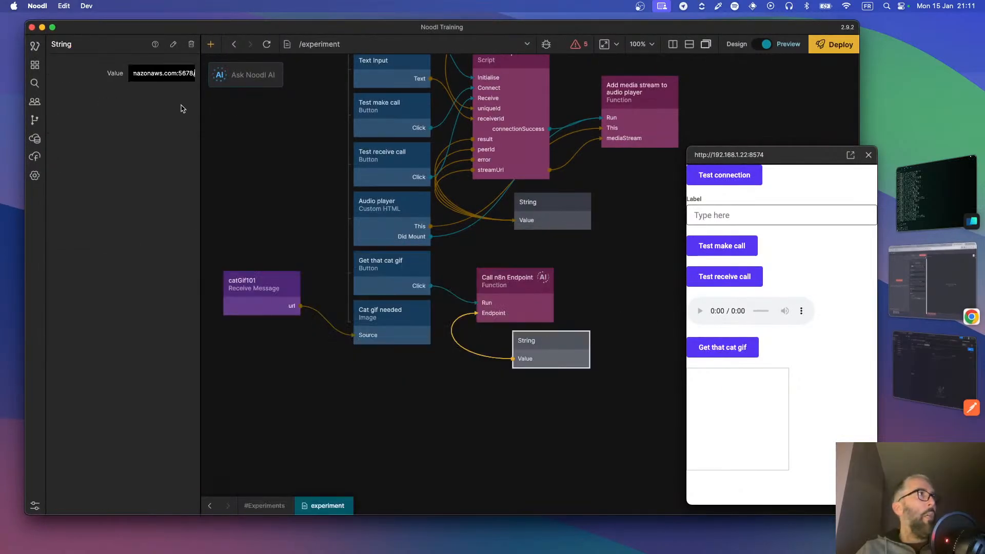
key(super+a)
drag(153, 73, 209, 75)
click(177, 73)
Append the n8n webhook-test path from the Webhook settings to that String value.
key(super+Tab)
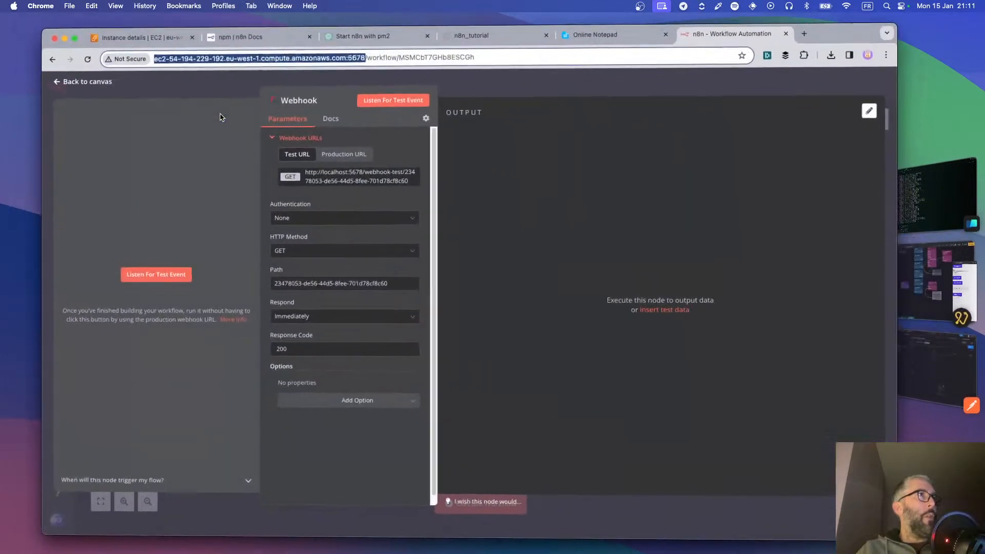
click(396, 181)
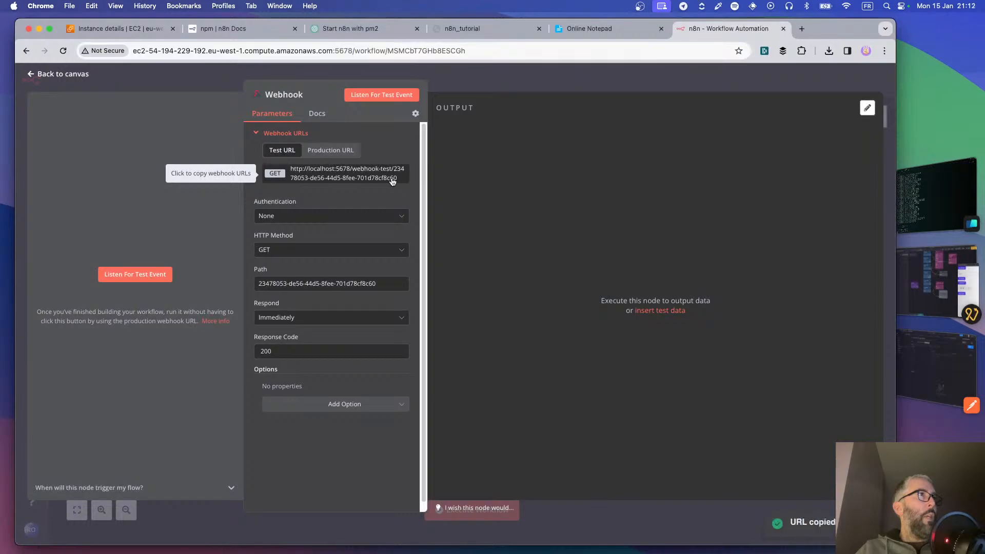
drag(401, 183, 352, 176)
key(super+Tab)
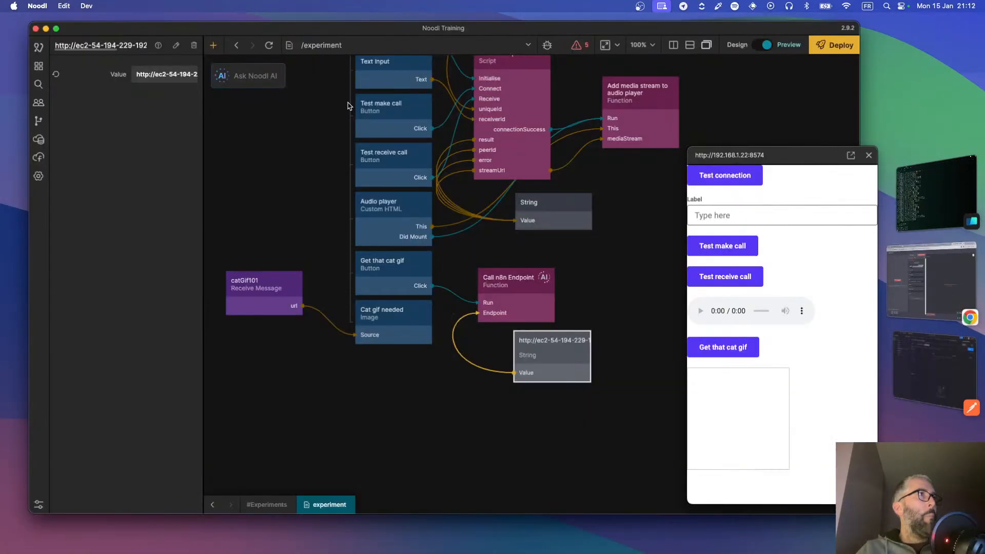
key(super+v)
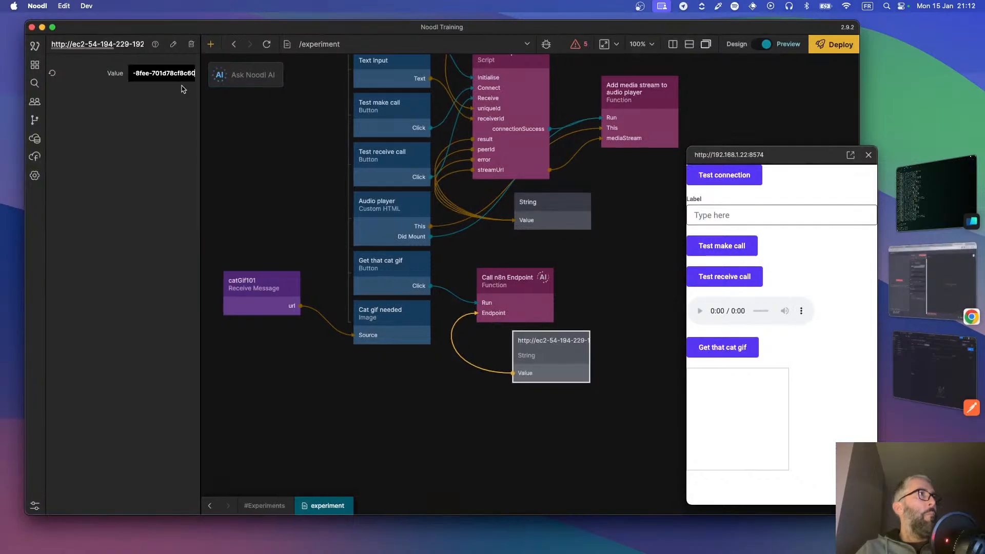
click(174, 127)
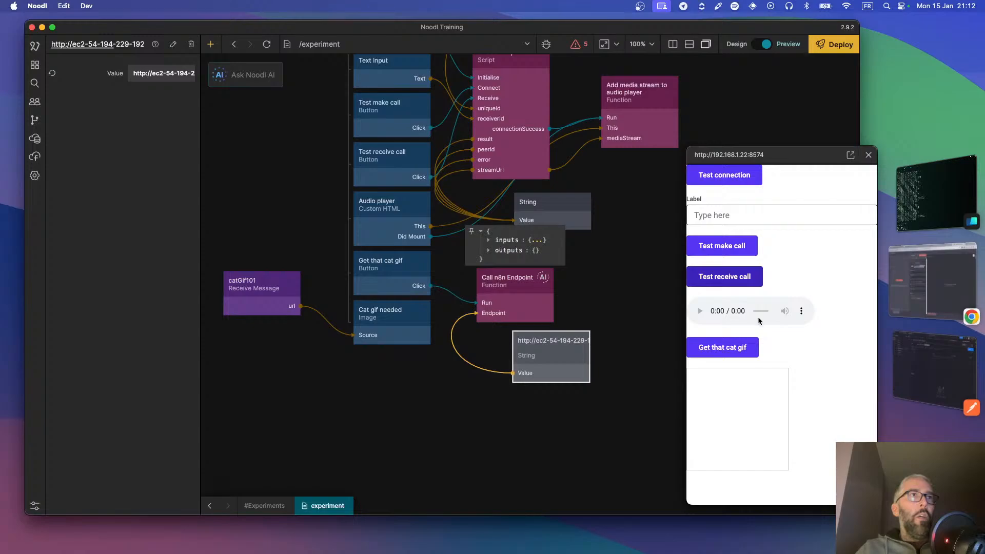
key(super+Tab)
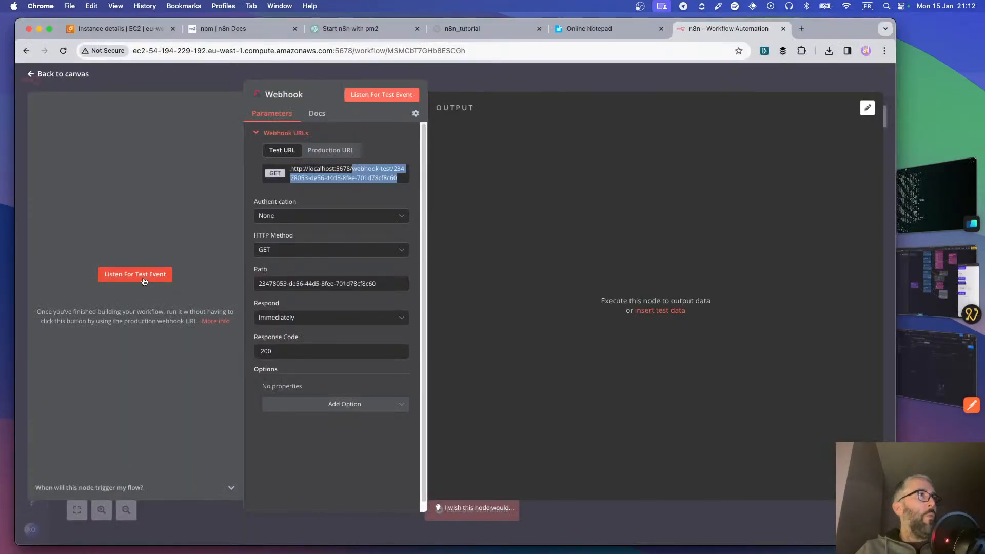
key(super+Tab)
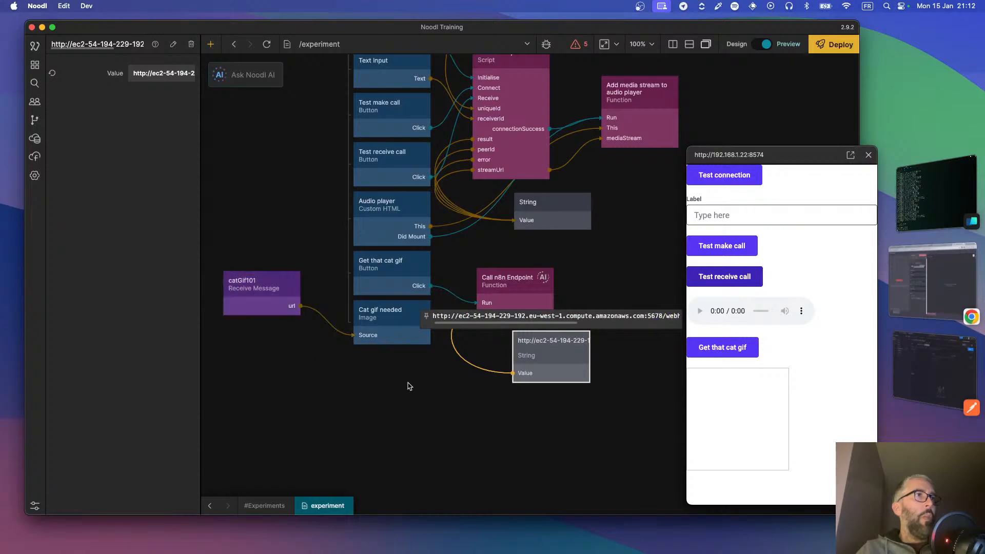
Add a new String node to the canvas from the node picker.
right_click(497, 431)
text(str)
key(Return)
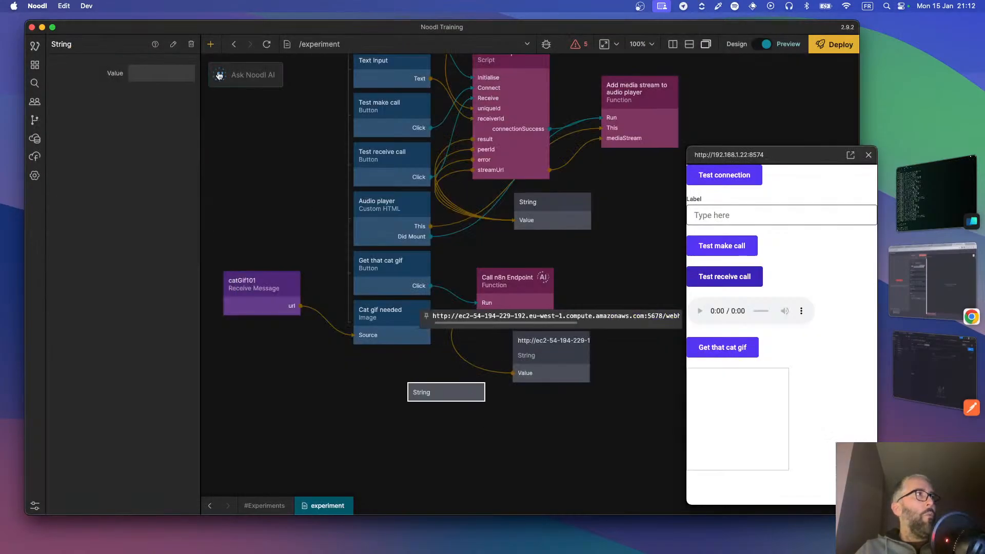
click(157, 71)
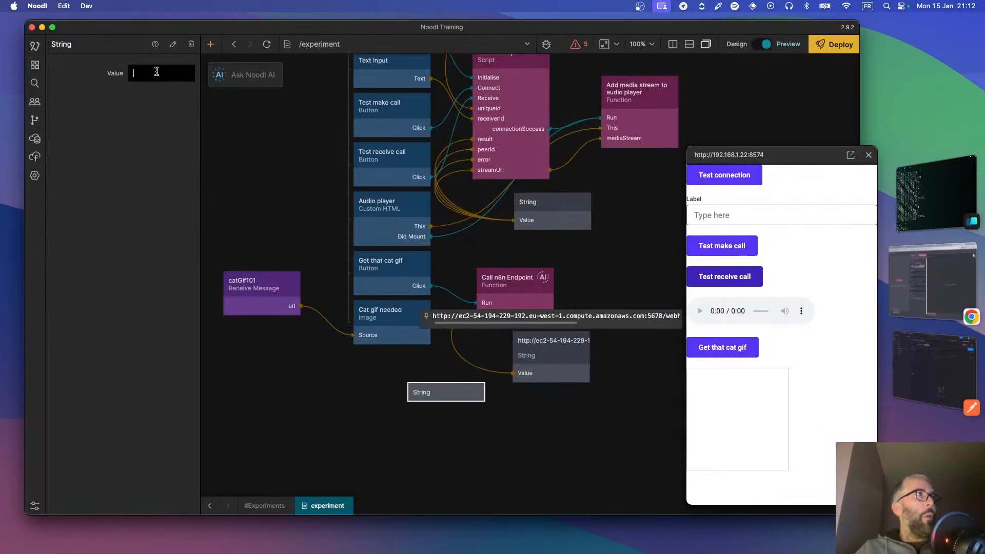
Set the new String to catGif101 and wire it into Call n8n Endpoint's Endpoint input.
click(275, 301)
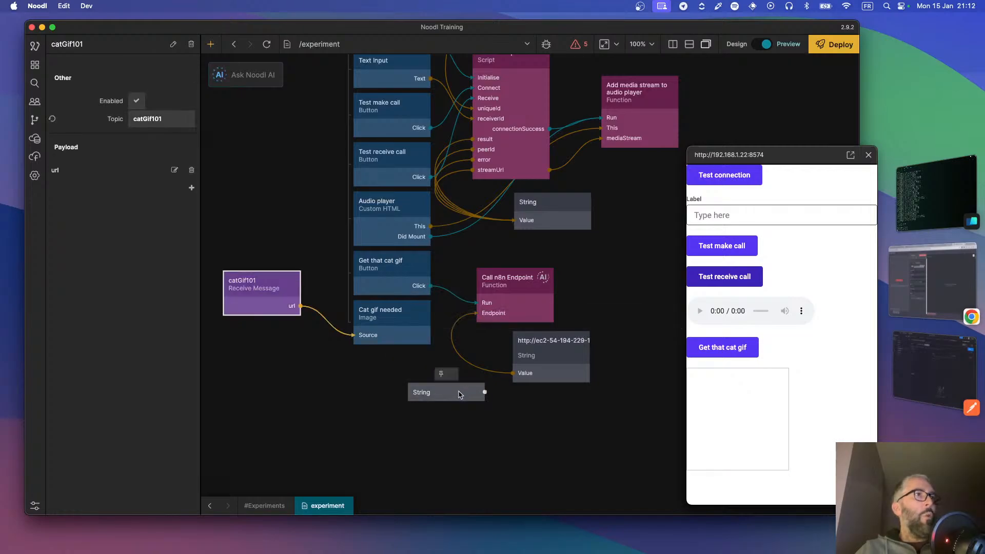
click(461, 393)
click(163, 79)
text(ca)
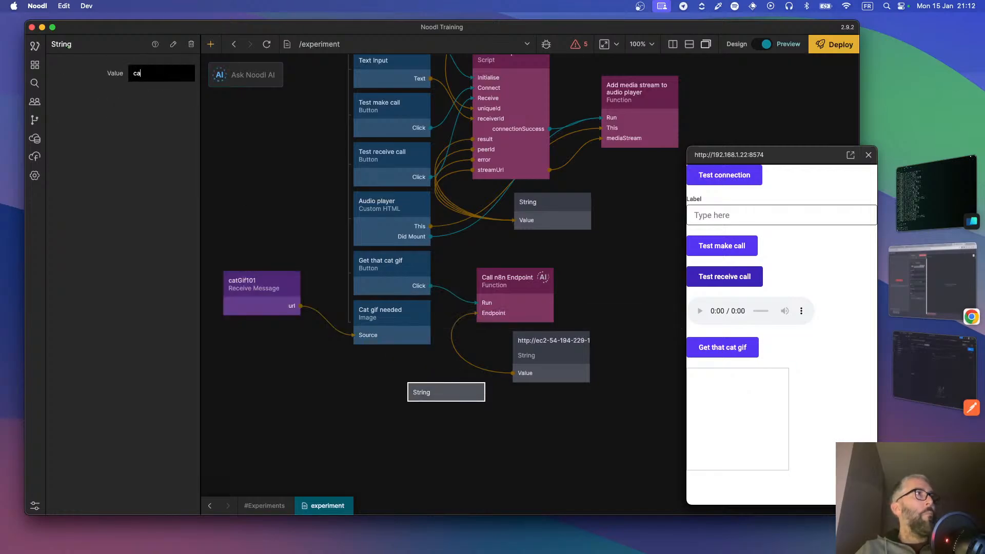
text(tGif101)
key(Return)
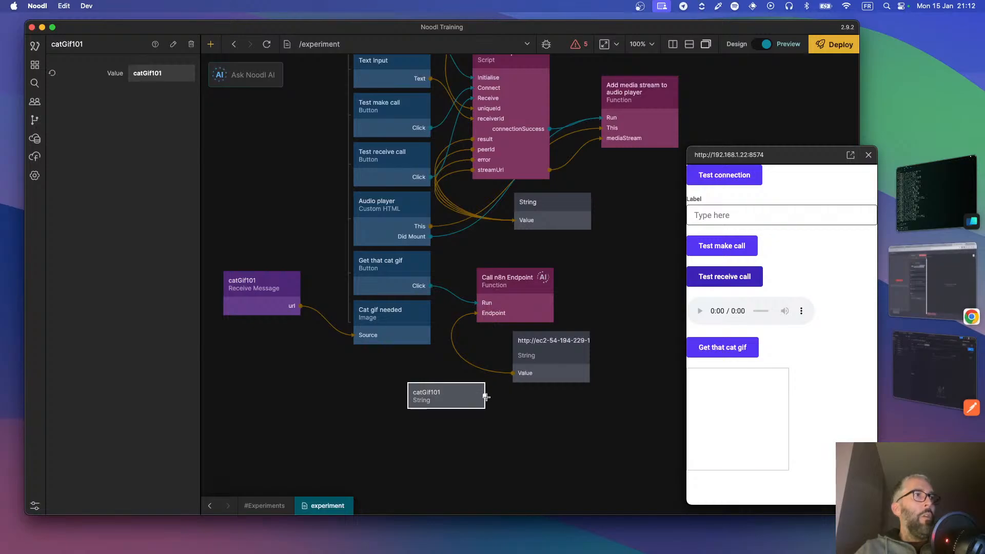
drag(486, 398, 515, 296)
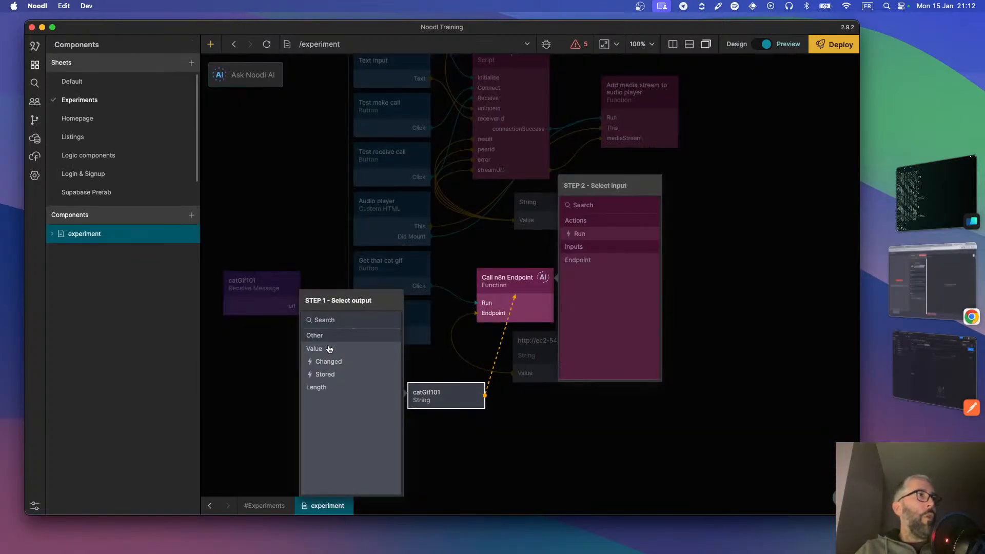
click(611, 234)
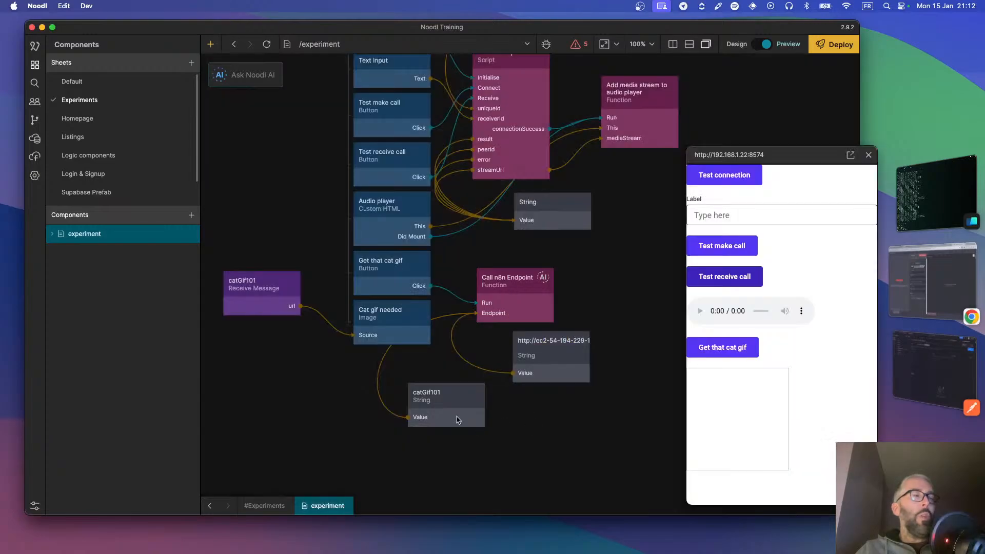
Connect catGif101's Value to Receive Message's Topic and clear its old topic text.
drag(443, 417, 263, 294)
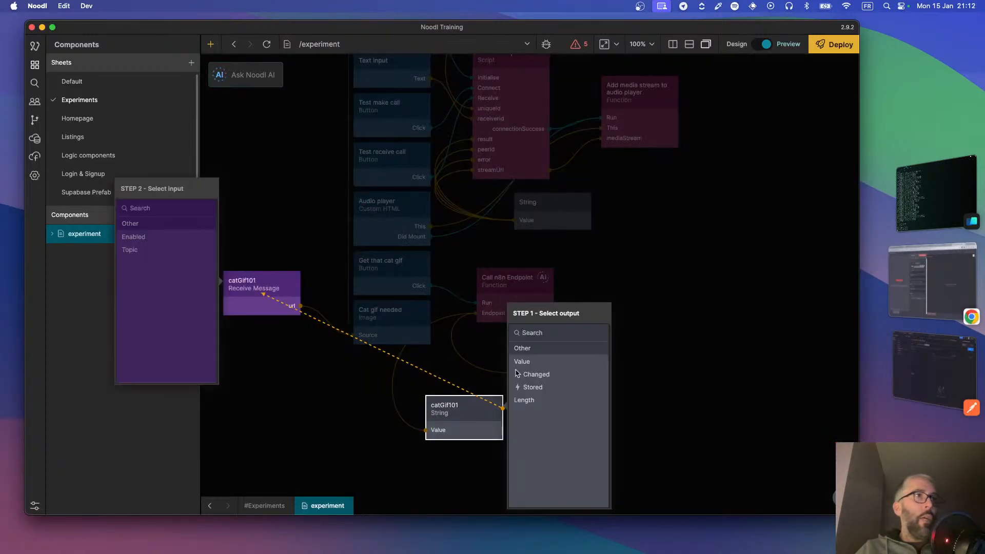
click(551, 361)
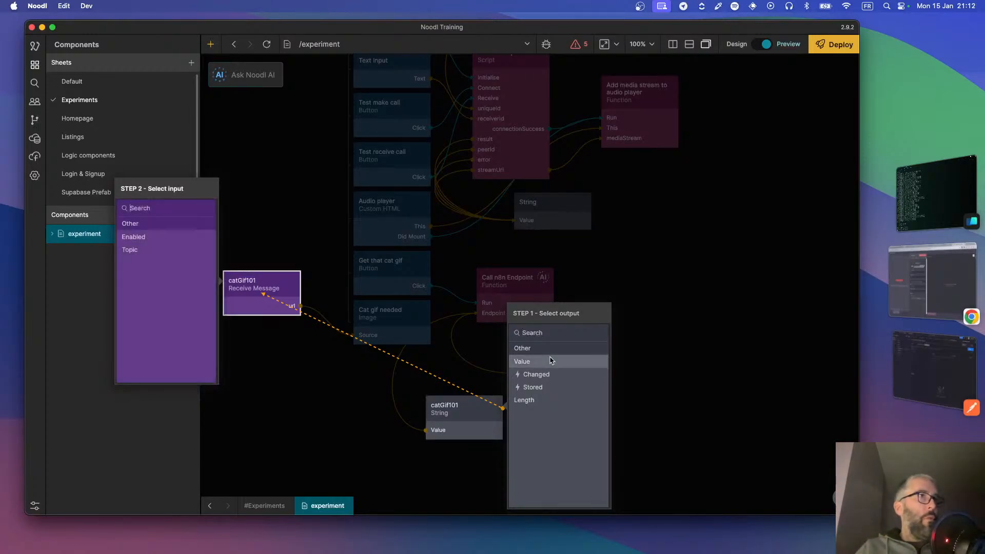
click(146, 250)
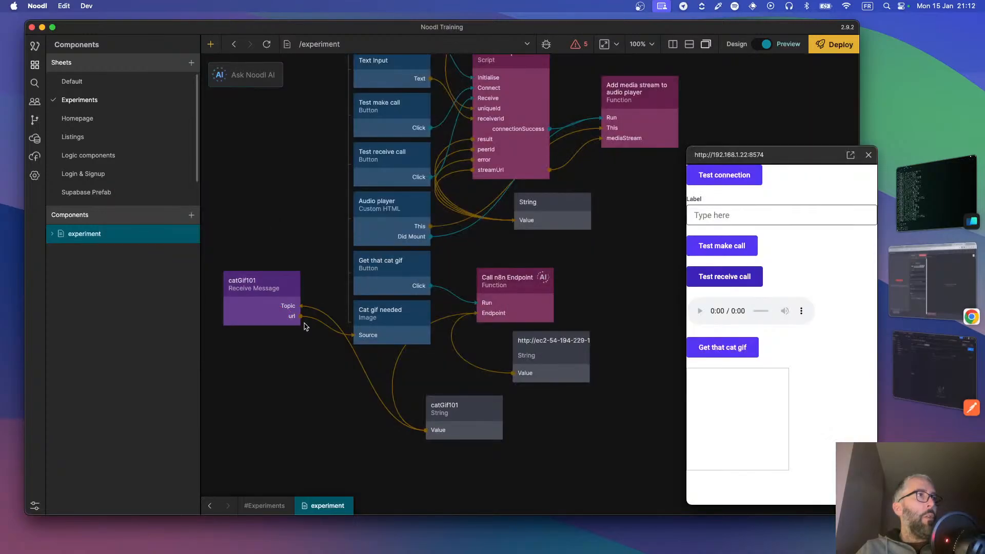
click(259, 290)
double_click(154, 119)
key(BackSpace)
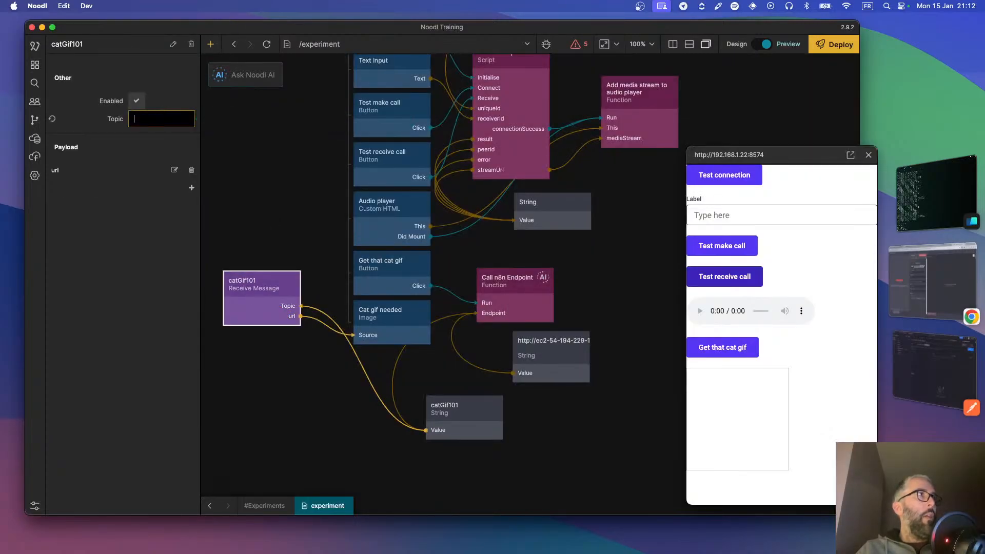
click(269, 207)
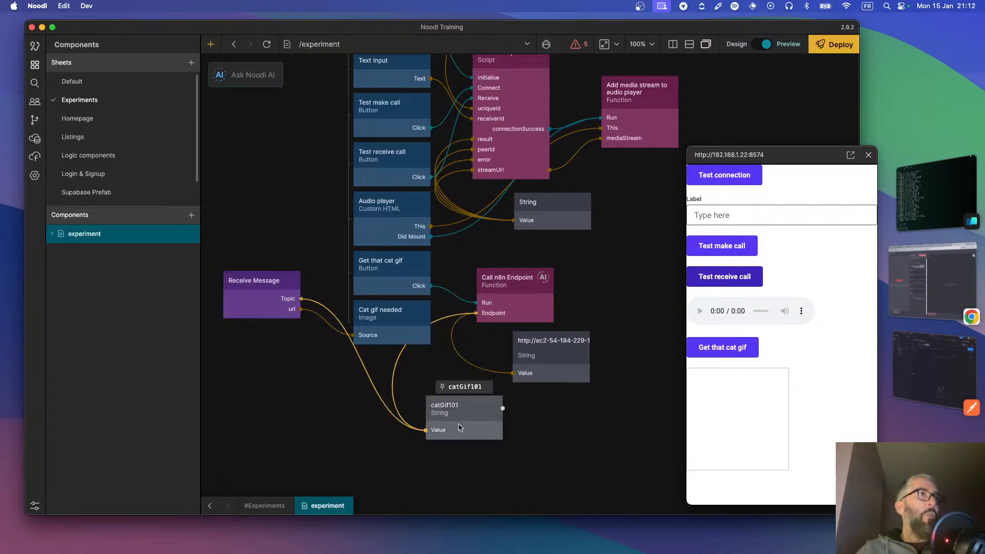
Press Get that cat gif in the preview and inspect the function's outputs.
click(735, 351)
click(735, 351)
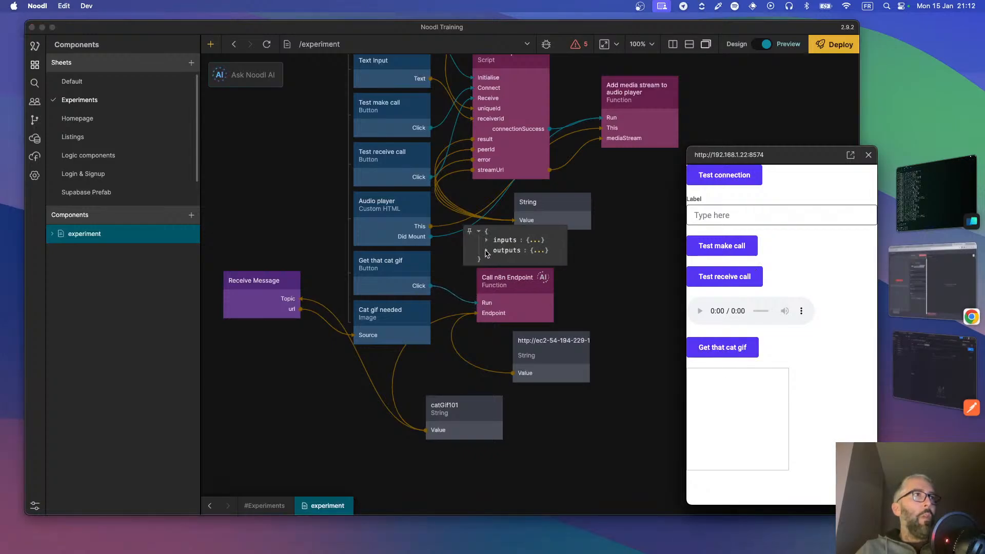
click(487, 252)
Start n8n's Listen For Test Event, then press Get that cat gif again.
key(super+Tab)
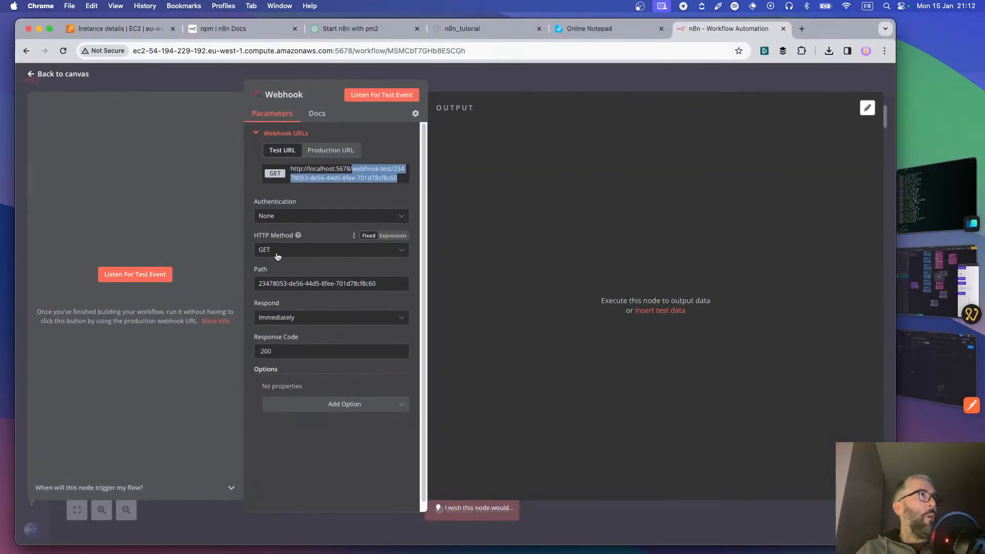
click(135, 277)
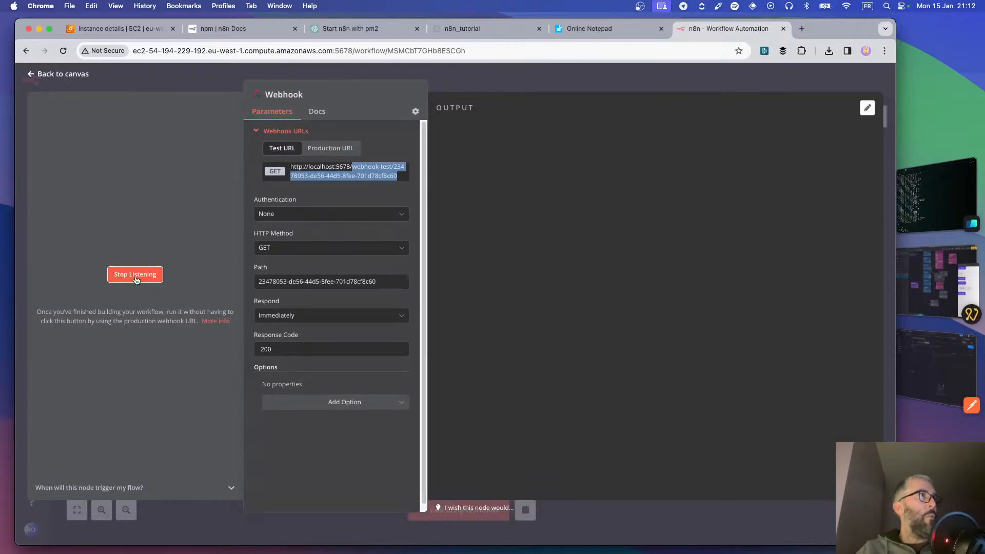
key(super+Tab)
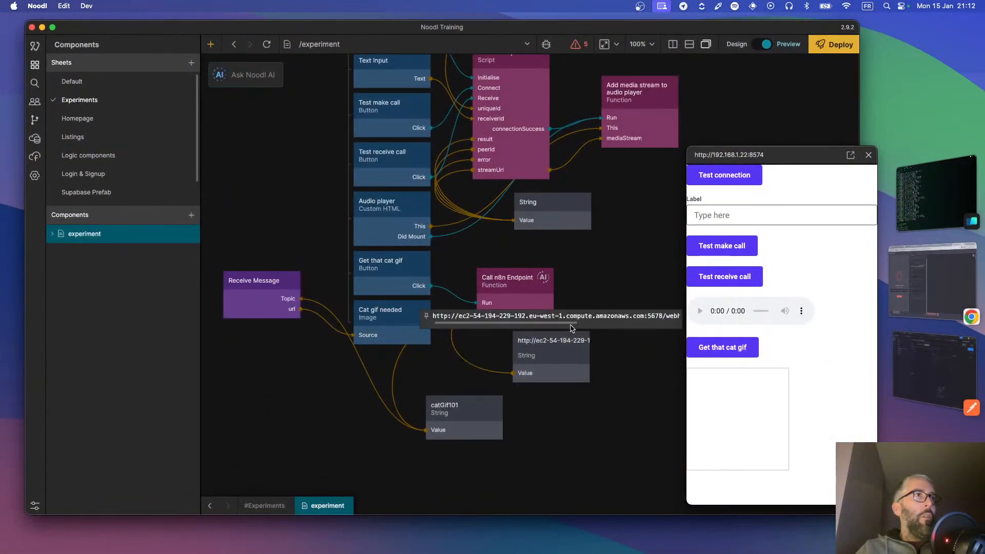
click(728, 355)
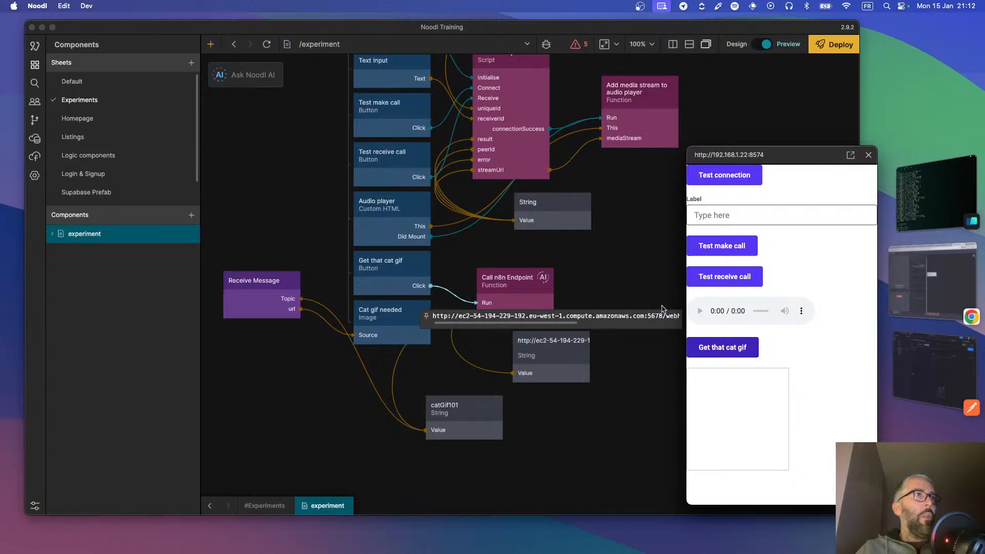
click(597, 284)
mouse_move(500, 289)
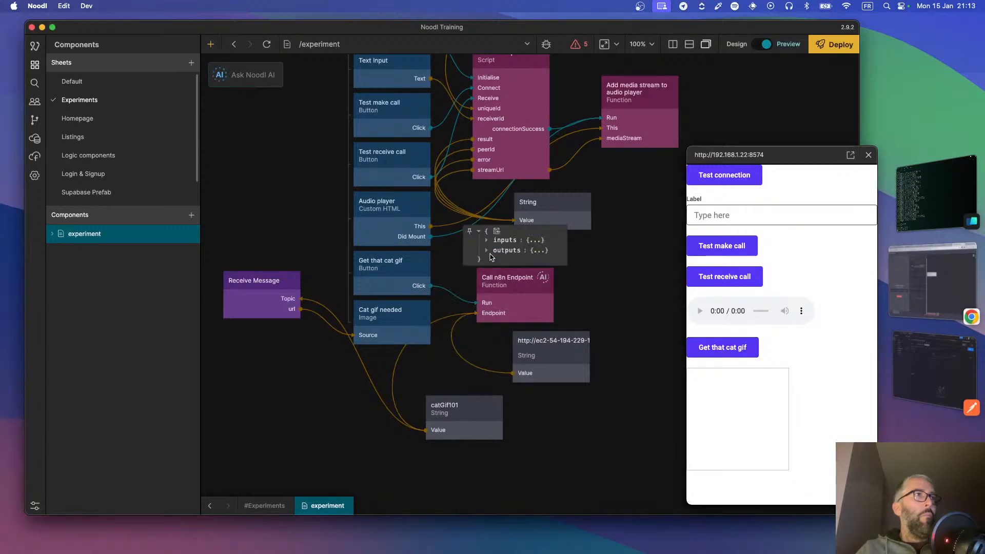
Check whether n8n received the call, then open Call n8n Endpoint's code.
key(super+Tab)
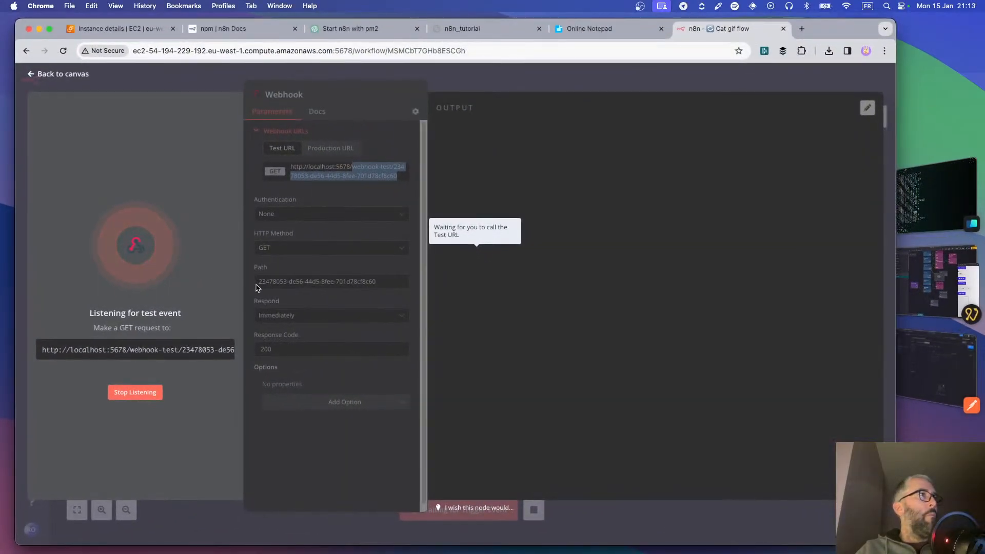
key(super+Tab)
double_click(524, 285)
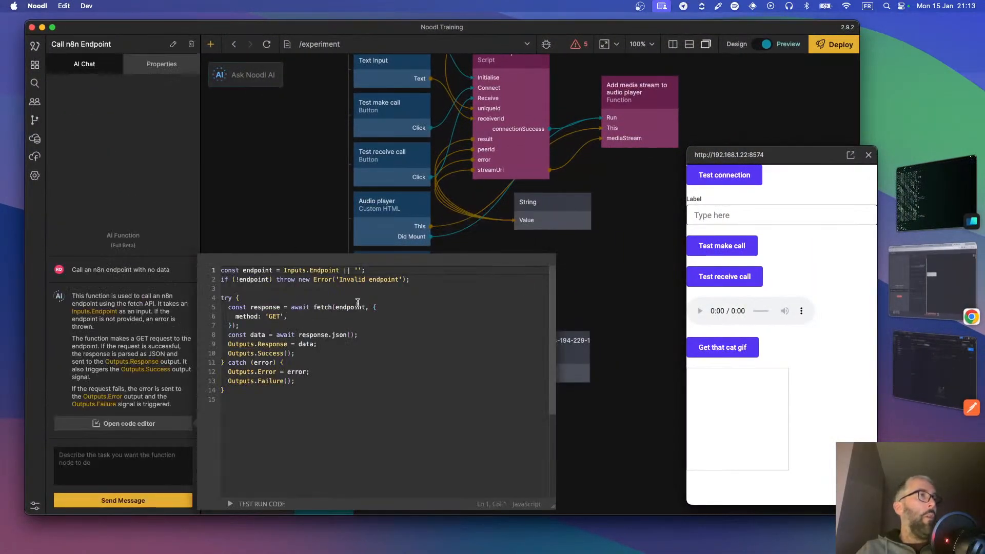
Delete the catGif101-to-Endpoint wire so only the webhook URL string feeds Call n8n Endpoint.
click(641, 294)
mouse_move(525, 295)
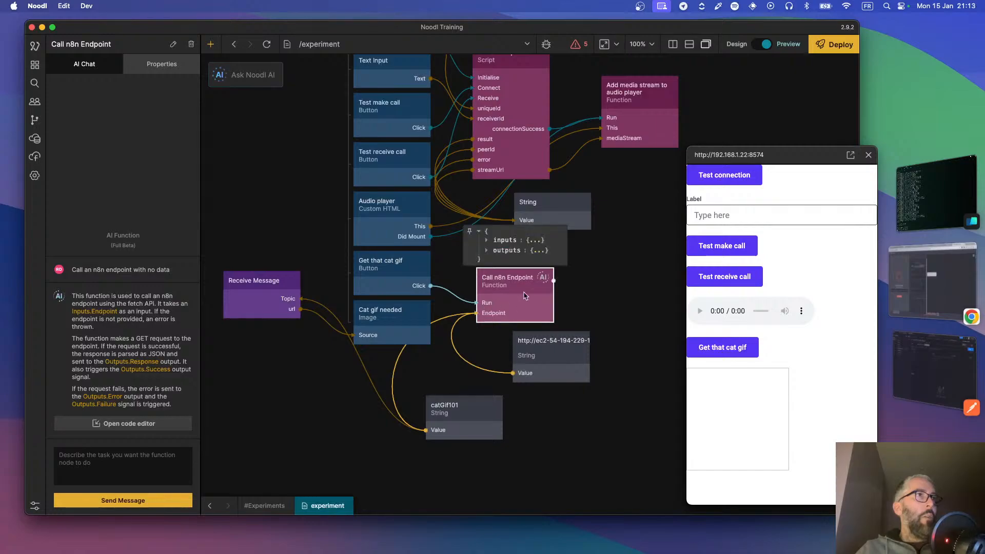
click(488, 241)
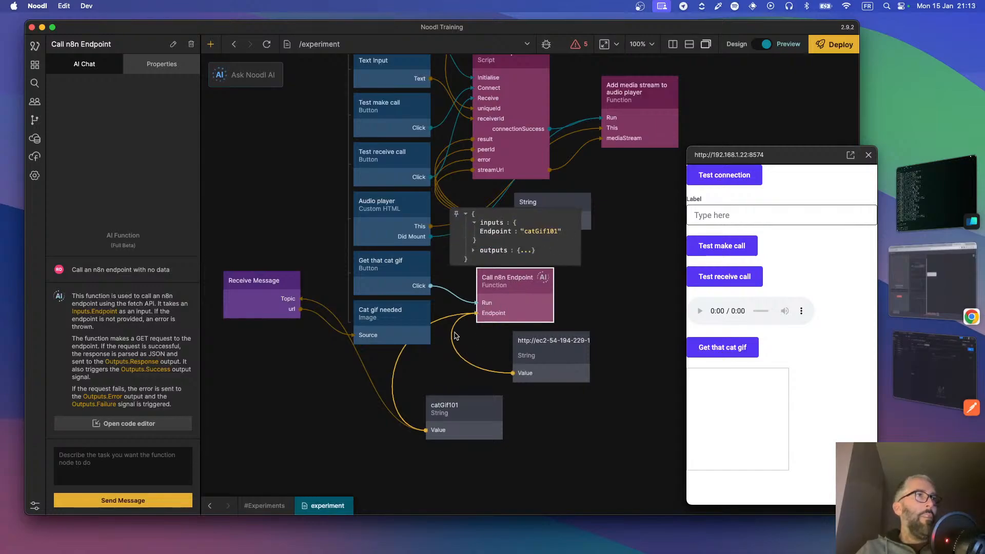
click(448, 317)
click(448, 317)
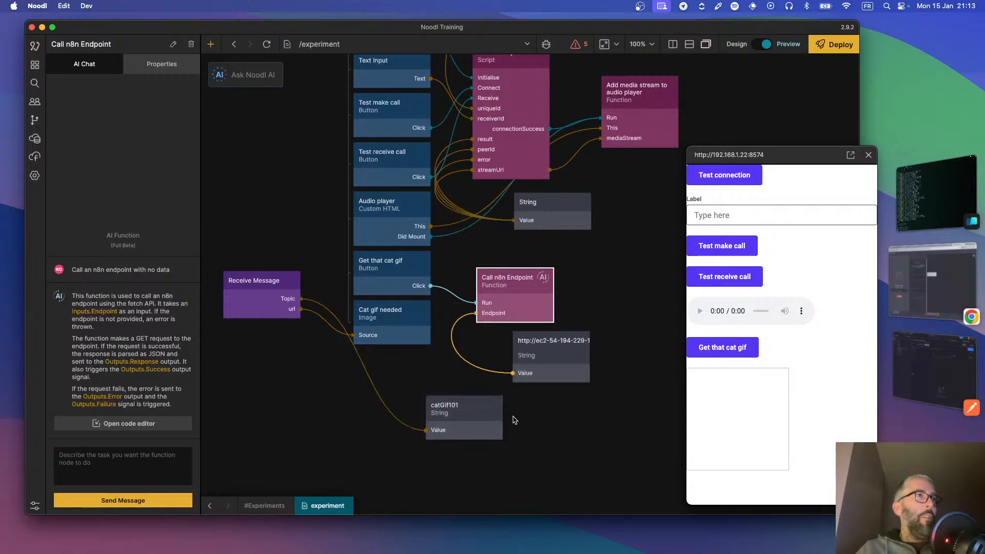
double_click(521, 287)
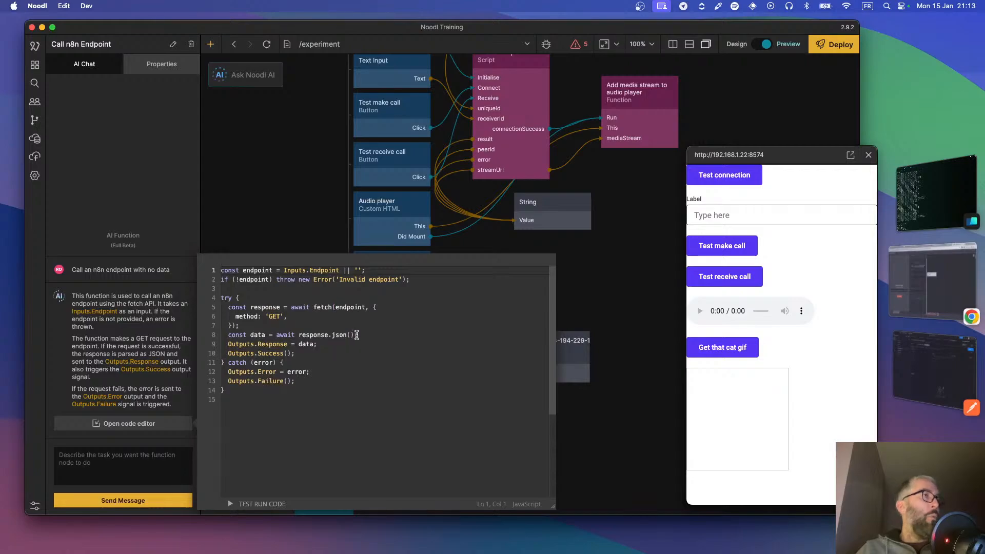
click(96, 469)
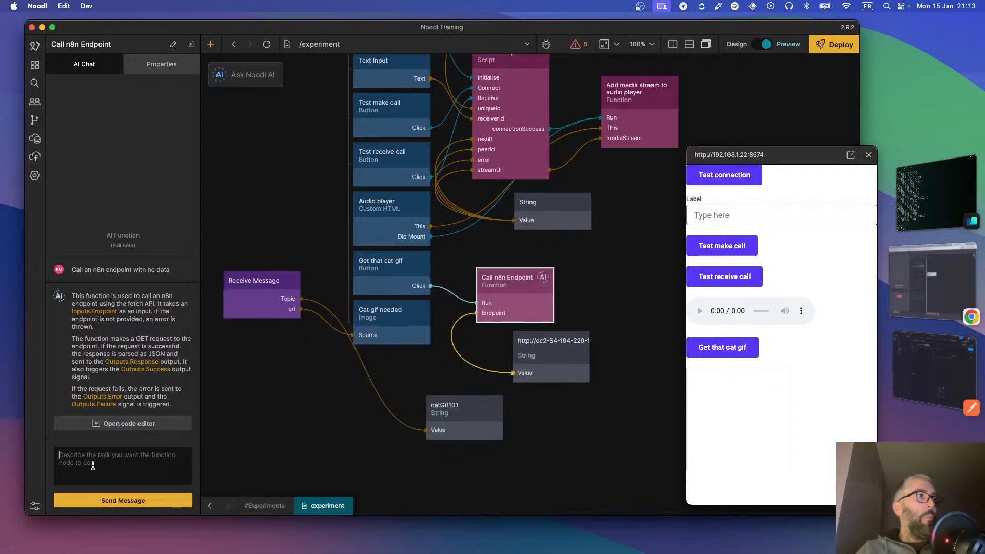
Ask the AI Chat to add the 'topic' data, then review the resulting Fetch Data with Topic code.
click(60, 455)
text(Please)
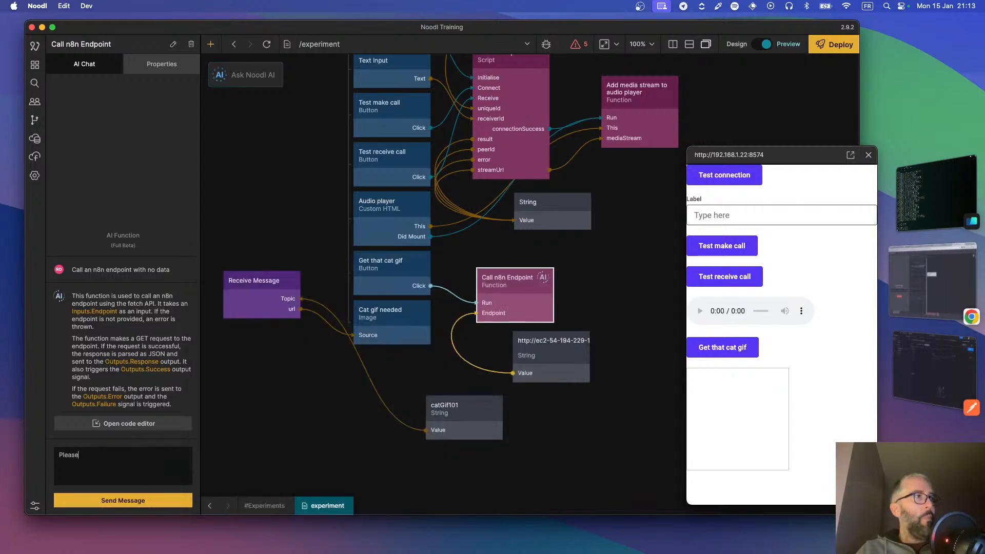
text( add the data 'topic':)
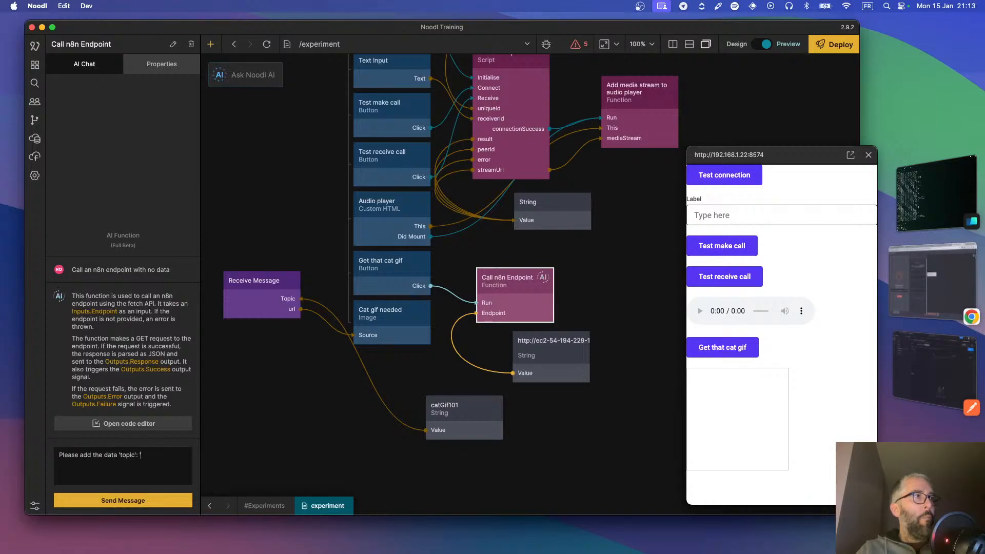
text( ')
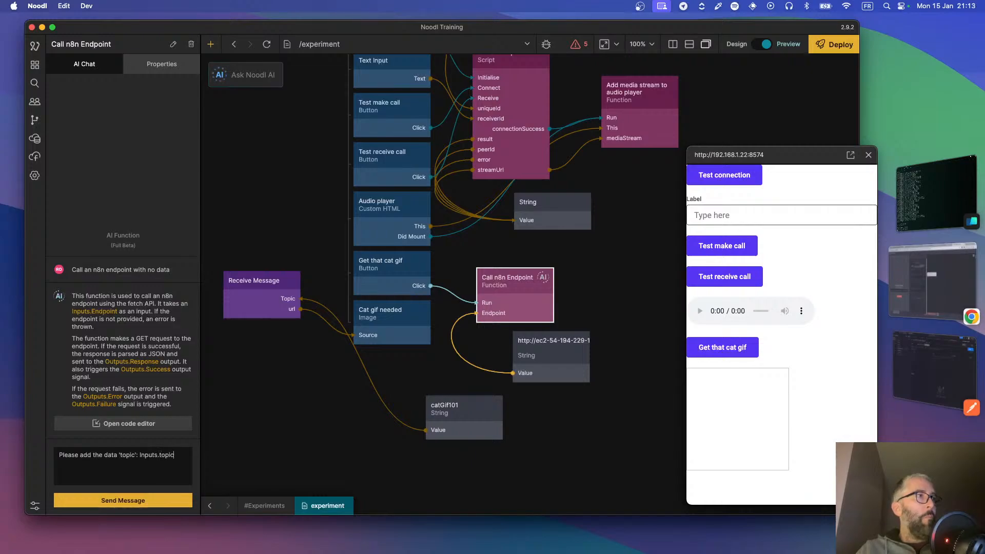
key(Return)
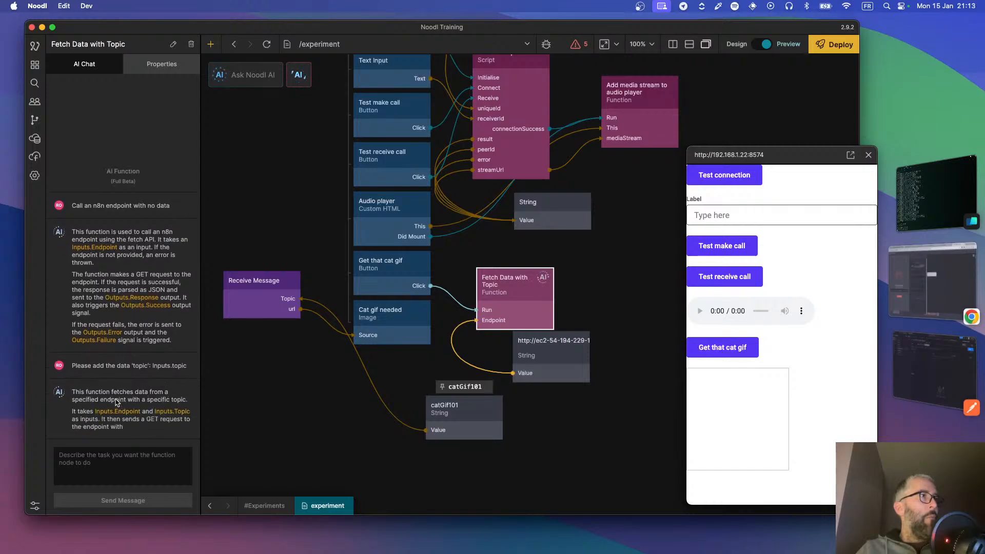
drag(544, 299, 548, 285)
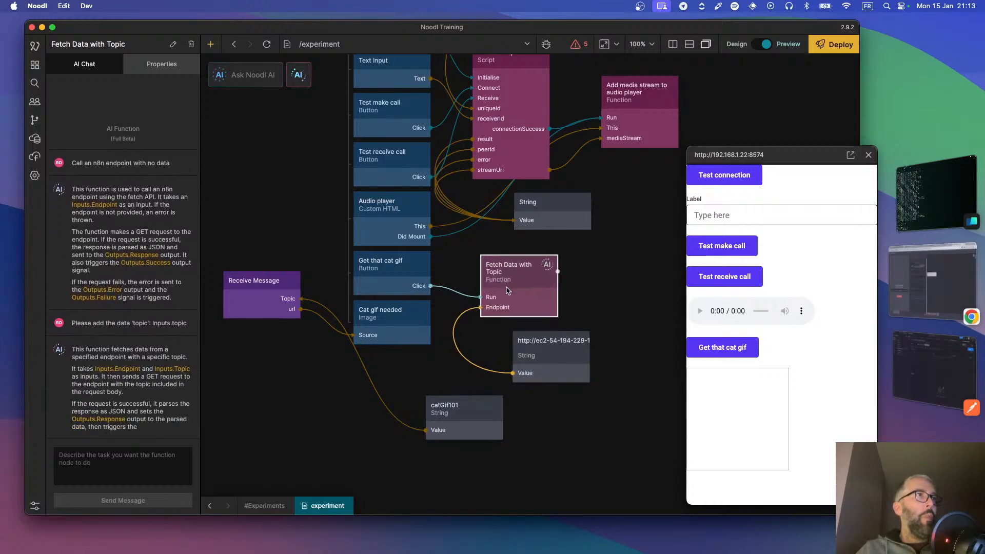
double_click(548, 285)
click(285, 335)
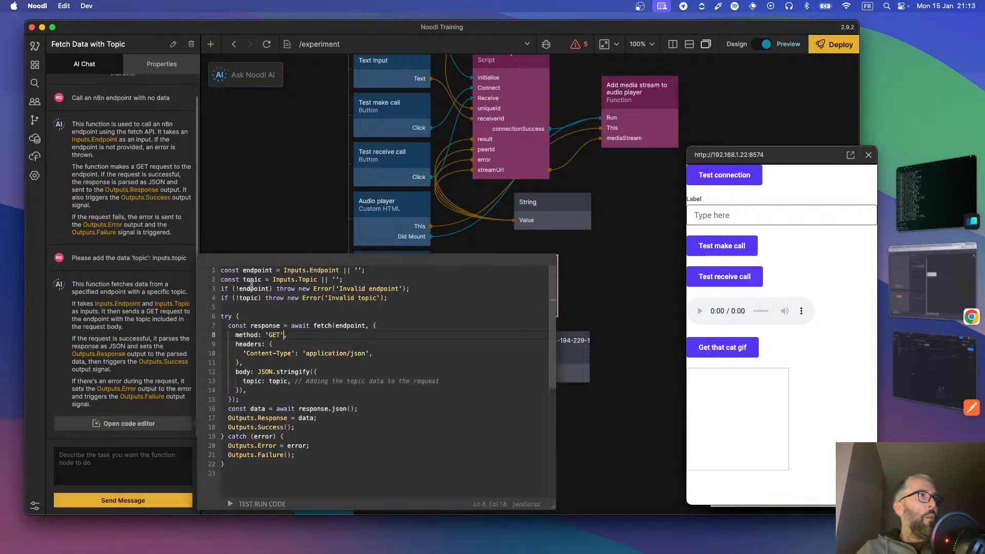
Connect catGif101's Value to the Topic input of Fetch Data with Topic.
click(620, 306)
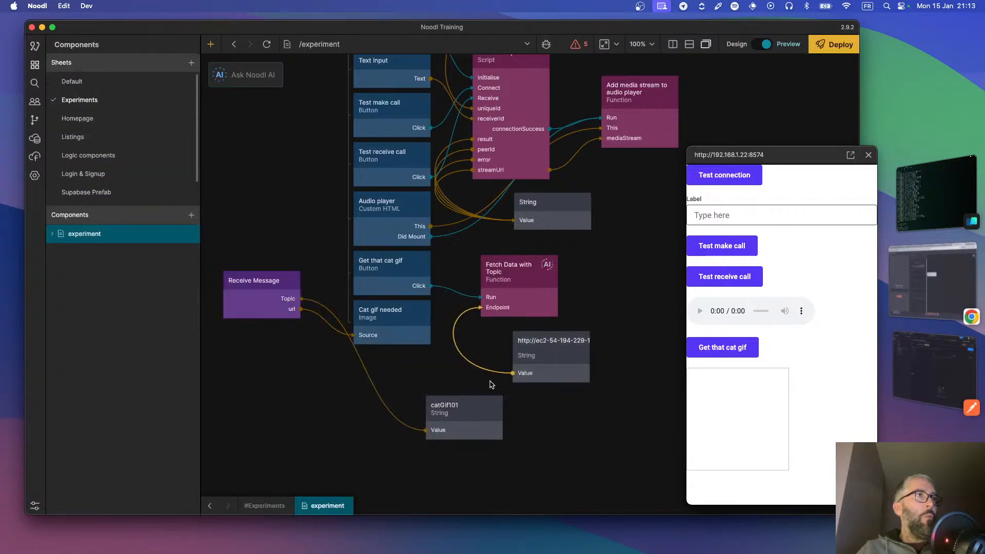
drag(501, 406, 520, 287)
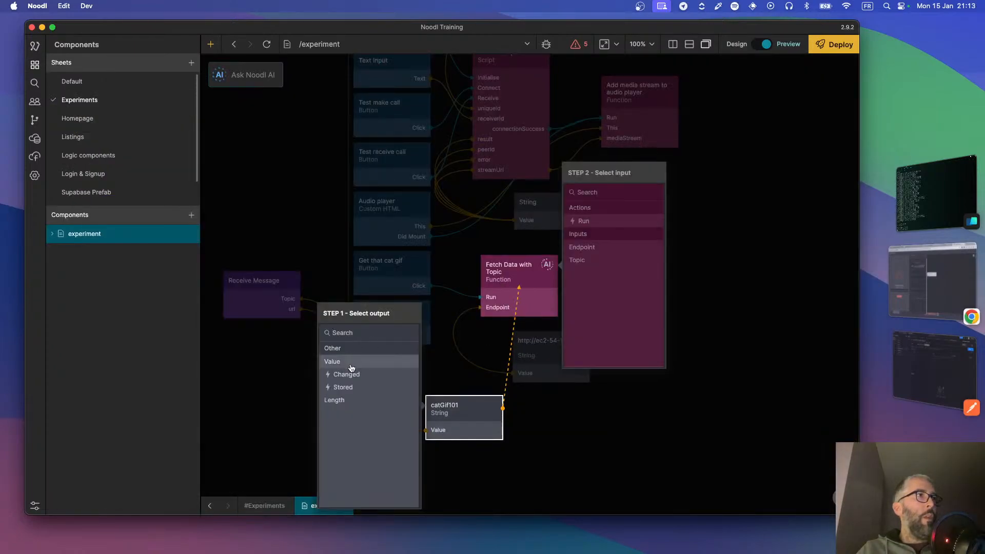
click(593, 234)
click(742, 323)
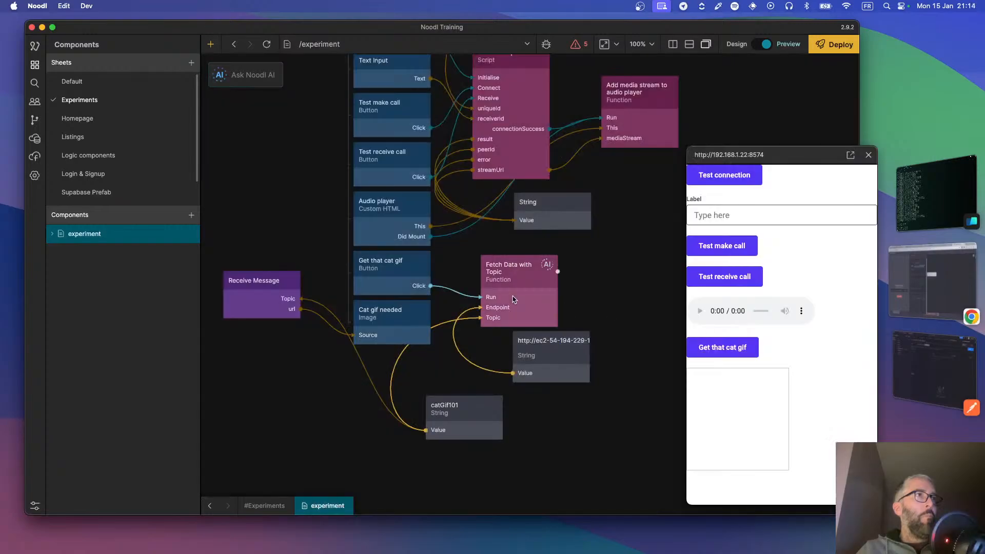
Test Get that cat gif and inspect the function's error output and Topic input.
key(super+Tab)
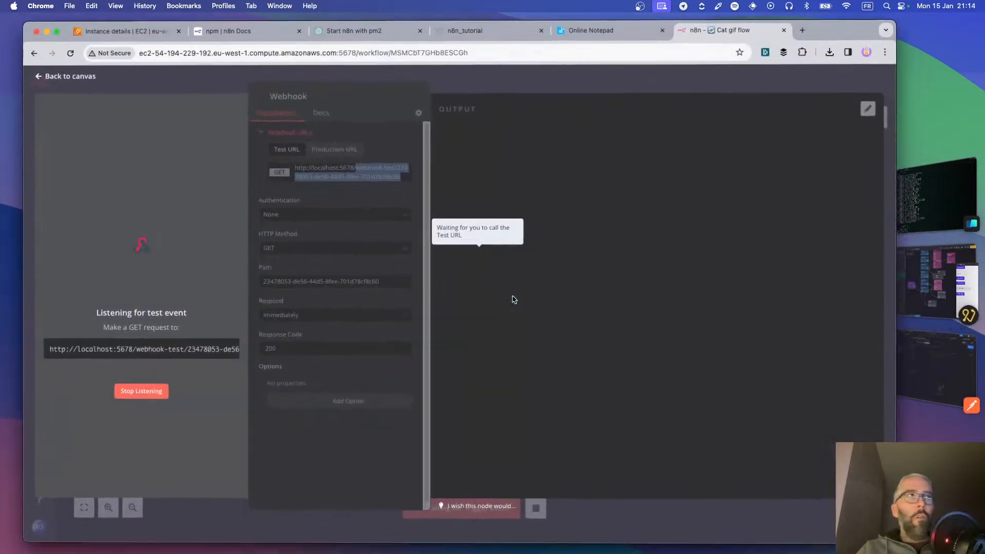
key(super+Tab)
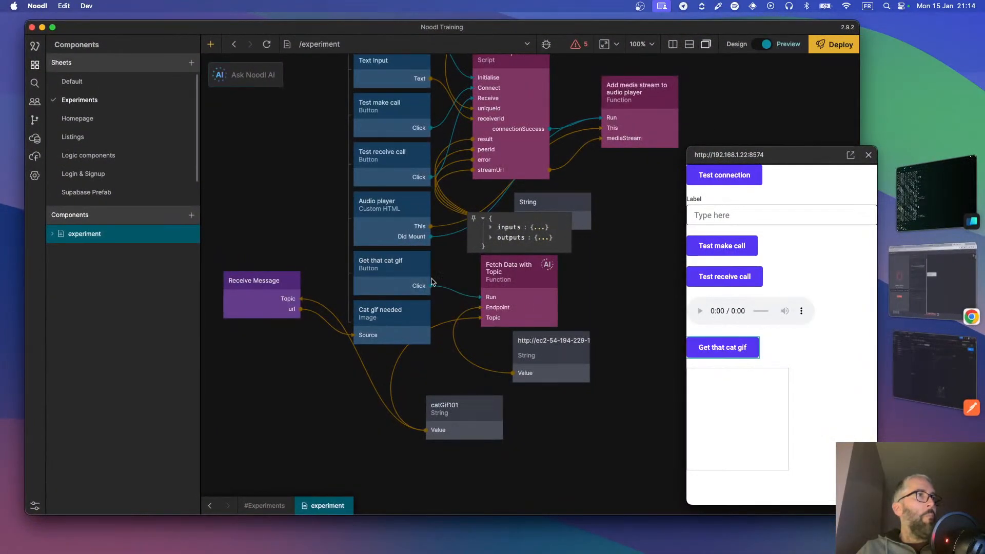
click(731, 351)
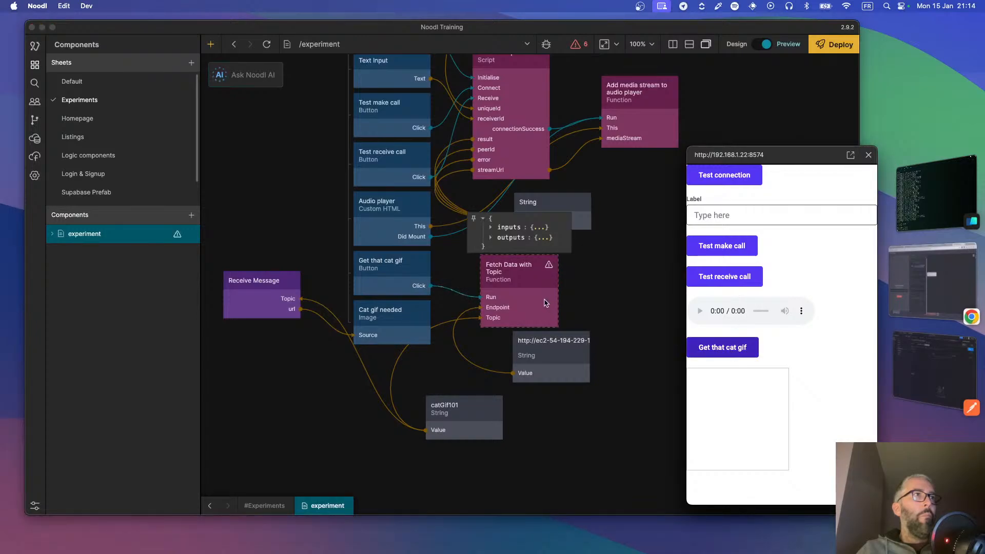
click(590, 295)
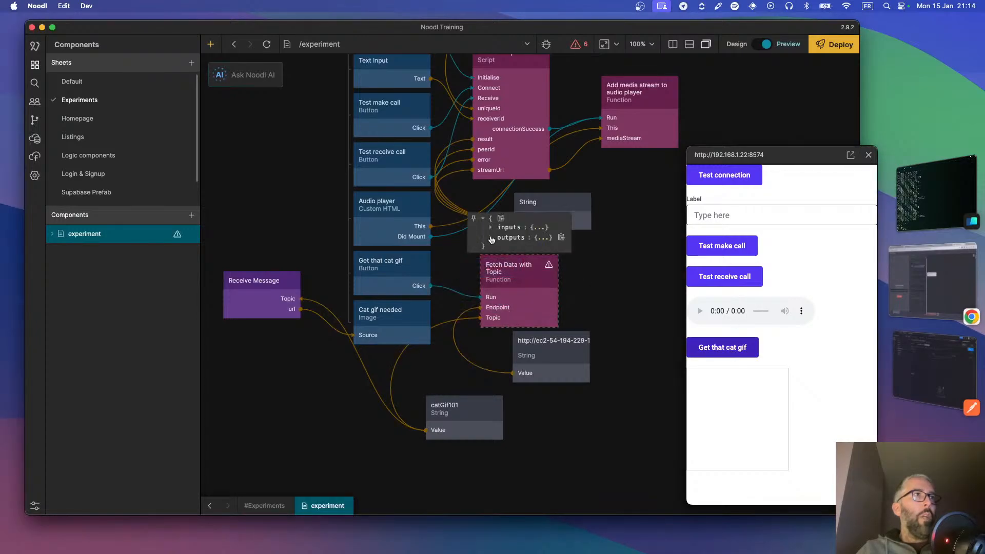
click(491, 238)
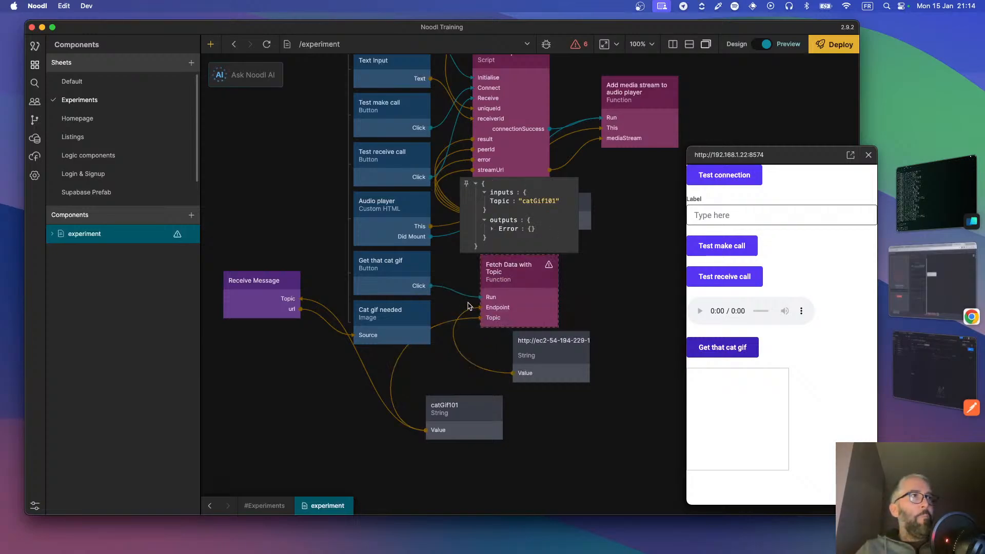
mouse_move(511, 318)
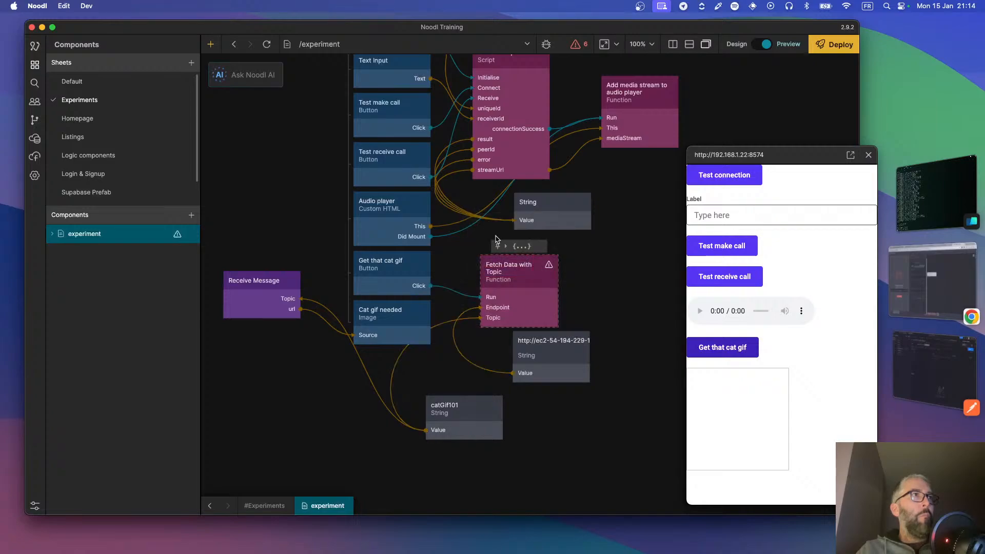
click(503, 269)
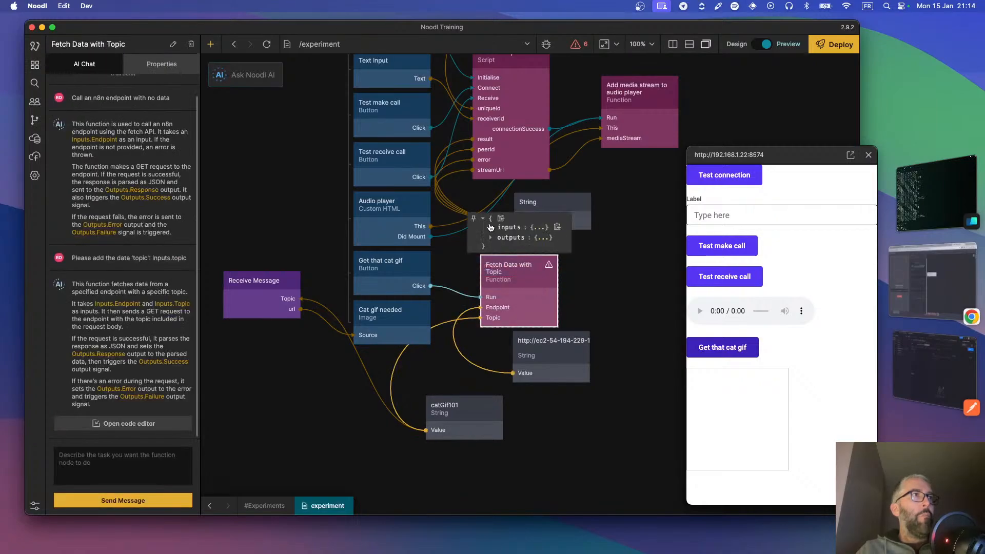
click(491, 228)
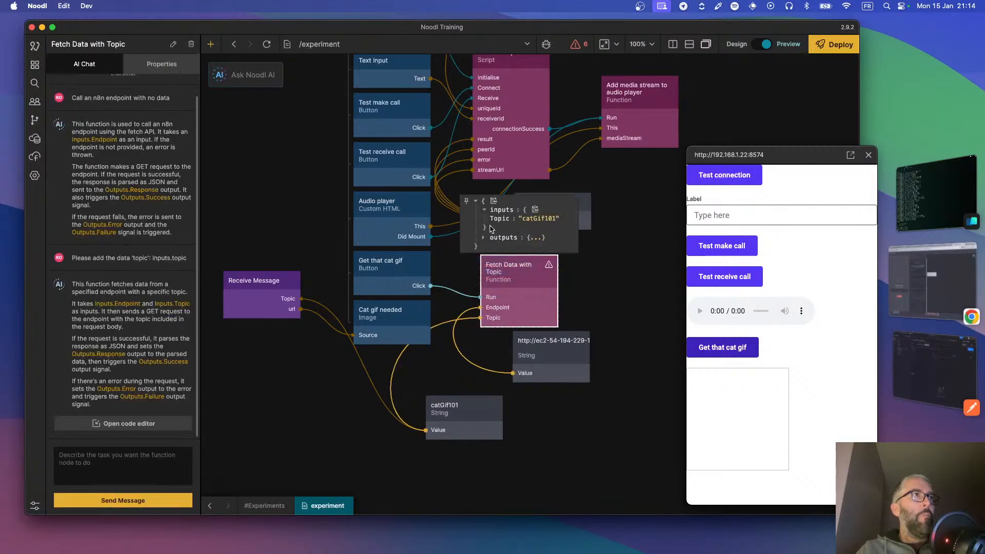
click(568, 271)
Press Get that cat gif again, check n8n, and review the Endpoint and Topic inputs.
mouse_move(556, 354)
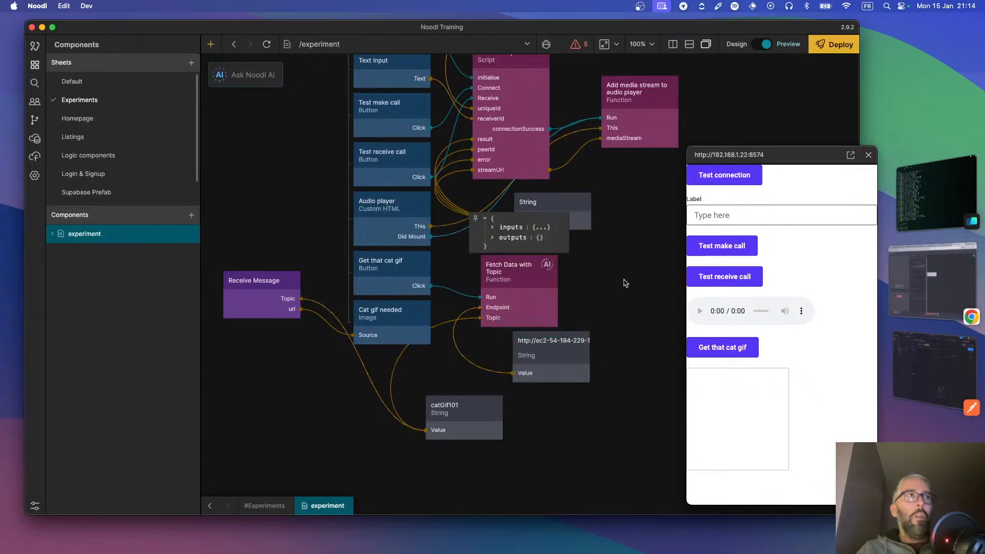
click(737, 349)
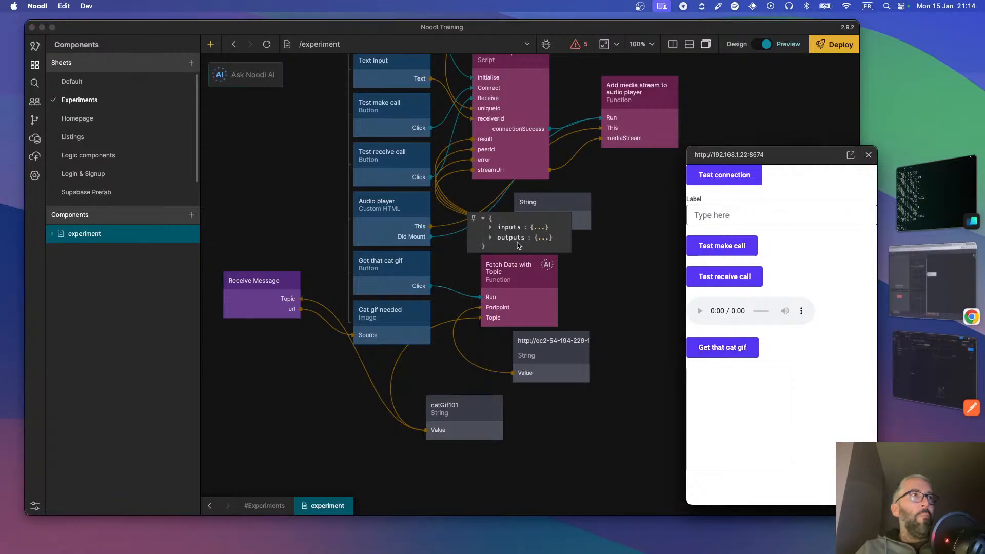
key(super+Tab)
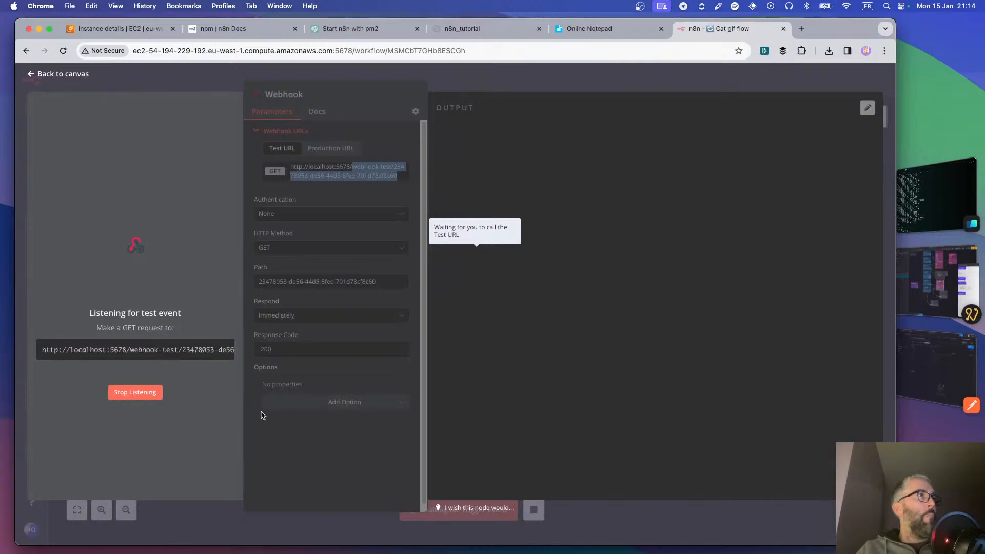
key(super+Tab)
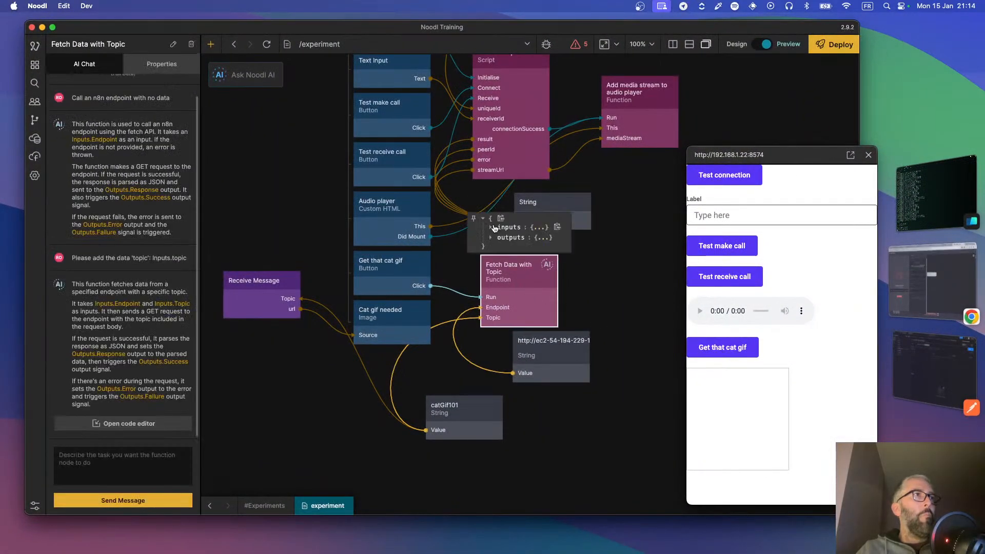
click(493, 228)
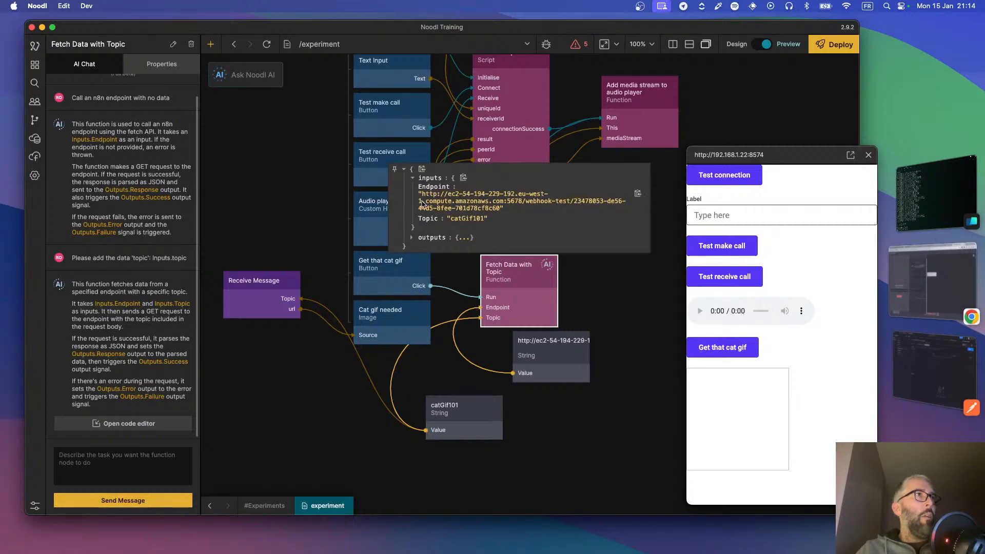
click(552, 357)
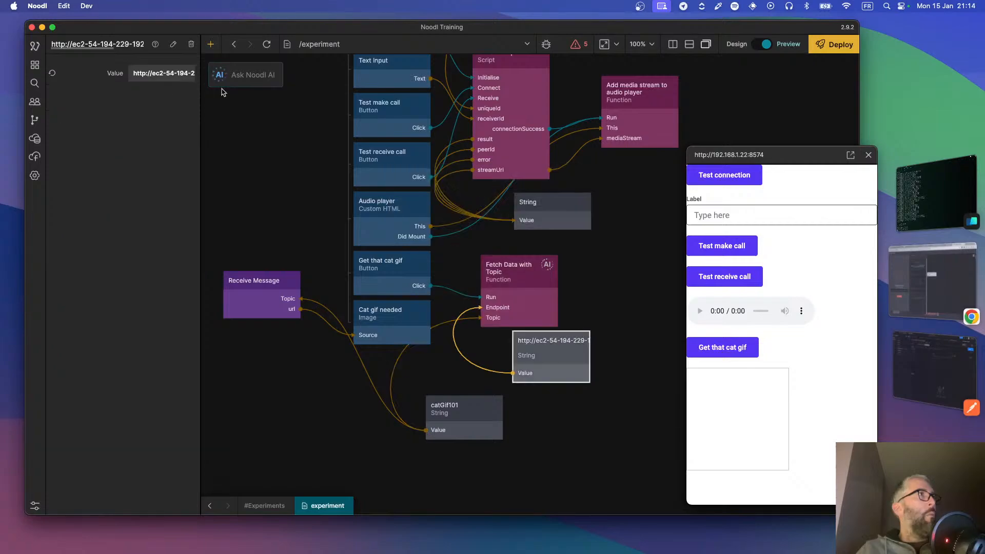
Inspect the full webhook URL value in the URL String node.
drag(175, 76, 226, 79)
click(164, 71)
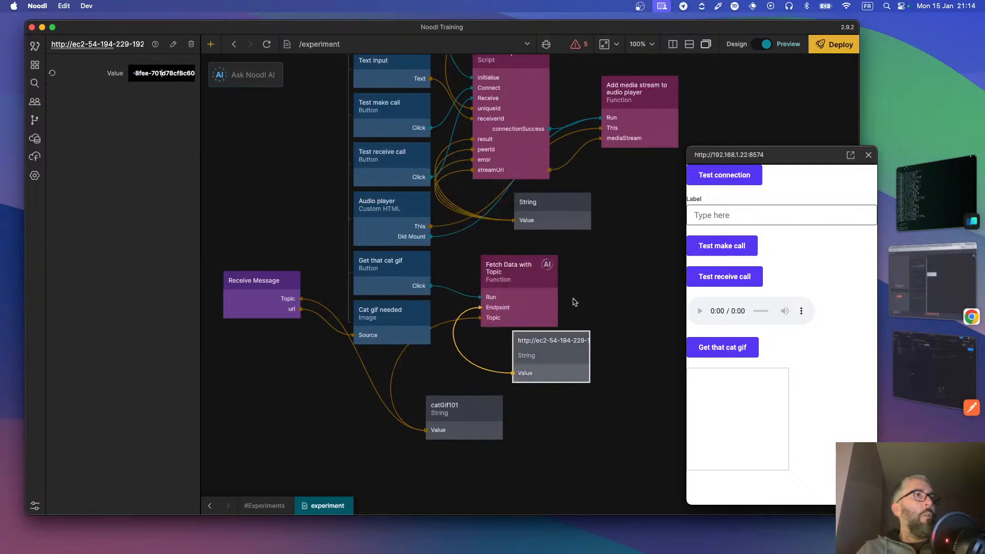
mouse_move(477, 219)
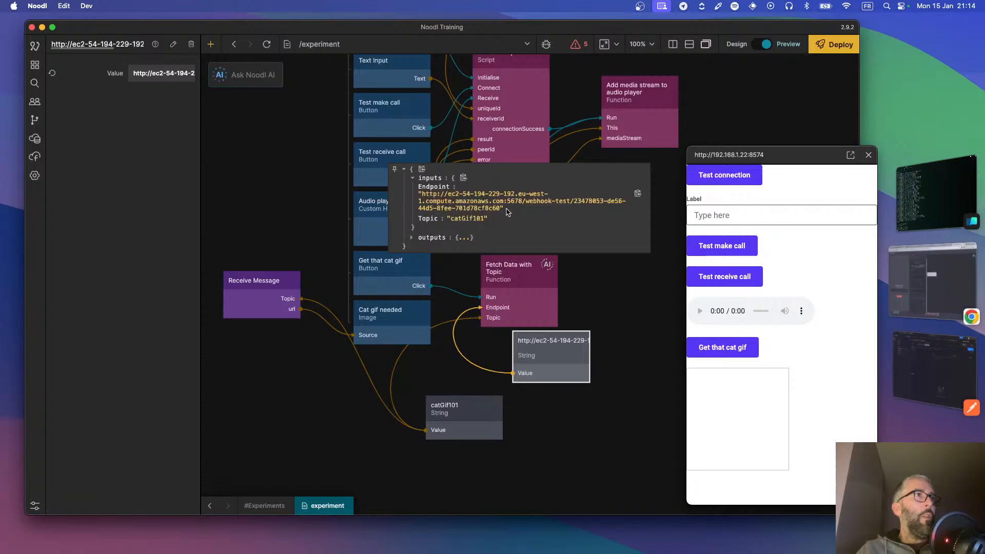
click(640, 336)
mouse_move(526, 295)
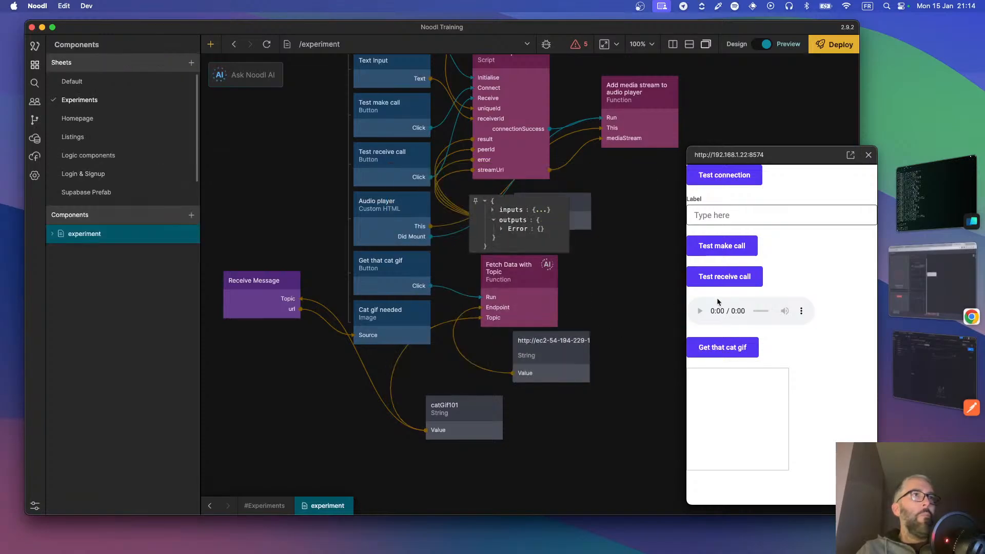
Retest Get that cat gif with n8n listening, then open Fetch Data with Topic's code.
click(733, 348)
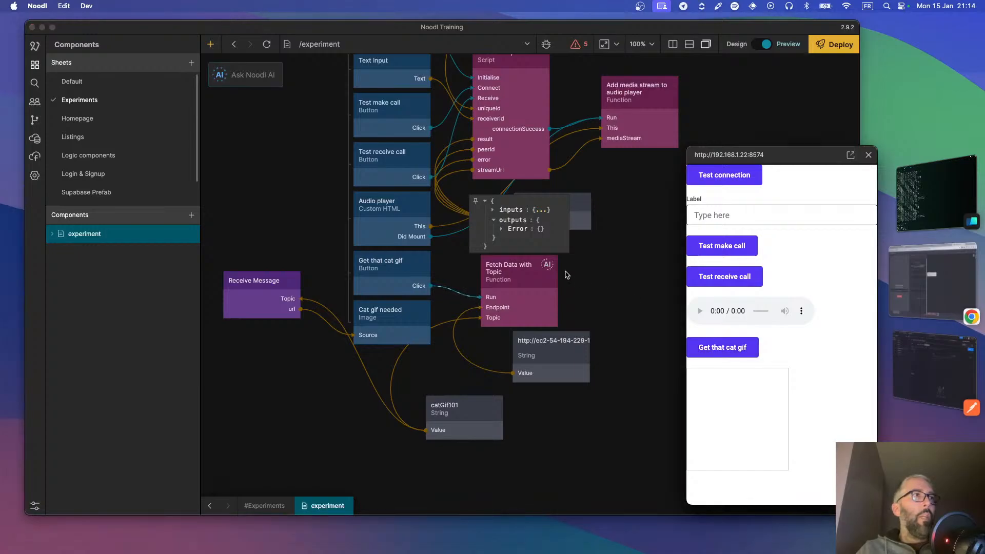
key(super+Tab)
click(135, 274)
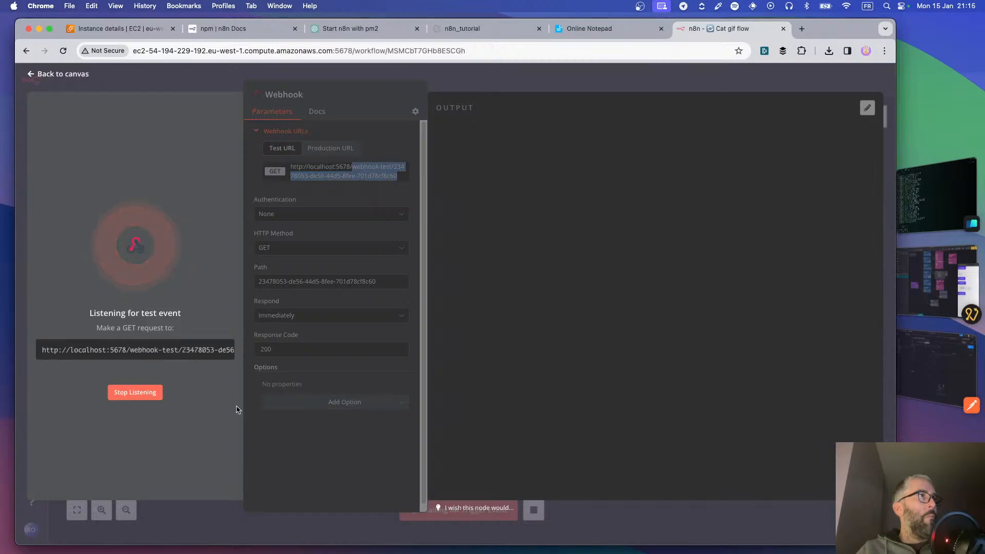
key(super+Tab)
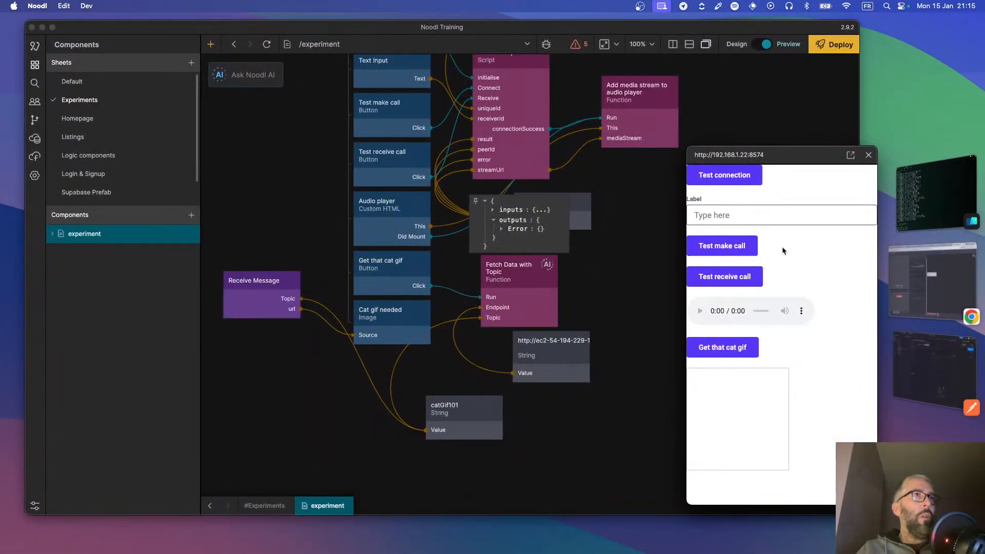
click(719, 347)
click(503, 229)
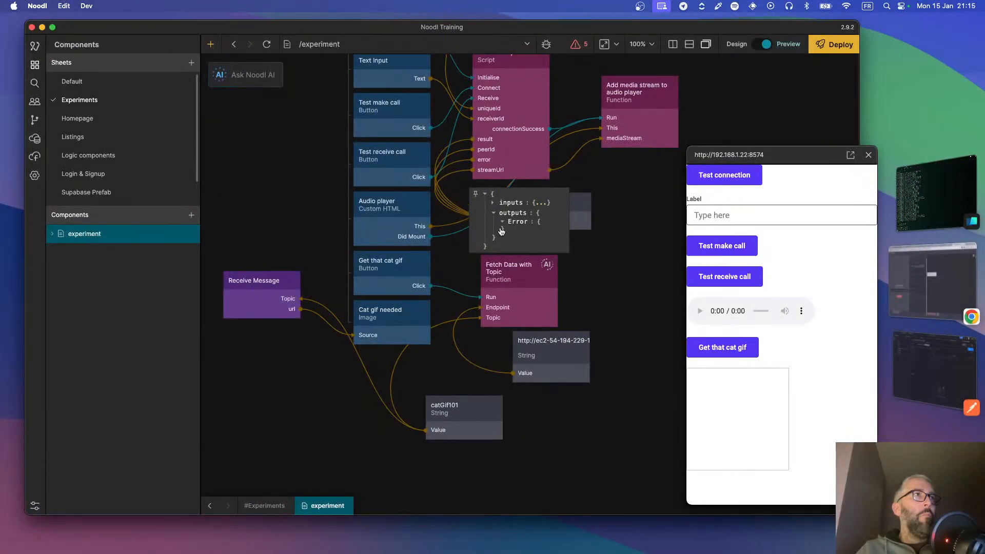
mouse_move(548, 332)
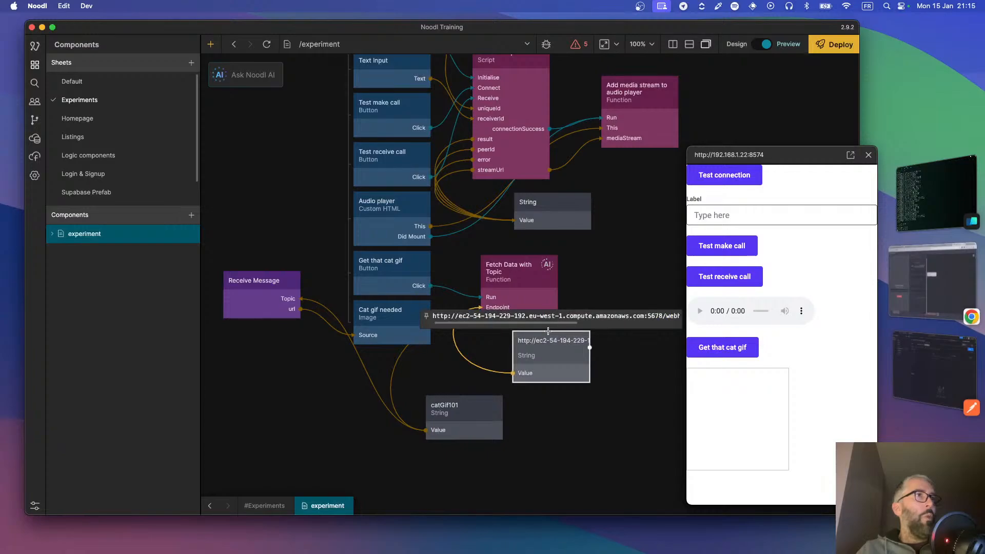
double_click(500, 296)
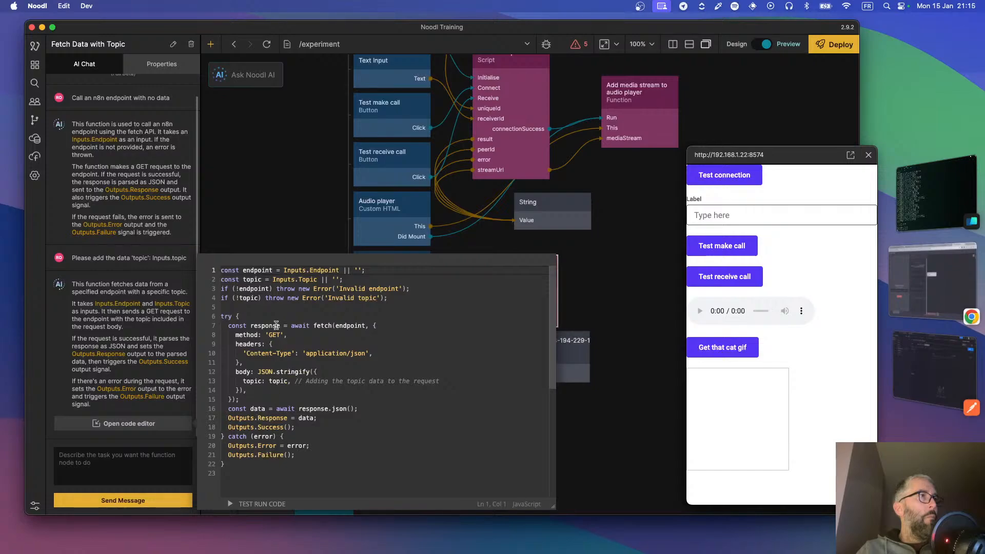
Replace the URL String's value with n8n's localhost webhook test URL.
double_click(357, 326)
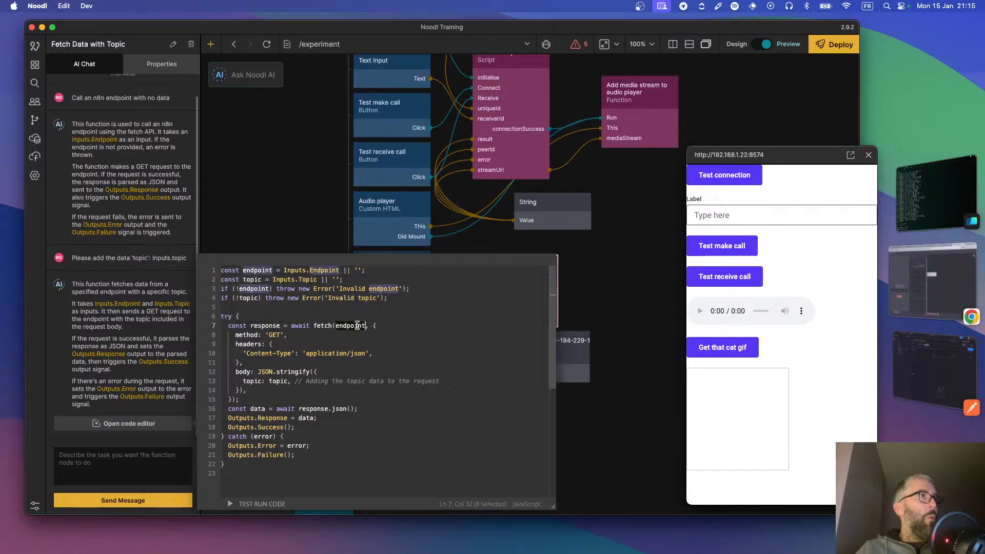
click(635, 327)
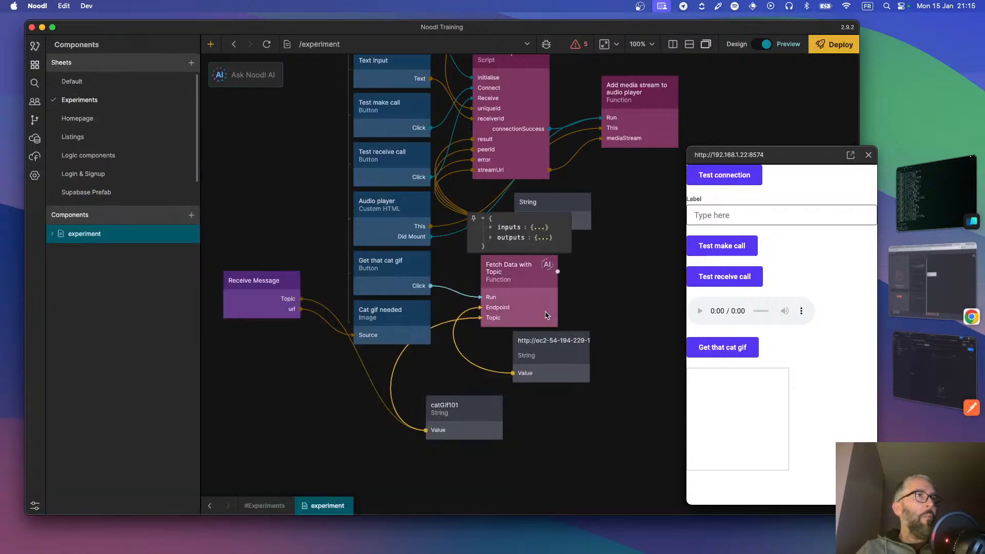
key(super+Tab)
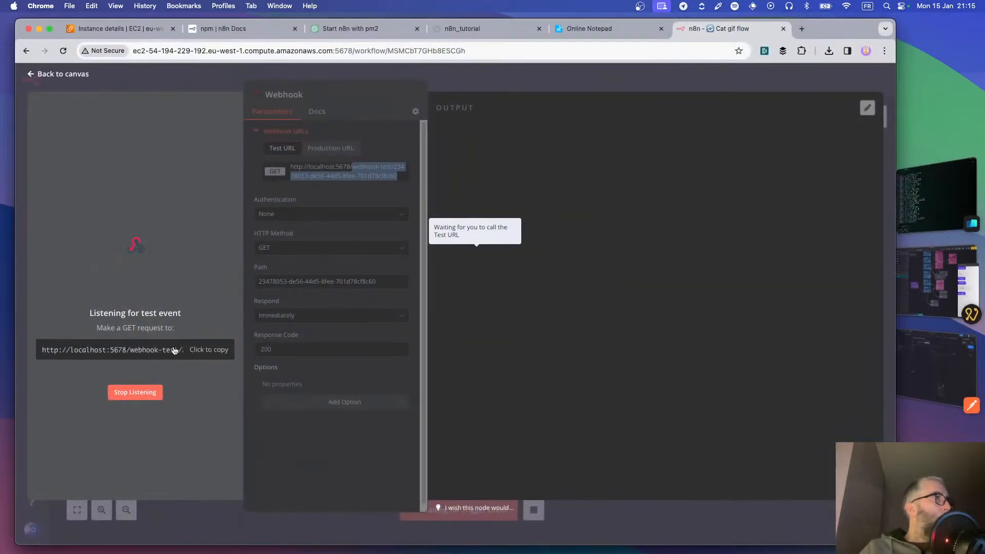
click(173, 350)
key(super+Tab)
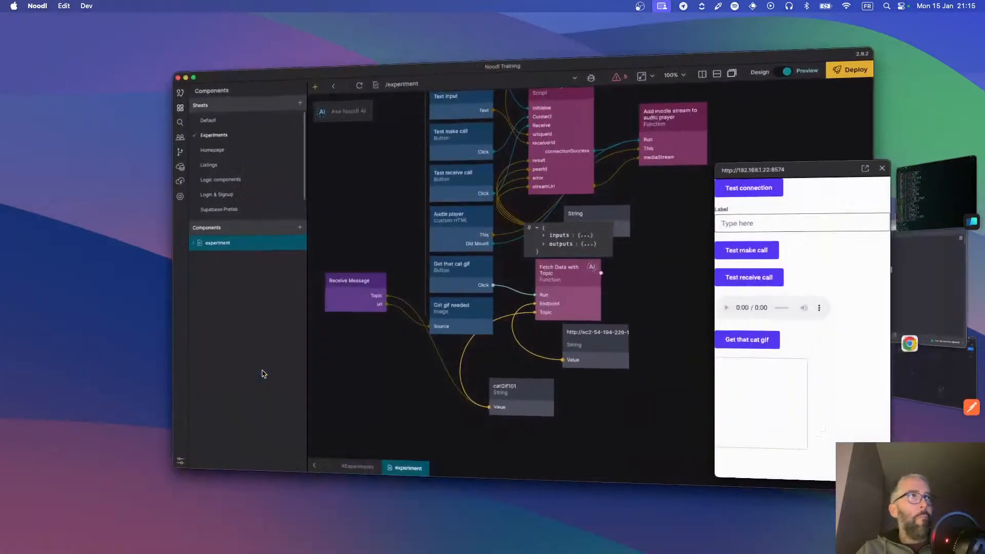
click(544, 354)
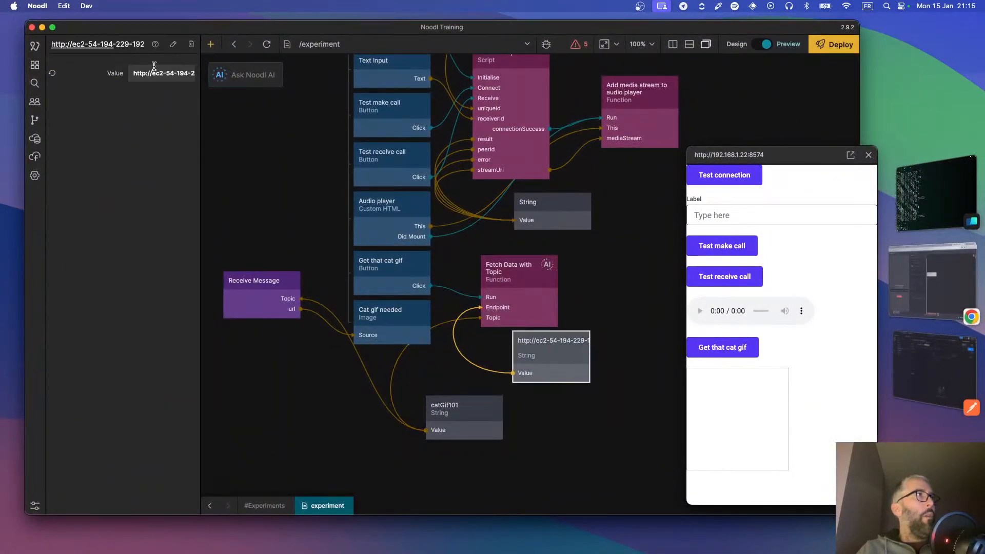
click(148, 73)
key(super+a)
key(super+v)
click(170, 123)
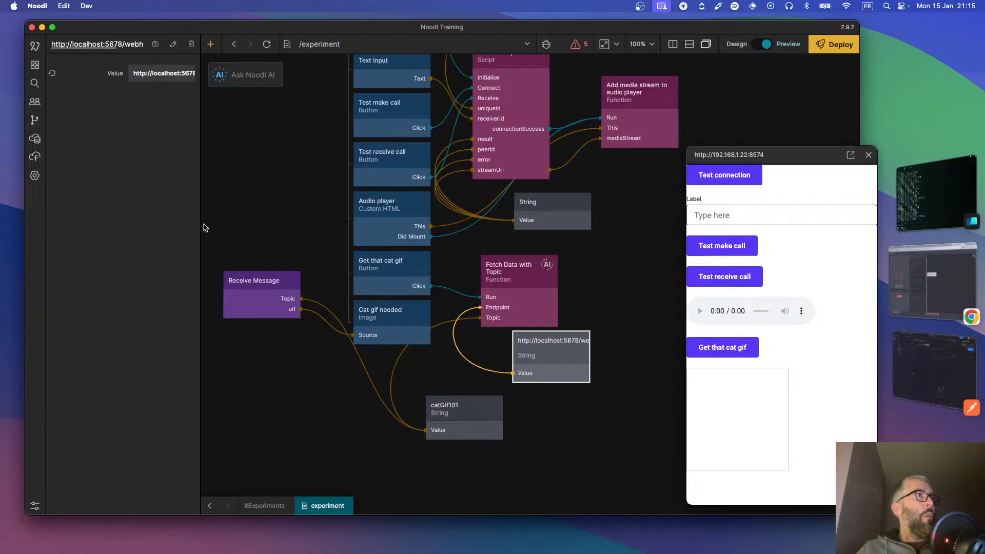
Copy the EC2 public IPv4 and replace localhost in the URL with 54.194.229.192.
key(super+Tab)
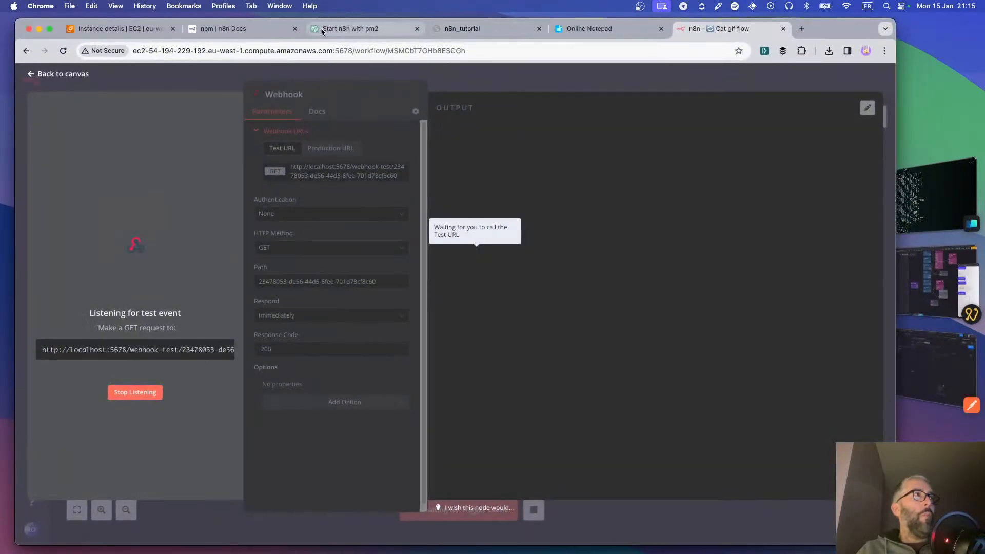
click(137, 30)
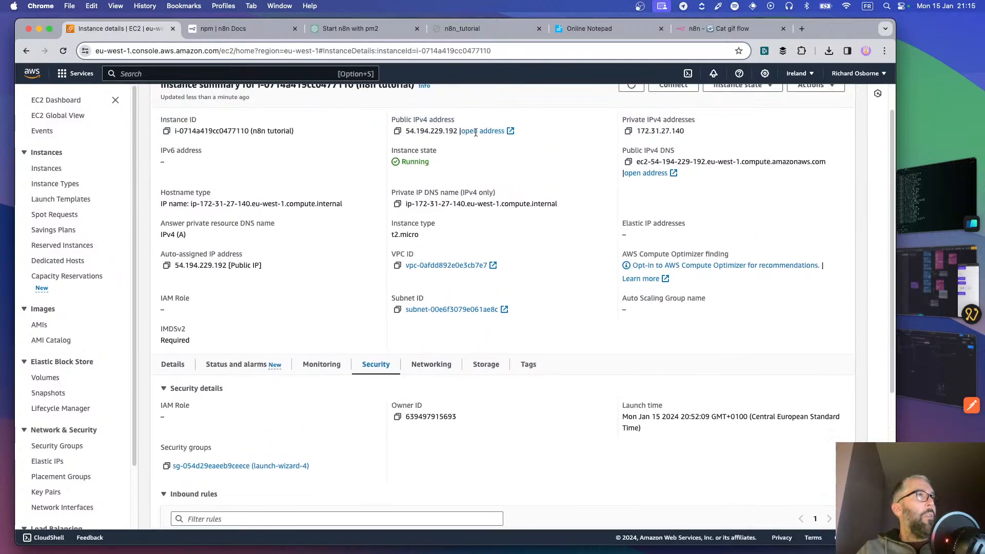
drag(457, 131, 409, 133)
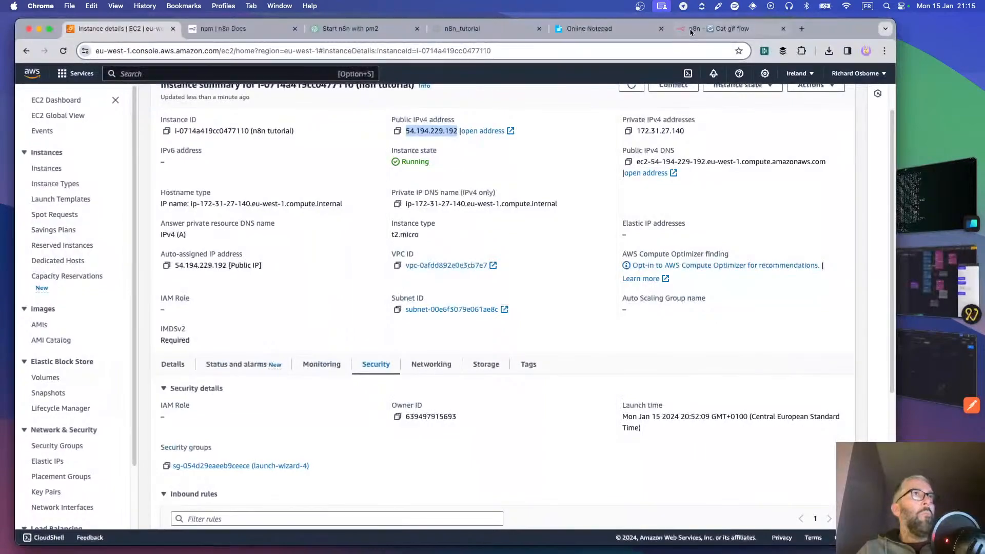
click(691, 32)
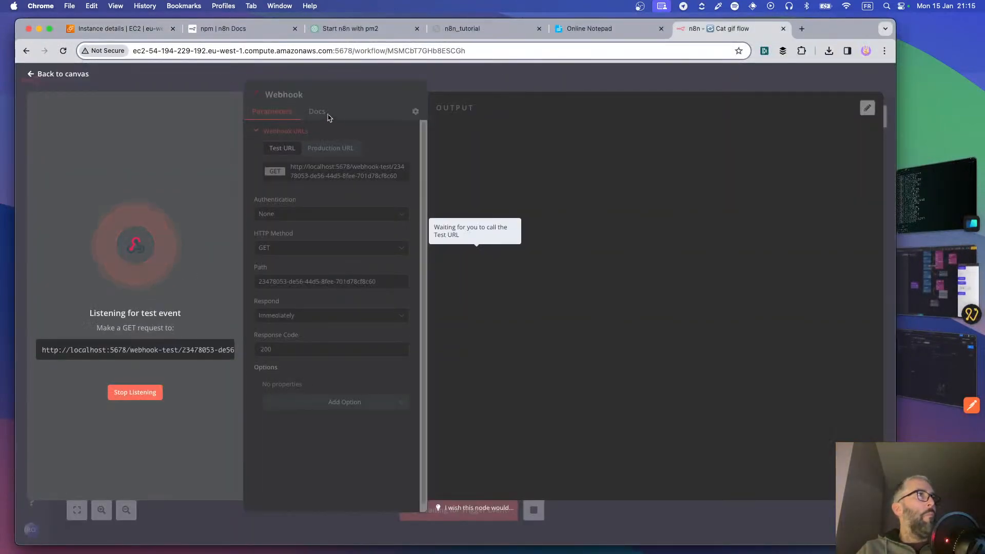
click(931, 293)
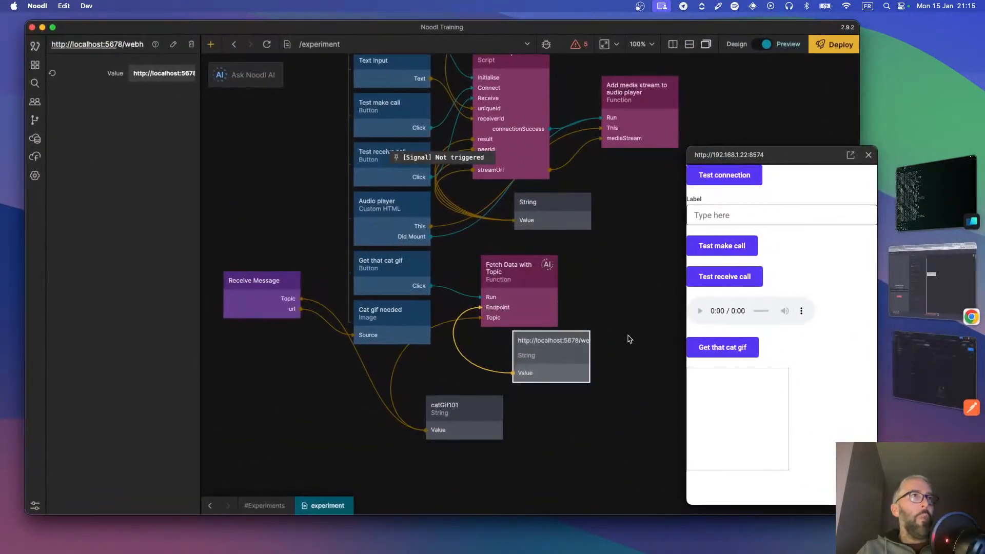
click(155, 73)
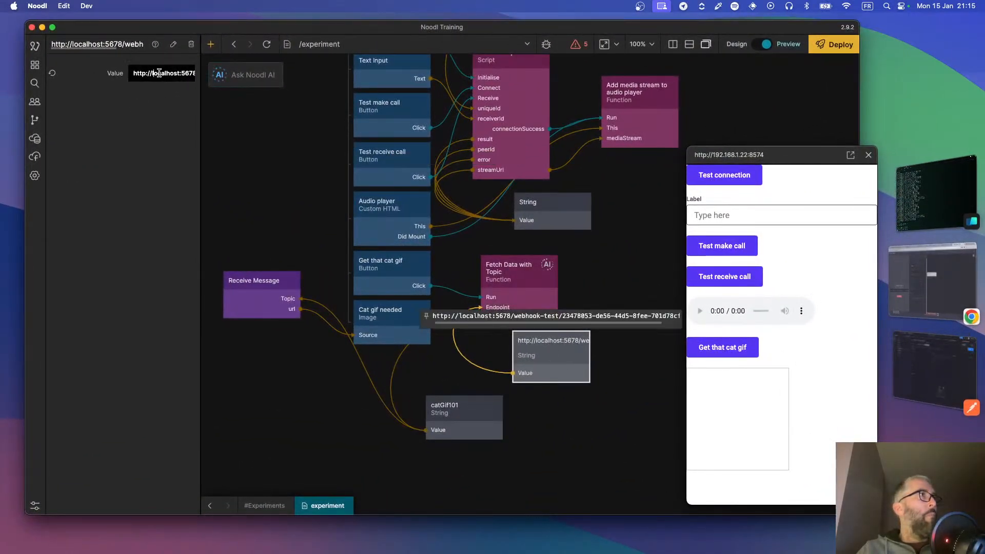
double_click(160, 73)
key(super+v)
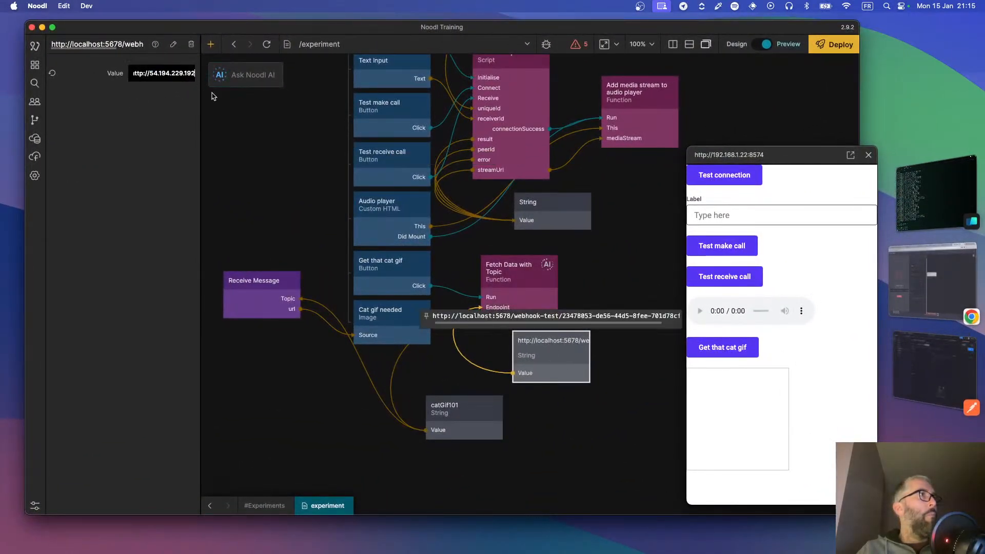
click(265, 189)
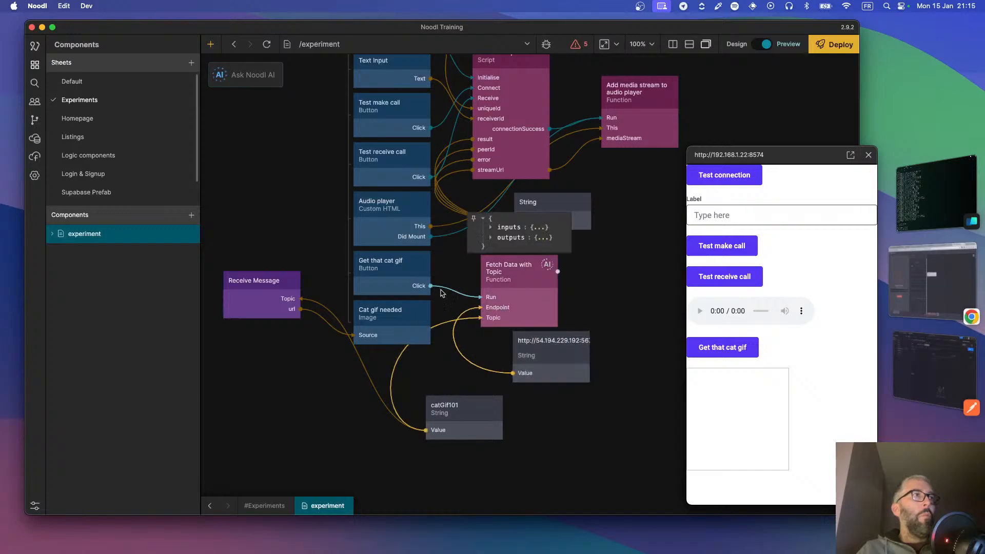
Reload the preview, press Get that cat gif, and inspect Endpoint, Topic and Error in the inspector.
click(267, 44)
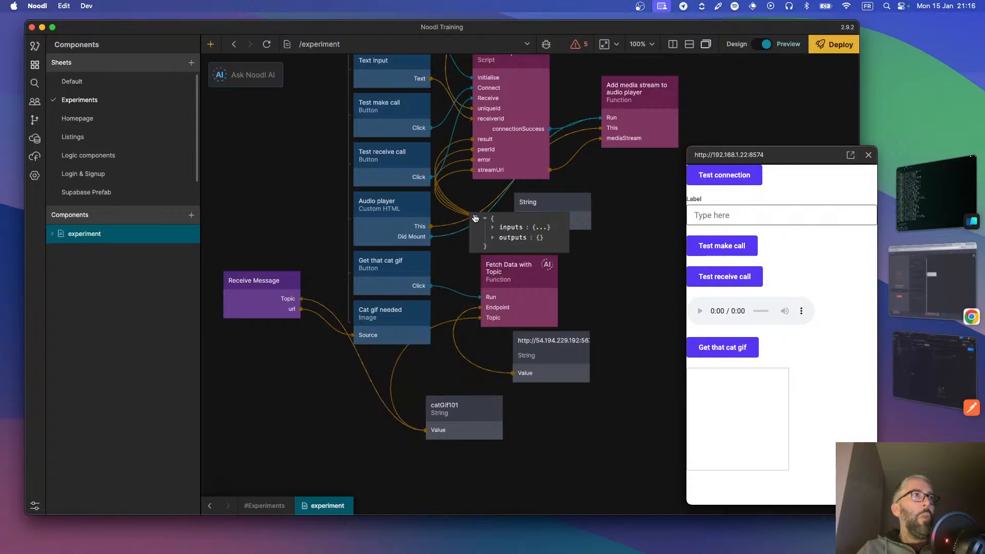
click(726, 349)
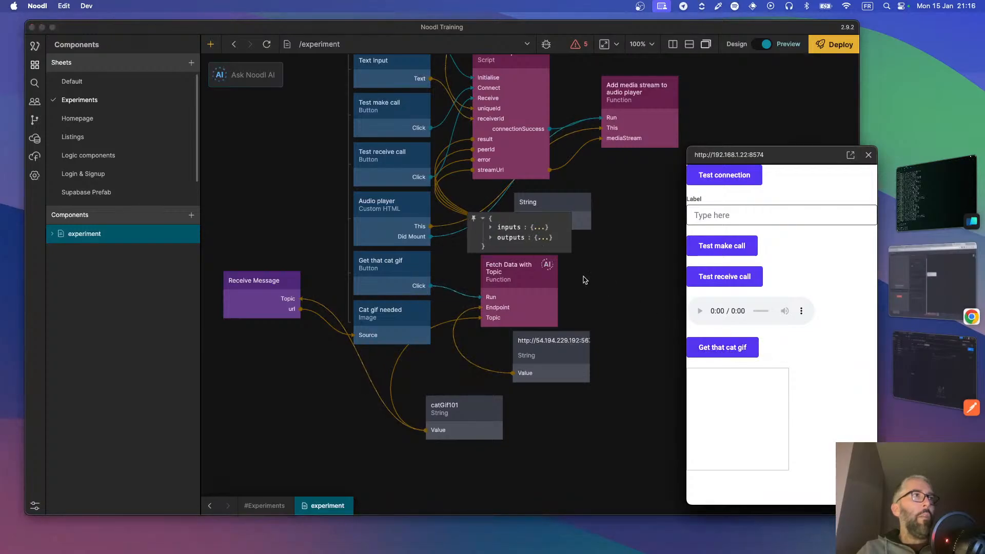
click(492, 238)
click(500, 233)
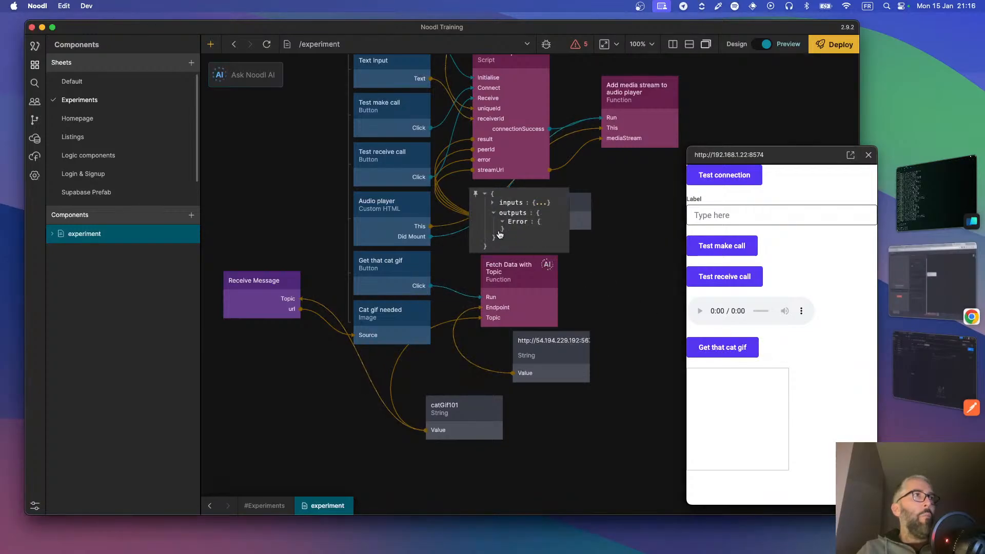
click(494, 204)
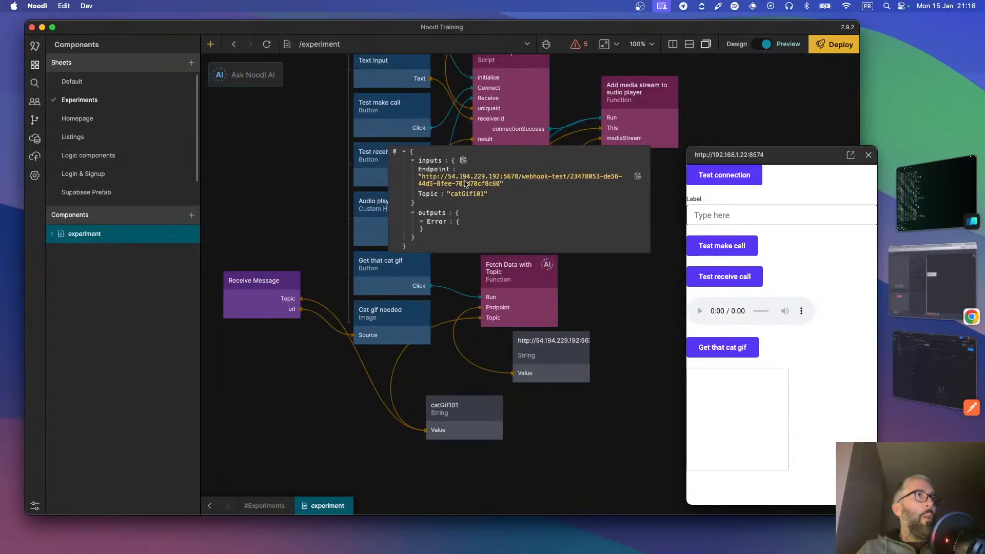
key(super+Tab)
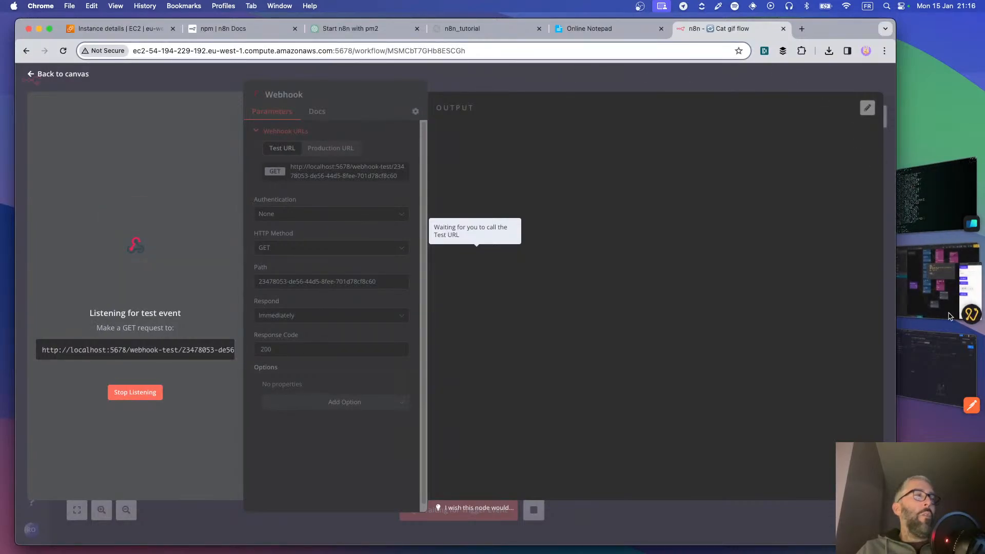
click(13, 466)
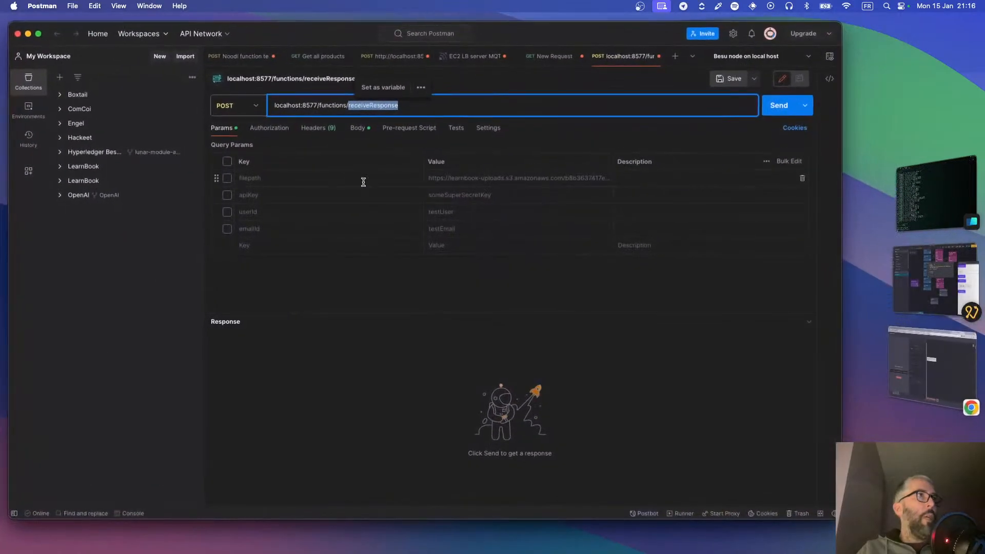
Send the 54.194.229.192:5678 webhook-test Endpoint URL as a GET request from a new Postman tab.
click(941, 363)
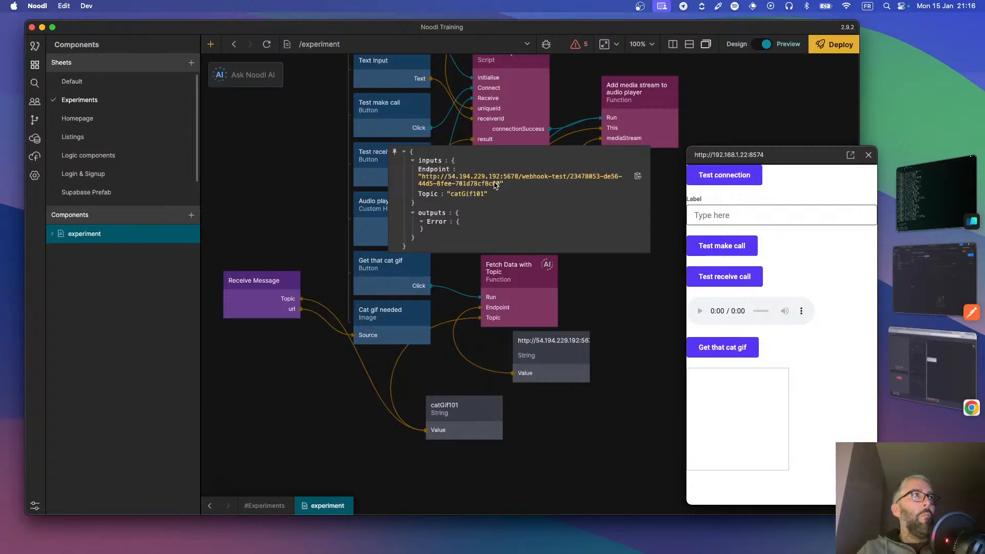
triple_click(496, 185)
key(super+c)
key(super+Tab)
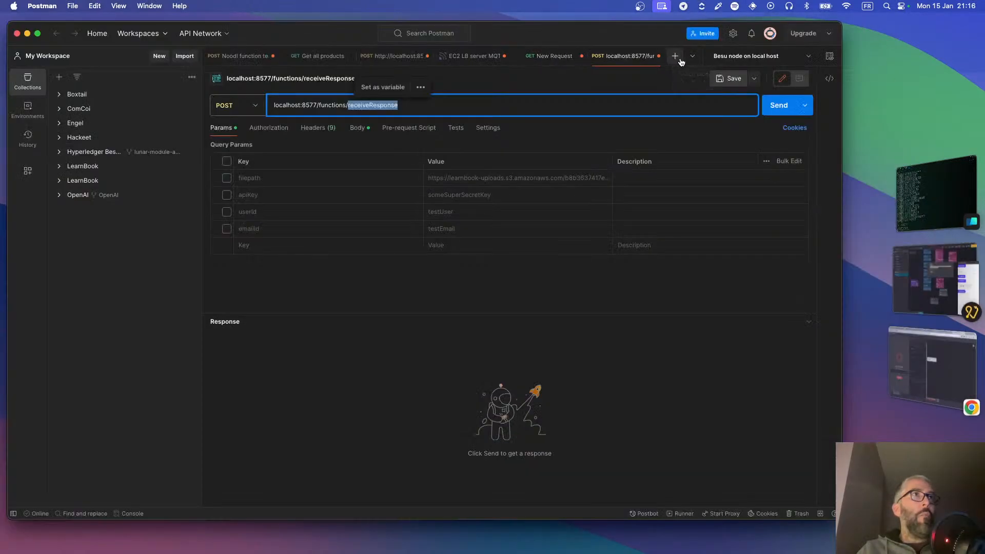
click(675, 56)
key(super+v)
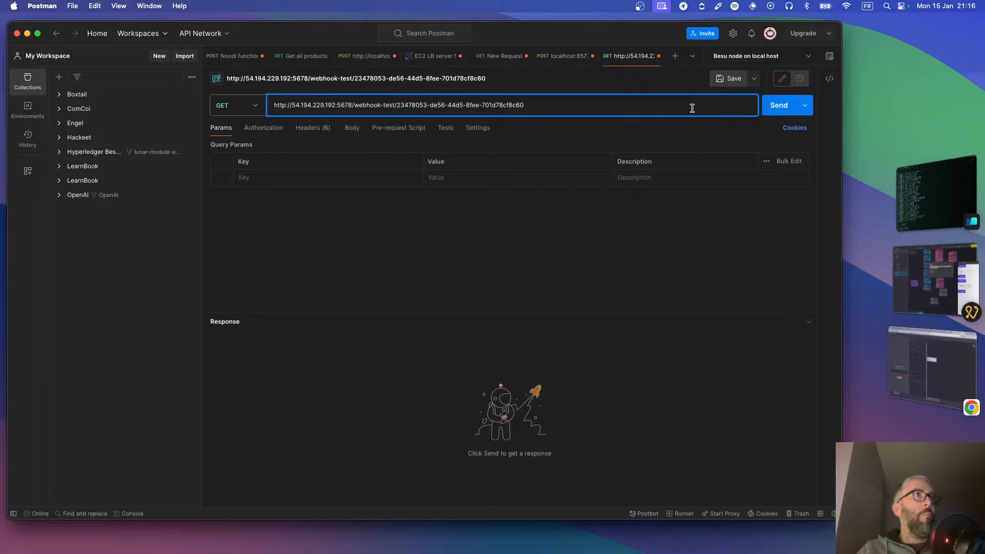
click(788, 113)
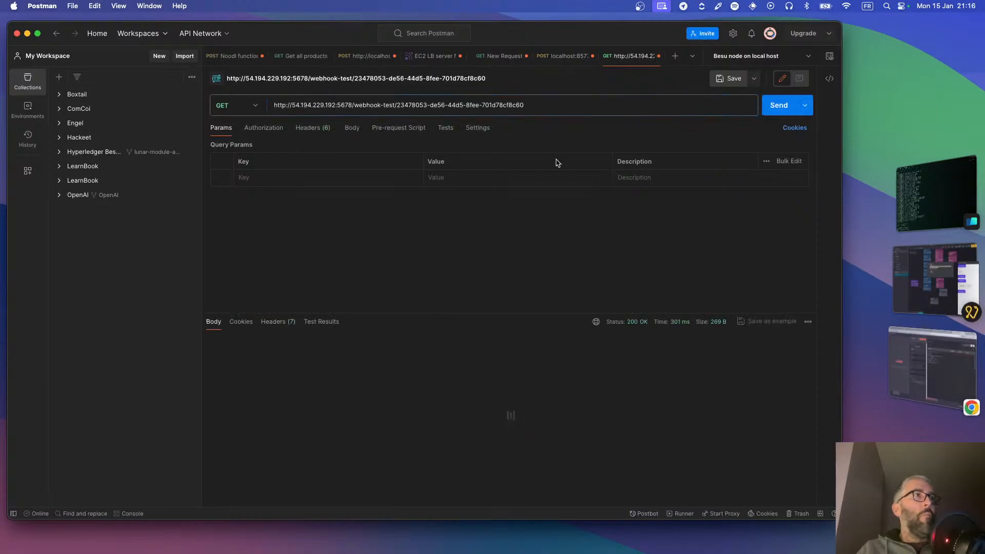
click(915, 356)
click(952, 383)
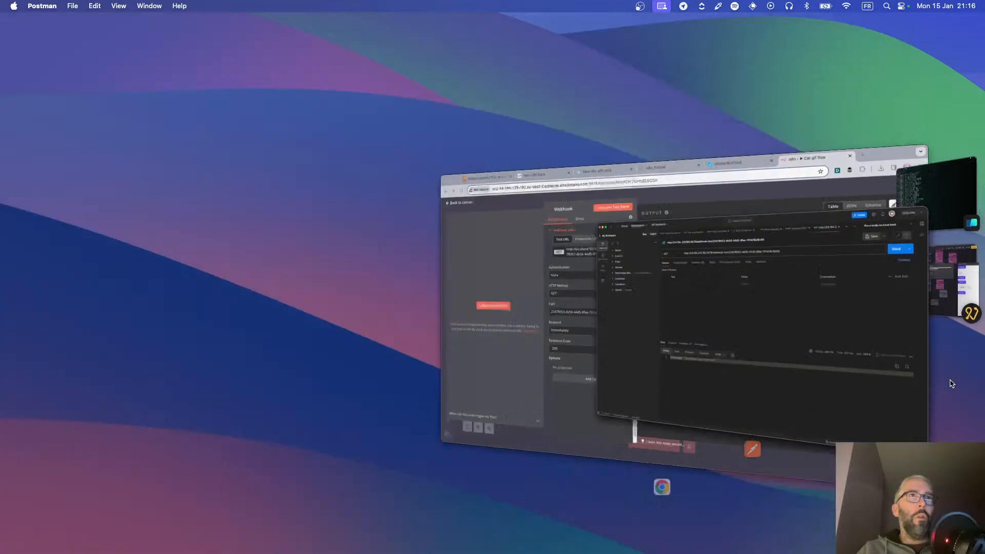
click(914, 271)
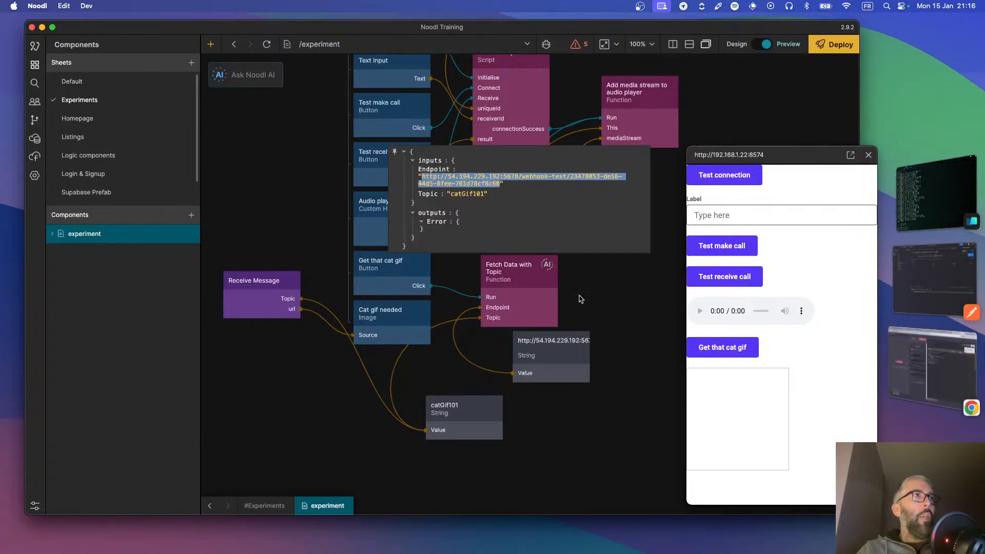
Prompt Noodl AI to request the pasted webhook URL with body data 'topic' from an input.
click(522, 284)
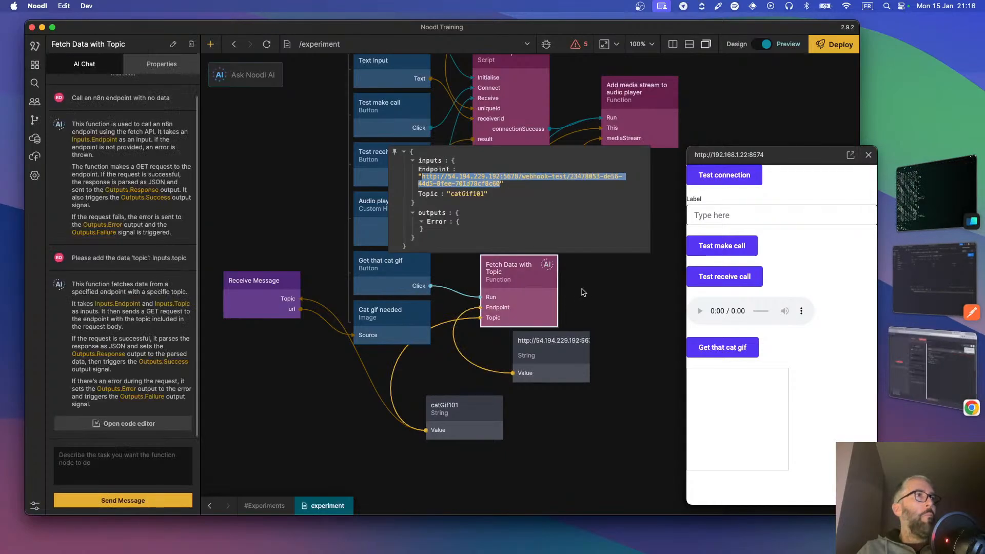
click(610, 285)
right_click(573, 282)
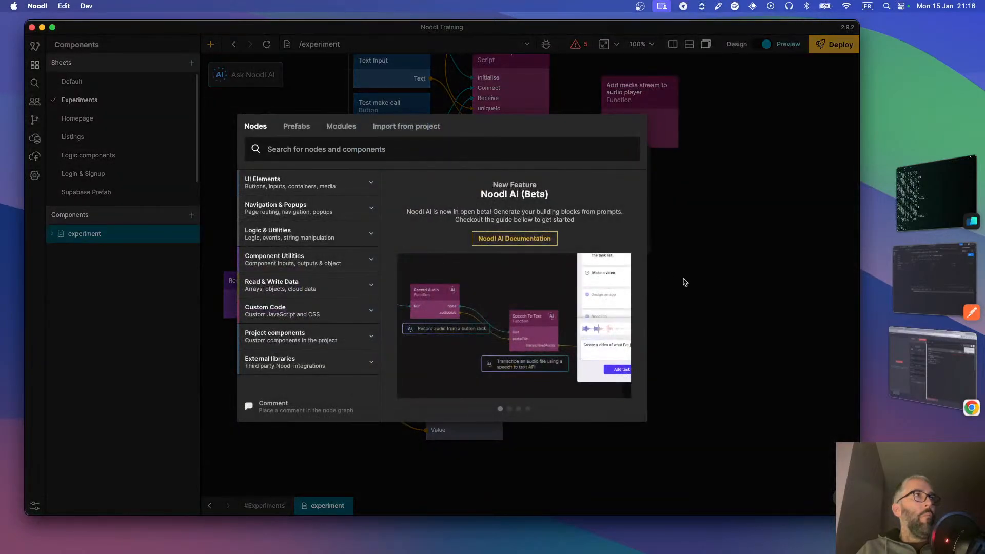
click(685, 283)
click(254, 77)
text(Make an HTTP request to)
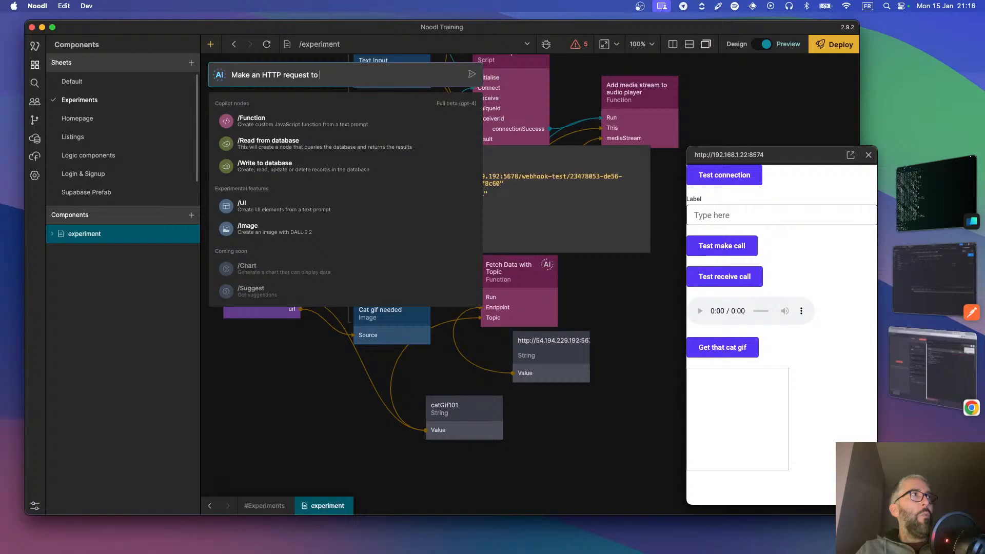
key(super+v)
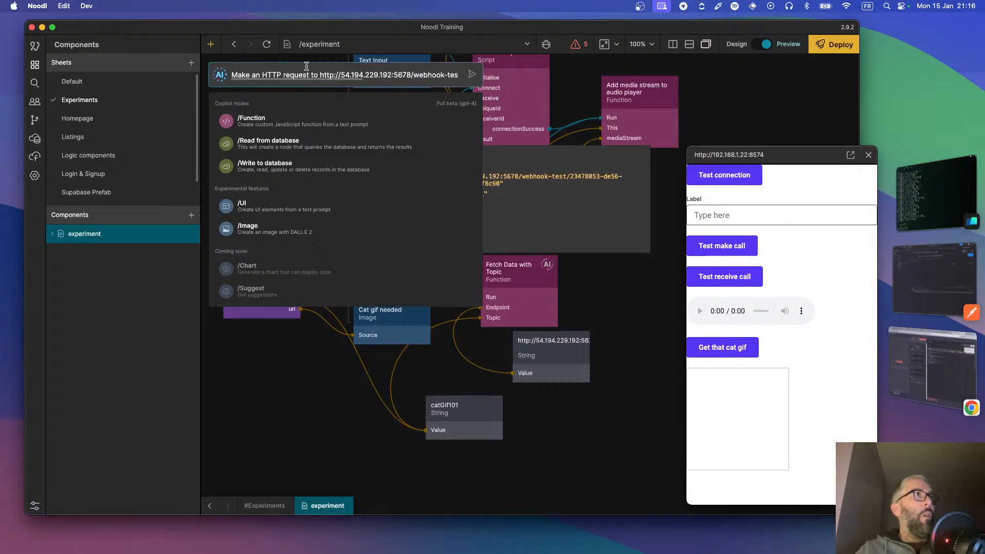
drag(311, 78, 447, 107)
text(with)
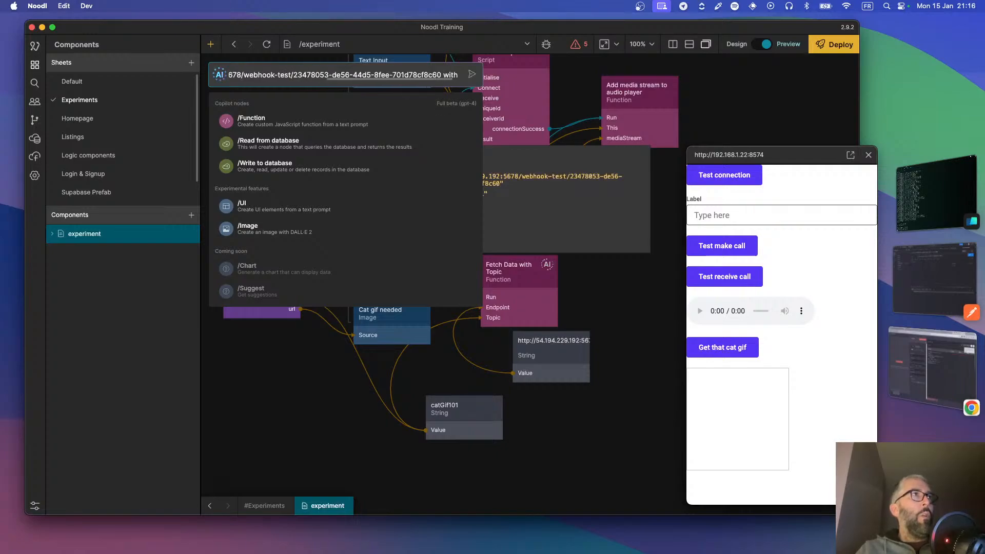
text( body data)
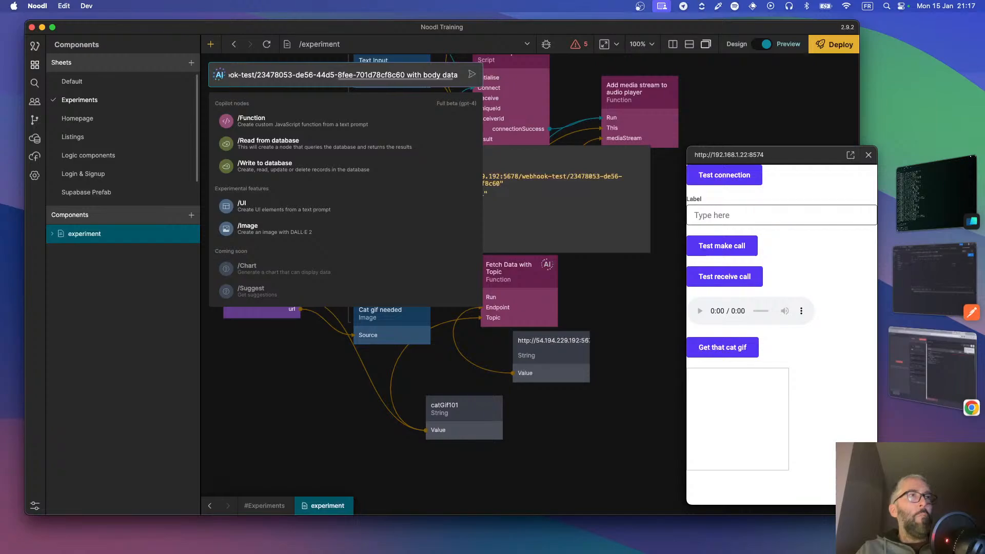
text( 'topic')
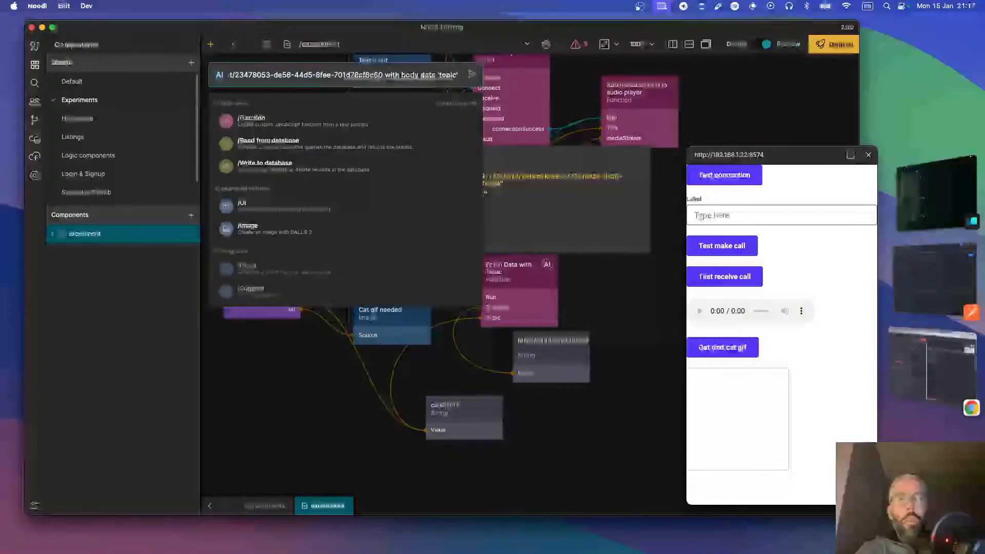
text( equal to an input topi)
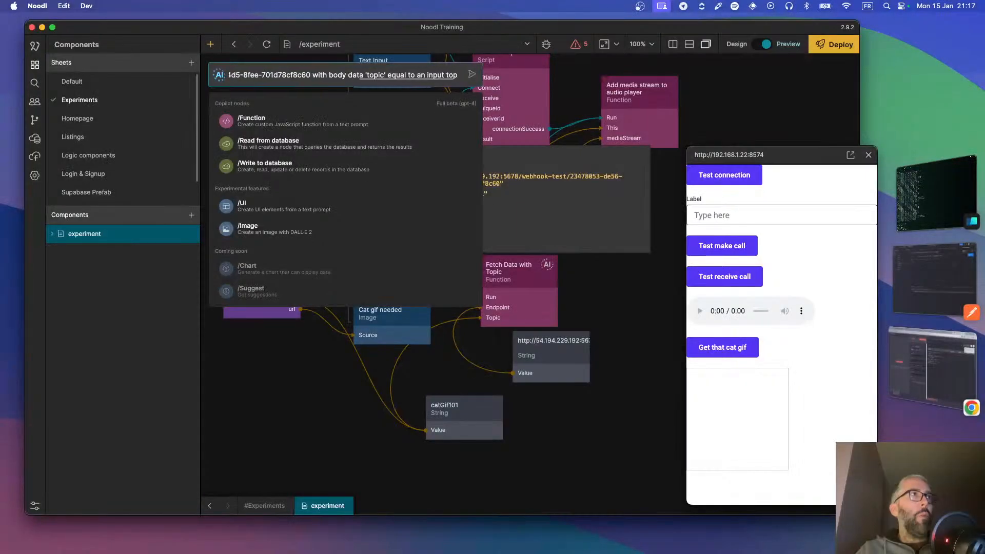
Generate the AI Function node, place it right of Fetch Data with Topic, and select Fetch Data.
click(390, 122)
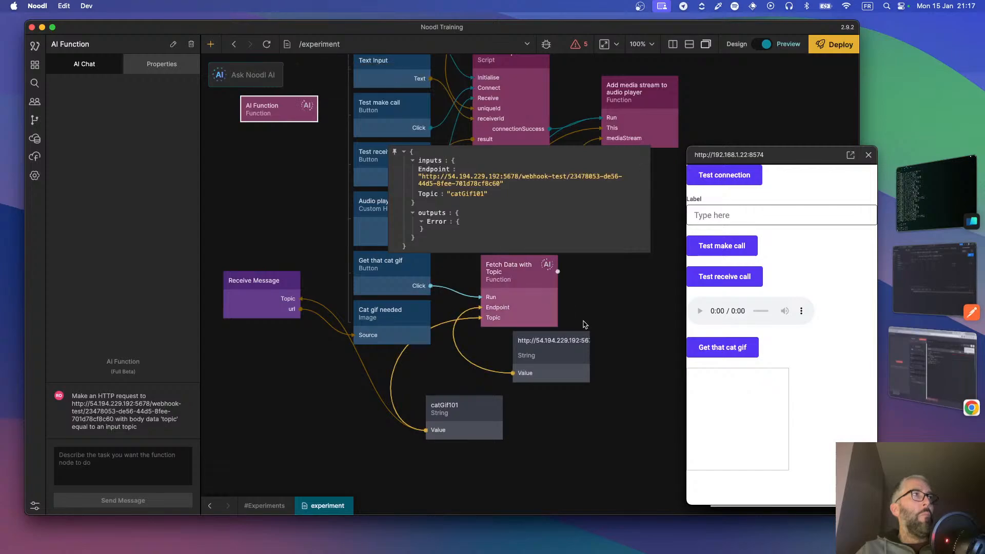
drag(351, 157, 604, 290)
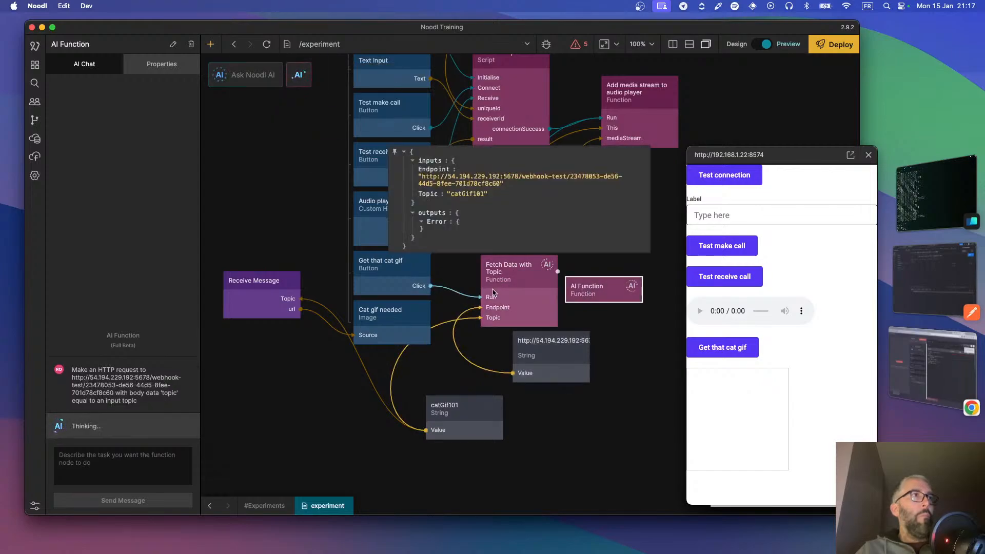
click(529, 287)
Delete the Fetch Data with Topic node and move the AI Function node into its place.
key(BackSpace)
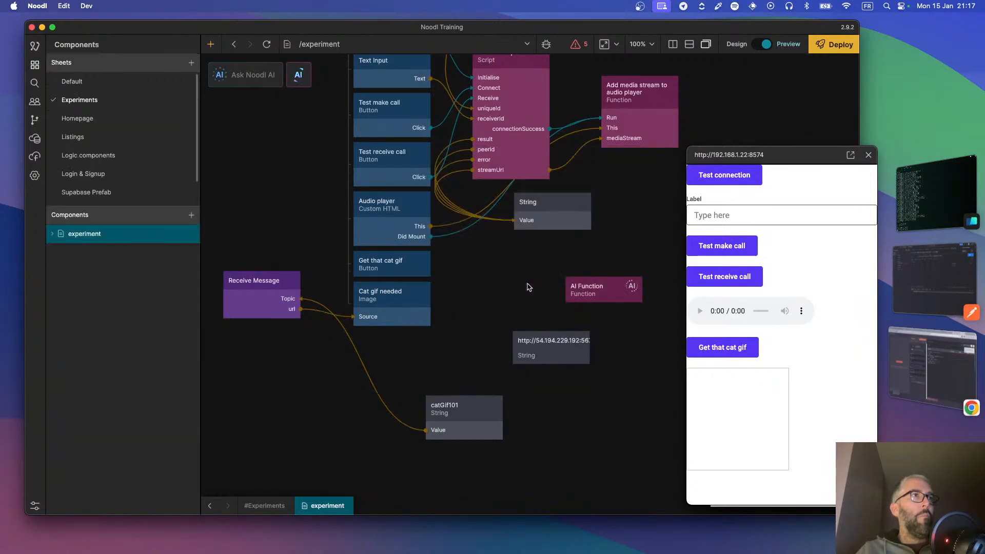
drag(587, 291, 509, 288)
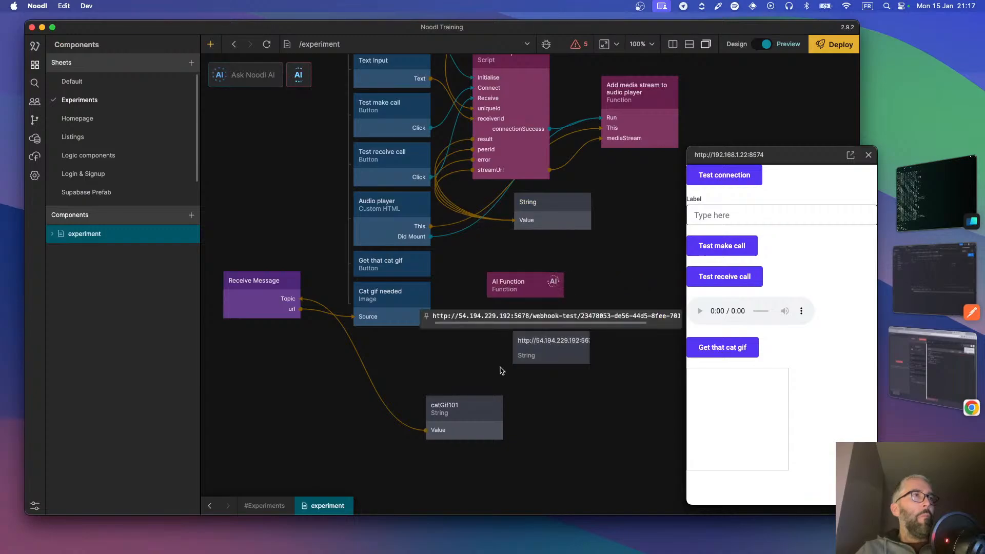
click(518, 285)
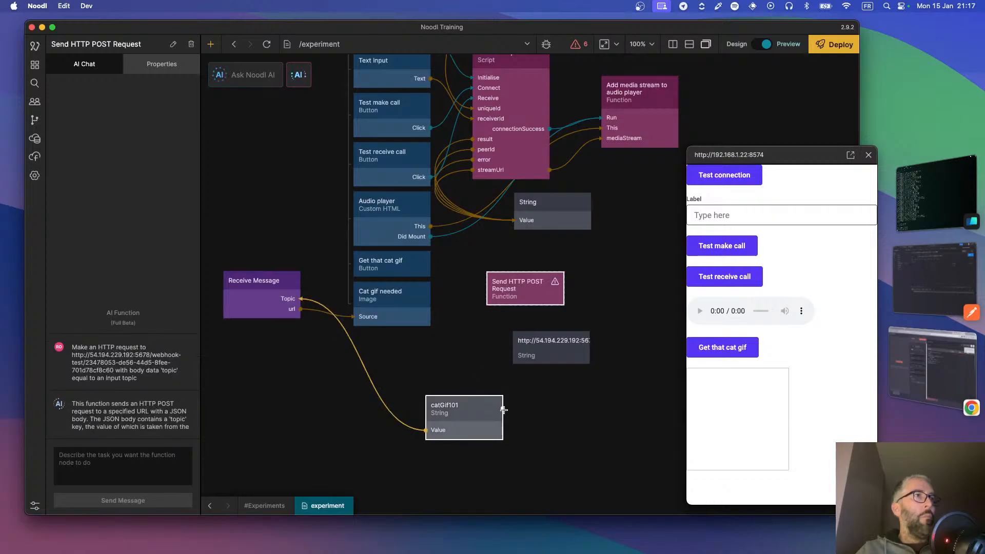
Wire catGif101's Value into the Send HTTP POST Request's Topic input and open its code.
drag(504, 410, 525, 289)
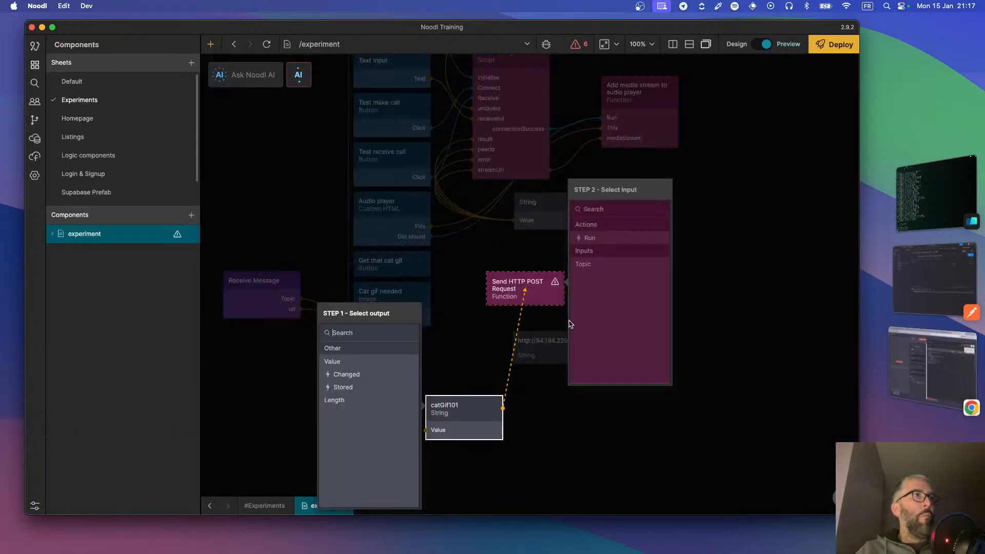
click(333, 361)
click(583, 263)
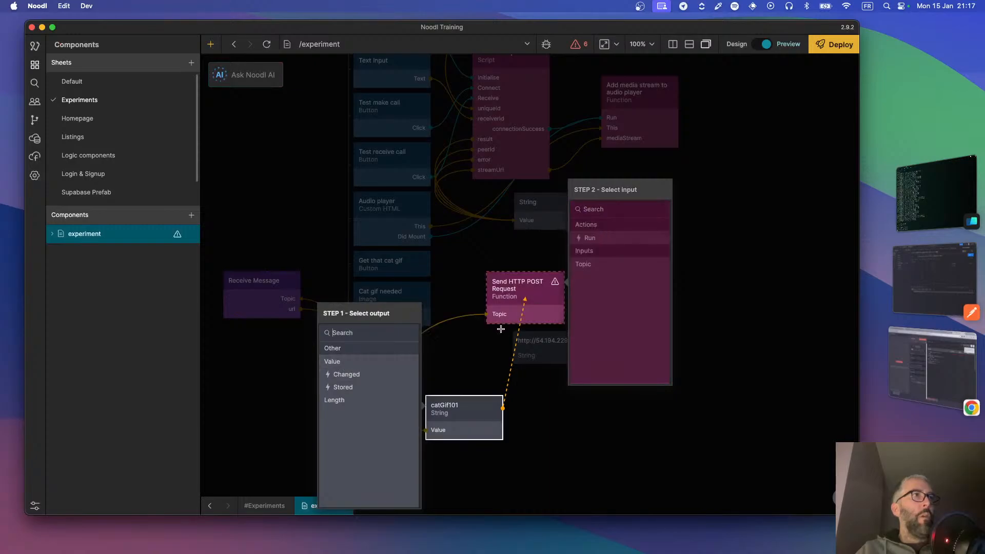
double_click(516, 292)
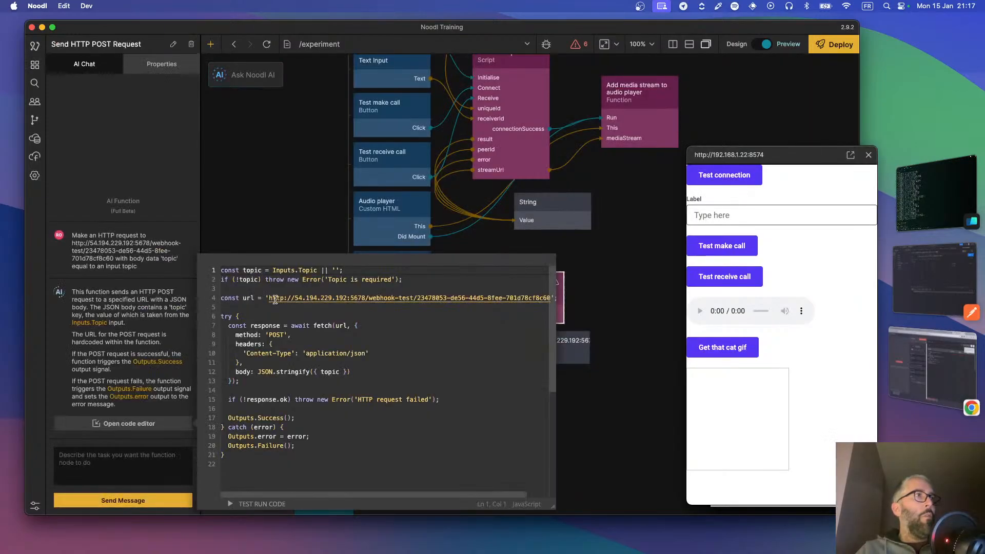
Change the request method from 'POST' to 'GET' in the function's code.
double_click(276, 334)
text(GET)
click(360, 372)
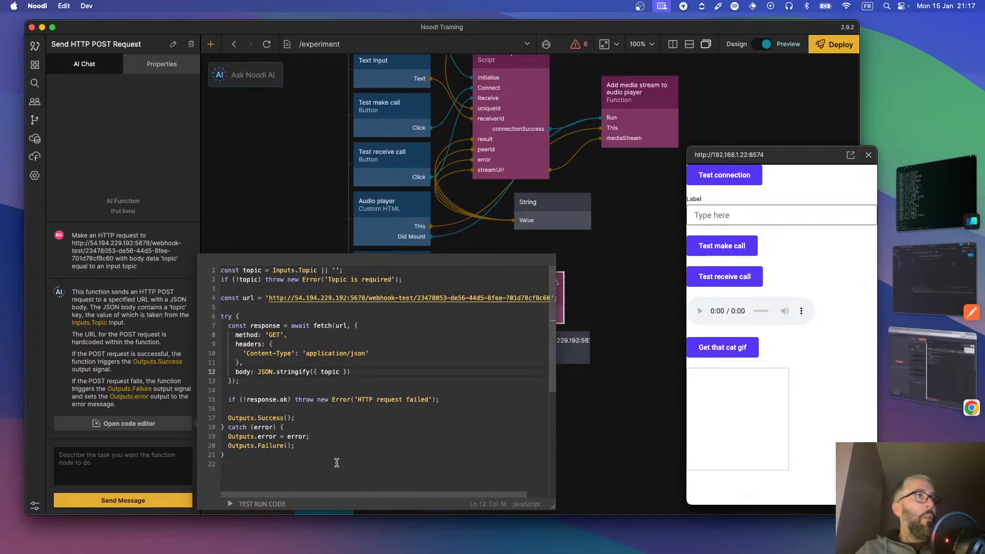
click(577, 374)
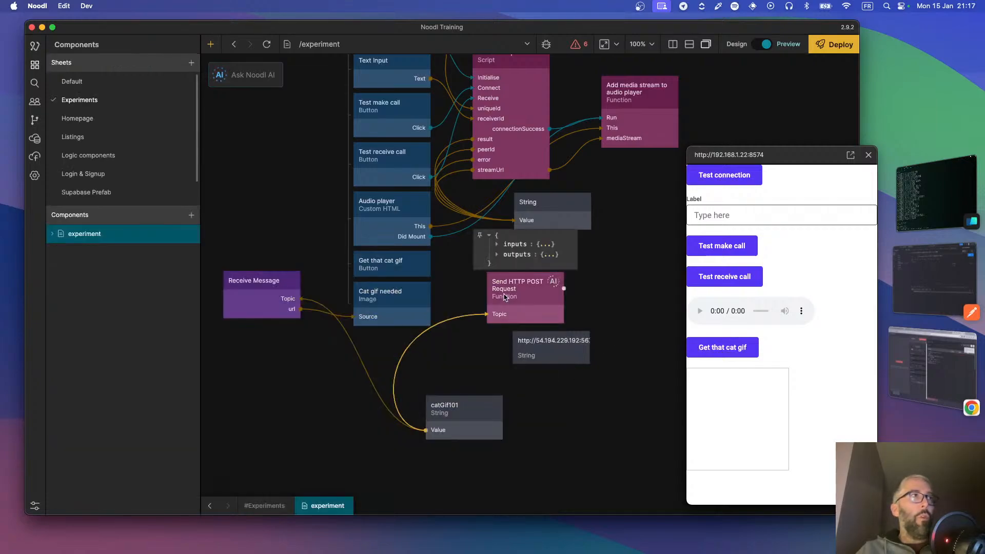
Connect the Get that cat gif button's Click to the request function's Run.
drag(504, 297, 494, 286)
drag(431, 264, 515, 286)
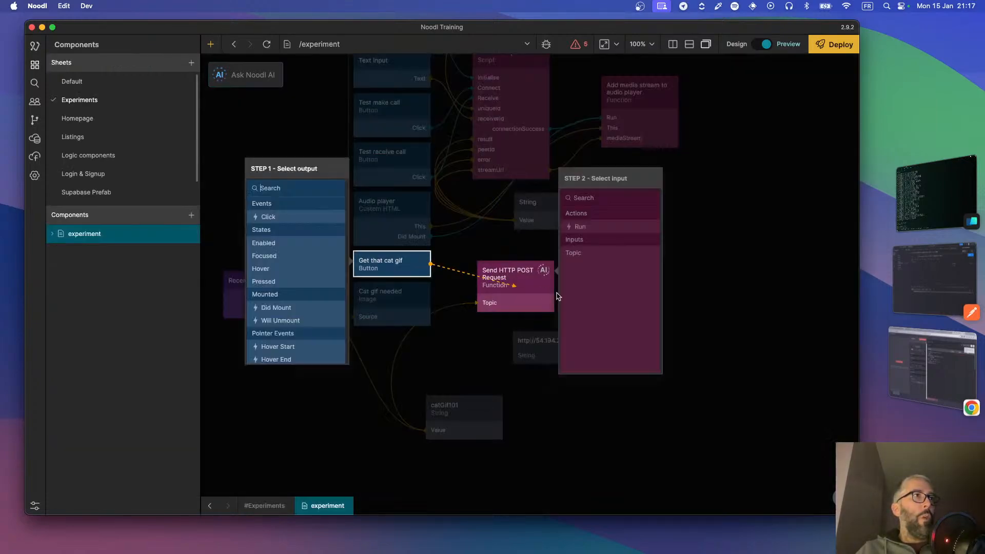
click(291, 222)
click(580, 227)
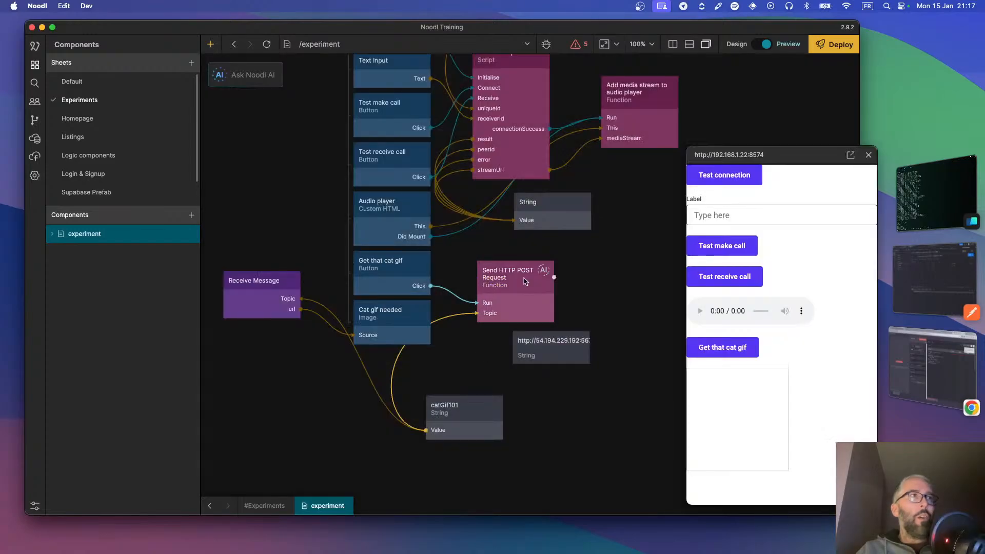
Move the request function up and delete the unused webhook URL String node.
drag(524, 281, 542, 265)
click(563, 342)
key(Delete)
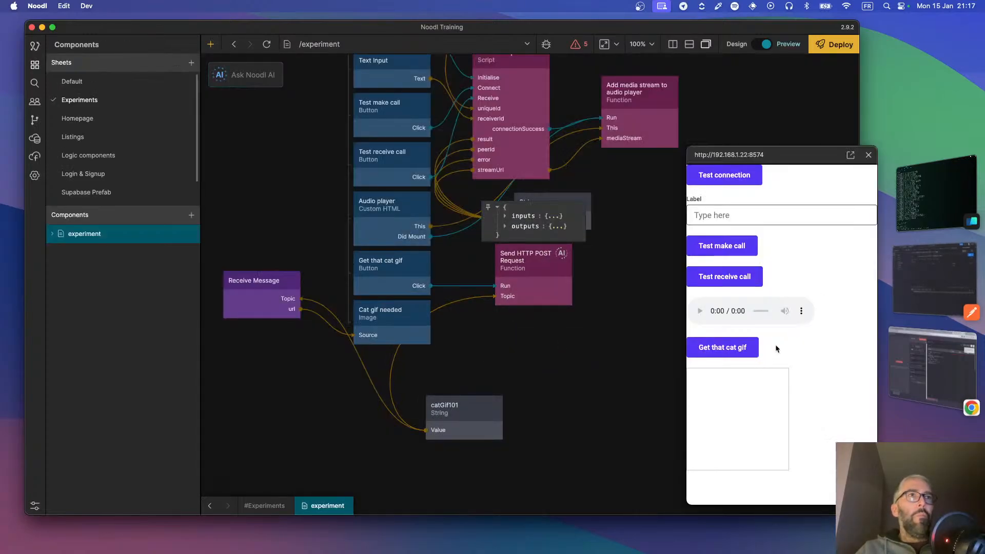
Set the n8n webhook listening for a test event and press Get that cat gif in Noodl's preview.
click(933, 364)
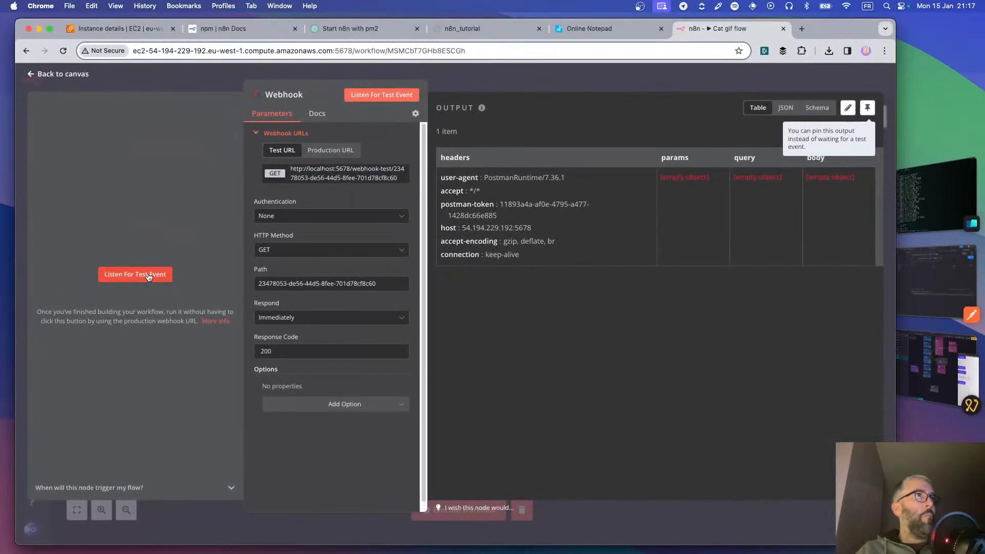
click(148, 277)
key(super+Tab)
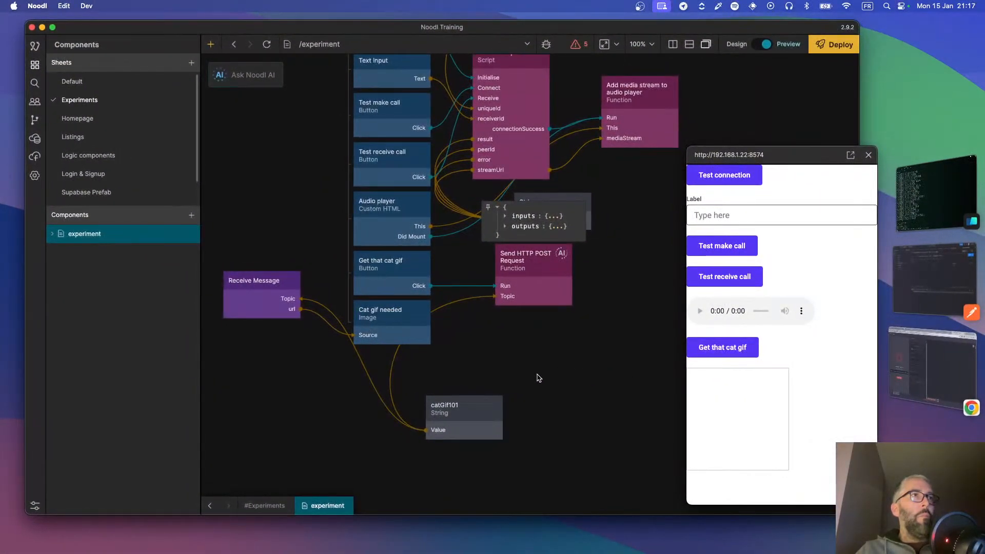
click(724, 348)
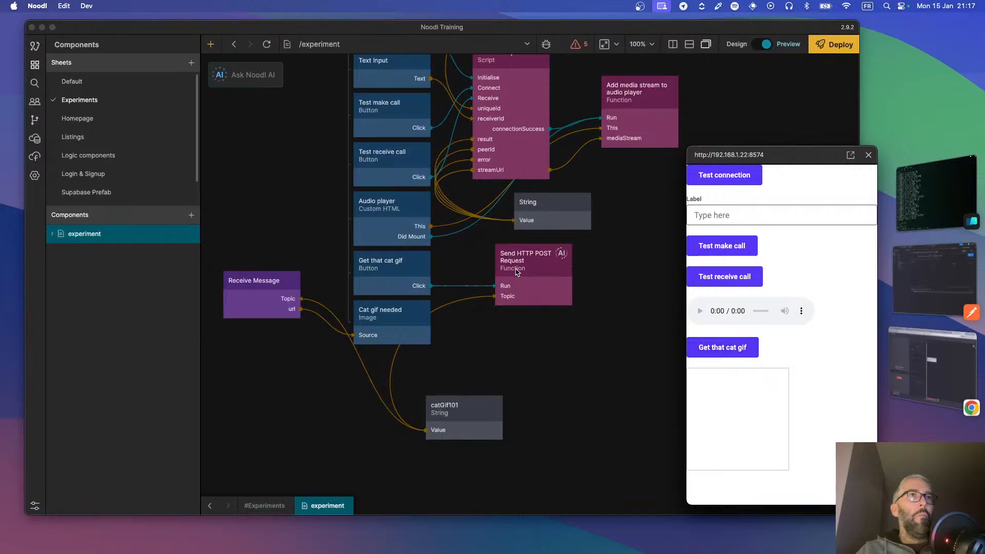
Inspect the request function's outputs error and Topic input, then open its code.
click(620, 285)
mouse_move(569, 259)
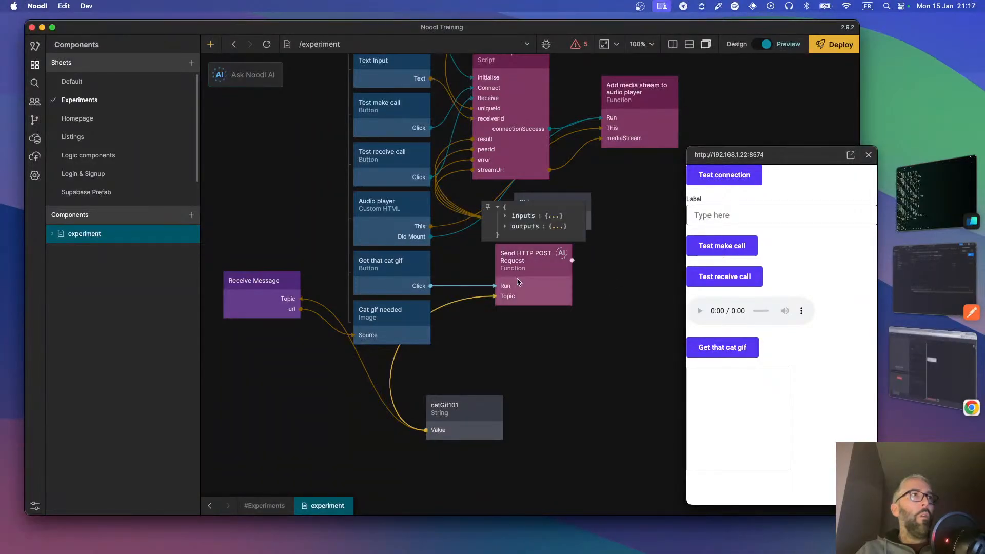
click(504, 226)
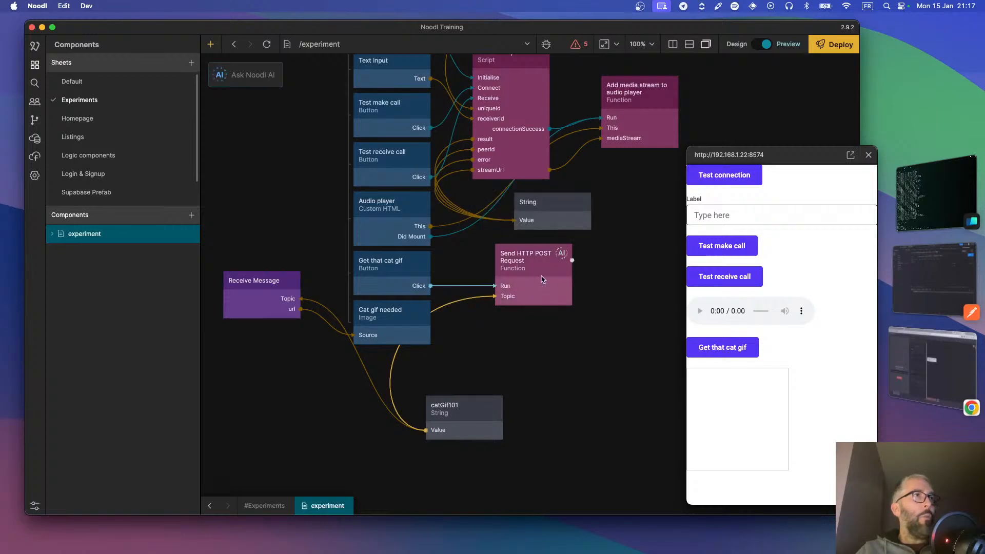
drag(542, 279, 545, 306)
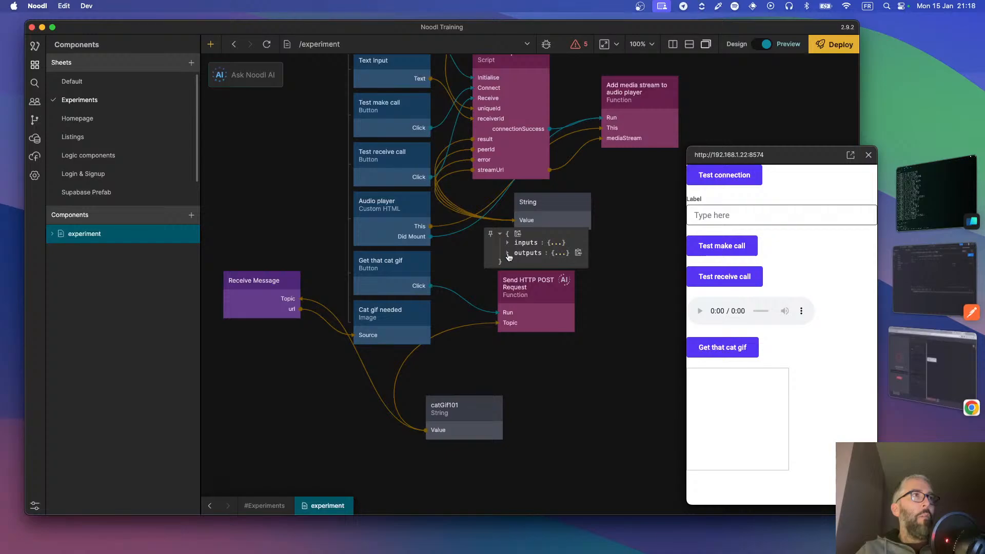
click(508, 254)
click(515, 227)
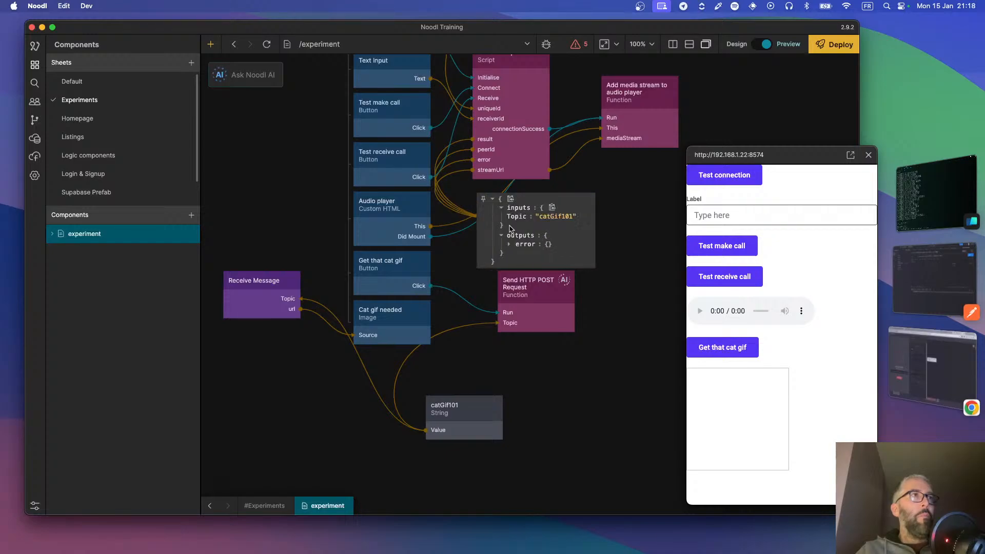
click(534, 295)
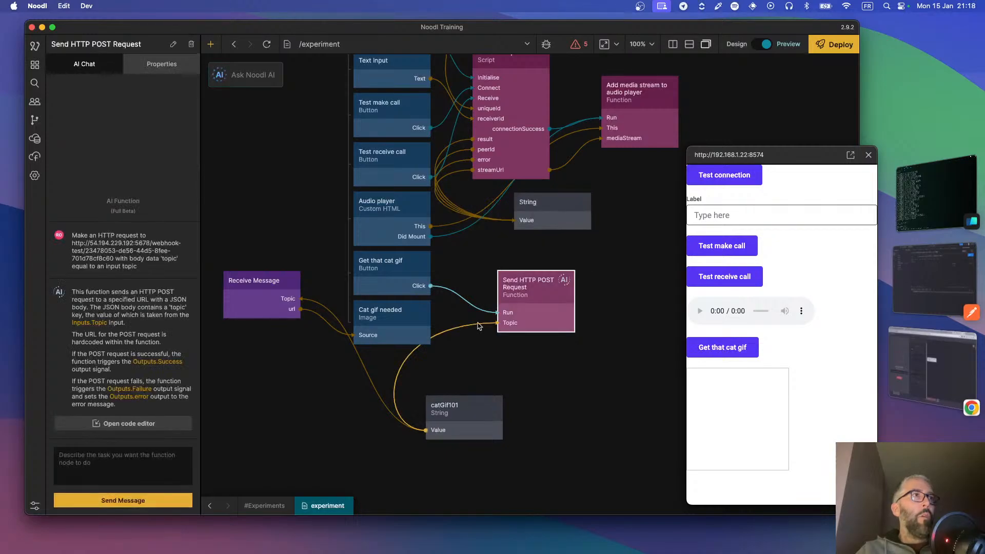
click(534, 295)
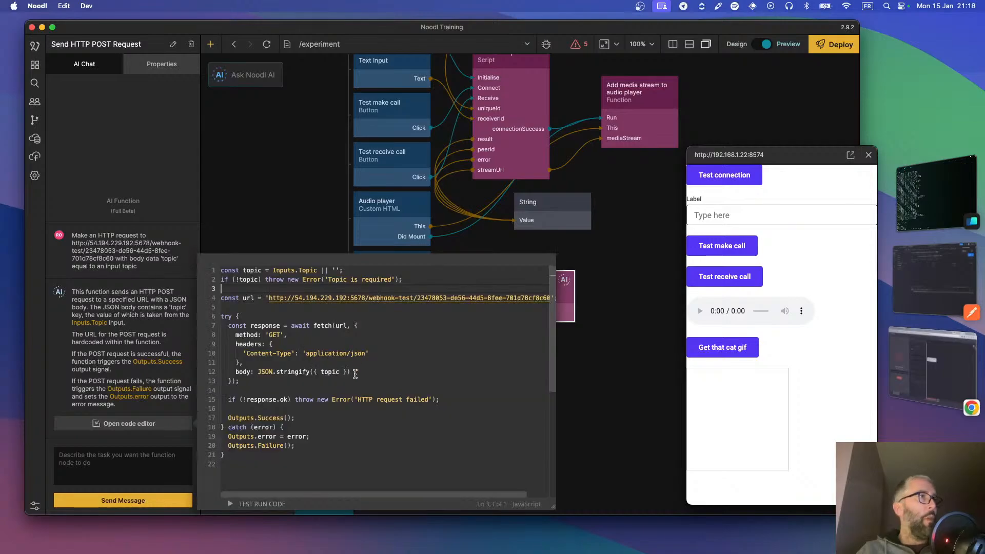
Rerun Get that cat gif and reopen the request function's code to find the error.
click(628, 354)
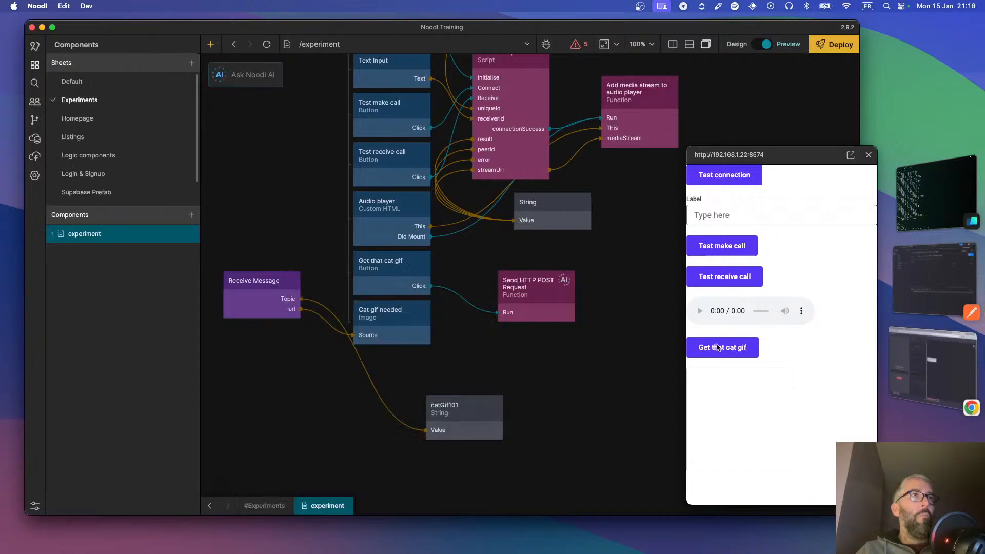
click(527, 300)
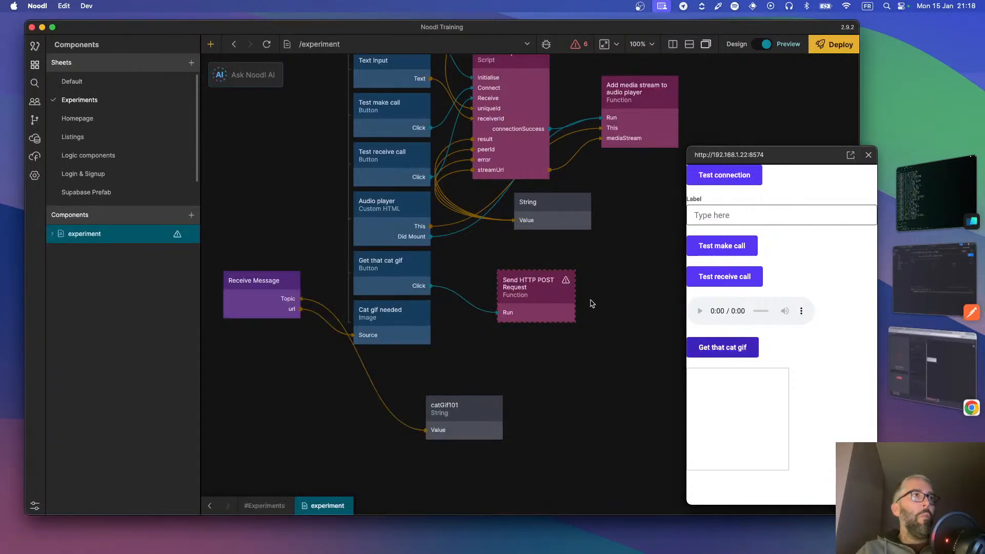
click(536, 299)
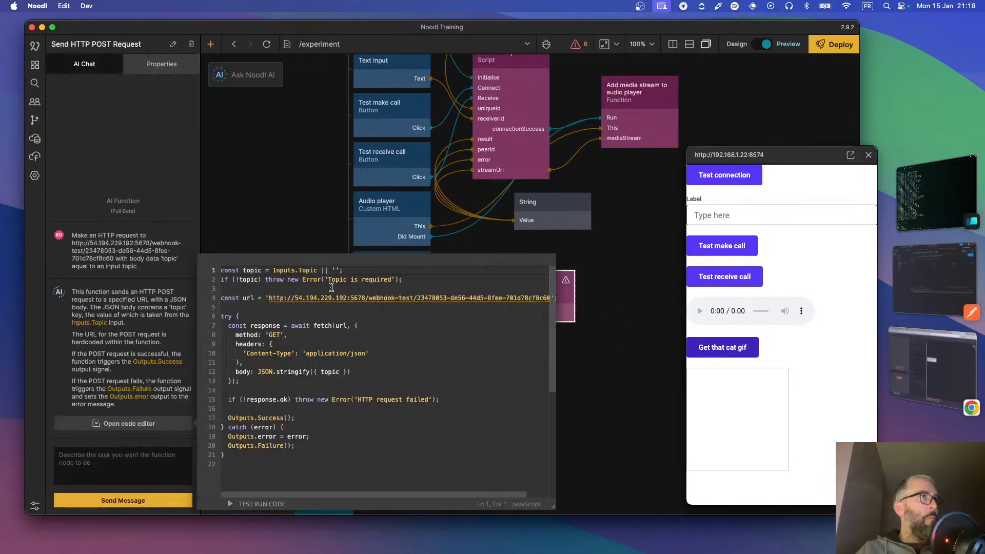
Comment out the topic-required check on line 2 and rerun the request.
double_click(278, 280)
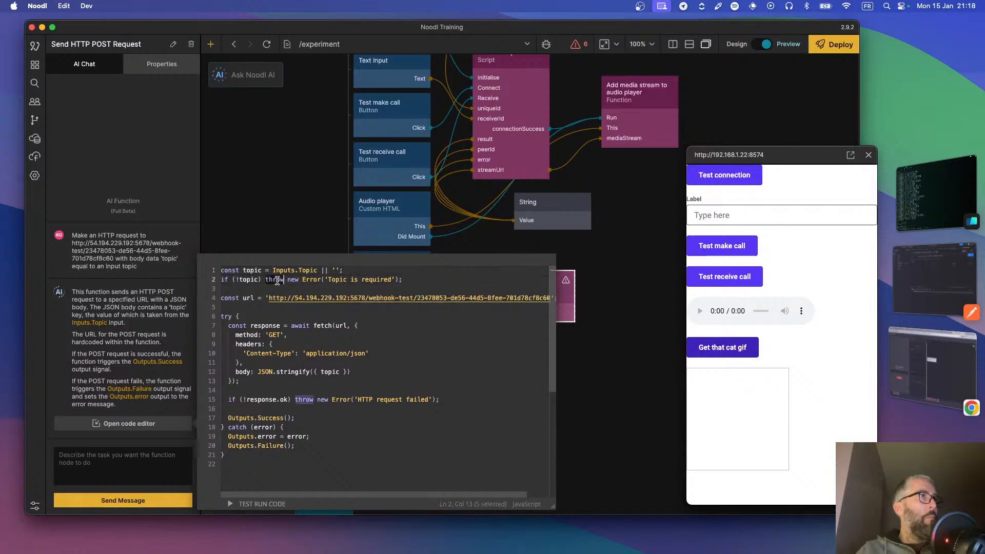
triple_click(278, 280)
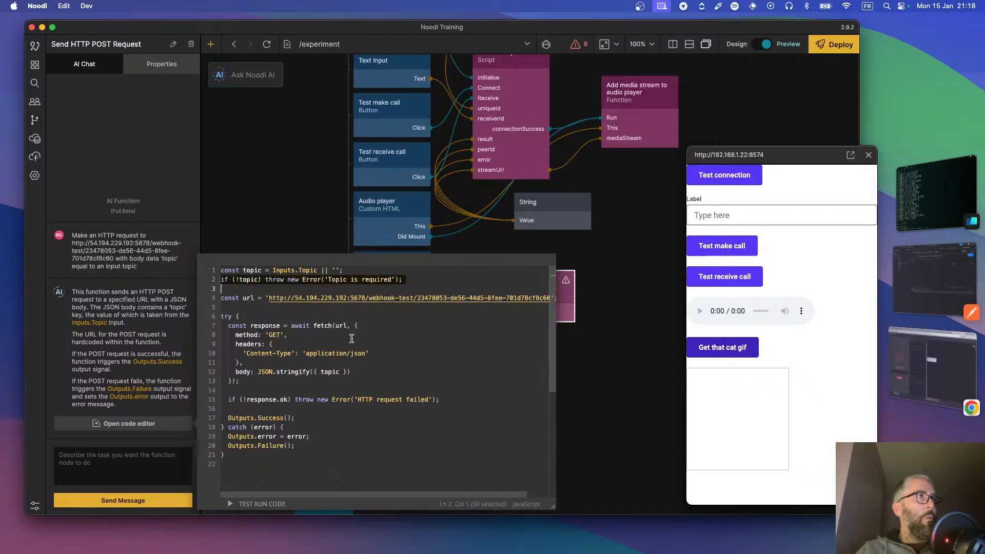
key(Left)
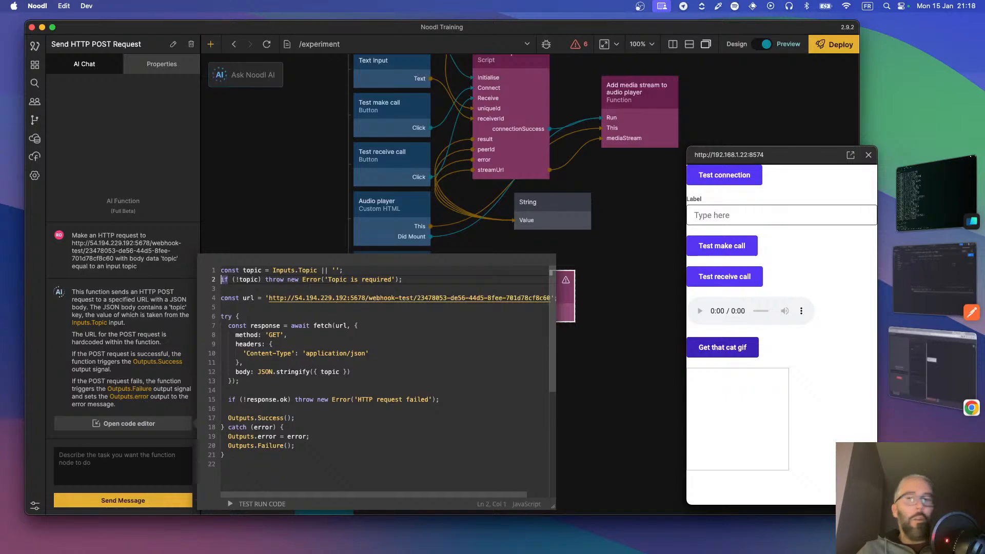
key(super+slash)
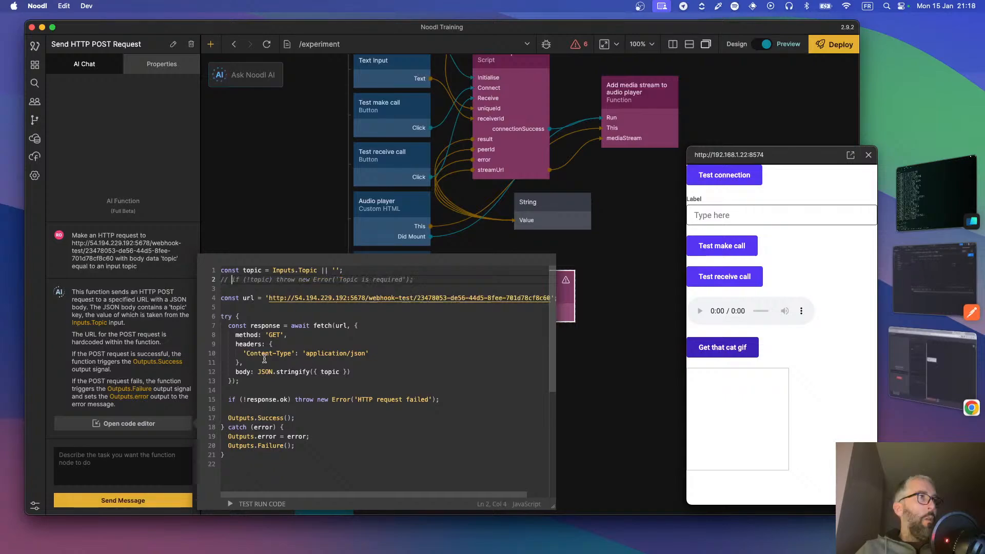
click(237, 371)
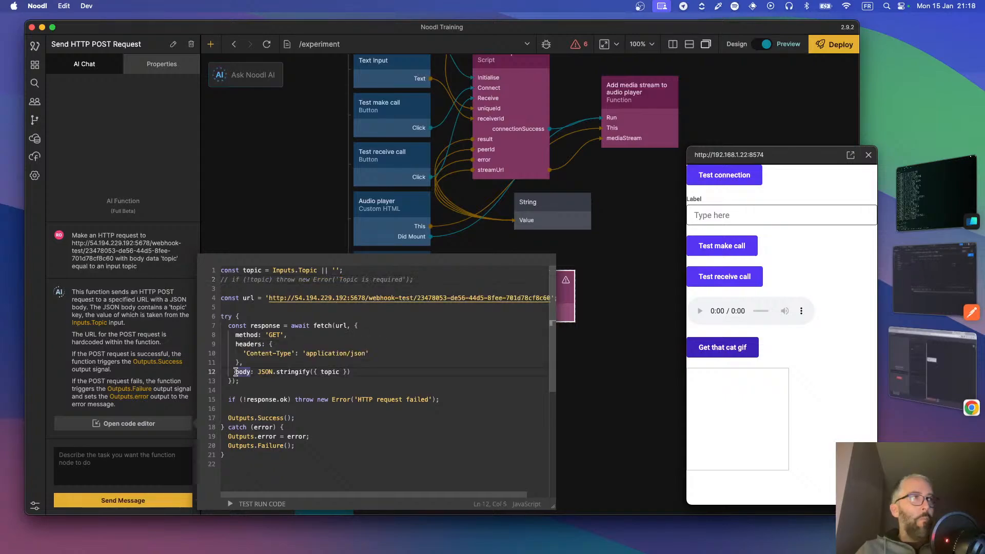
click(608, 398)
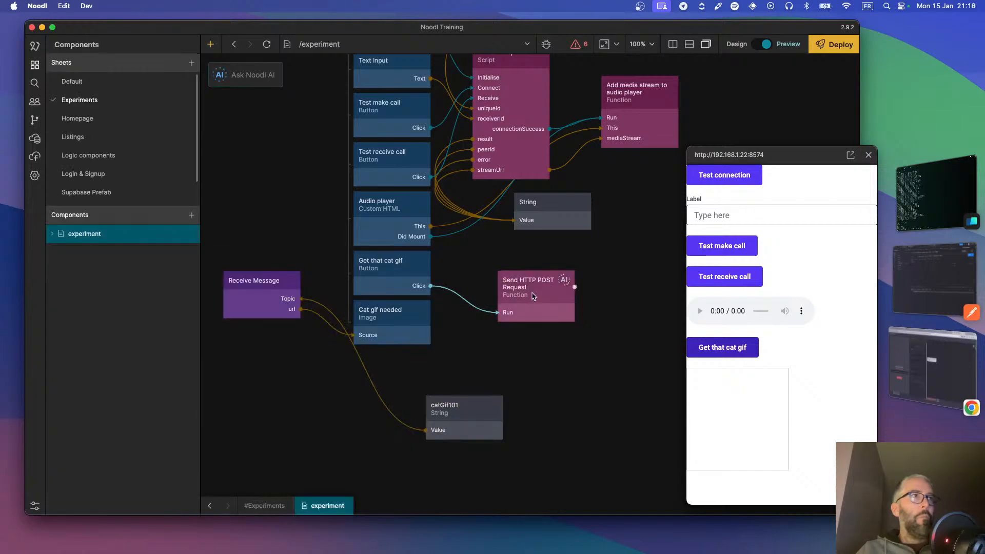
click(739, 349)
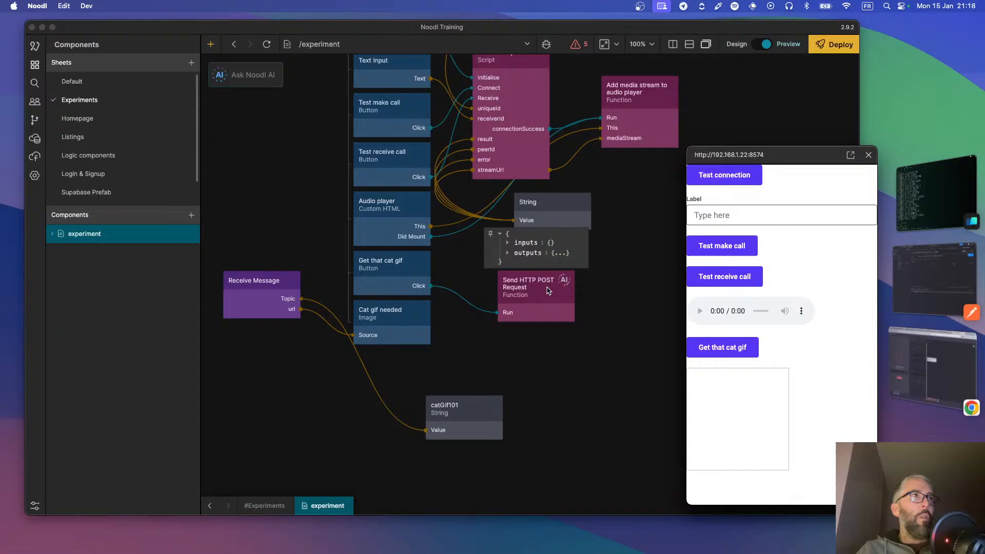
Comment out the request body line in the function's code as well.
click(548, 290)
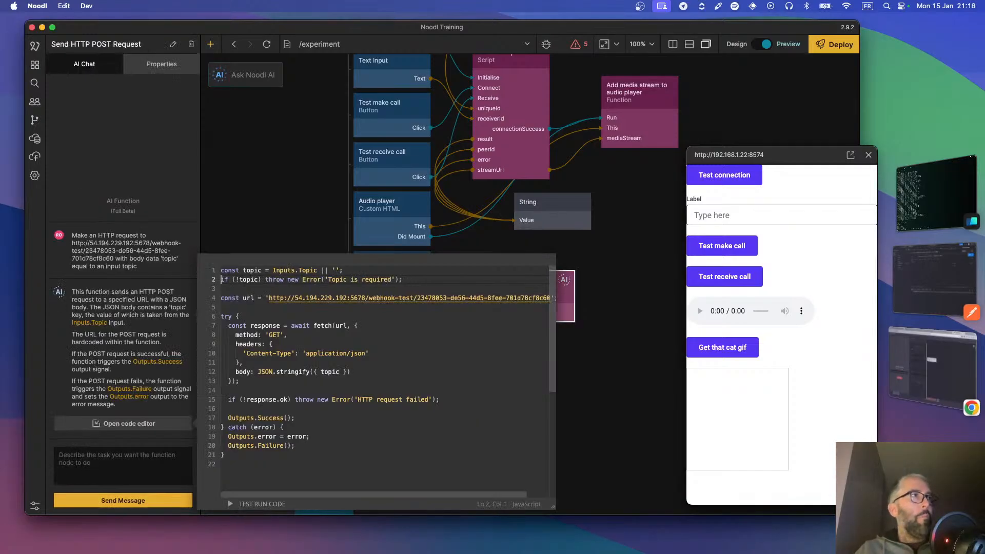
text(//)
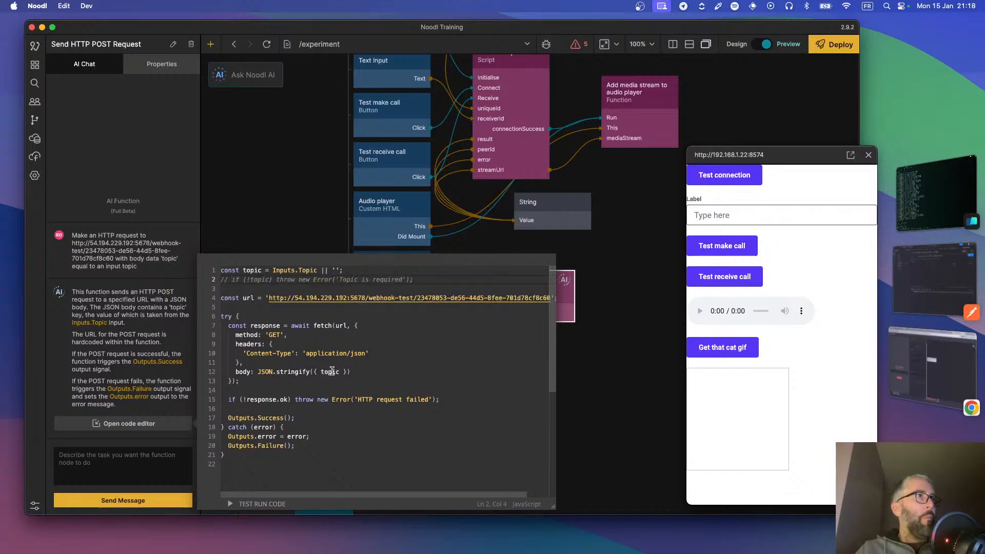
click(236, 372)
text(//)
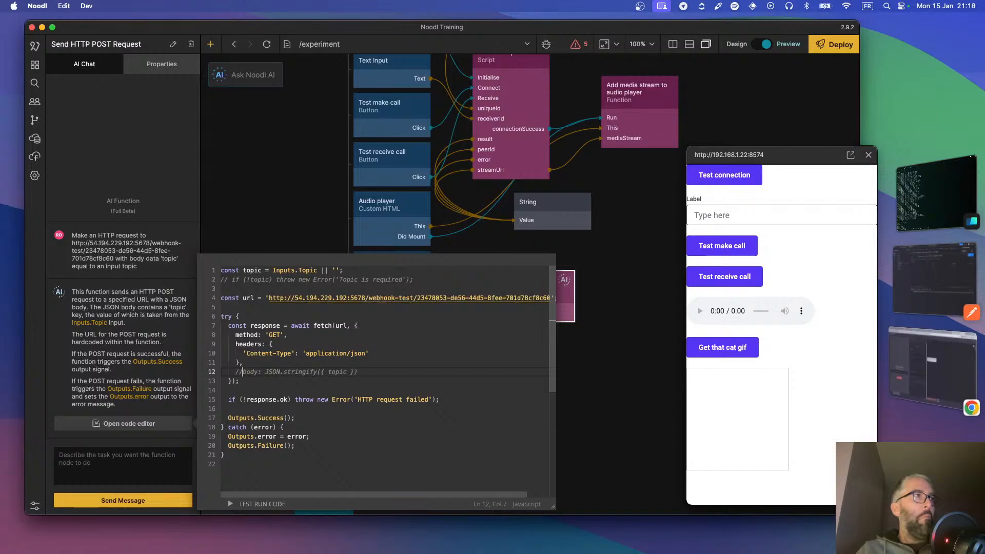
click(602, 378)
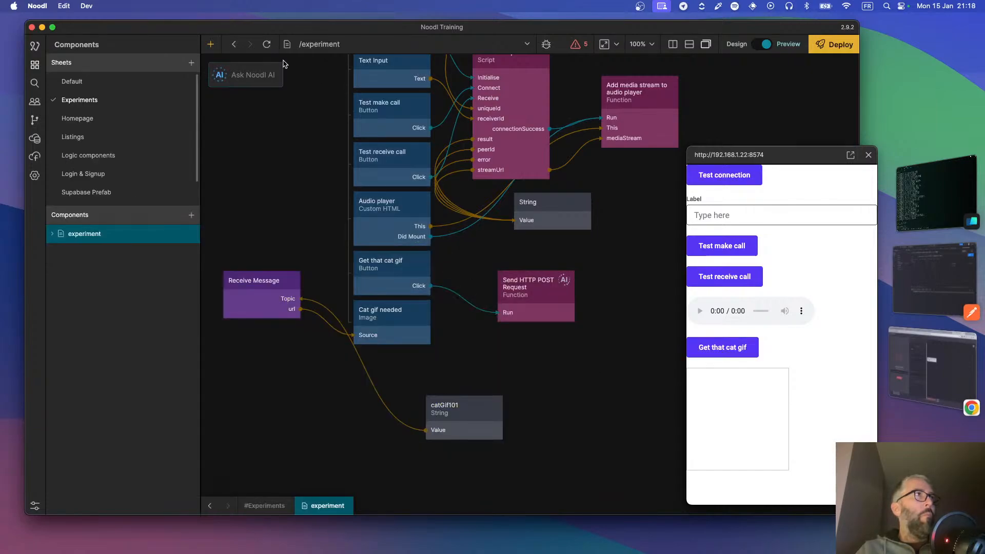
Fire Get that cat gif again, check the node's data, and bring up the n8n webhook.
click(710, 346)
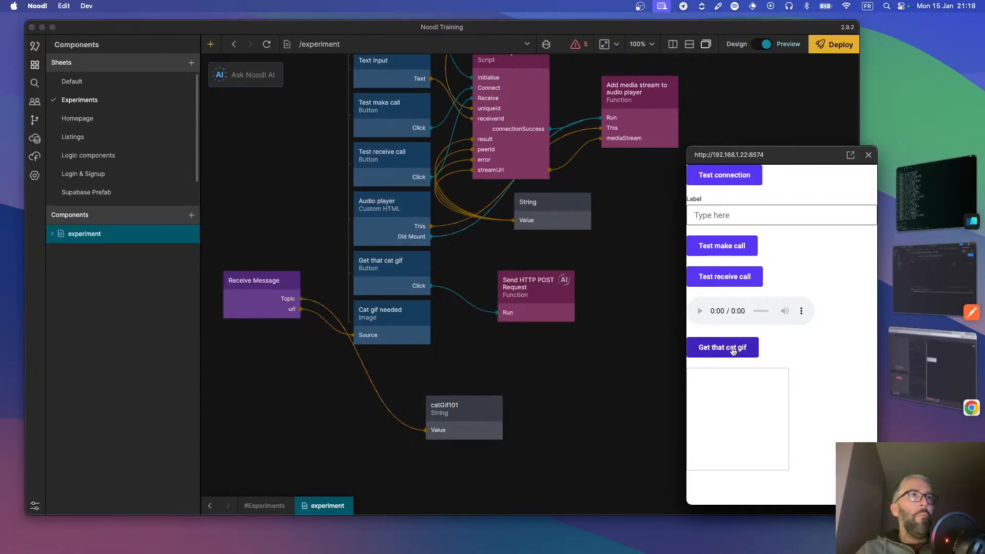
click(615, 304)
mouse_move(521, 294)
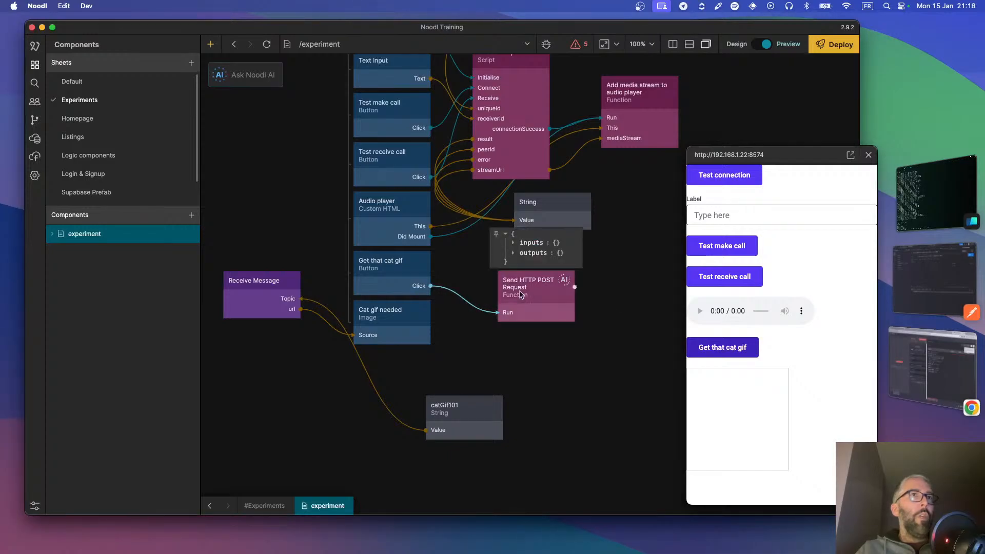
click(932, 367)
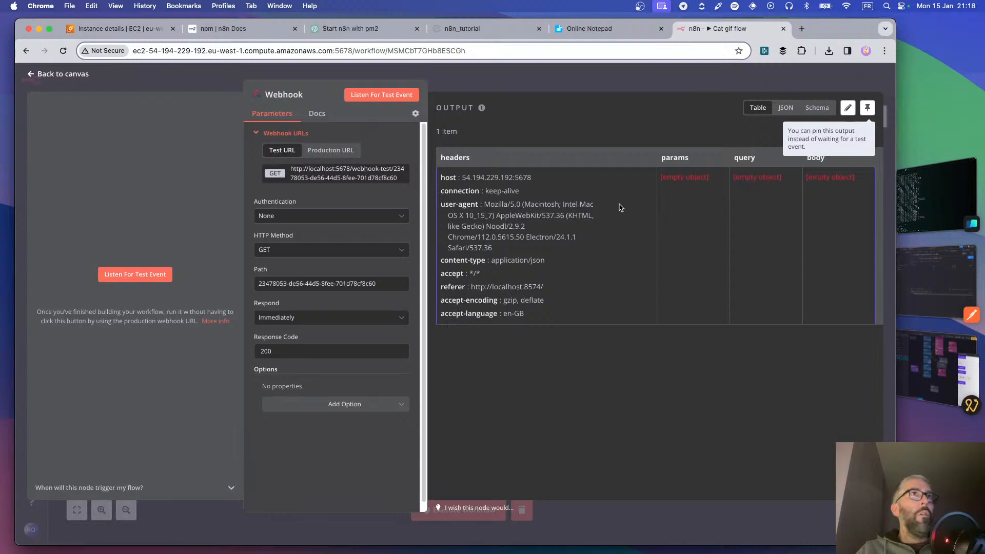
Start n8n listening, fire Get that cat gif in Noodl, and return to the webhook output.
click(136, 282)
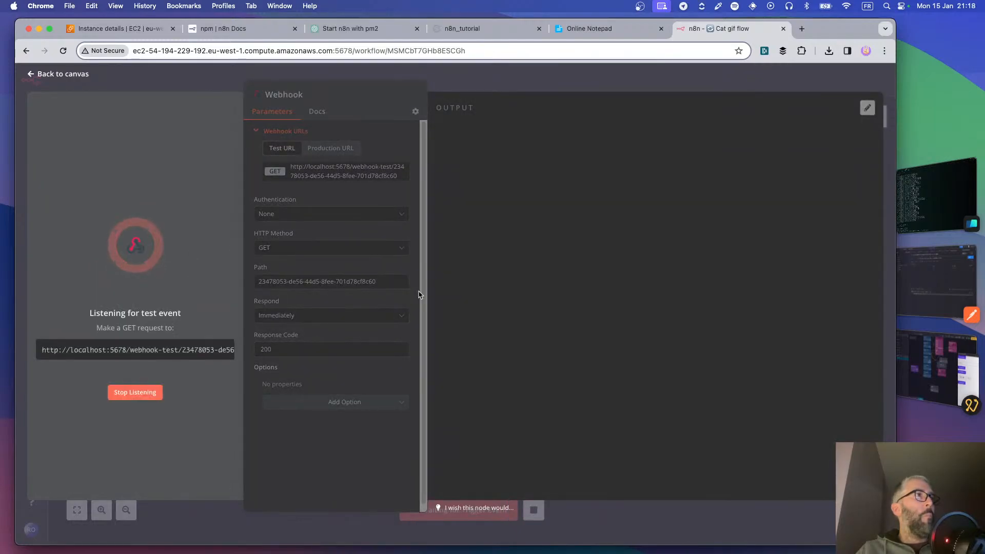
click(926, 367)
click(735, 349)
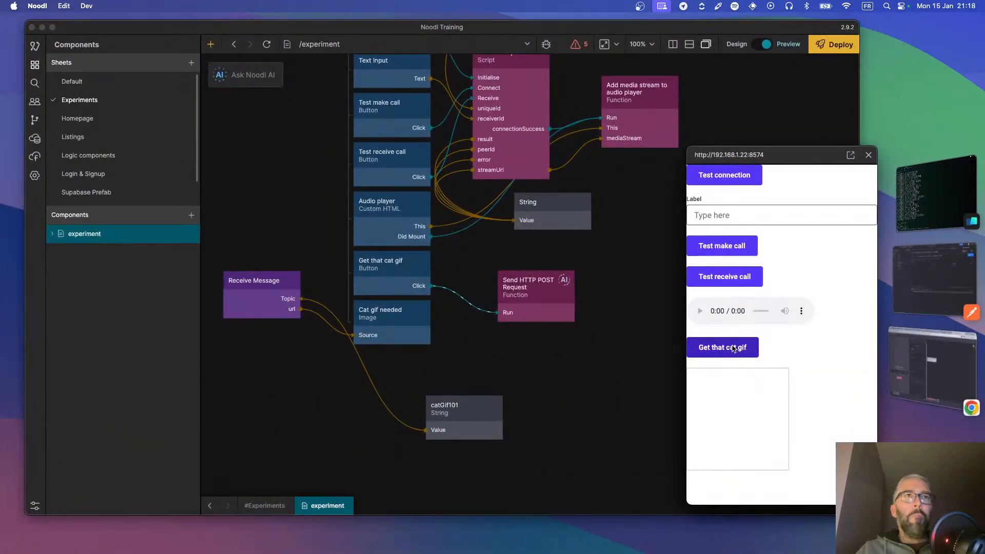
click(933, 365)
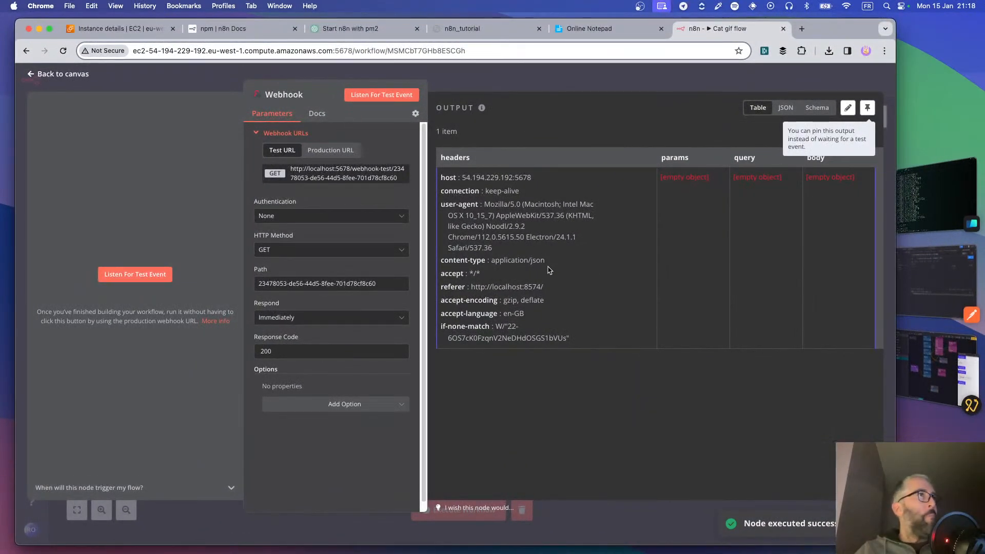
Add the Raw Body webhook option, switch it on, then remove it again.
click(338, 410)
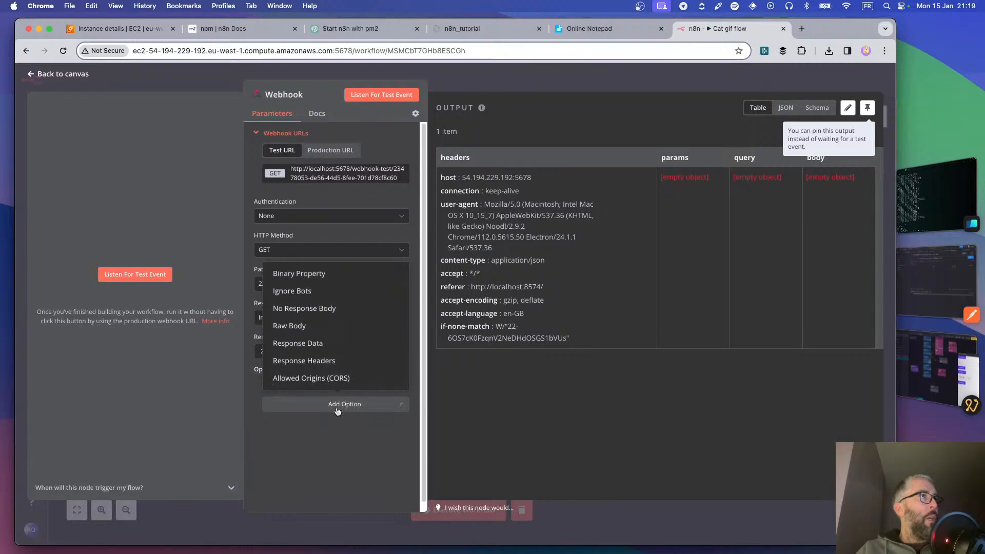
click(310, 329)
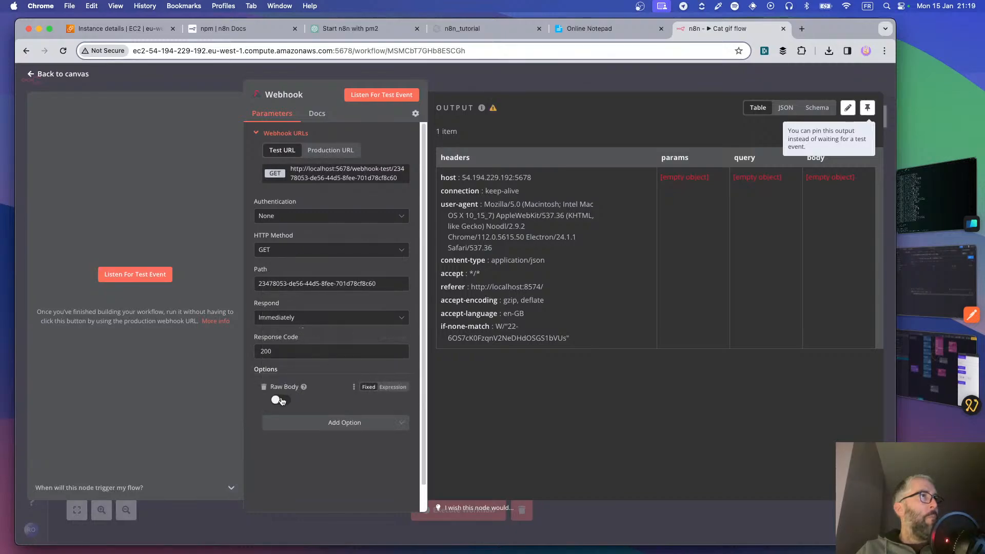
click(354, 429)
click(332, 430)
click(277, 401)
click(264, 386)
click(323, 406)
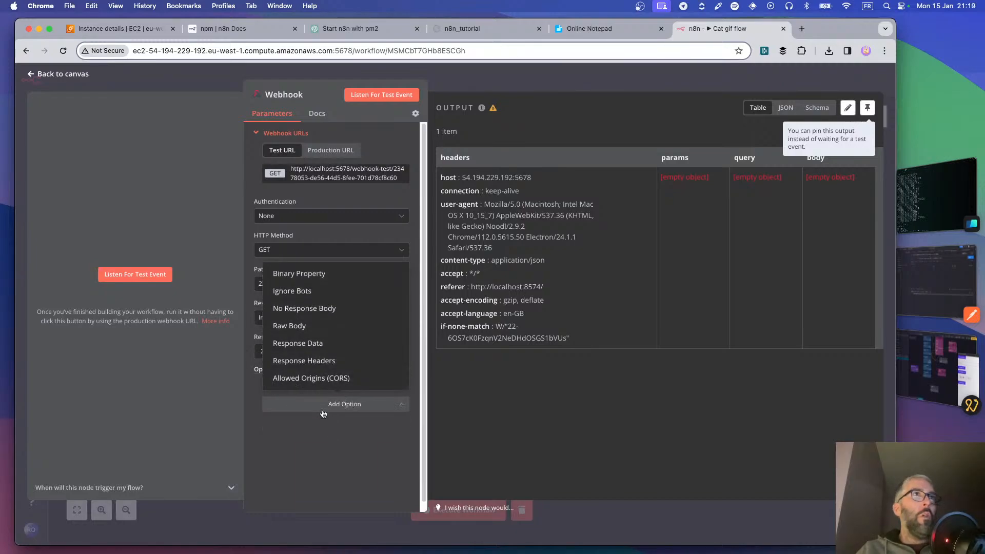
click(369, 469)
key(super+Tab)
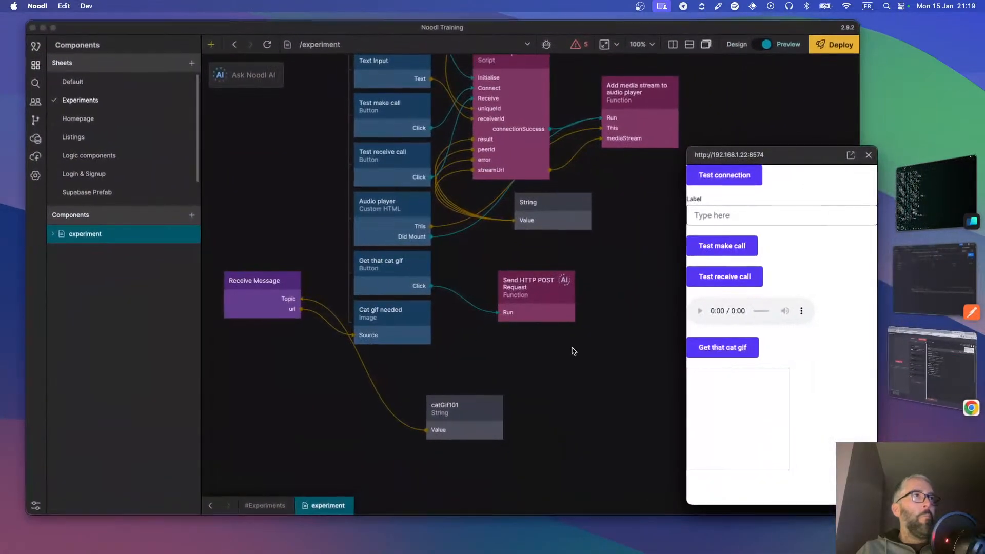
Uncomment the topic check on line 2 and the JSON topic body line in the request code.
click(534, 288)
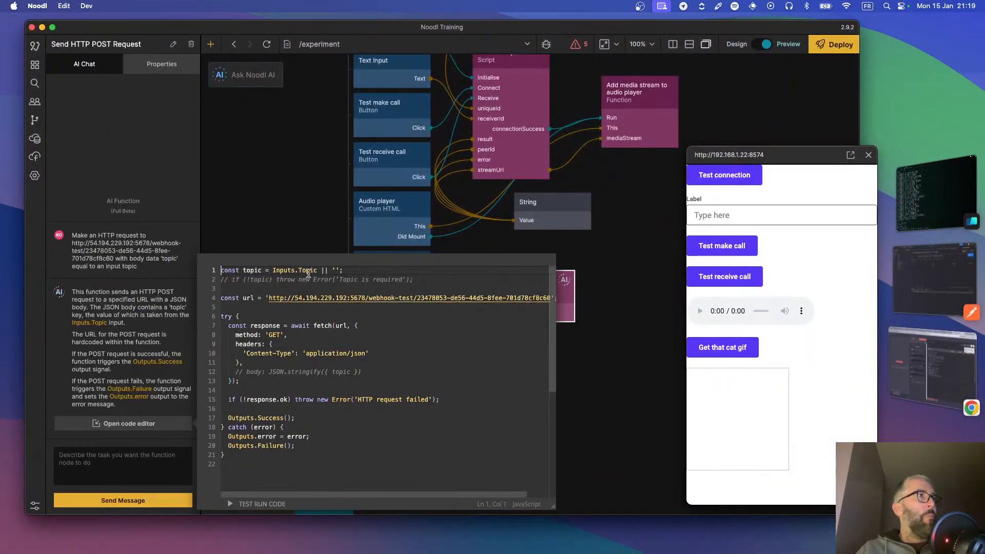
click(224, 280)
key(Delete)
key(BackSpace)
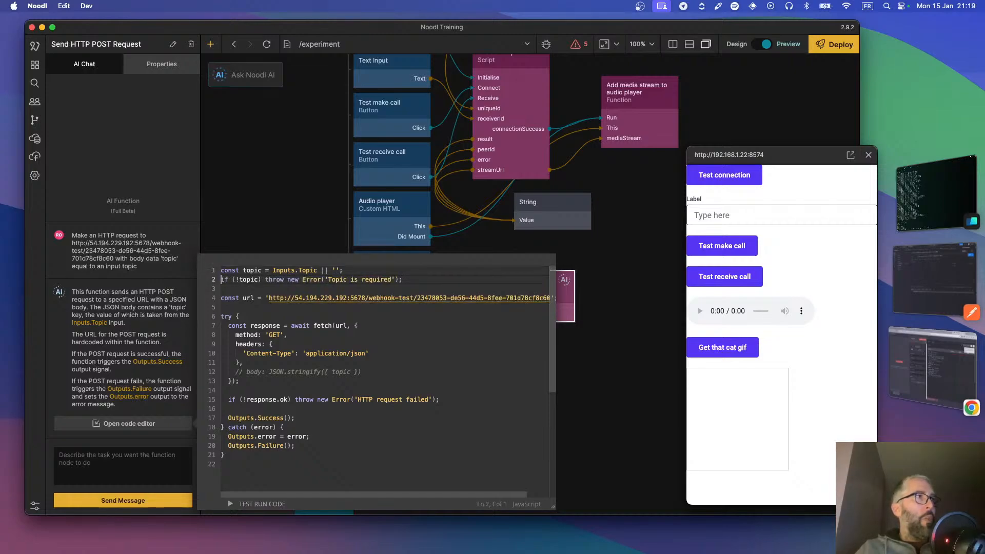
key(super+z)
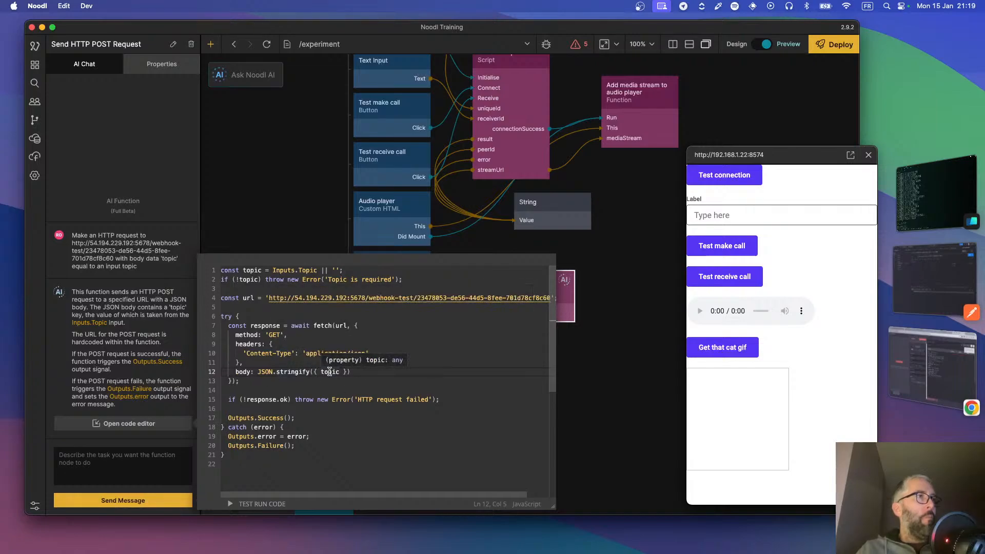
Reconnect catGif101's Value to a new Topic input on Send HTTP POST Request, then switch to n8n.
click(570, 356)
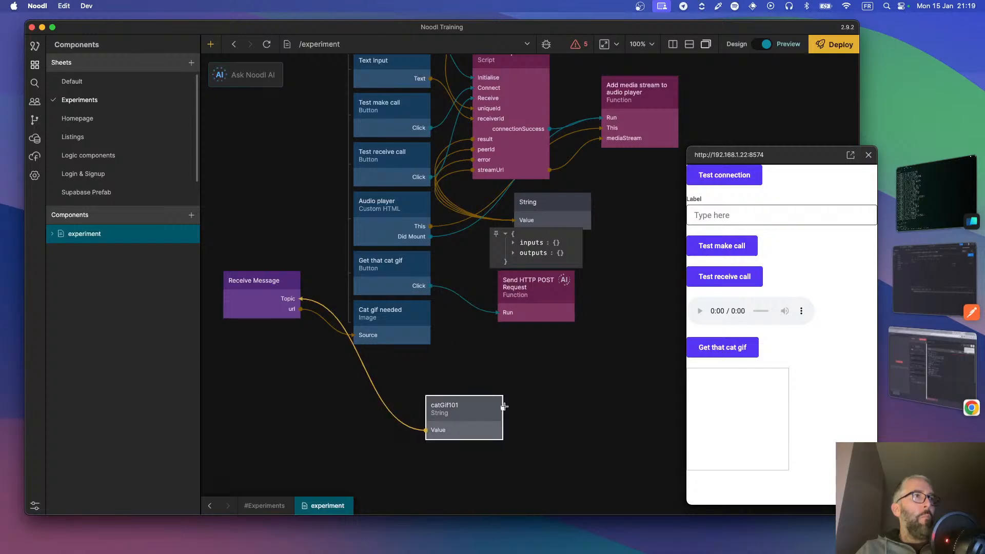
drag(504, 407, 535, 297)
click(352, 364)
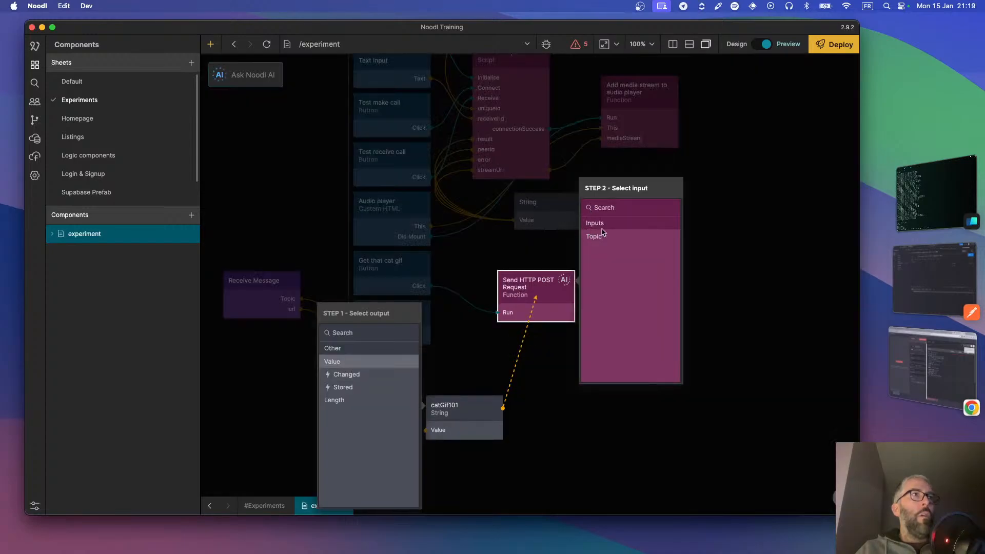
click(603, 235)
click(543, 359)
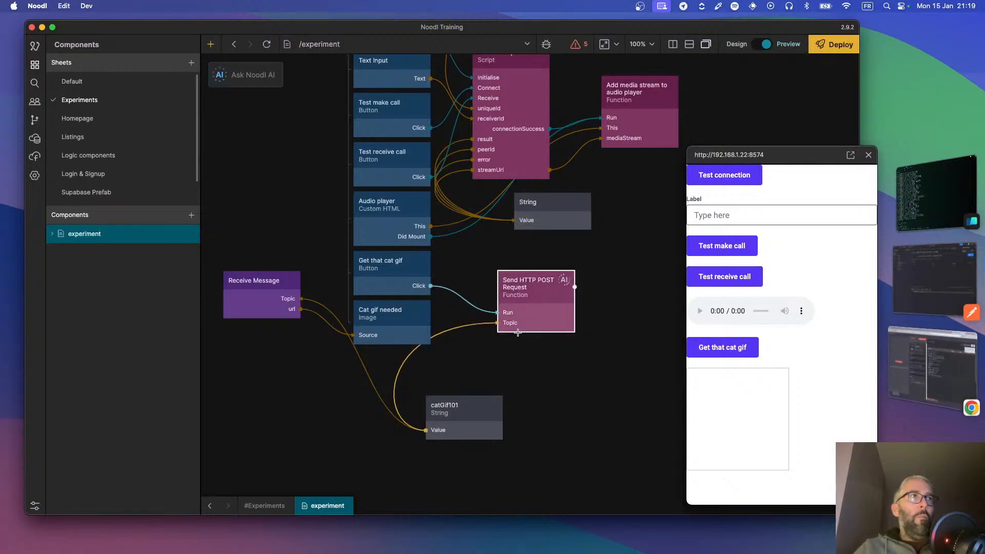
click(928, 378)
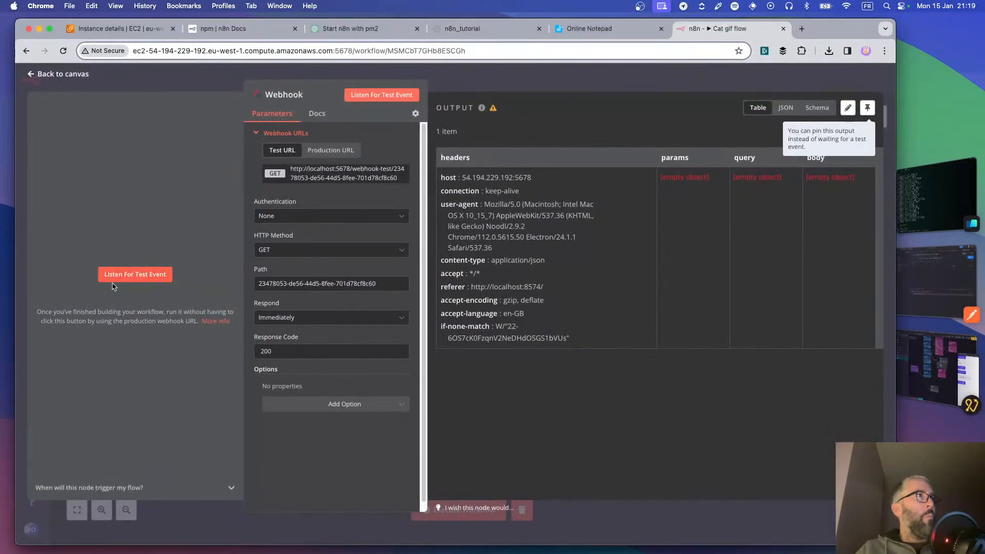
Set the n8n webhook listening again and open the request function's code in Noodl to copy it.
click(135, 278)
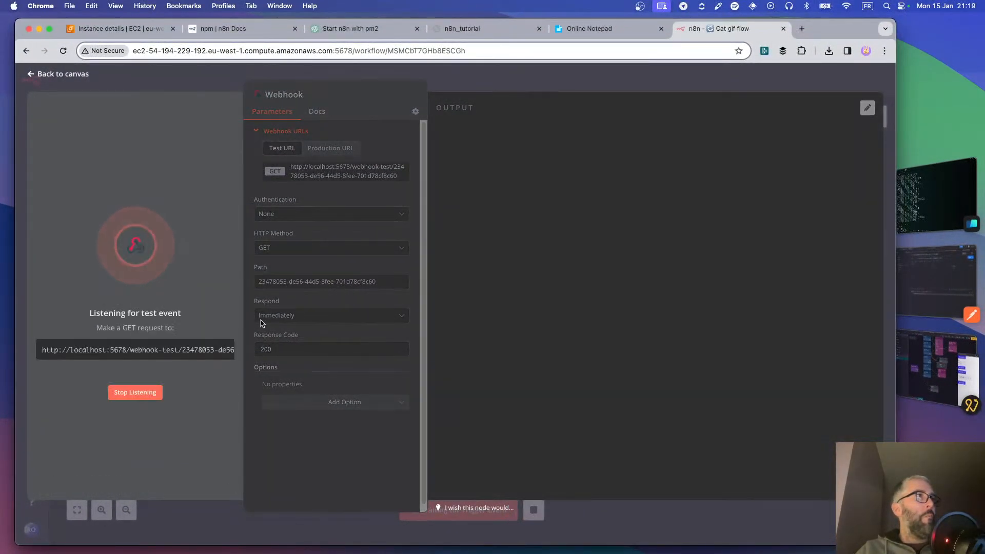
key(super+Tab)
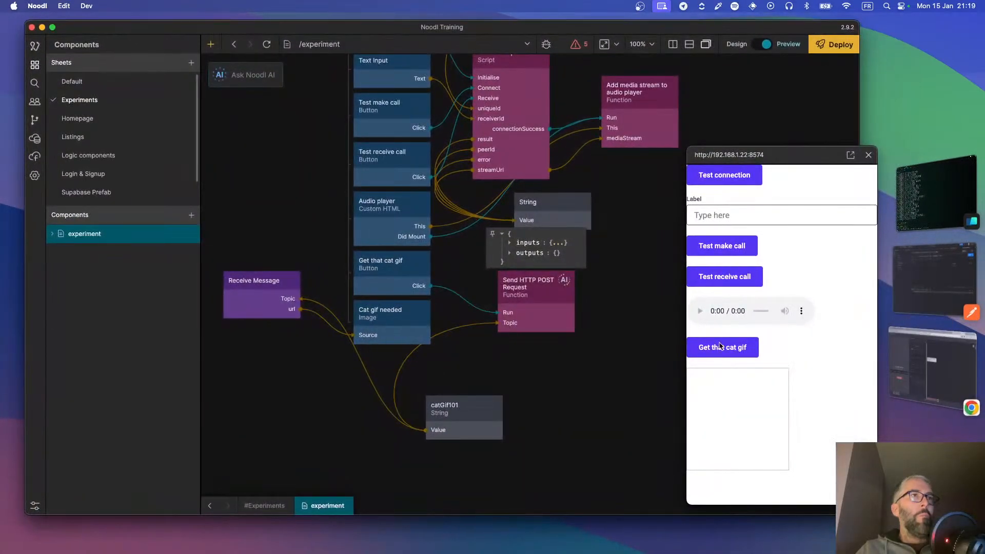
key(super+Tab)
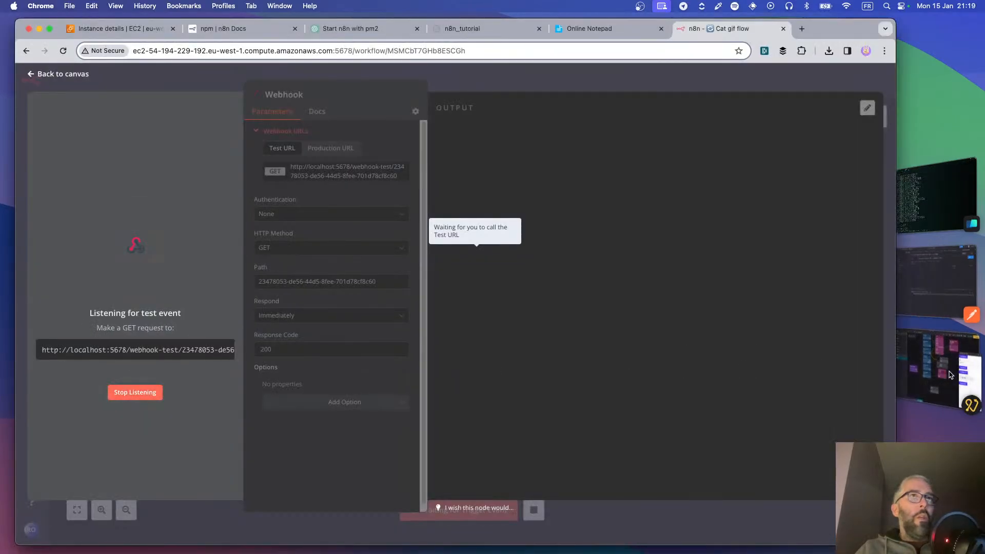
click(912, 361)
click(523, 311)
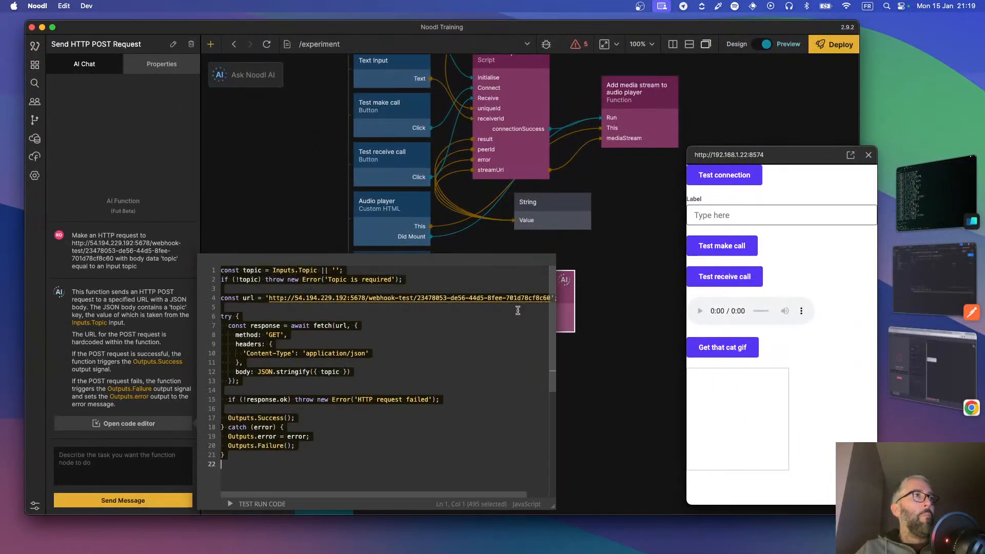
Bring up the ChatGPT conversation in Chrome.
click(944, 375)
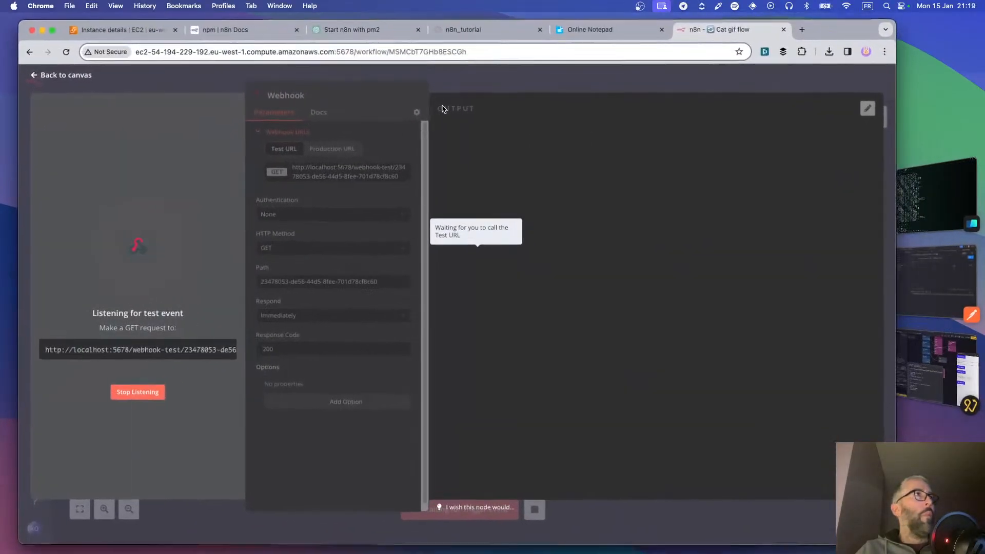
click(351, 28)
scroll(429, 359, down, 7)
Ask ChatGPT why n8n errors on the webhook call unless the body is commented out, pasting the code.
click(403, 509)
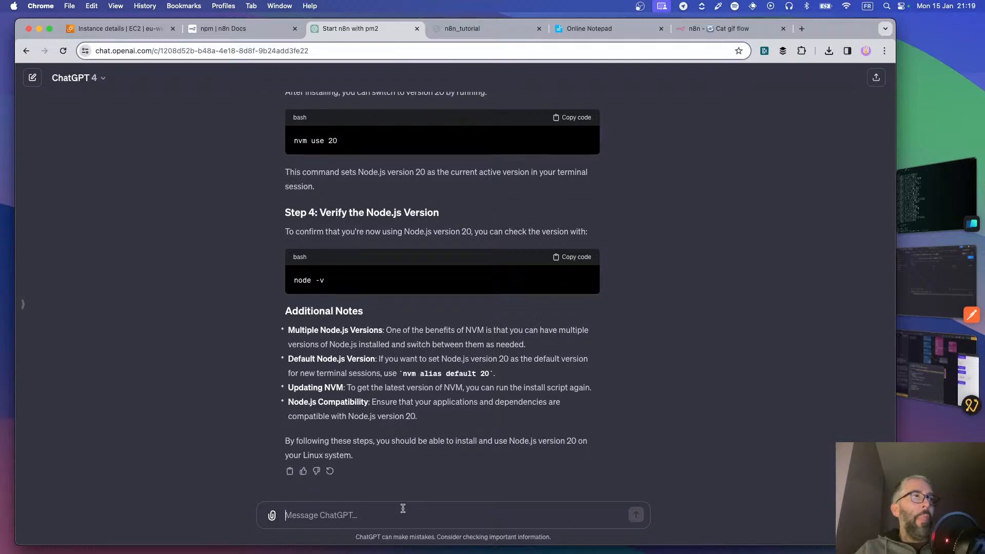
text(n8n isn)
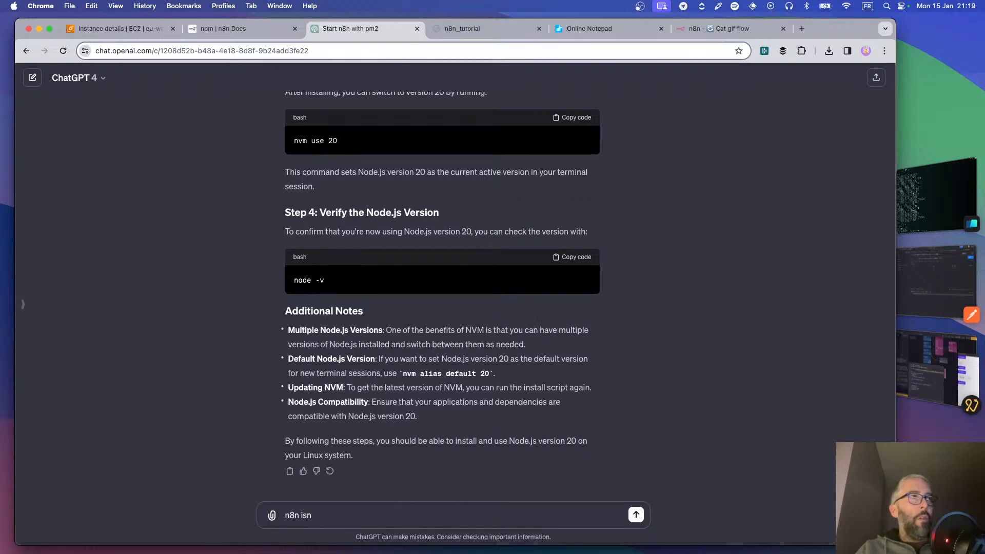
key(BackSpace)
text(returning an er)
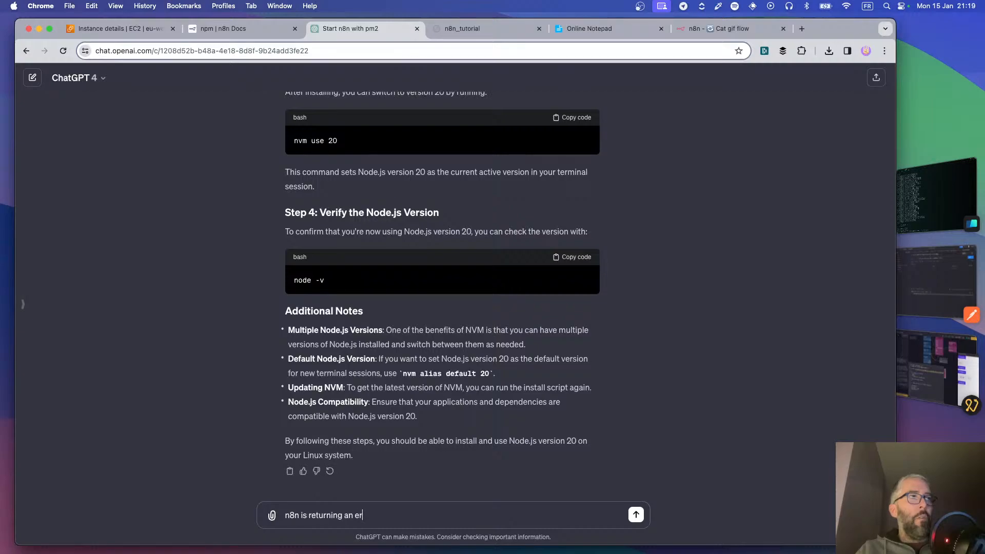
text(ror when I call t)
text(he en)
key(BackSpace)
key(BackSpace)
key(BackSpace)
key(BackSpace)
key(BackSpace)
key(BackSpace)
text(my workflow)
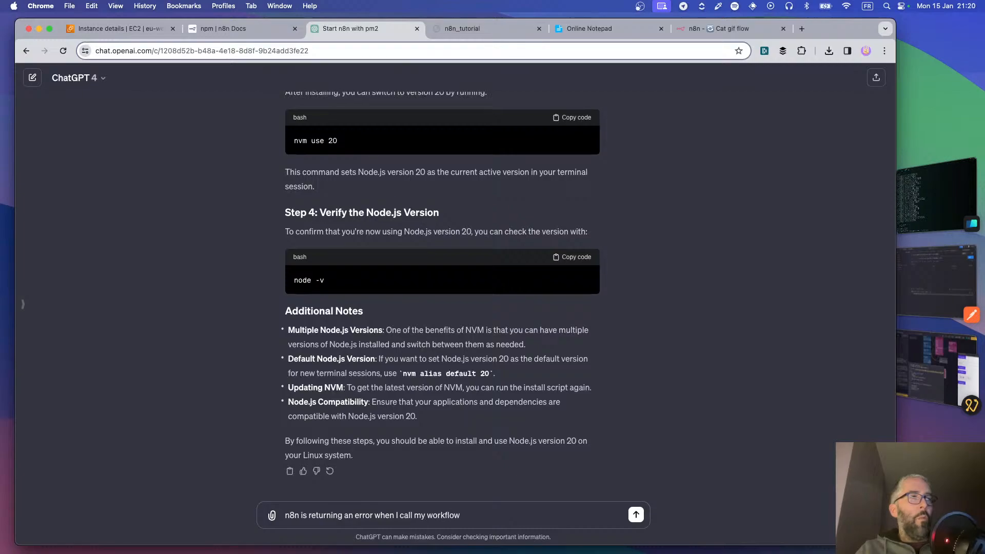
text( webhook endpoint b)
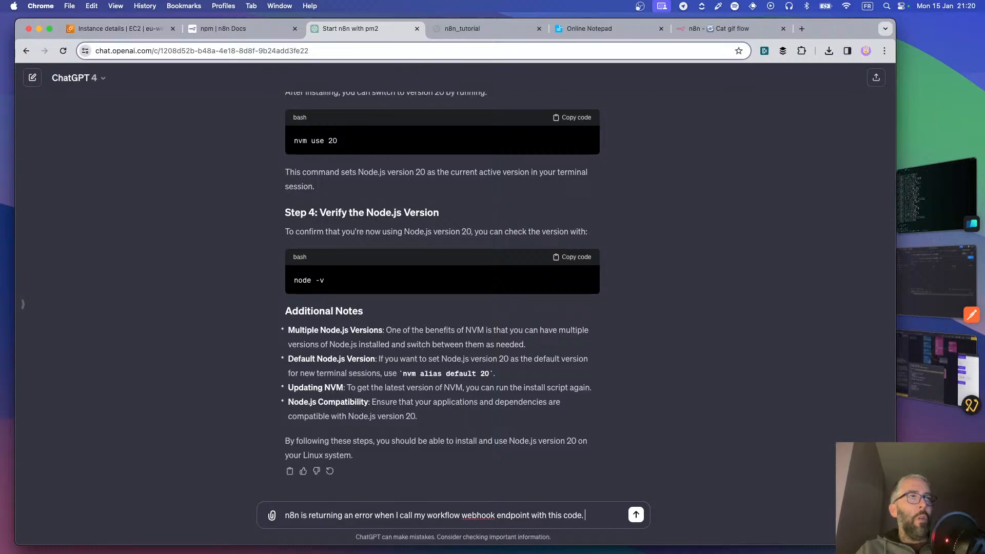
text(It works when the top)
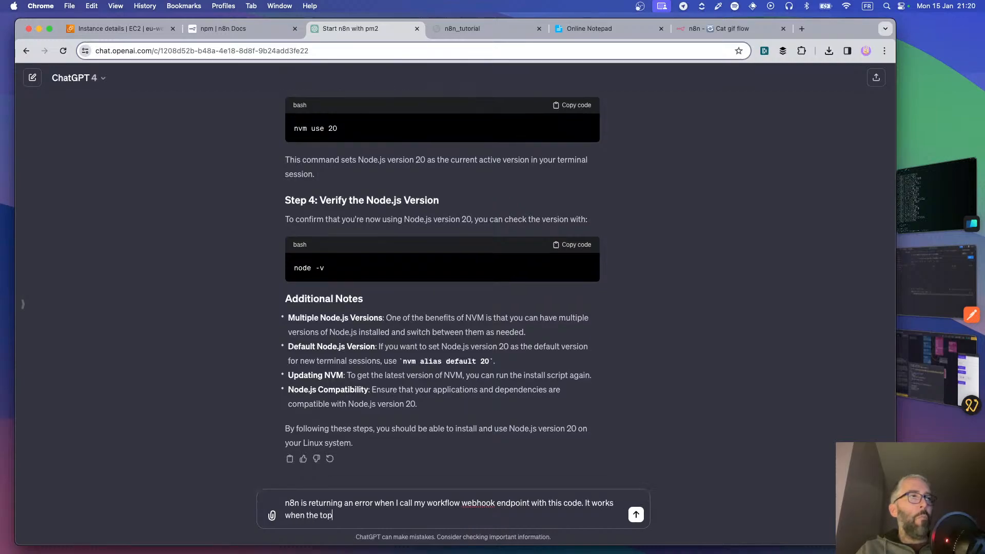
text(ic body)
key(BackSpace)
key(BackSpace)
key(BackSpace)
key(BackSpace)
key(BackSpace)
key(BackSpace)
text(body par)
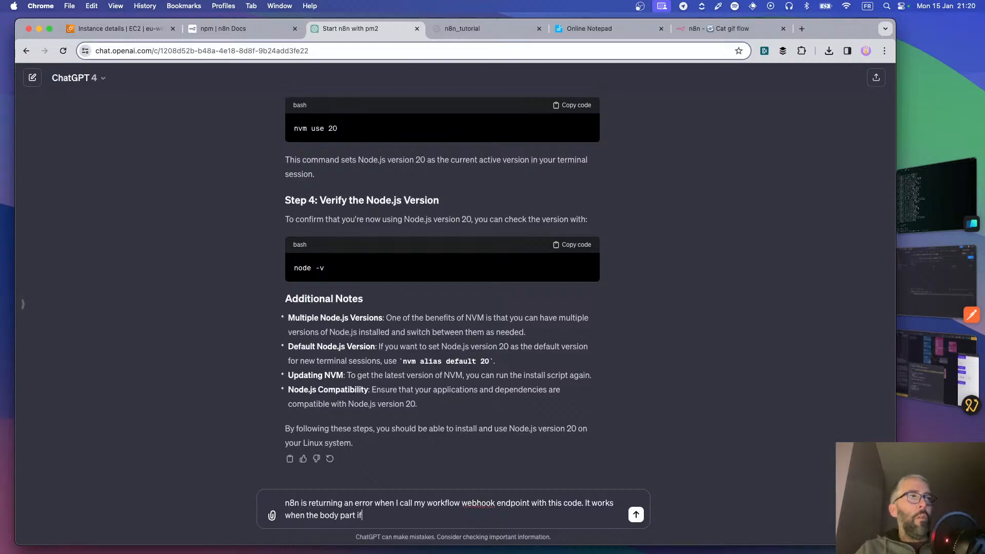
text(t is commented out)
key(shift+Return)
key(shift+Return)
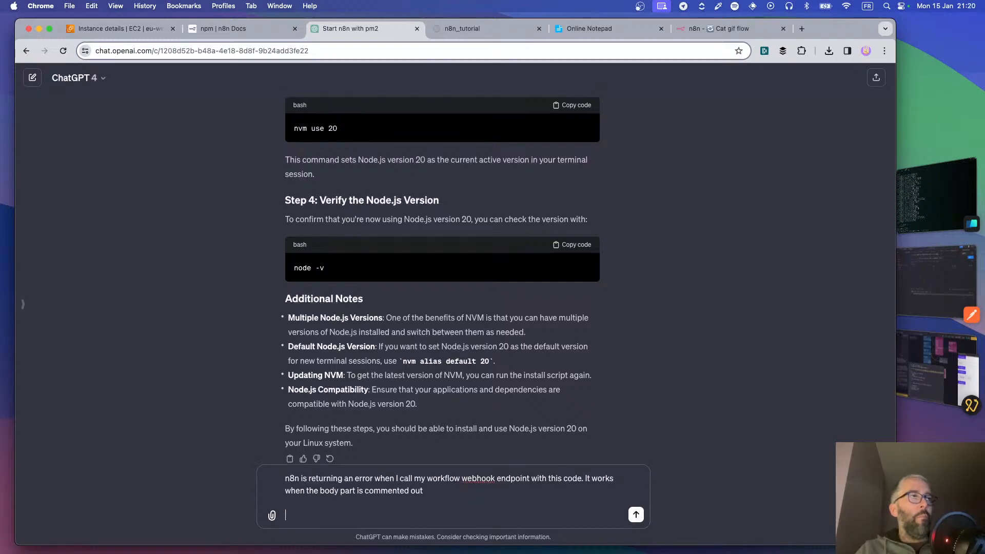
key(Return)
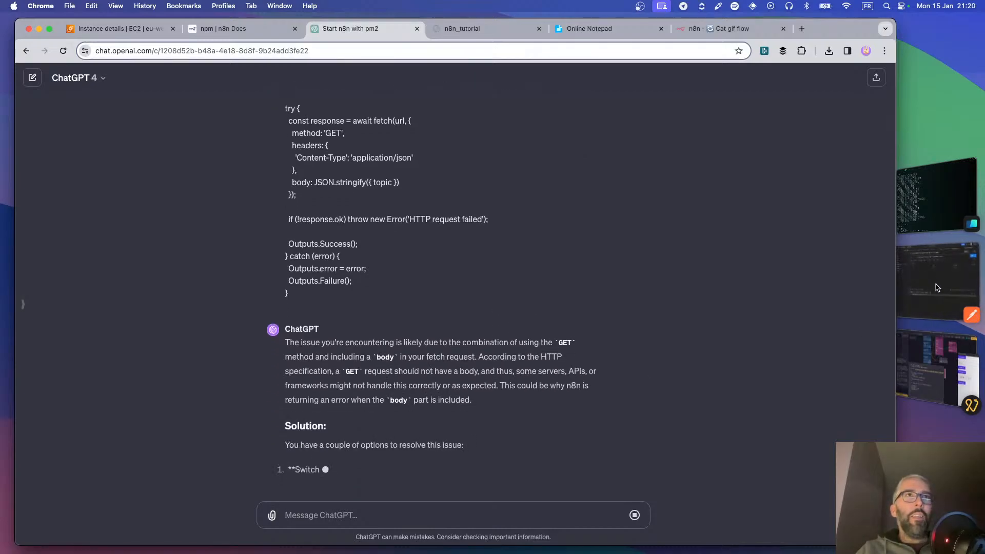
Glance at Postman, then return to Chrome's 'n8n - Cat gif flow' tab.
click(937, 288)
click(926, 282)
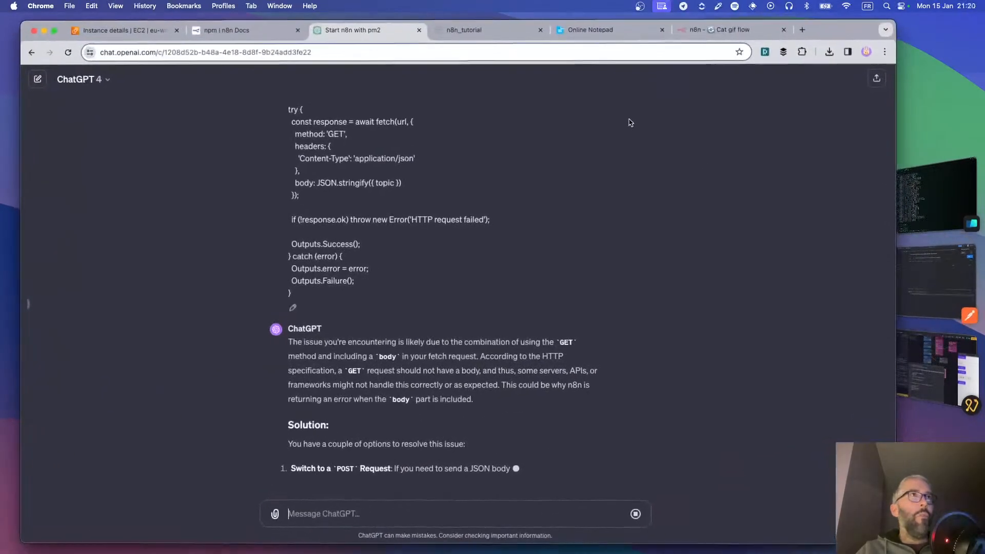
click(718, 29)
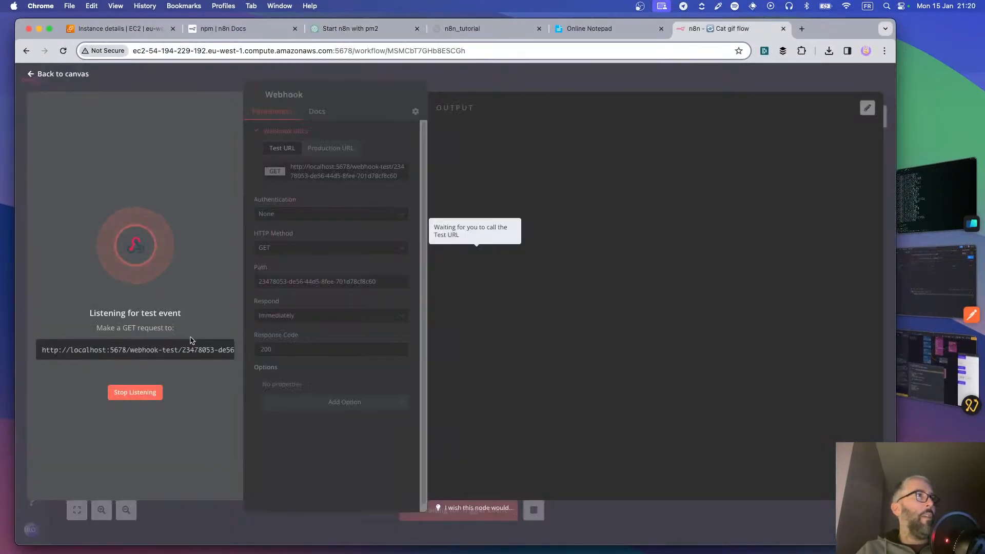
Change the n8n Webhook's HTTP method to POST and listen again for a test event.
click(146, 393)
click(319, 251)
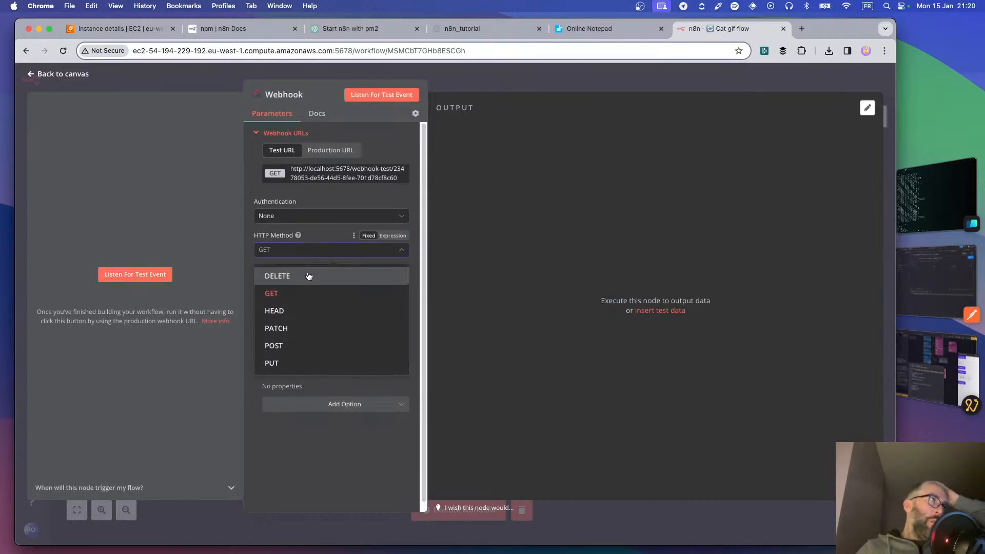
click(299, 346)
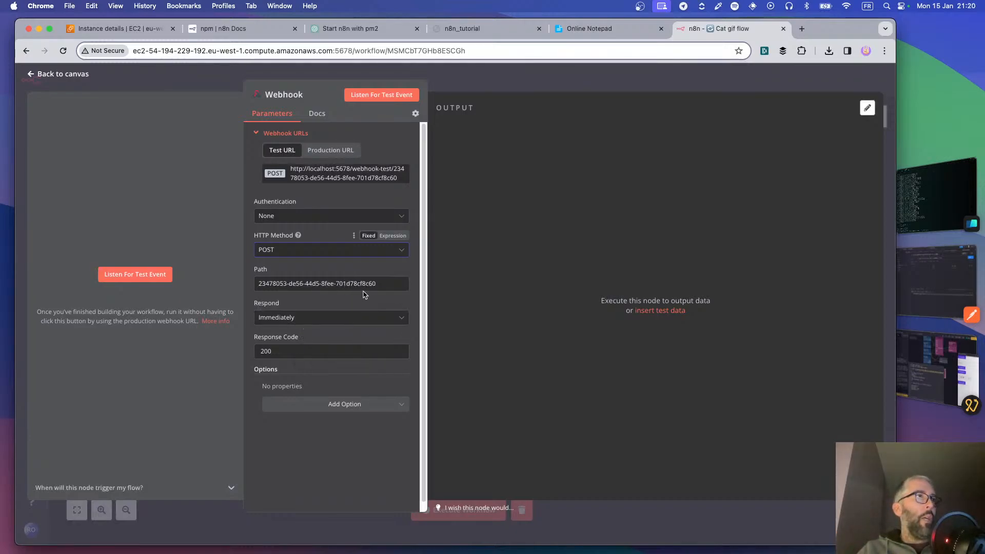
click(362, 97)
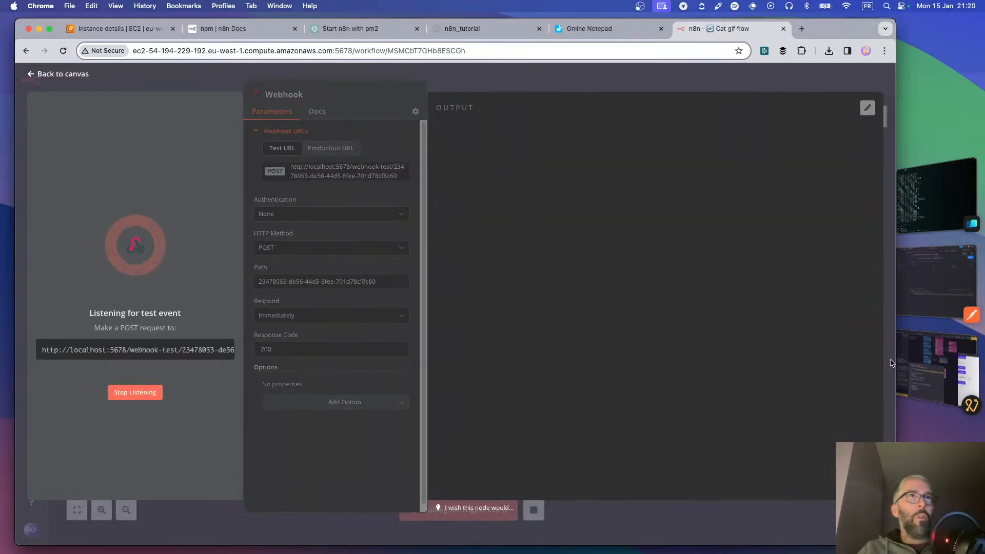
click(950, 358)
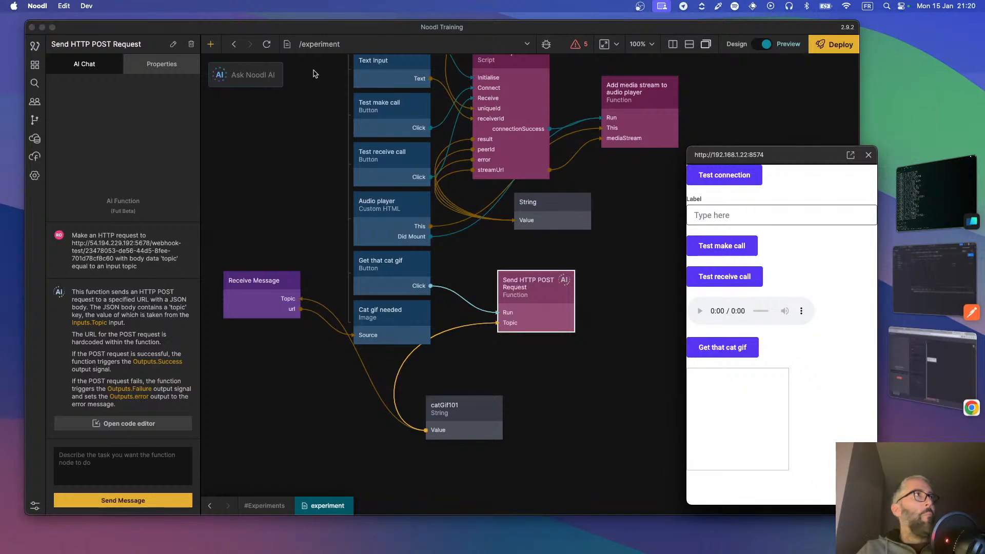
Change the Send HTTP POST Request function's method from GET to POST, then fire Get that cat gif.
click(269, 47)
click(731, 350)
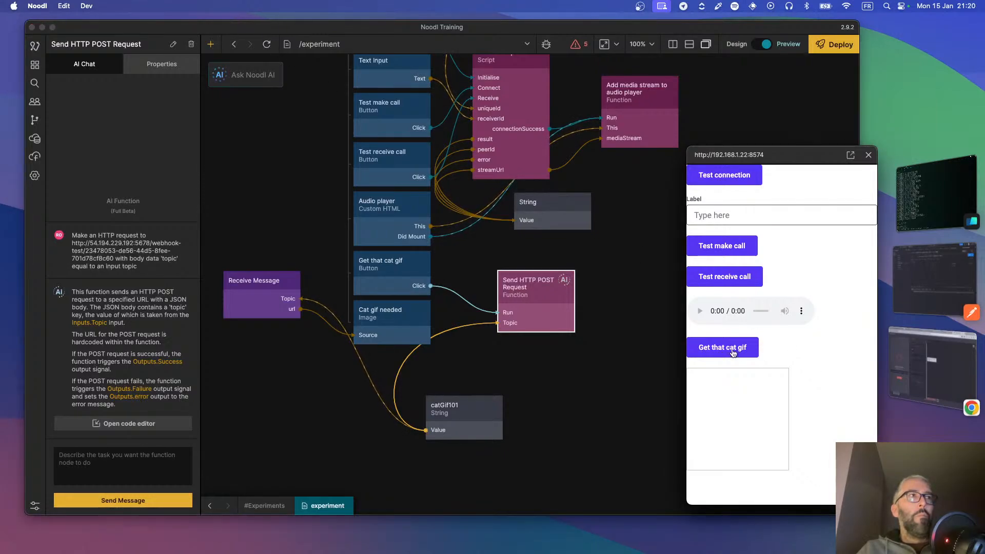
click(502, 306)
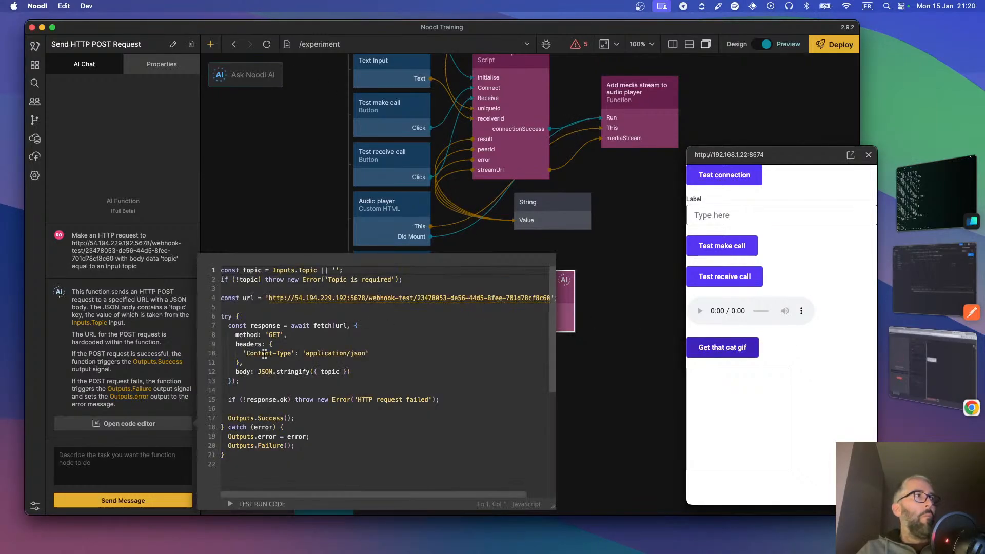
double_click(276, 336)
text(POO)
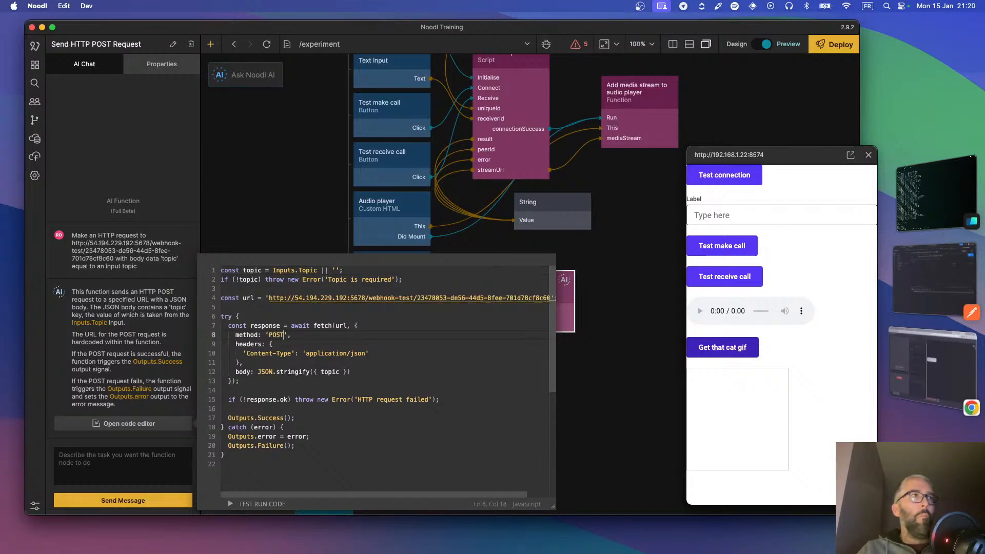
click(586, 369)
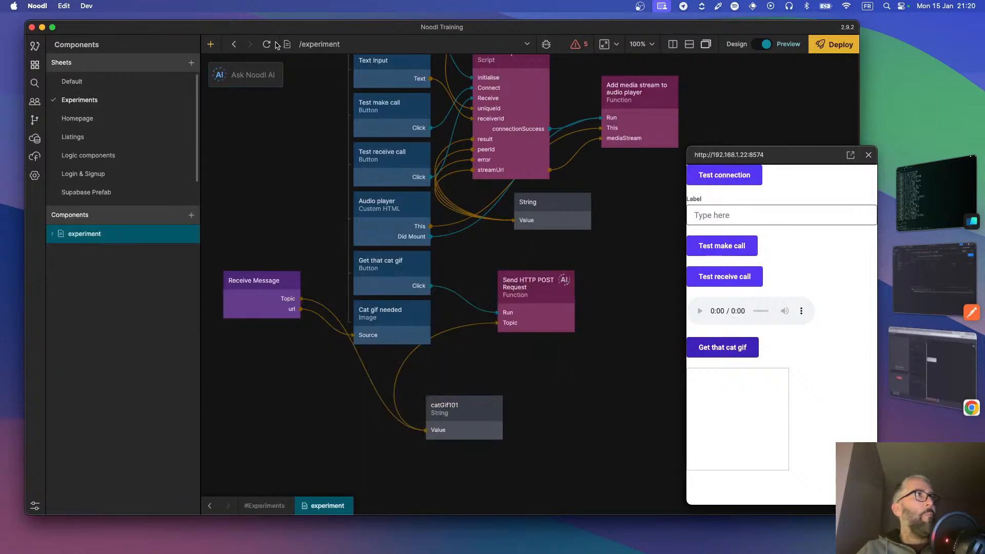
click(739, 352)
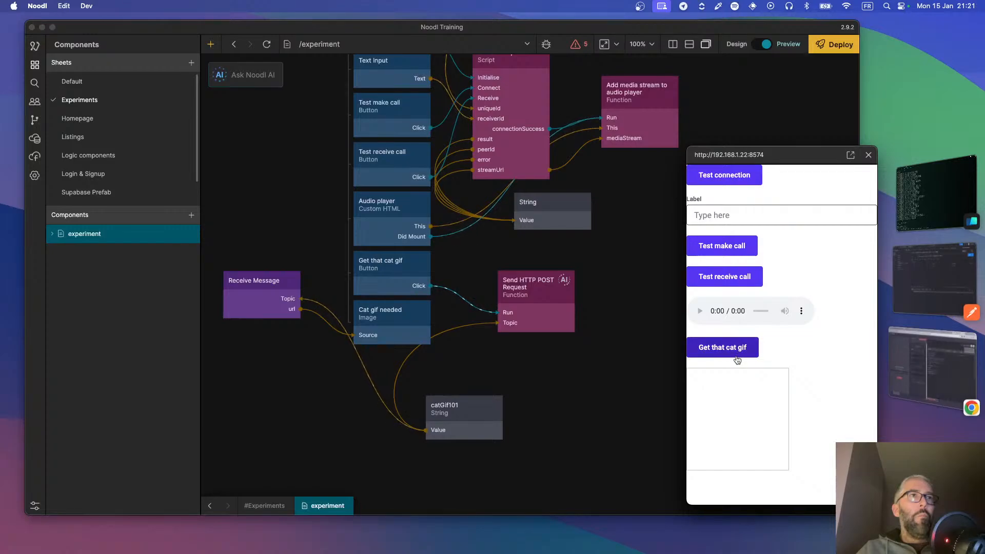
click(974, 367)
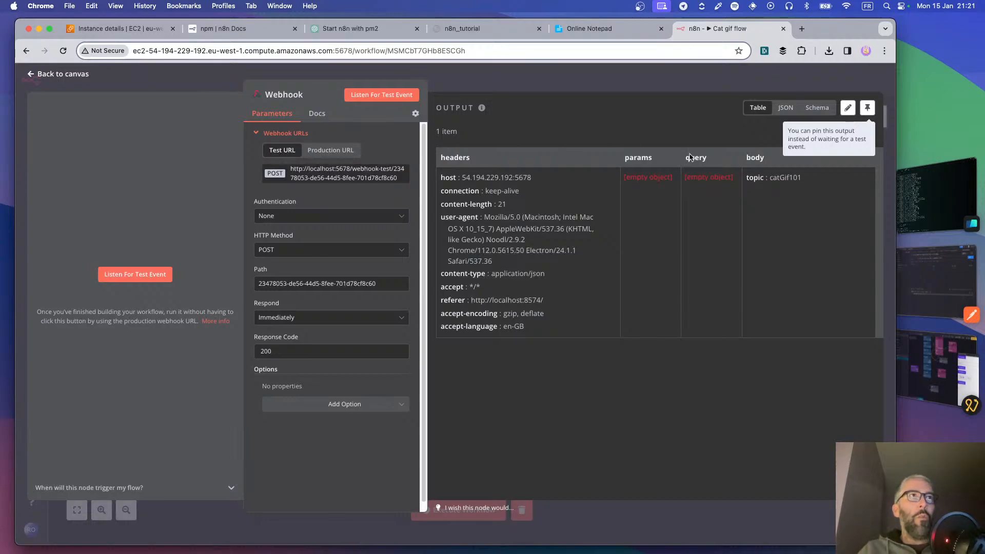
Add an HTTP Request node right after the Webhook in the Cat gif workflow.
click(688, 85)
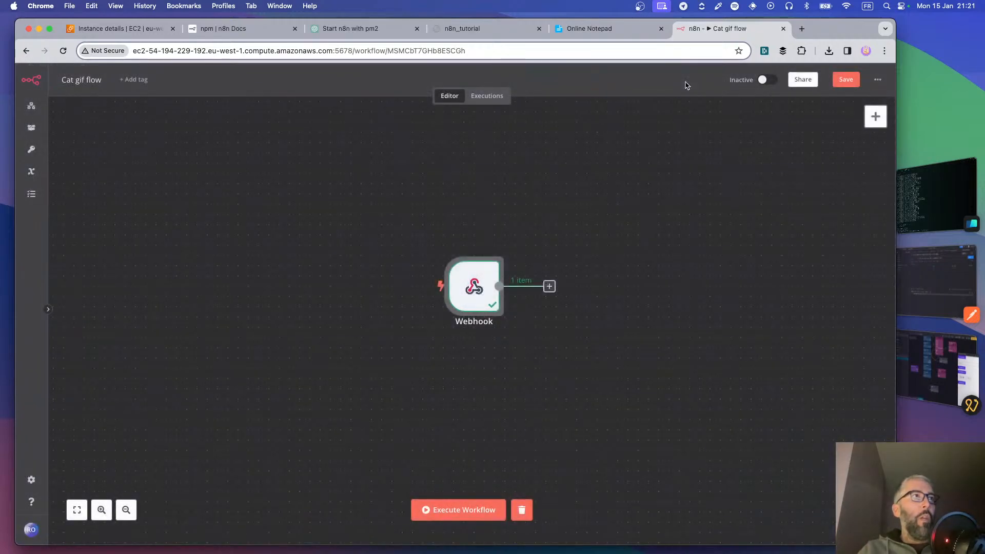
click(548, 290)
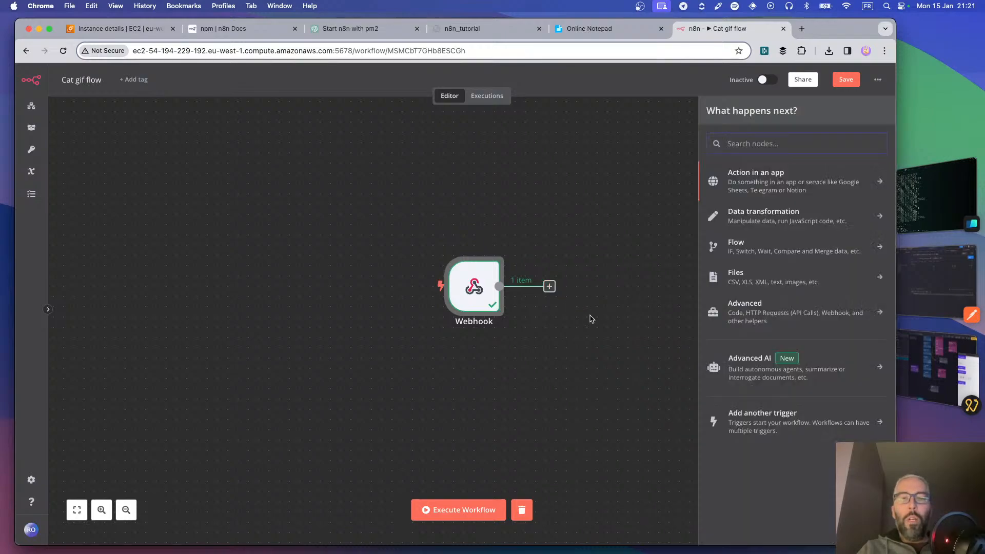
text(http)
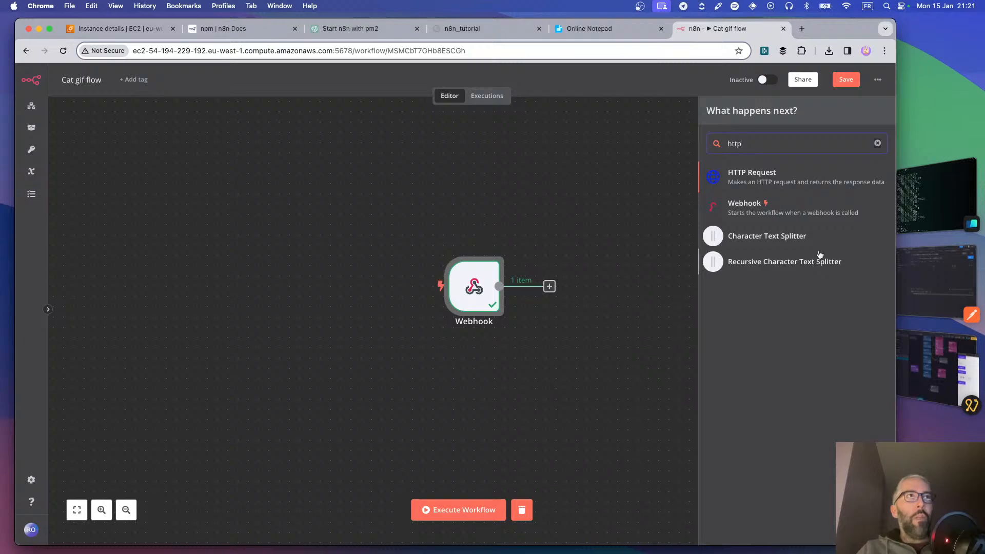
click(780, 176)
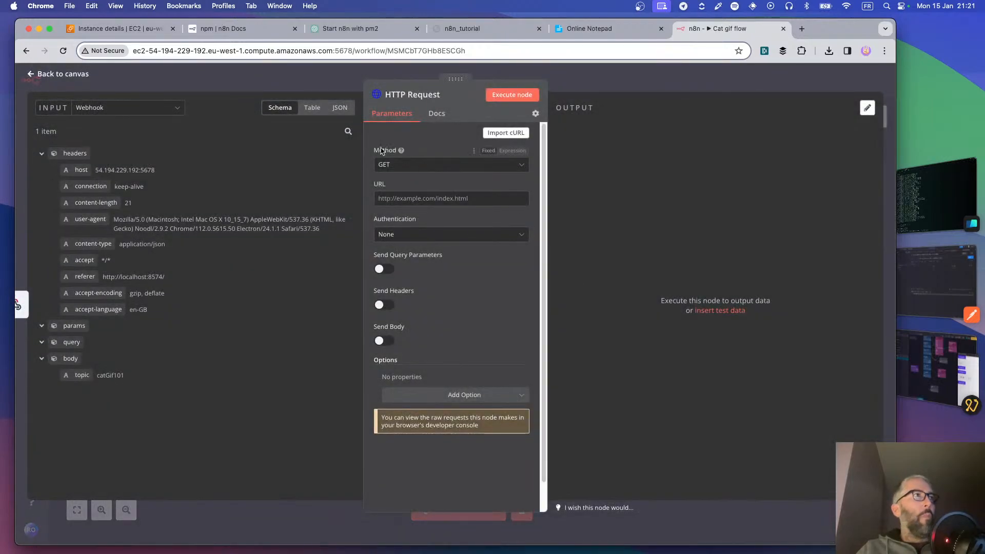
click(353, 29)
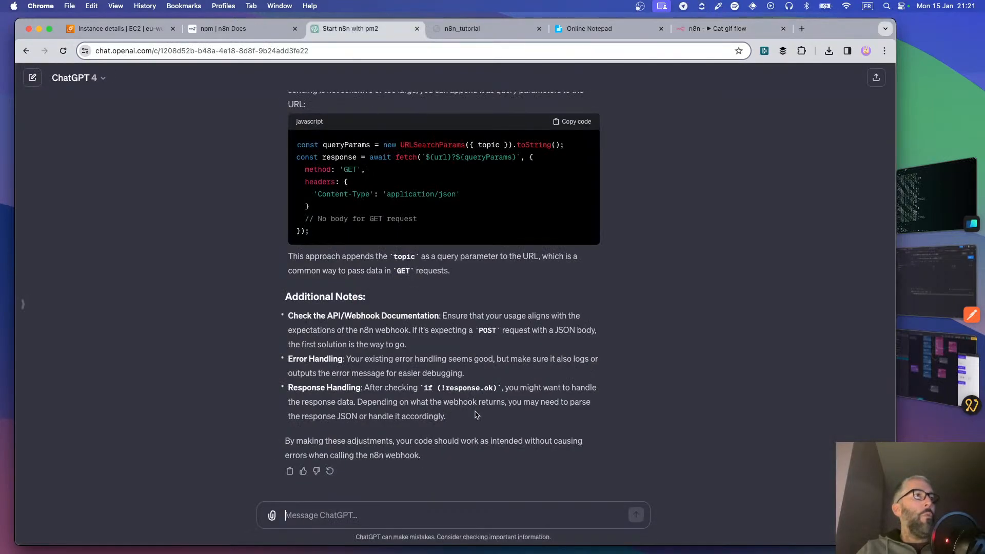
Send ChatGPT 'Can you please give me a free endpoint to retrieve a cat gif?'.
click(412, 510)
text(Cab y)
key(BackSpace)
key(BackSpace)
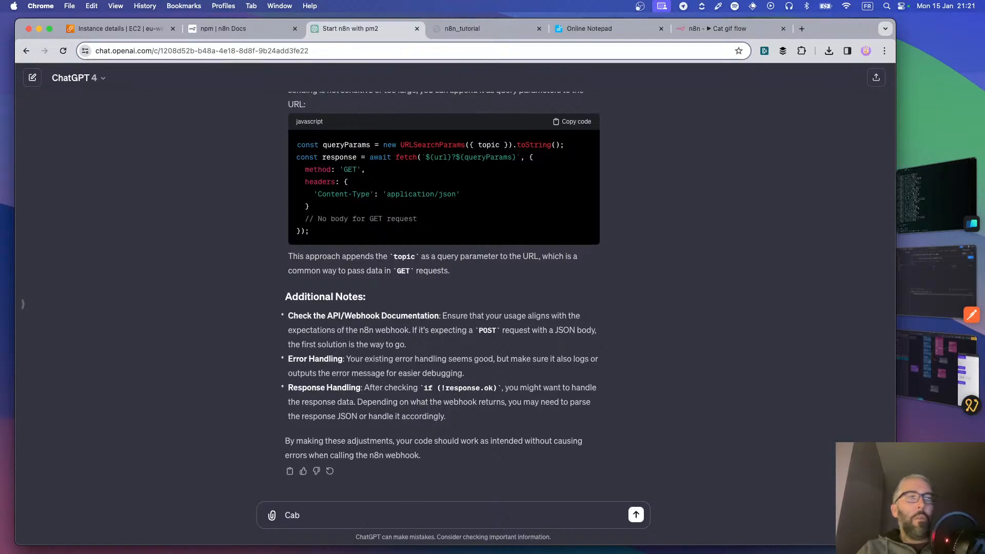
key(BackSpace)
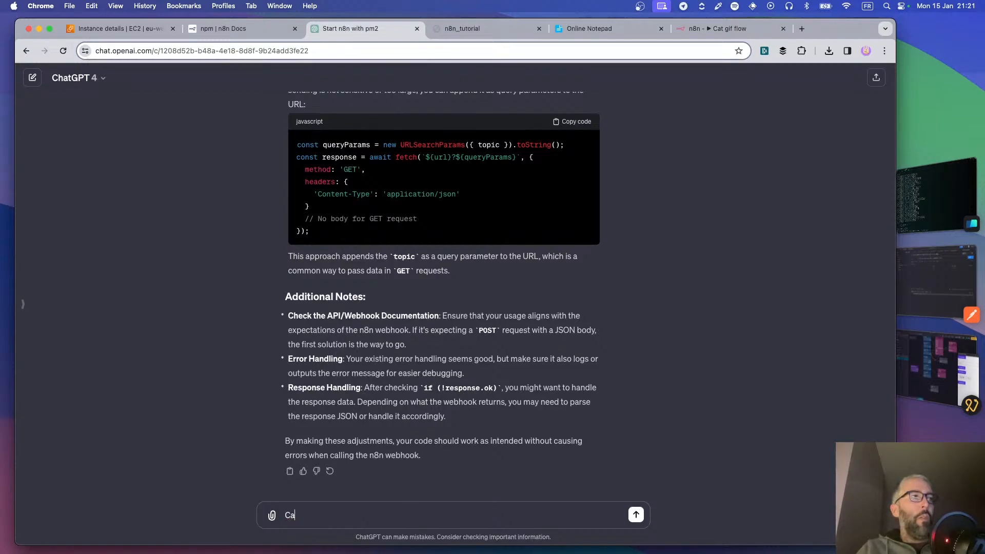
text(n you please give me a free endp)
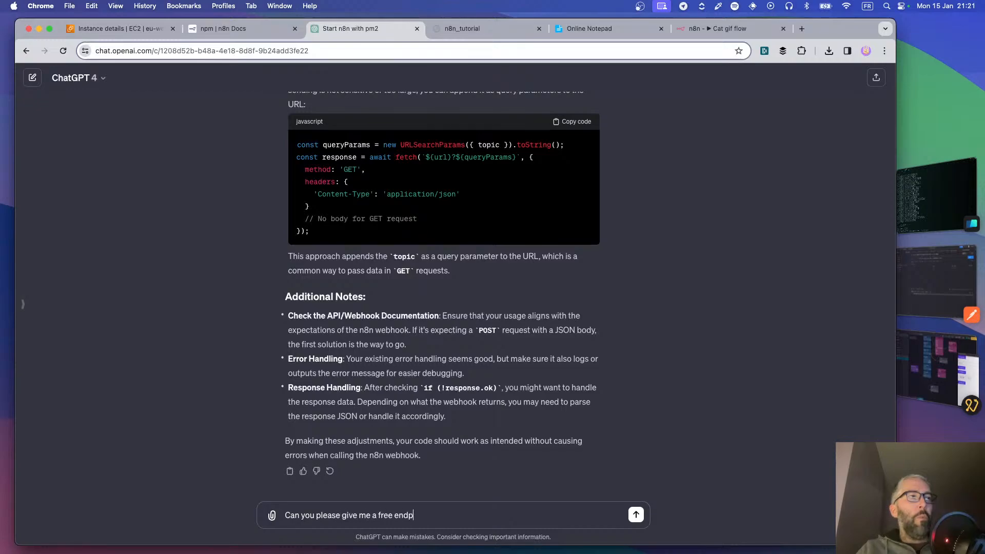
text(oint to retrieve a c)
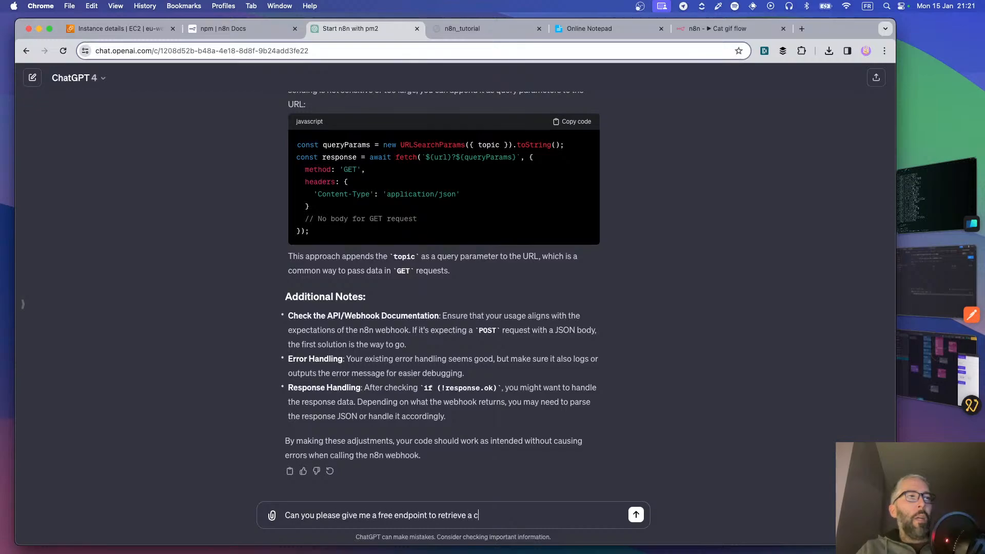
text(at gif?)
key(Return)
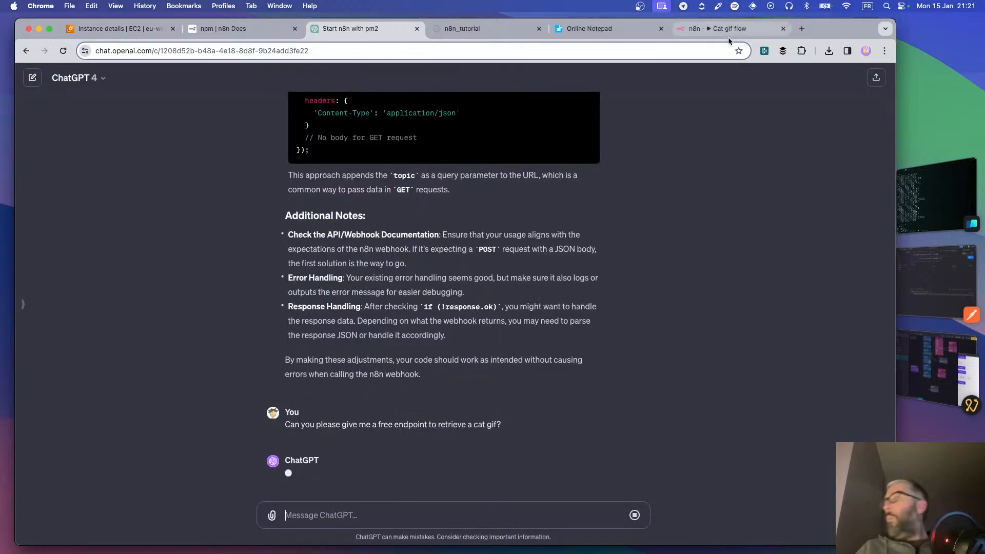
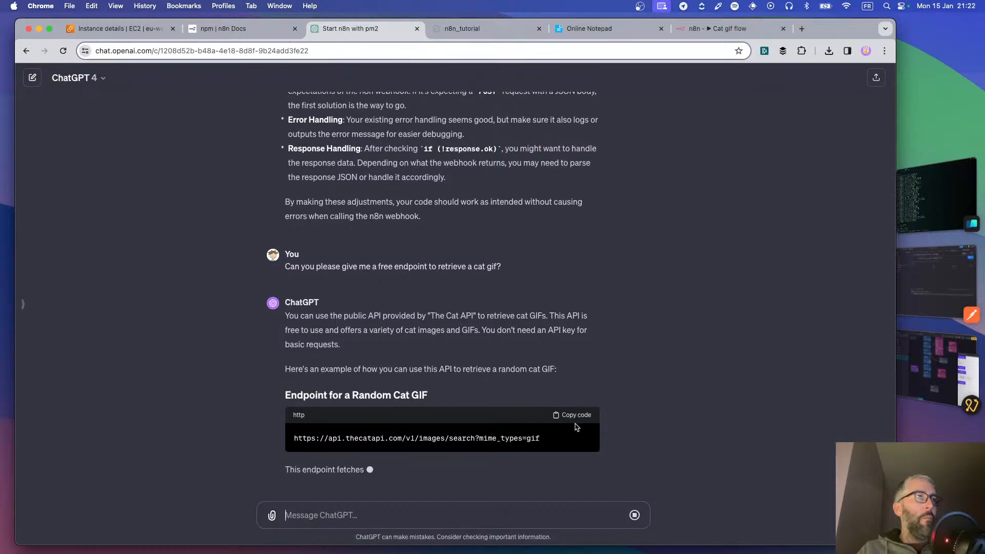
Copy the Cat API random gif endpoint from ChatGPT and return to the n8n Cat gif flow.
click(572, 424)
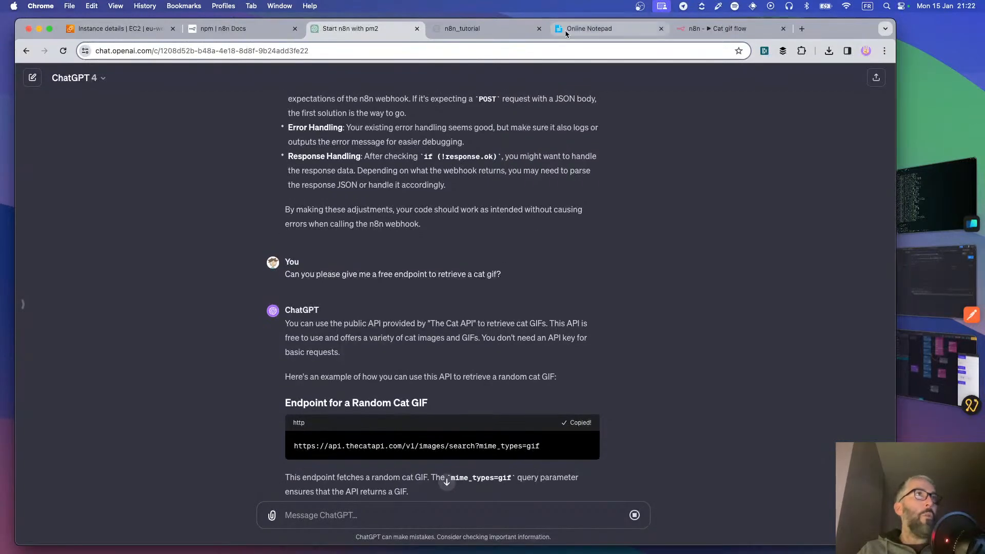
click(718, 28)
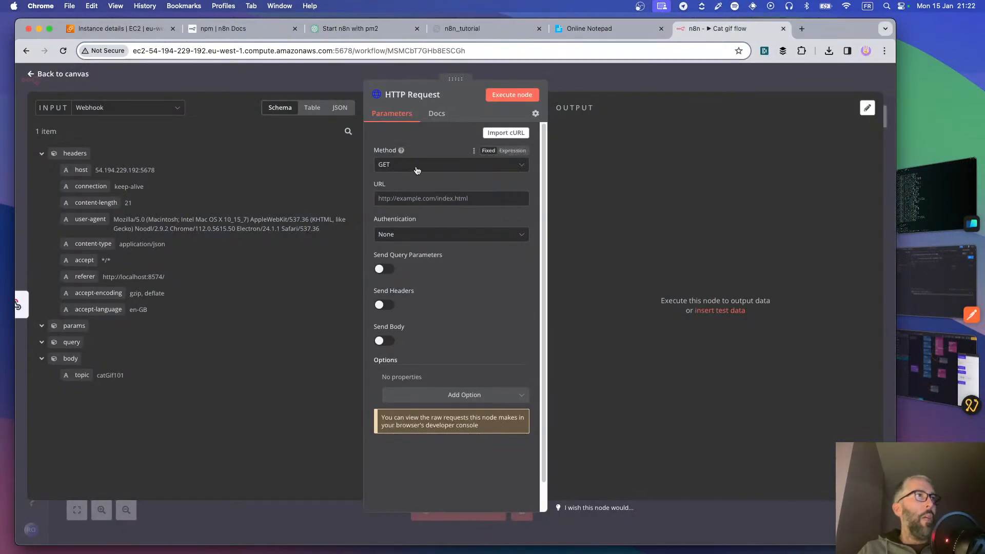
Set the HTTP Request URL to the Cat API gif endpoint and run it to fetch one gif.
click(440, 198)
text(https://api.thecatapi.com/v1/images/search?mime_types=gif)
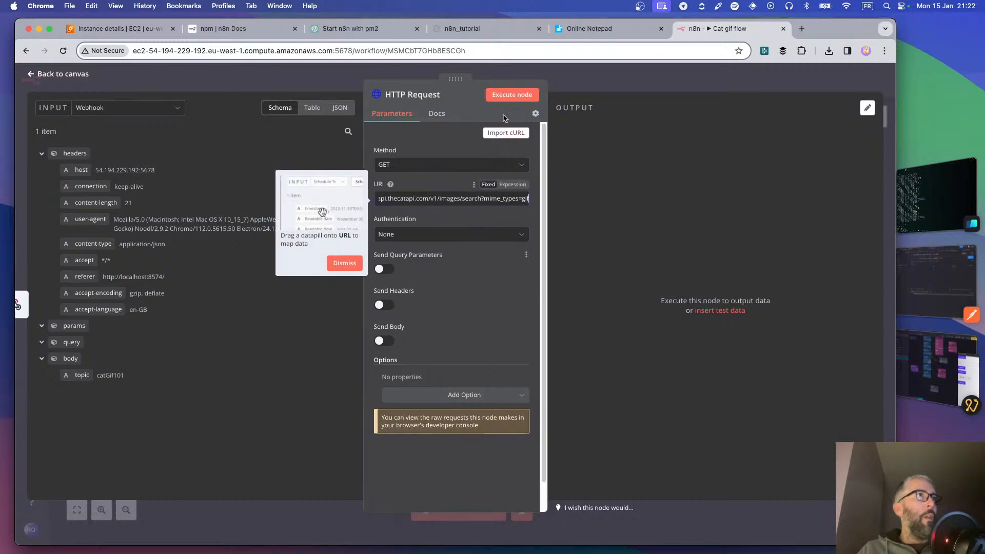
click(512, 95)
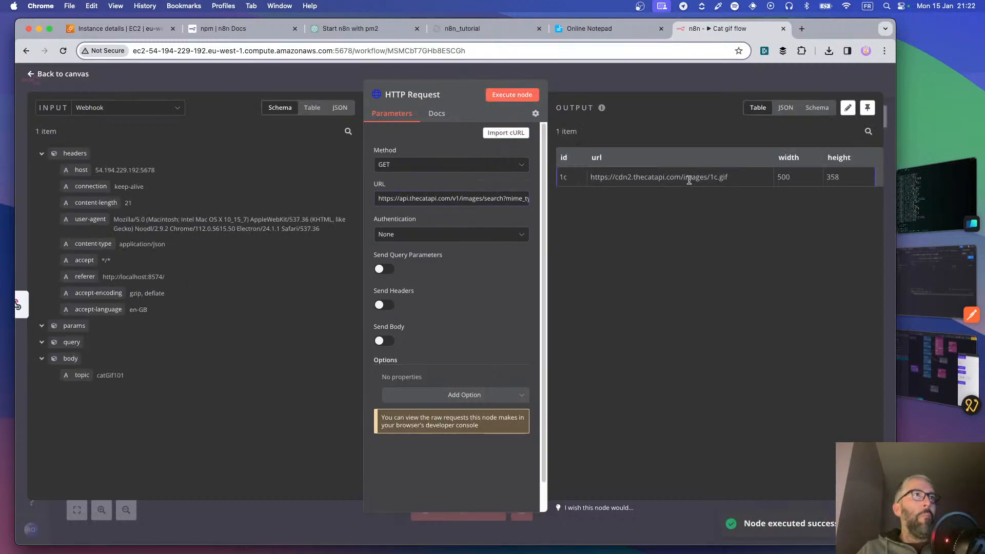
Back on the canvas, search for a 'code' node to add after HTTP Request.
click(704, 78)
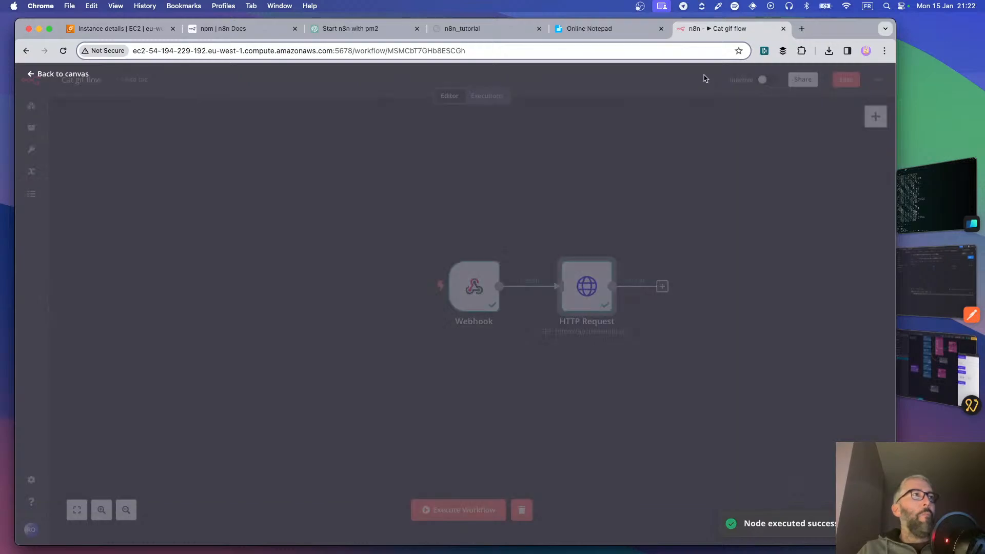
click(662, 286)
text(code)
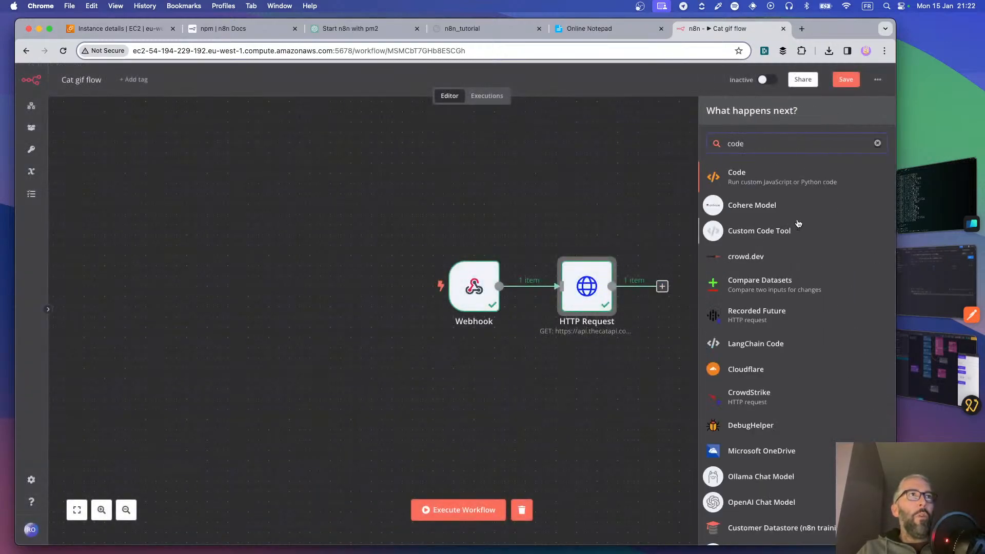
Add a JavaScript Code node after HTTP Request with mode set to Run Once for Each Item.
click(781, 181)
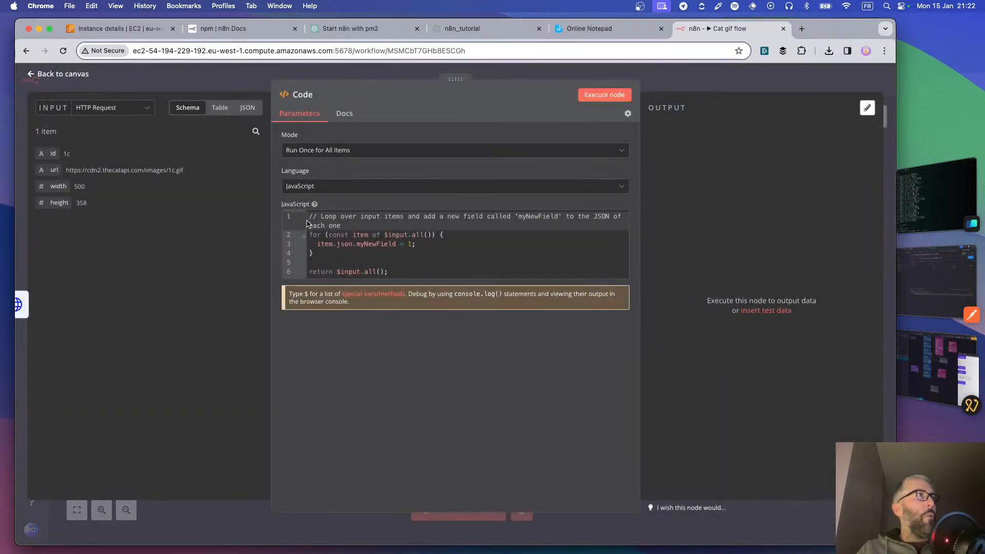
click(351, 152)
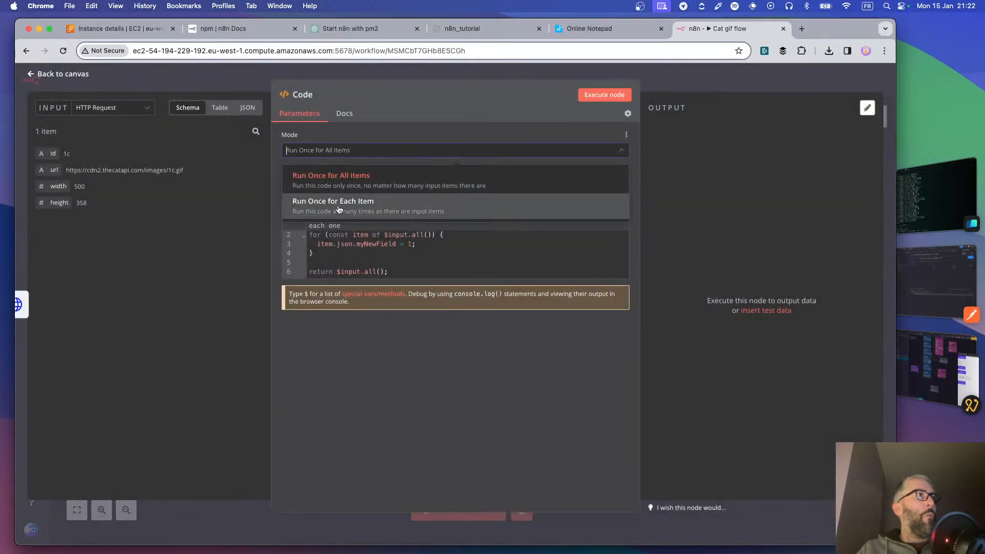
click(404, 162)
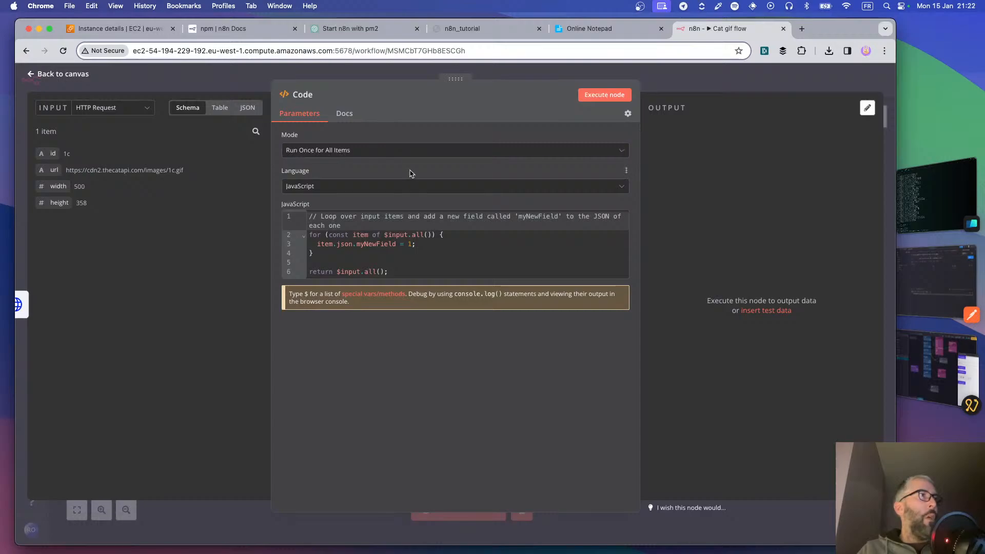
key(super+Tab)
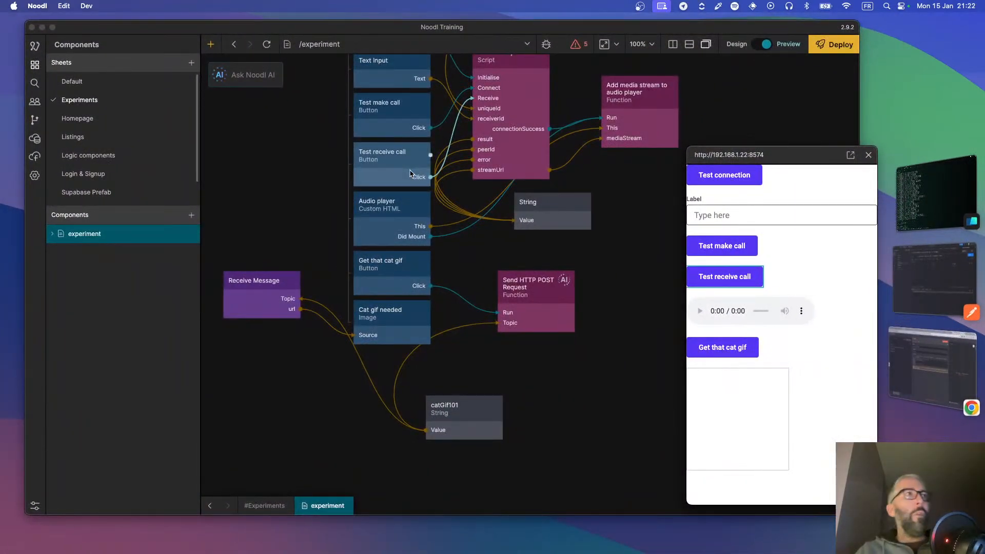
key(super+Tab)
click(378, 152)
click(354, 201)
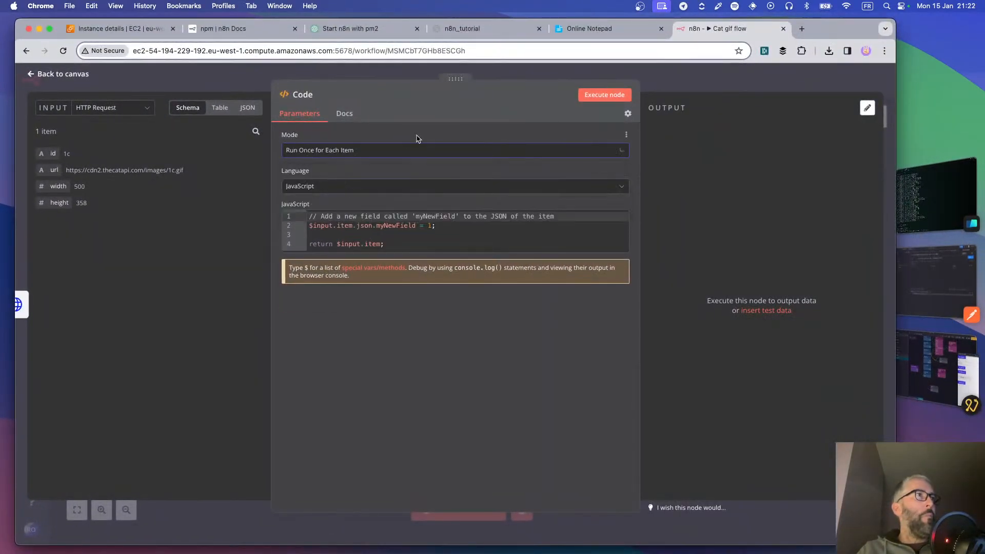
key(super+Tab)
key(super+Tab)
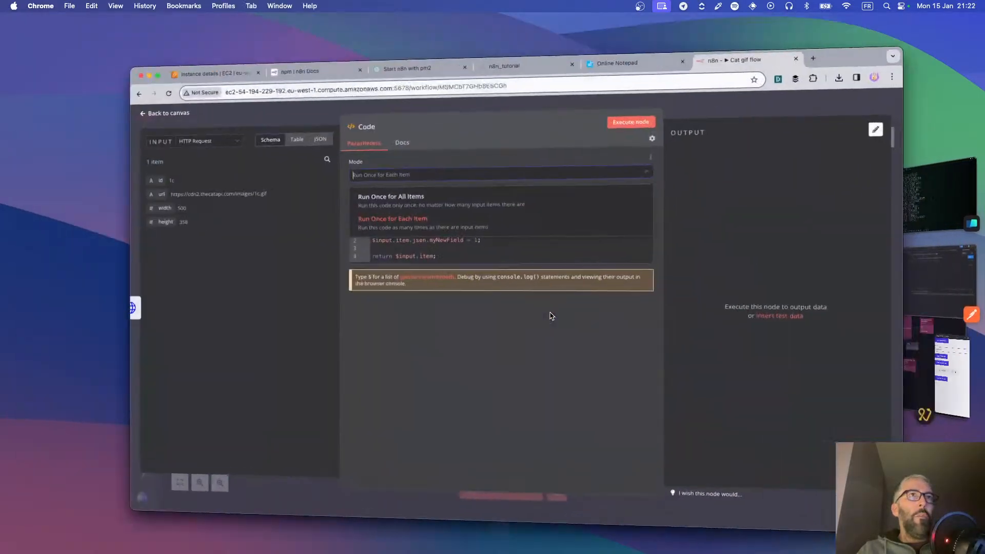
Return to ChatGPT and scroll through the Shiftr.io MQTT example code.
click(359, 29)
scroll(506, 312, up, 20)
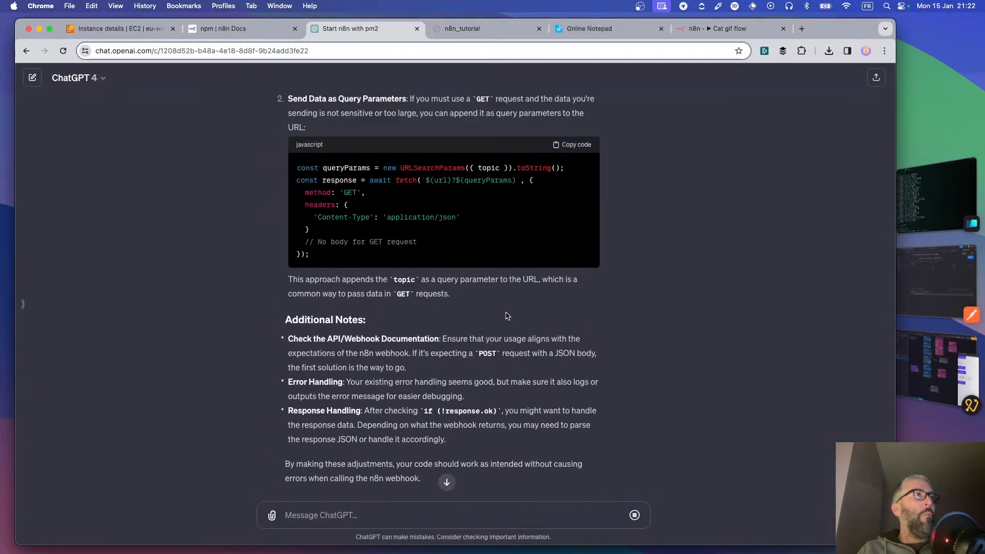
scroll(506, 312, down, 20)
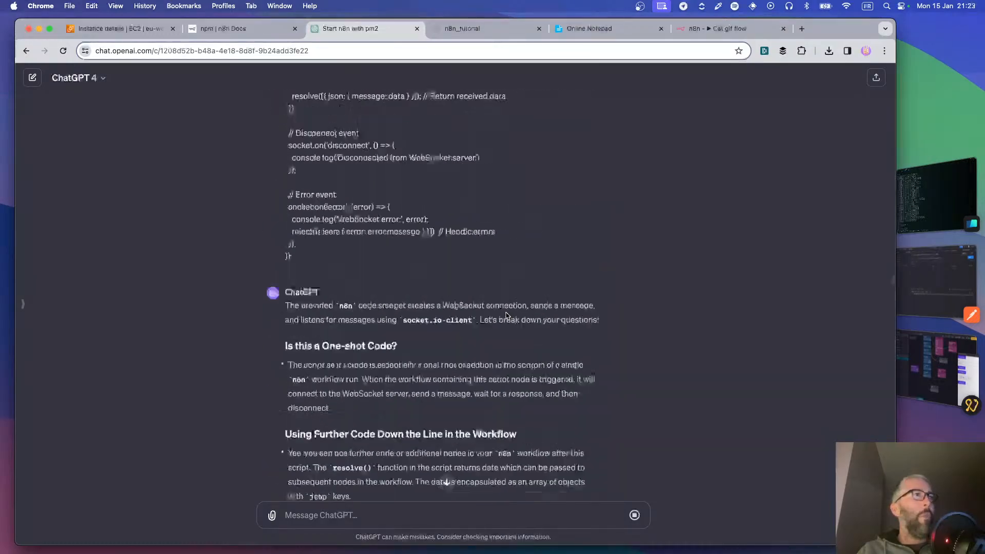
scroll(507, 316, up, 5)
scroll(507, 316, down, 20)
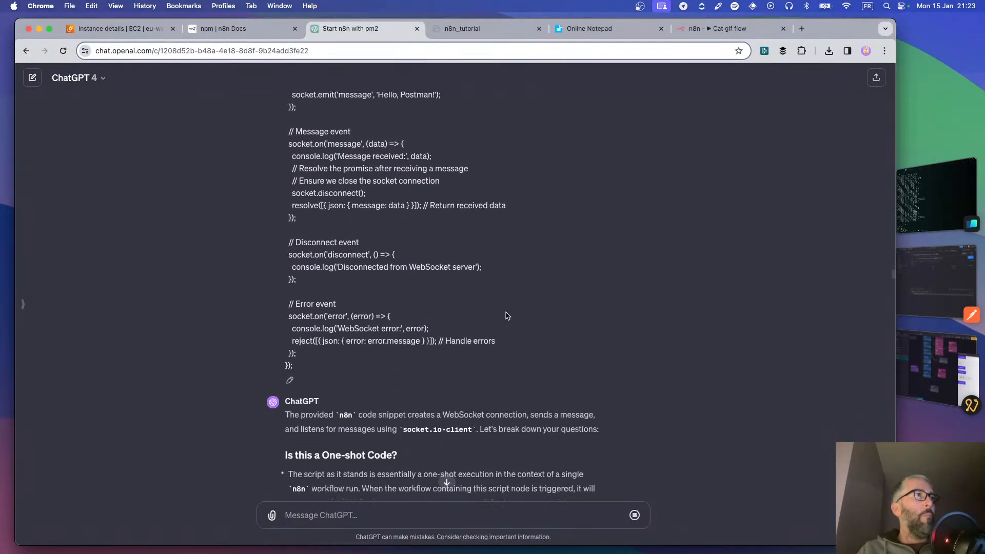
scroll(506, 316, up, 15)
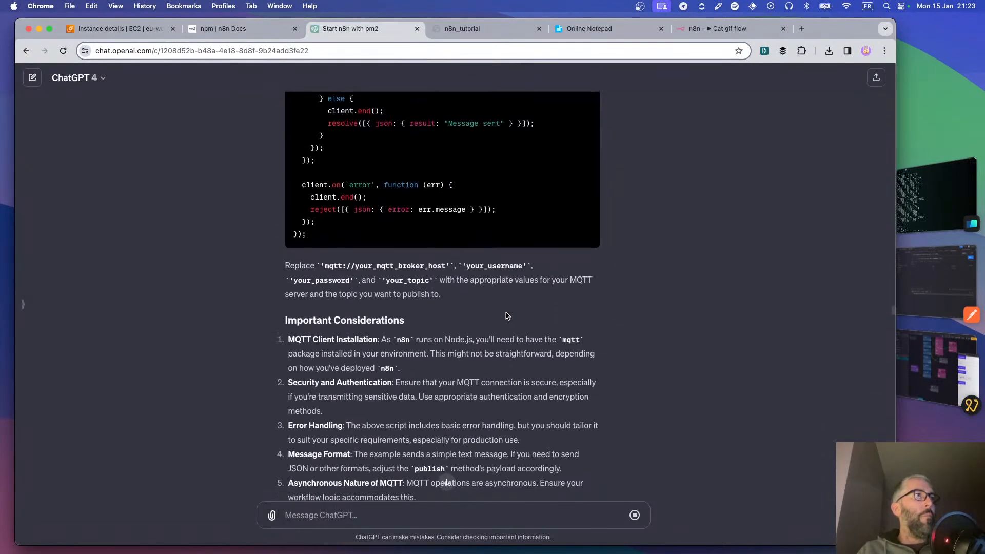
scroll(506, 316, down, 4)
scroll(506, 315, down, 20)
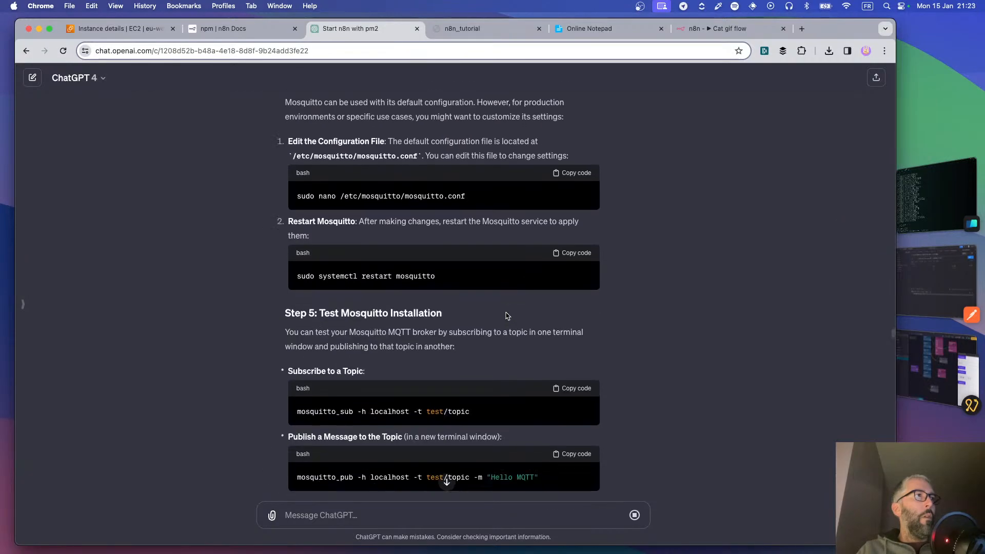
scroll(506, 316, down, 10)
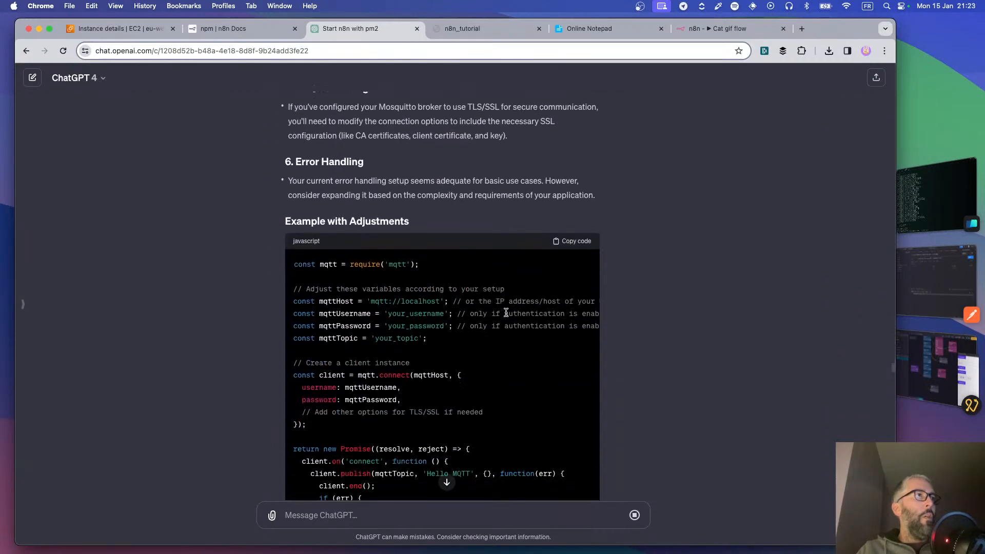
scroll(506, 316, down, 5)
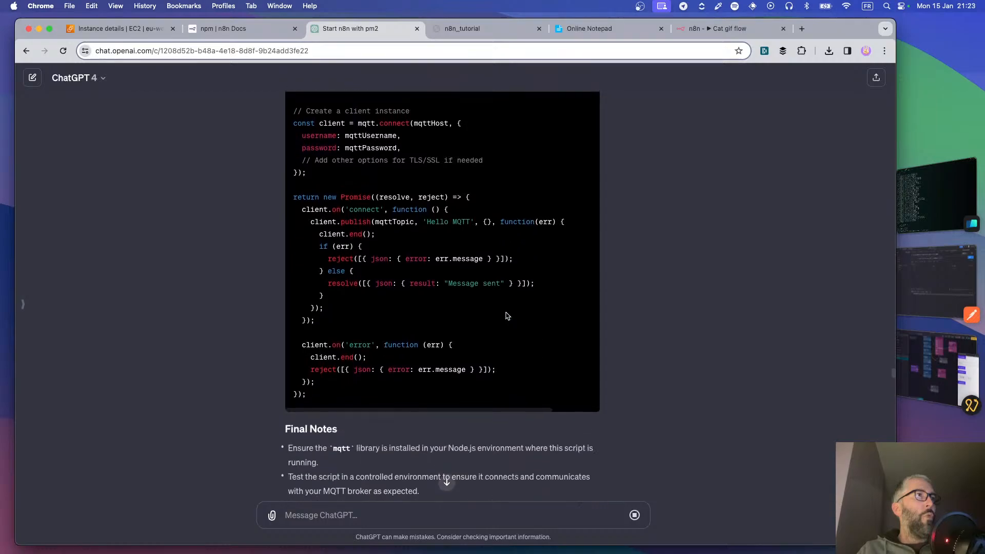
scroll(506, 316, up, 8)
scroll(506, 316, up, 10)
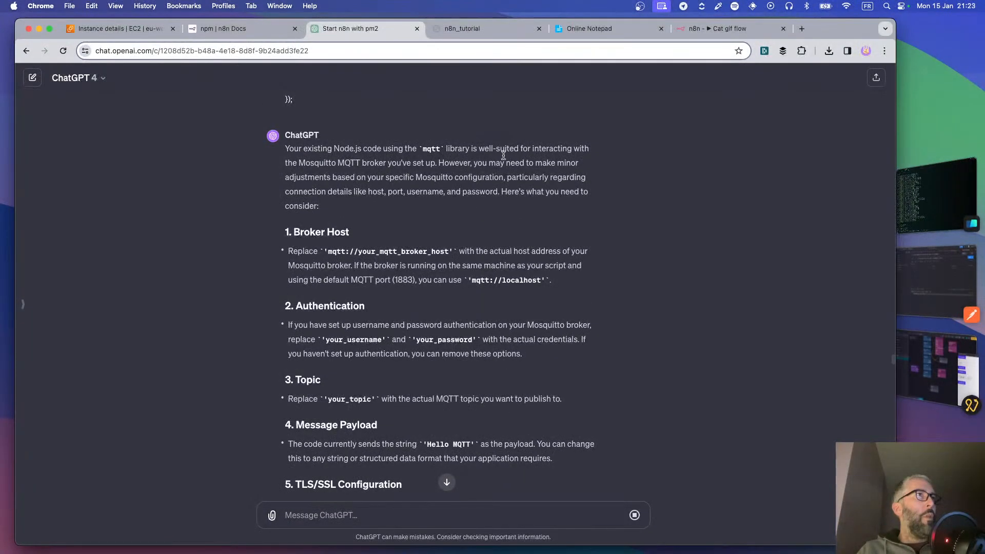
scroll(459, 206, down, 15)
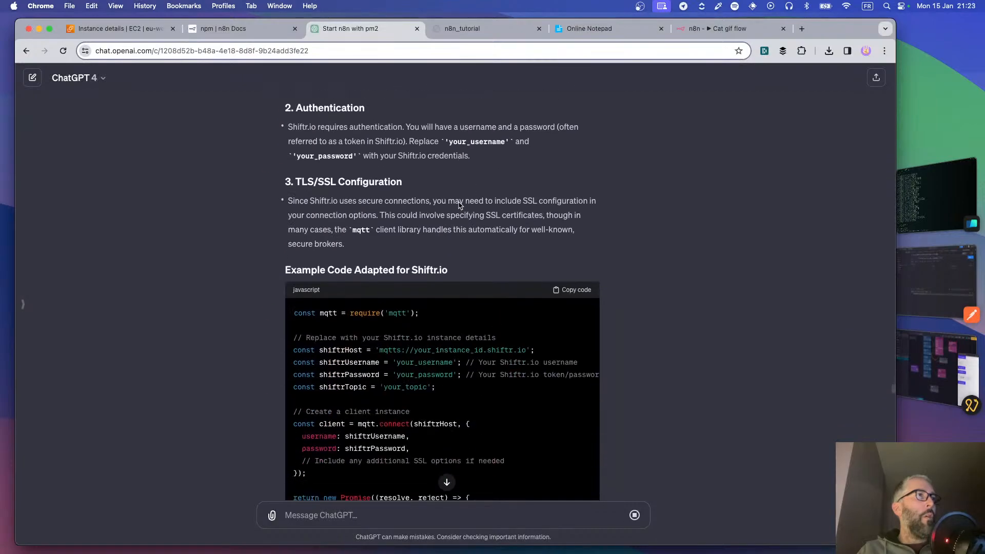
scroll(459, 206, down, 3)
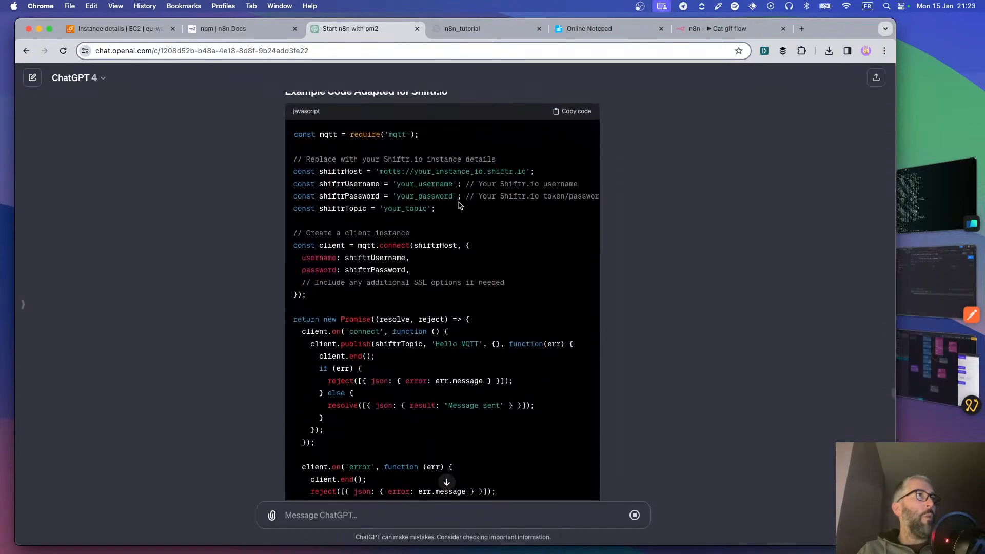
scroll(454, 200, up, 1)
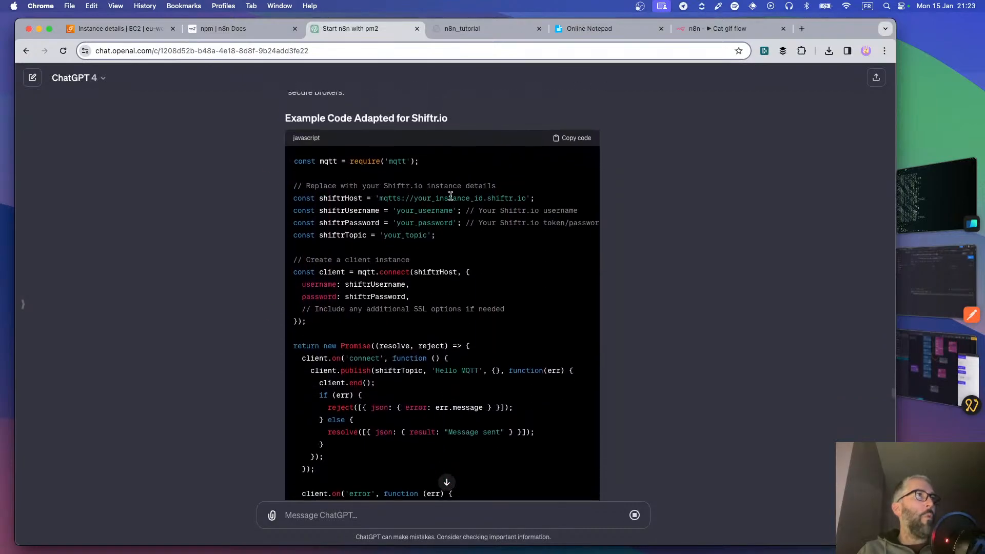
Highlight the mqtt require line and the mqtt library name.
triple_click(350, 162)
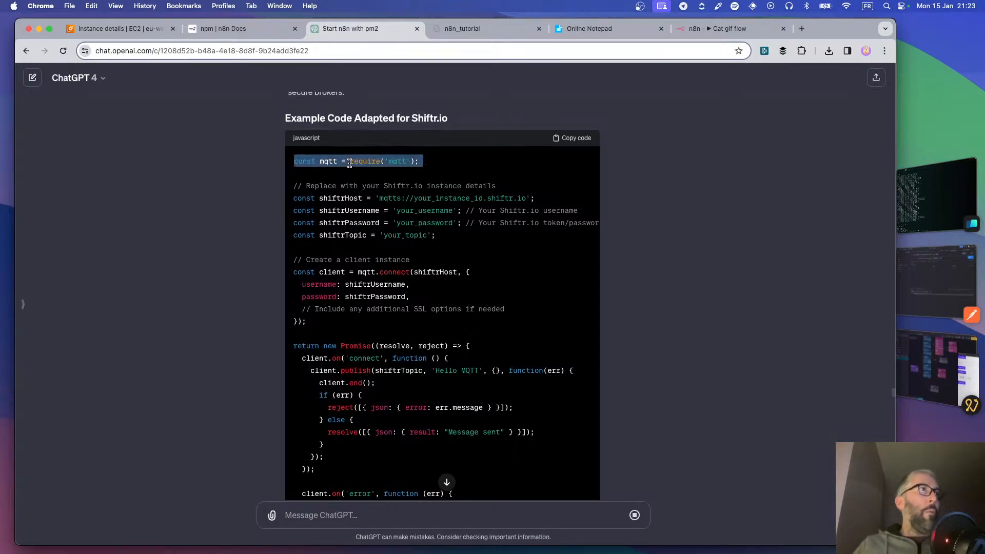
double_click(396, 161)
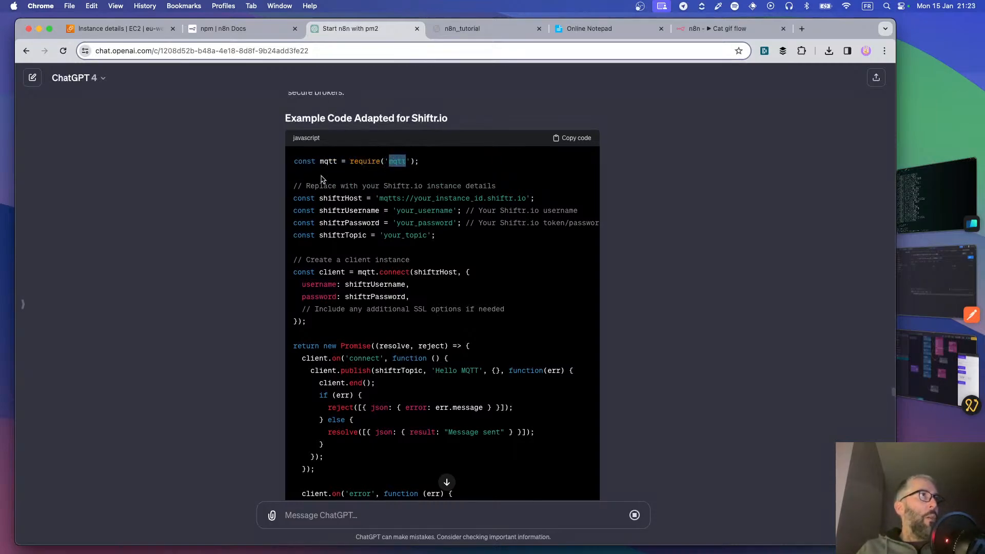
triple_click(369, 160)
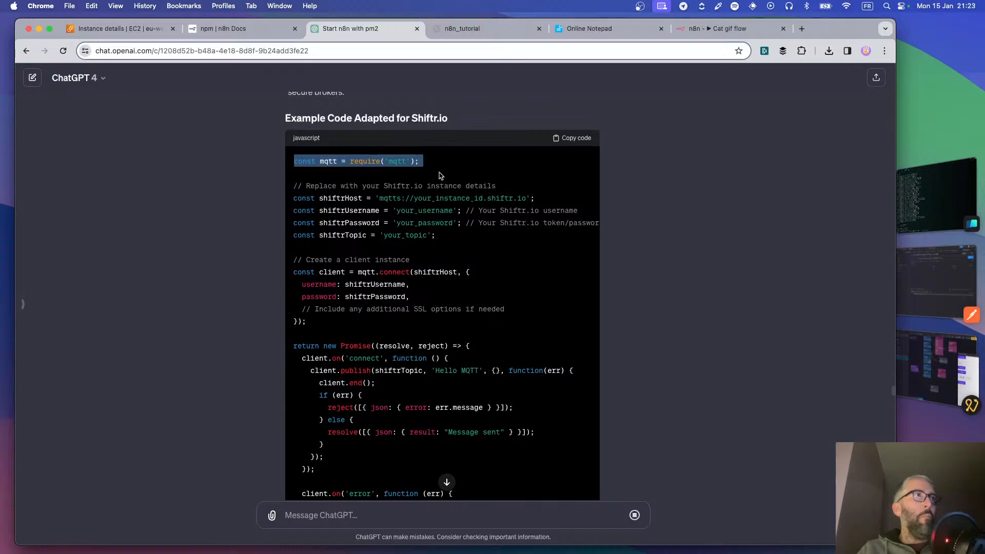
triple_click(400, 160)
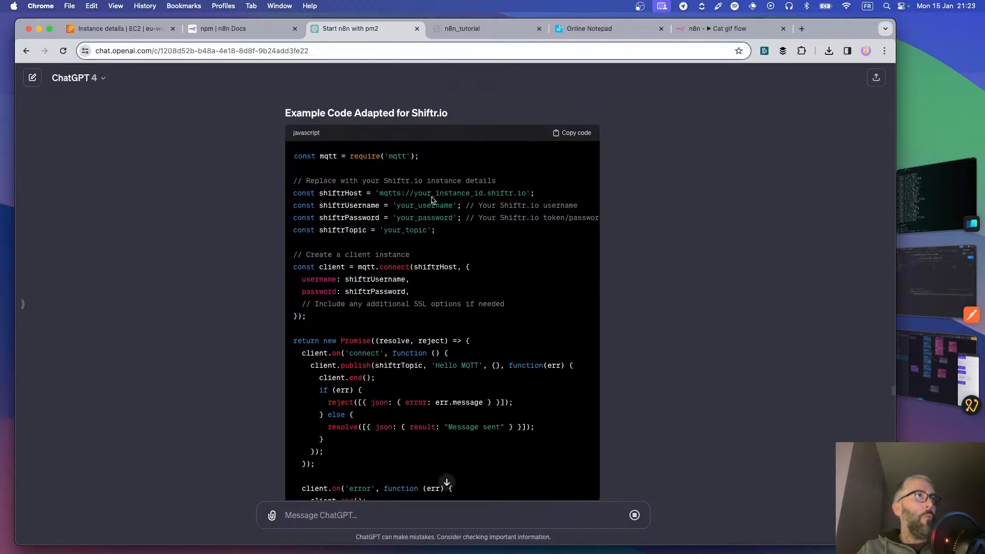
Point out the your_instance_id, your_username, your_password and your_topic placeholders, plus shiftrHost and shiftrPassword.
double_click(433, 195)
double_click(426, 206)
double_click(422, 219)
double_click(414, 231)
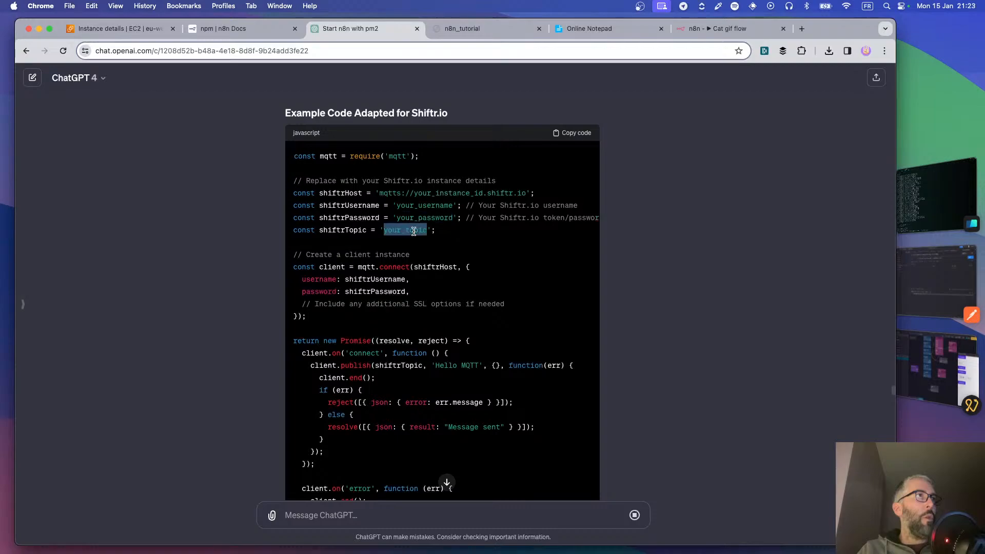
double_click(436, 267)
click(405, 206)
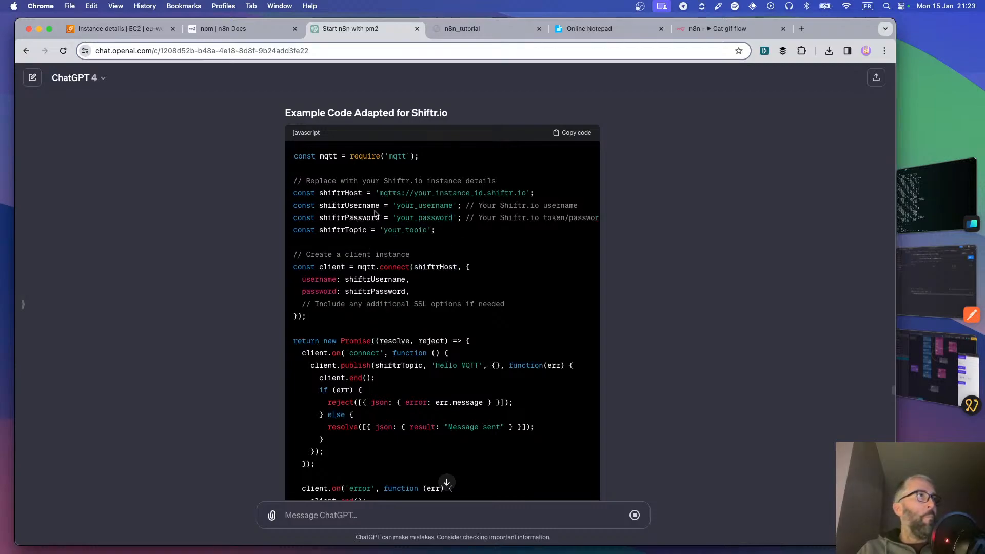
double_click(417, 193)
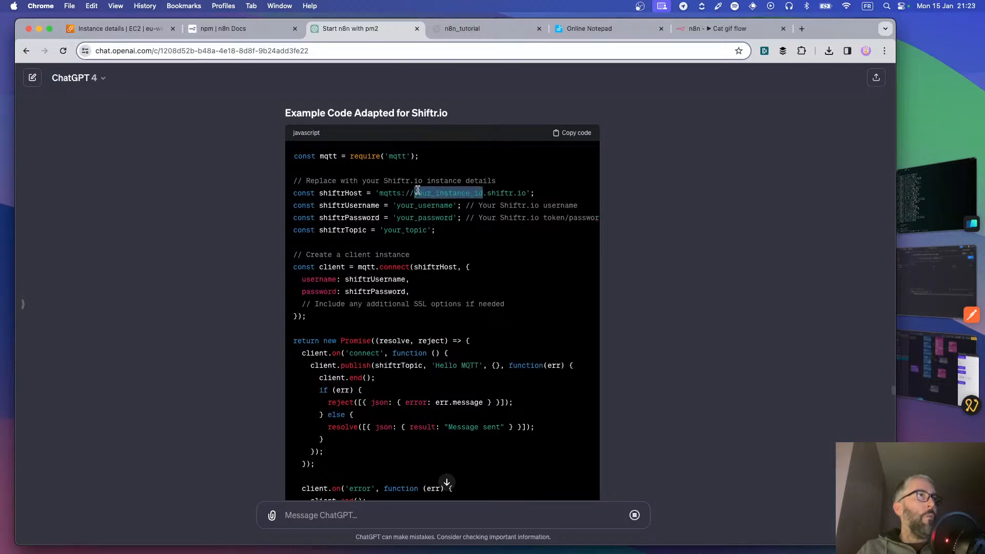
click(374, 274)
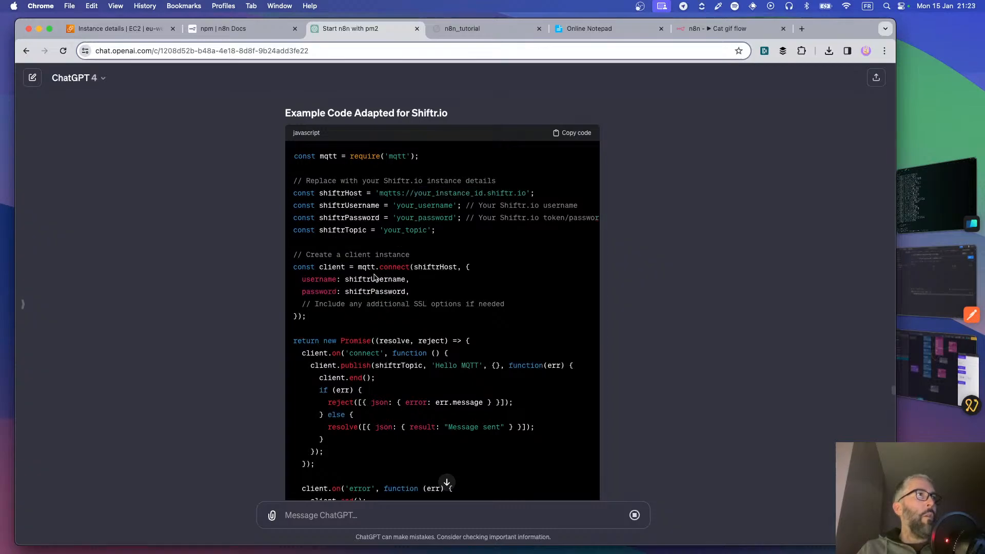
double_click(375, 292)
click(465, 295)
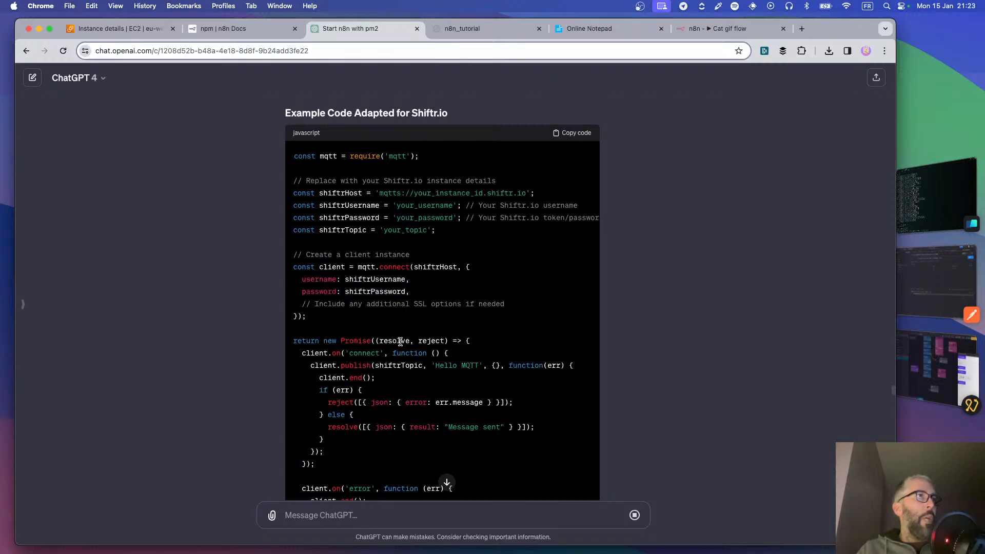
Highlight the Promise wrapper, the resolve 'Message sent' line and the client.end() error handler.
scroll(401, 341, down, 3)
double_click(354, 234)
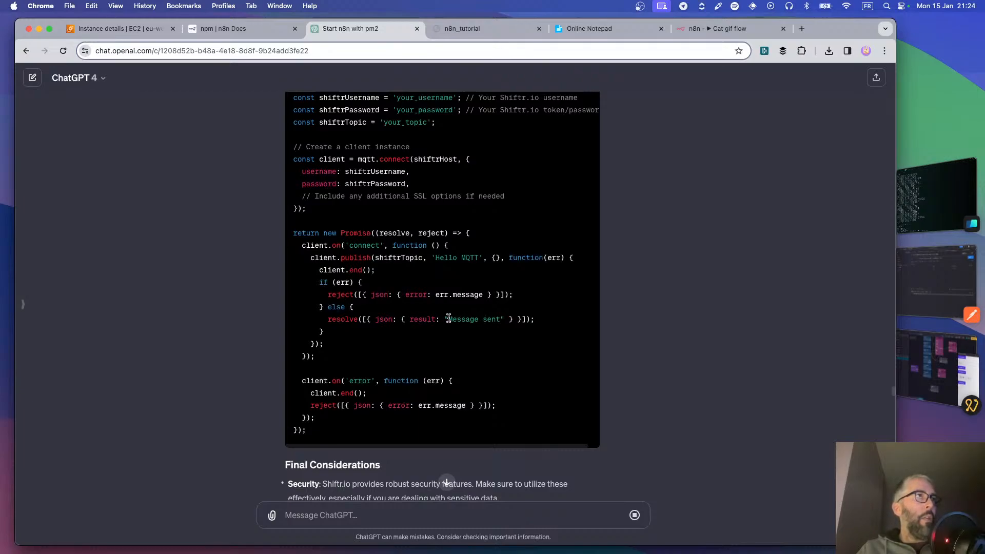
triple_click(449, 318)
click(501, 339)
triple_click(349, 392)
click(397, 407)
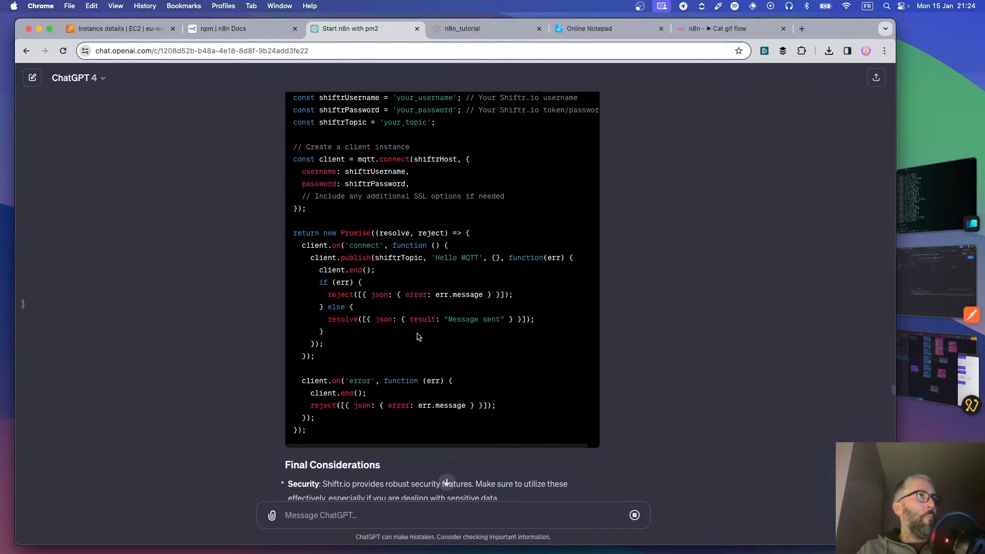
scroll(418, 336, up, 2)
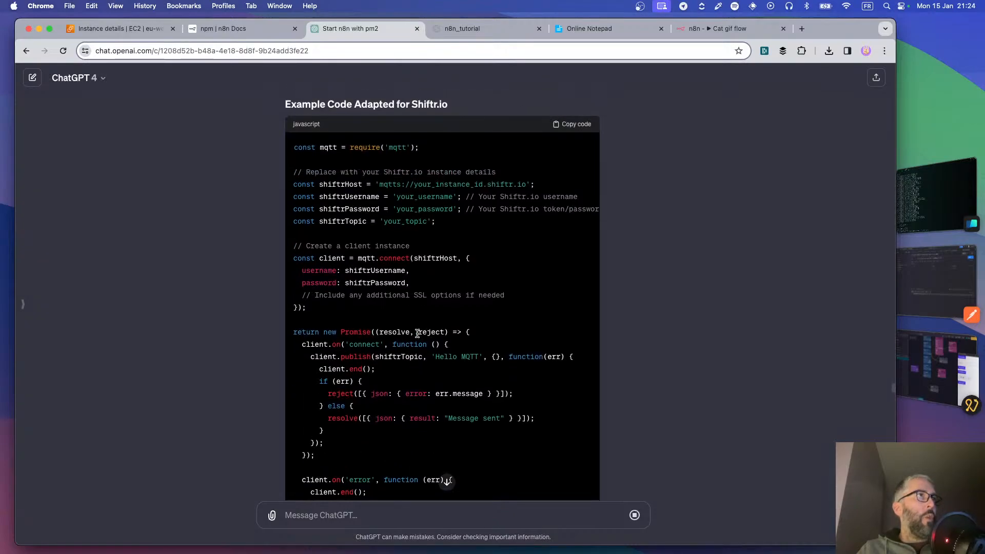
Replace the Code node's template with the pasted Shiftr.io MQTT code, keeping Run Once for Each Item.
click(729, 28)
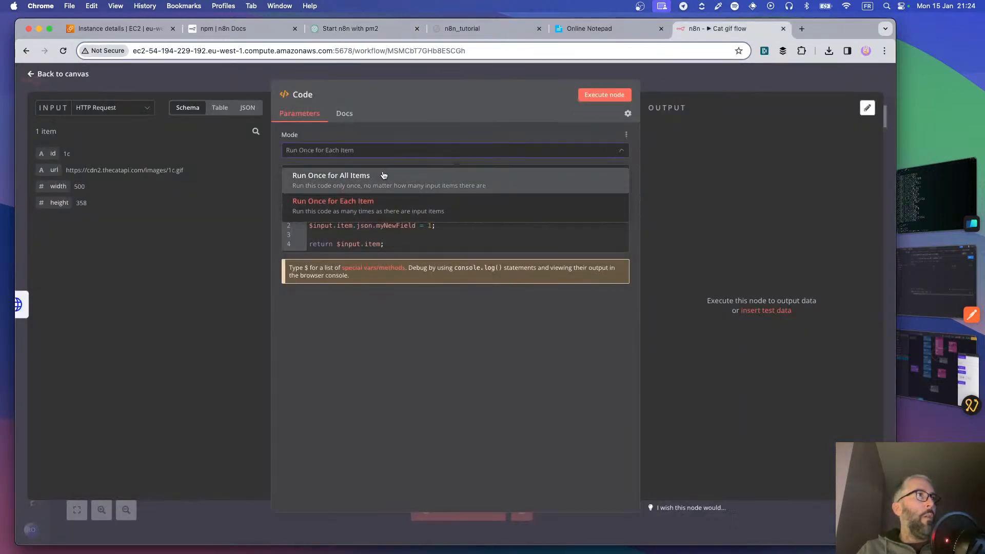
click(406, 213)
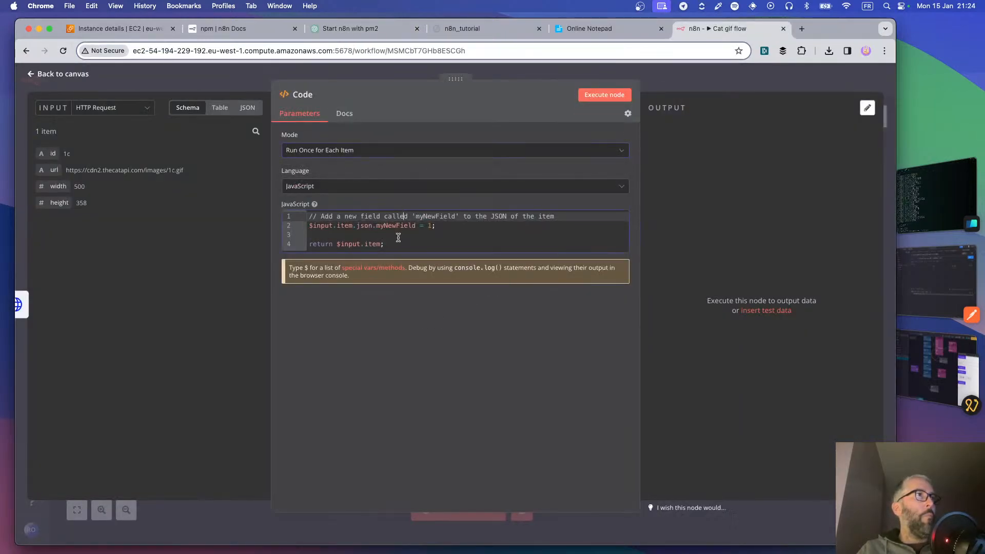
key(super+a)
key(super+v)
scroll(426, 308, down, 2)
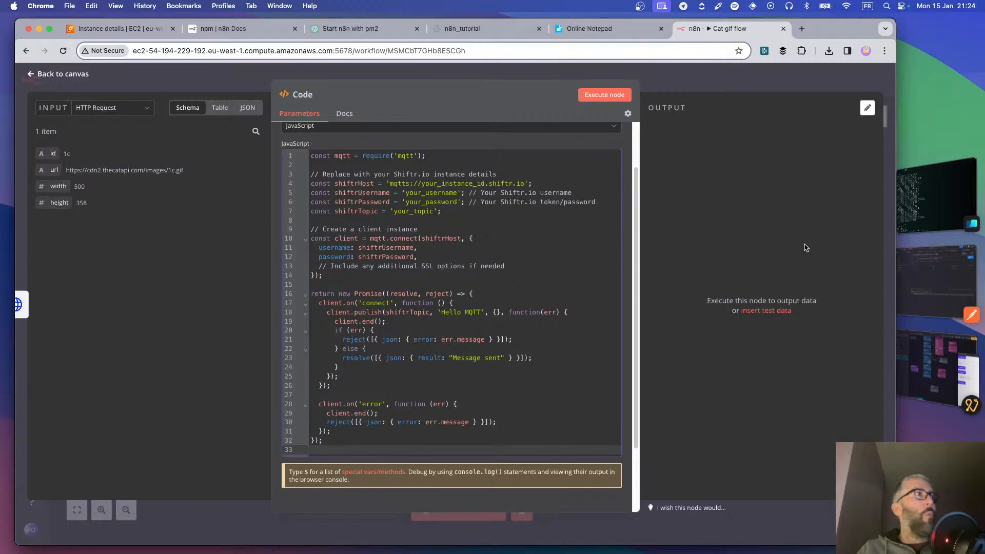
Show the Webhook data as input and delete the 'your_topic' placeholder on line 7.
click(81, 108)
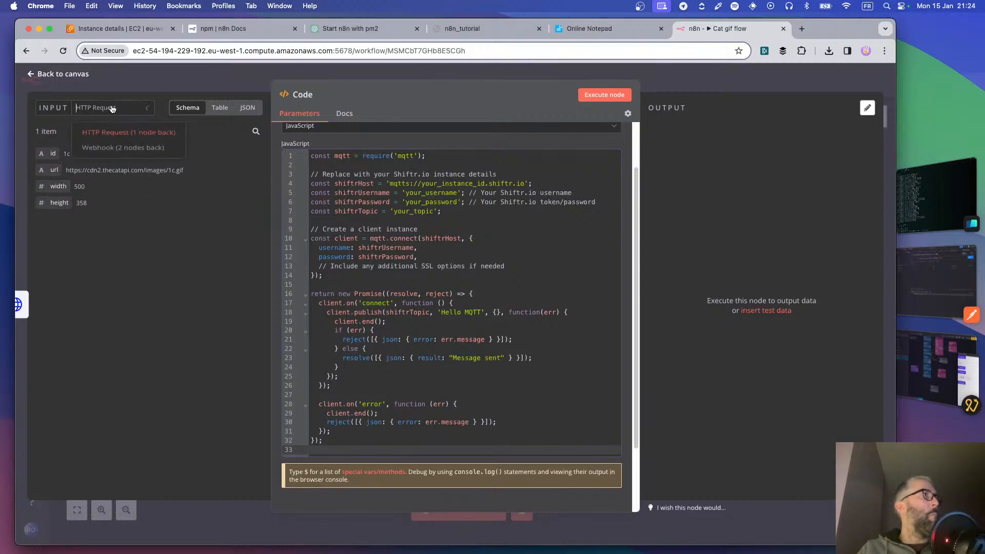
click(110, 153)
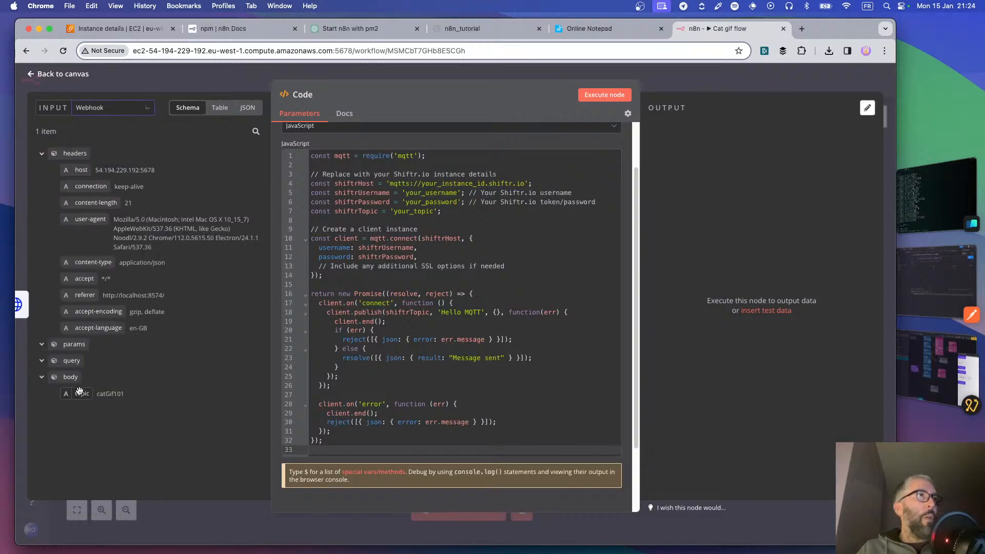
double_click(413, 313)
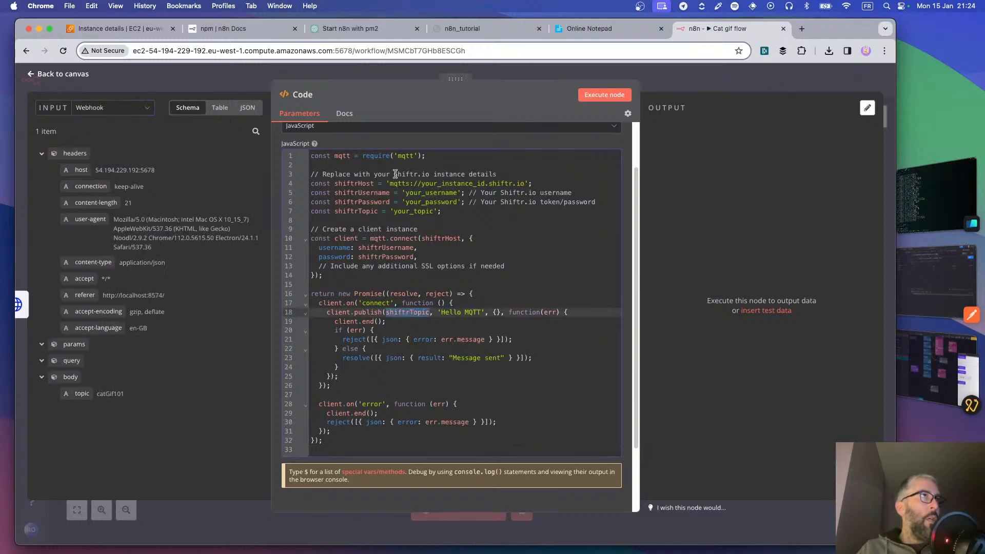
drag(436, 211, 390, 212)
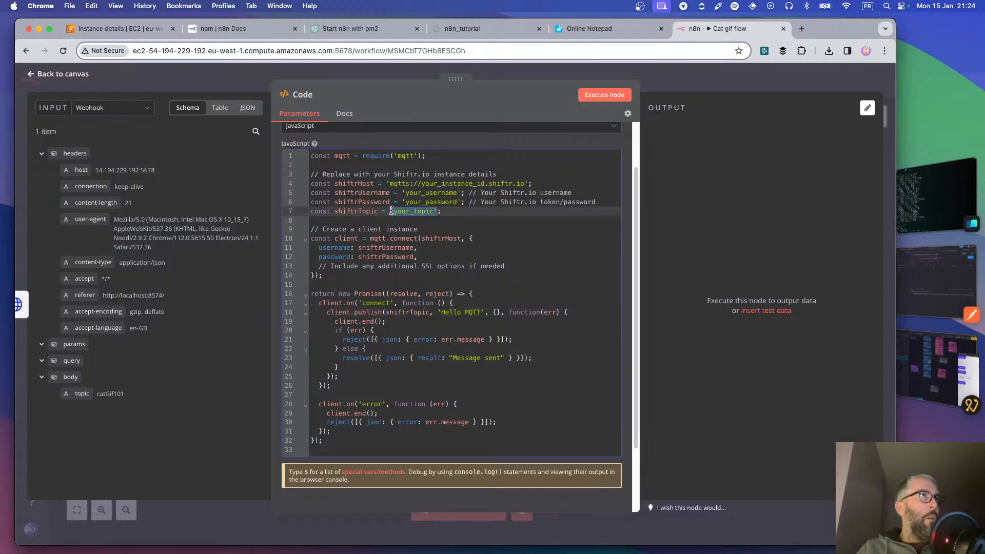
key(BackSpace)
Try mapping the Webhook body topic field into line 7's topic value.
drag(77, 394, 391, 215)
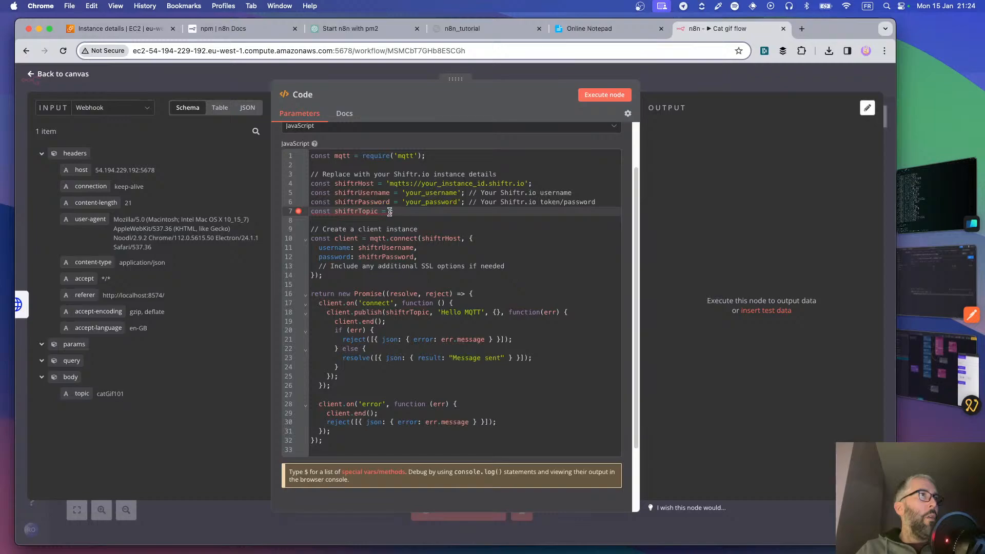
drag(71, 395, 368, 212)
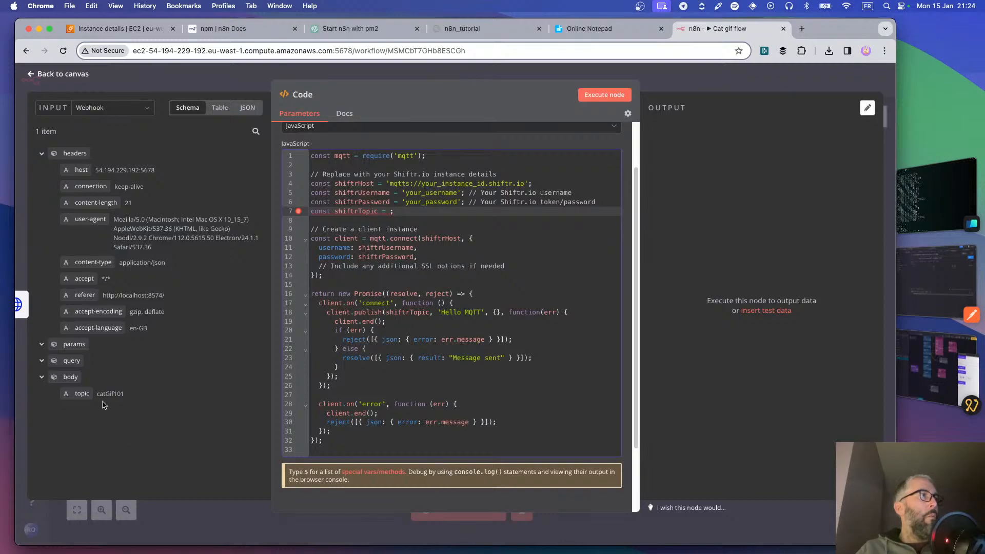
click(210, 108)
scroll(218, 164, right, 5)
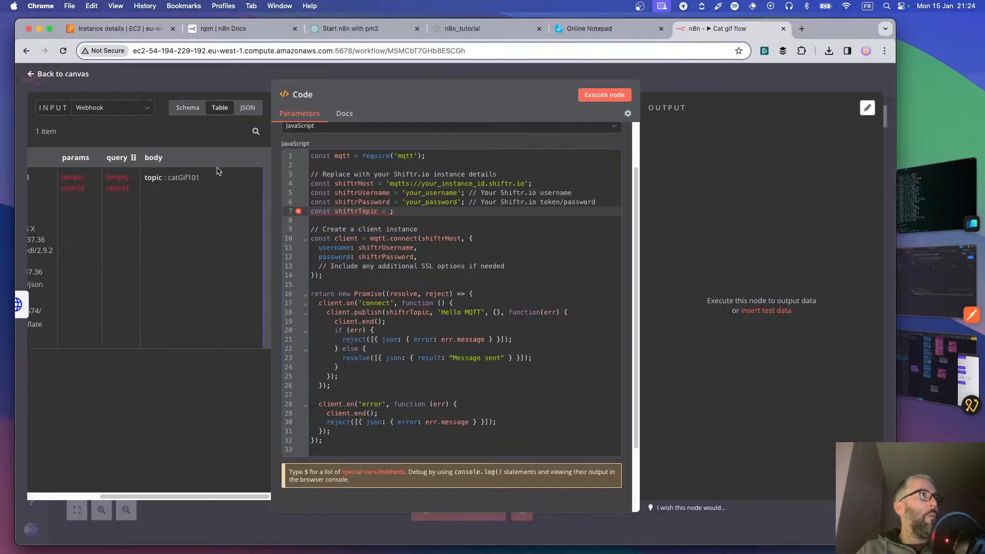
click(247, 107)
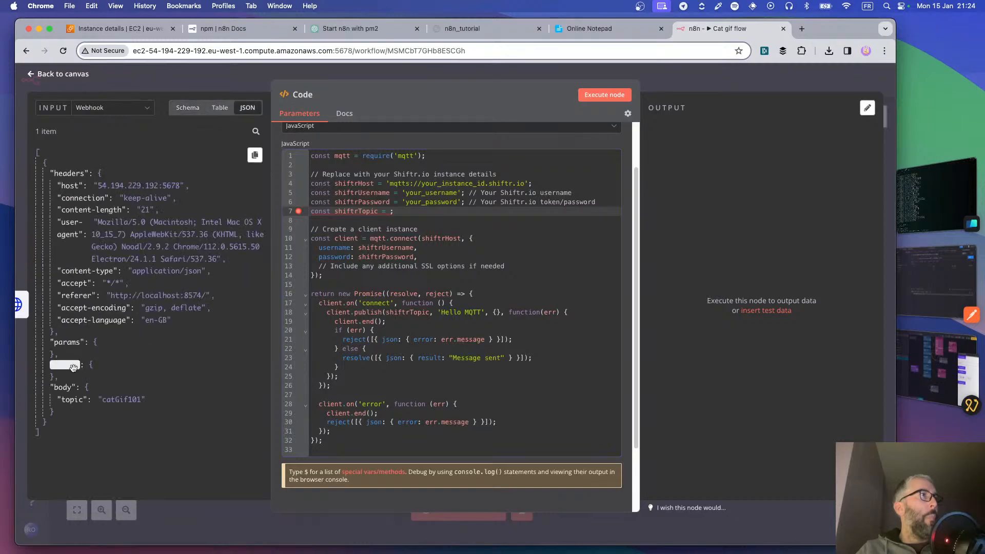
drag(72, 399, 390, 201)
scroll(391, 201, up, 3)
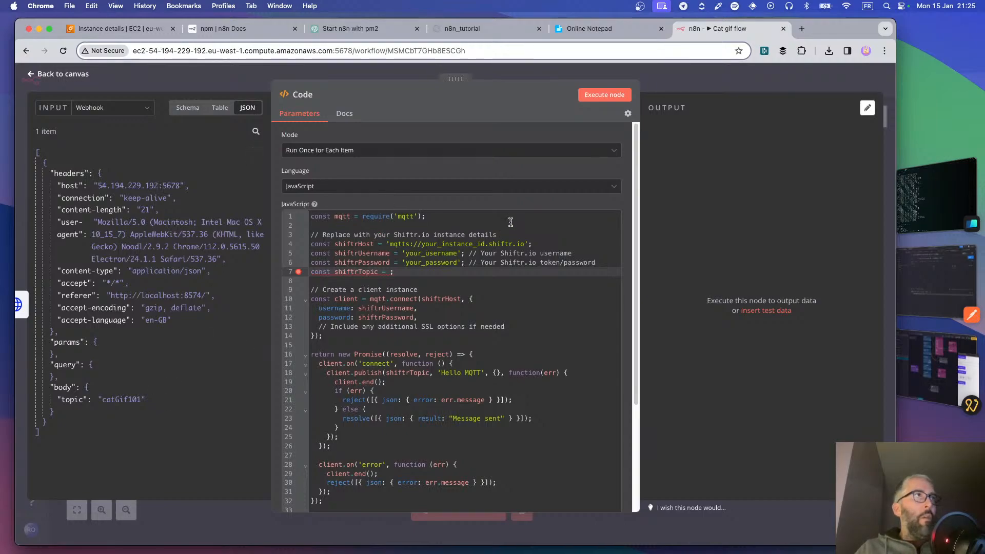
scroll(391, 270, down, 6)
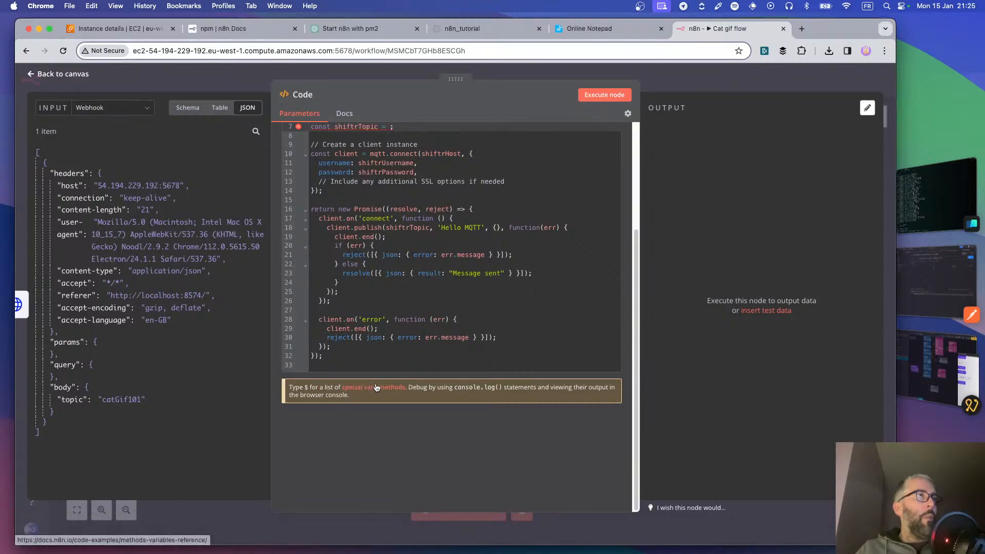
scroll(375, 388, up, 6)
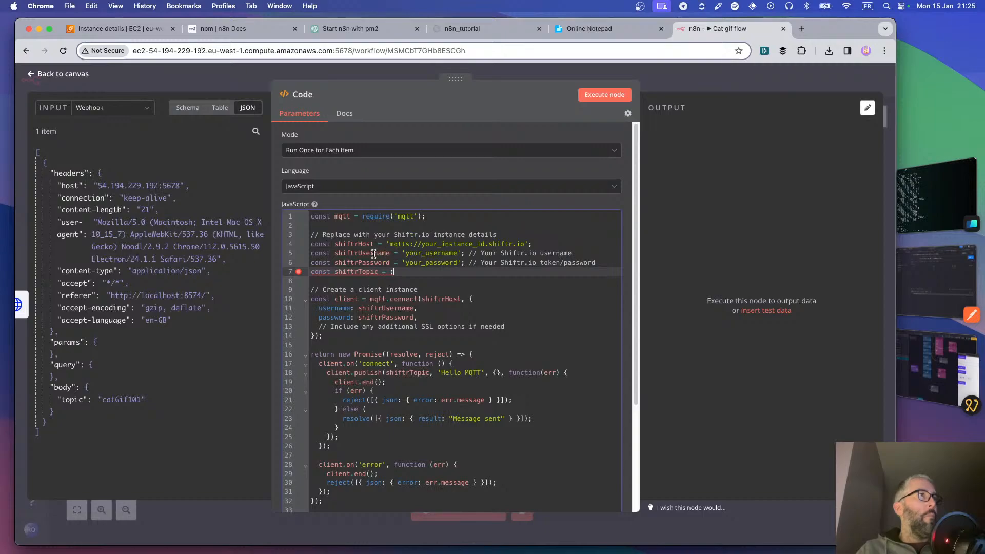
click(186, 108)
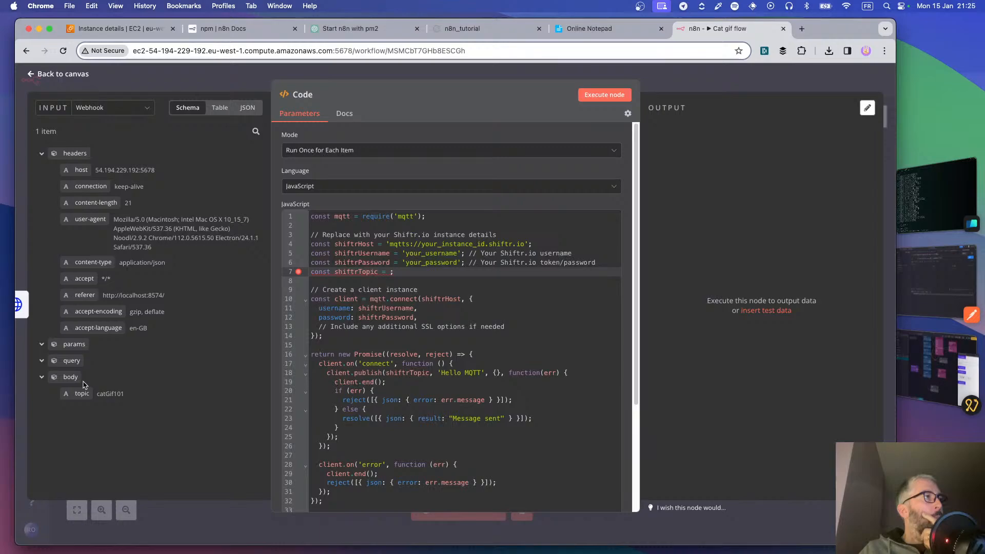
drag(82, 393, 389, 276)
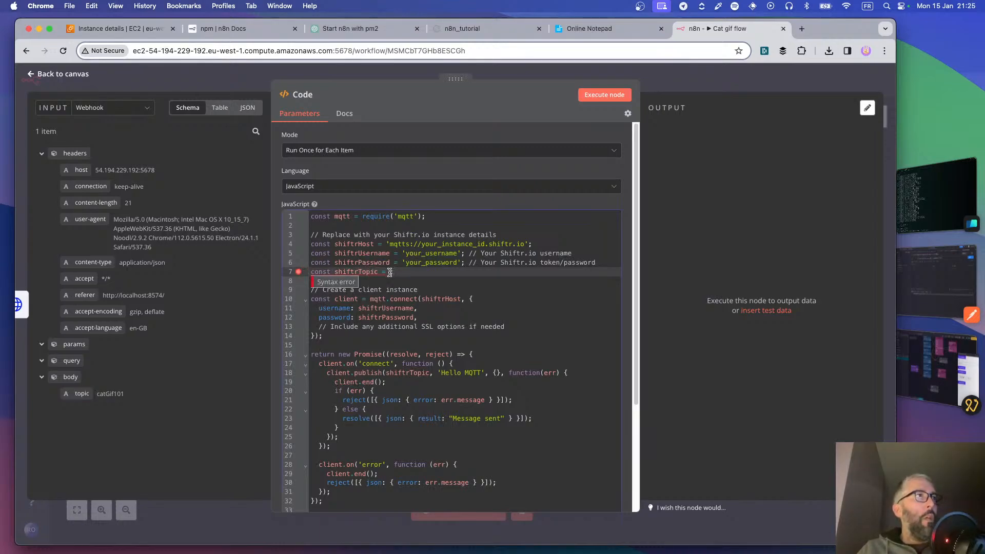
text({{  }};)
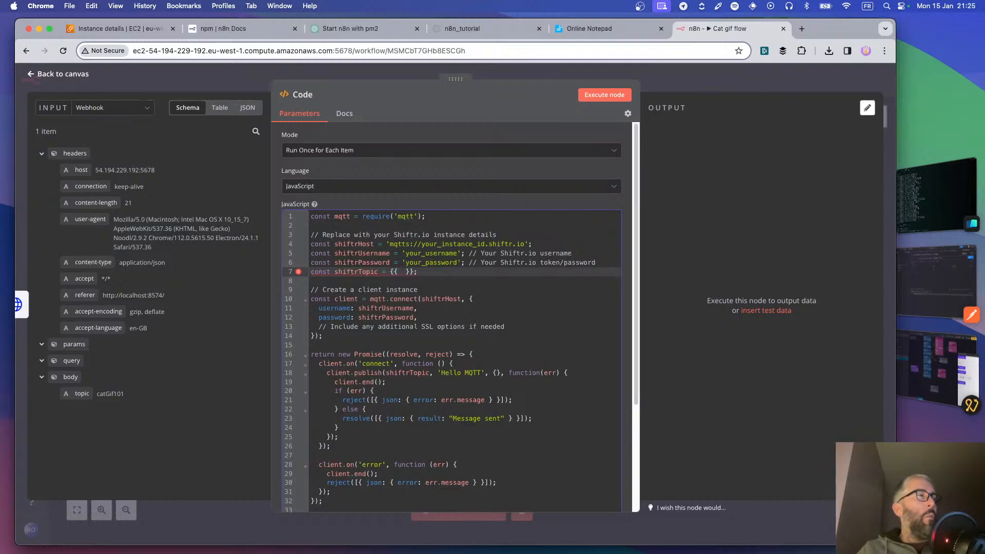
Keep Webhook as the input and close the Code node back to the canvas.
click(109, 111)
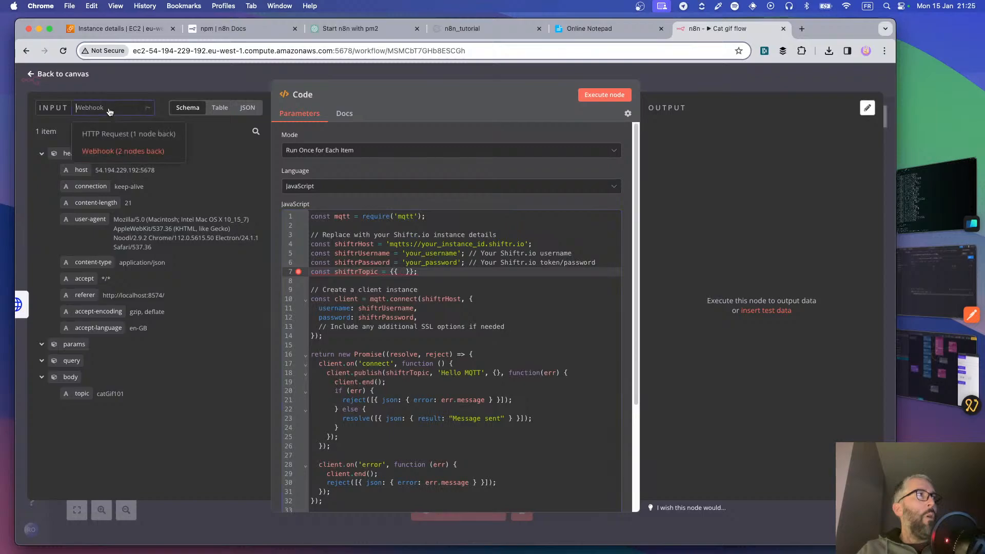
click(109, 112)
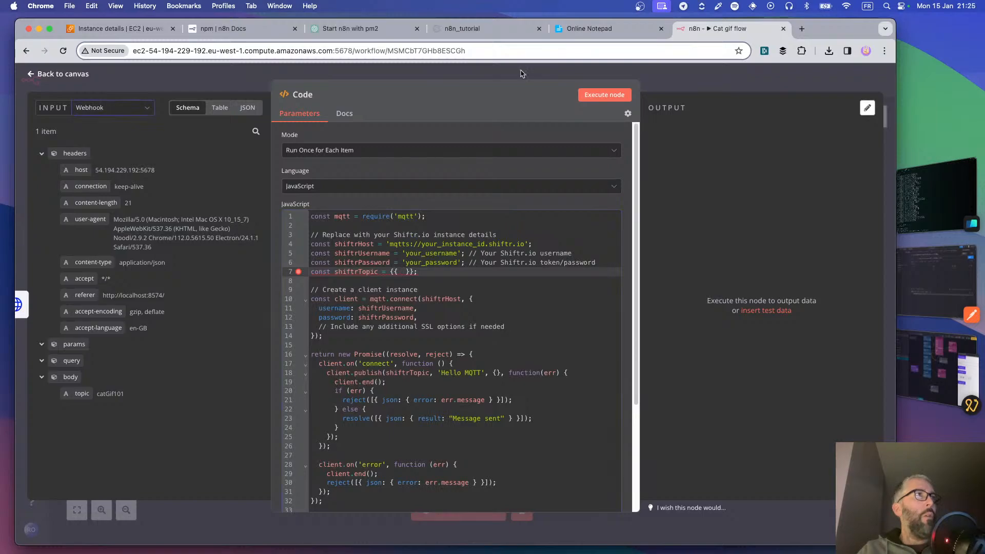
click(521, 73)
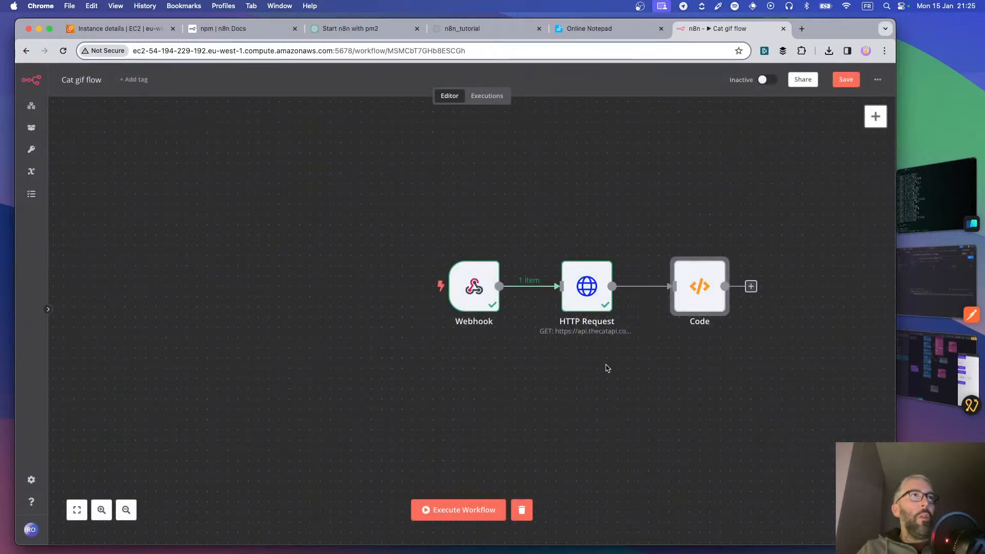
Add a second Code node after the existing Code node.
key(Tab)
text(code)
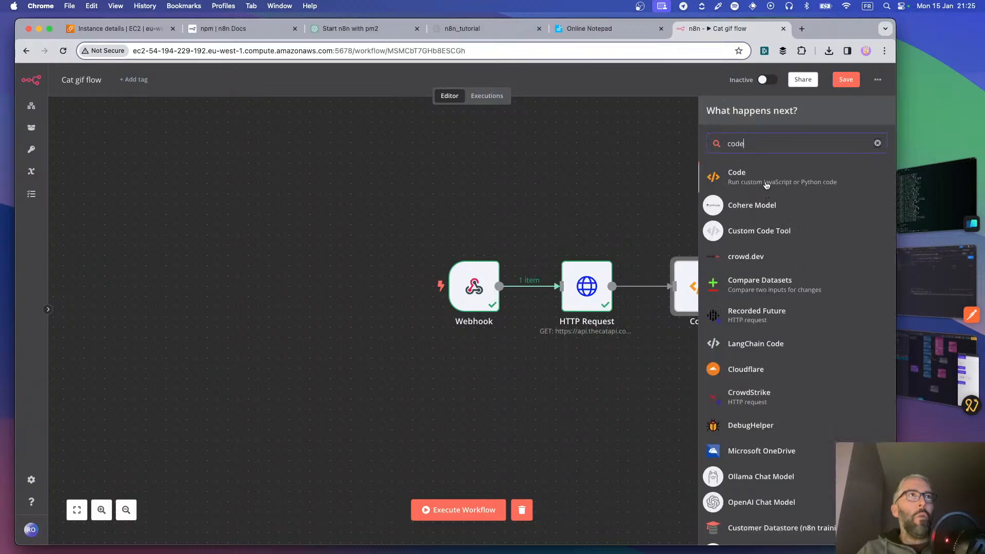
key(Return)
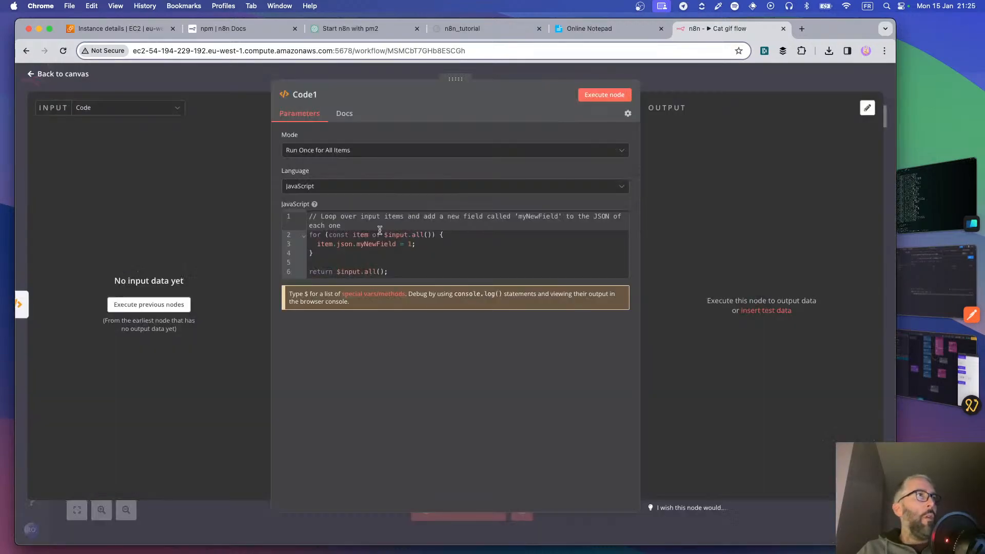
click(380, 234)
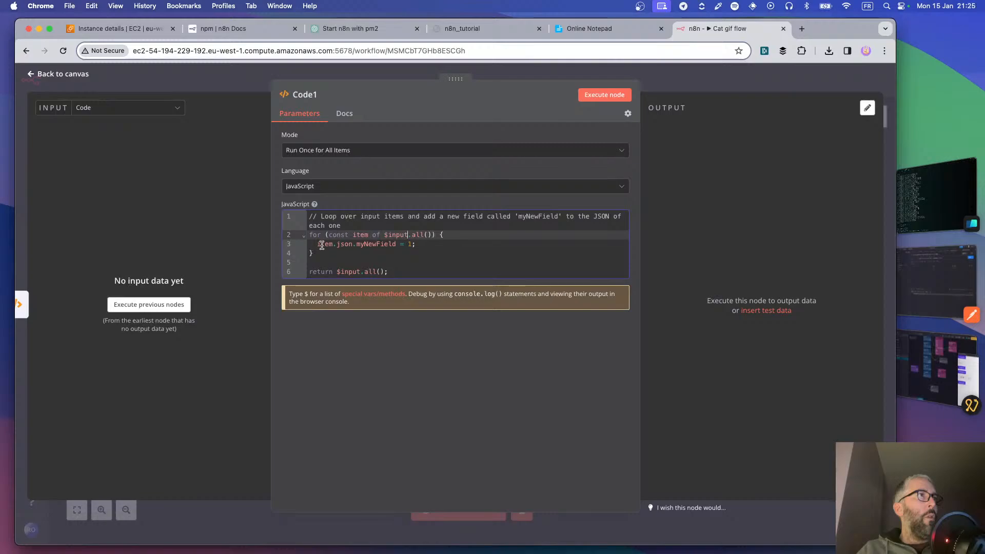
Show the HTTP Request data as input and drag the gif url field into the code.
click(106, 109)
click(111, 152)
click(116, 109)
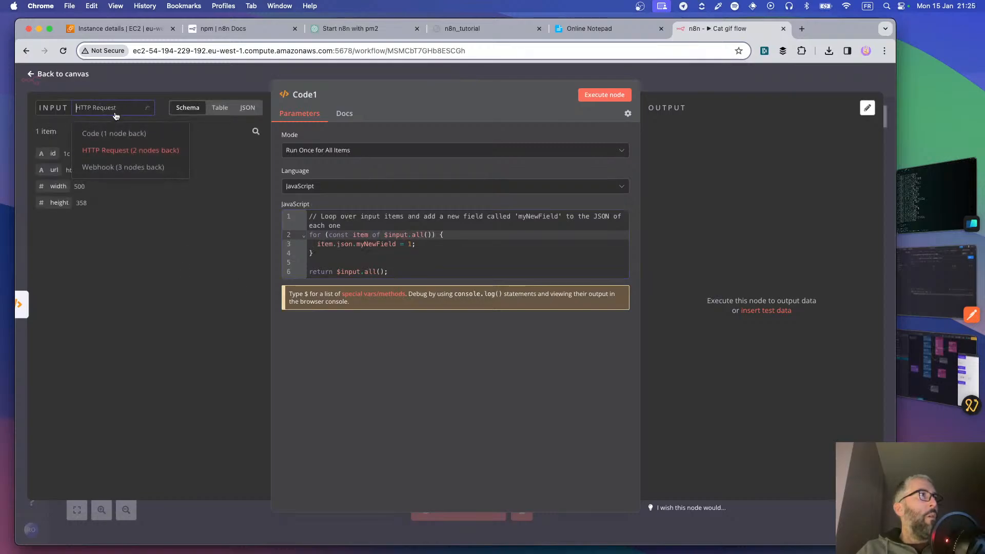
click(111, 150)
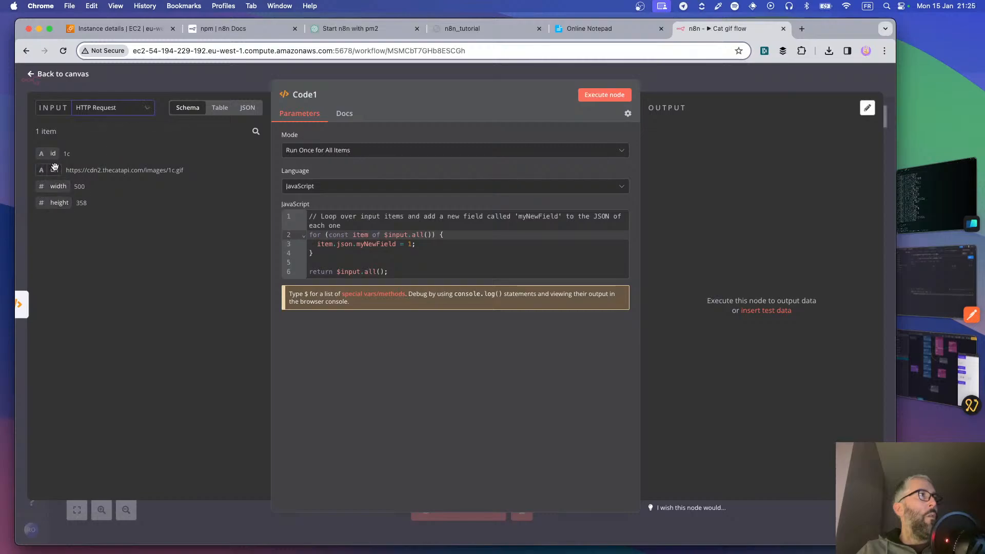
drag(54, 166, 410, 274)
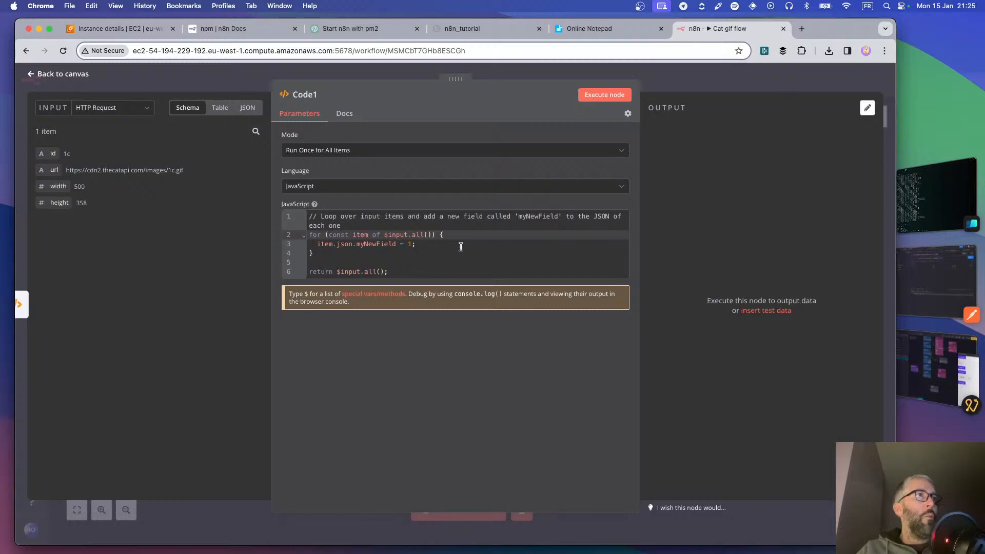
Check the Code1 node's settings, then open the Code node documentation.
click(627, 113)
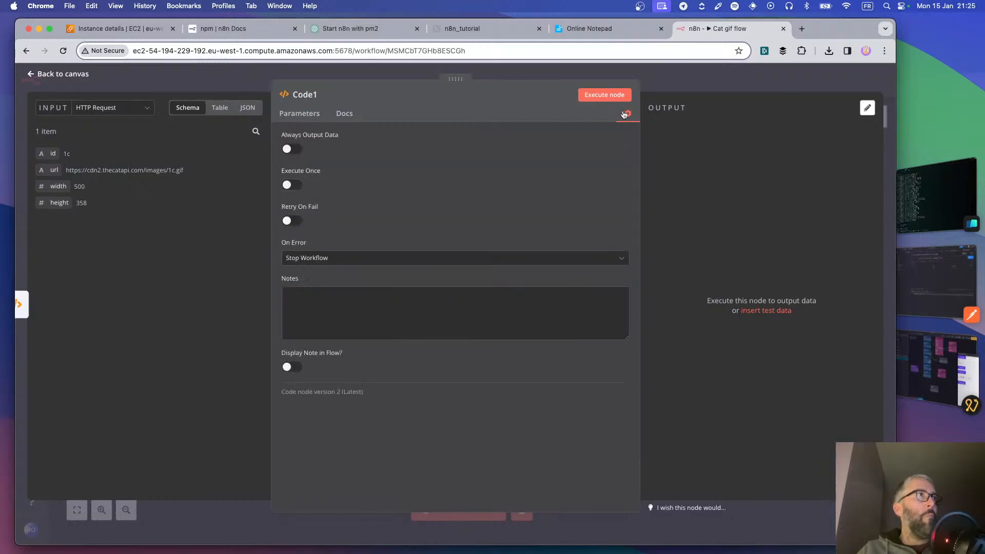
click(299, 113)
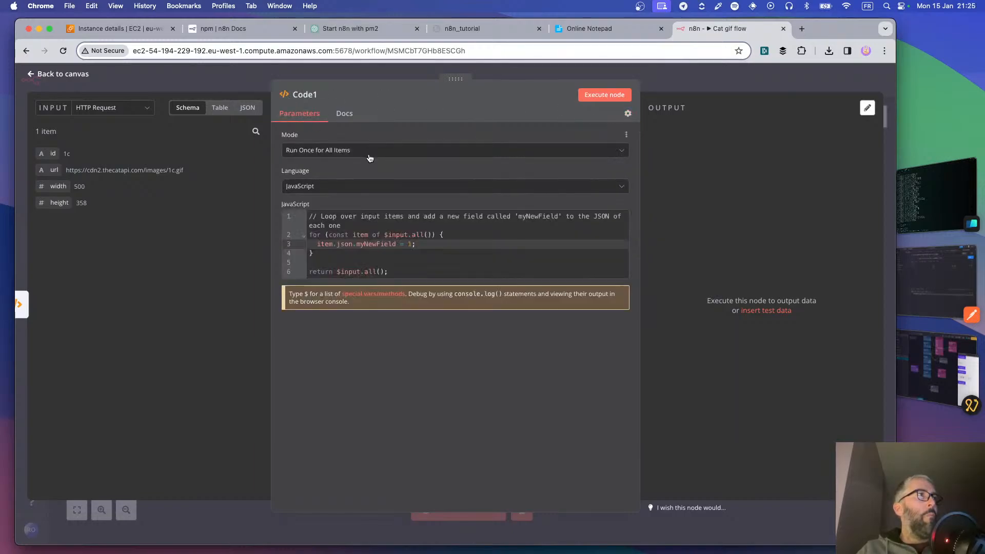
click(345, 114)
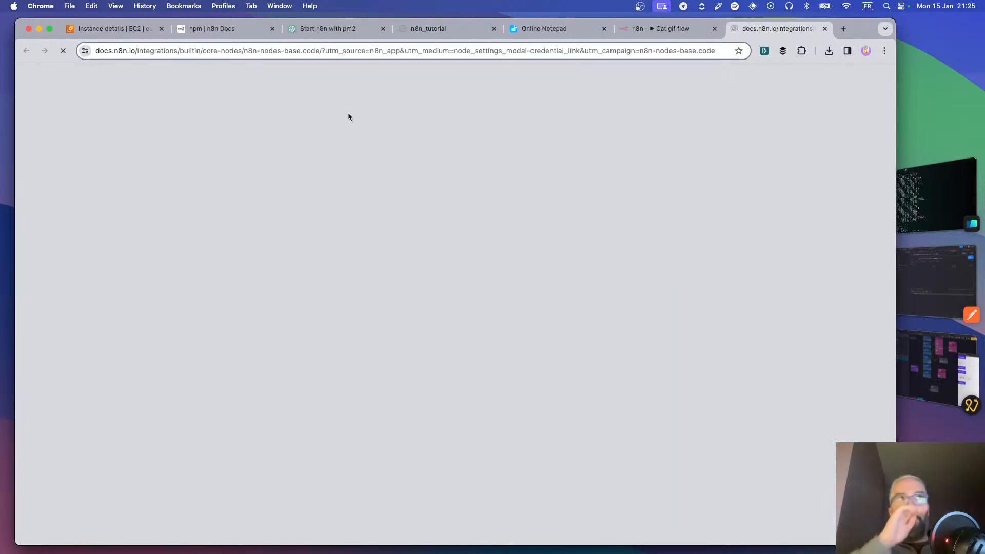
Navigate the Code node docs to the 'Output of other nodes' methods and variables page.
scroll(403, 325, down, 10)
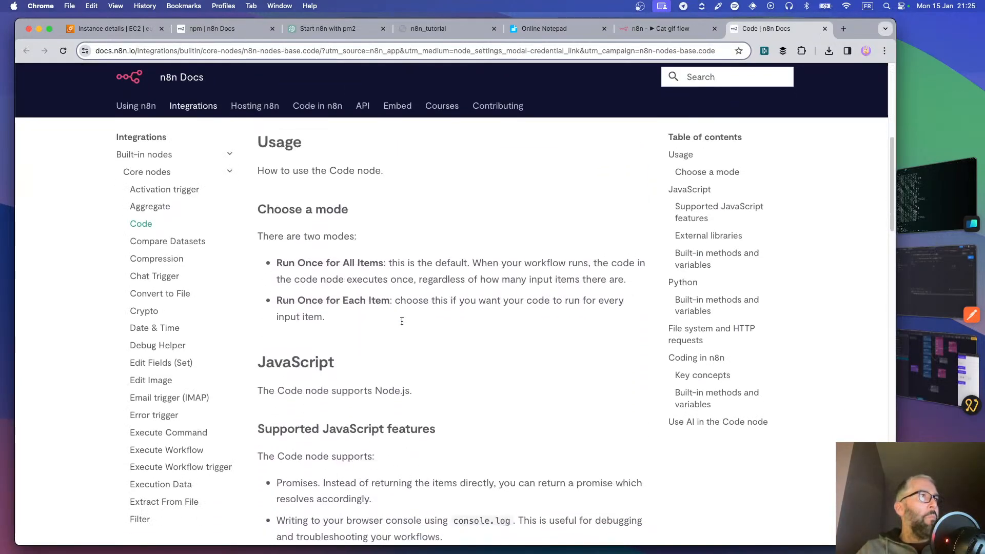
scroll(402, 324, down, 15)
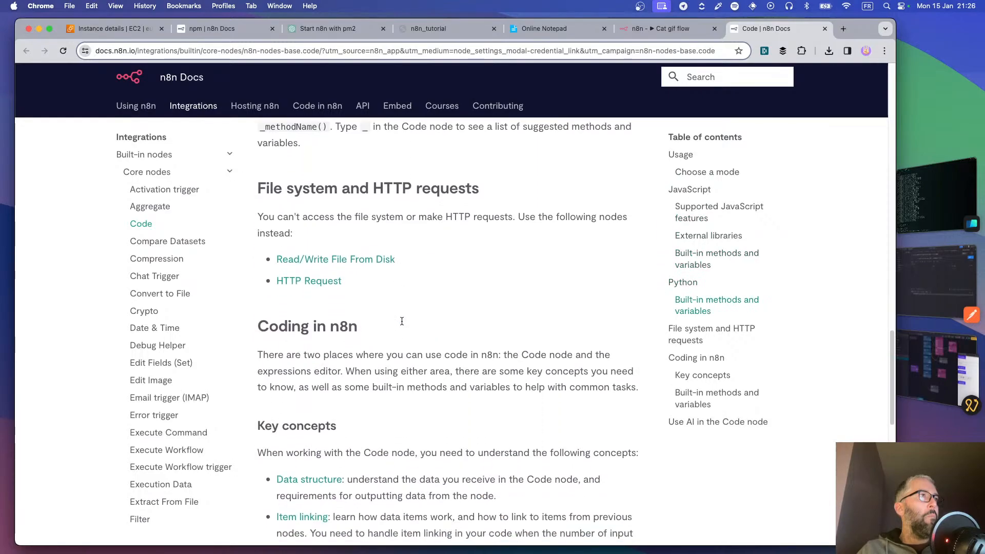
scroll(402, 325, down, 5)
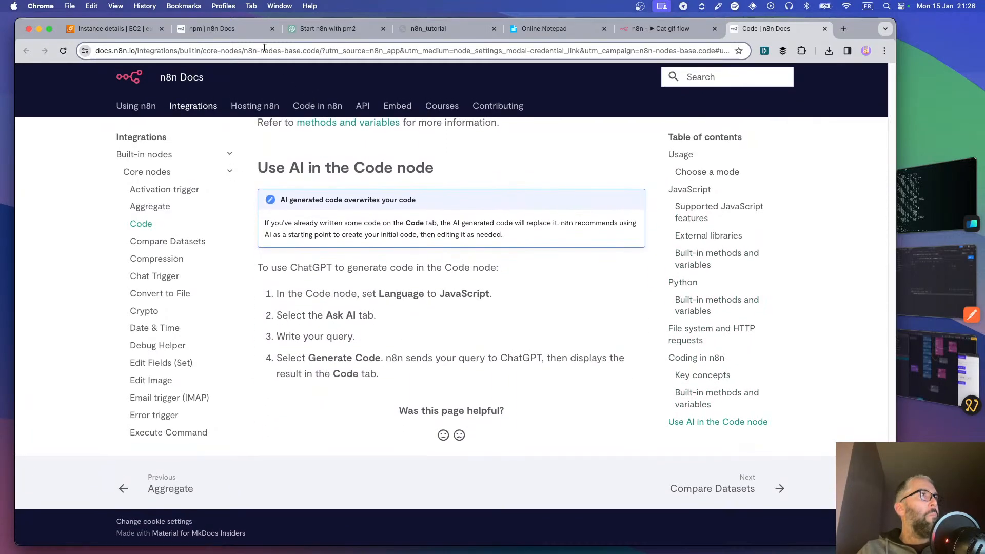
scroll(335, 280, up, 8)
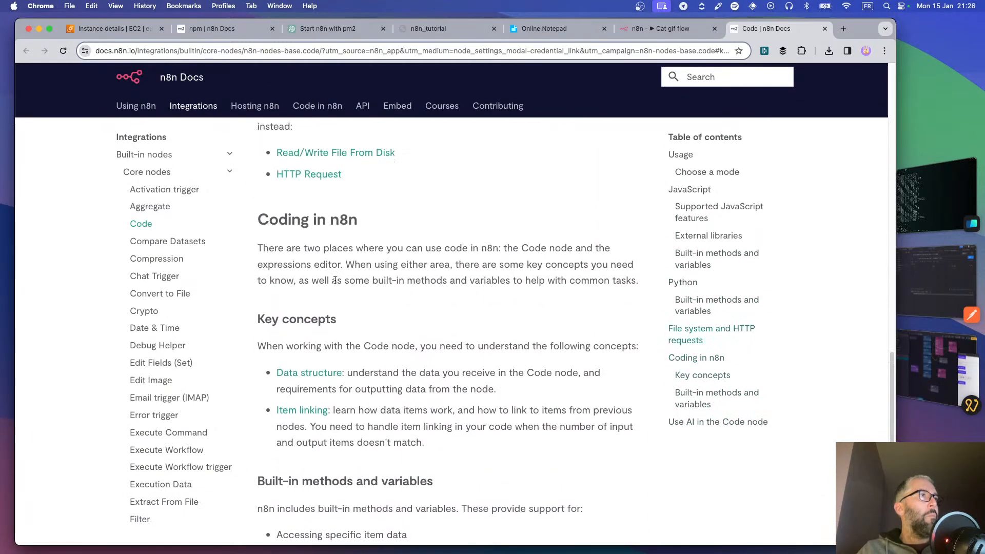
scroll(335, 279, down, 3)
click(370, 458)
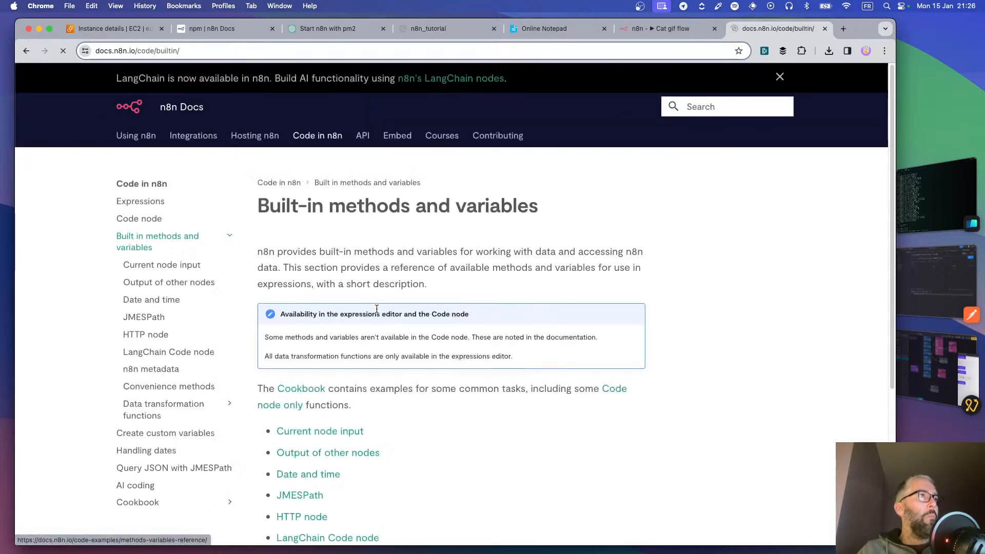
scroll(395, 364, down, 3)
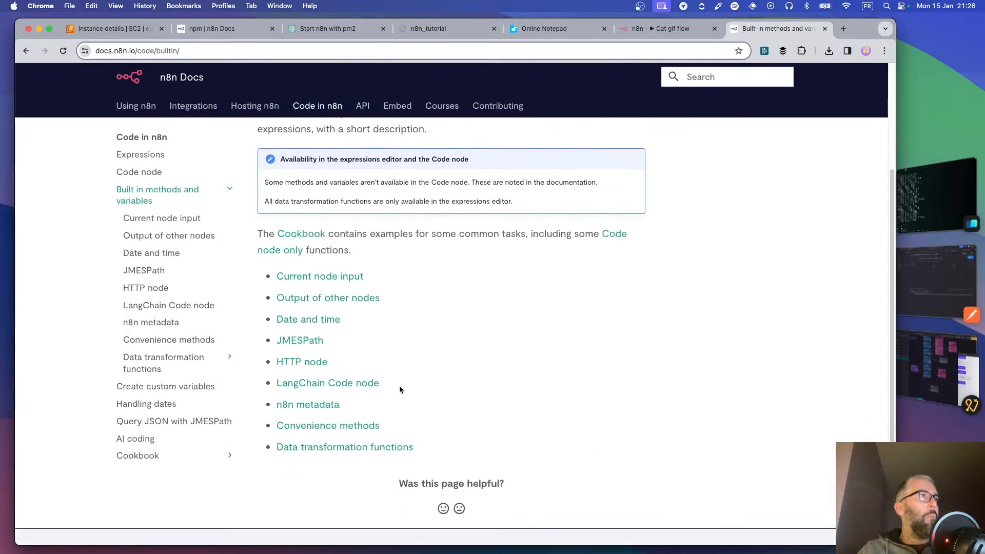
click(337, 299)
Review the all-items and first-item methods for reading another node's output.
scroll(390, 351, down, 5)
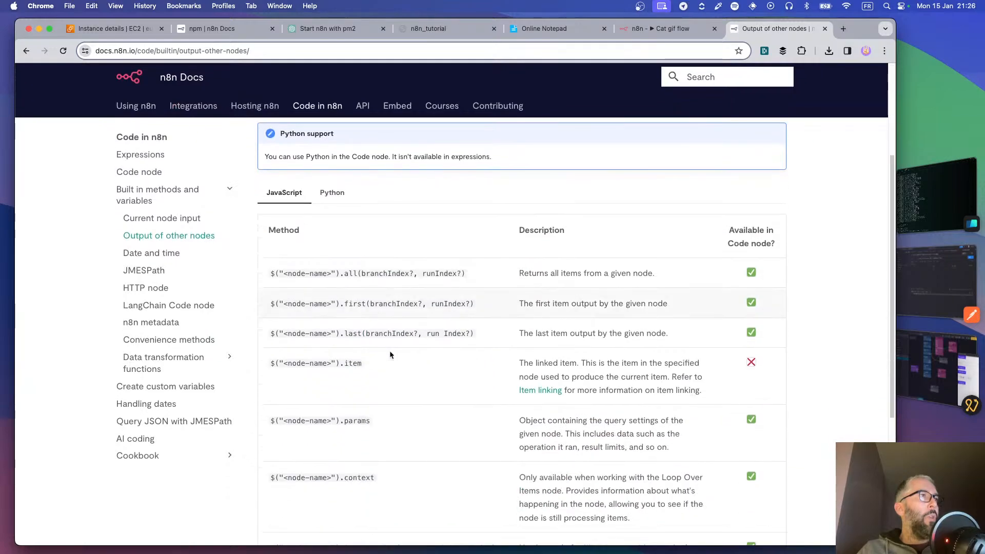
triple_click(360, 273)
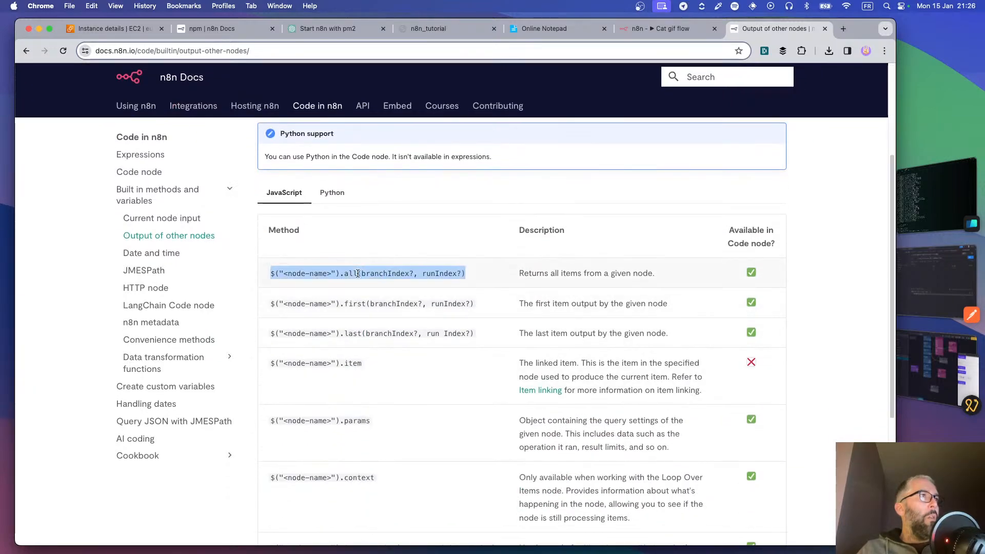
click(368, 303)
triple_click(368, 303)
click(399, 315)
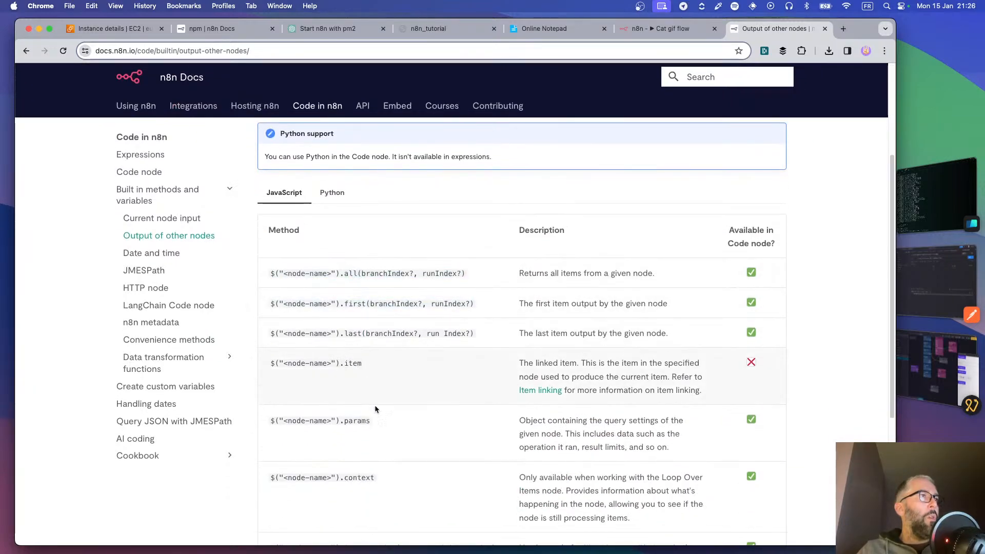
scroll(372, 435, down, 1)
scroll(371, 435, down, 1)
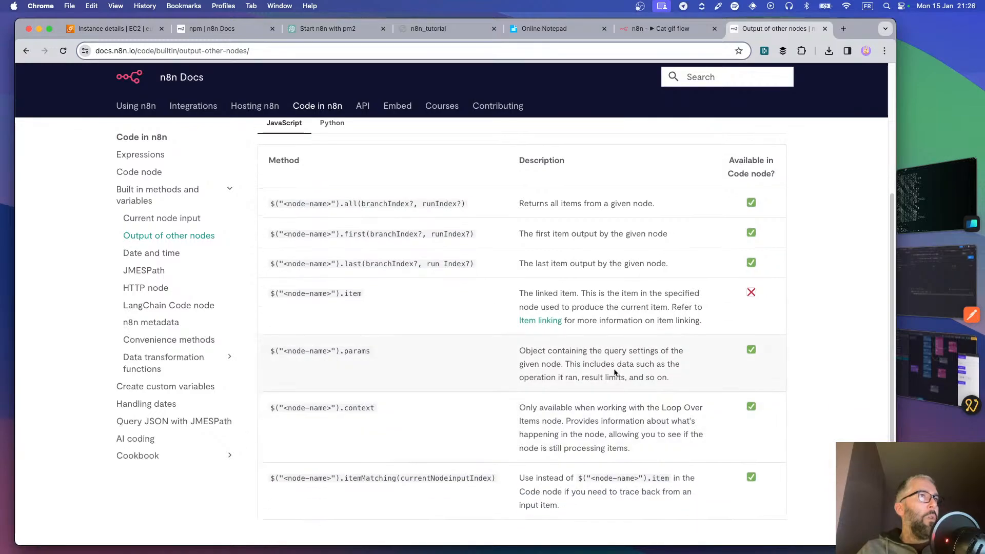
scroll(416, 368, up, 2)
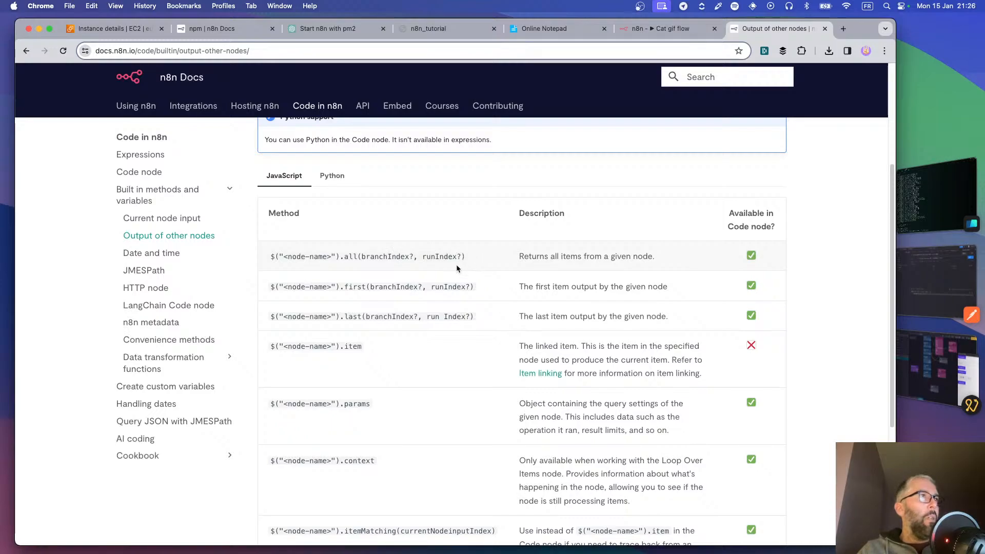
scroll(395, 288, down, 1)
scroll(396, 277, up, 1)
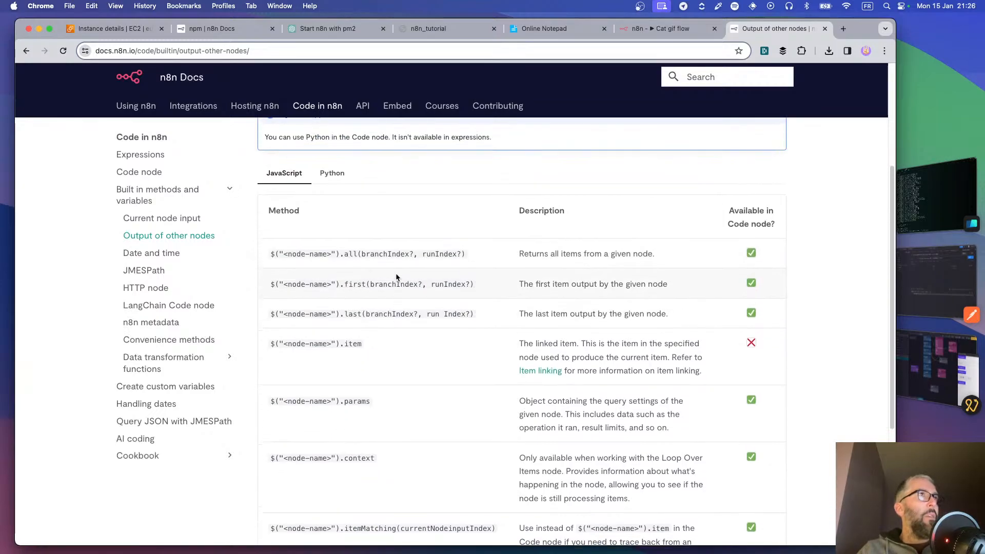
click(666, 29)
Close the Code1 editor and delete the Code1 node.
key(Escape)
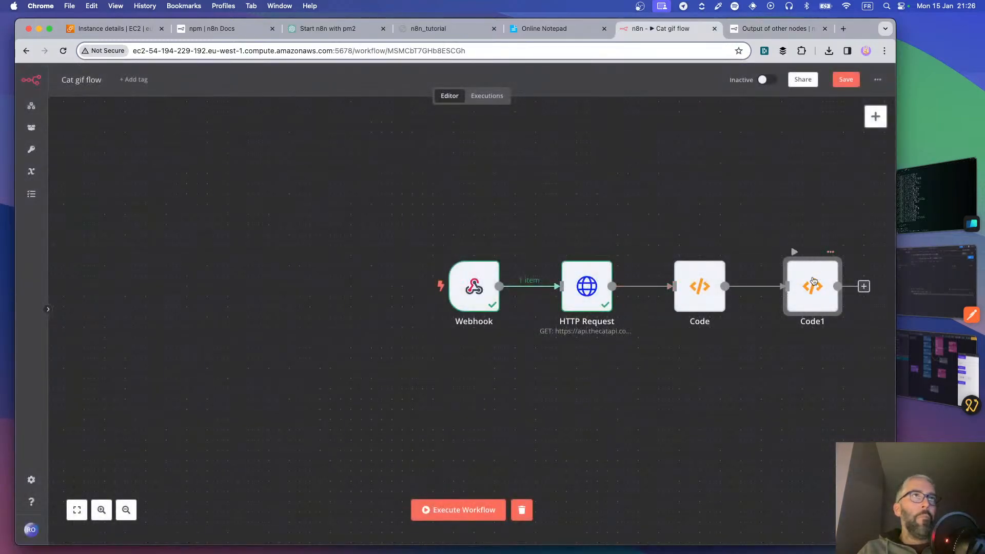
right_click(814, 281)
click(798, 444)
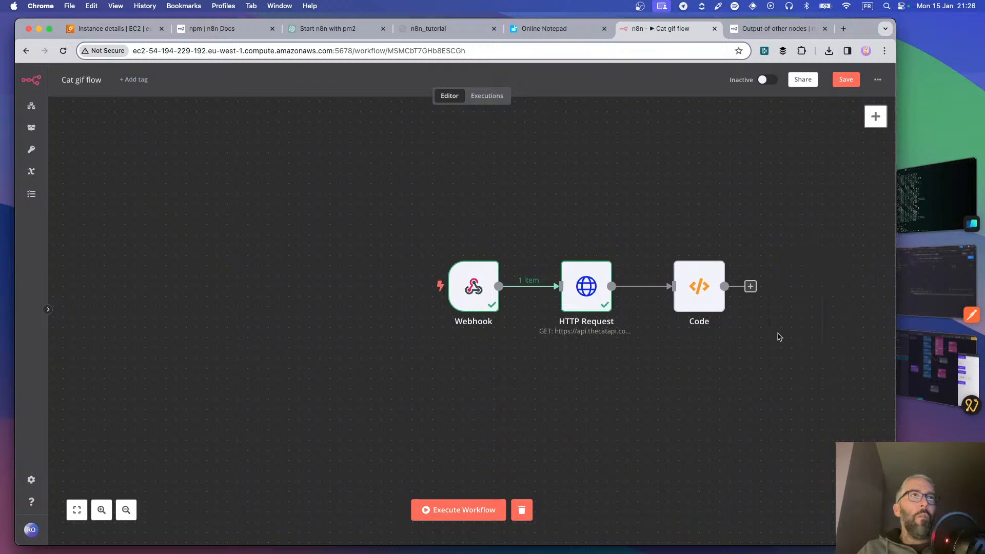
Add an If node from the Flow category via the canvas menu.
scroll(780, 337, right, 5)
right_click(604, 299)
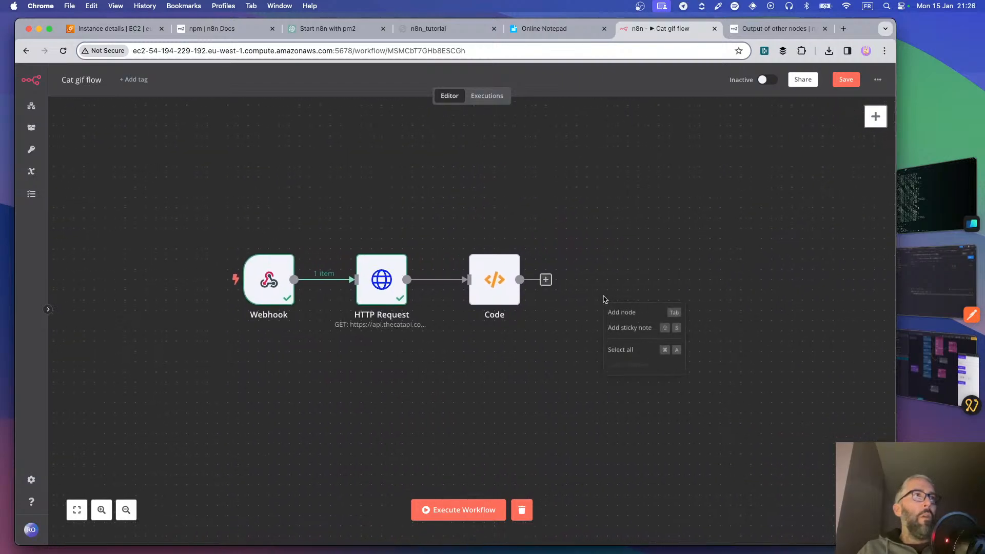
right_click(598, 244)
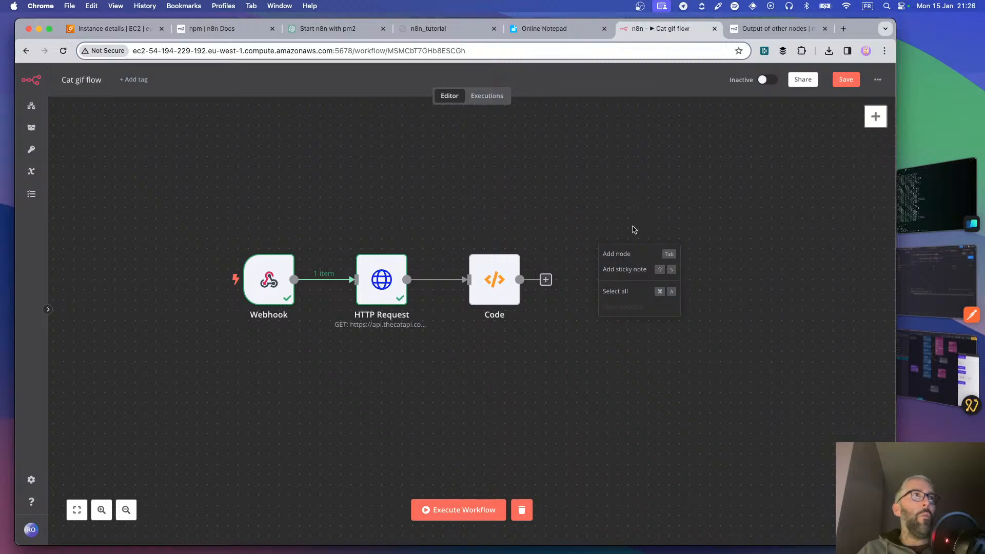
click(624, 257)
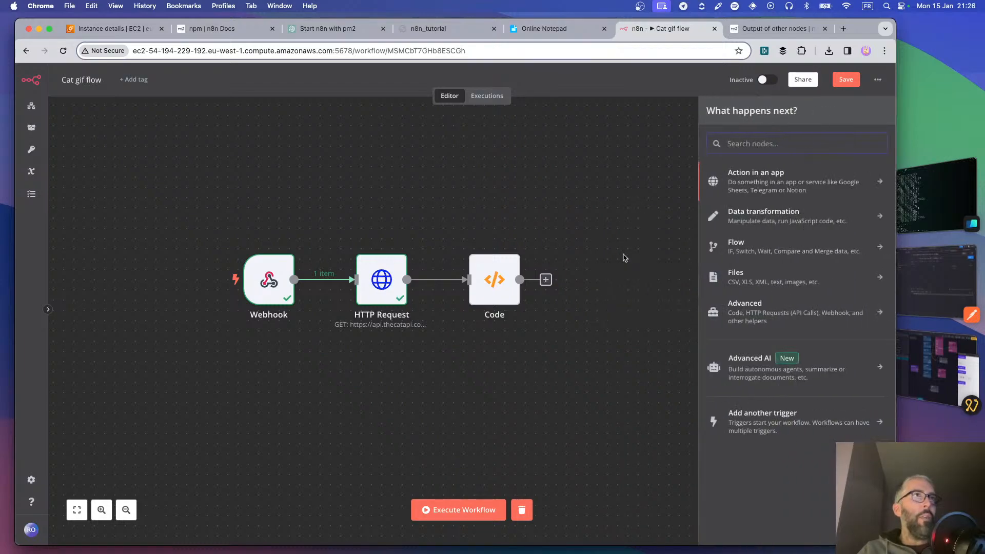
click(752, 246)
click(759, 221)
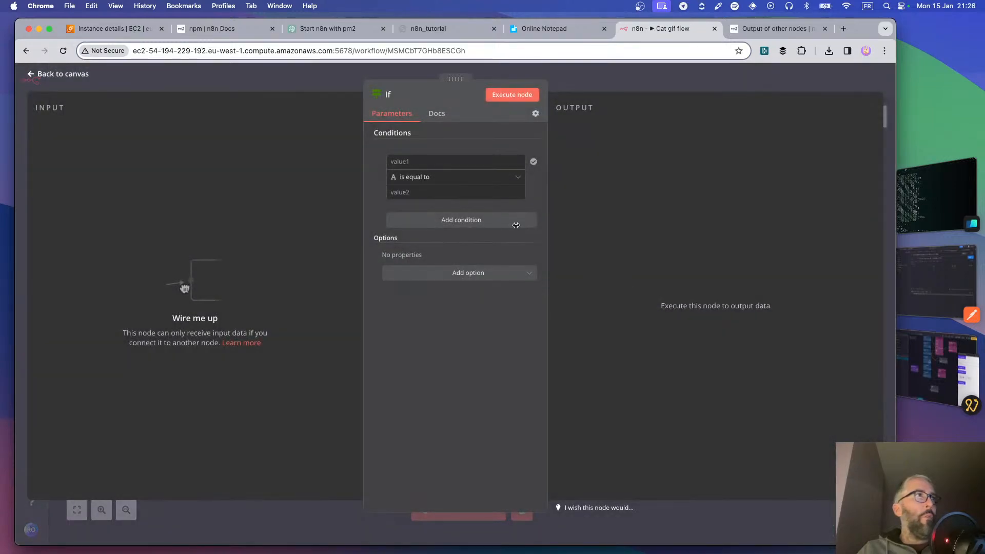
Connect the Code node's output to the If node and show Webhook data as its input.
click(648, 78)
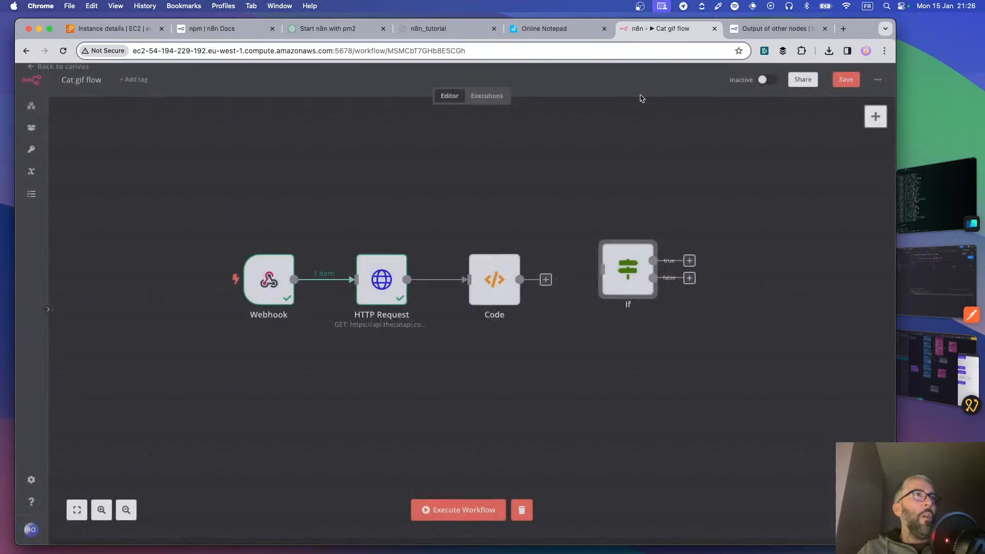
drag(547, 285, 657, 293)
double_click(622, 262)
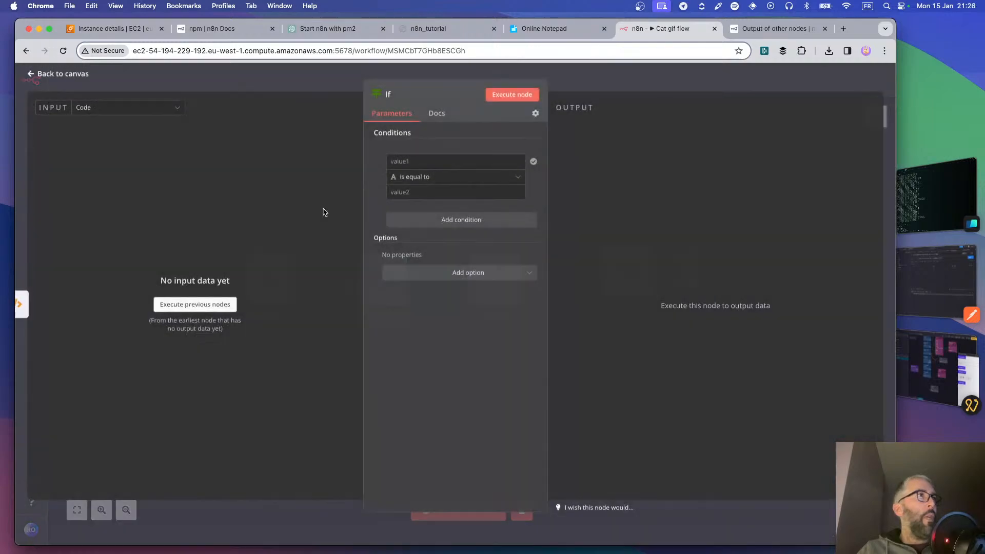
click(107, 109)
click(114, 170)
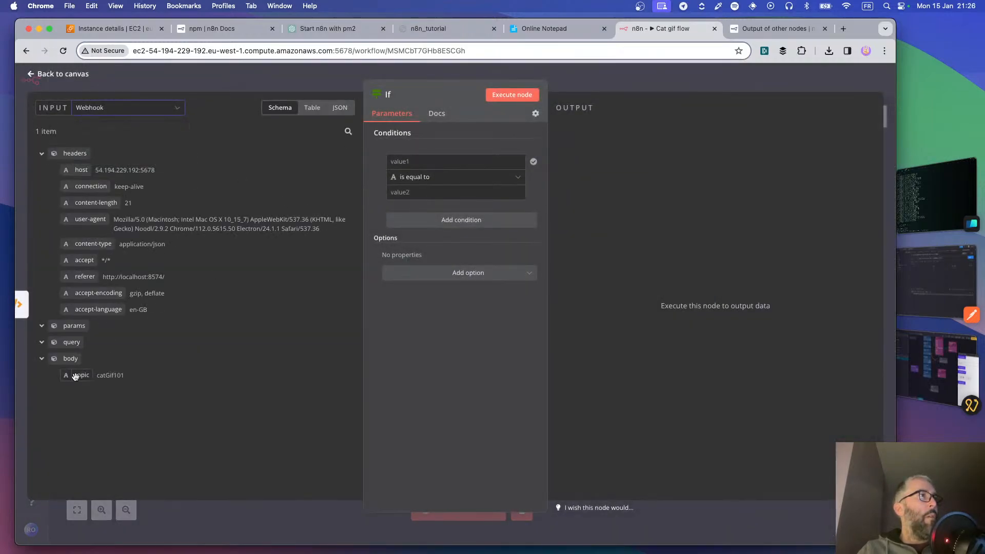
Set the first condition value to an expression referencing the Webhook body topic.
click(509, 148)
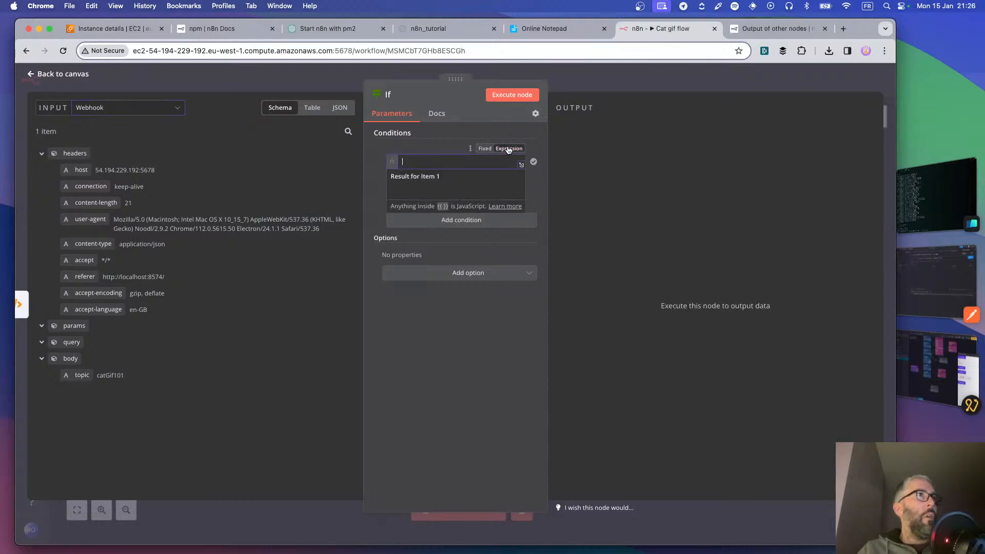
drag(81, 375, 437, 163)
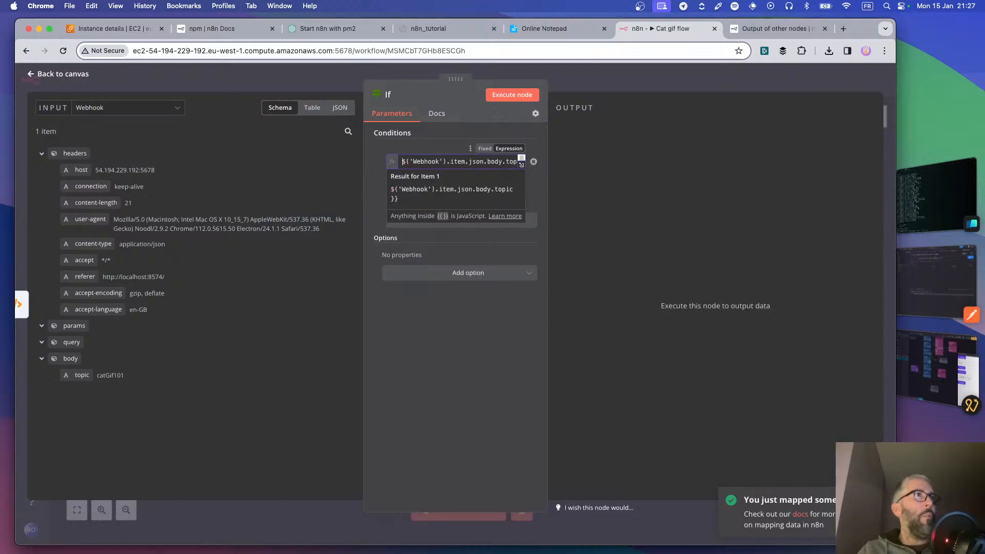
key(super+a)
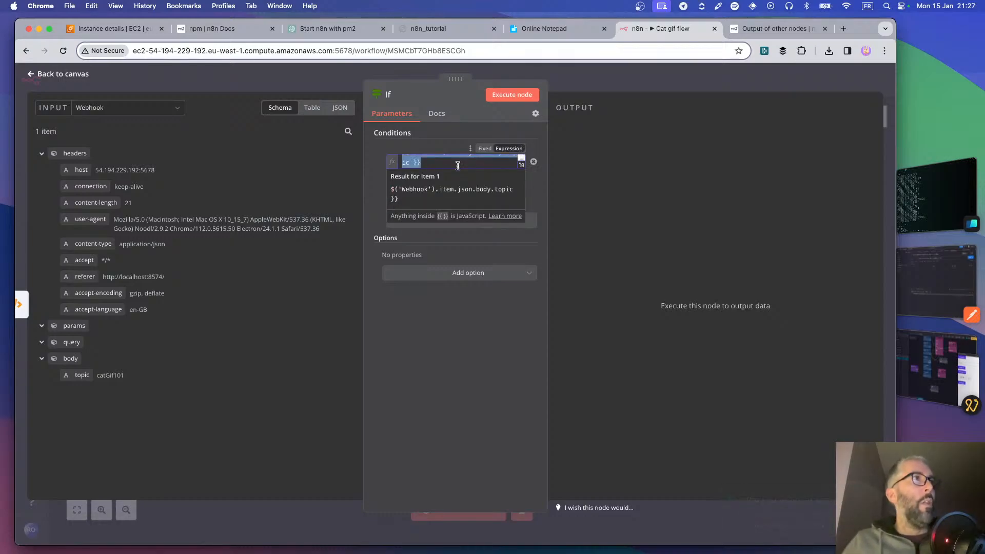
drag(82, 376, 433, 162)
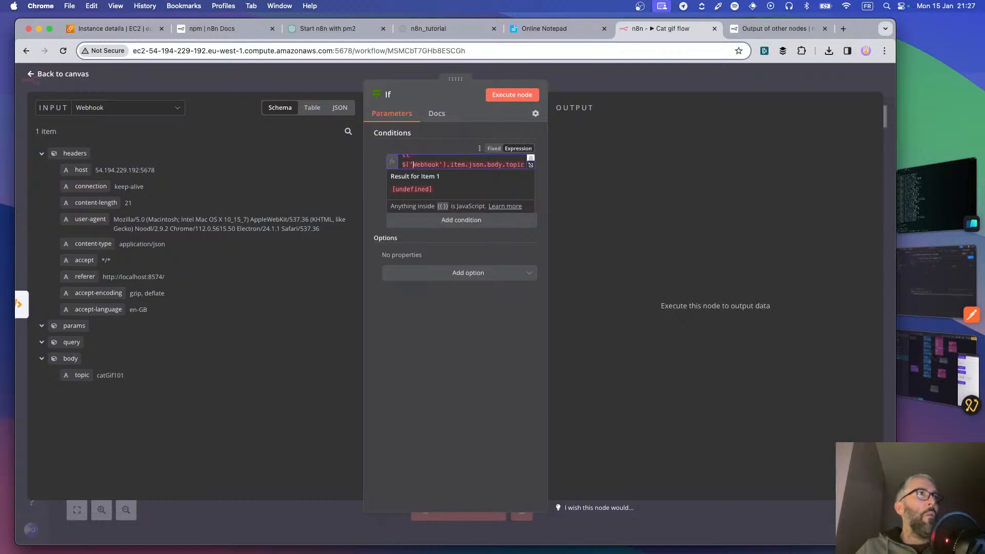
key(Down)
key(Up)
key(Up)
key(Up)
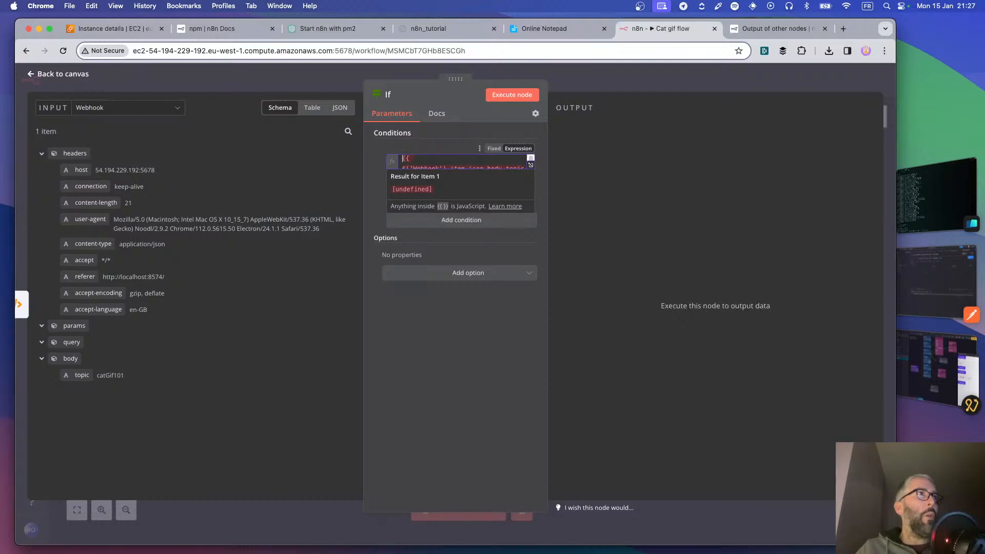
key(shift+Down)
key(shift+Down)
key(shift+Down)
key(super+c)
click(601, 87)
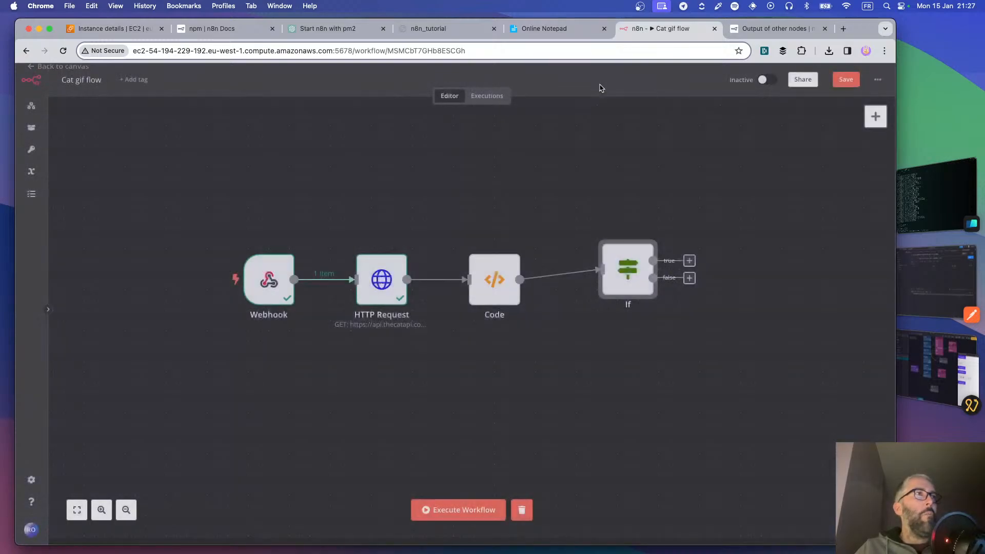
Open the Code node and paste the Webhook topic expression into shiftrTopic on line 7.
click(496, 283)
double_click(495, 282)
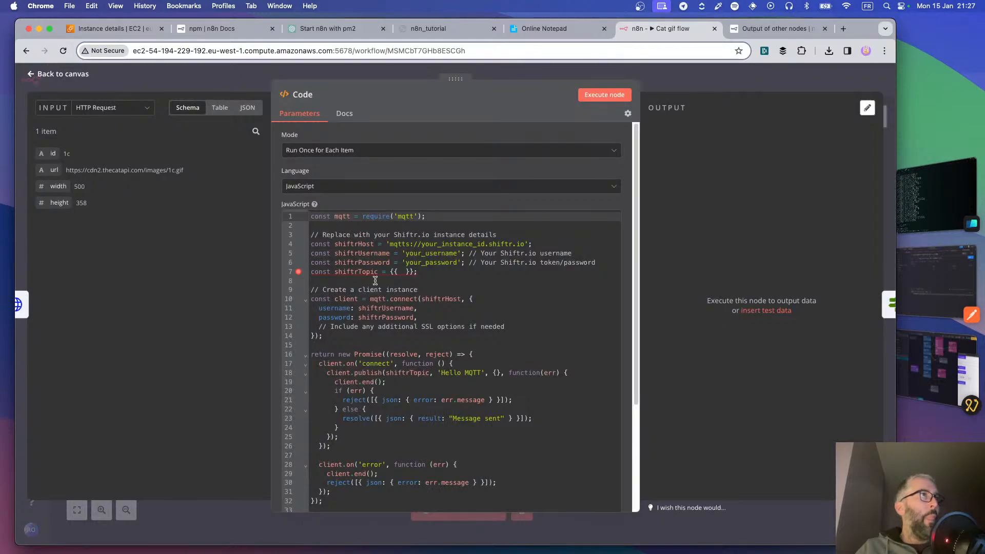
click(401, 271)
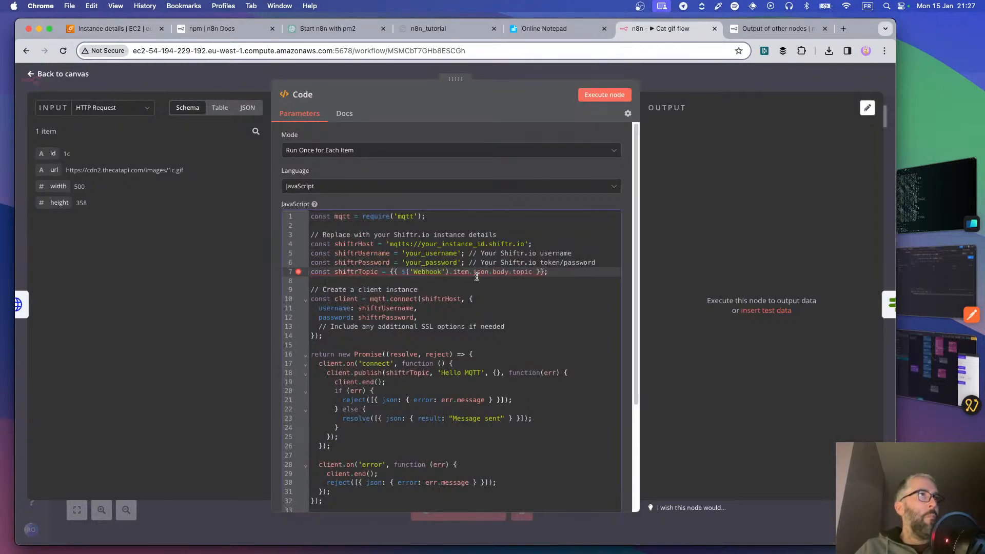
key(super+v)
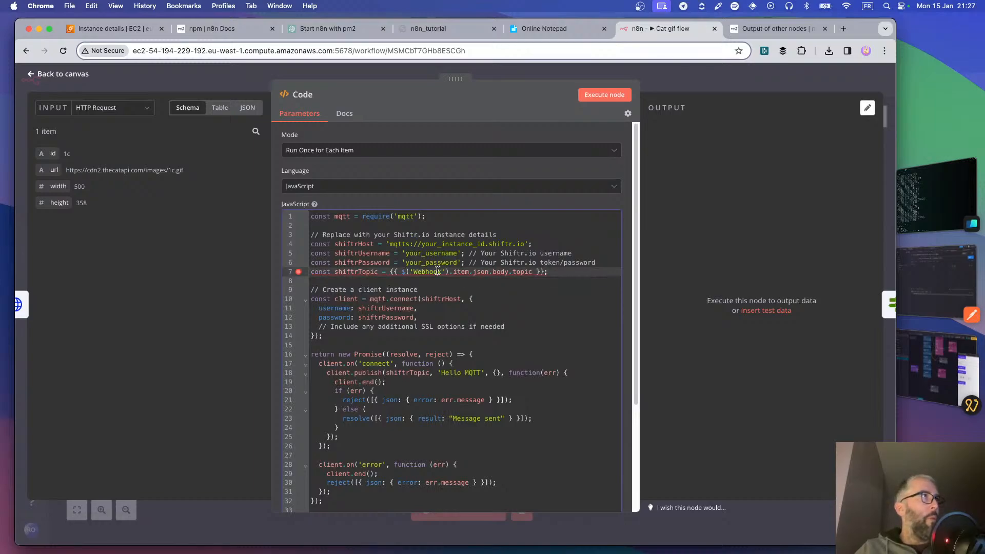
Use the Webhook node as the input source and view its incoming data as JSON.
click(112, 110)
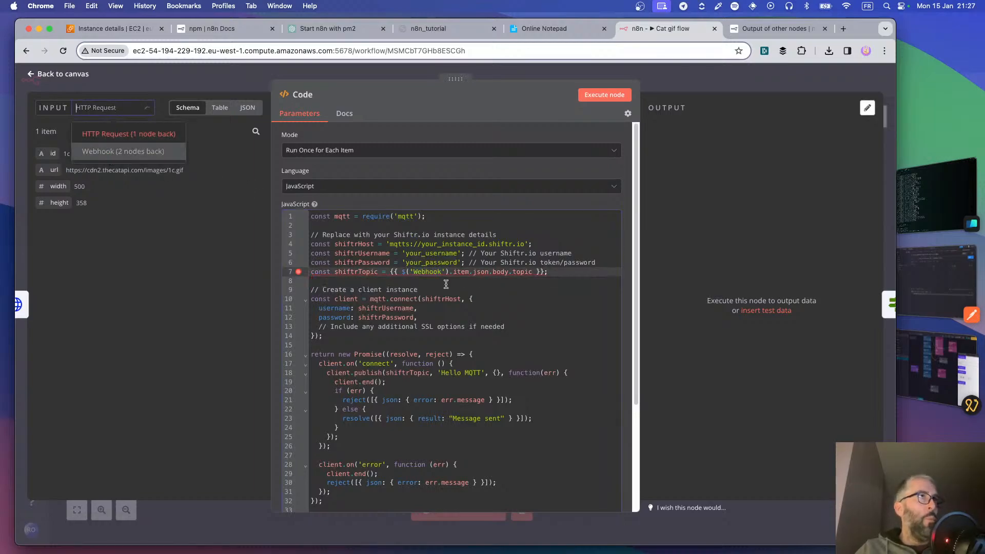
click(105, 108)
click(99, 149)
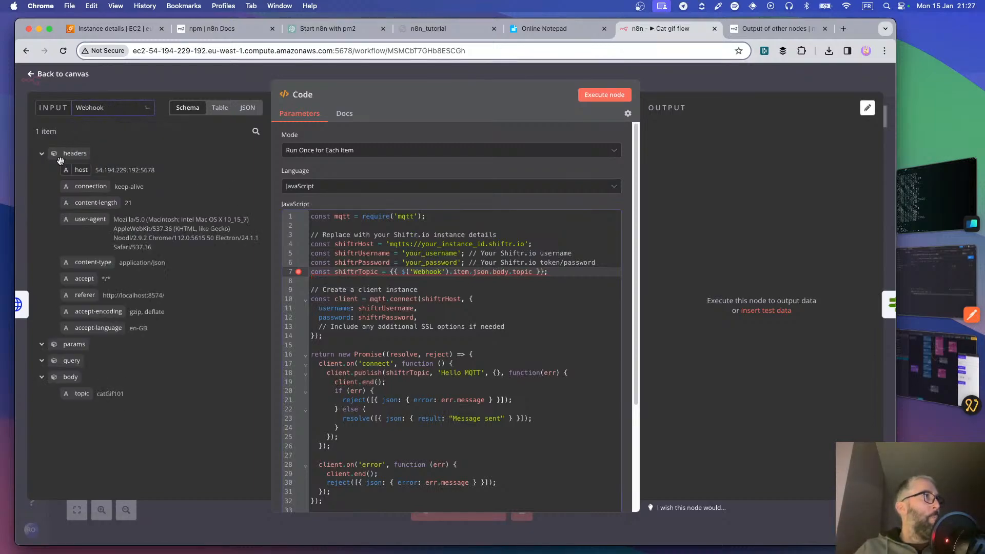
click(248, 107)
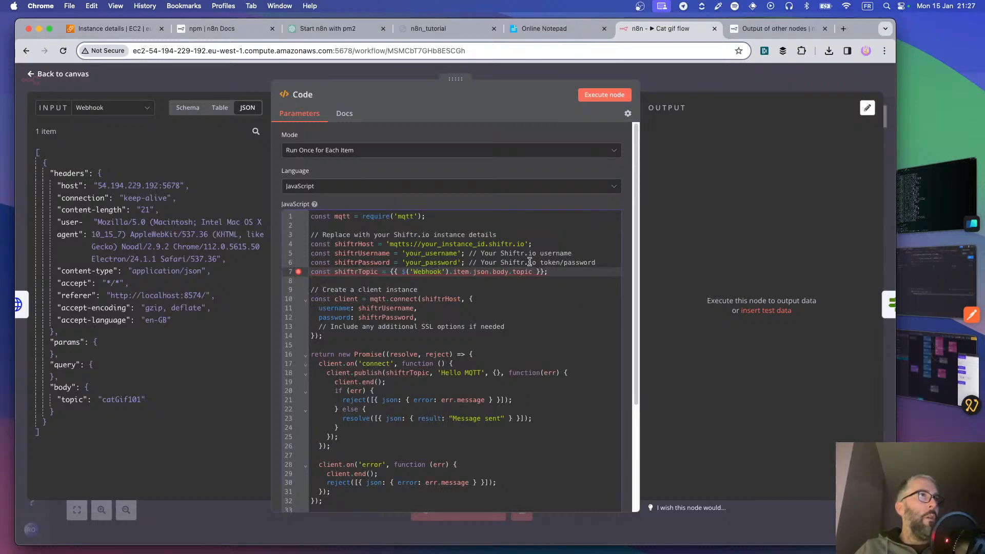
Delete the semicolon ending line 7, then return to the topic expression.
key(BackSpace)
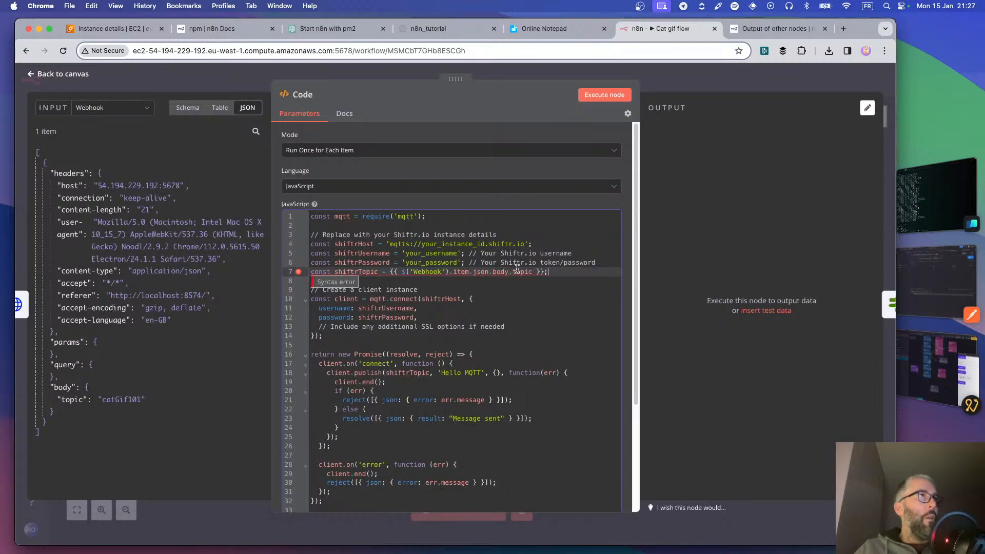
click(522, 296)
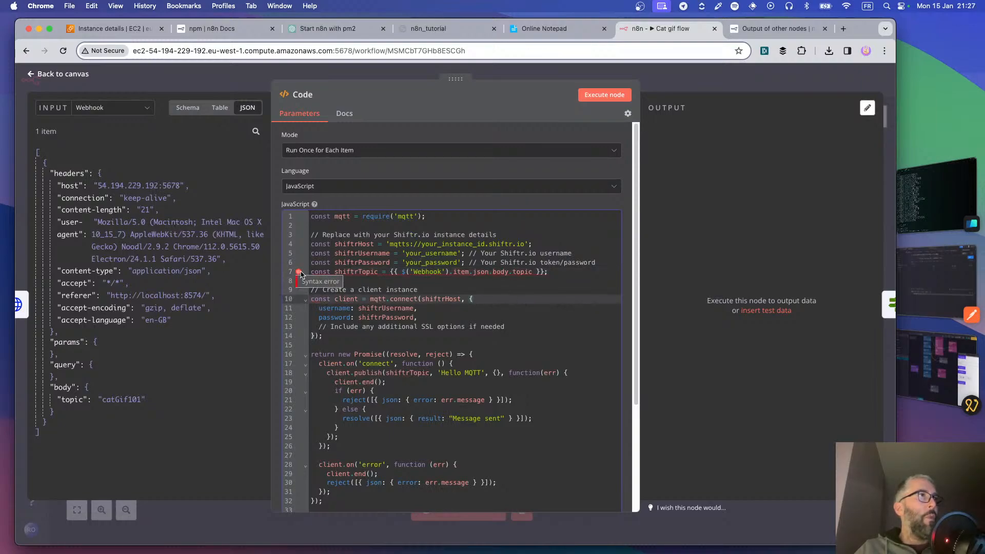
click(466, 272)
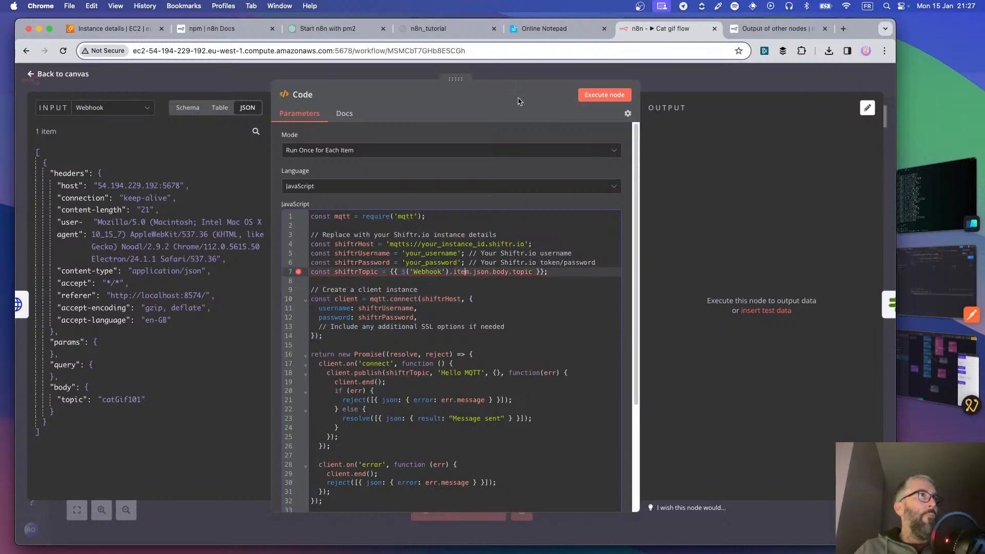
Select all of the Code node's script in the n8n workflow.
click(431, 28)
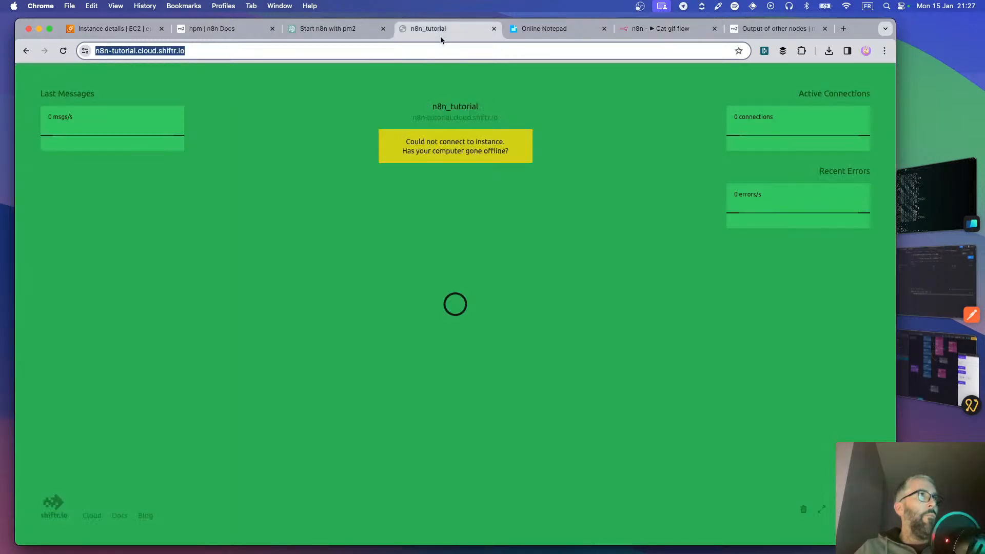
click(319, 33)
click(749, 29)
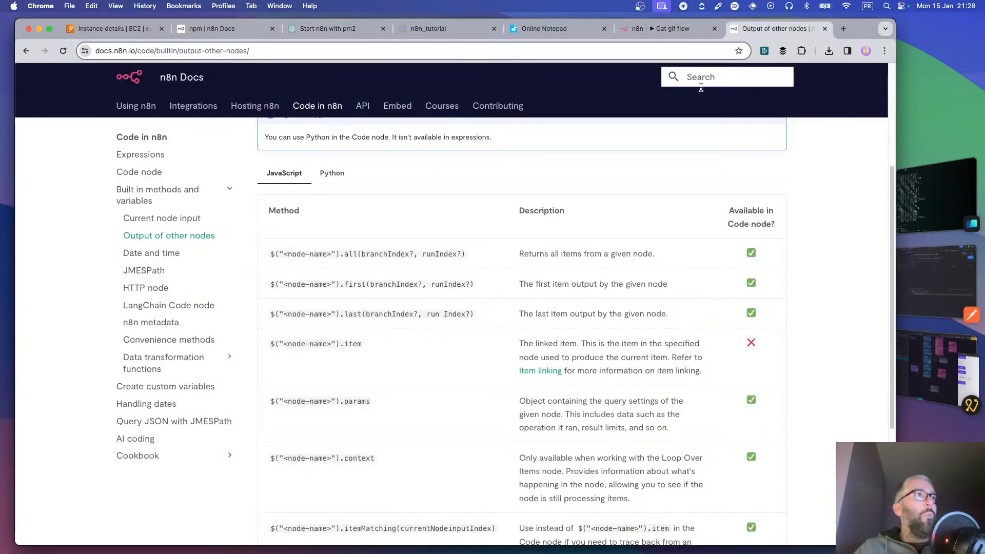
click(667, 34)
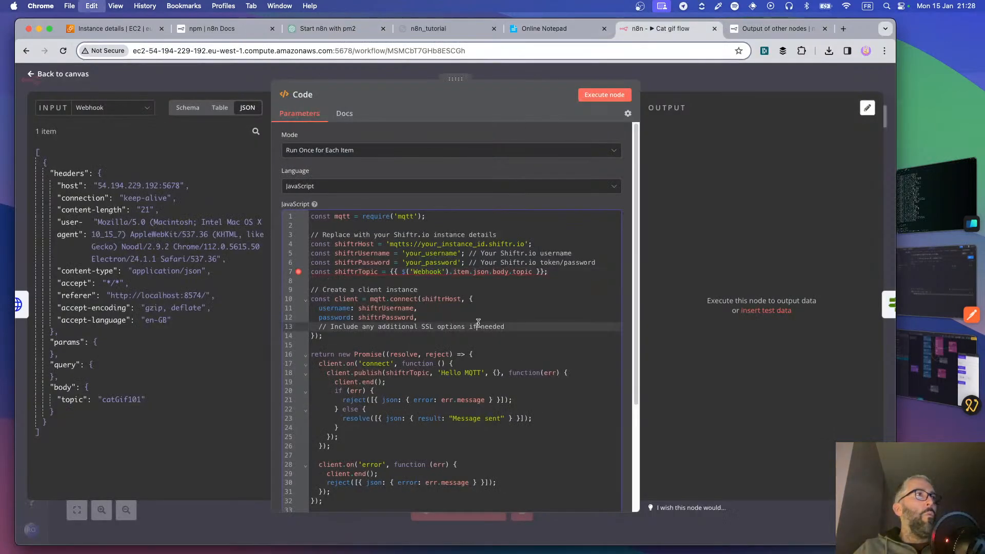
key(super+a)
Ask ChatGPT why this n8n code throws a syntax error for the webhook step reference, including the pasted script.
click(220, 30)
click(328, 29)
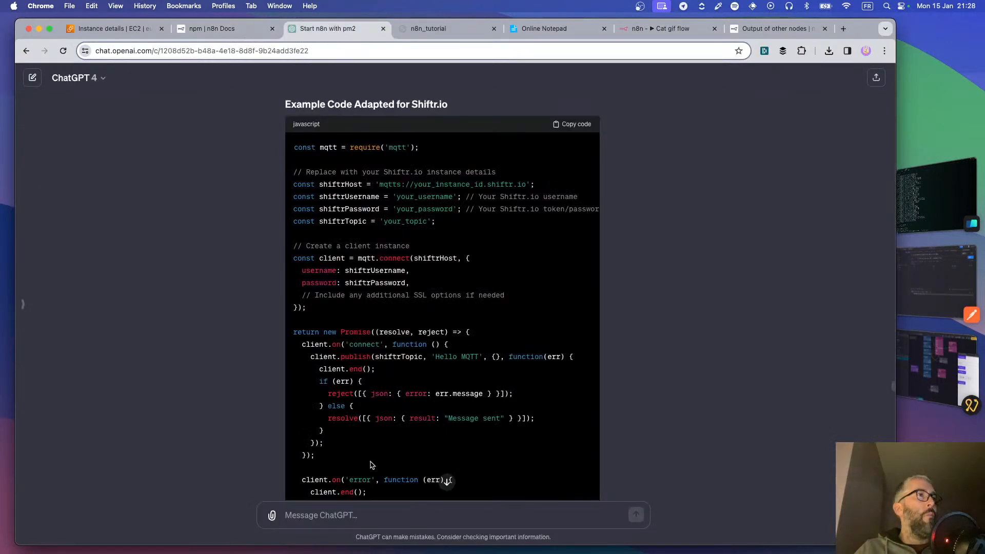
scroll(373, 465, down, 15)
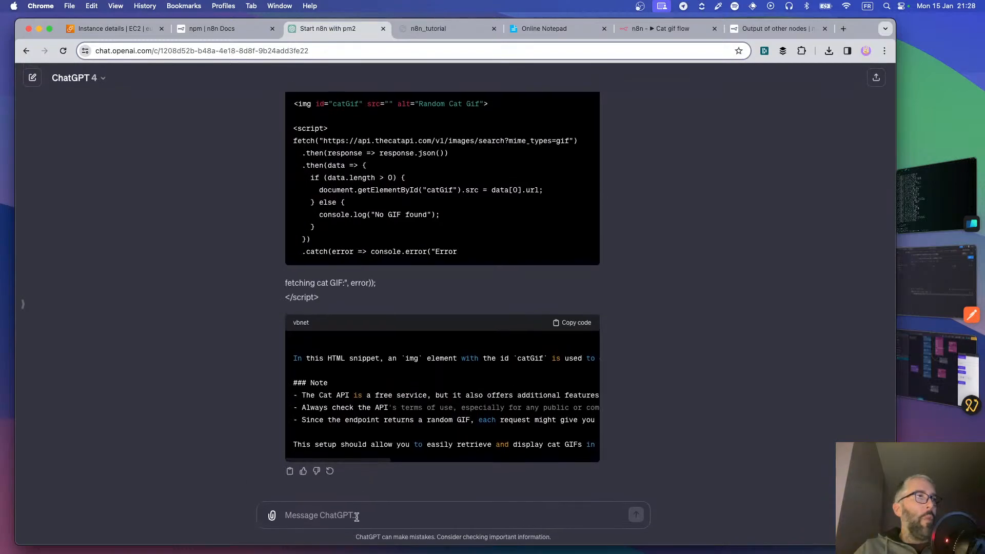
click(384, 515)
text(This n8n)
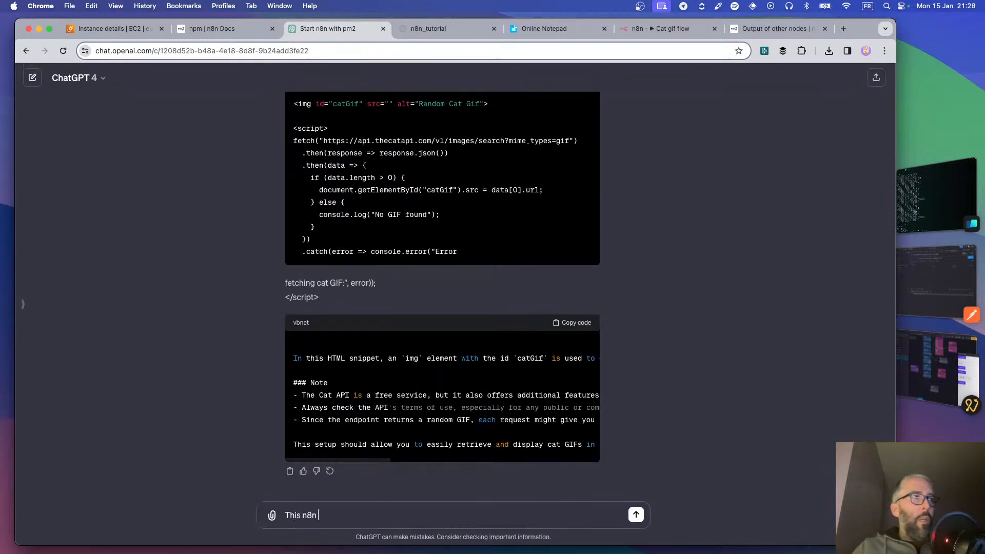
text( code is throwing a syntax err)
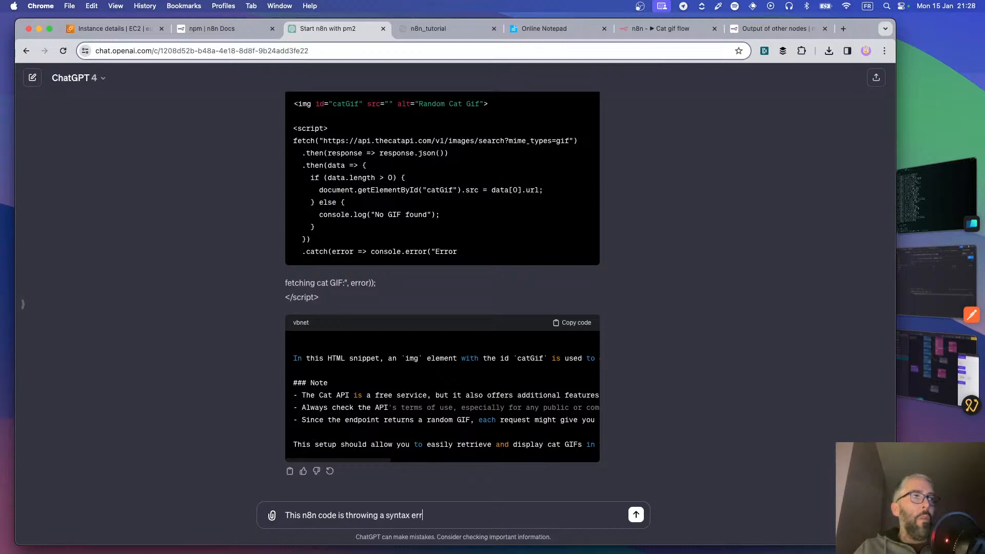
text(or for the webhook step reference)
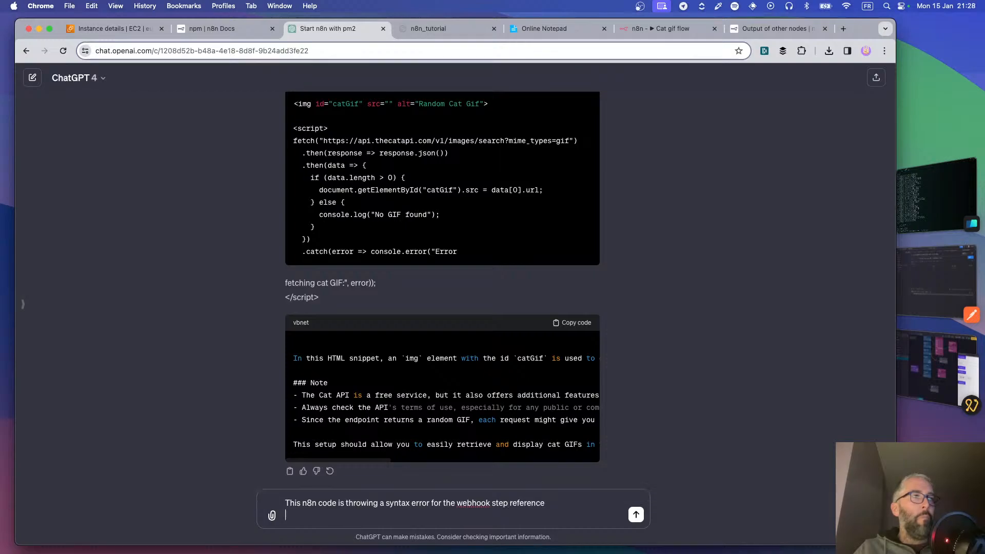
key(super+v)
key(Return)
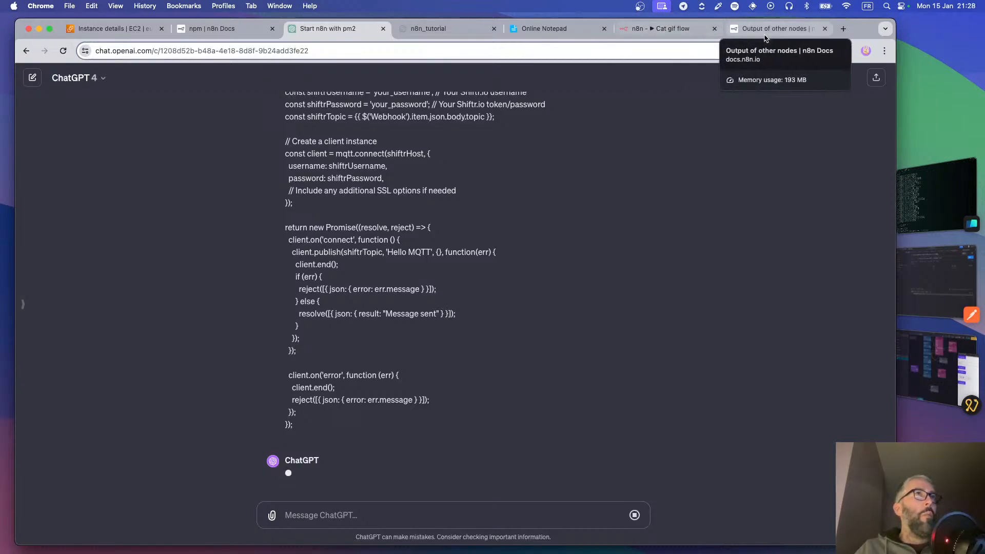
click(663, 31)
click(356, 146)
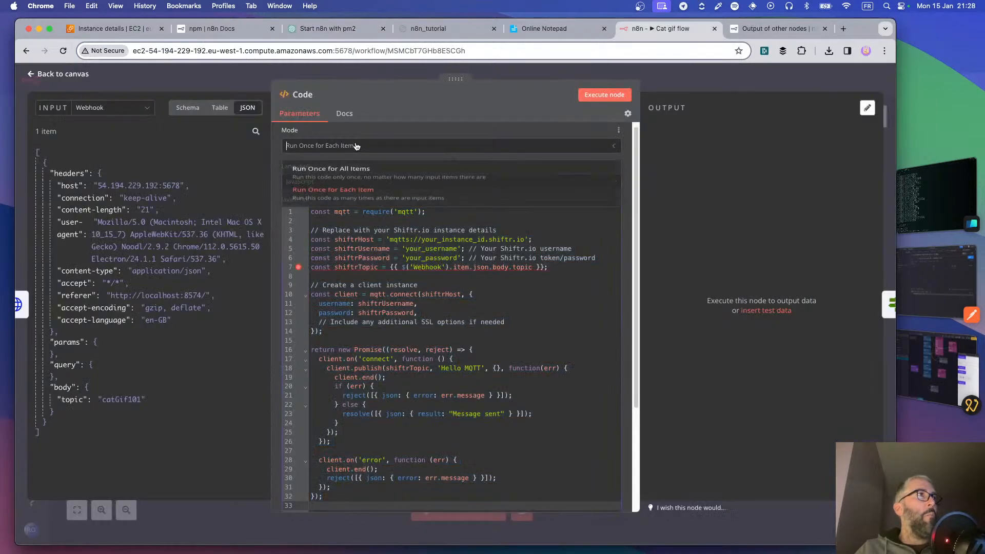
click(349, 174)
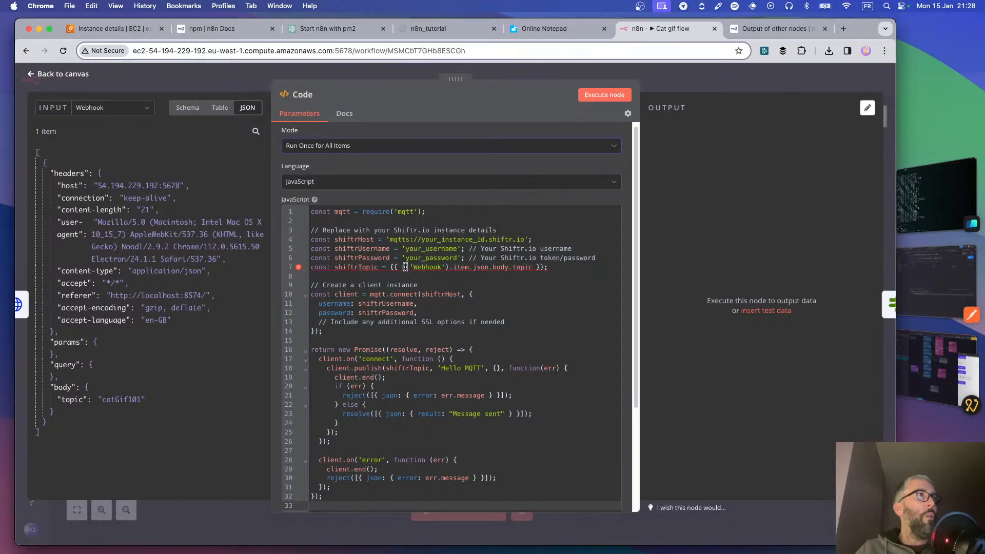
click(354, 151)
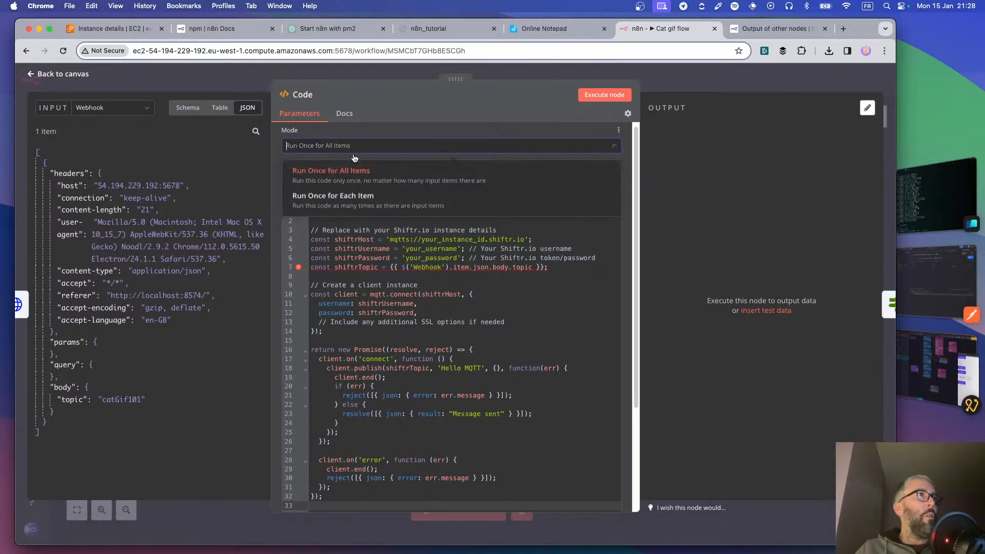
click(336, 199)
click(313, 28)
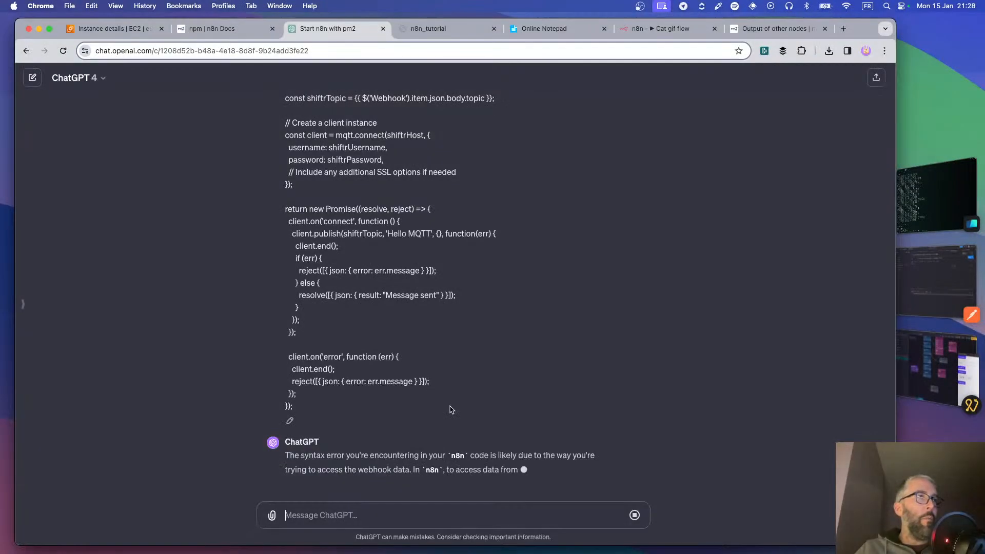
click(458, 26)
click(568, 27)
click(661, 28)
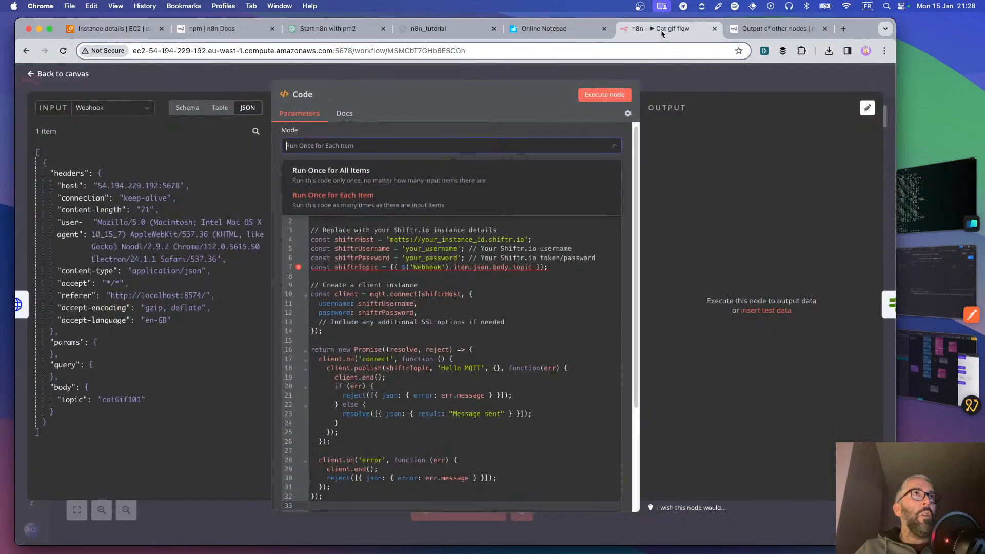
click(780, 27)
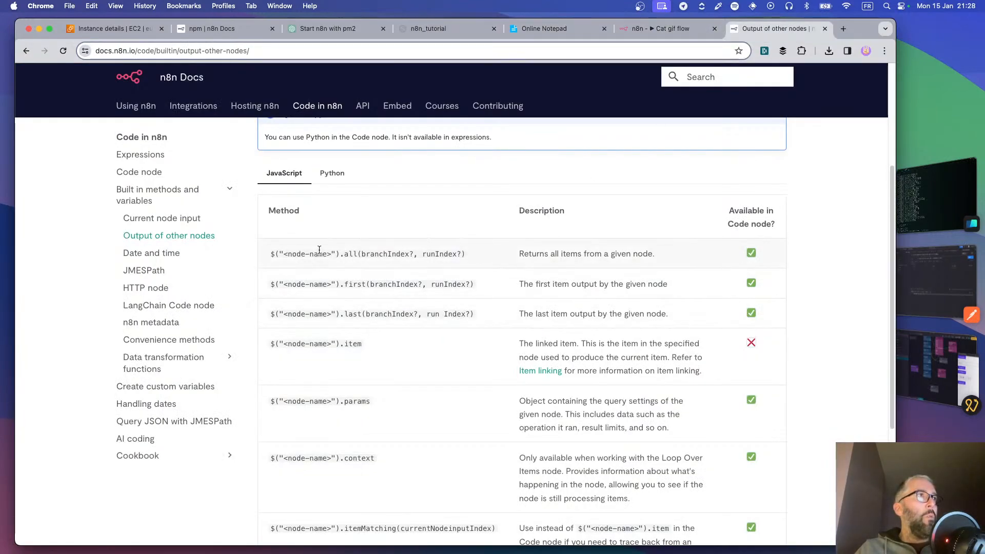
scroll(386, 288, down, 2)
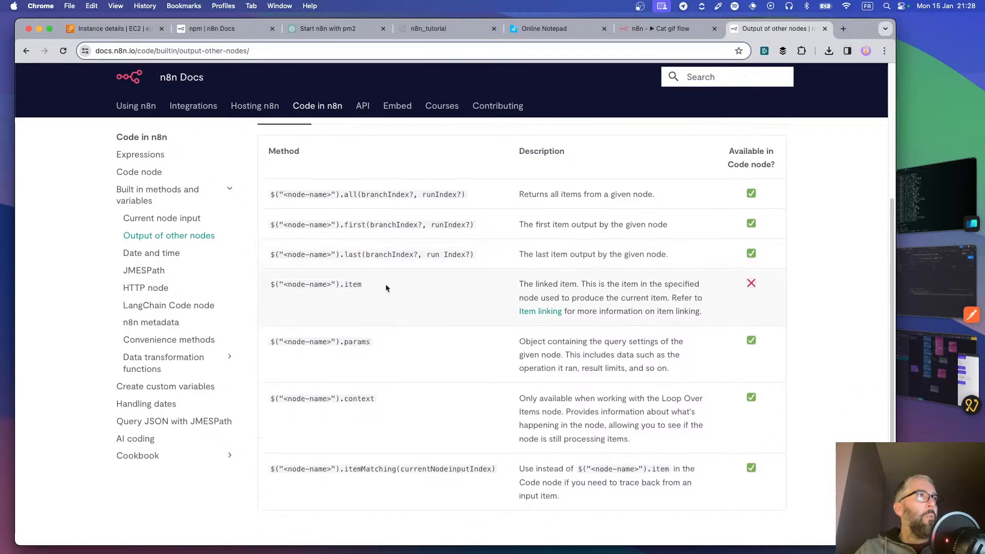
double_click(349, 285)
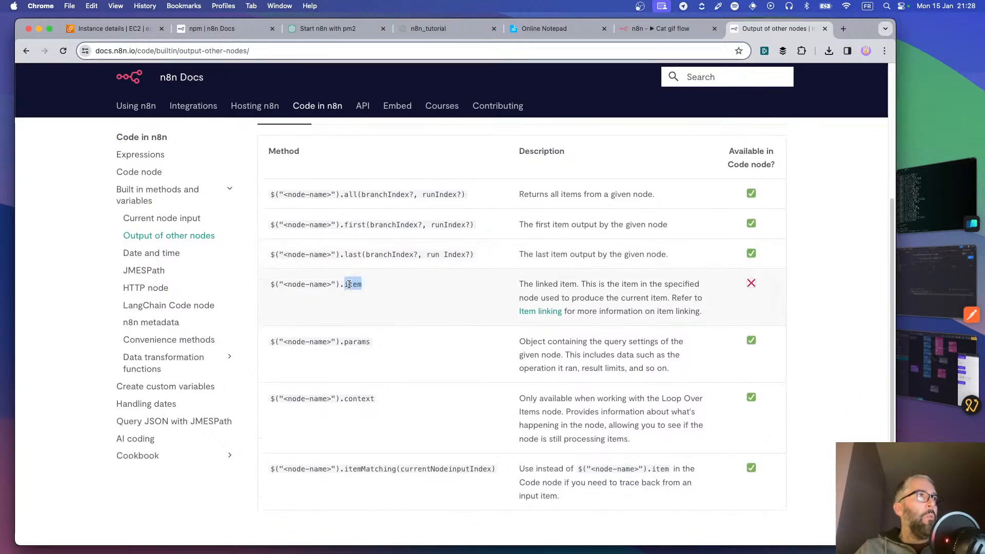
scroll(449, 321, down, 4)
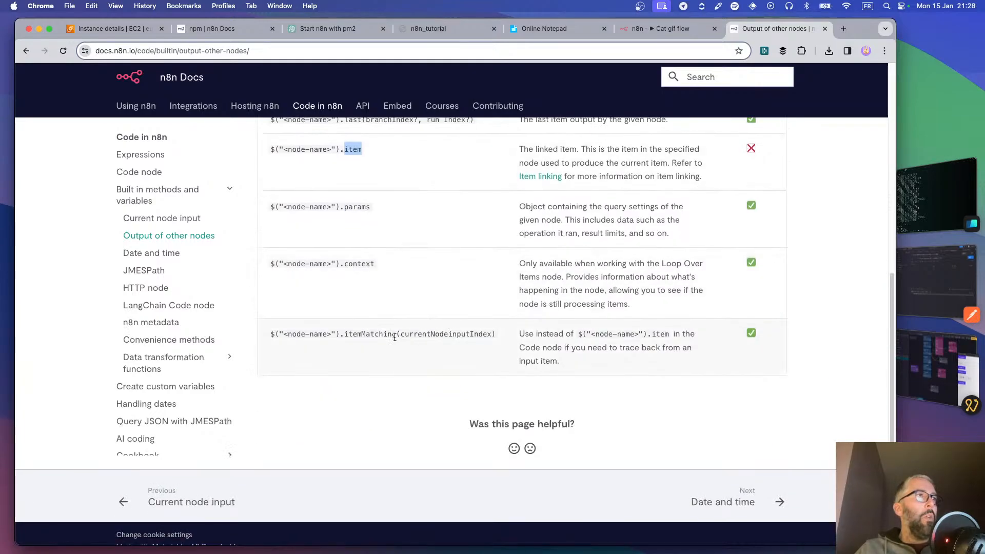
scroll(474, 332, up, 4)
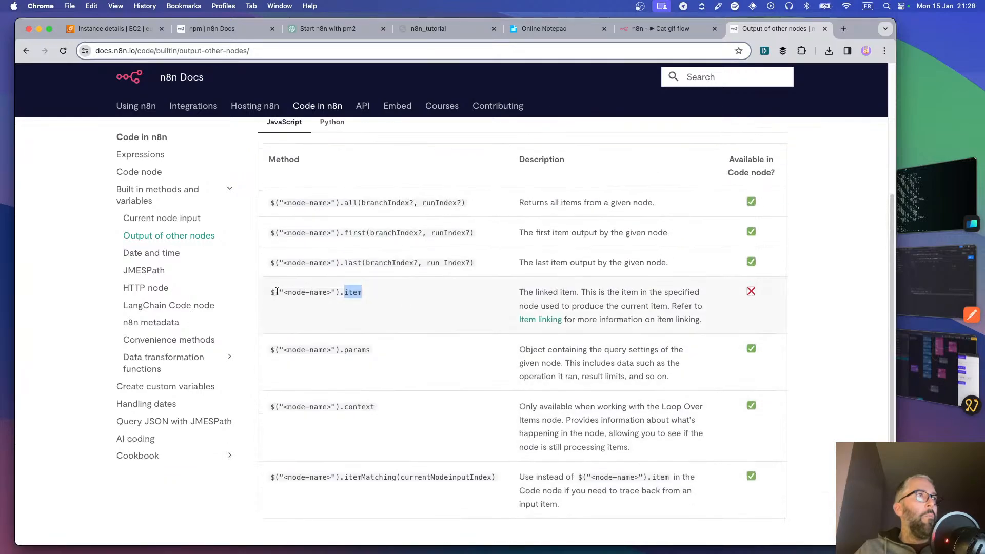
scroll(361, 294, up, 4)
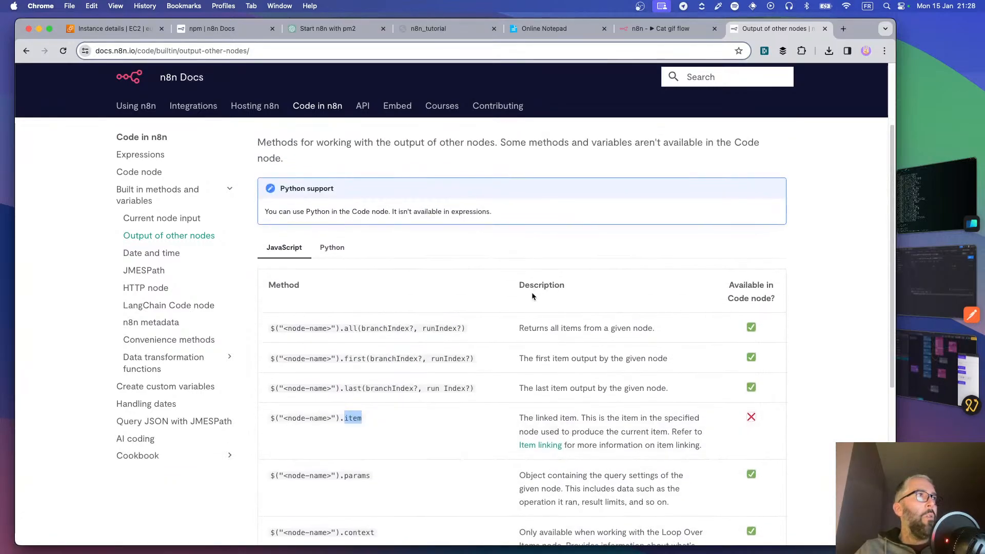
scroll(371, 420, down, 1)
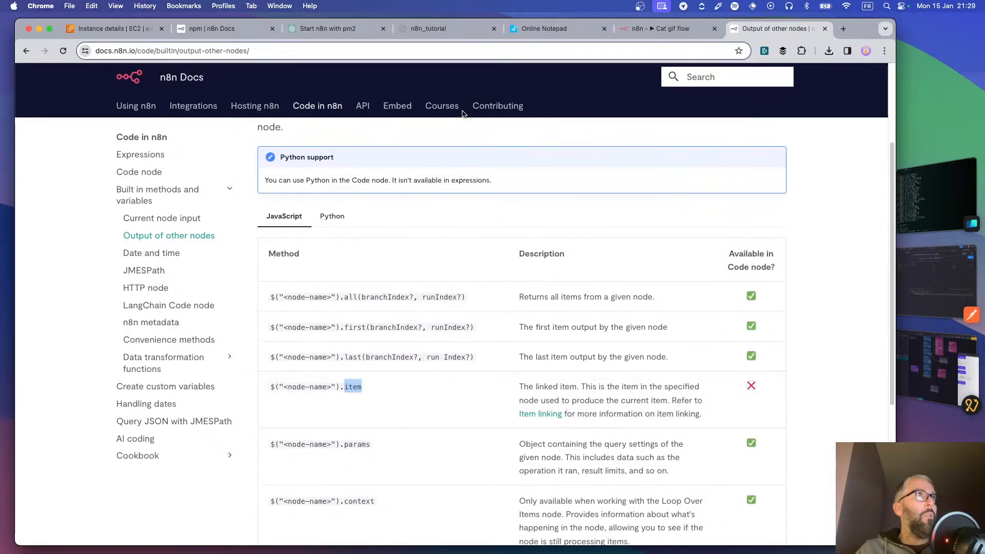
click(683, 32)
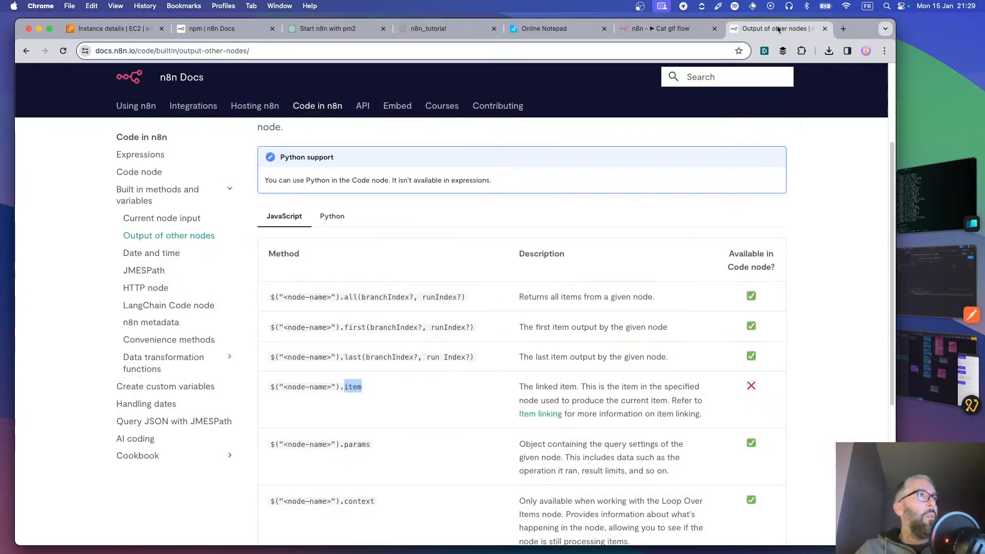
click(778, 29)
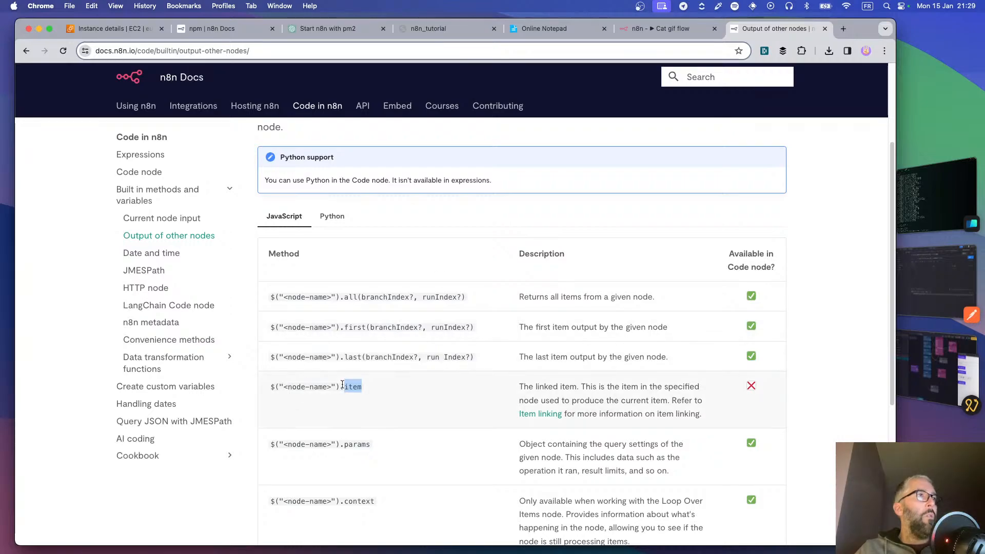
Remove the {{ }} braces so line 7 reads const shiftrTopic = $('Webhook').item.json.body.topic;, then review the script.
click(665, 29)
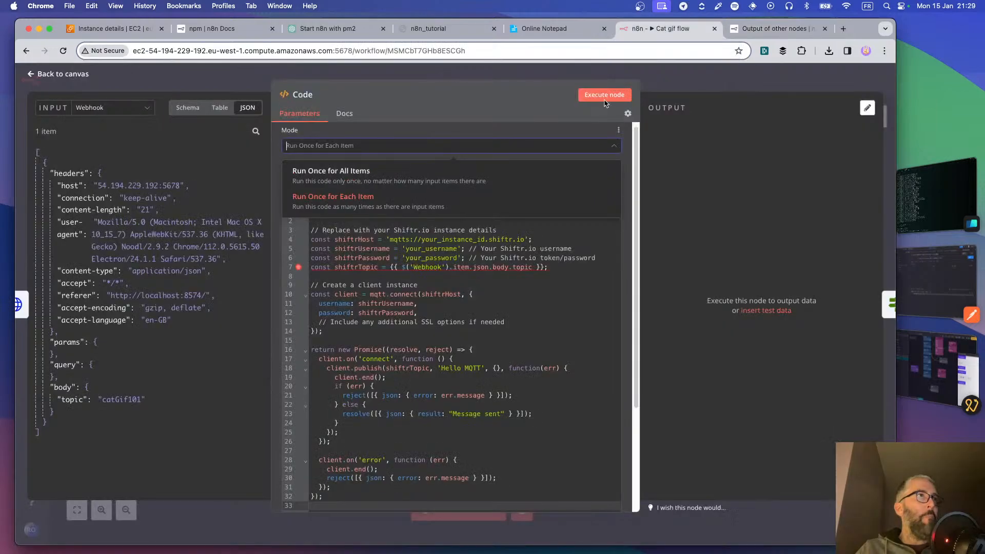
click(403, 268)
key(BackSpace)
key(BackSpace)
key(BackSpace)
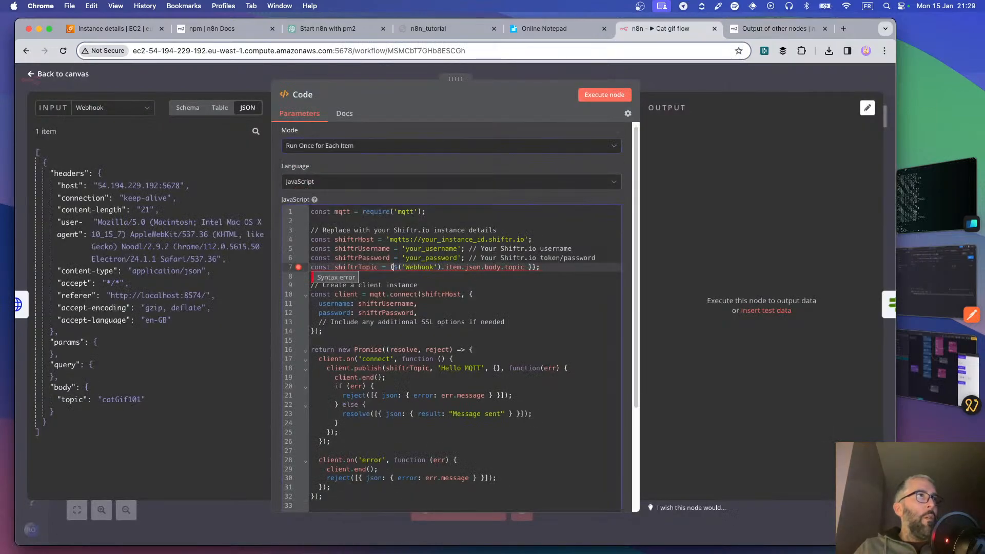
click(532, 267)
key(BackSpace)
key(BackSpace)
key(BackSpace)
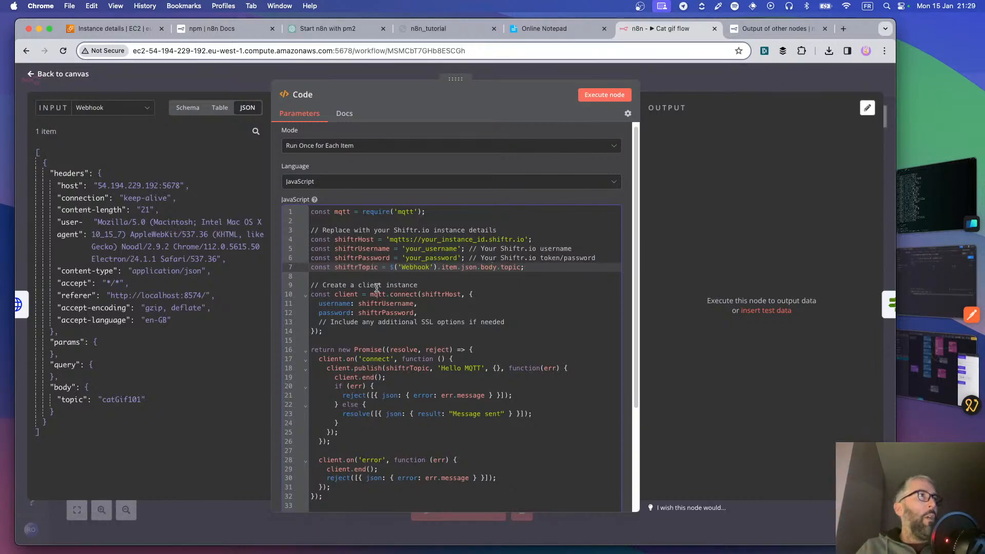
scroll(377, 288, down, 2)
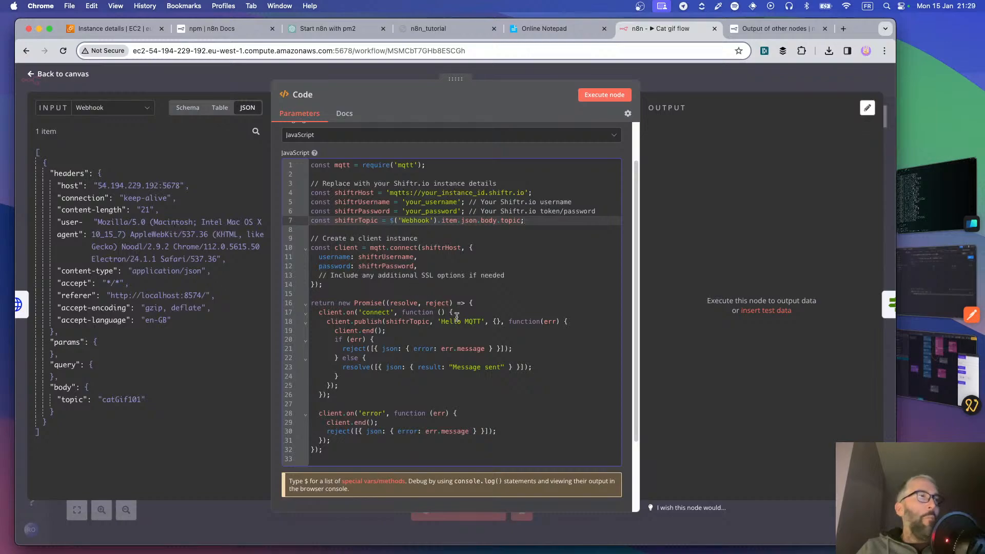
scroll(439, 279, up, 2)
scroll(416, 248, down, 2)
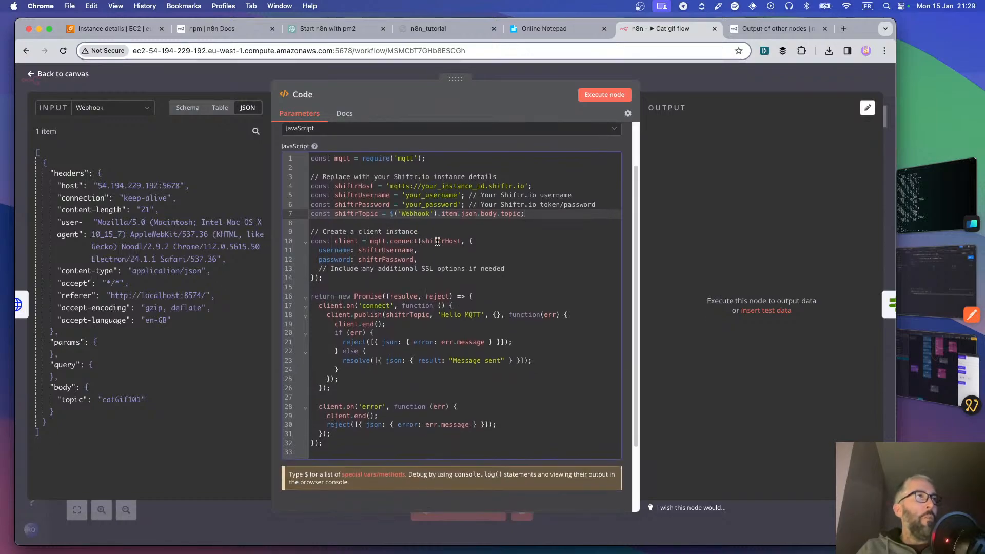
scroll(437, 241, up, 2)
Open the n8n_tutorial instance's Tokens settings and select the full mqtt:// connection URL.
click(334, 34)
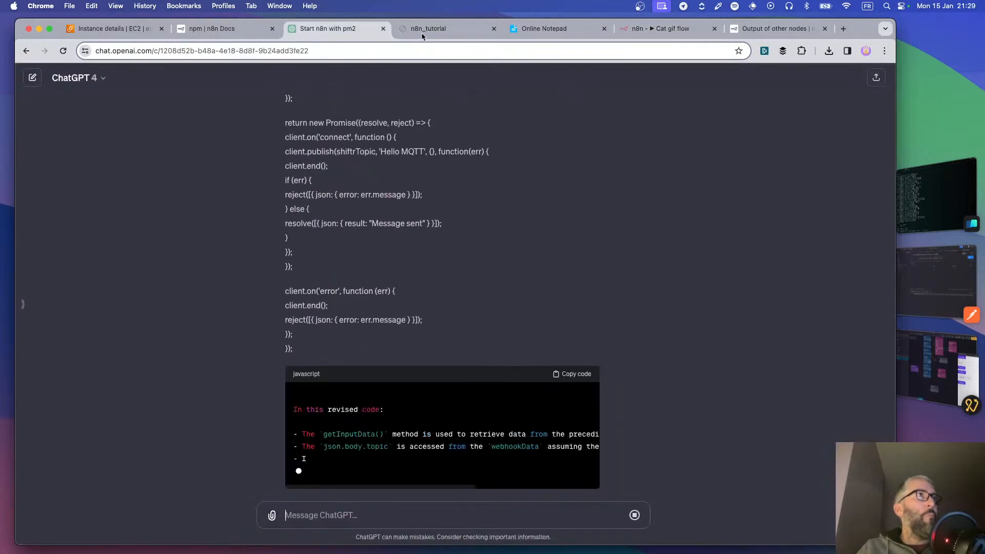
click(429, 28)
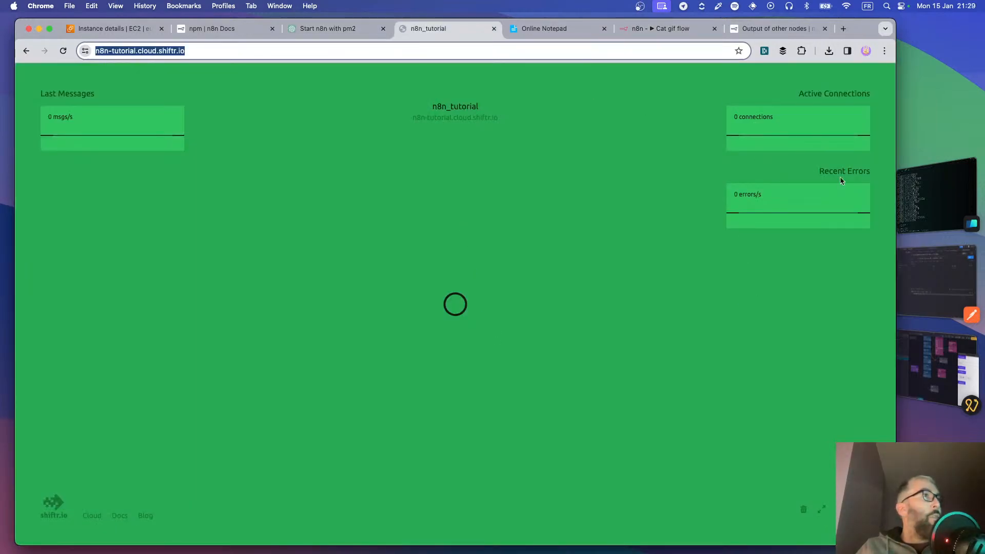
click(804, 510)
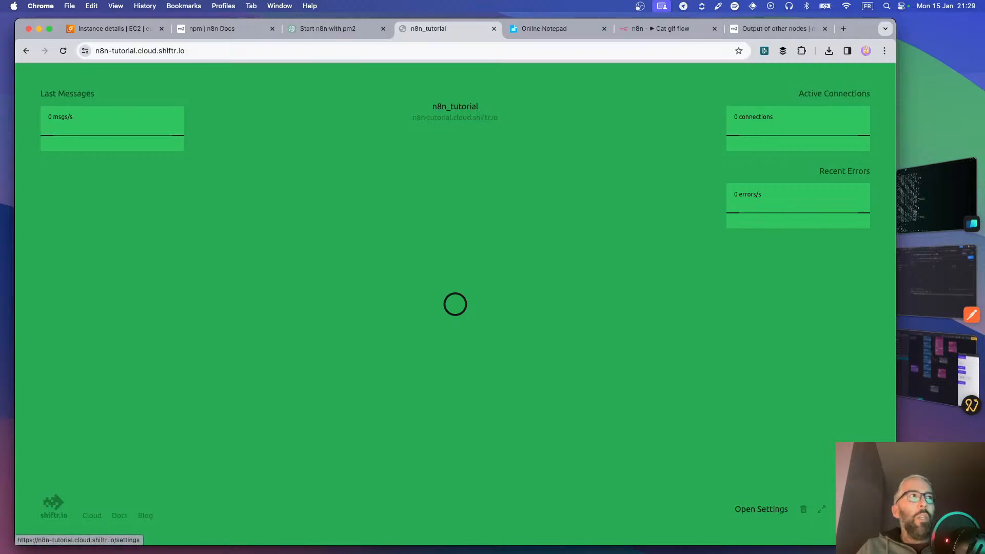
click(266, 257)
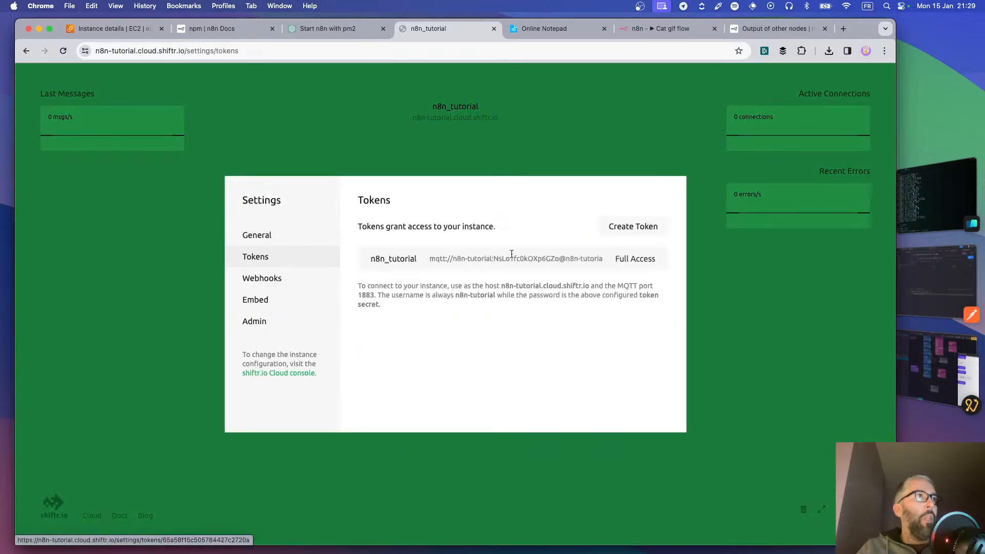
click(464, 258)
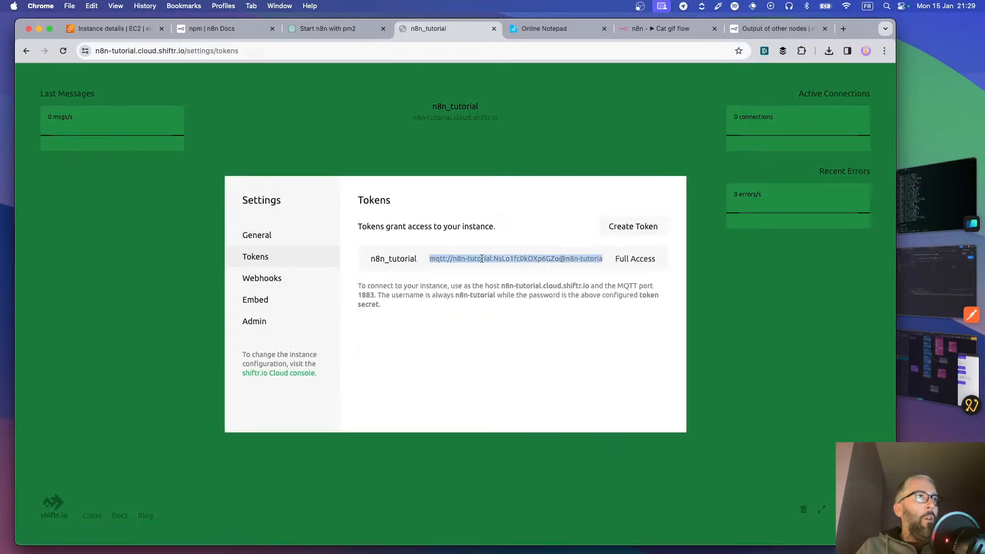
click(540, 258)
drag(492, 258, 459, 258)
triple_click(534, 259)
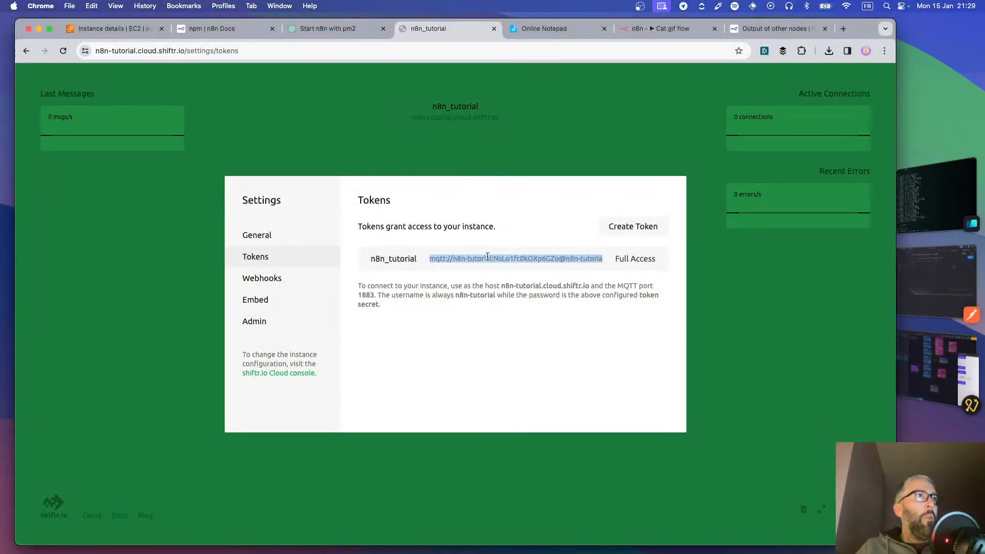
Copy the instance username from the notepad over the username placeholder on line 5.
click(554, 29)
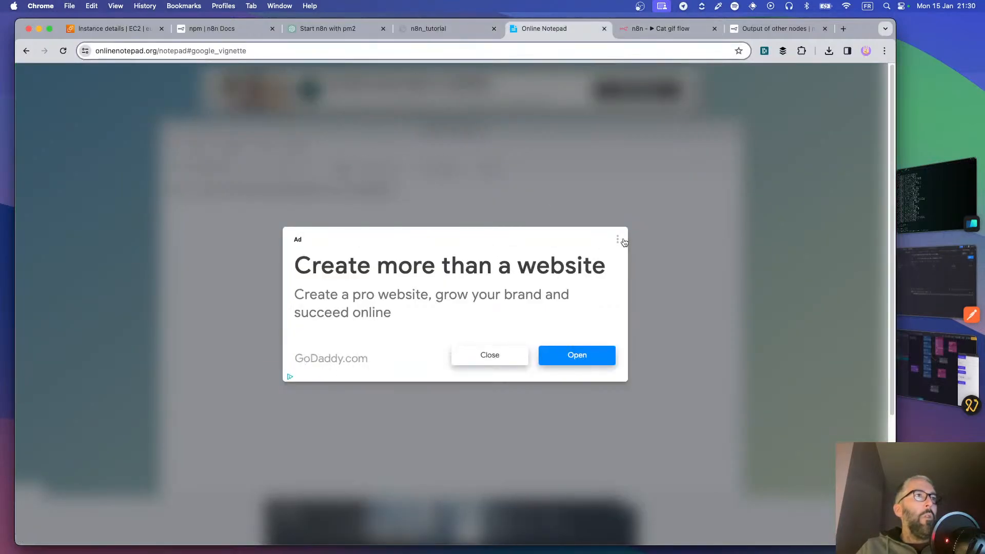
click(477, 355)
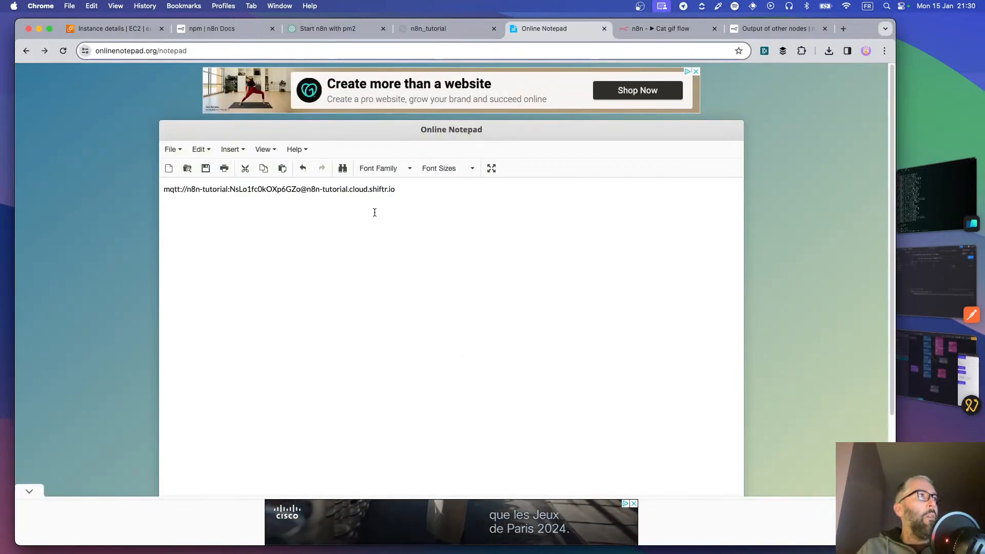
drag(227, 190, 189, 192)
key(super+c)
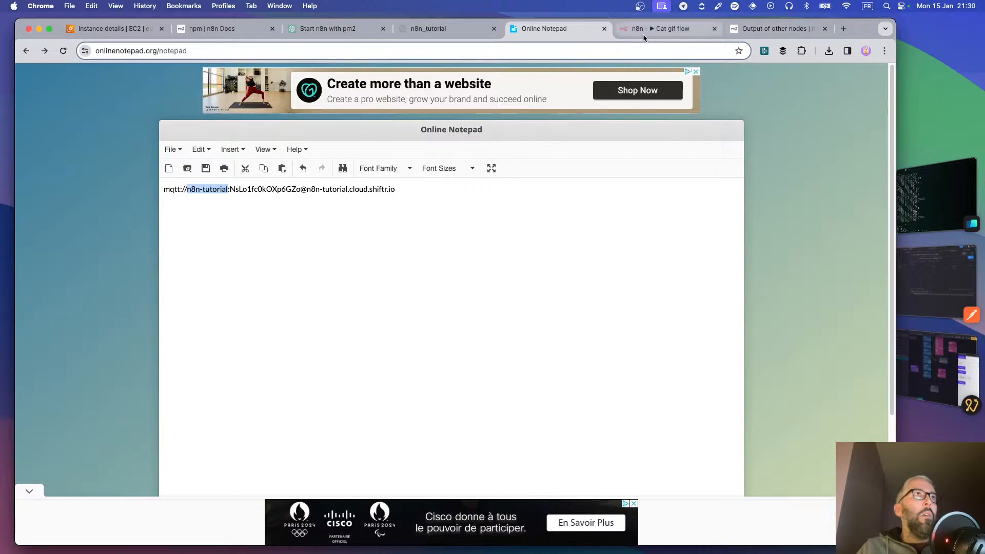
click(662, 28)
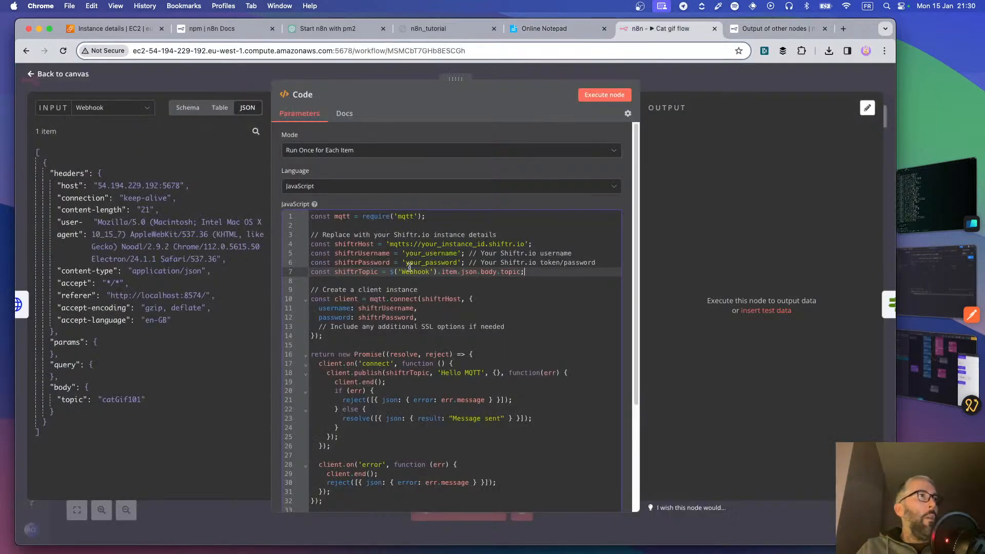
double_click(459, 255)
key(super+v)
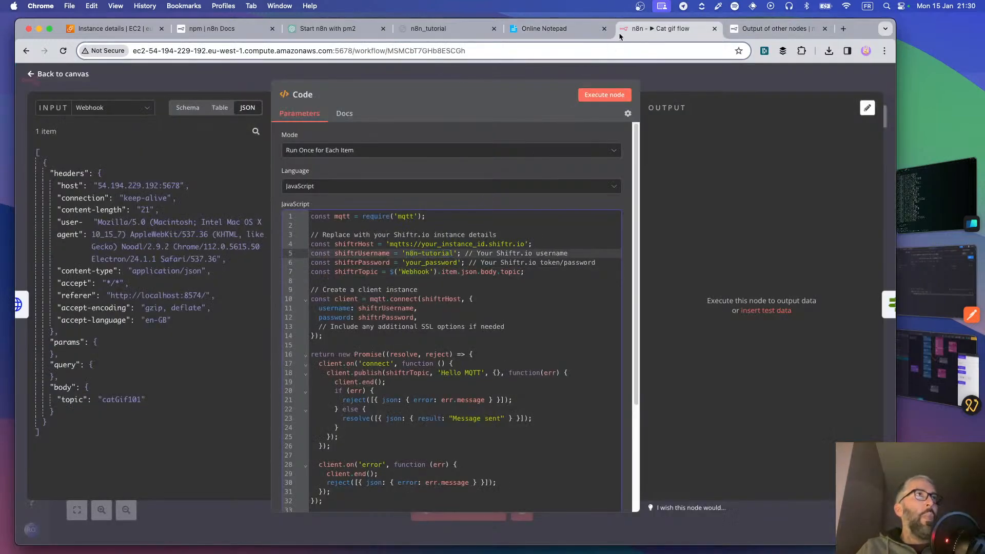
Paste the token secret from the notepad as the password on line 6.
click(559, 30)
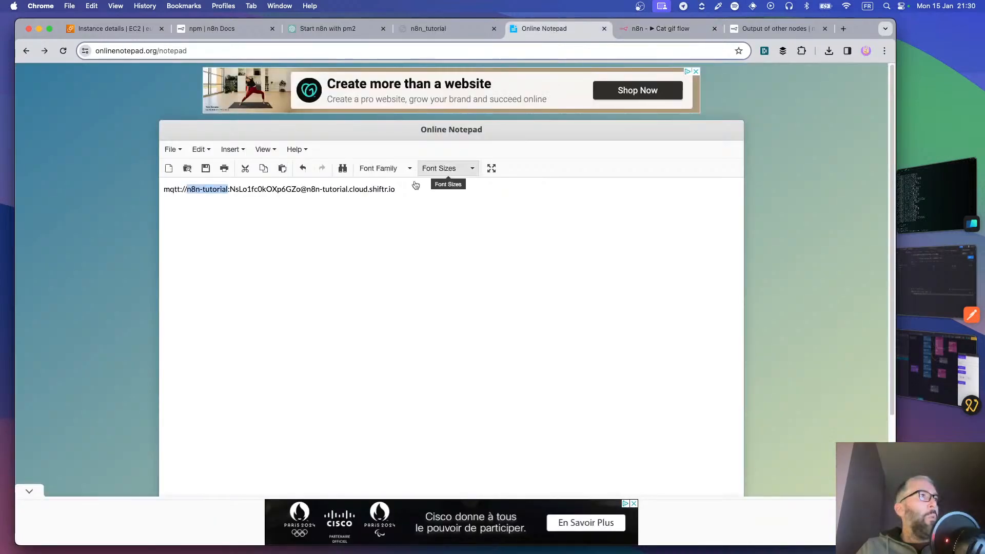
double_click(303, 189)
key(super+c)
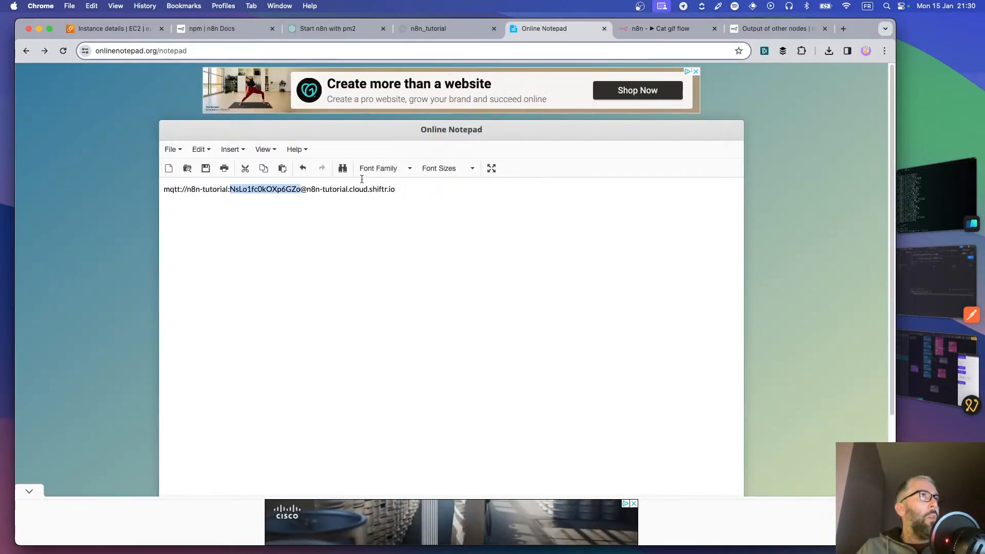
click(451, 29)
click(648, 29)
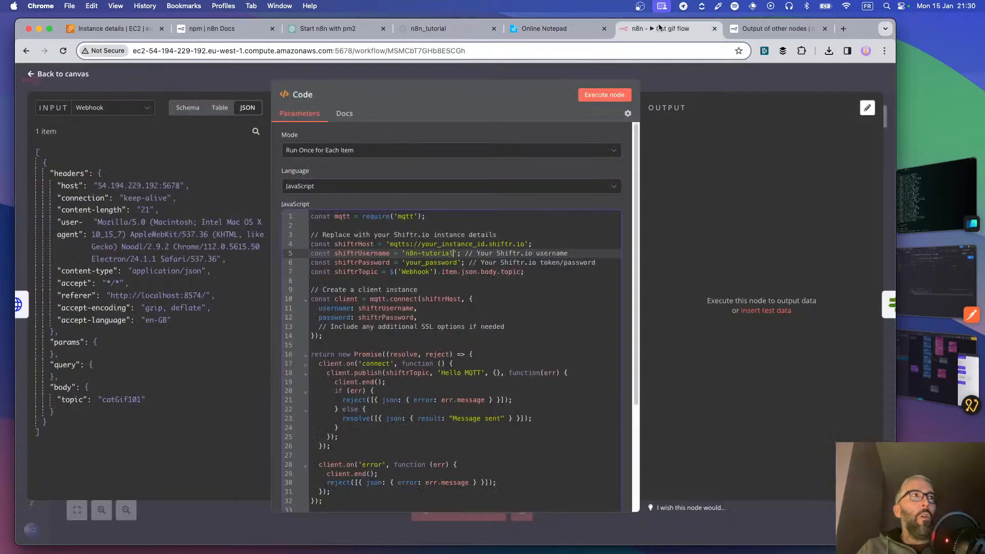
drag(457, 262, 407, 263)
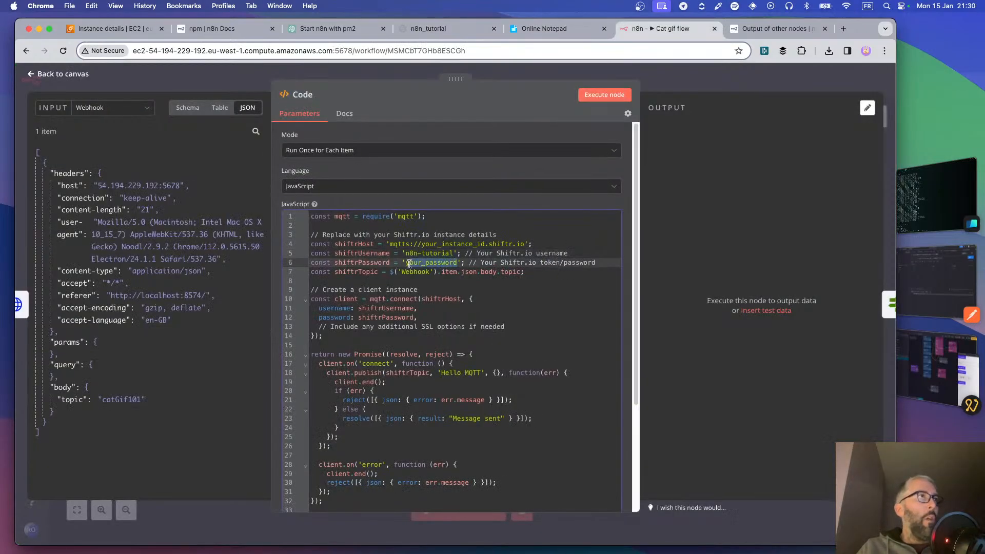
key(super+v)
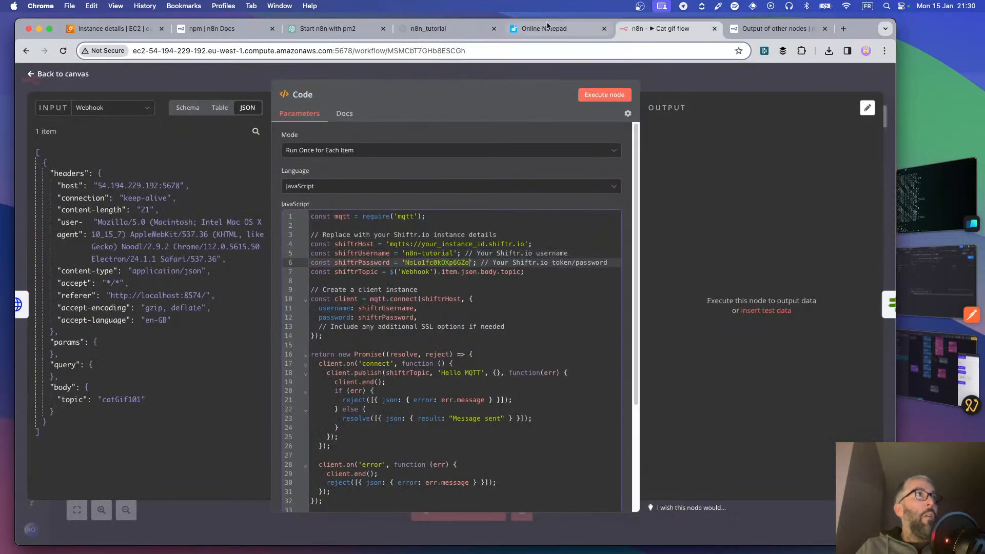
Paste the shiftr.io host onto line 4 and change its protocol from mqtts to mqtt.
click(437, 33)
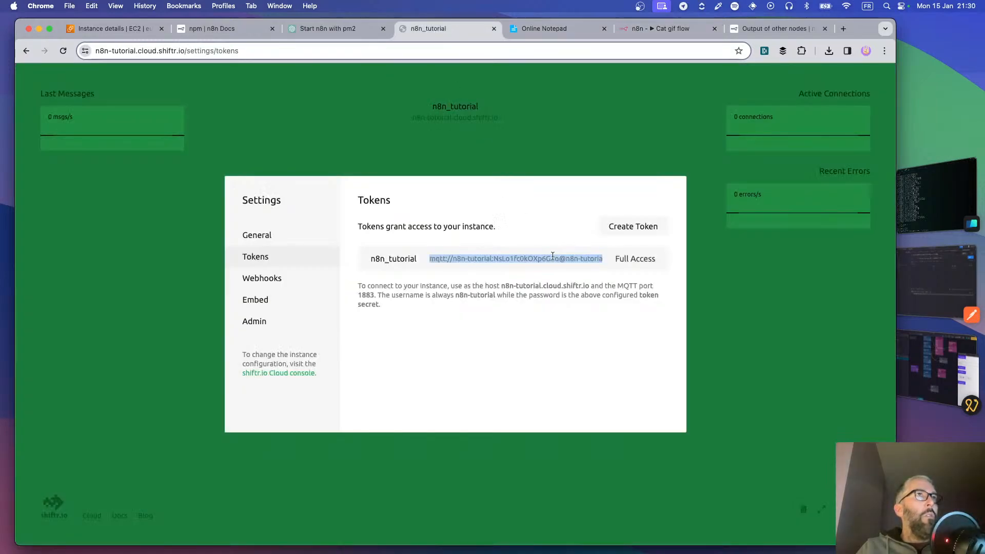
click(771, 32)
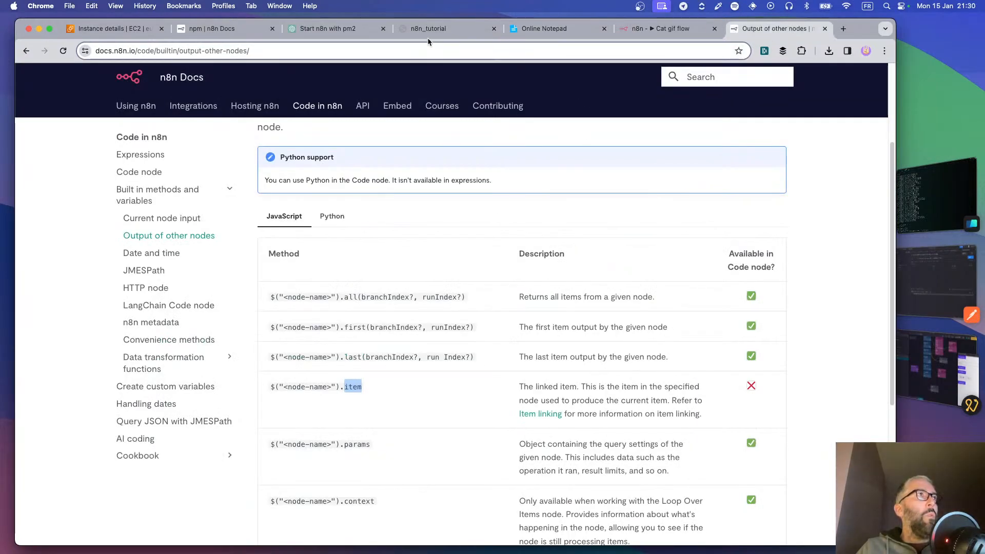
click(544, 29)
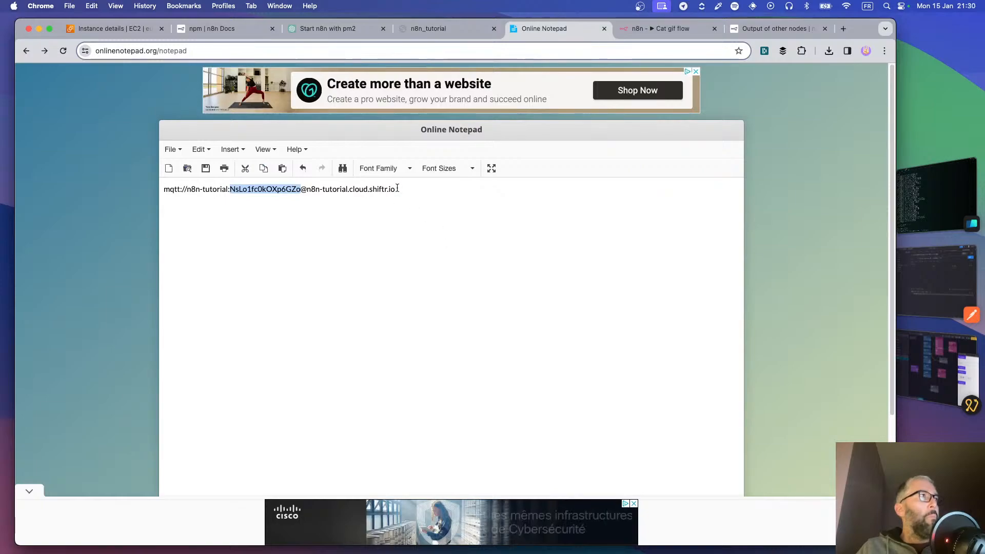
drag(396, 189, 306, 190)
key(super+c)
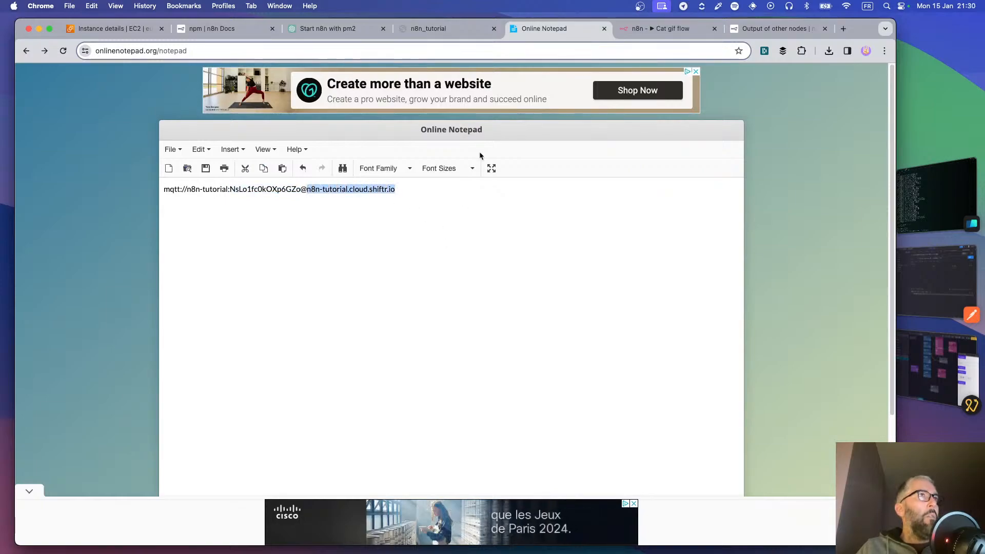
click(667, 29)
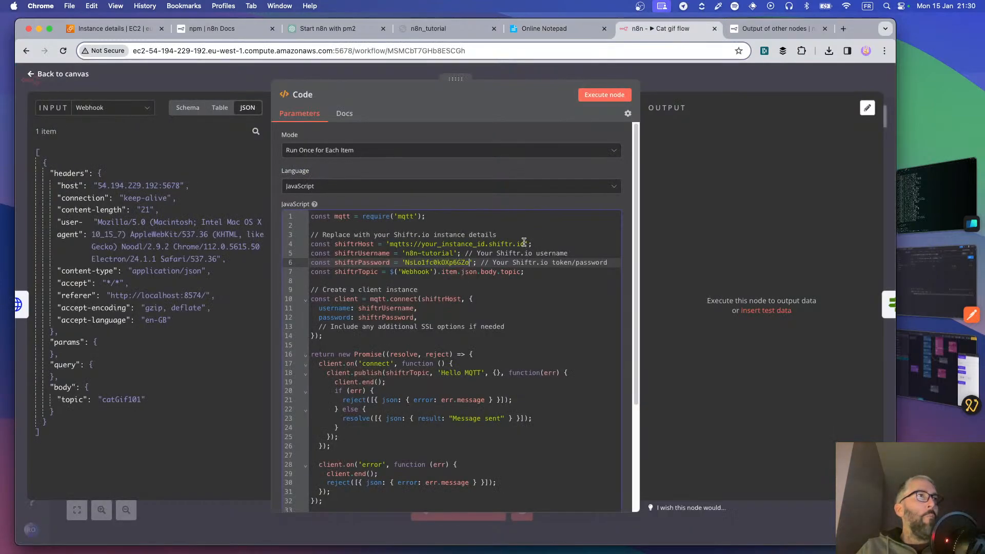
drag(524, 244, 390, 244)
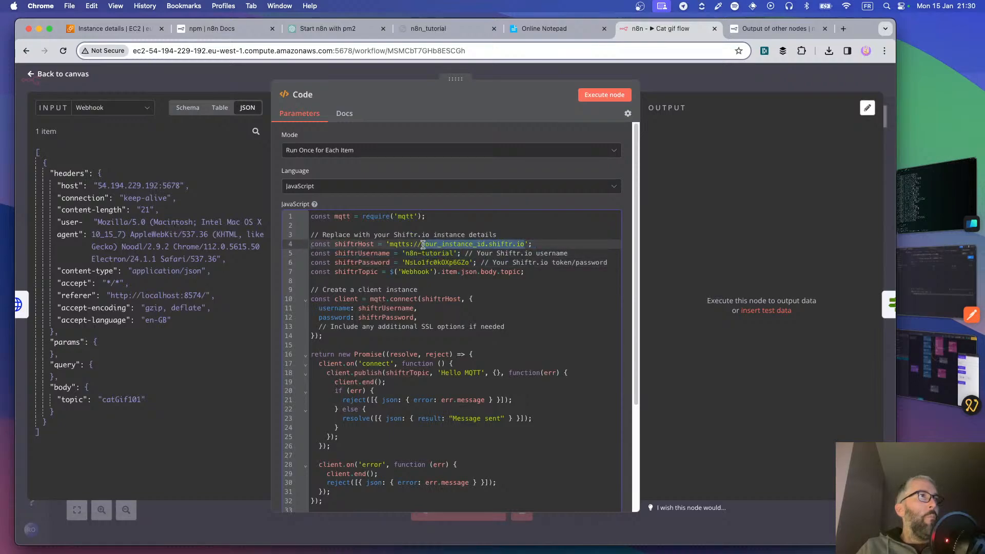
key(super+v)
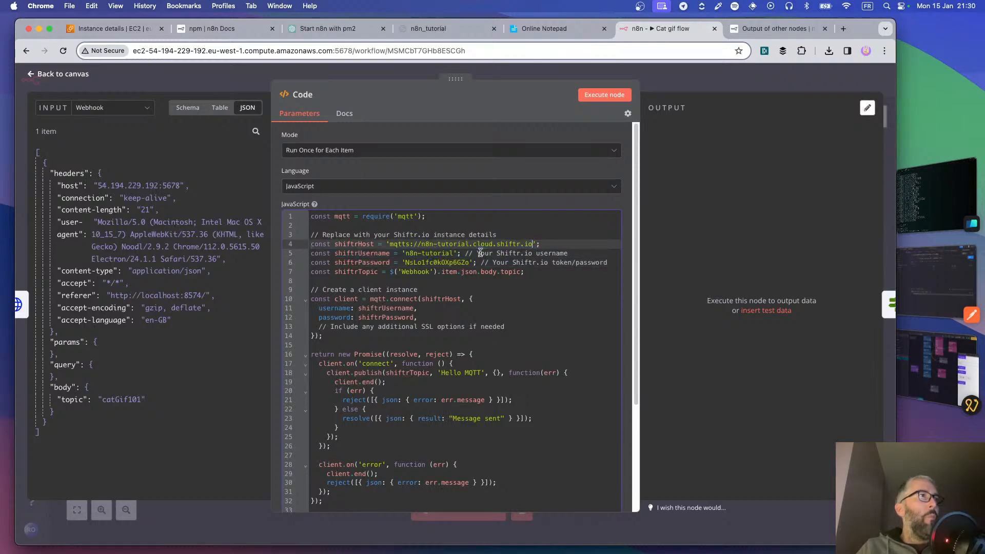
click(409, 244)
key(BackSpace)
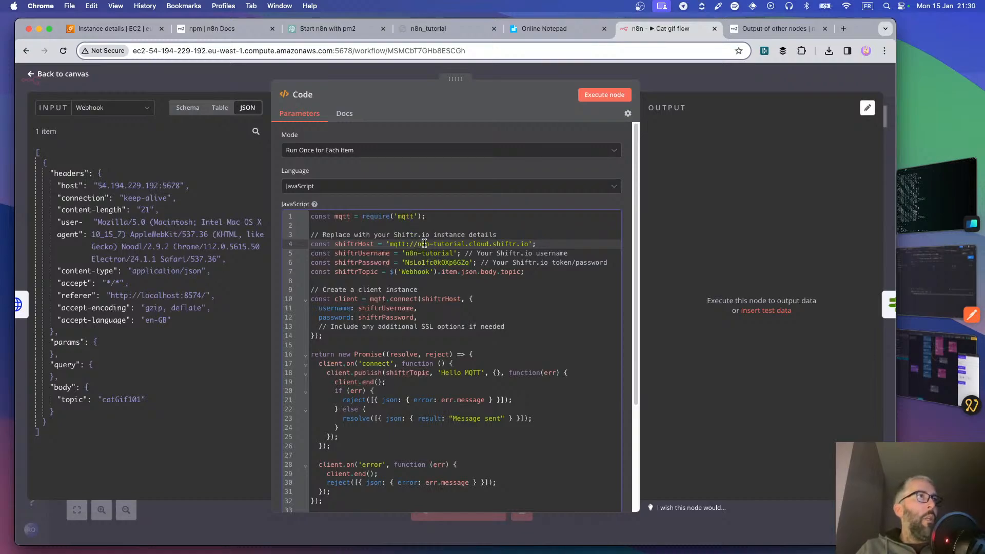
Start a new line 8 as const message = $('HTTP Request').
scroll(391, 272, down, 1)
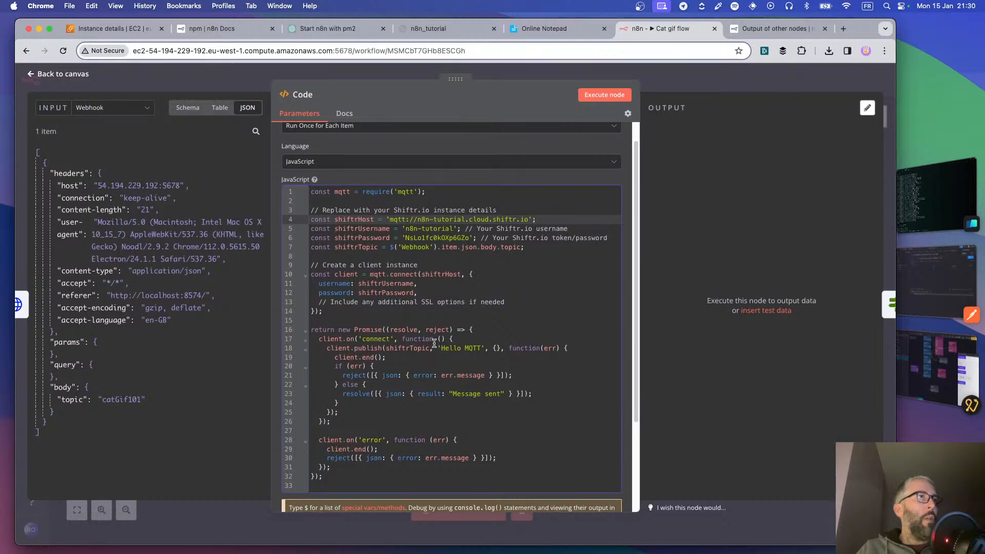
scroll(436, 342, down, 1)
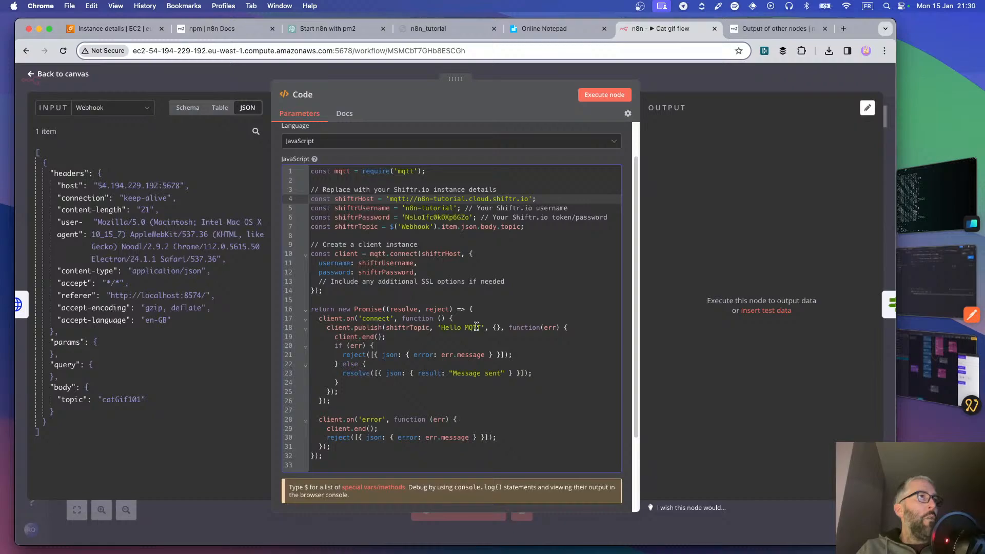
click(524, 227)
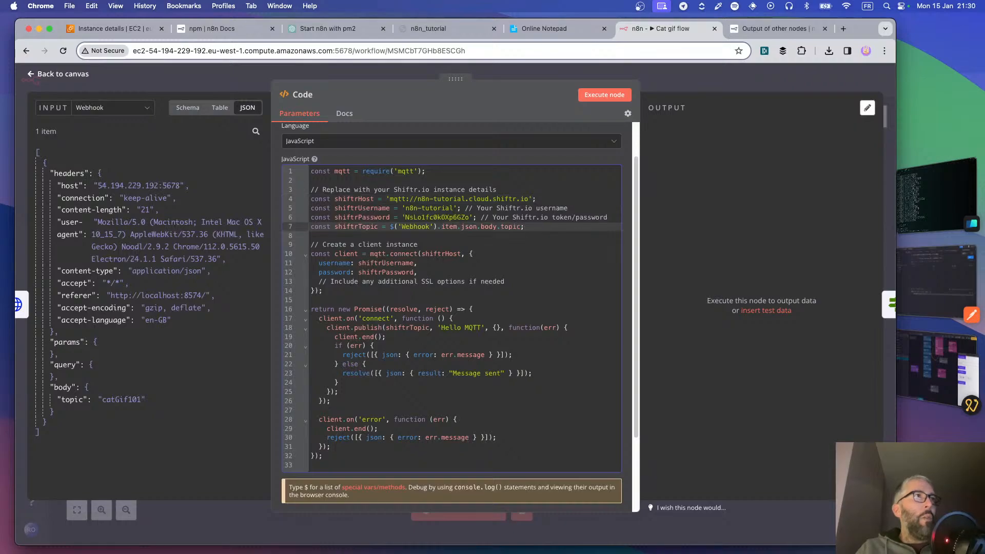
key(Return)
text(const me)
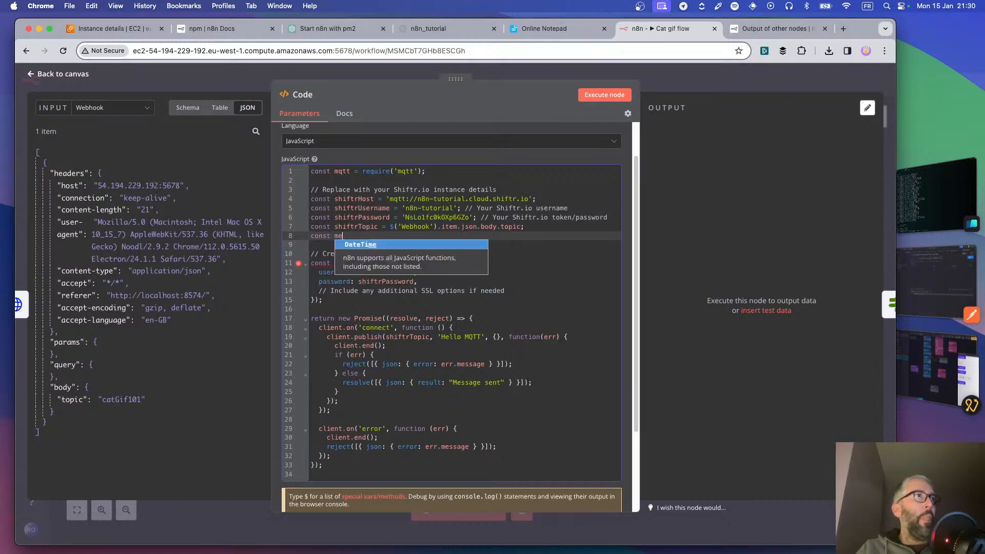
text(ssage =)
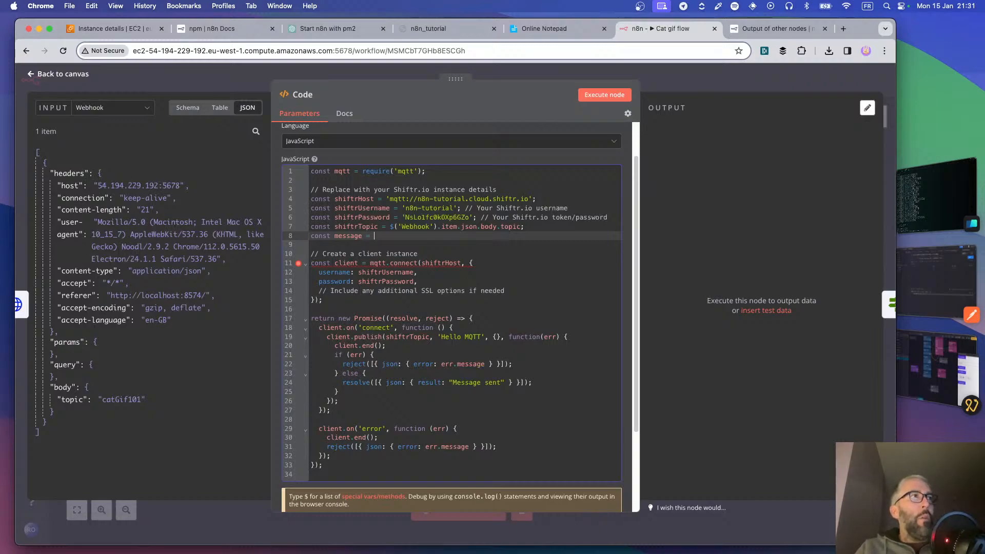
text($)
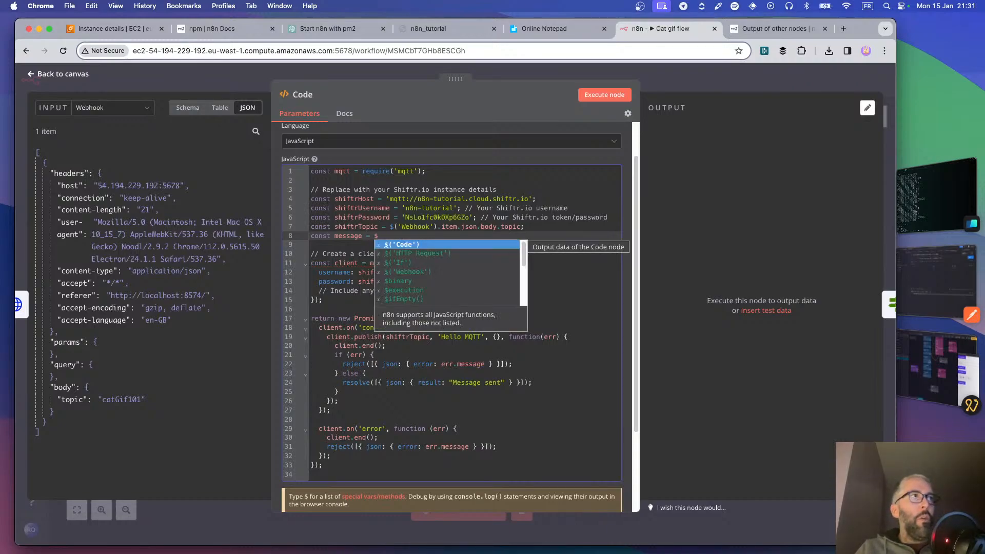
text(()
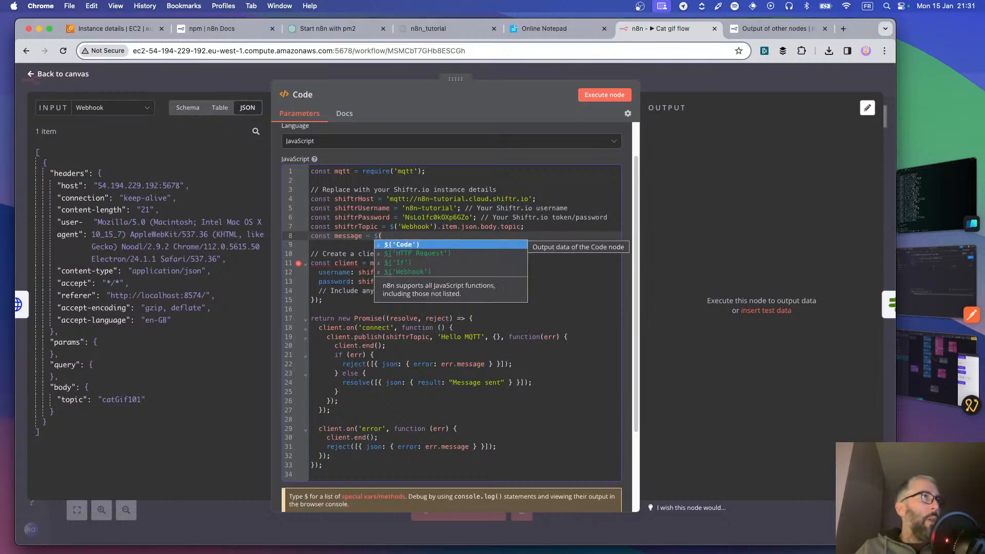
key(Down)
key(Down)
key(Down)
key(Up)
key(Up)
key(Up)
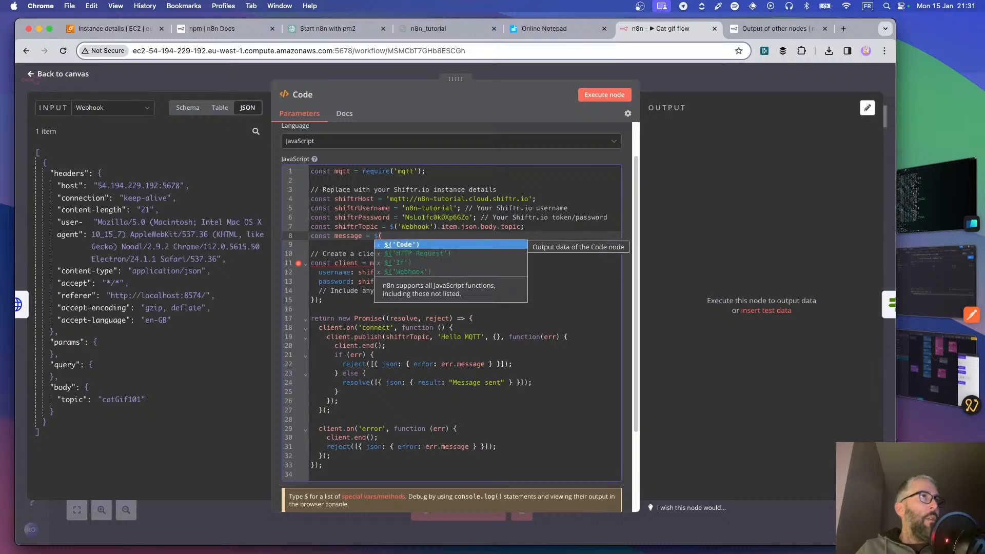
key(Down)
key(Down)
key(Down)
key(Up)
key(Up)
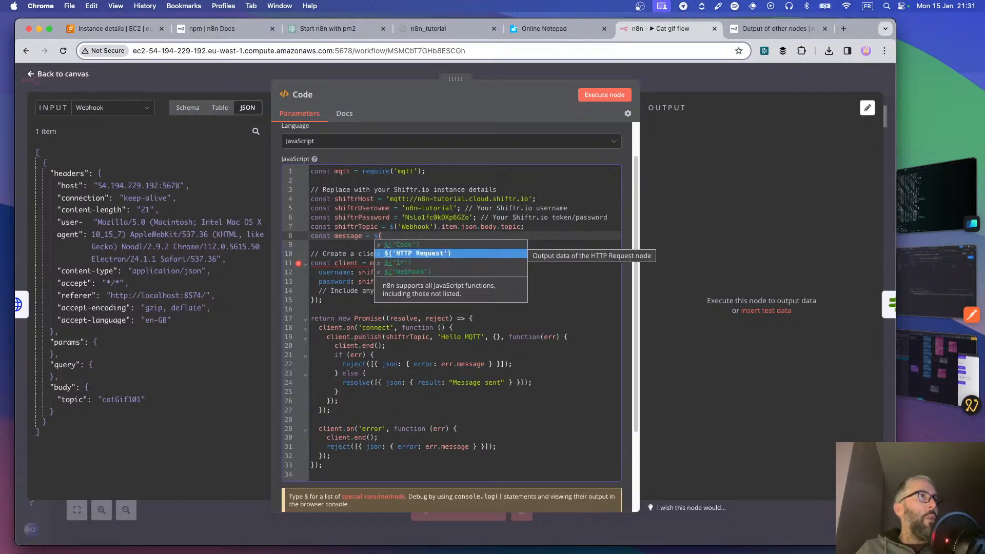
key(Return)
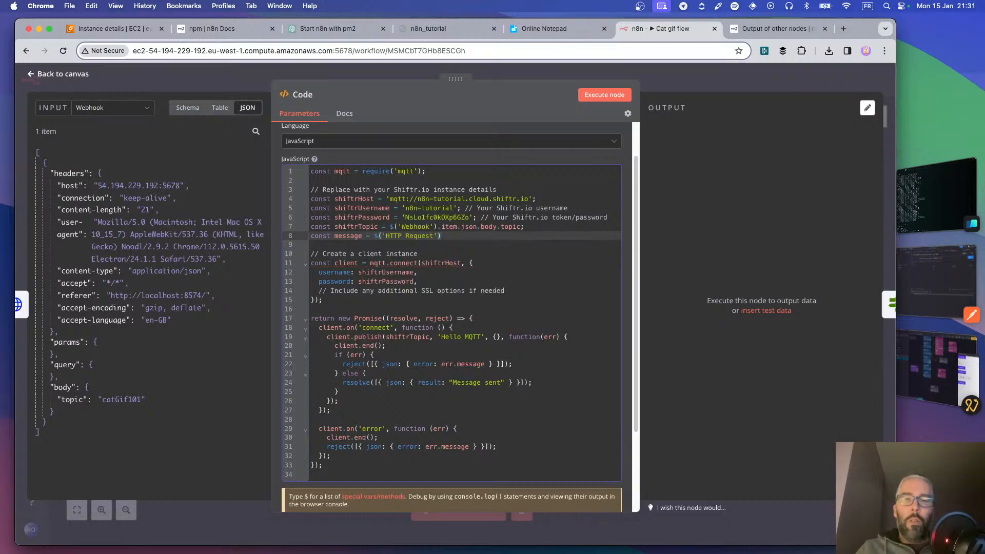
Complete the message line with .item.json.url to take the gif URL.
text(.item.)
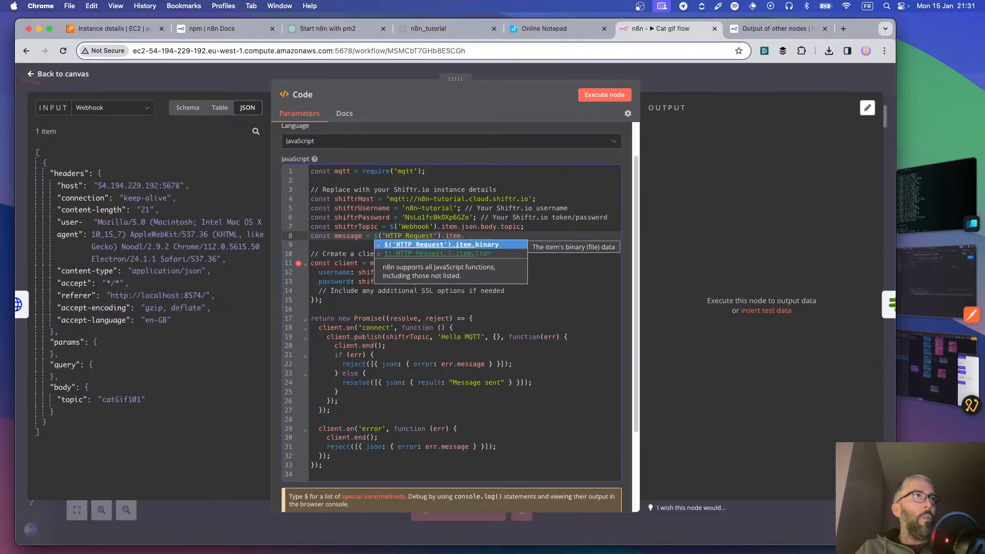
key(Down)
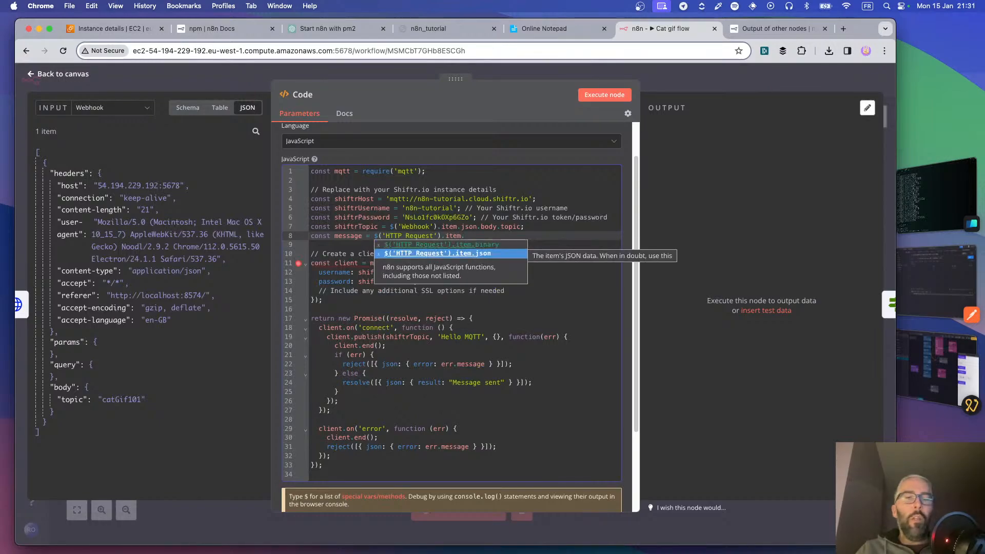
text(json.)
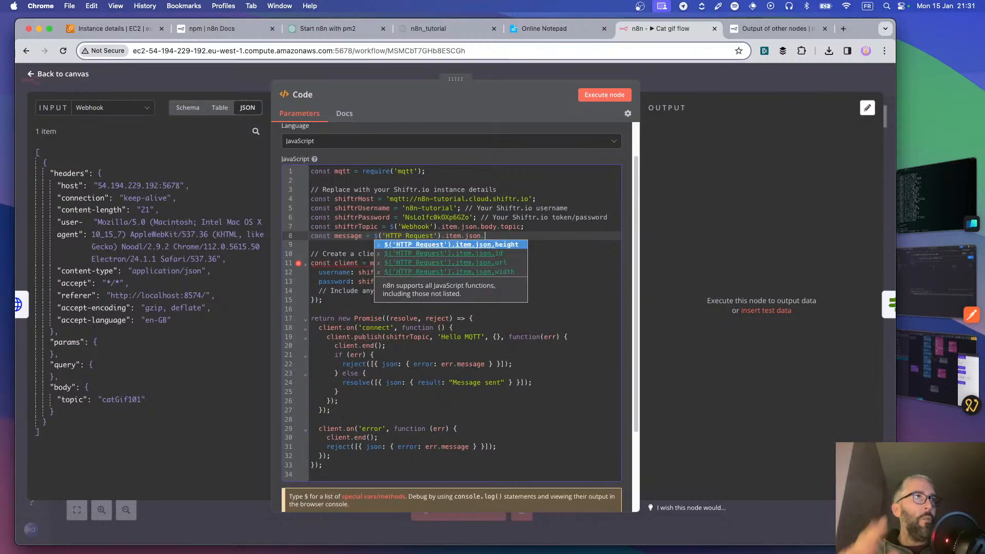
key(Down)
key(Down)
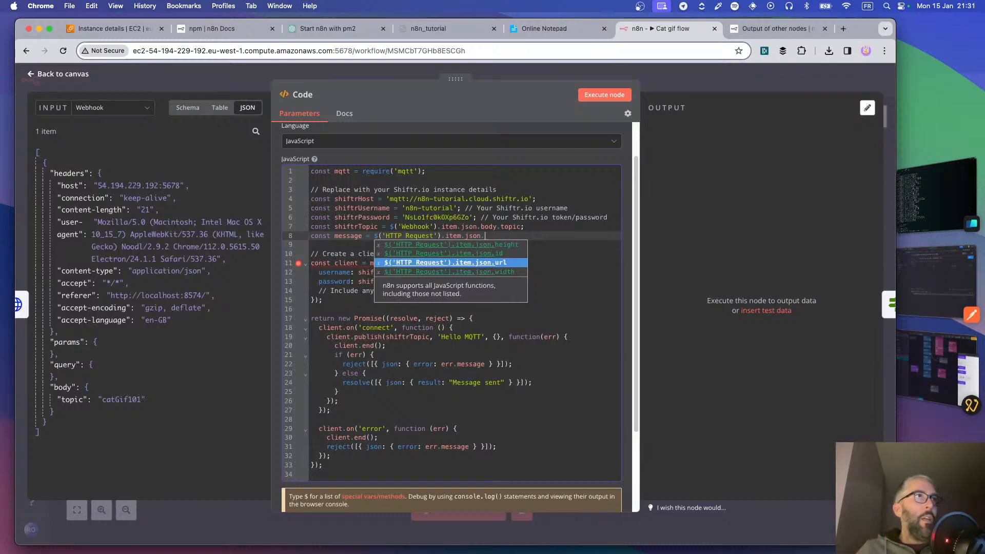
key(Return)
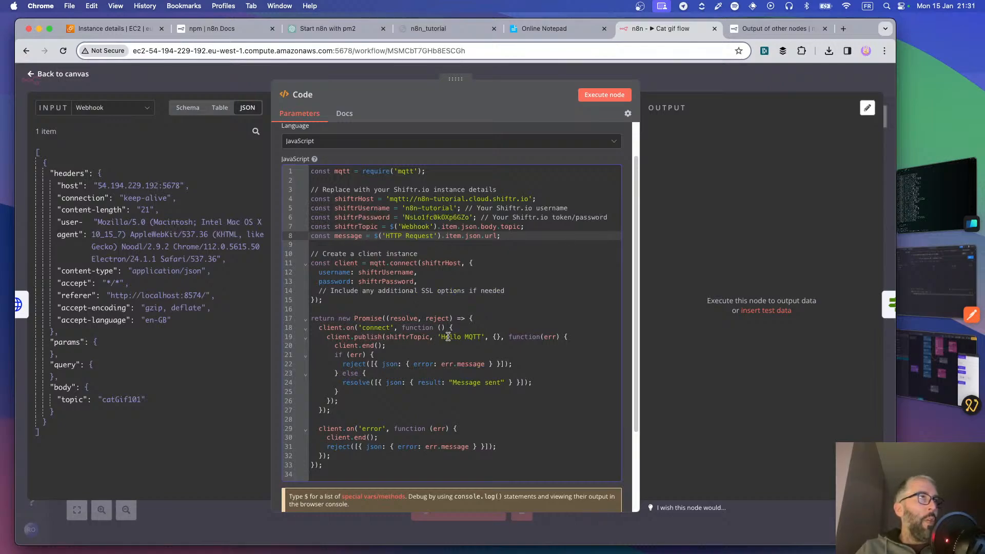
Replace 'Hello MQTT' with message in publish, then run the node, which fails with Cannot find module 'mqtt'.
drag(487, 337, 437, 337)
text(mes)
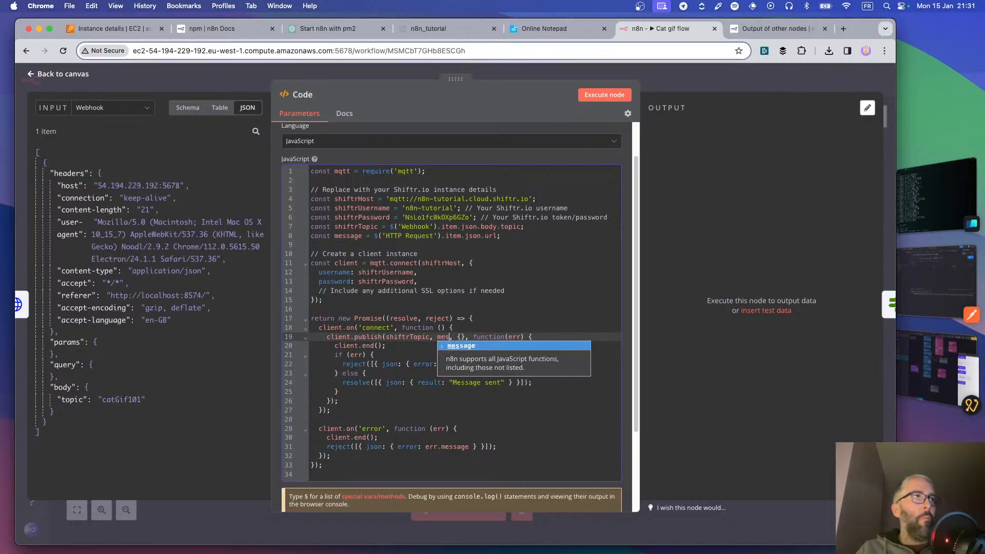
key(Return)
key(Up)
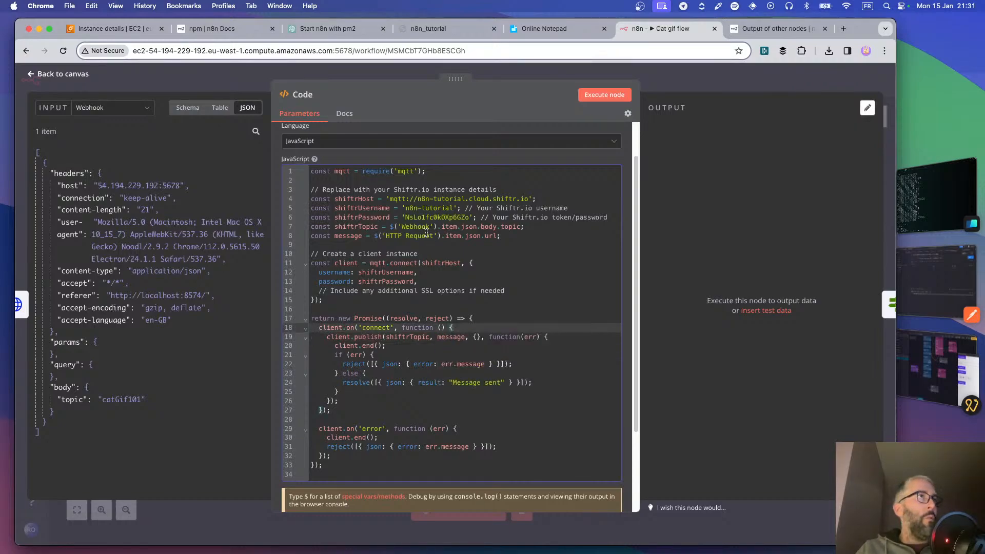
click(606, 95)
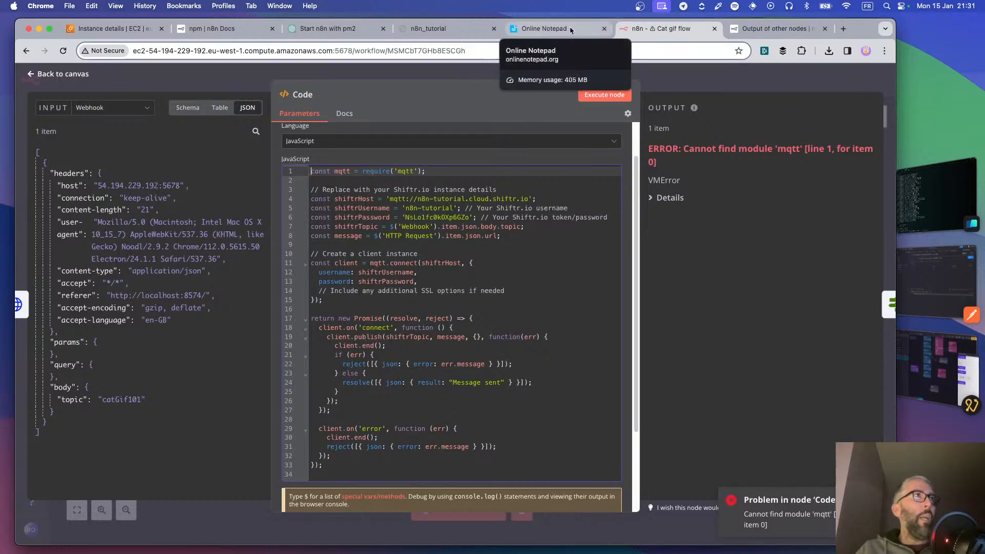
triple_click(696, 148)
key(super+c)
Tell ChatGPT mqtt is installed globally but n8n gives the pasted error, asking whether to install it in n8n's directory.
click(337, 31)
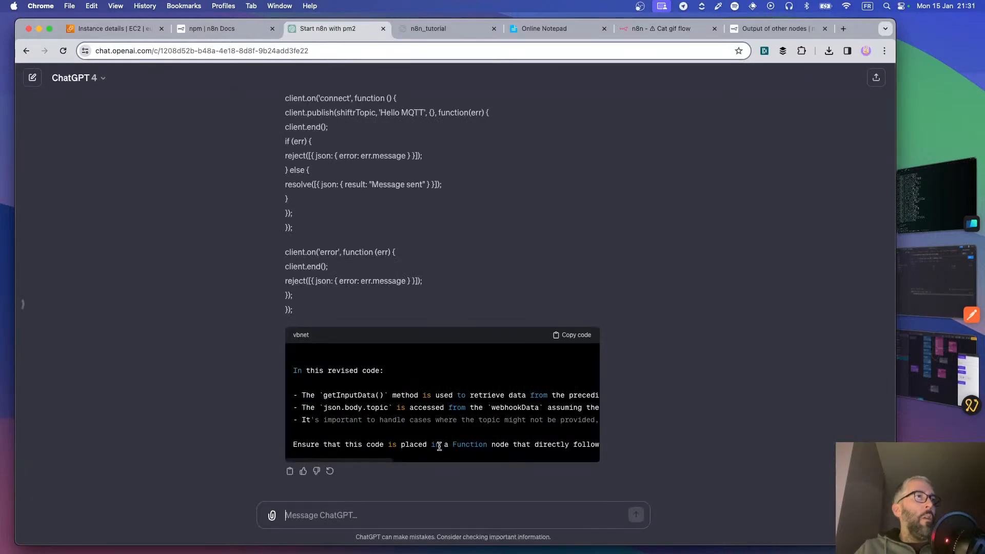
text(I ins)
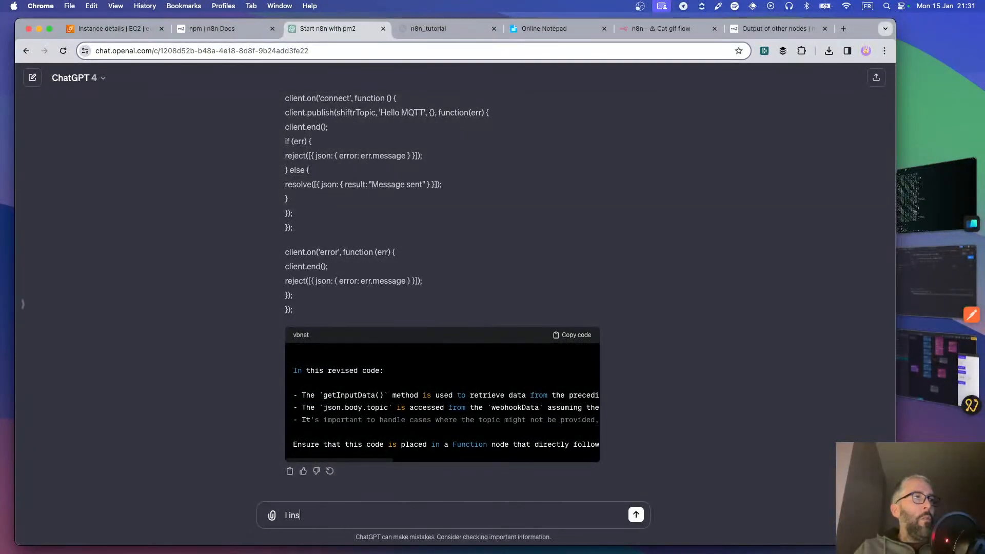
text(talled mqtt glo)
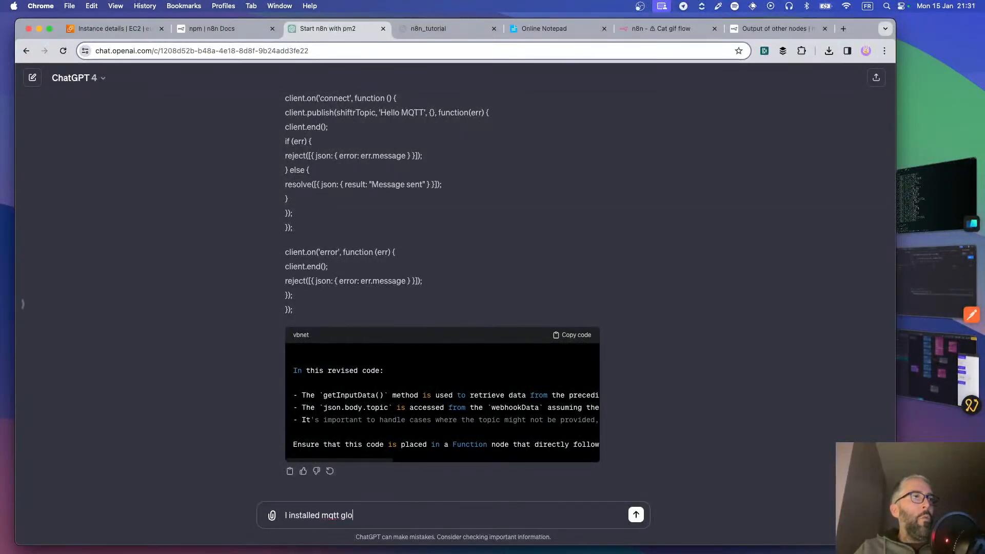
text(bally in my l)
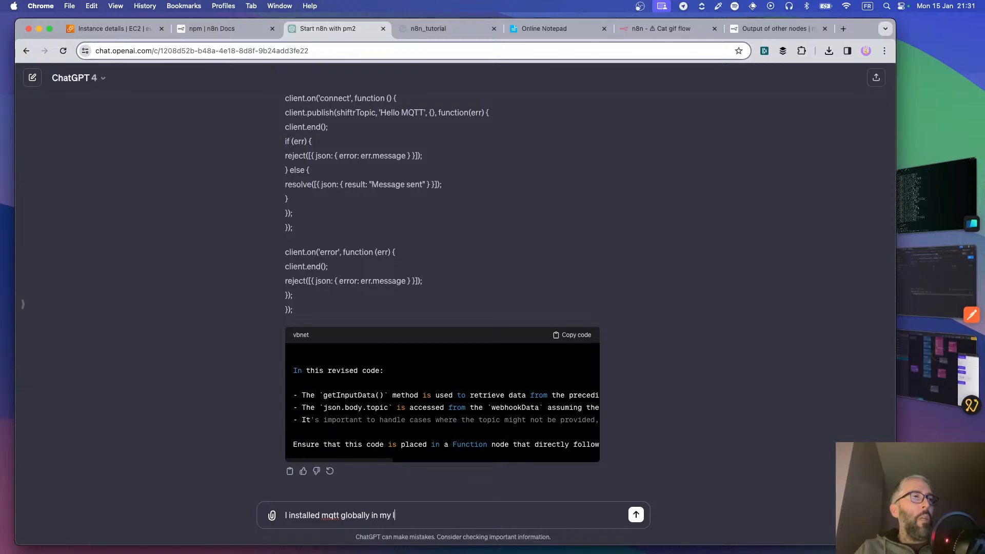
text(inux server but n)
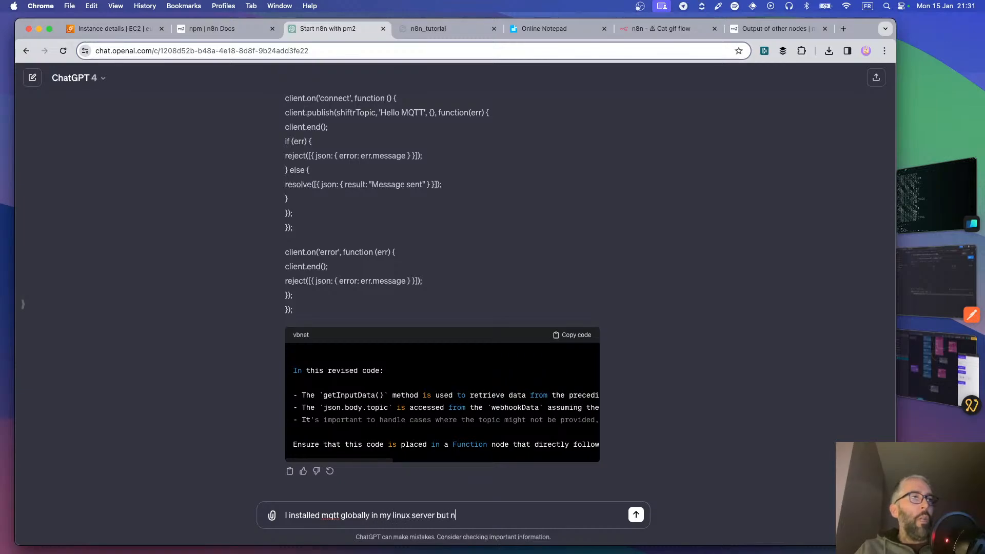
text(8n gives)
key(shift+Return)
key(shift+Return)
key(super+v)
key(shift+Return)
key(shift+Return)
key(shift+Return)
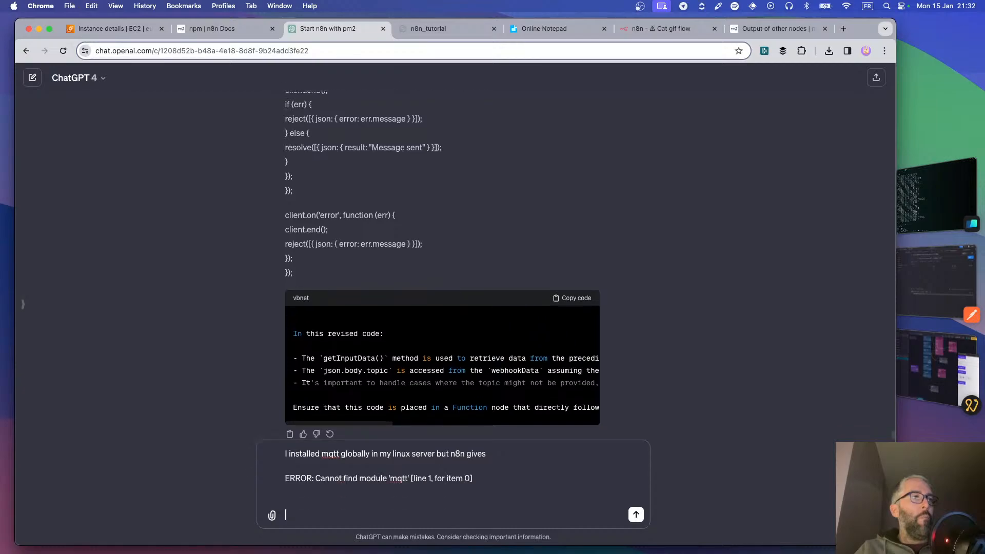
text(maybe I nee d)
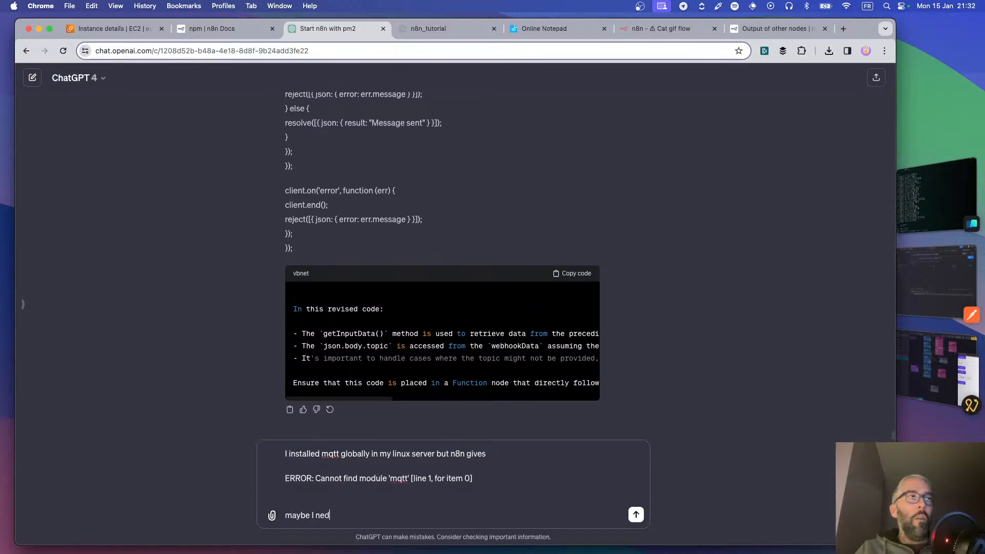
key(BackSpace)
text(ed)
key(BackSpace)
key(BackSpace)
text(d mo)
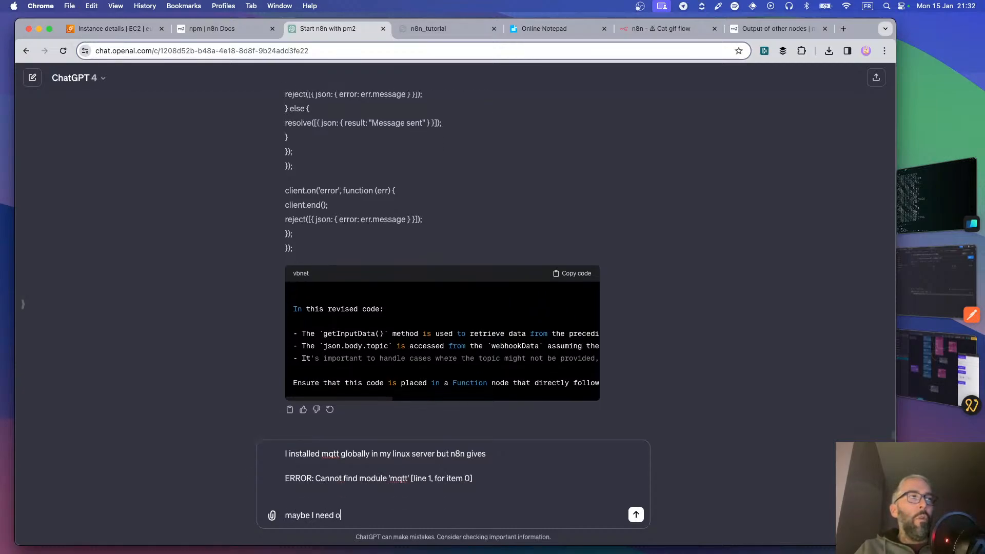
key(BackSpace)
text(to install it locally to n)
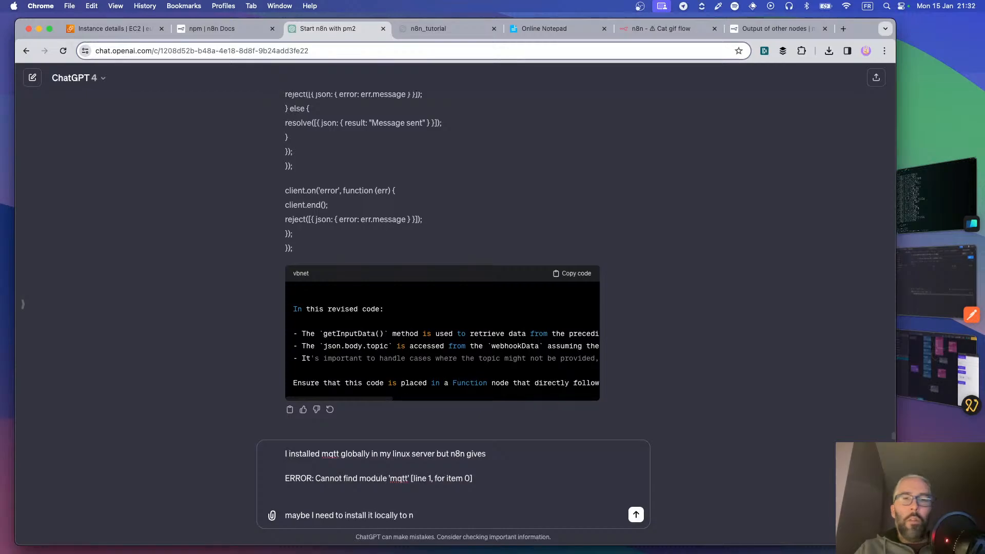
text(8n's directory?)
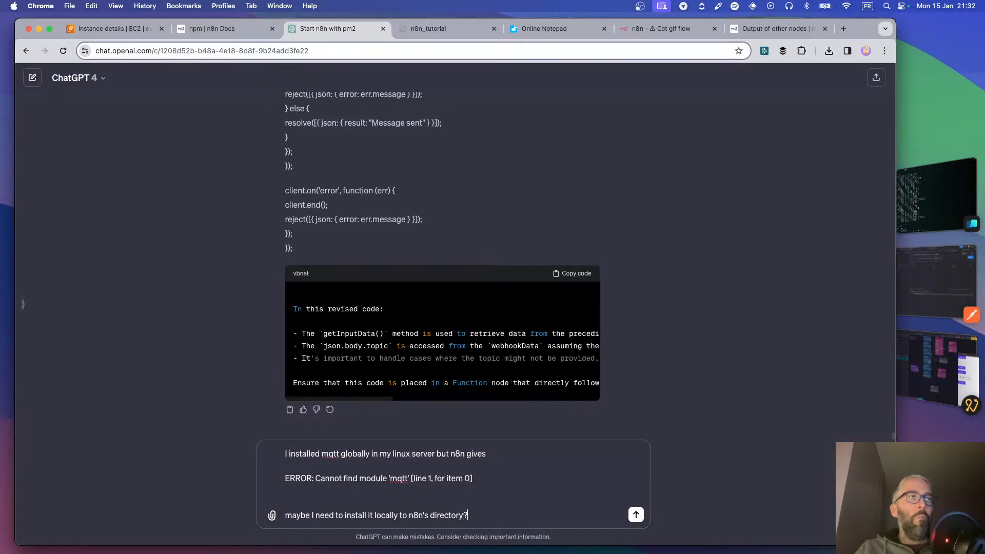
key(Return)
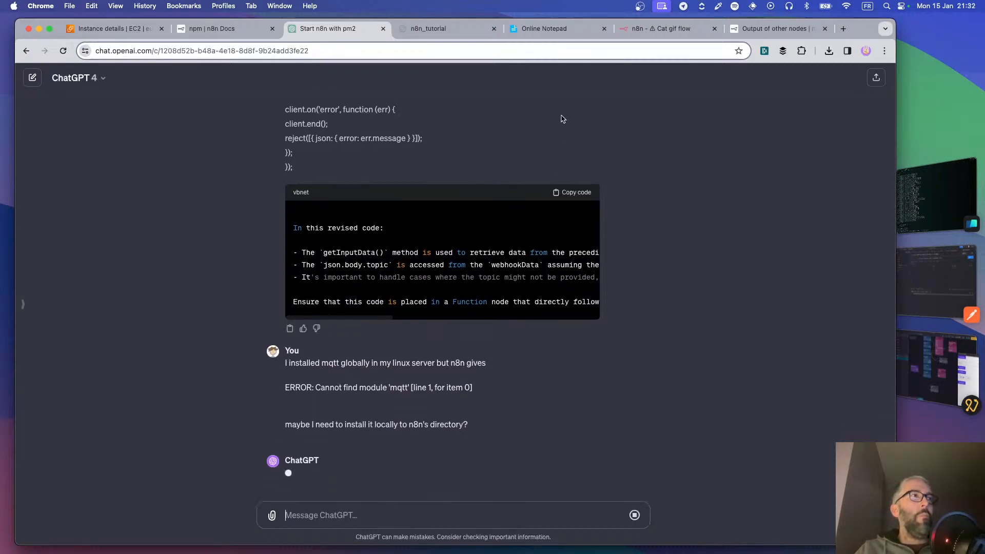
click(955, 198)
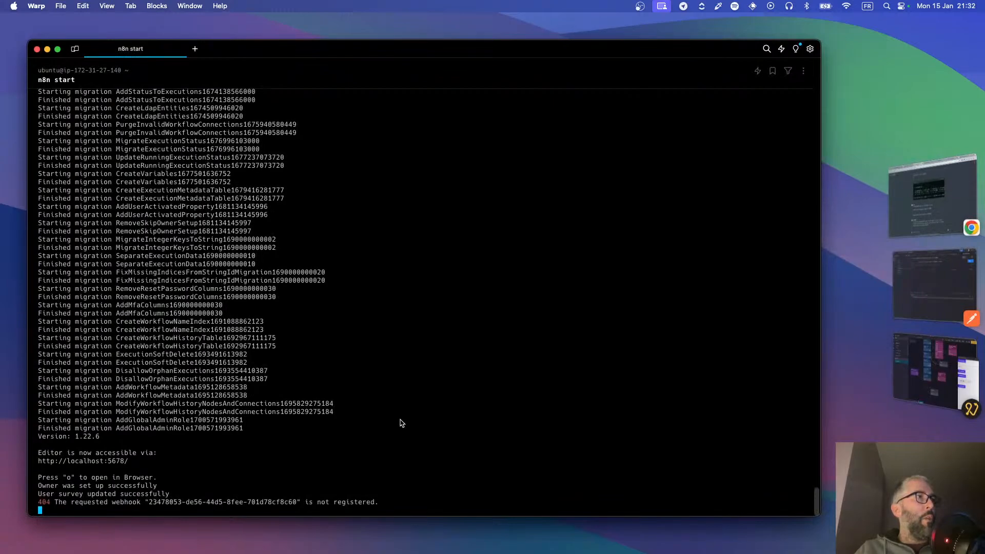
Stop n8n and restart it as a pm2-managed process with sudo pm2 start n8n.
key(ctrl+c)
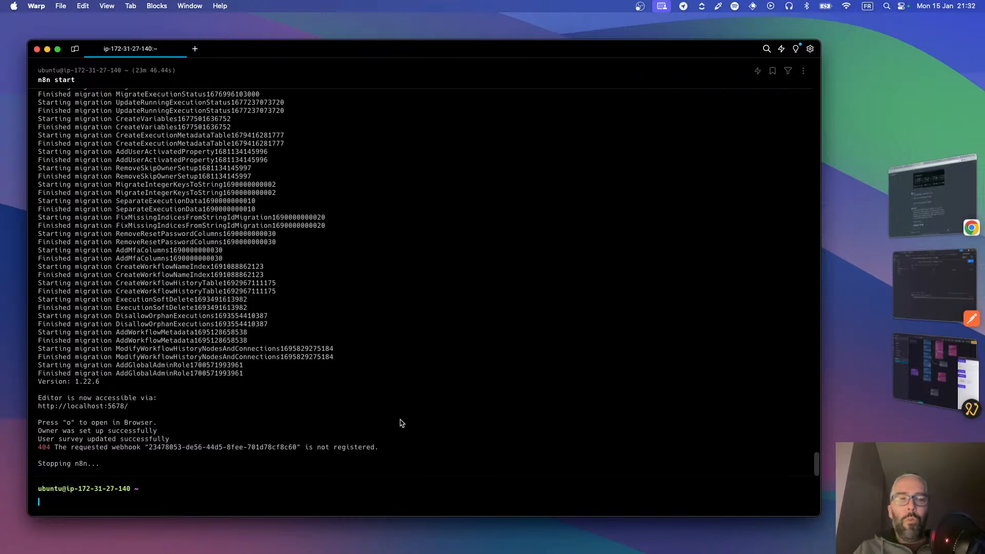
text(sudo pm2)
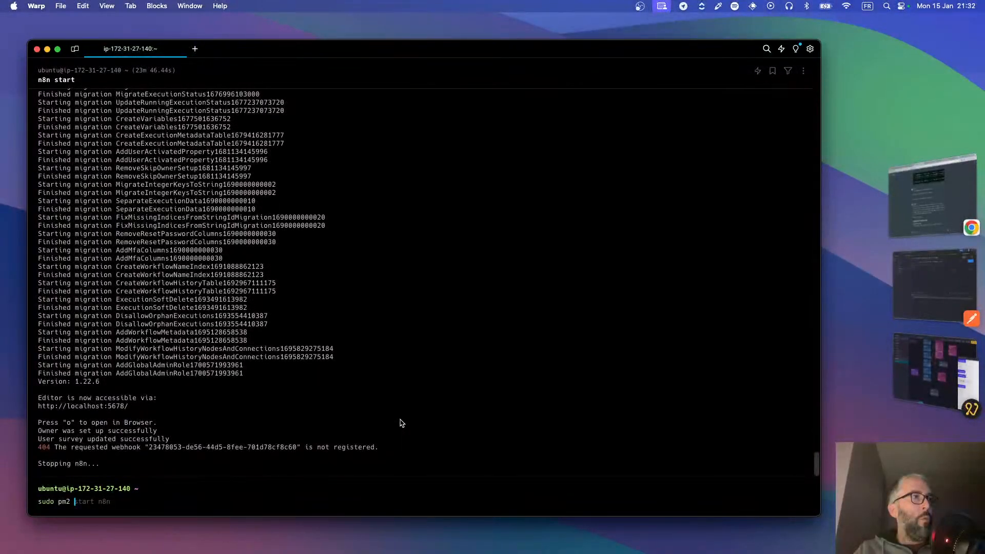
key(Return)
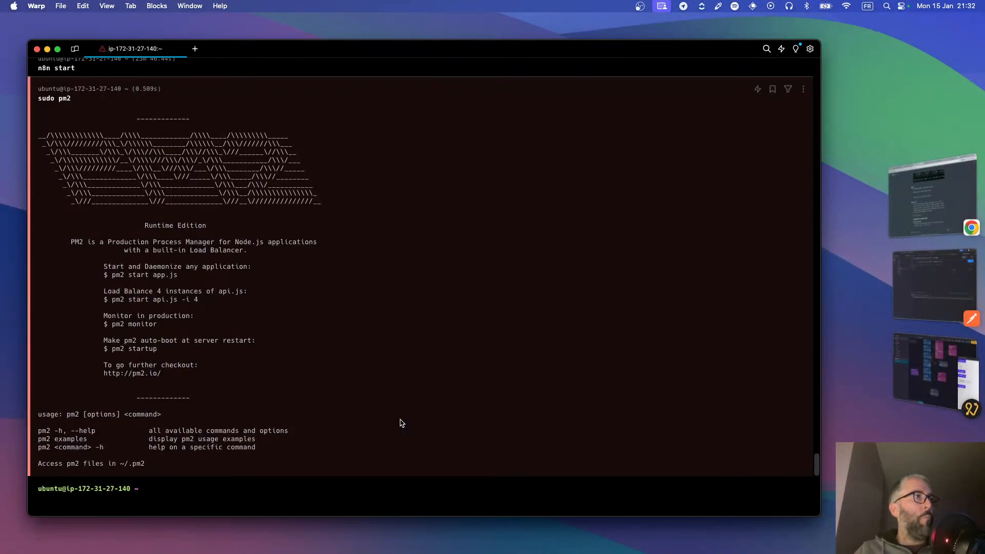
text(sudo pm2 start )
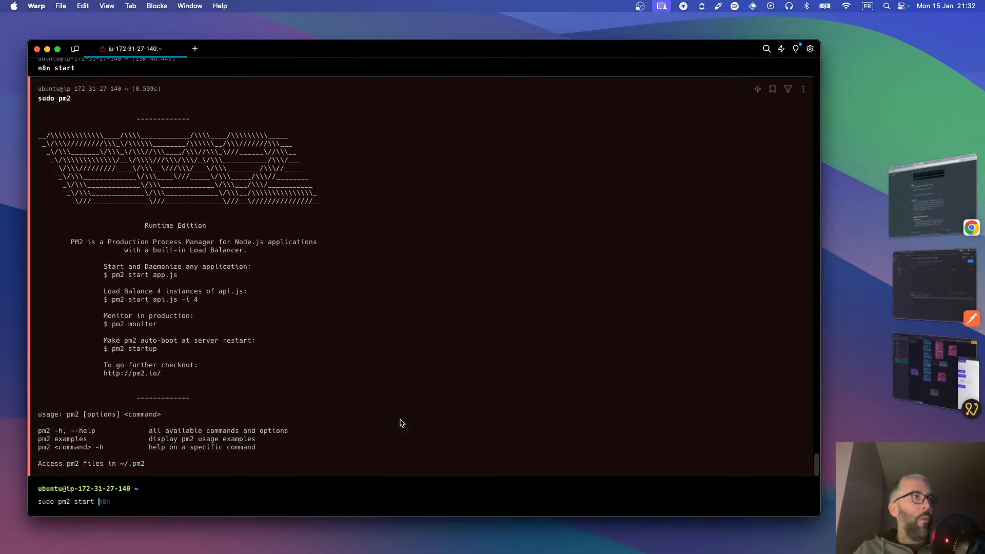
text(n8n)
key(Return)
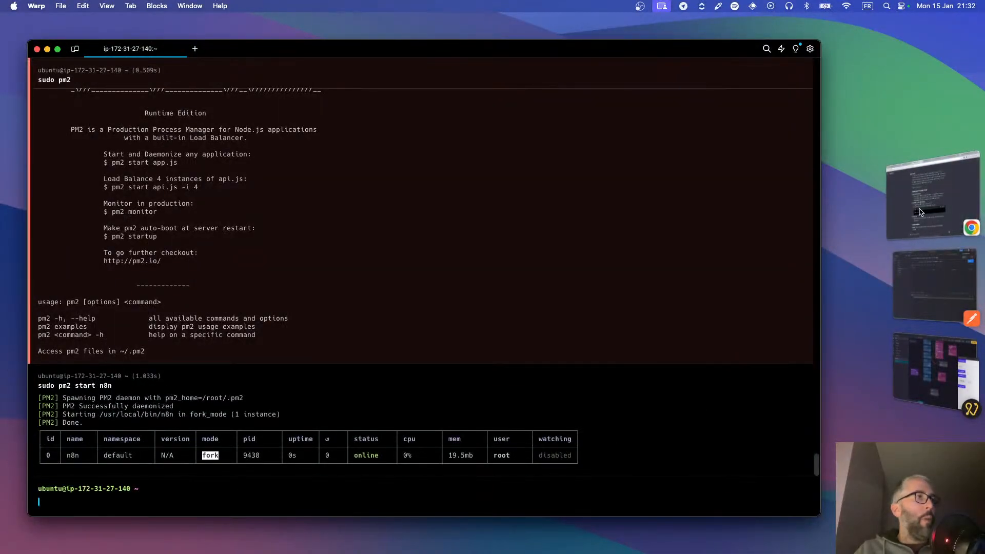
Check ChatGPT's advice, then list files and try cd /.n8n, which doesn't exist.
key(super+Tab)
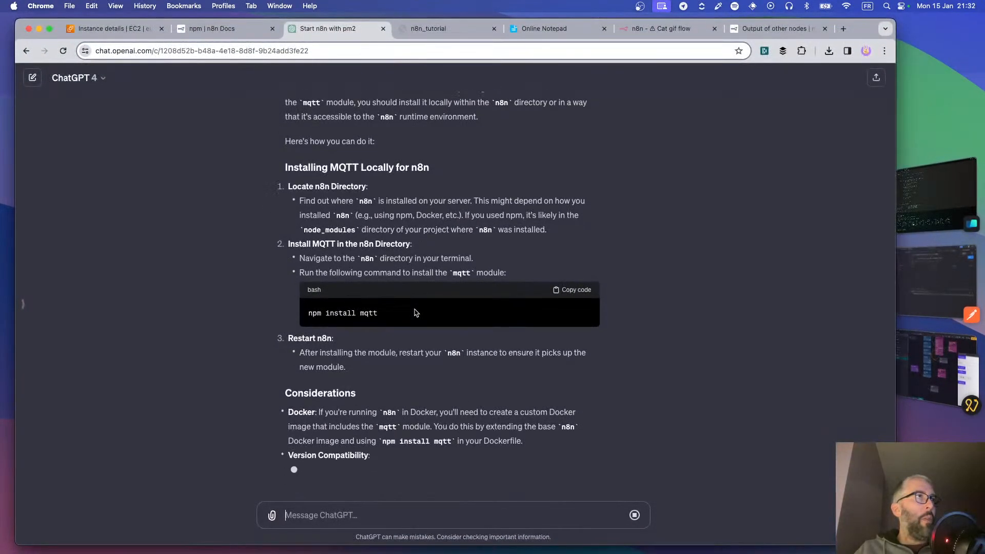
scroll(412, 343, up, 3)
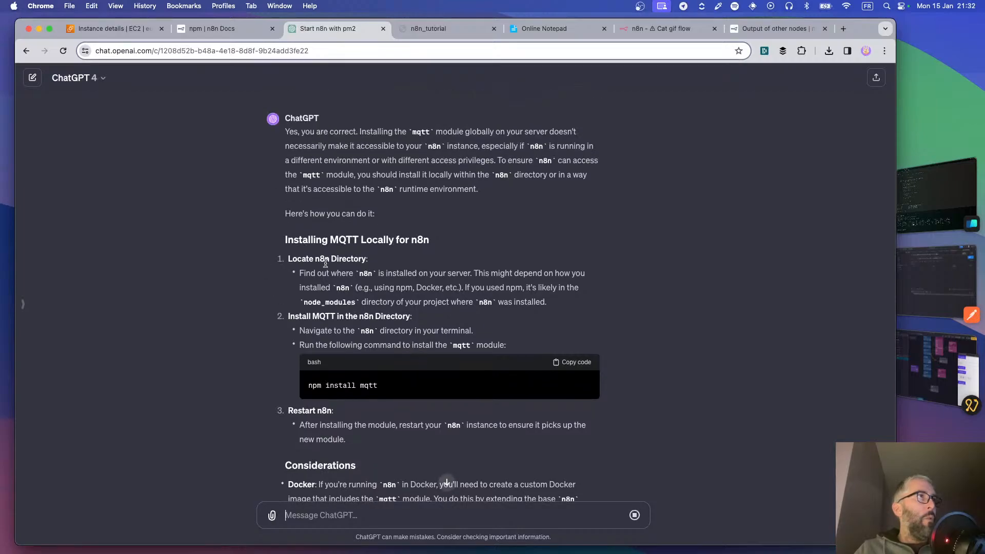
scroll(359, 259, down, 1)
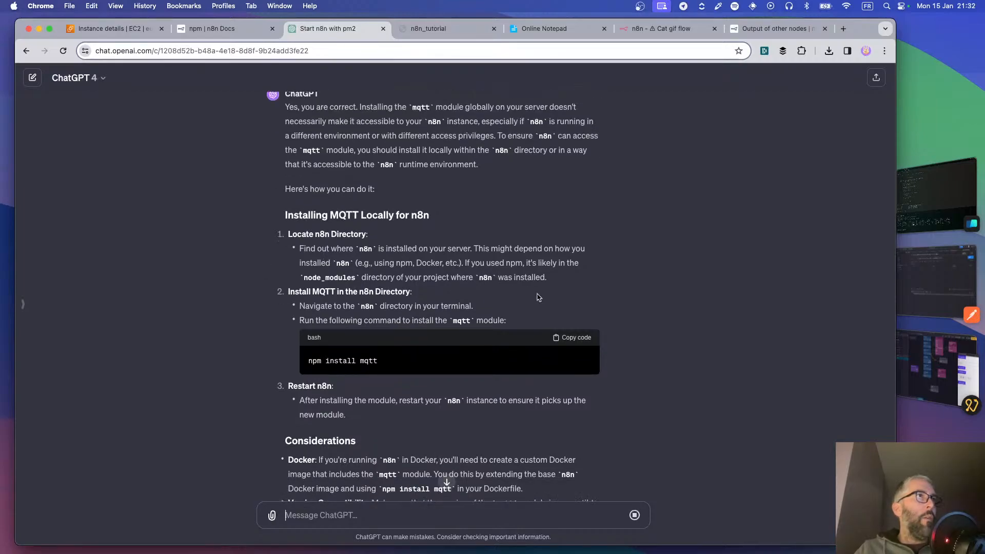
key(super+Tab)
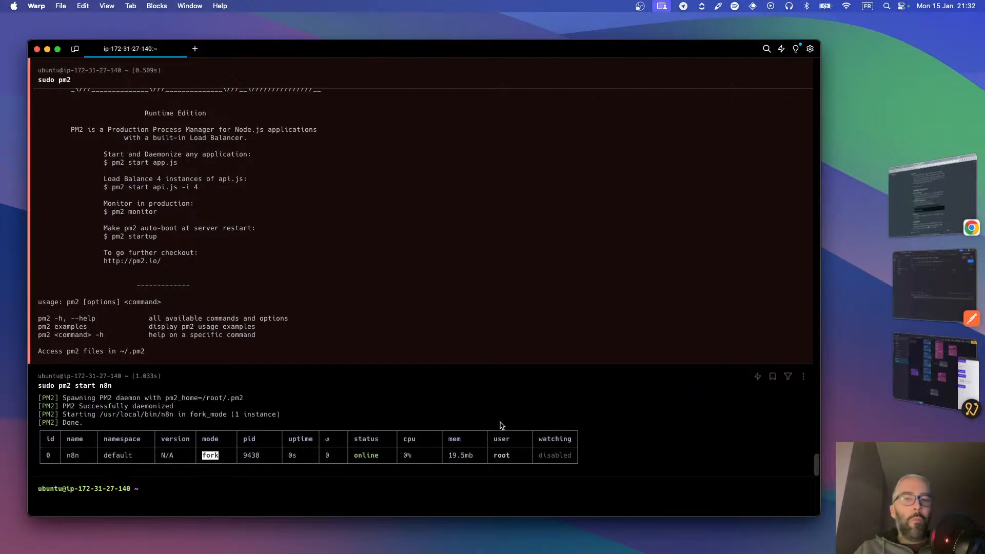
text(ls)
key(Return)
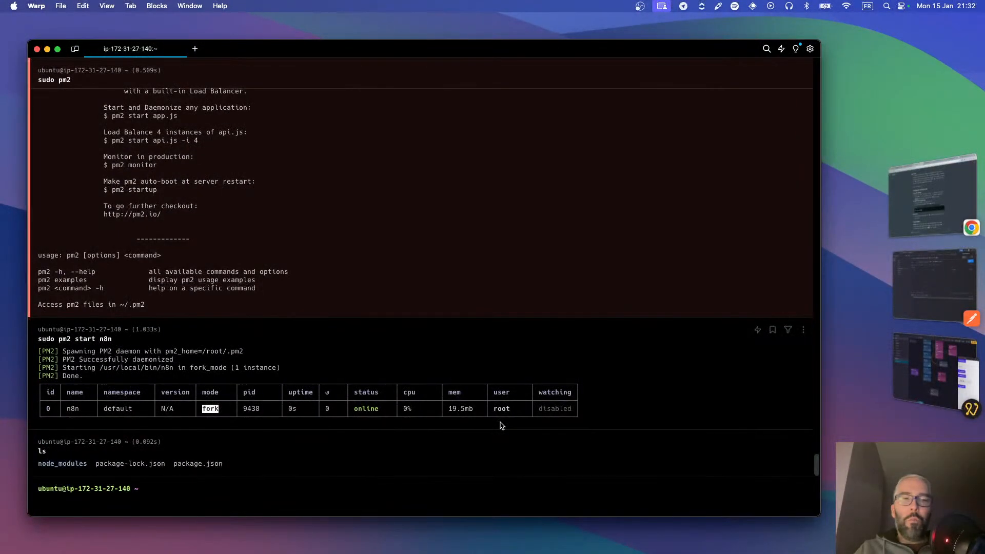
text(cd )
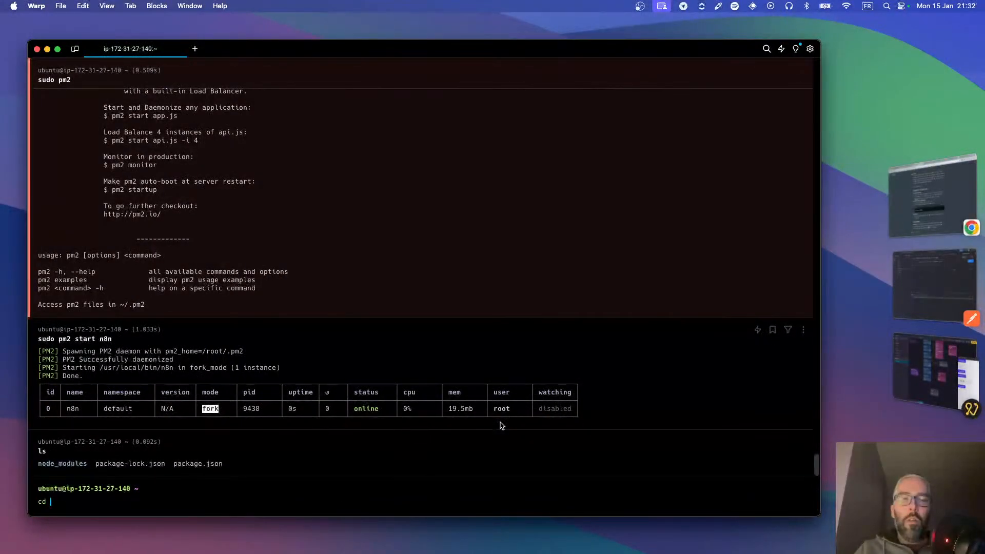
text(/)
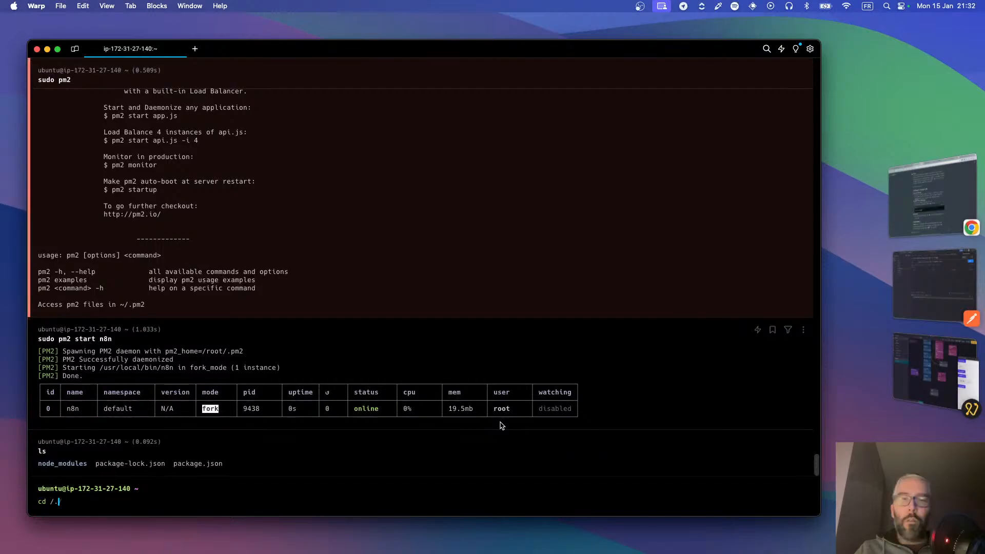
text(.n8n)
key(Return)
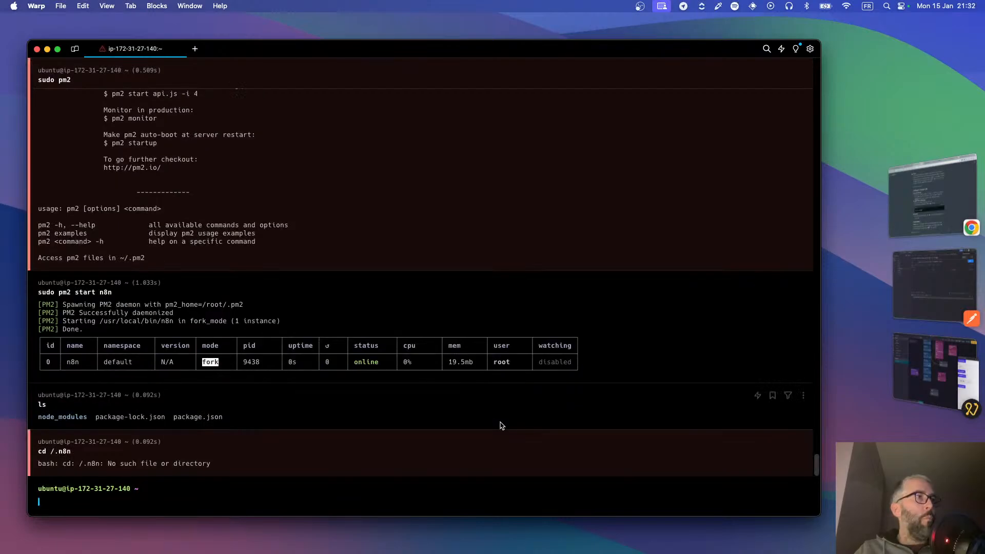
key(super+Tab)
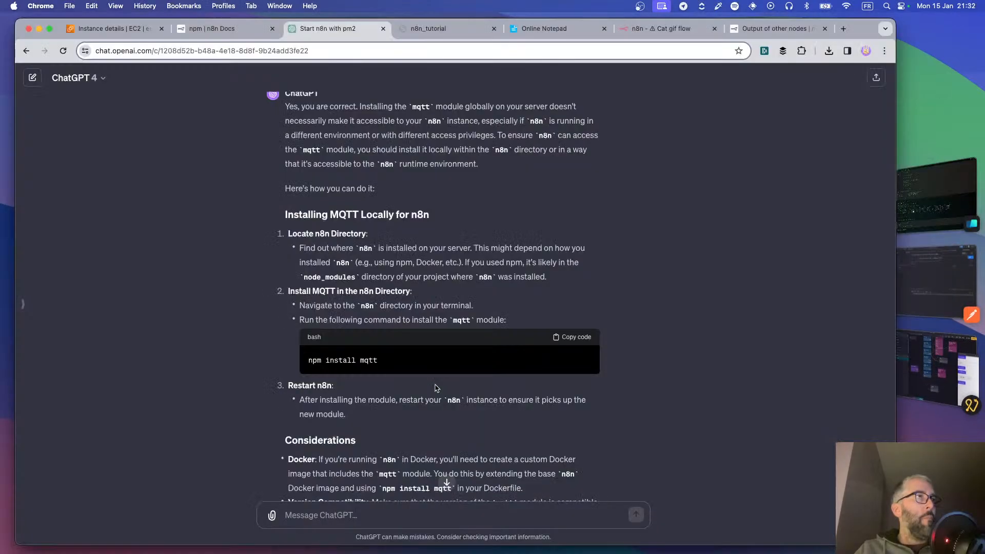
Ask ChatGPT where the n8n directory might be if installed globally on Linux.
scroll(437, 389, down, 5)
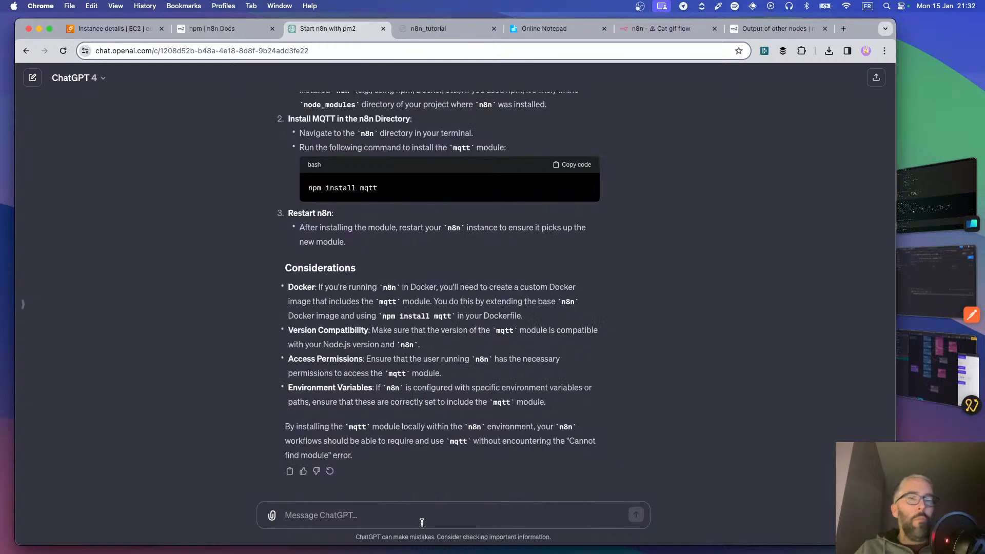
click(420, 519)
text(Where do you think )
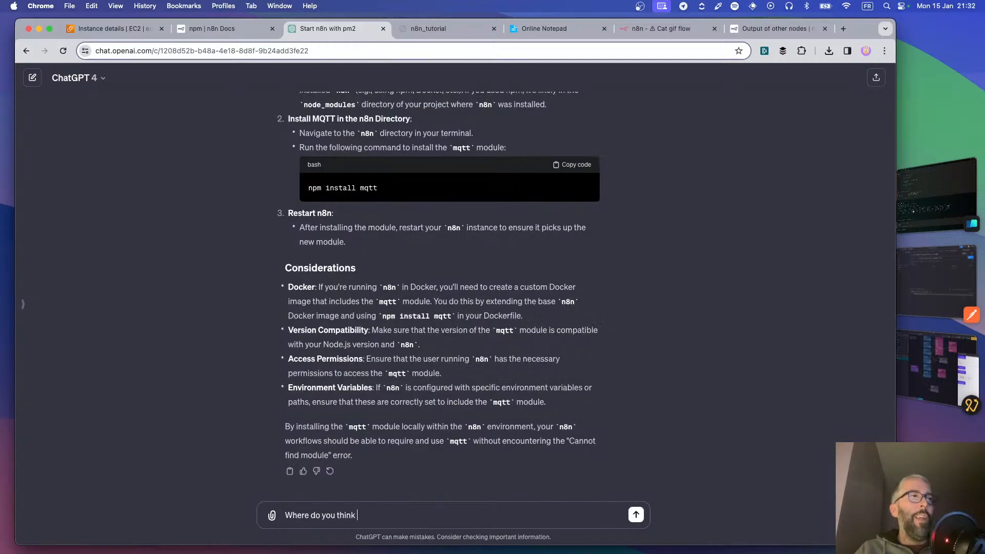
text(the n8n di)
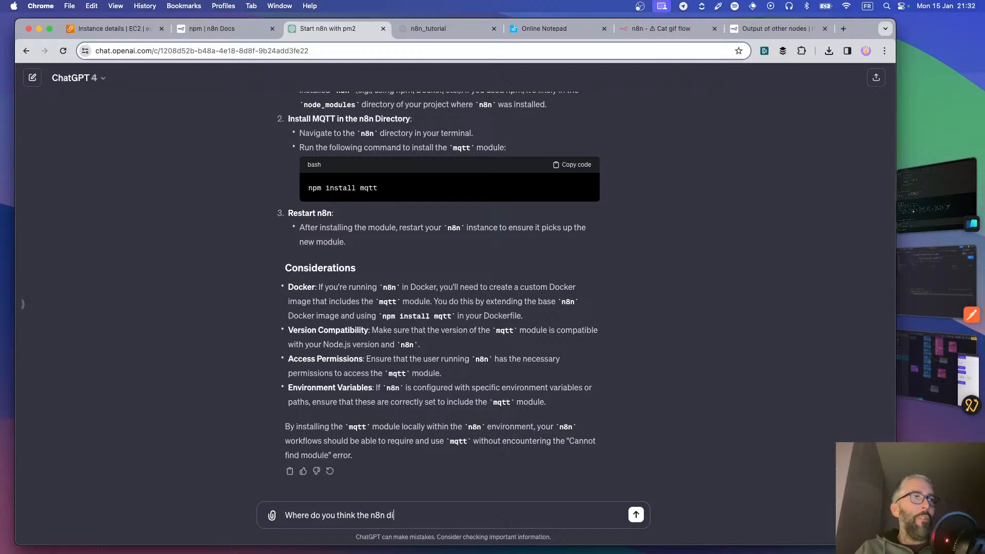
text(rector might be if installe)
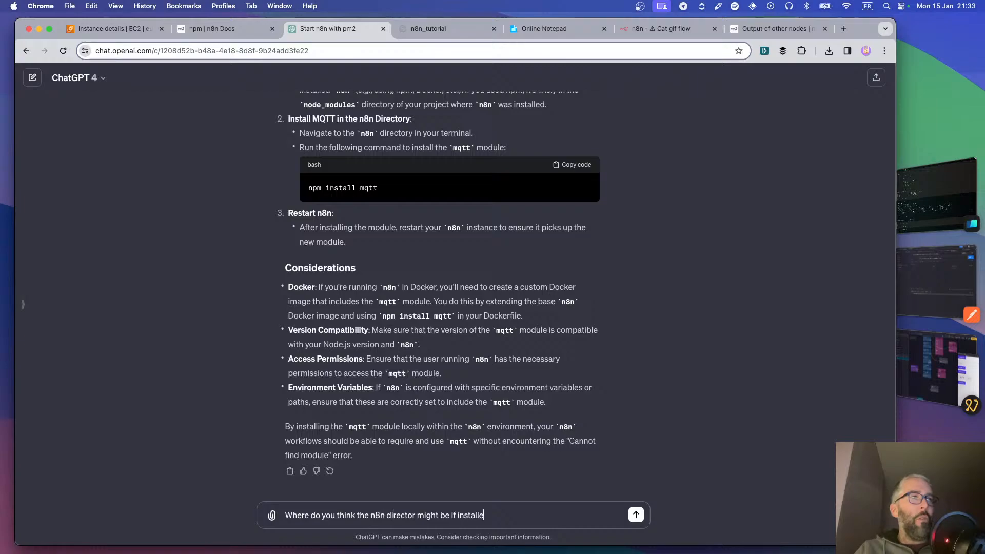
text(d globally on linux?)
key(Return)
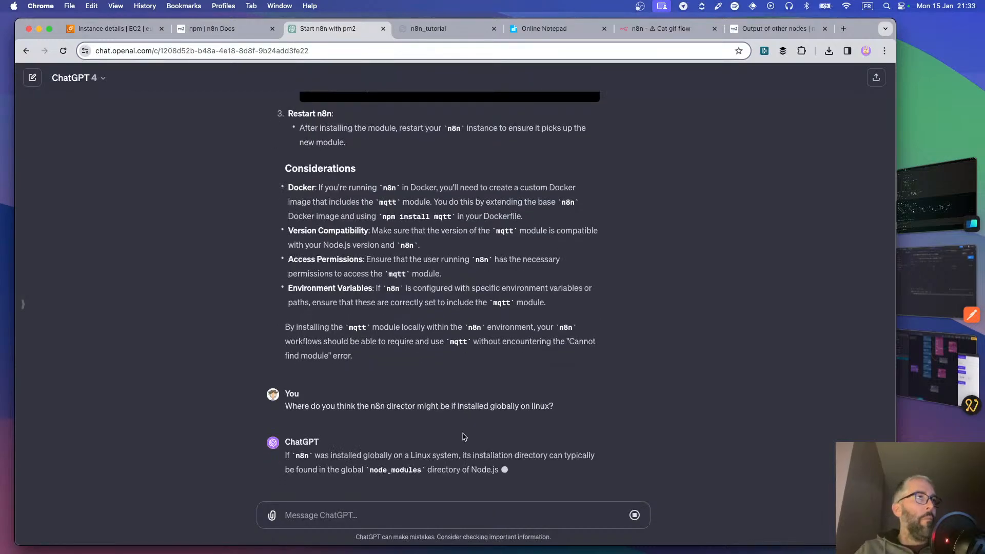
In Warp, enter node_modules and list its contents.
key(super+Tab)
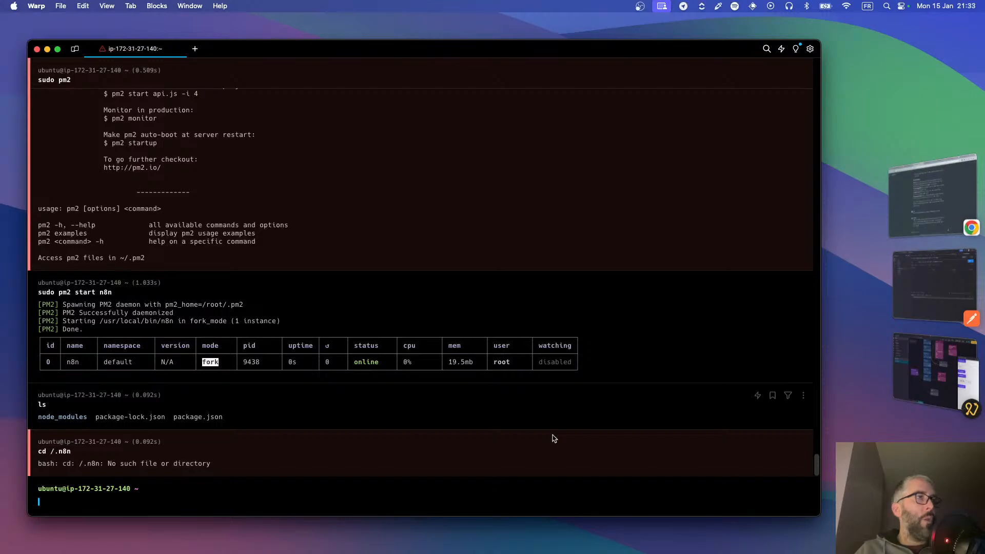
text(cd node_modules)
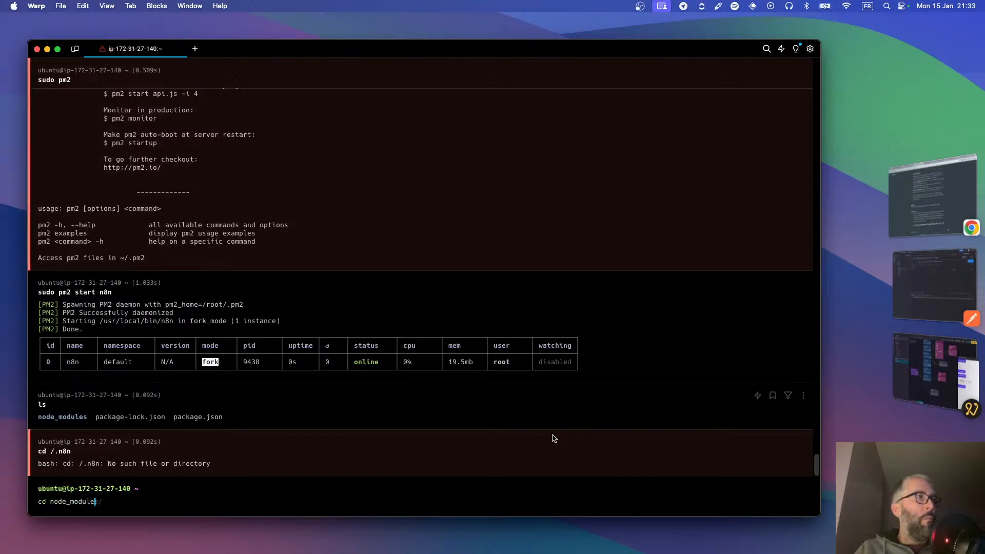
key(Return)
text(ls)
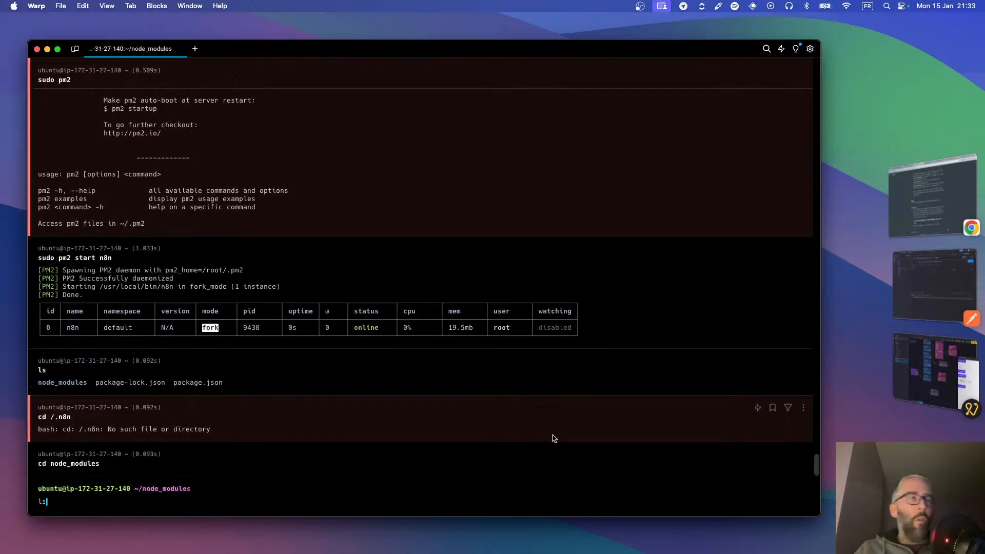
key(Return)
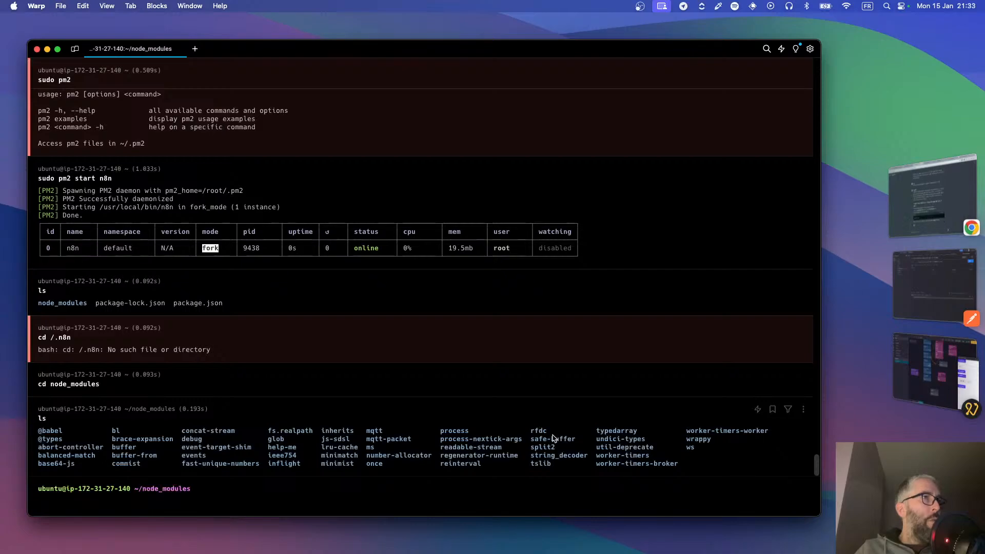
Run ChatGPT's suggested npm root -g in Warp to find the global node_modules path.
key(super+Tab)
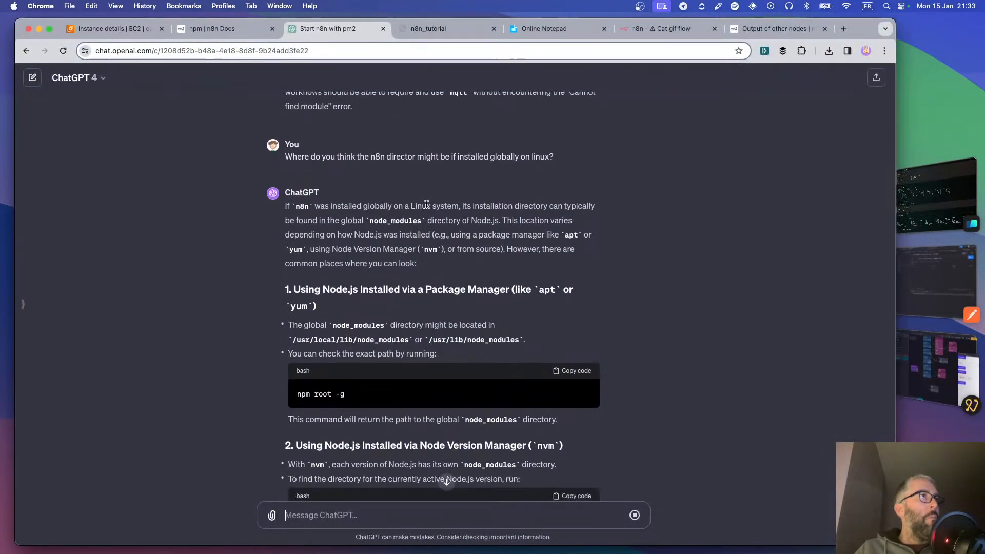
scroll(402, 249, down, 2)
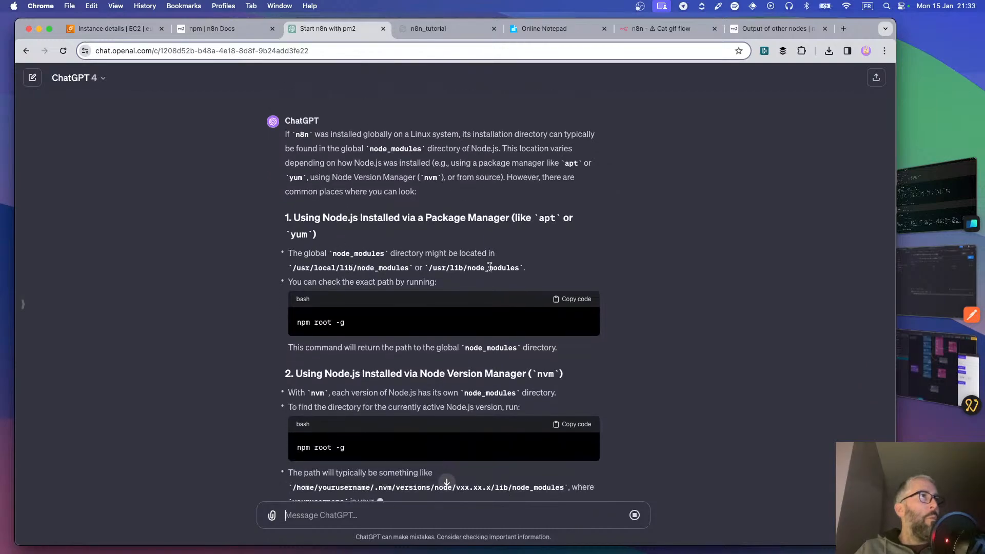
scroll(405, 291, down, 1)
scroll(307, 256, down, 2)
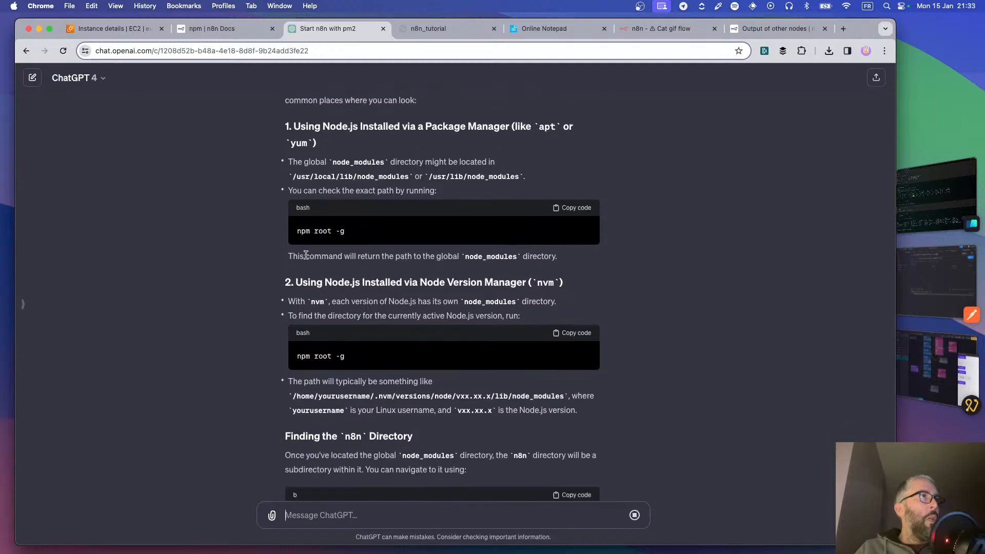
scroll(306, 255, up, 1)
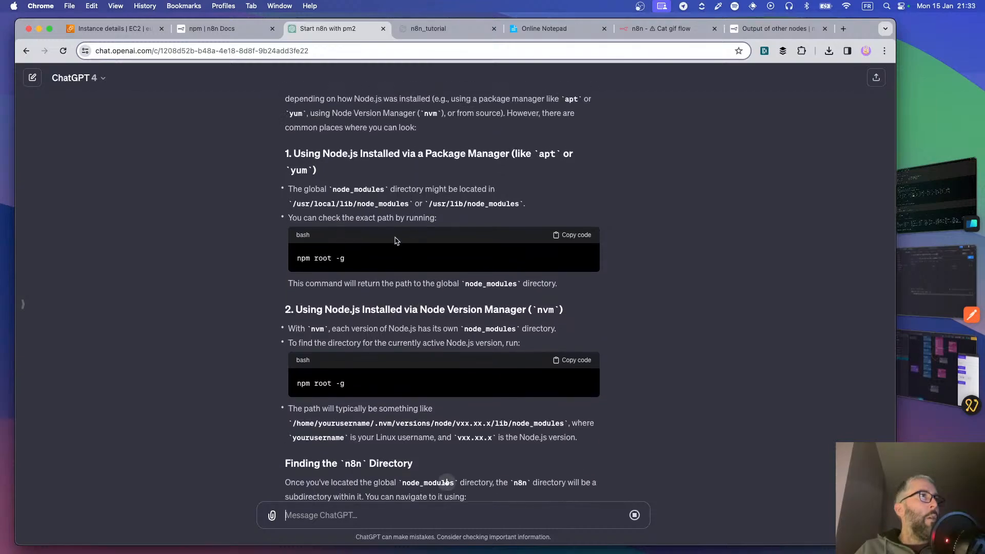
triple_click(327, 256)
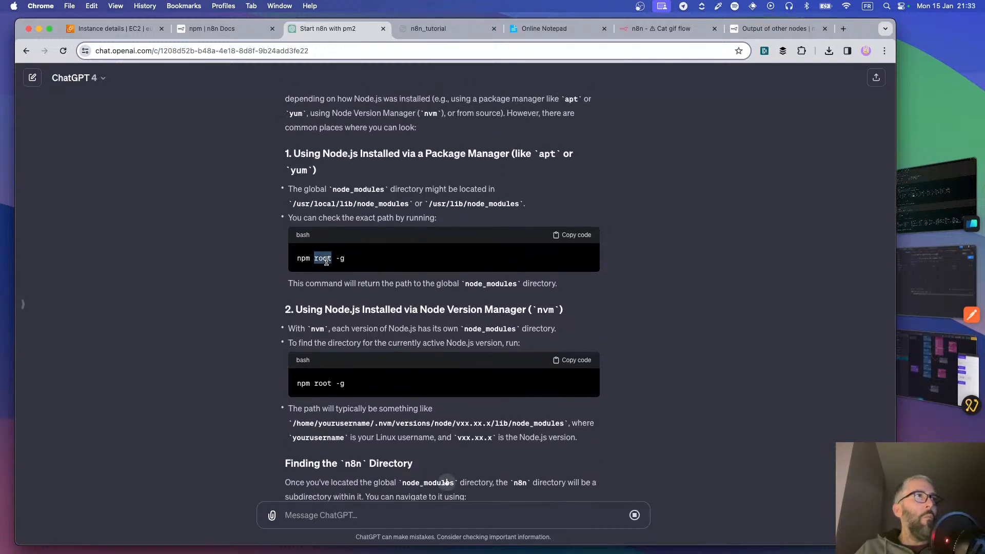
key(super+c)
key(super+Tab)
key(super+v)
key(Return)
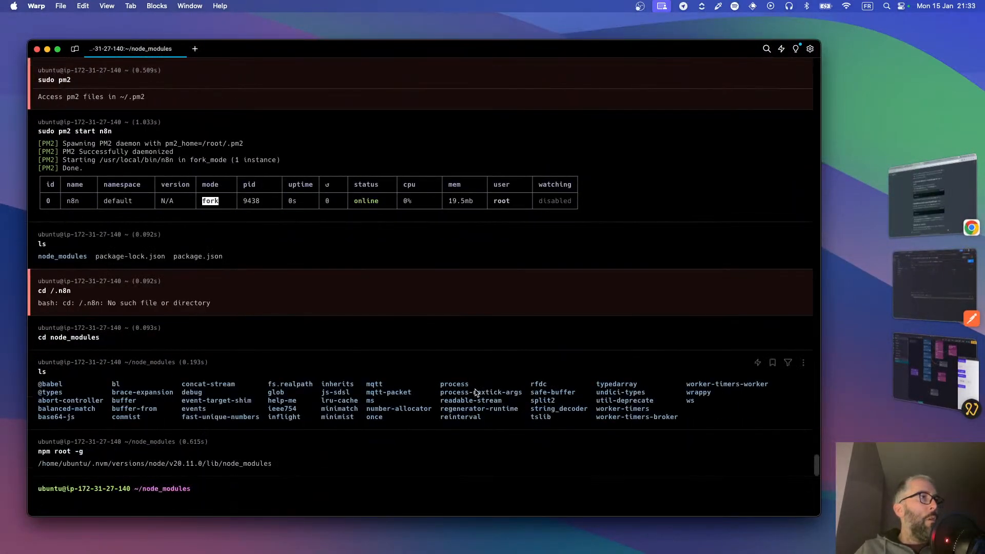
Change into nvm's global node_modules folder and list it, showing only corepack and npm.
key(Up)
key(Escape)
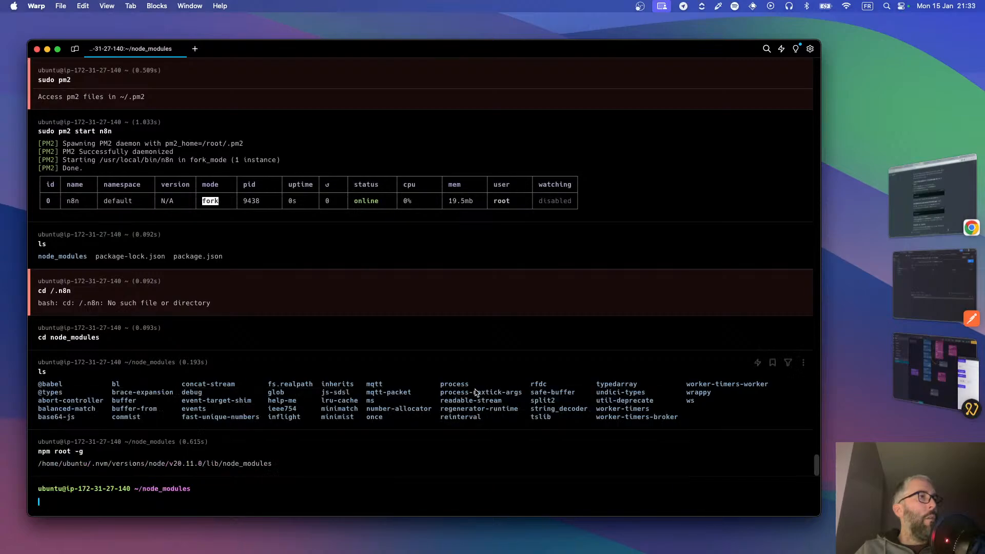
text(cd)
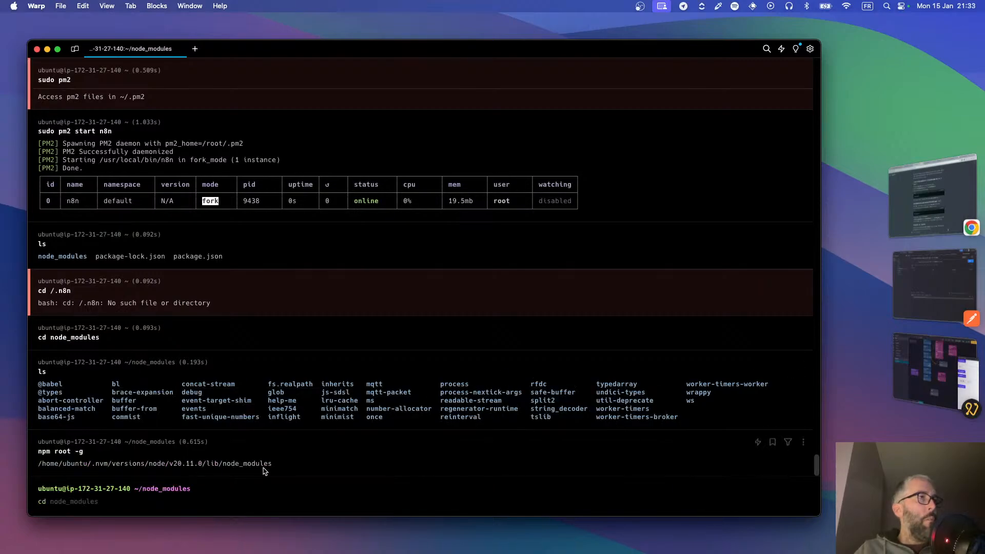
drag(273, 465, 35, 465)
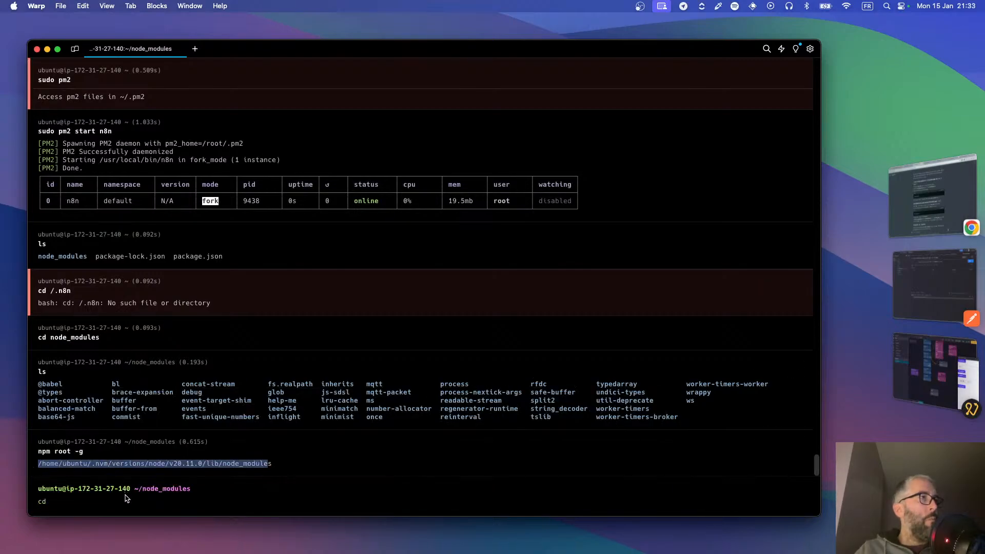
key(super+v)
key(Return)
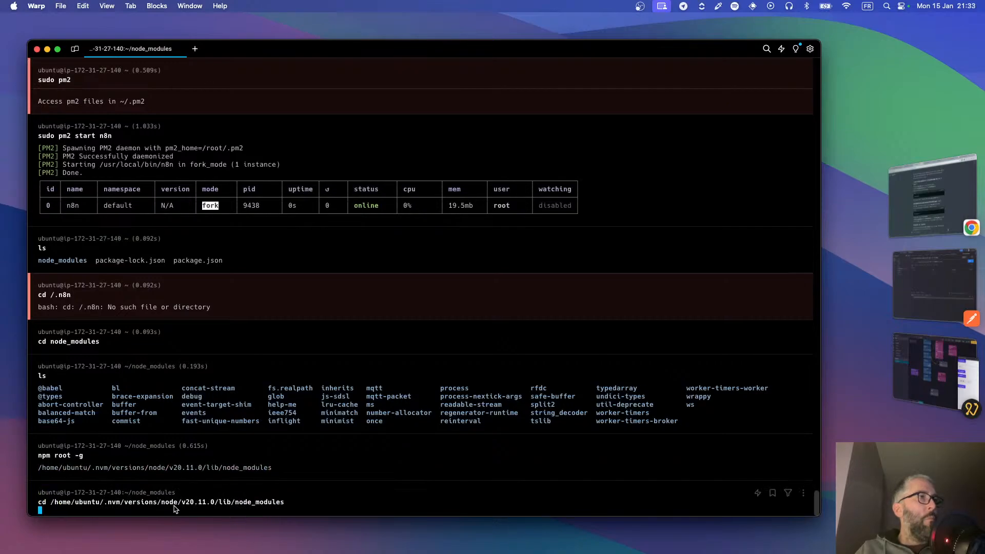
text(ls)
key(Return)
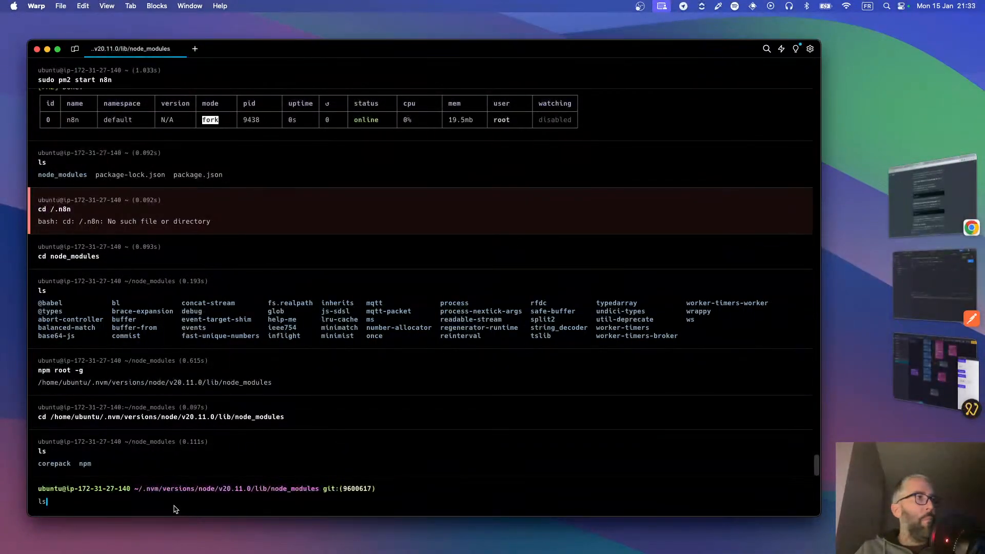
After rechecking ChatGPT's answer, try entering the n8n subfolder there, which doesn't exist.
key(super+Tab)
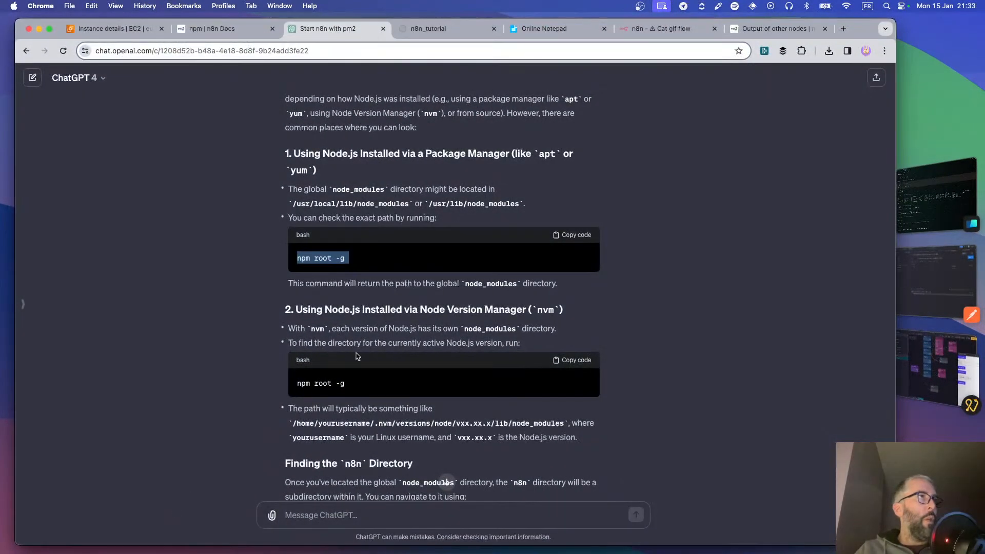
scroll(426, 312, down, 2)
scroll(459, 347, down, 5)
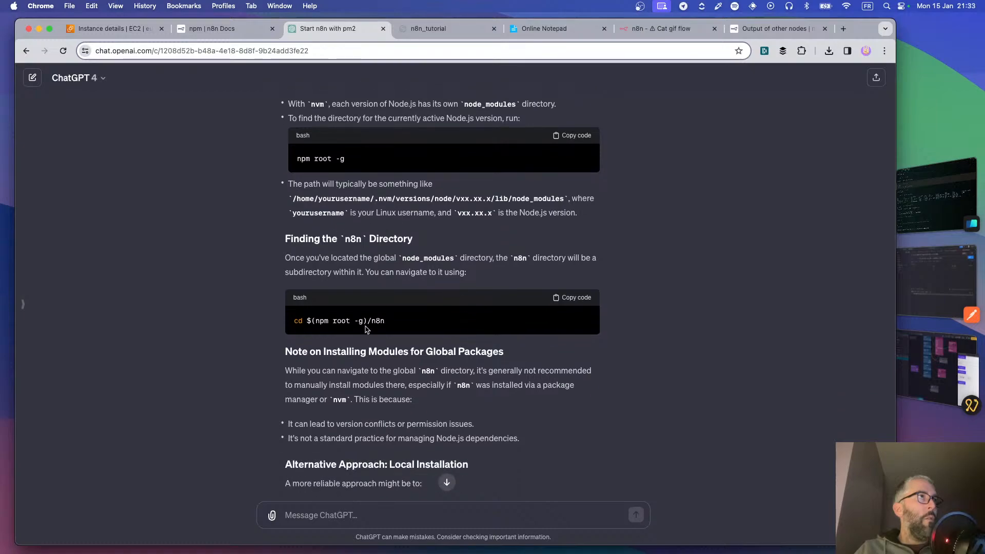
key(super+Tab)
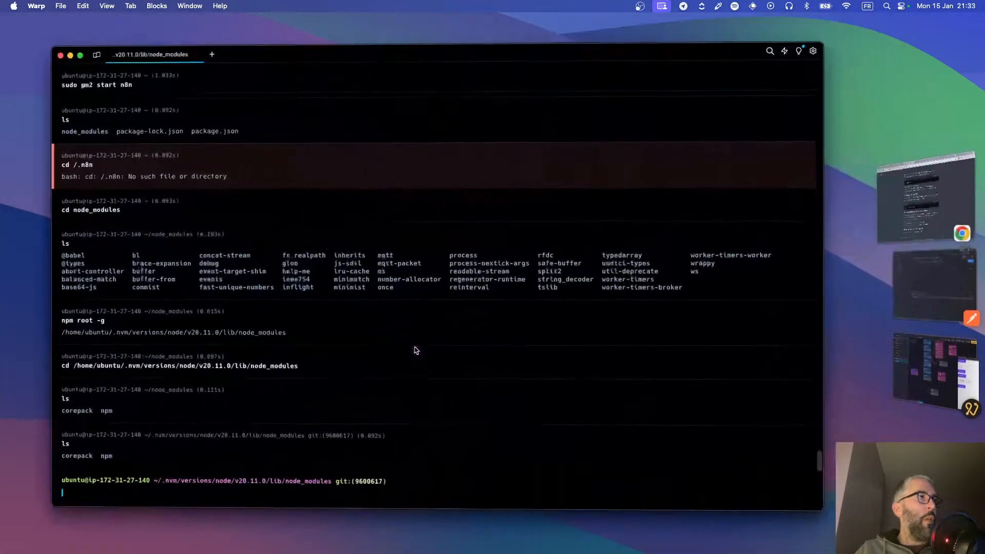
key(Up)
key(Up)
text(/)
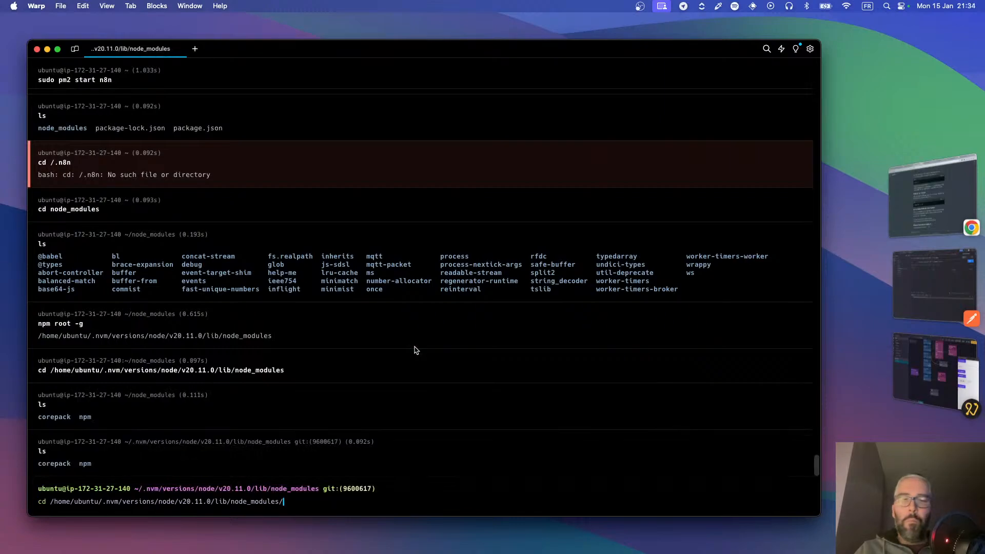
text(n8n8)
key(Return)
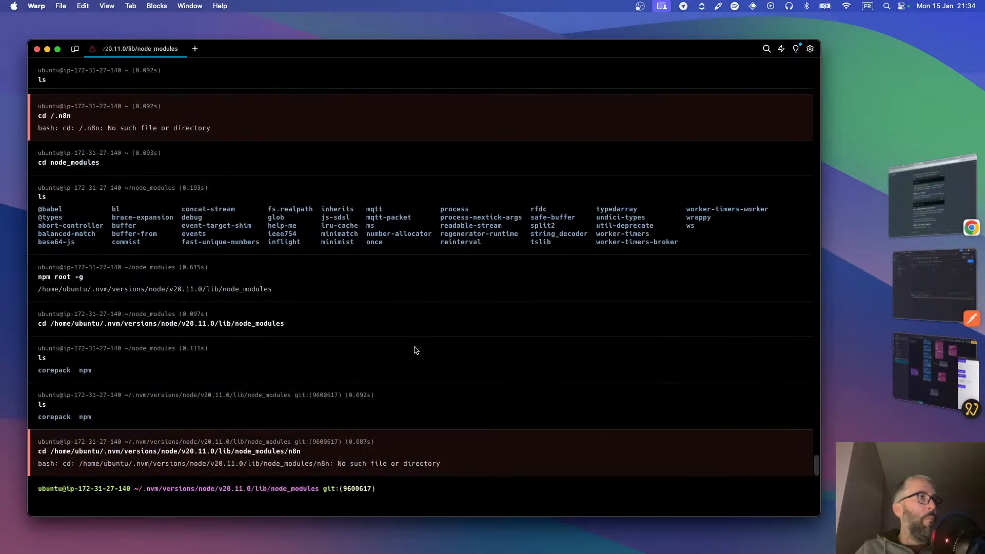
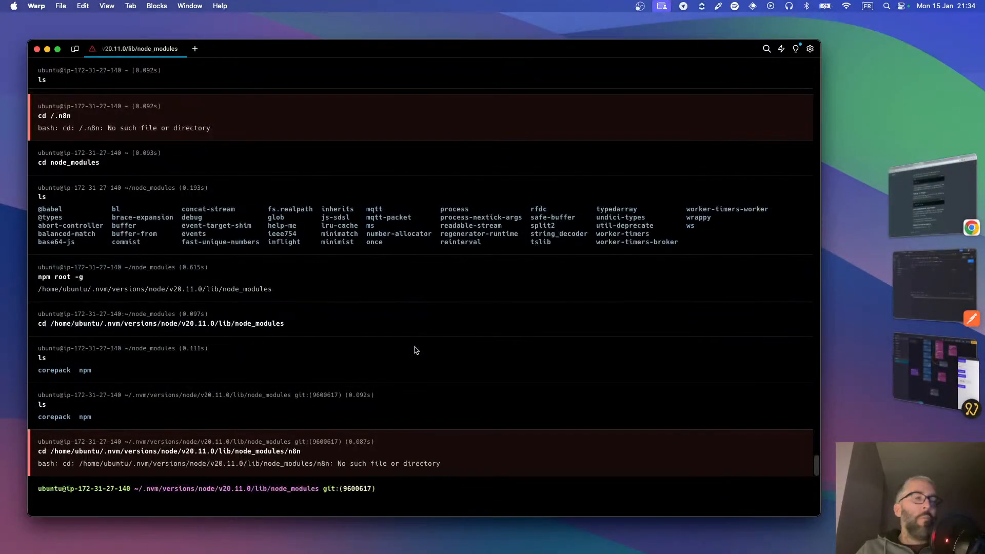
Return to the n8n workflow, close the Code node and save the Cat gif flow.
click(916, 306)
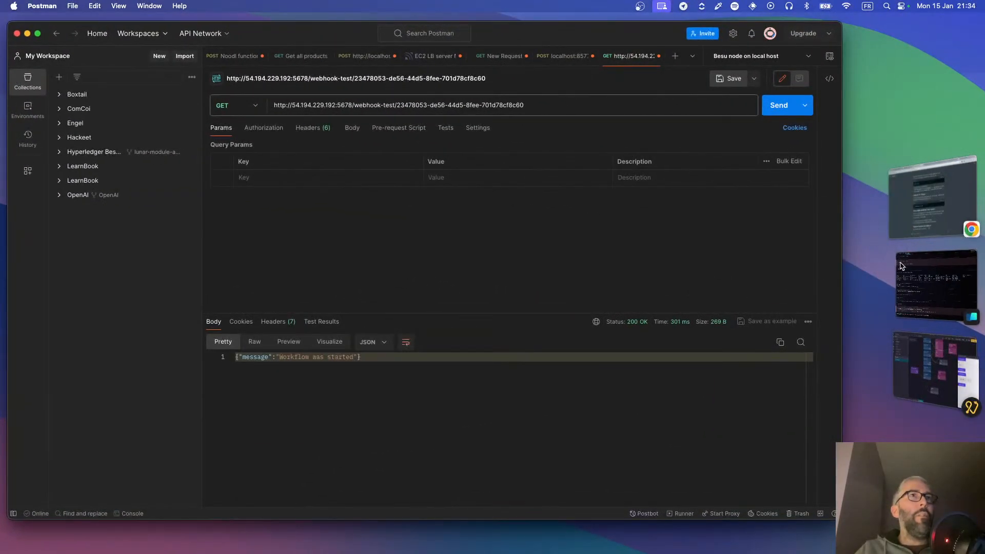
click(910, 298)
click(916, 204)
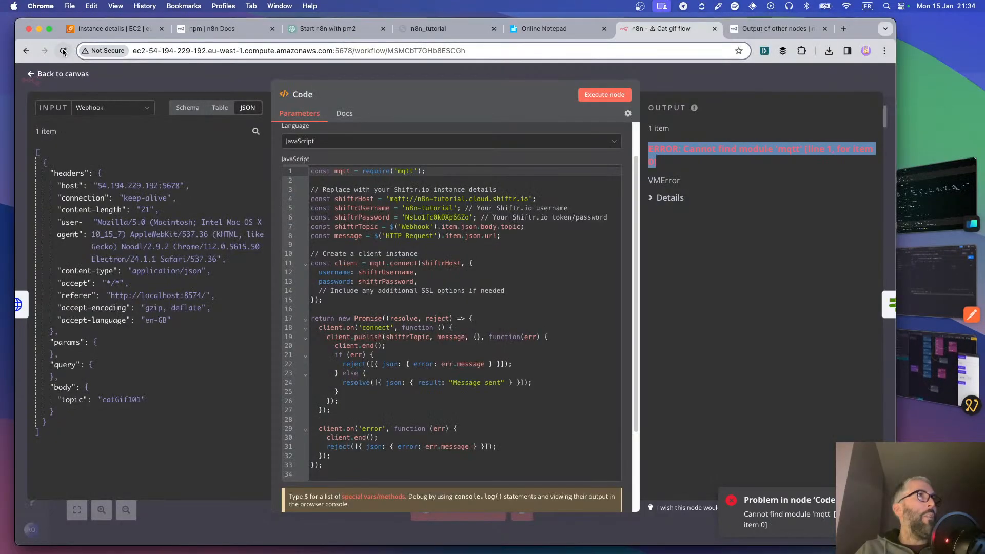
click(643, 117)
click(847, 79)
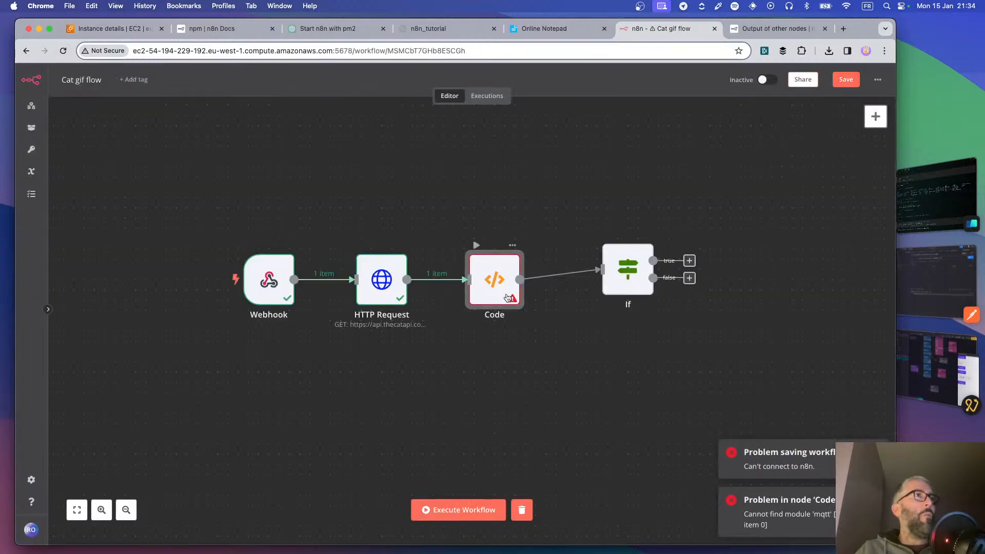
Download the Cat gif flow workflow as Cat_gif_flow.json.
click(877, 84)
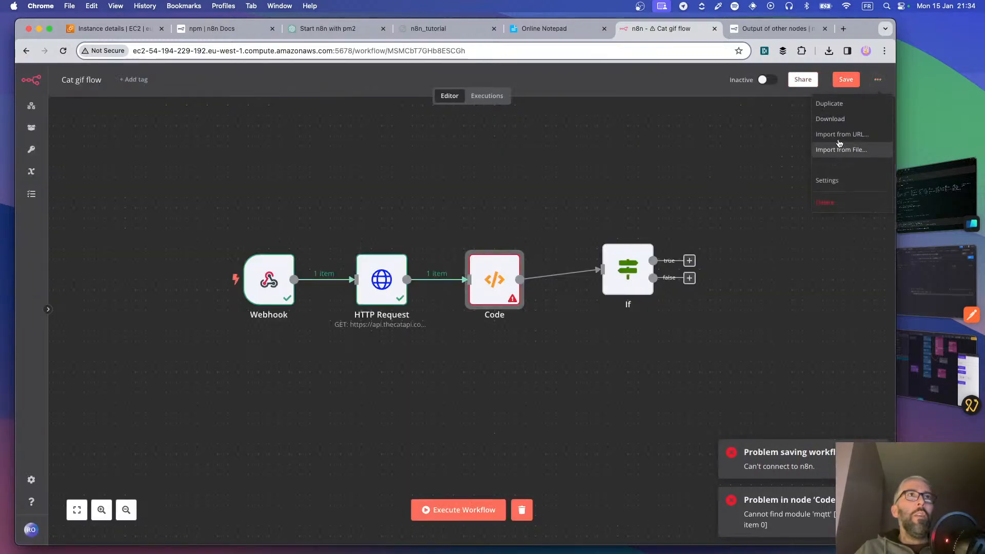
click(839, 158)
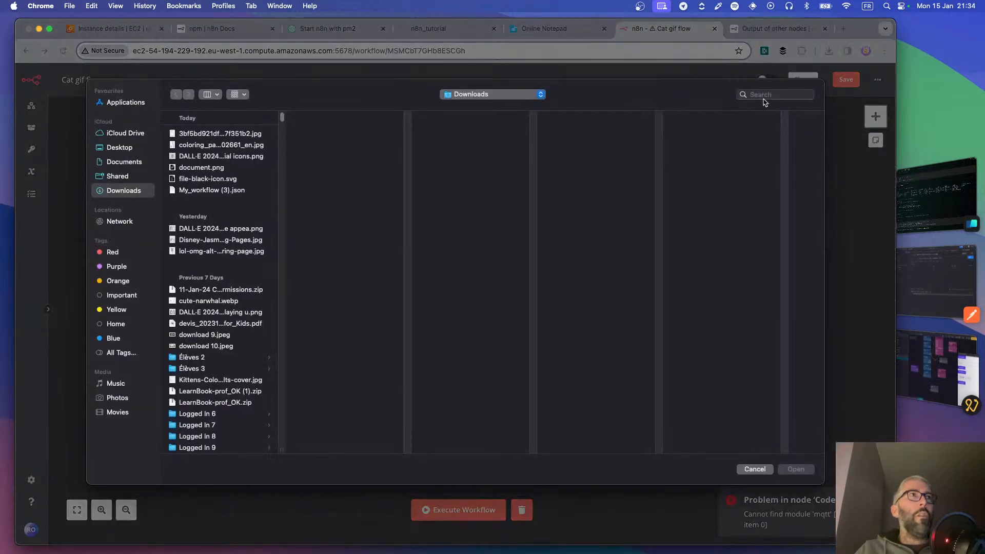
click(755, 469)
click(877, 79)
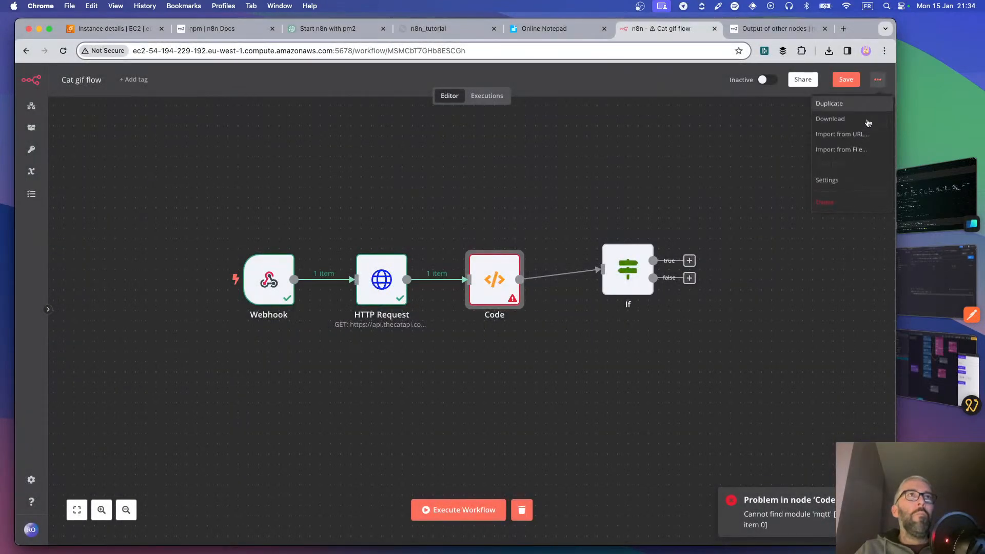
click(842, 121)
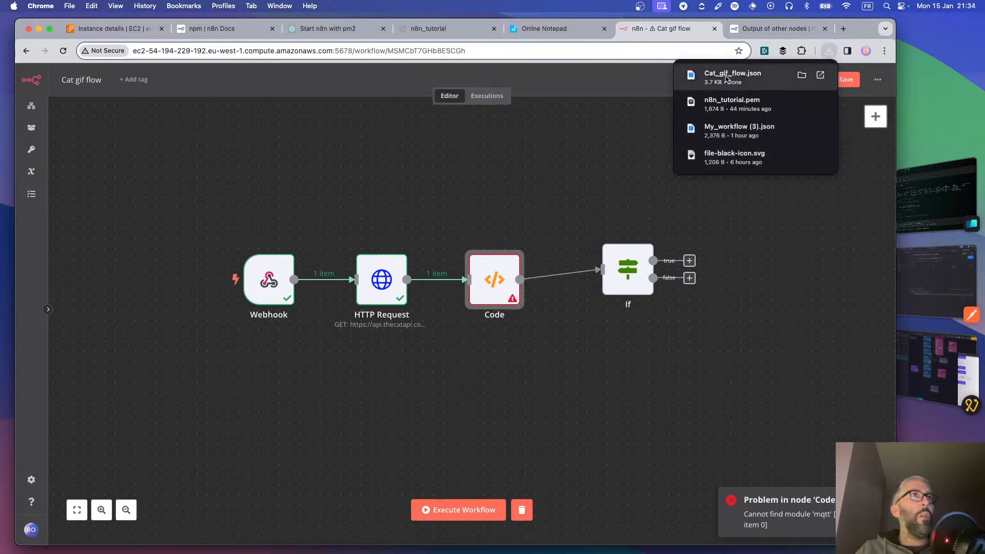
Reload the n8n editor page, which now returns a connection-refused error.
click(497, 185)
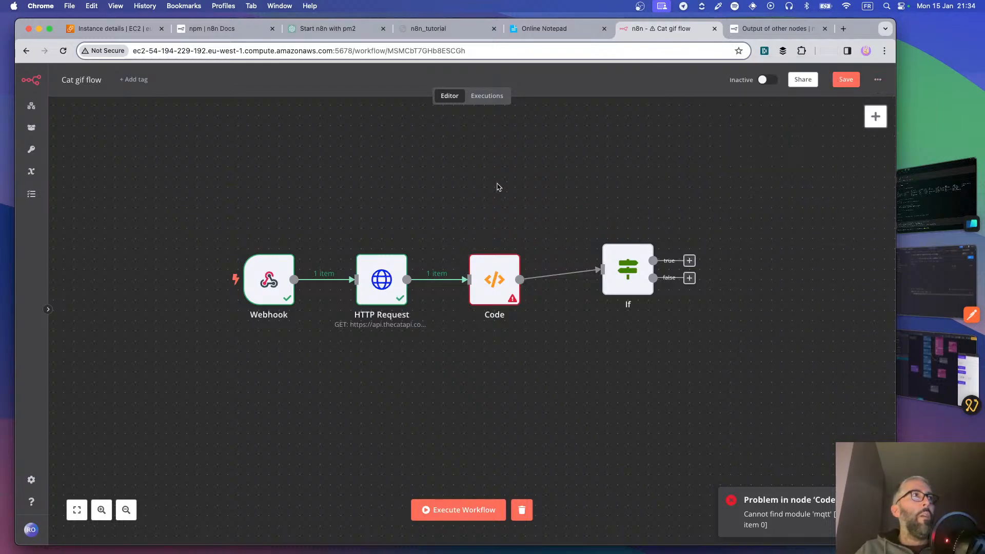
click(64, 51)
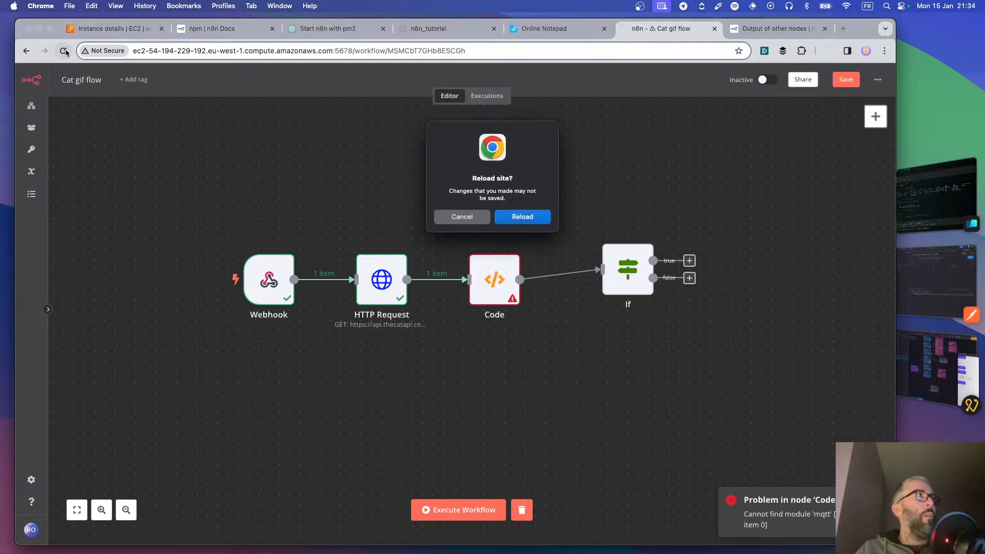
click(523, 218)
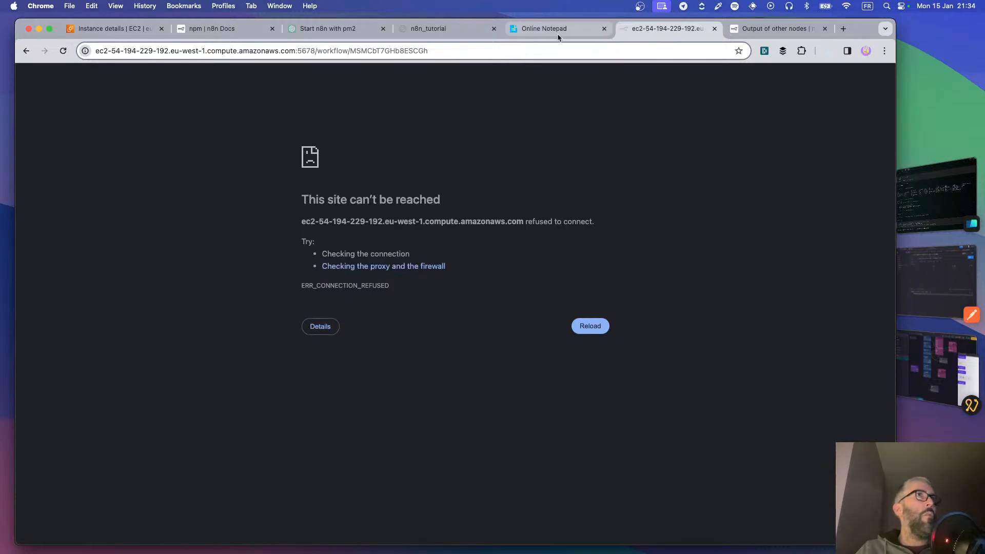
Check the pm2 process list and try starting n8n with sudo.
click(937, 198)
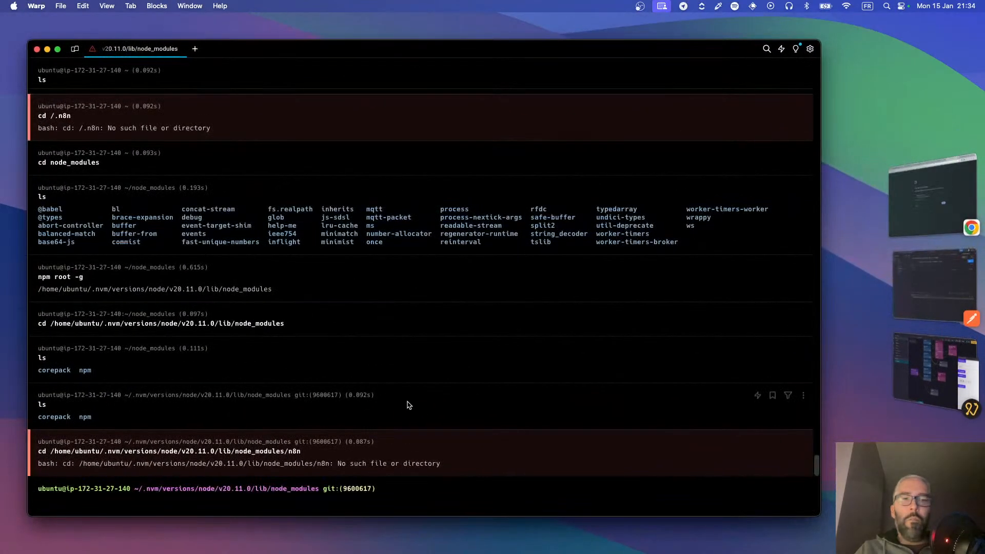
text(pm2 list)
key(Return)
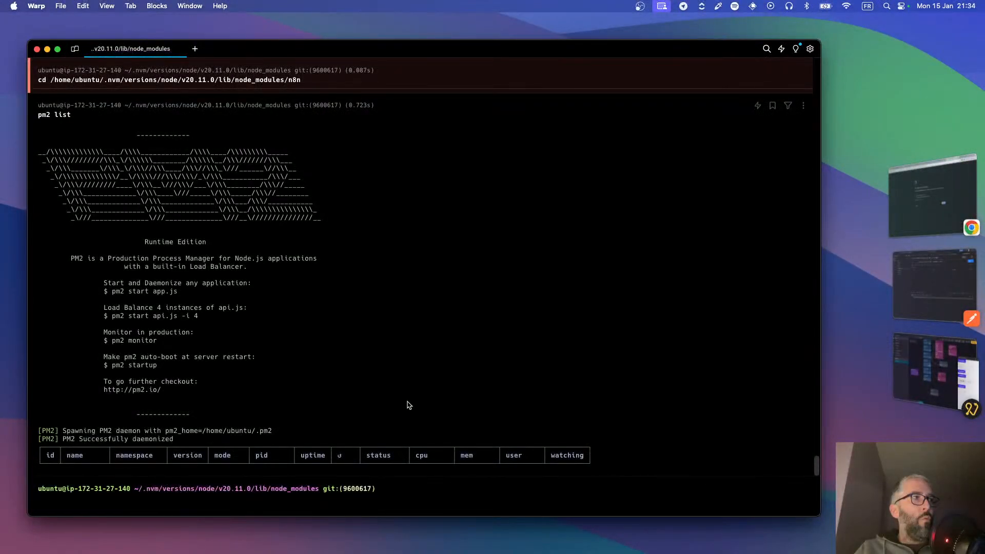
text(sudo n!)
text(n start)
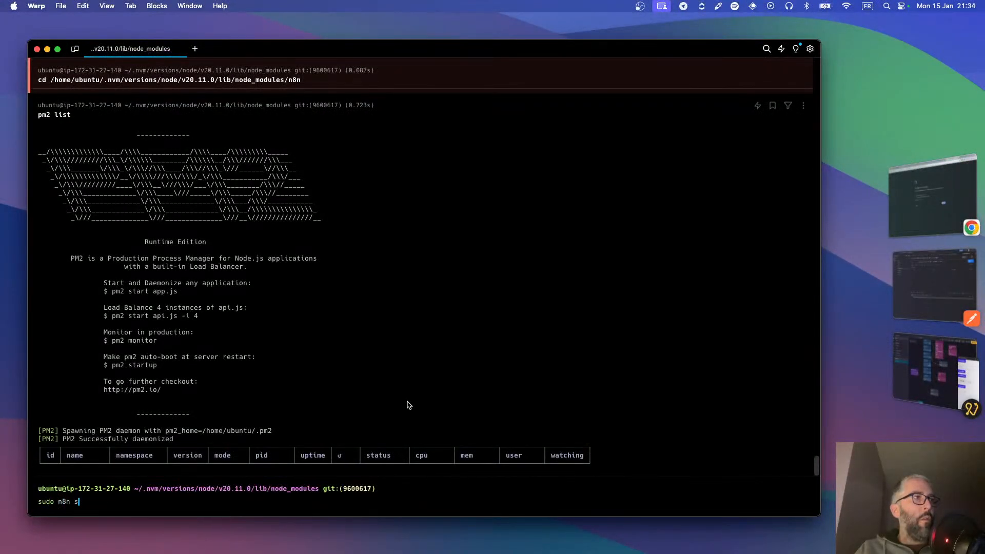
key(Return)
Start n8n without sudo so it reports ready on port 5678.
key(Up)
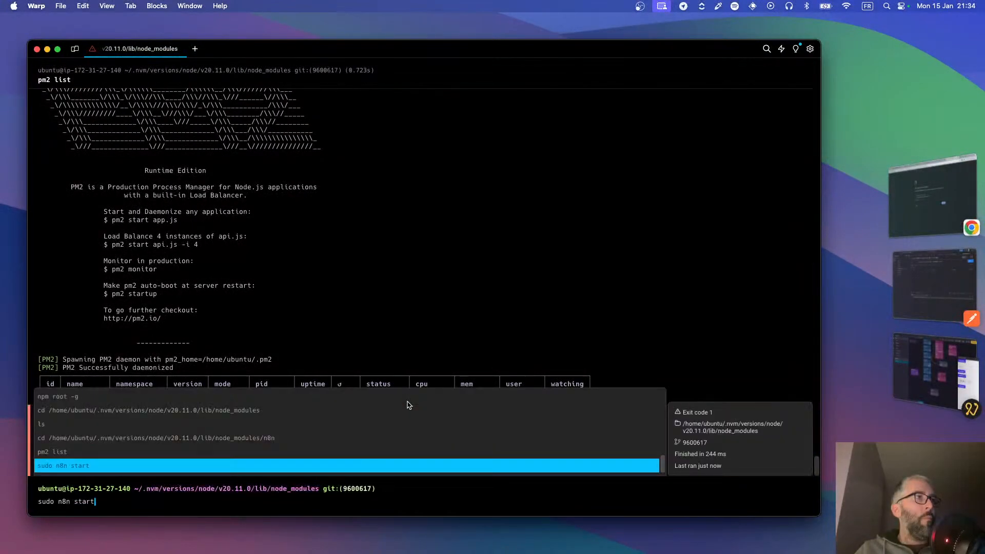
key(Escape)
text(n8n star)
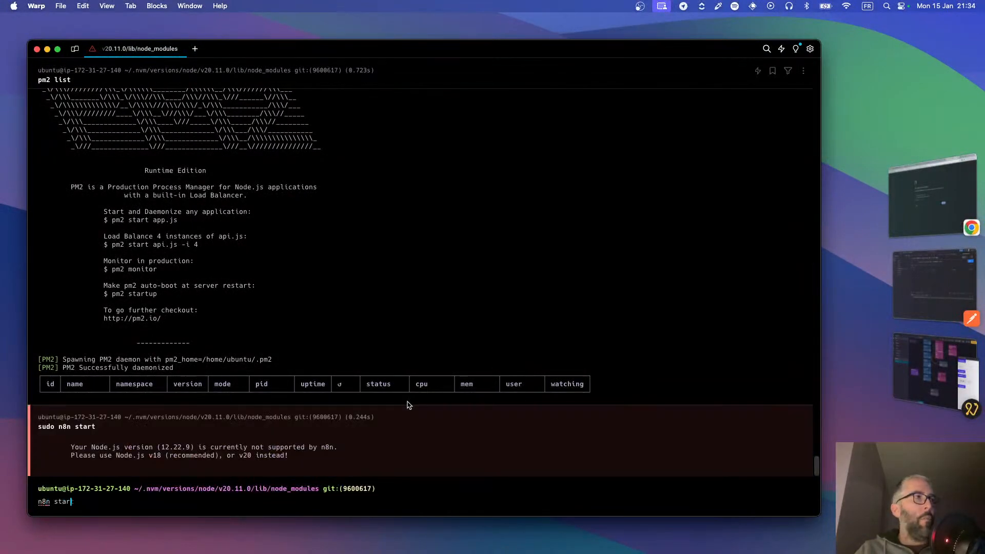
text(t)
key(Return)
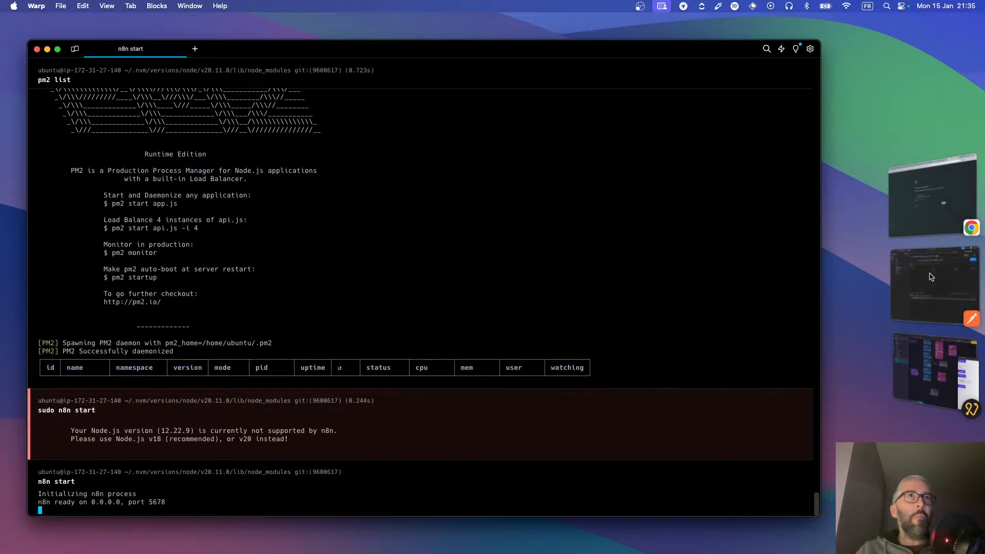
click(922, 198)
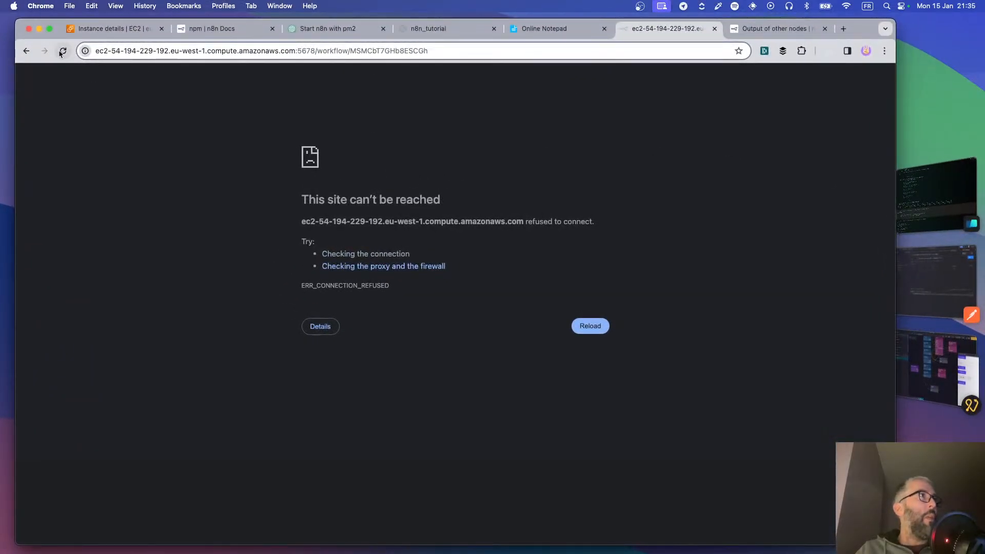
Reload the editor, import Cat_gif_flow.json from file and save the restored workflow.
click(62, 51)
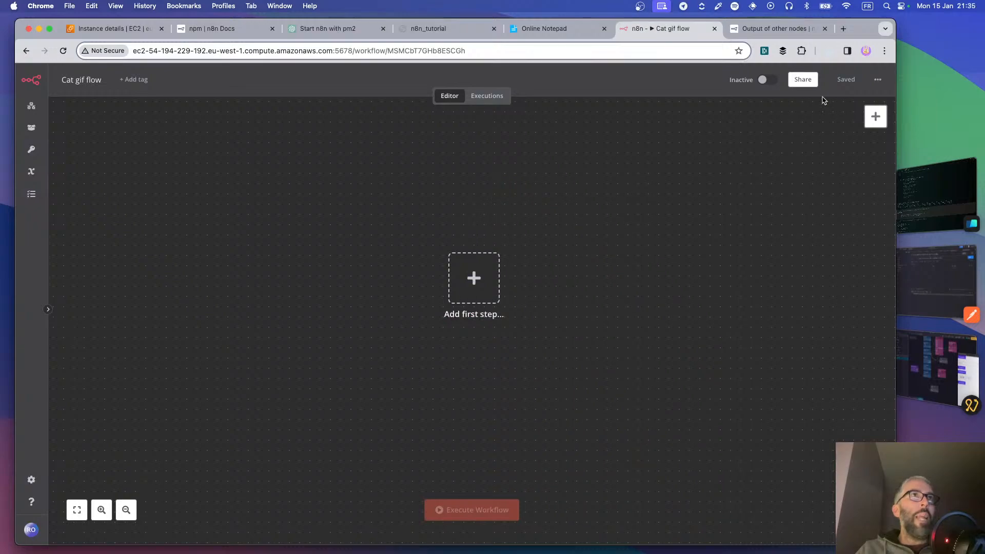
click(878, 80)
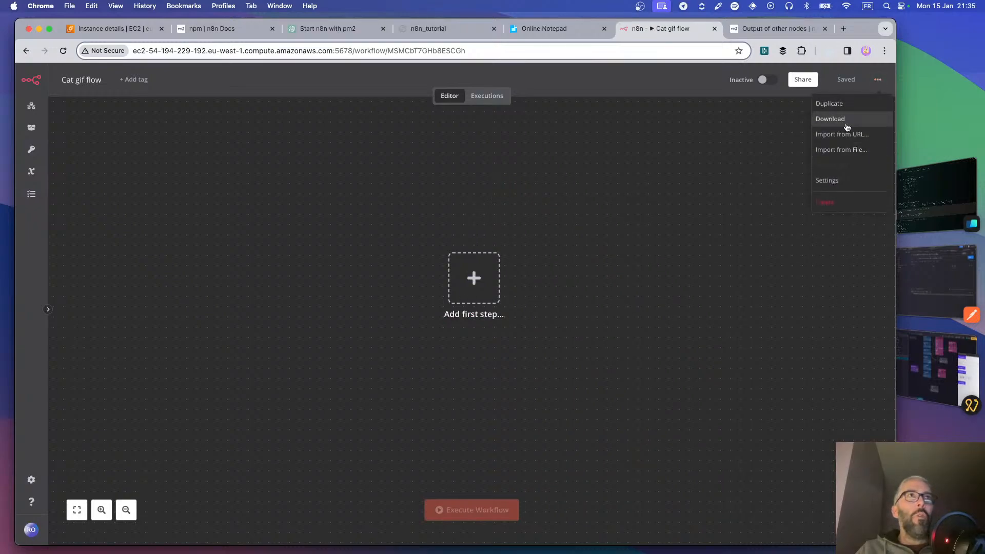
click(842, 150)
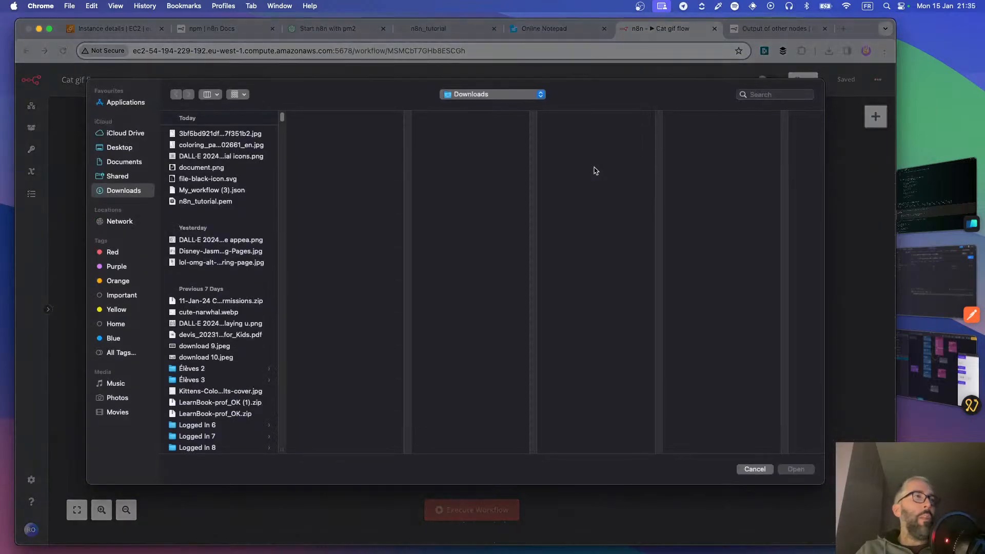
click(205, 145)
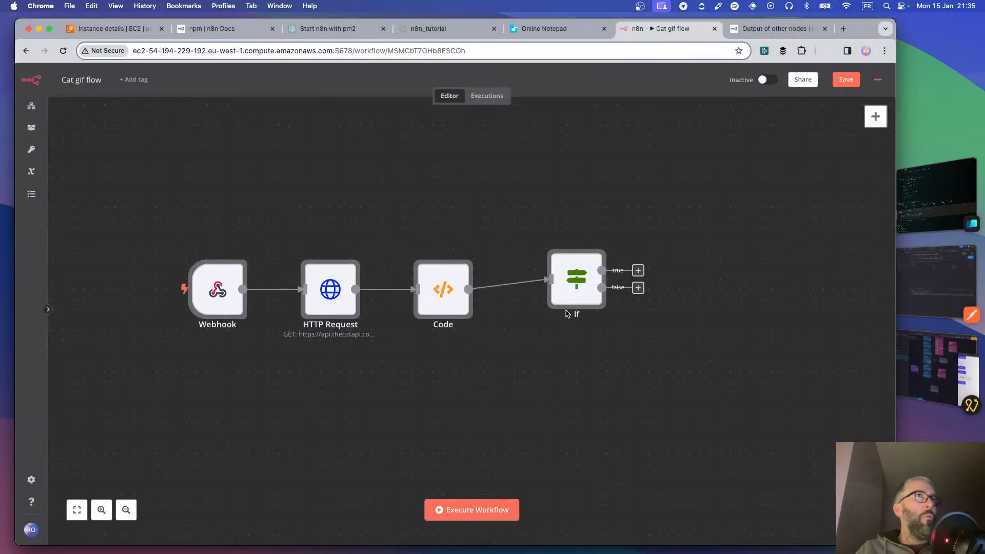
click(856, 79)
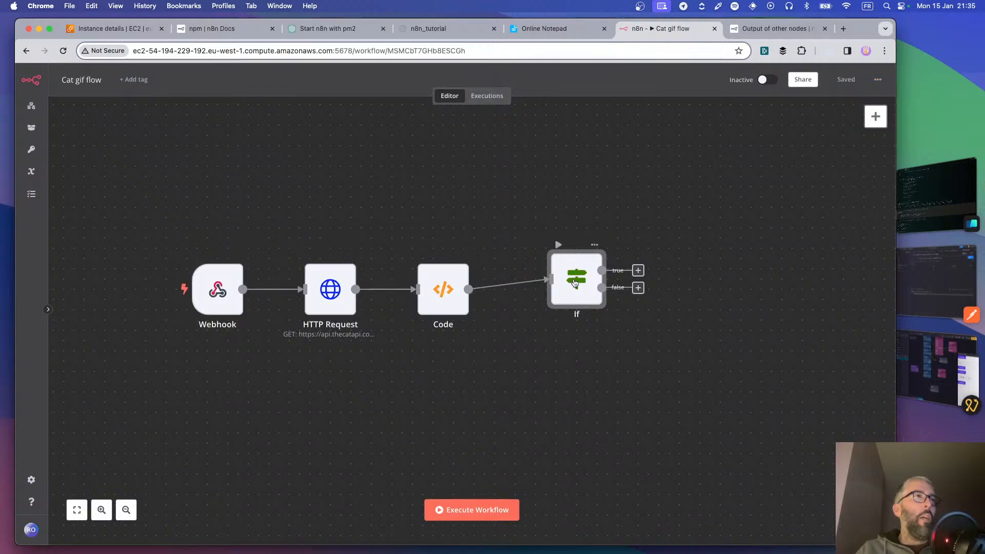
Delete the If node from the Cat gif flow.
right_click(575, 284)
click(597, 447)
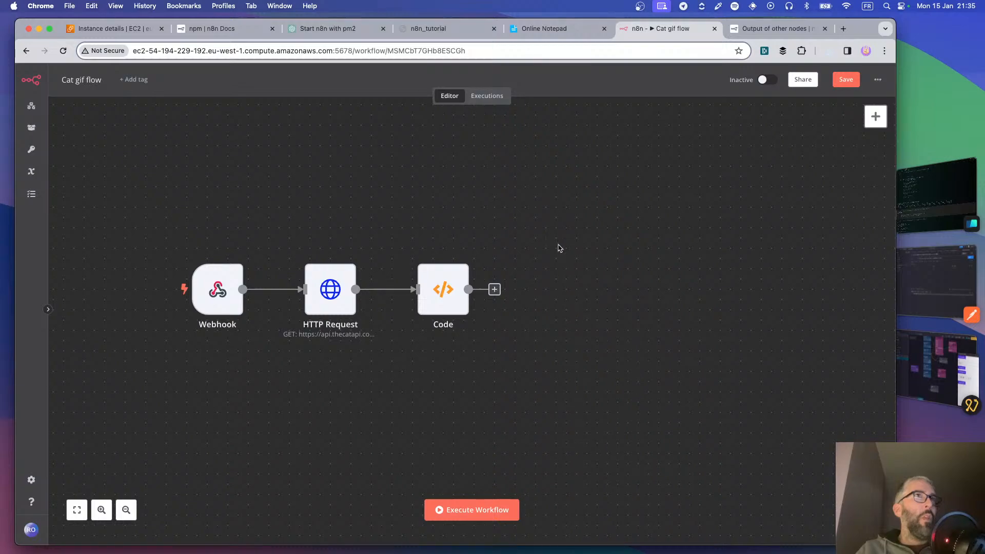
scroll(559, 248, left, 3)
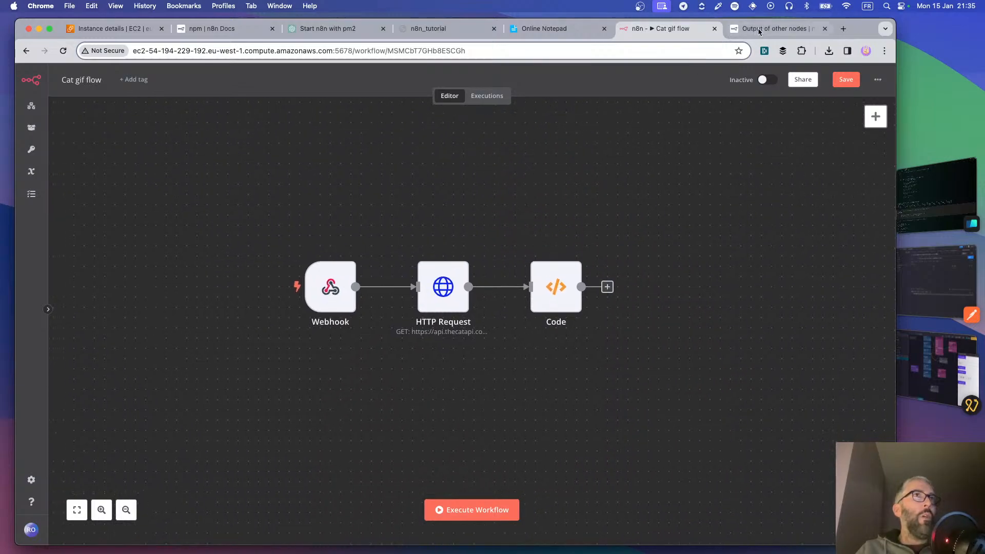
click(931, 200)
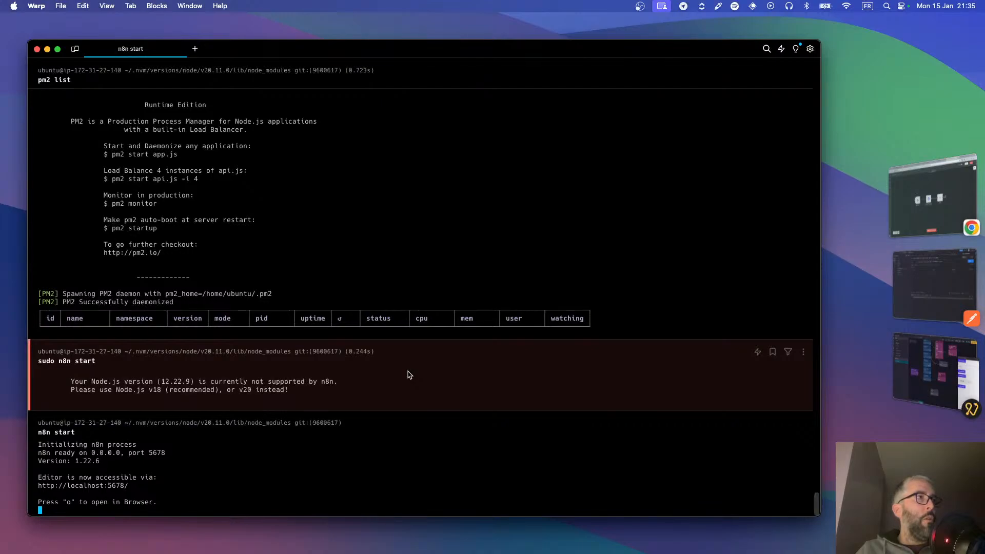
Stop the running n8n and remove it with sudo npm uninstall n8n.
key(ctrl+c)
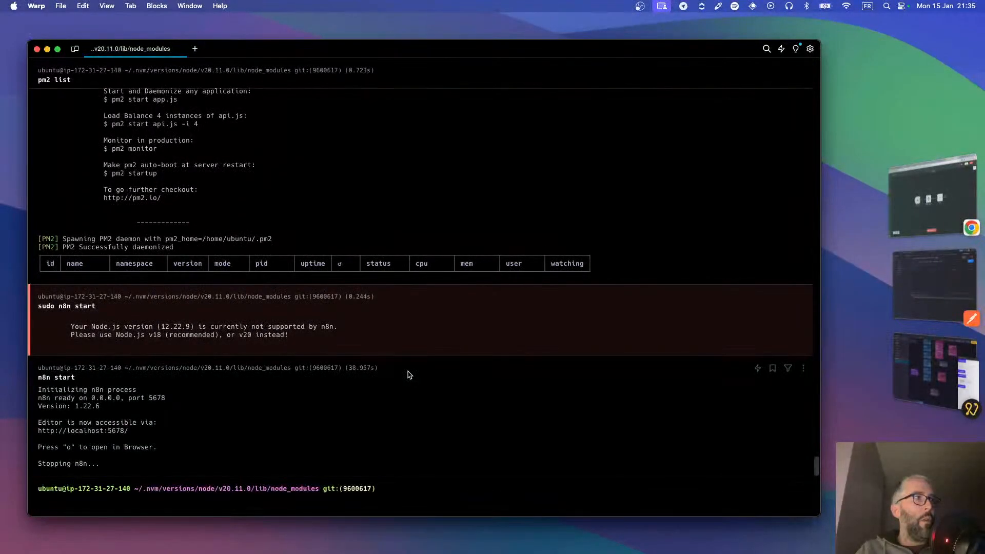
text(sudo npù)
key(BackSpace)
text(m )
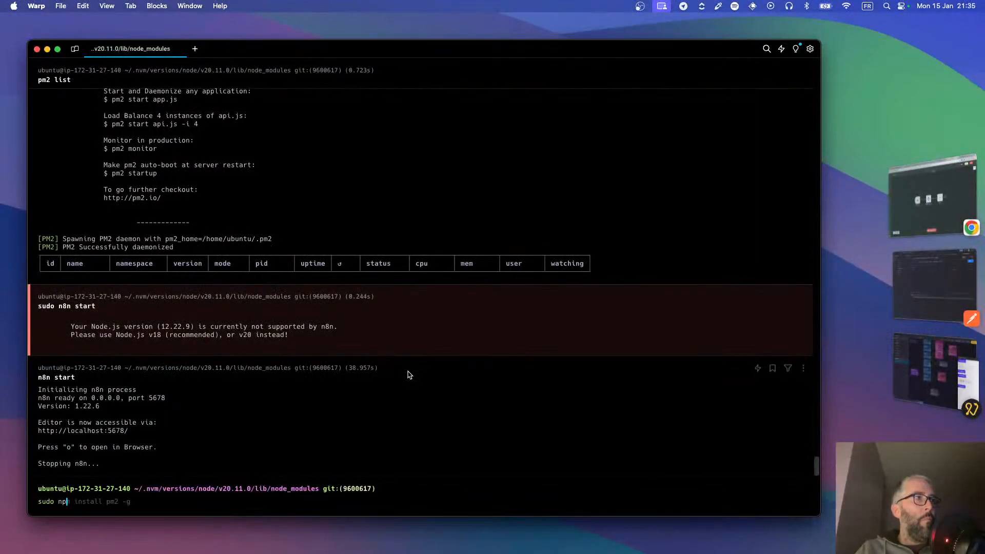
text(unis)
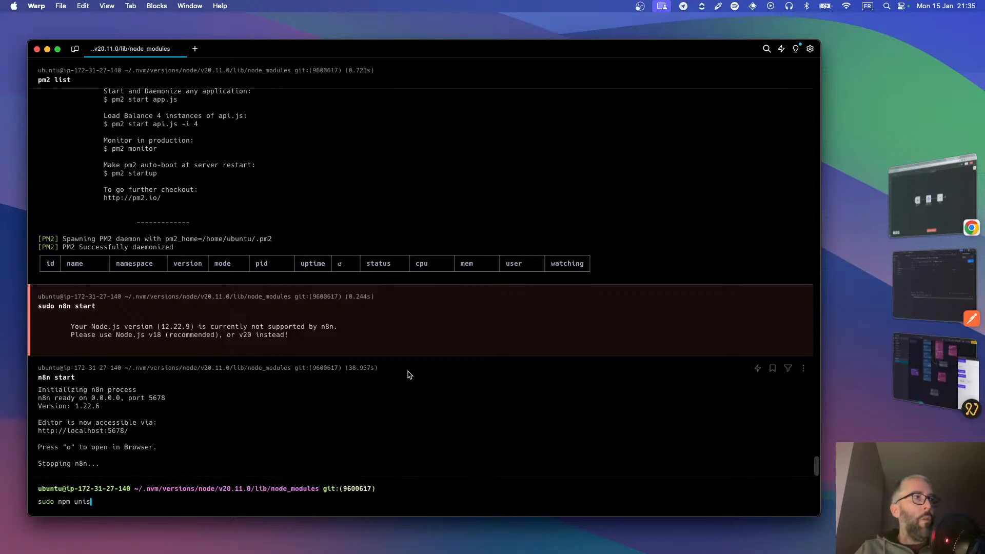
text(stall n8n)
key(Return)
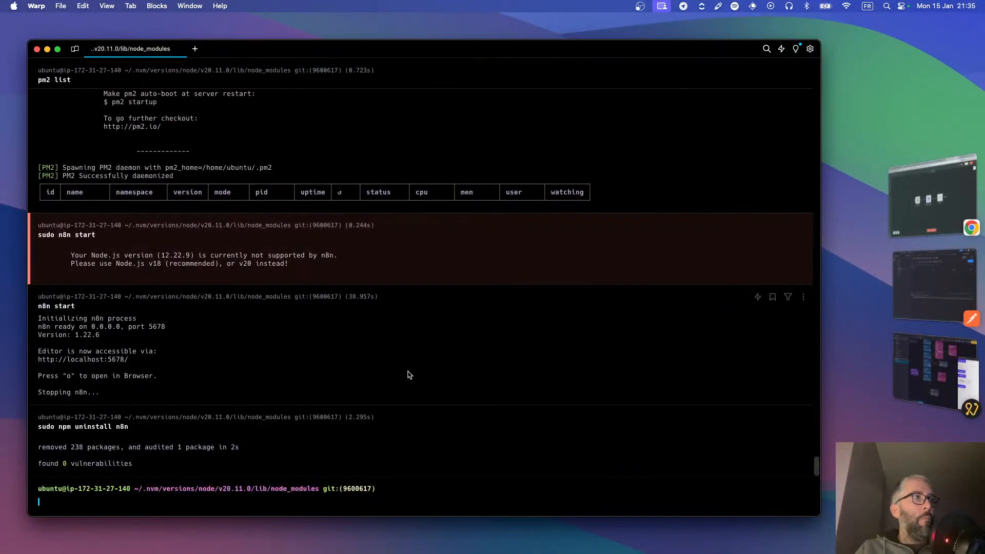
Reinstall n8n globally with sudo npm install n8n -g.
text(sudo npm install )
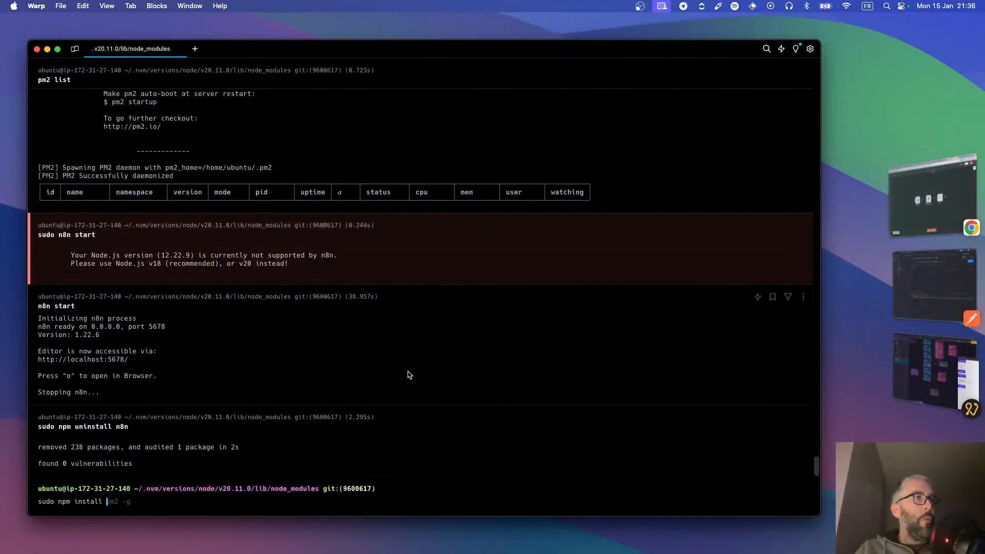
text(n8n -g)
key(Return)
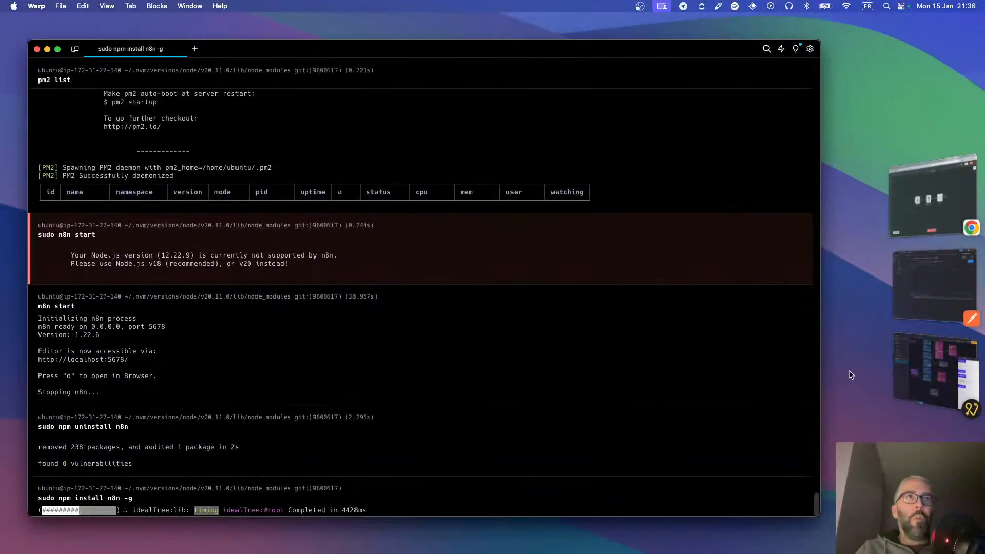
click(918, 359)
click(929, 195)
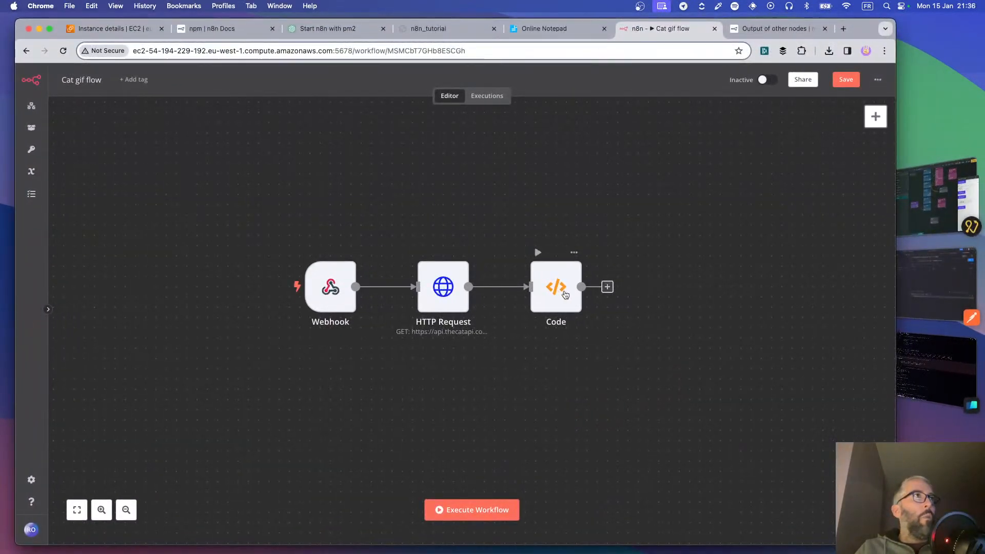
Back in the Cat gif flow, inspect the HTTP Request node's settings.
click(768, 31)
click(662, 29)
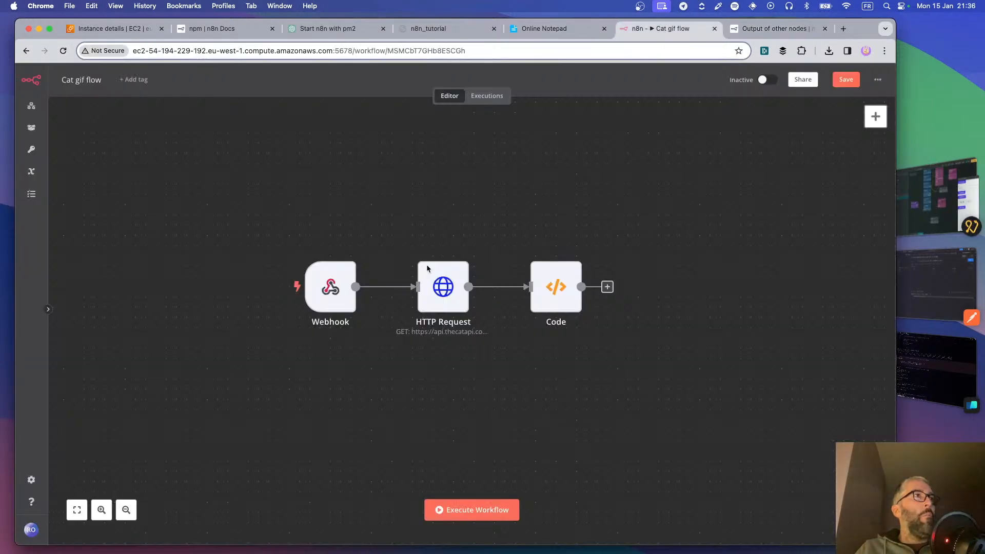
double_click(437, 303)
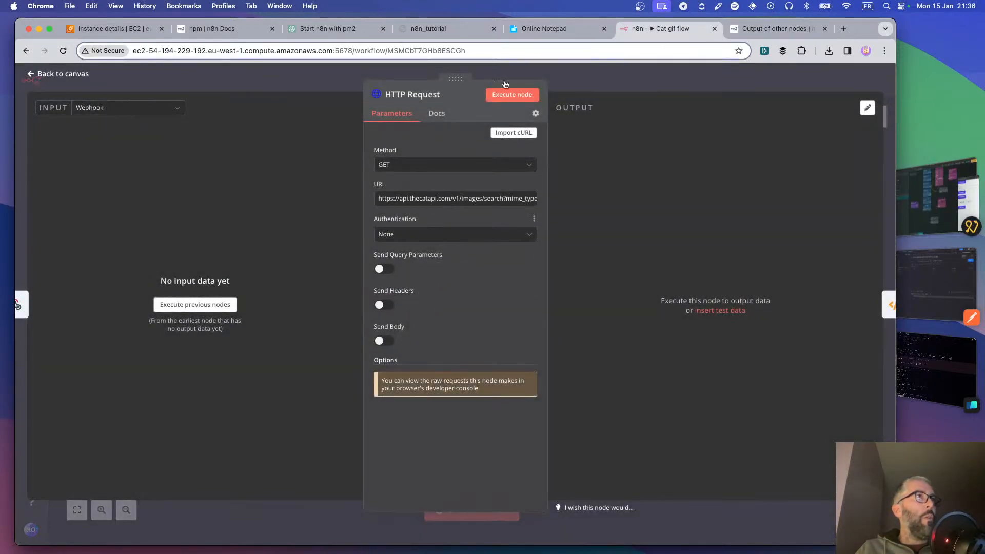
click(649, 72)
Read through the Code node's MQTT-publishing JavaScript, including the gif-url message line.
double_click(557, 286)
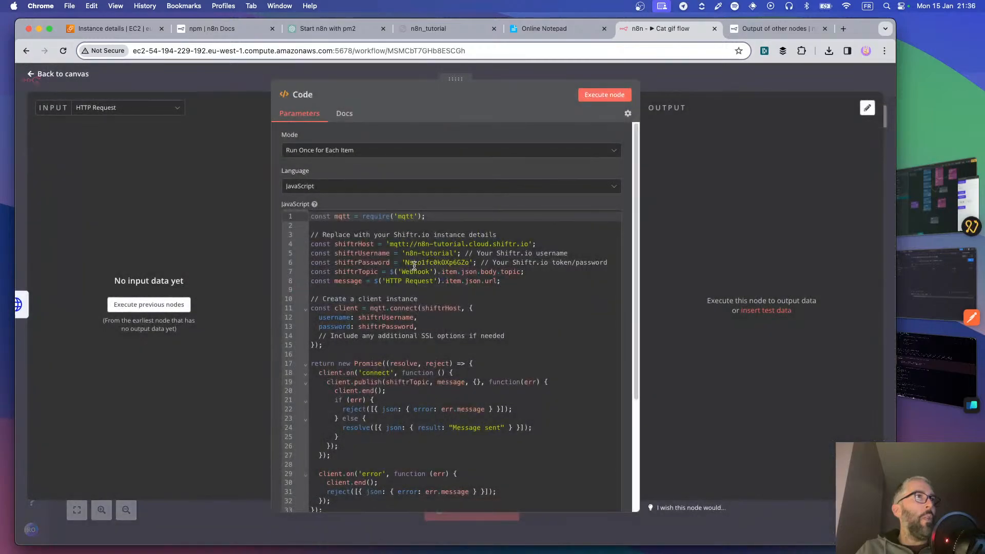
scroll(418, 332, down, 3)
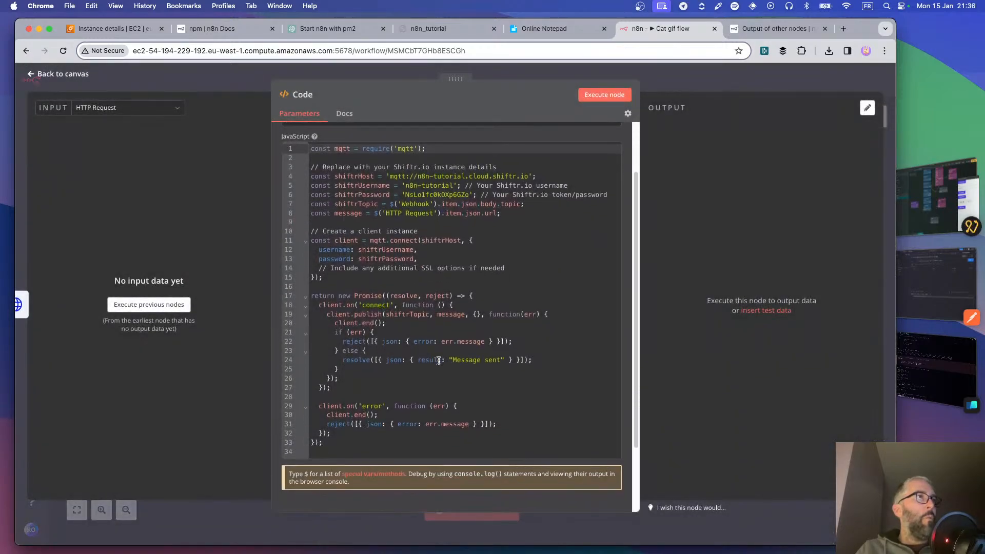
scroll(438, 361, up, 1)
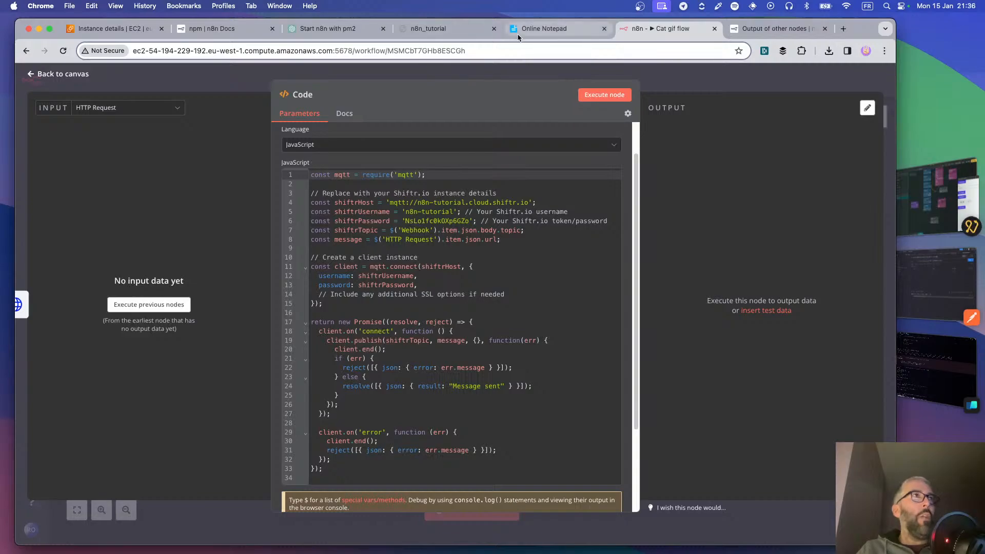
triple_click(424, 240)
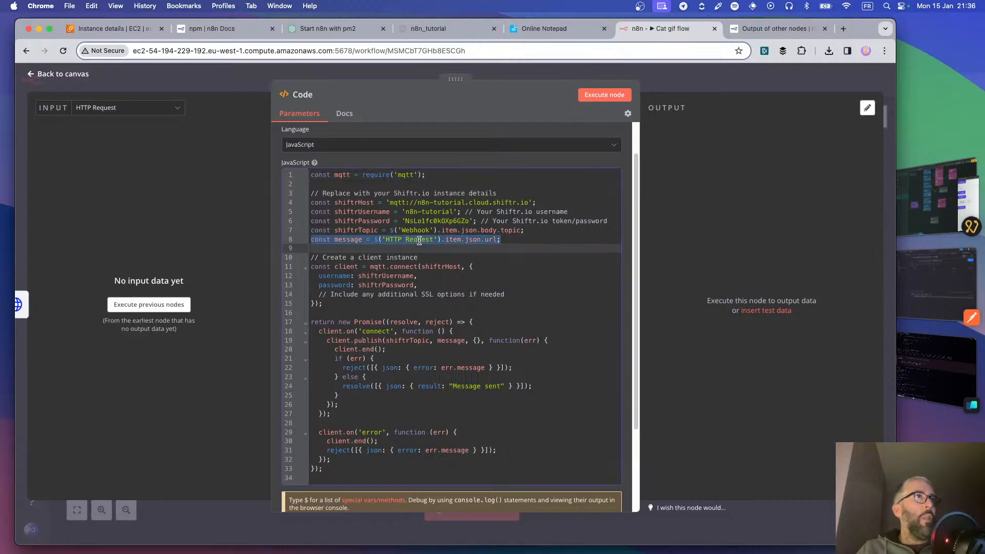
click(498, 257)
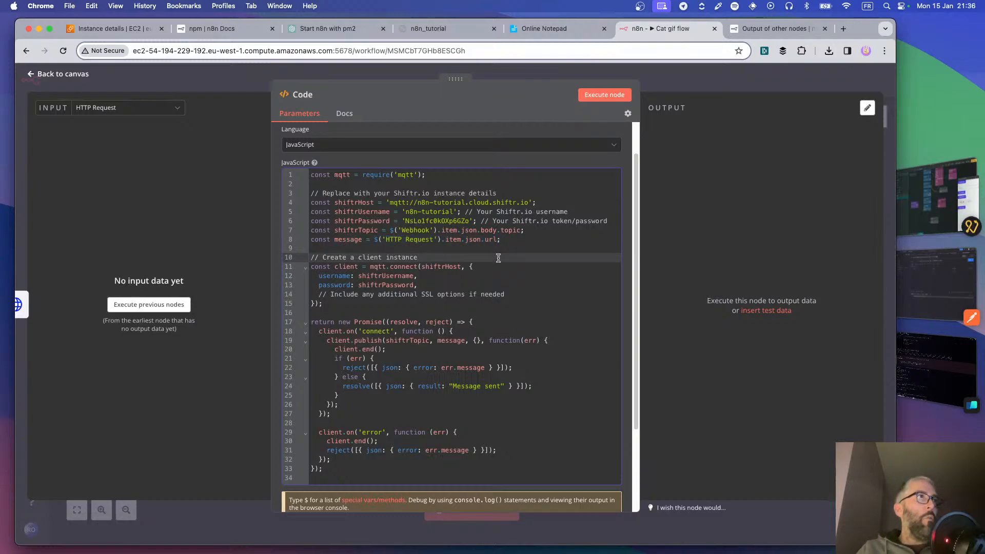
key(super+3)
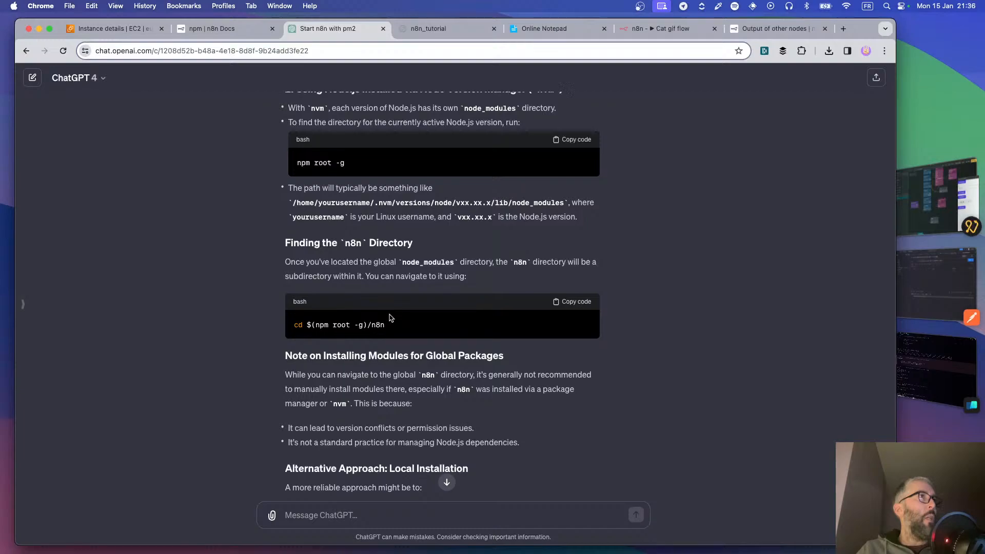
Scroll through ChatGPT's earlier mqtt example code and its publish function.
scroll(389, 318, up, 15)
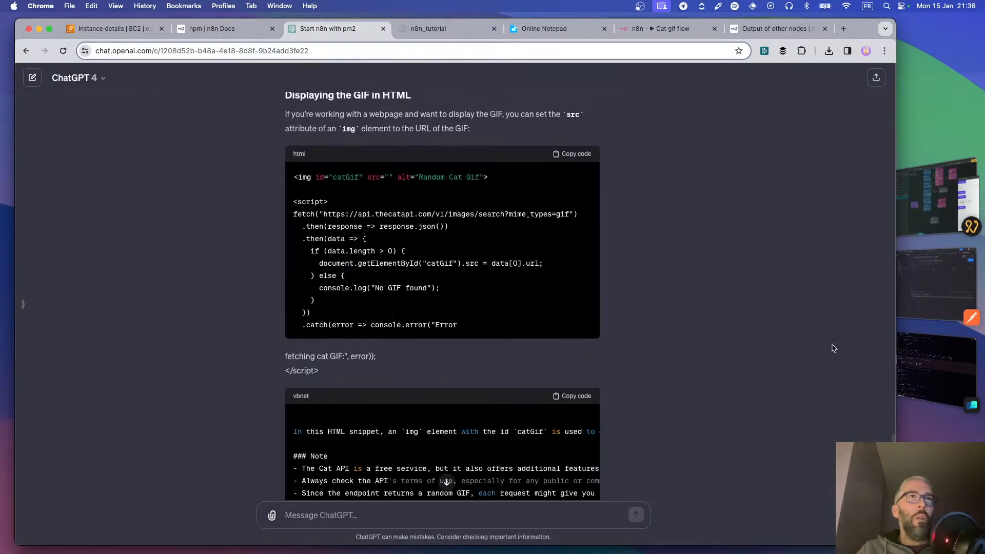
scroll(447, 322, up, 10)
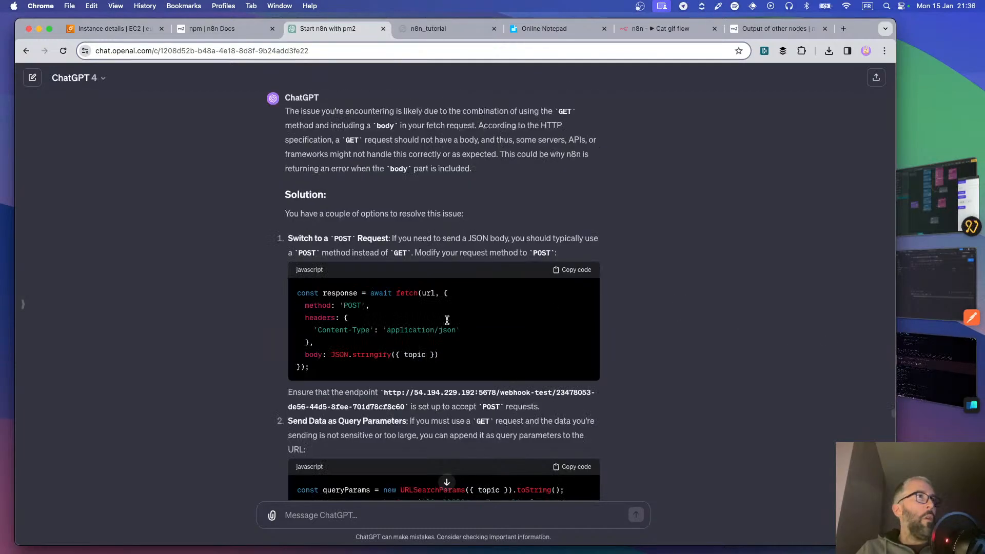
scroll(447, 321, down, 20)
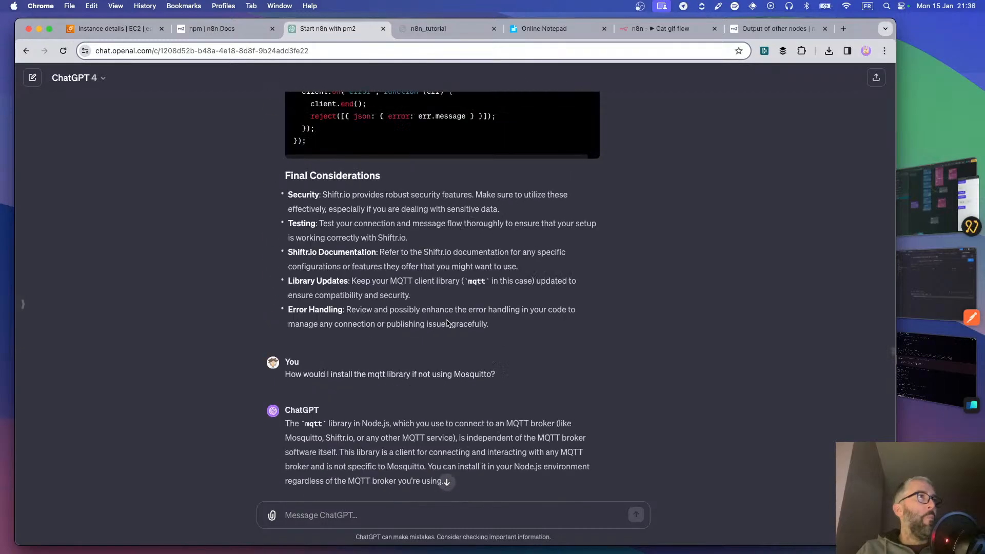
scroll(447, 320, down, 8)
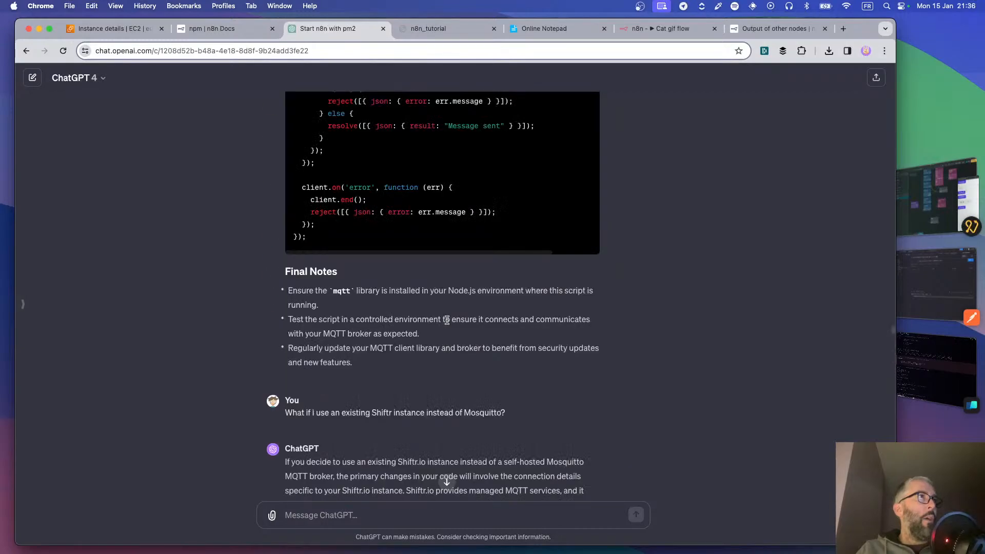
scroll(447, 321, up, 5)
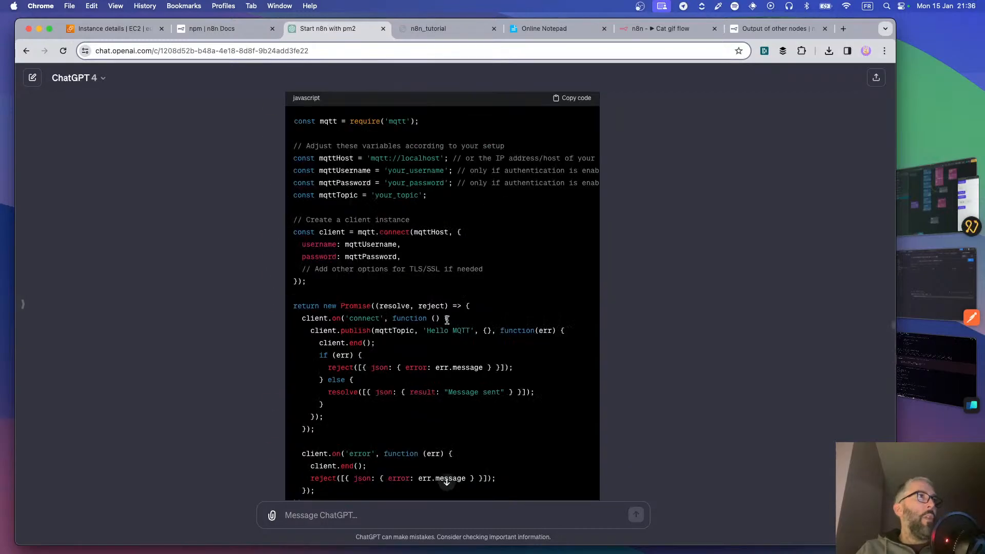
double_click(328, 121)
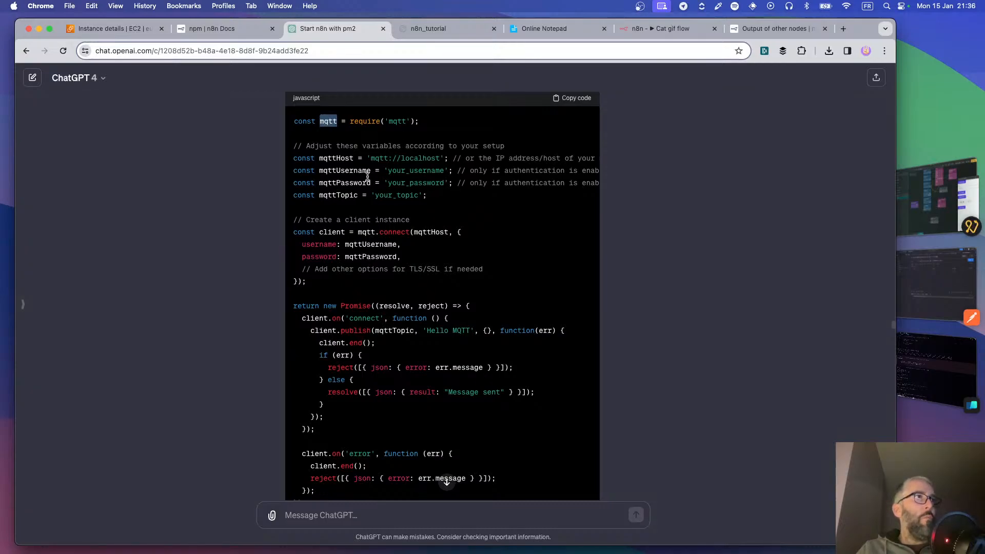
scroll(367, 257, down, 2)
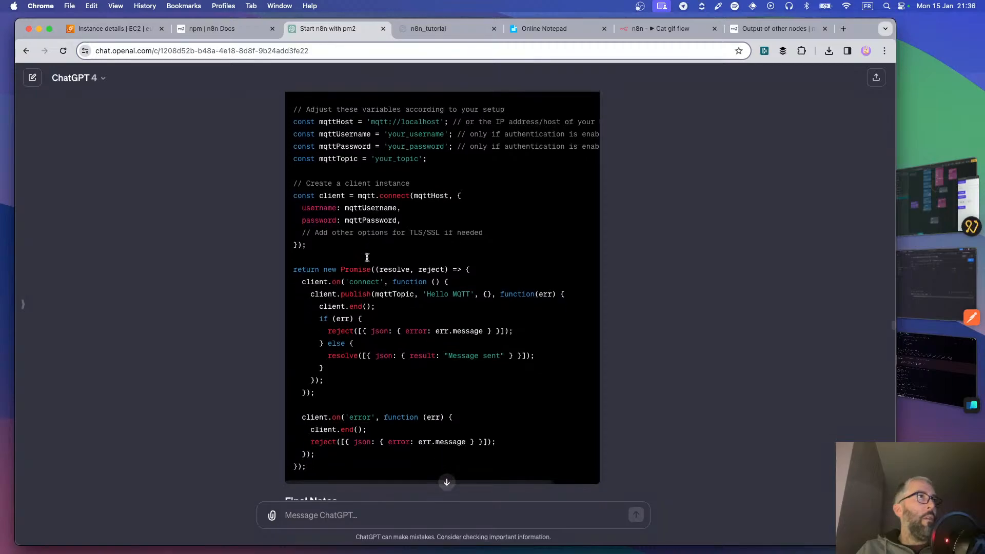
scroll(359, 257, down, 2)
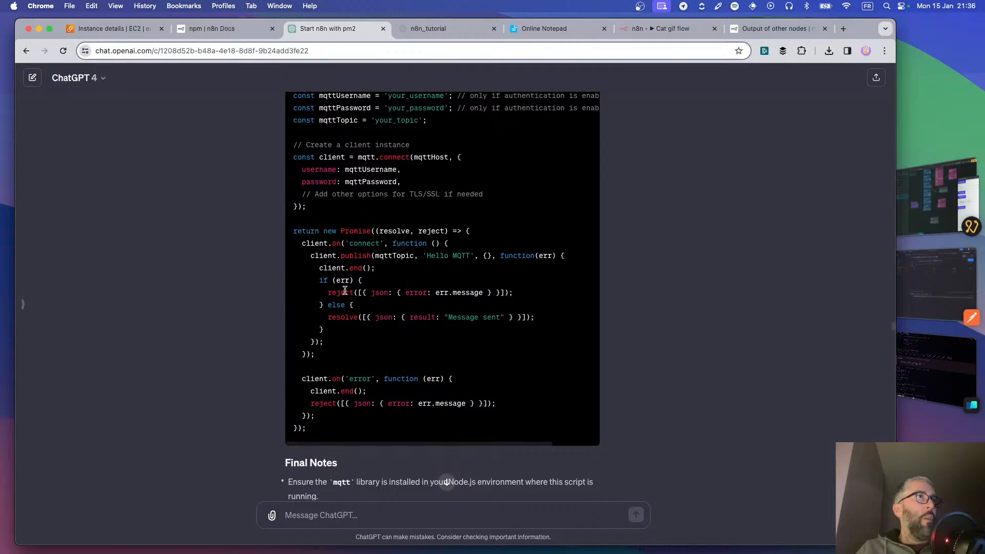
double_click(517, 256)
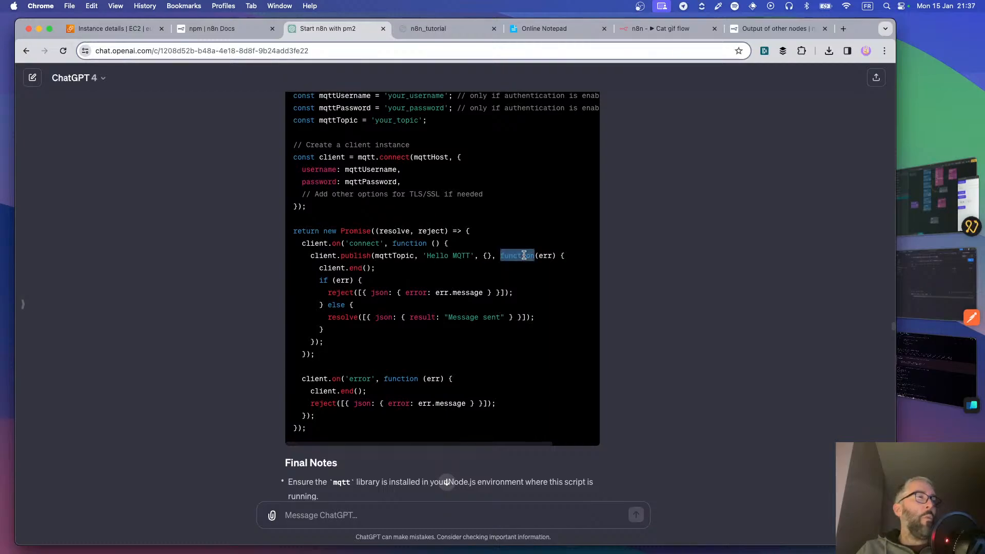
scroll(483, 293, down, 6)
scroll(483, 294, up, 12)
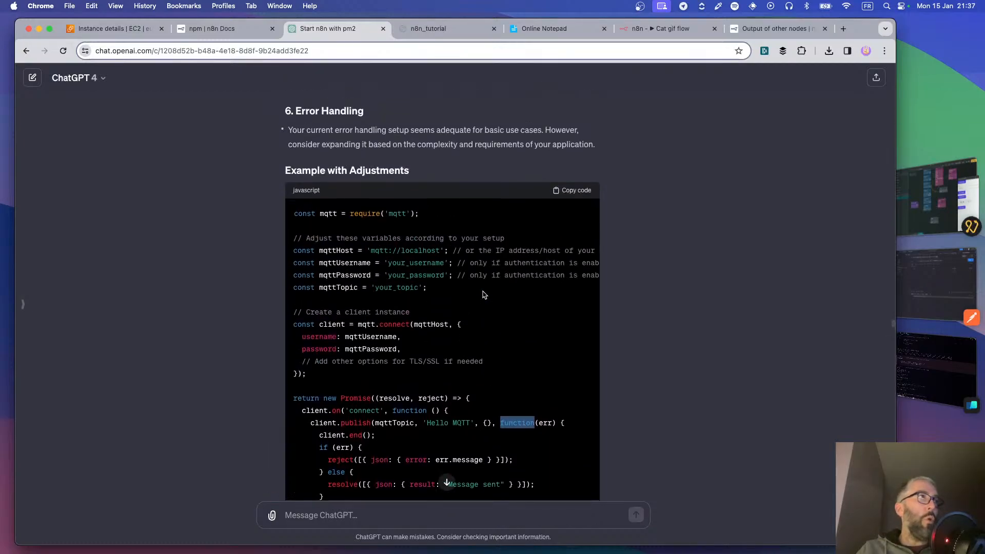
scroll(484, 295, down, 20)
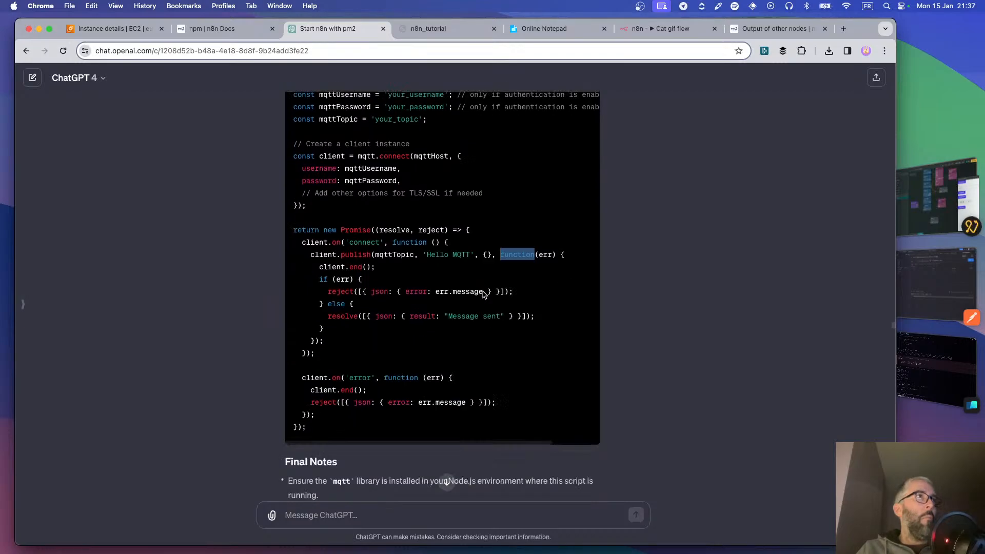
Check the reinstall in Warp, then bring up the 'npm | n8n Docs' global install page.
click(937, 375)
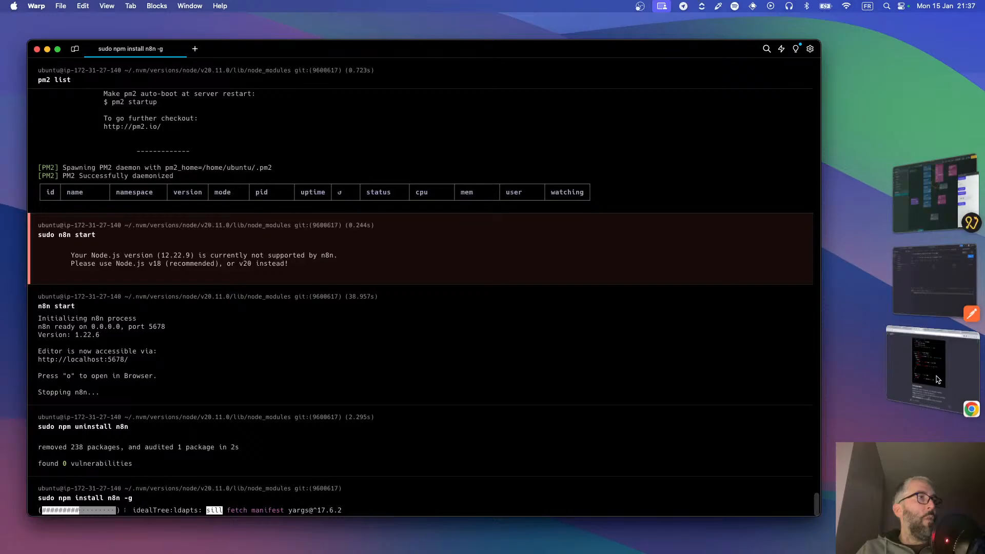
click(937, 380)
scroll(478, 304, up, 20)
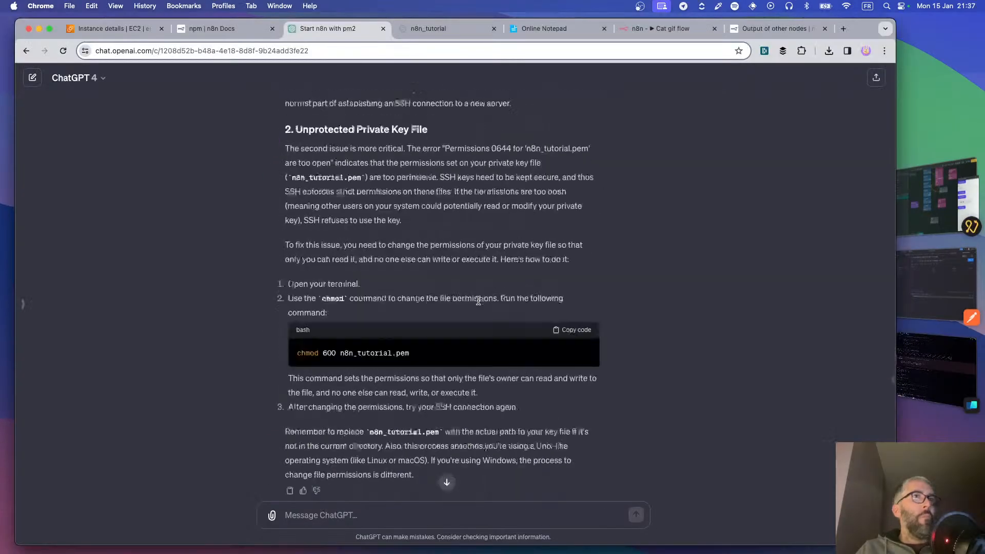
scroll(479, 304, down, 15)
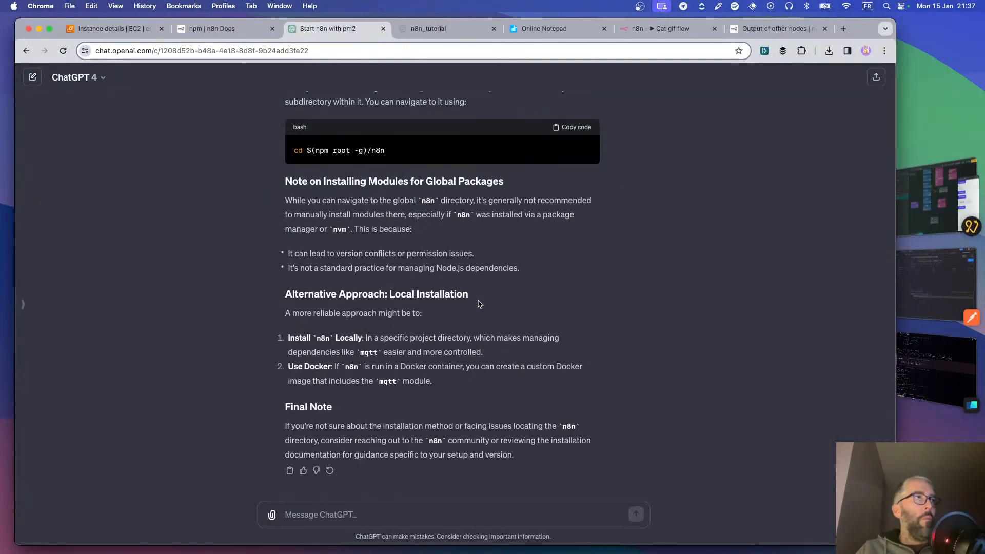
click(218, 29)
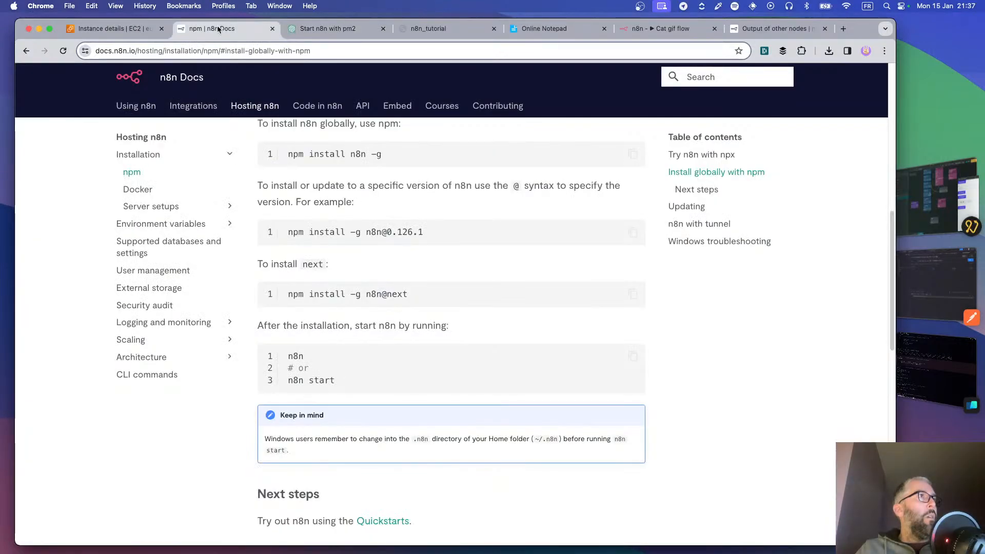
Return to the Cat gif flow and close the Code node editor to the canvas.
click(662, 29)
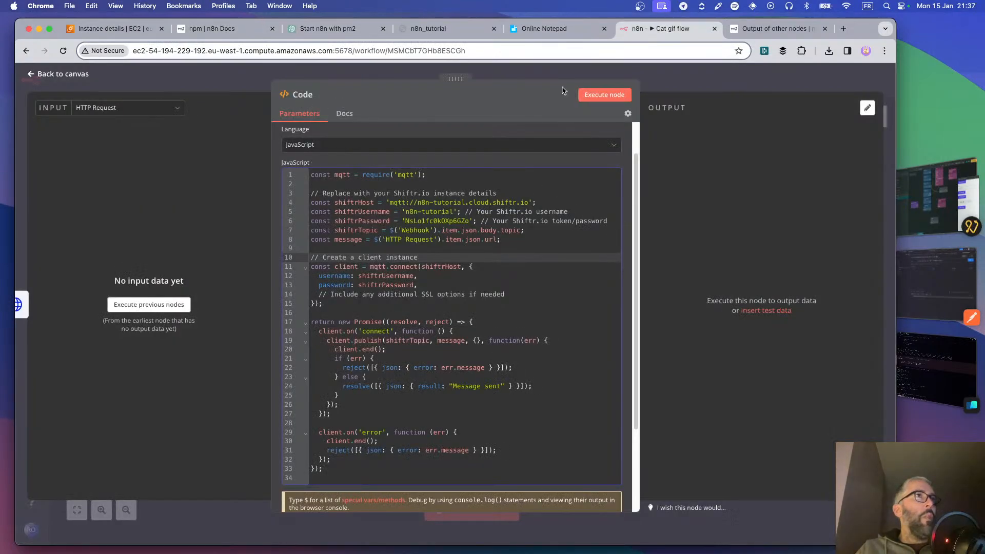
click(723, 73)
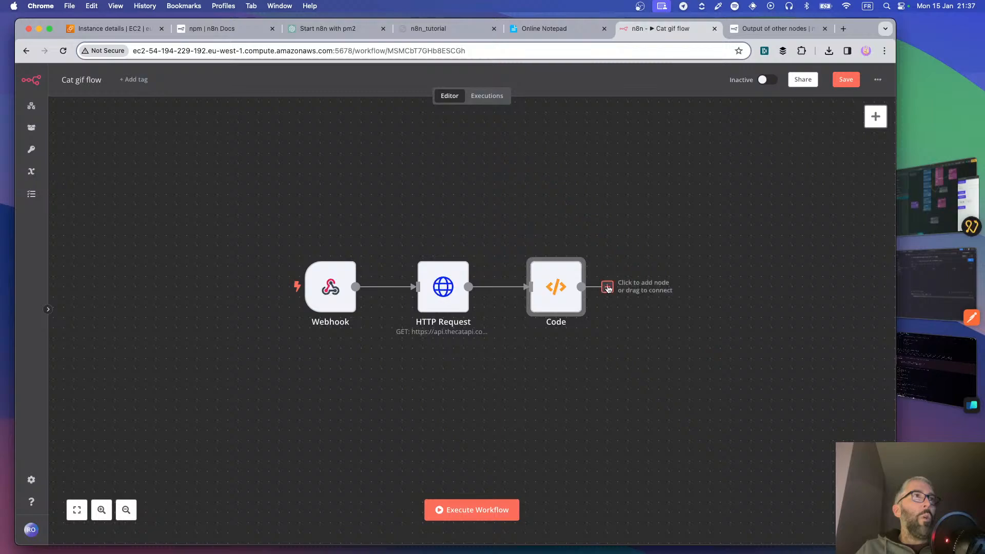
click(608, 288)
click(633, 296)
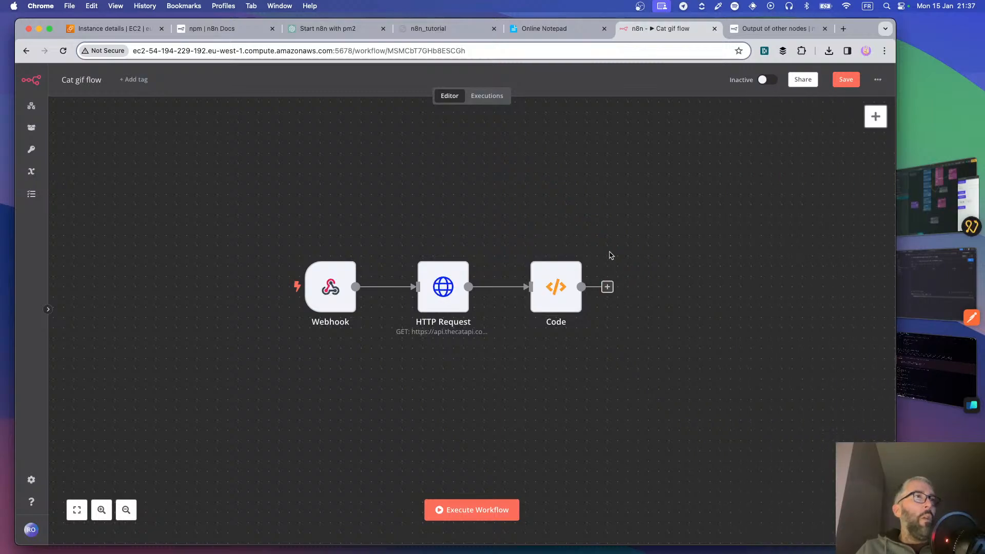
scroll(613, 256, right, 4)
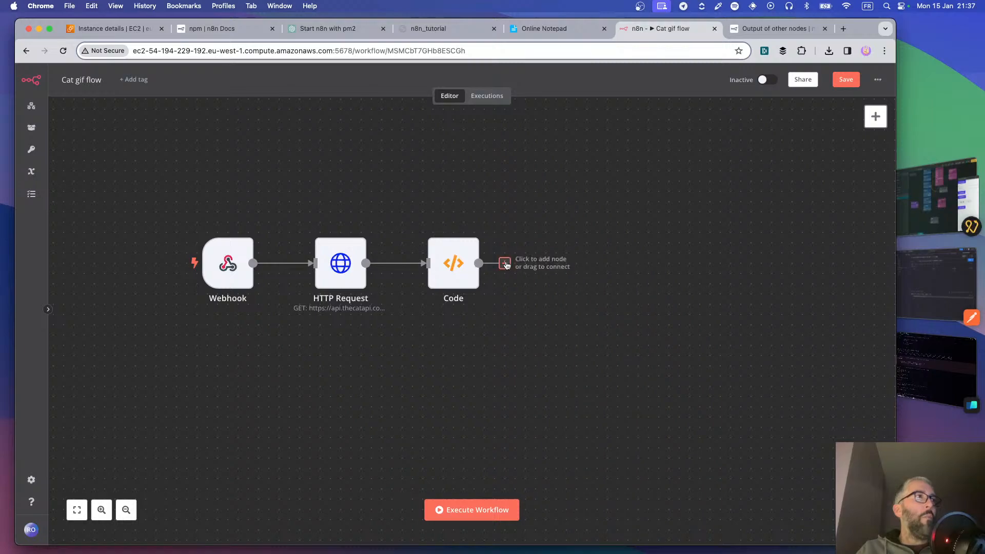
Review the Webhook settings (POST, respond Immediately, code 200) and the Code script again.
double_click(215, 246)
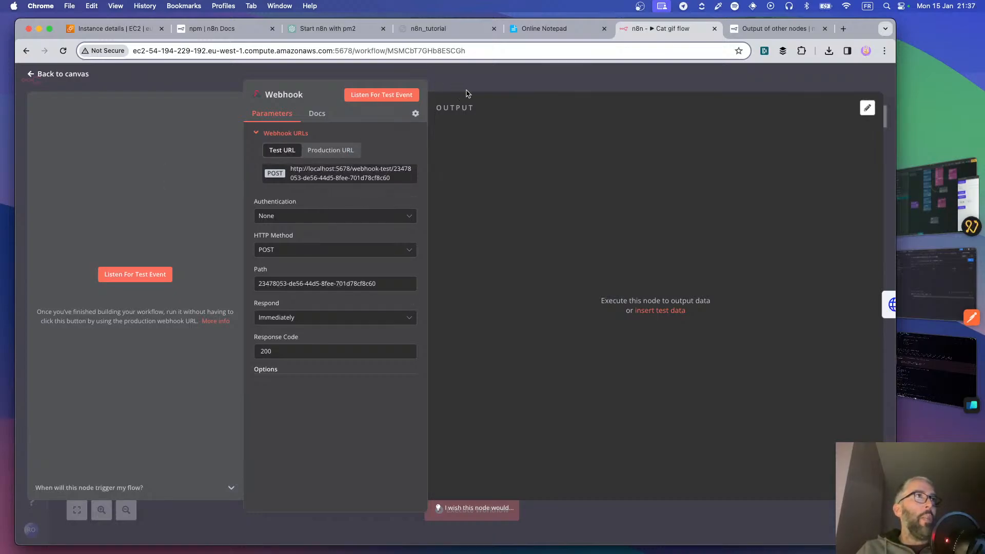
click(508, 83)
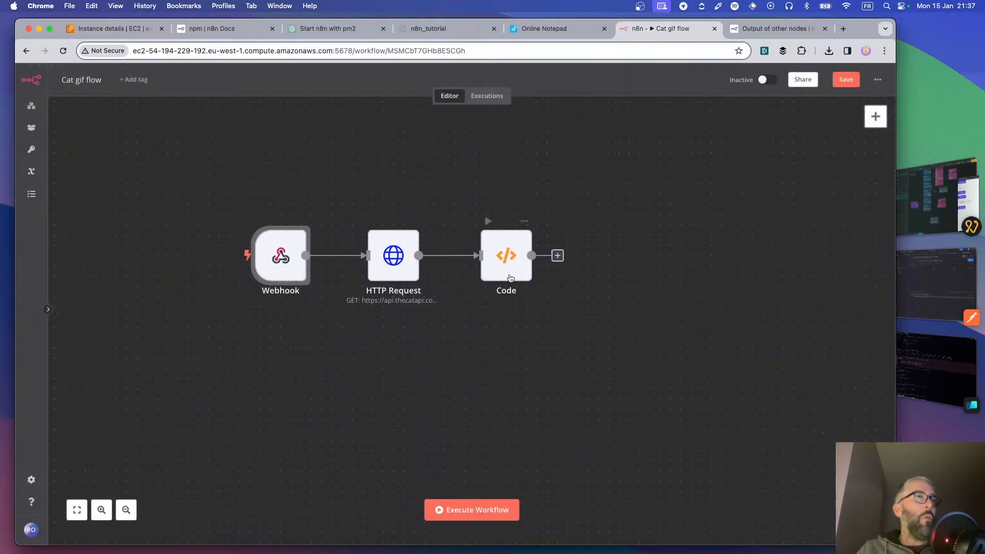
double_click(512, 247)
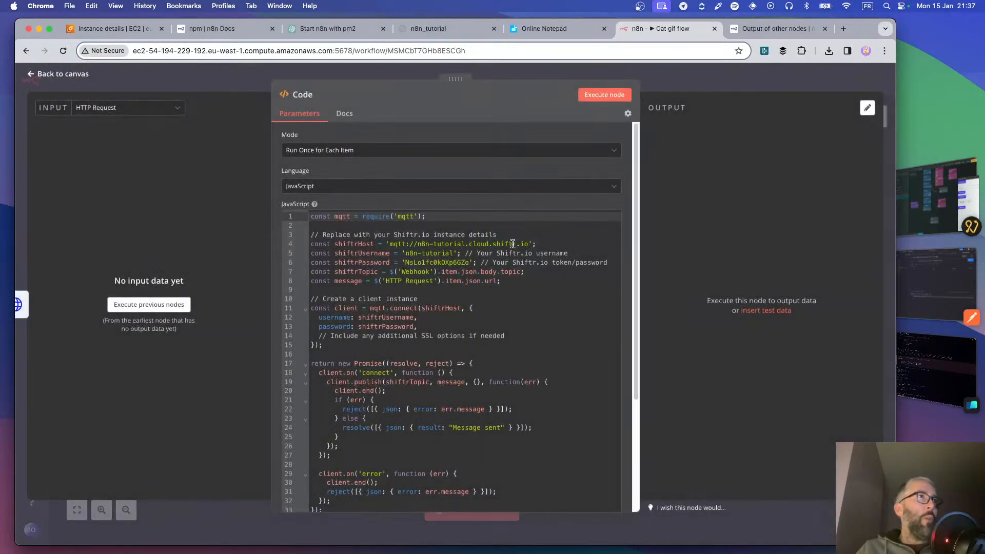
scroll(476, 322, down, 3)
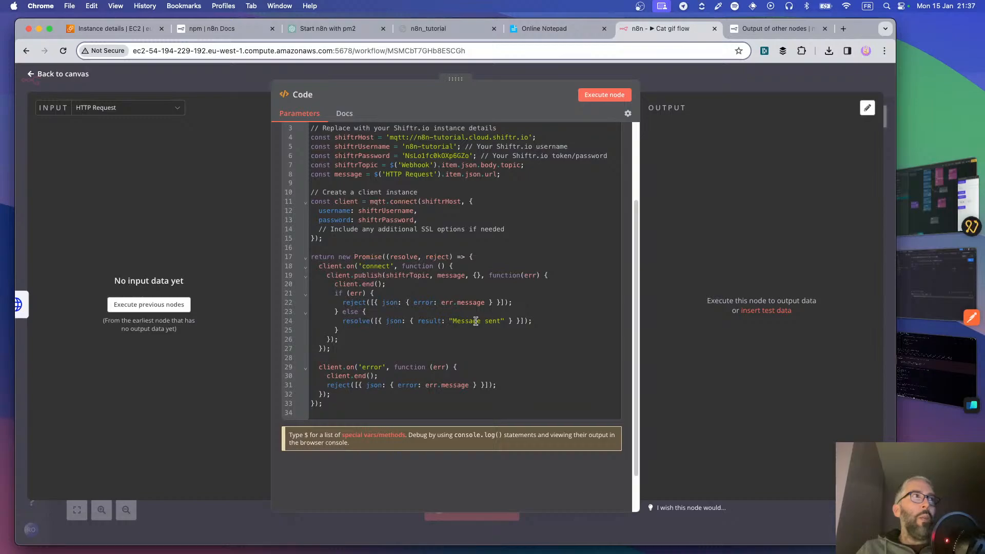
scroll(476, 321, up, 3)
click(711, 78)
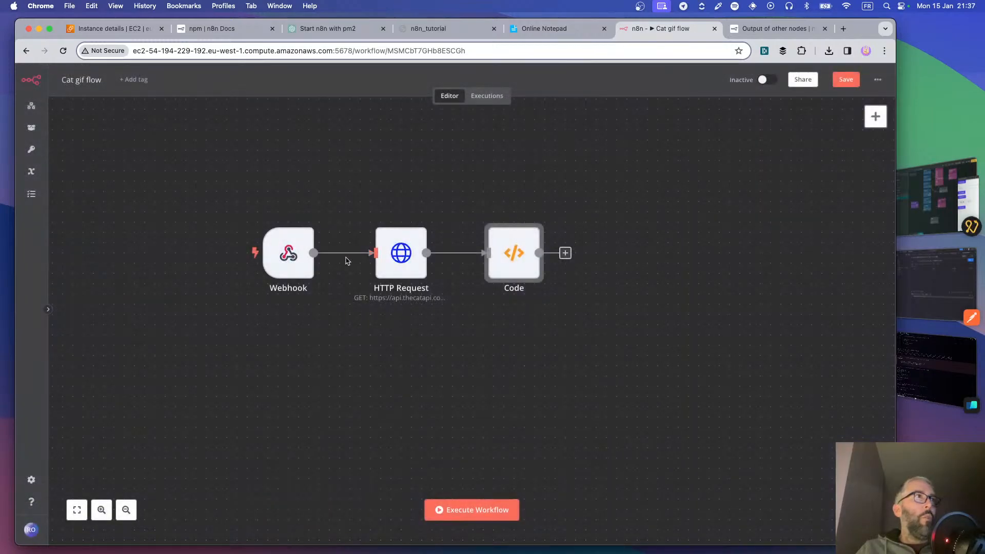
double_click(298, 262)
Set Webhook to respond 'Using Respond to Webhook Node' and add that node (First Incoming Item) after Code.
click(317, 315)
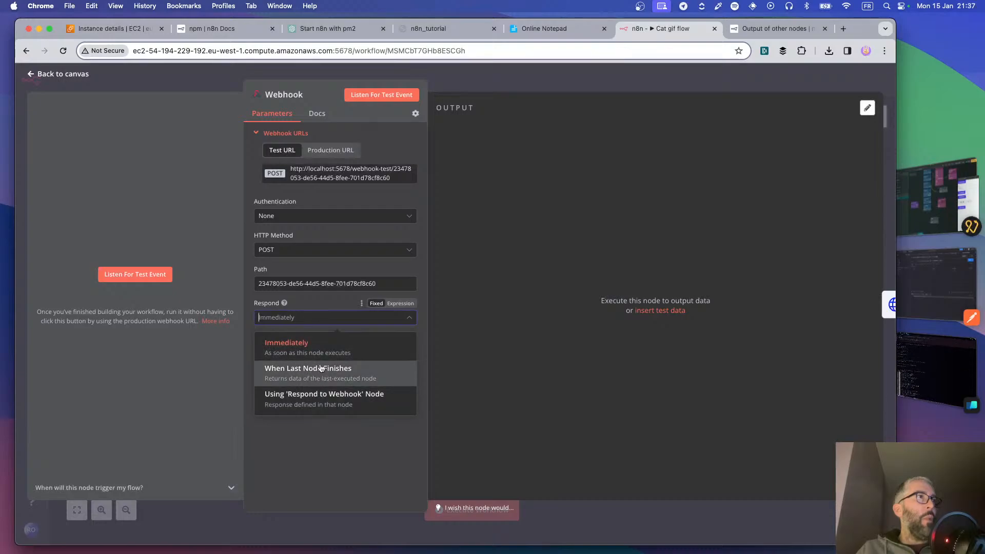
click(308, 400)
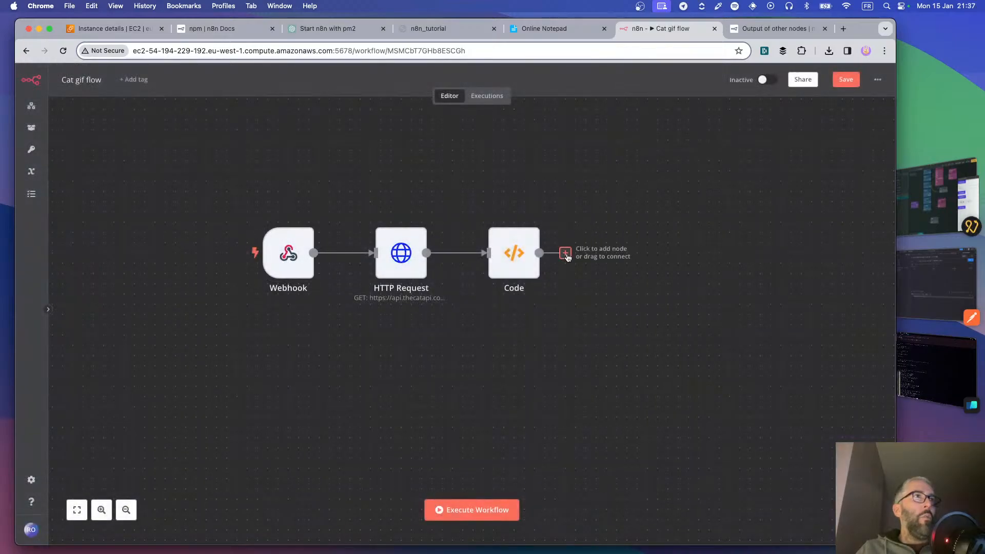
click(565, 252)
text(web)
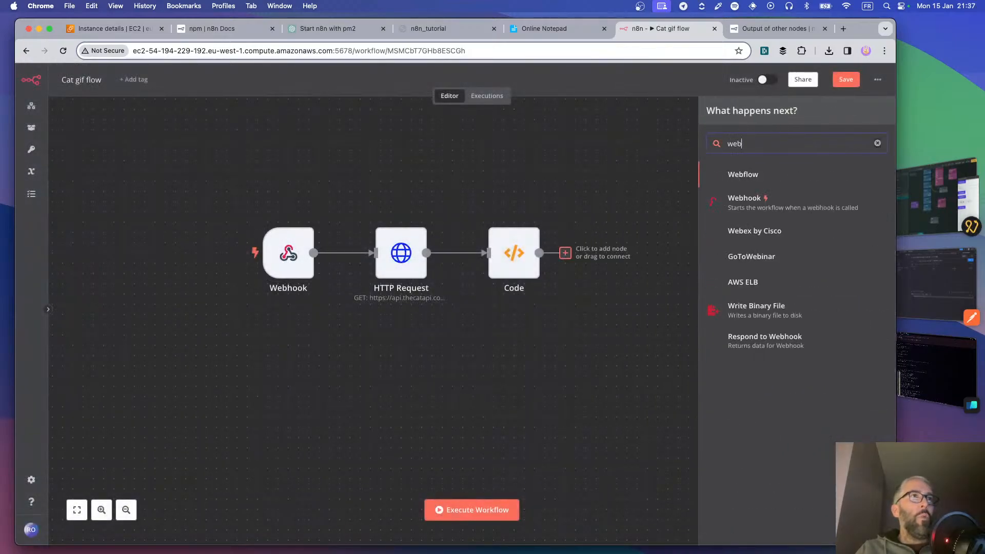
click(755, 343)
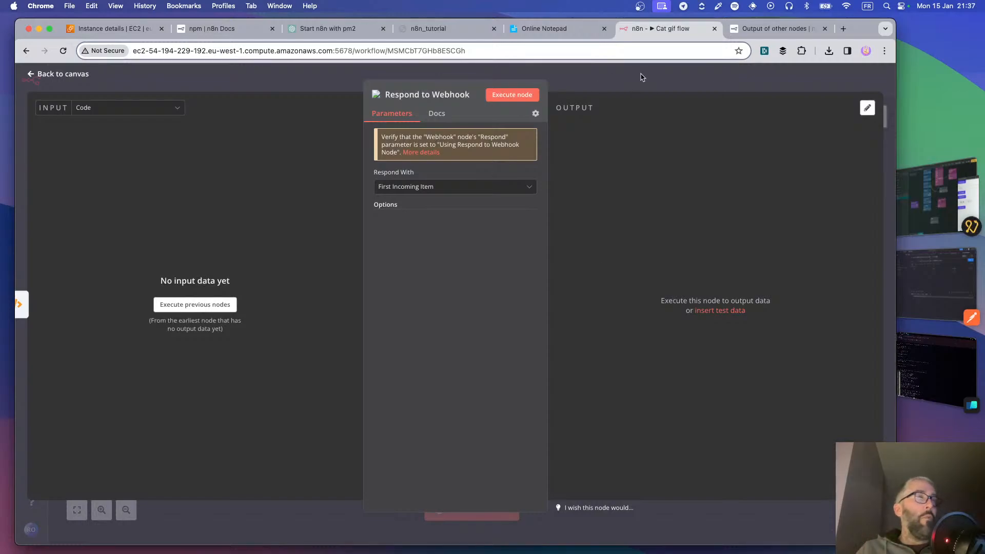
click(627, 87)
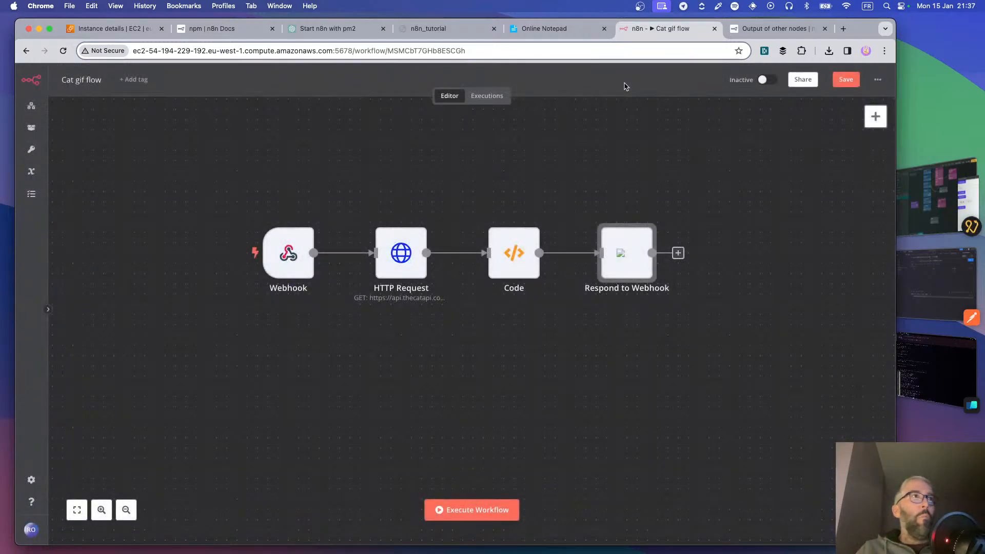
double_click(623, 251)
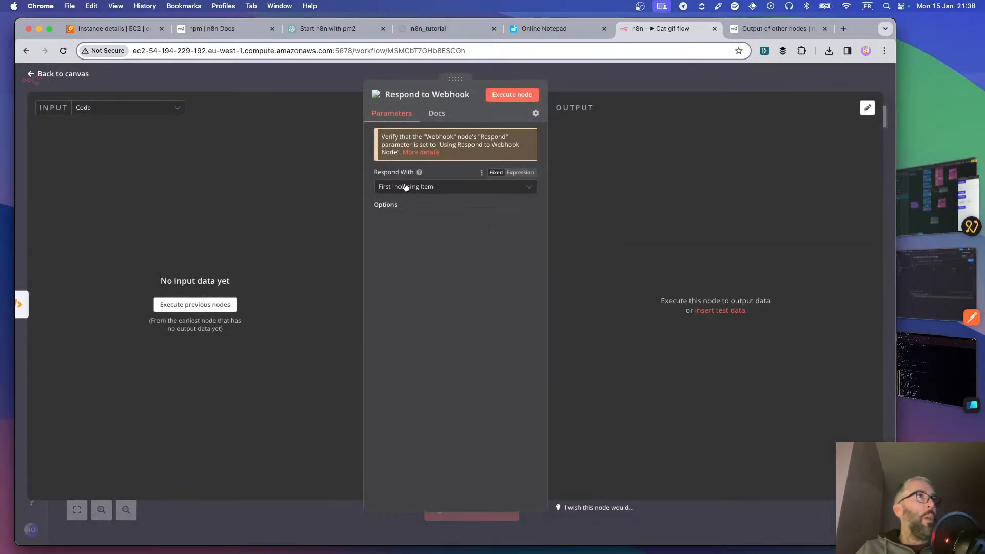
click(624, 80)
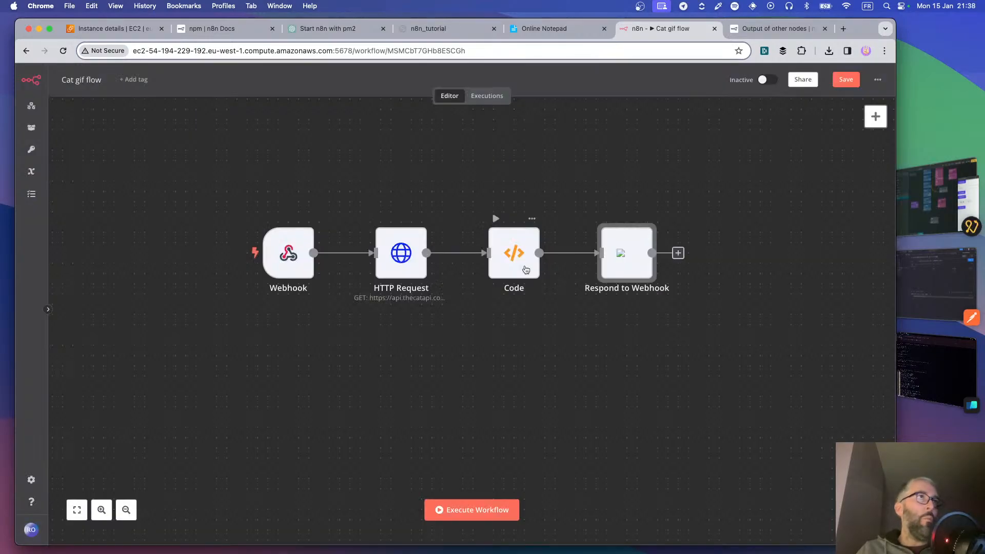
click(516, 257)
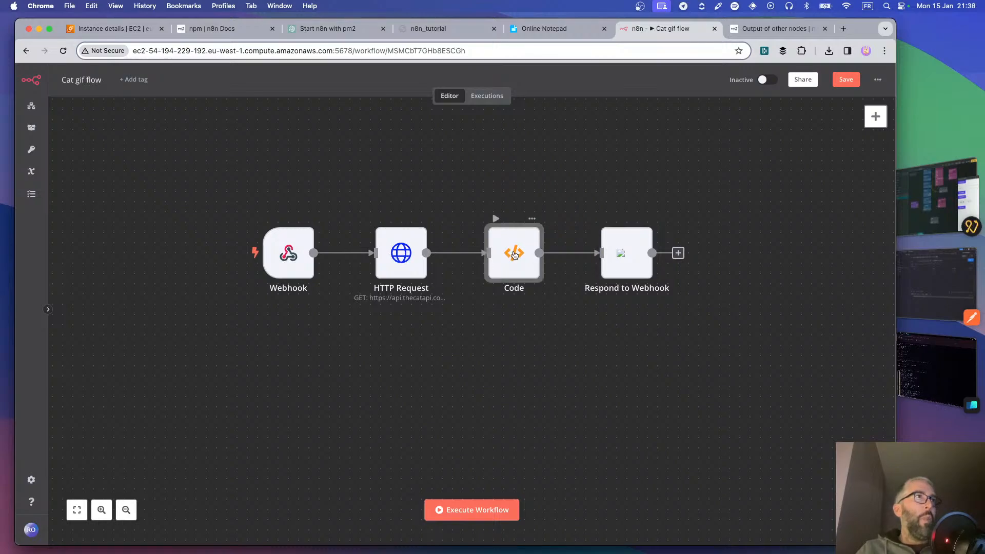
double_click(514, 255)
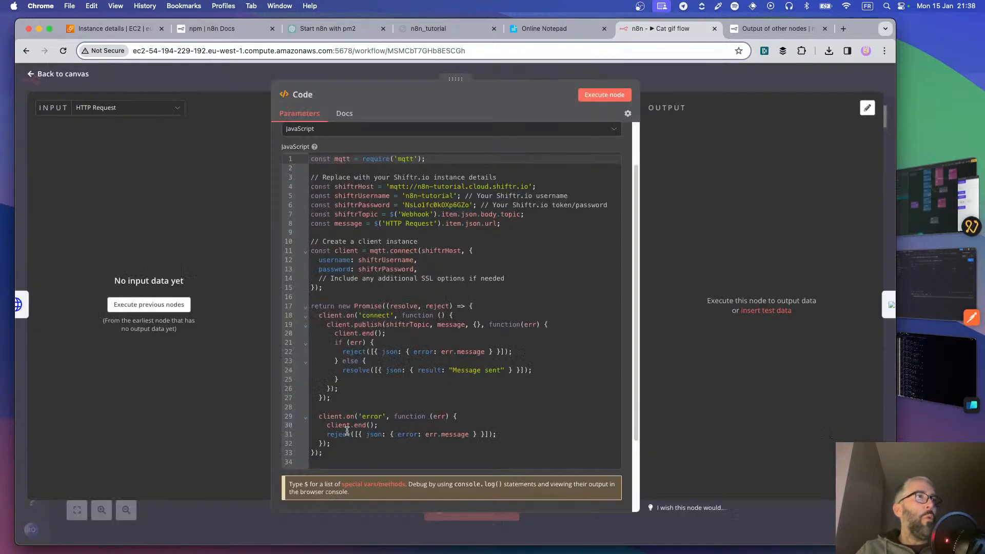
drag(367, 435, 386, 435)
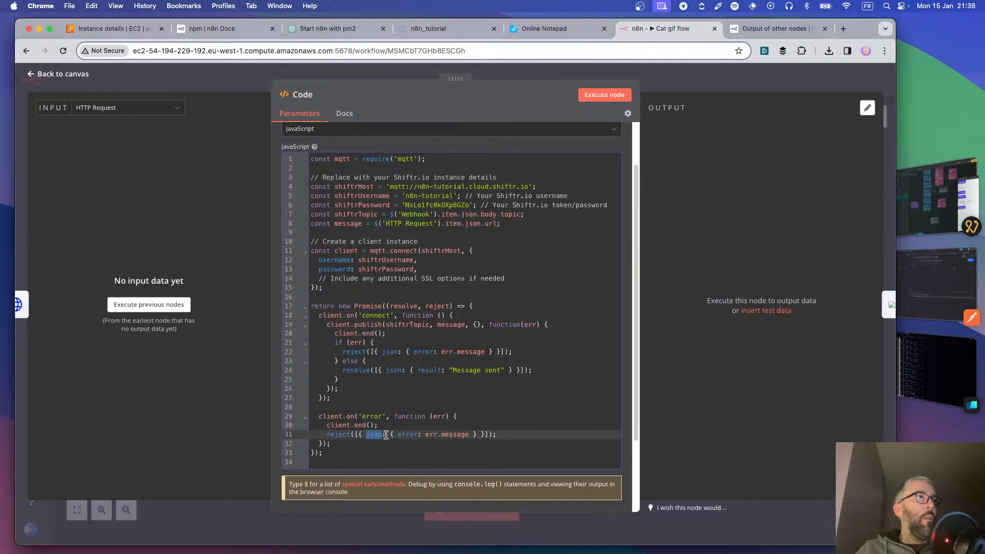
click(323, 434)
double_click(340, 435)
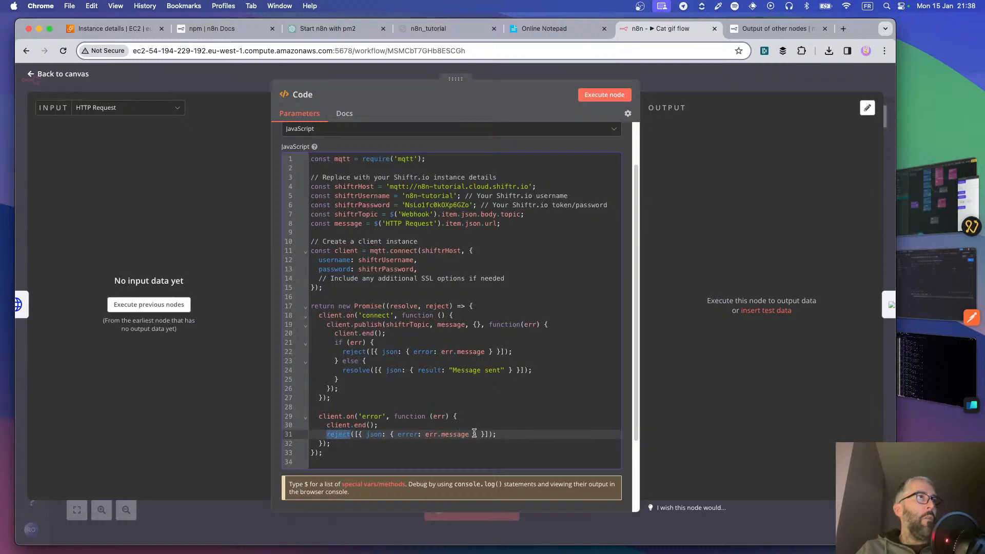
scroll(474, 434, down, 1)
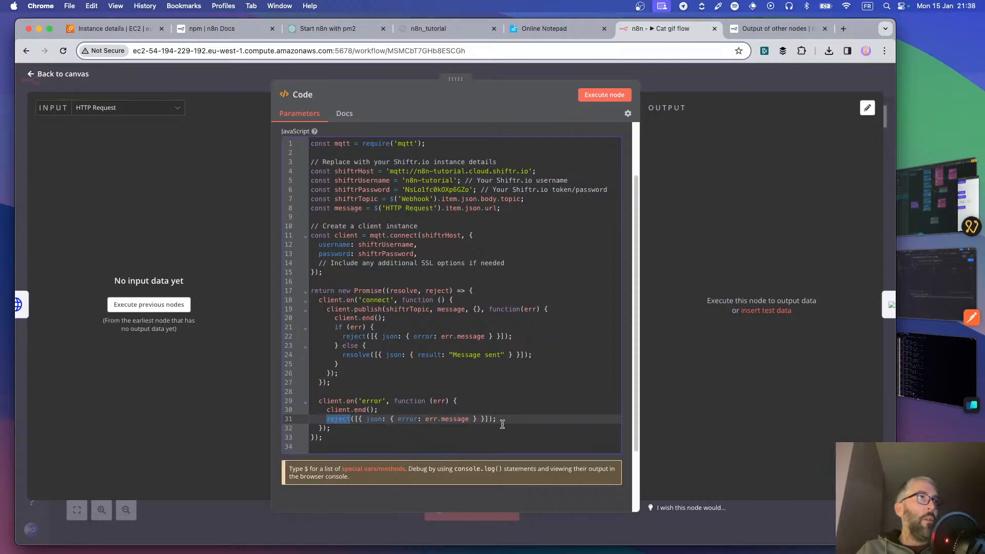
double_click(394, 337)
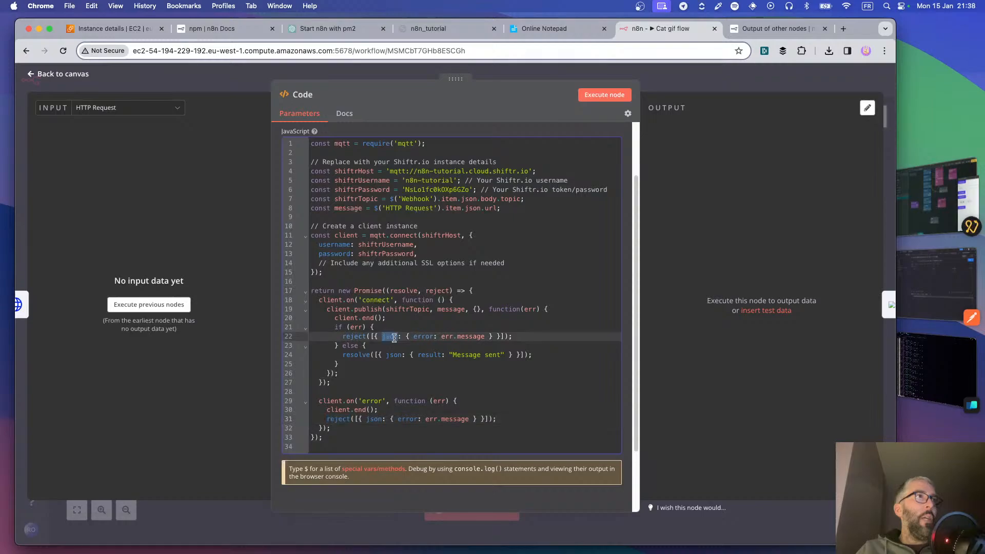
triple_click(373, 336)
triple_click(373, 335)
click(464, 332)
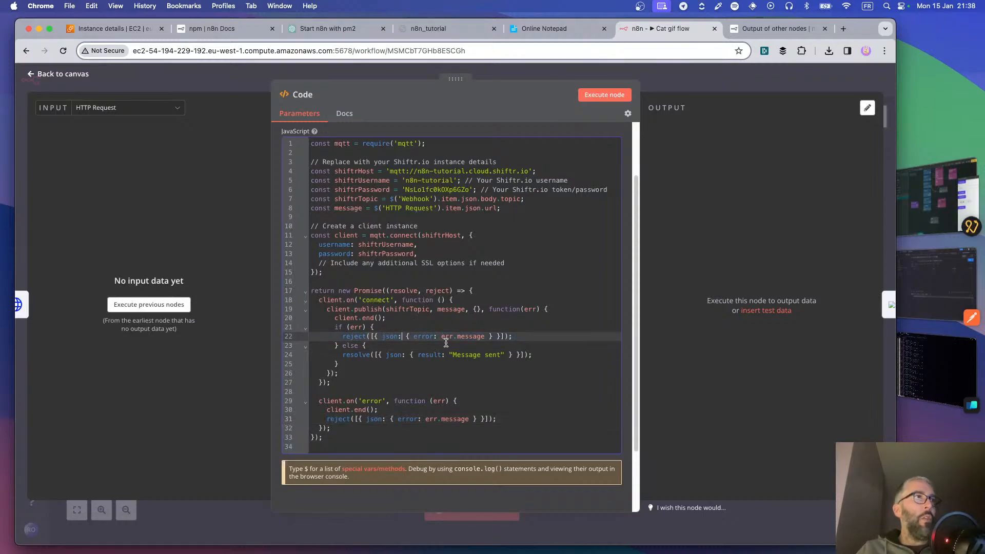
double_click(428, 355)
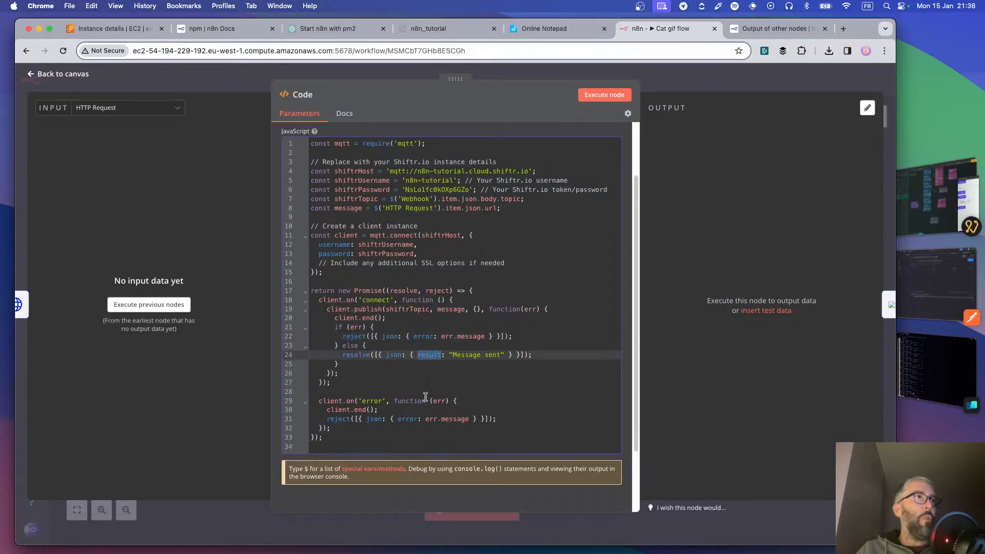
double_click(408, 419)
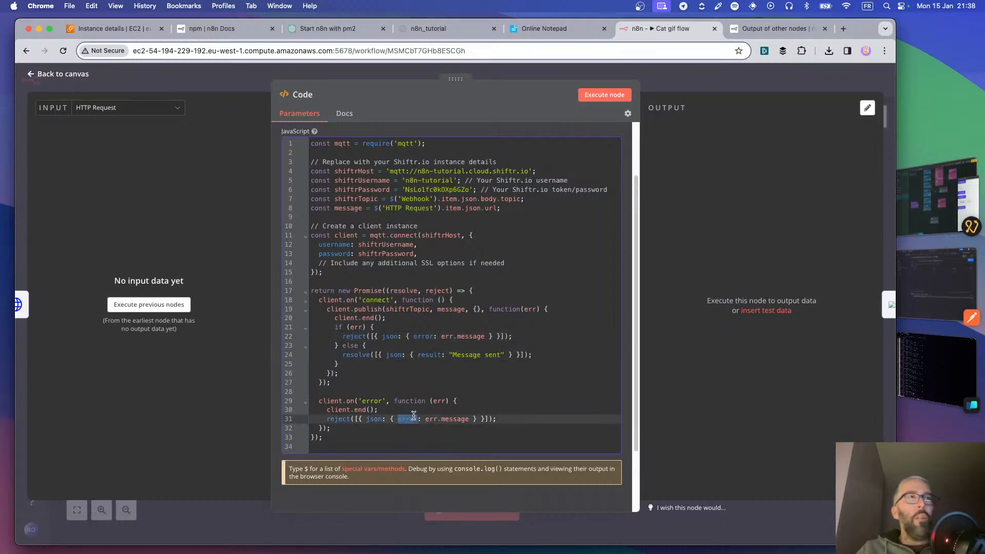
click(742, 84)
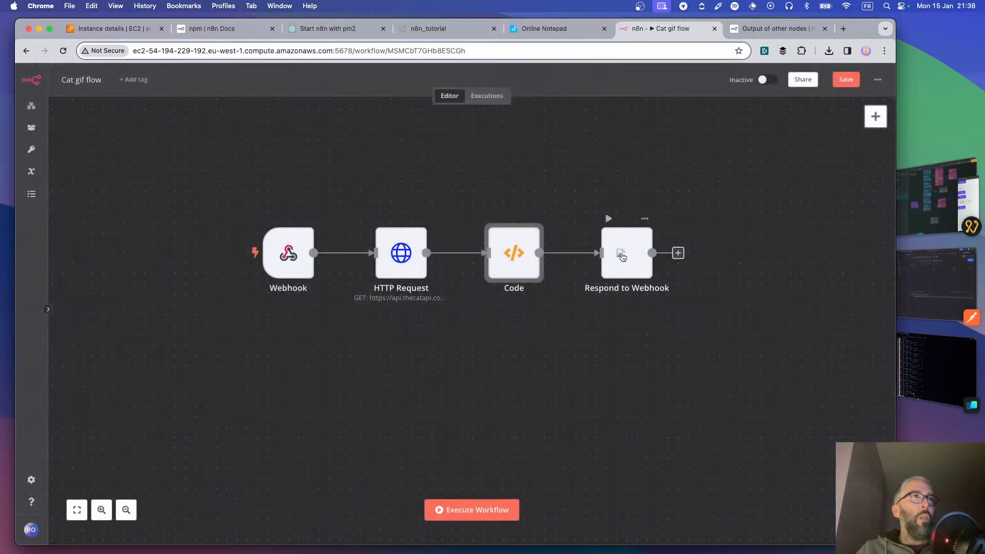
Insert an If node between Code and Respond to Webhook, leaving its comparison operator unchanged.
drag(622, 257, 674, 288)
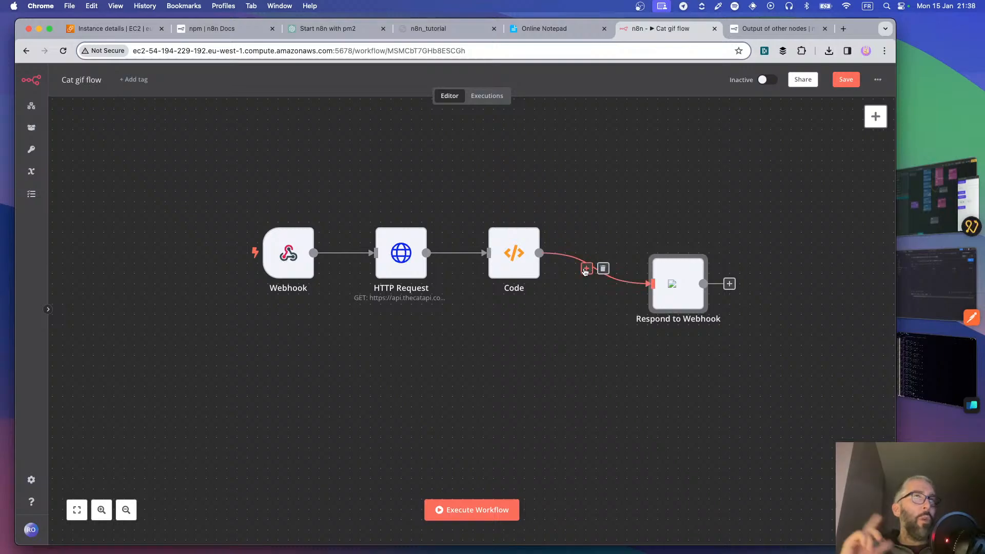
click(586, 269)
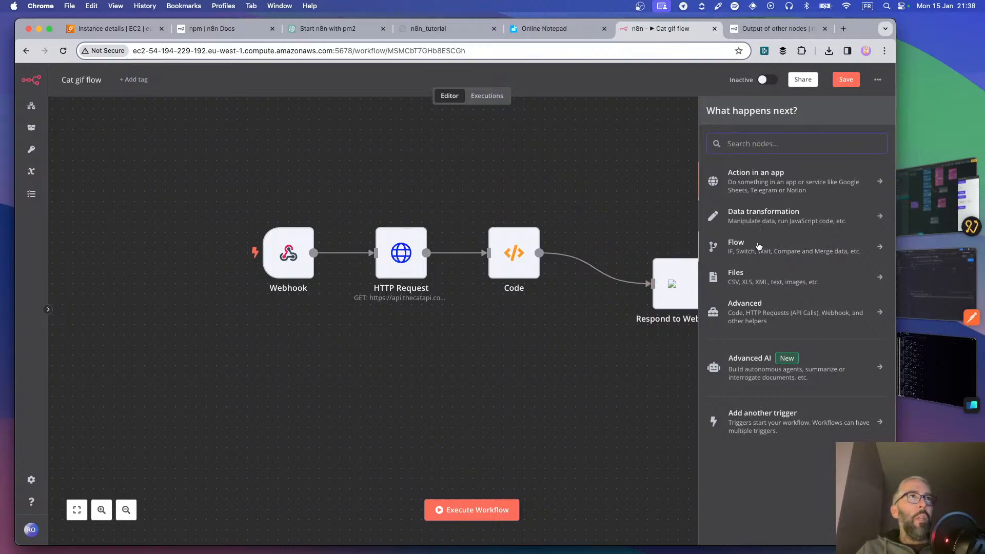
click(759, 247)
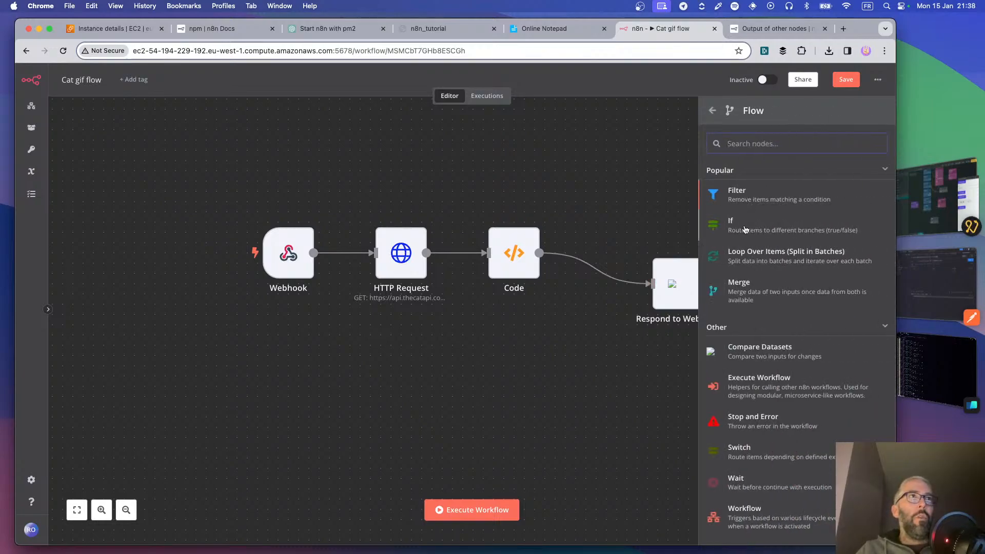
click(745, 230)
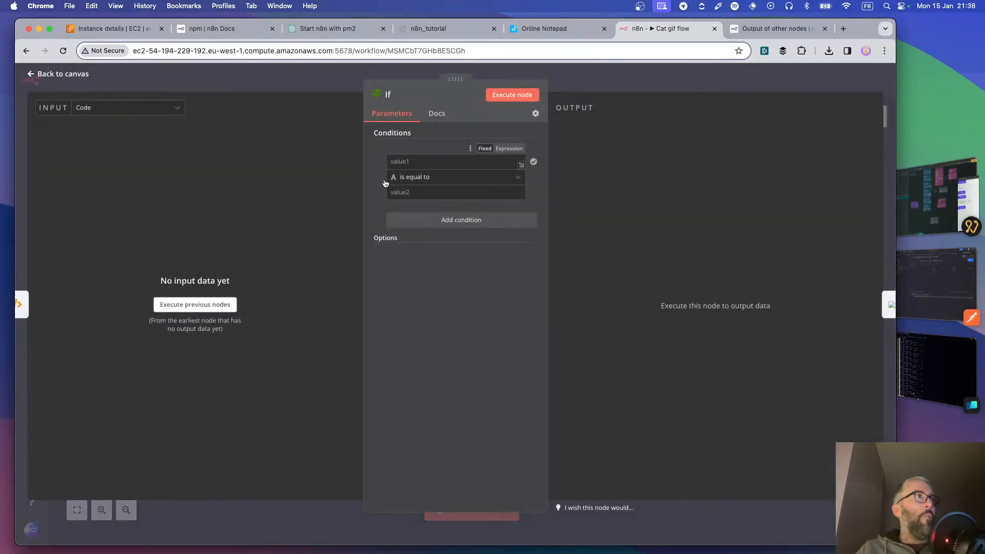
click(413, 177)
mouse_move(437, 222)
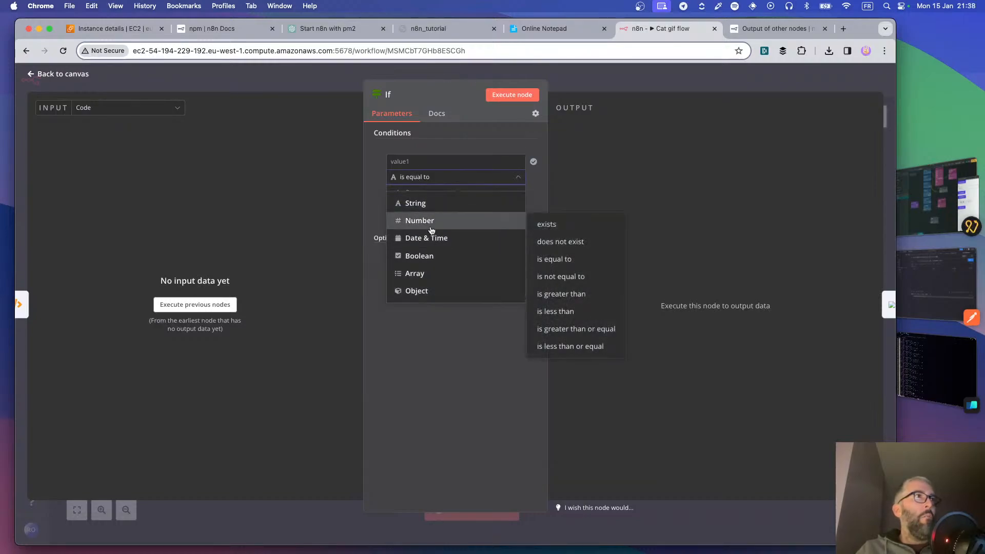
click(447, 178)
click(447, 178)
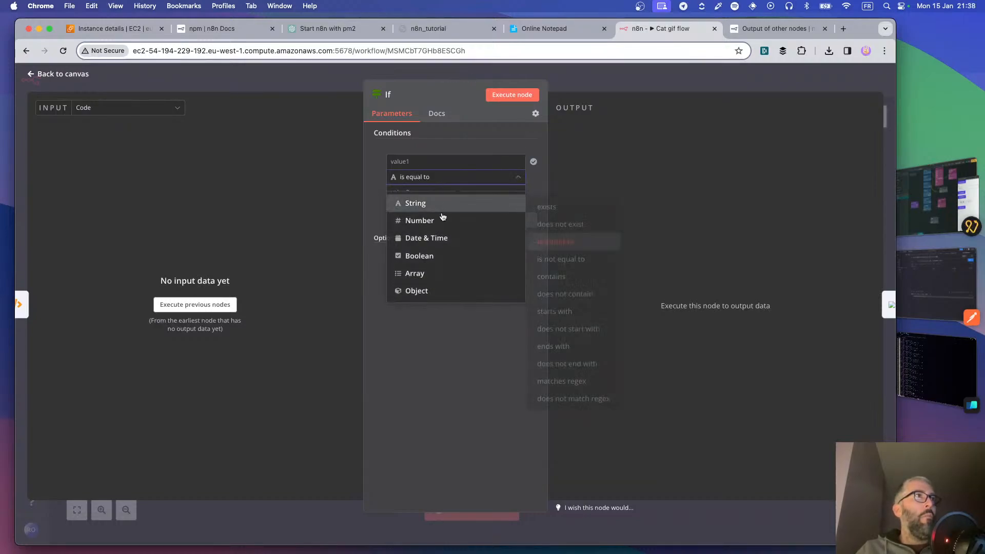
mouse_move(439, 203)
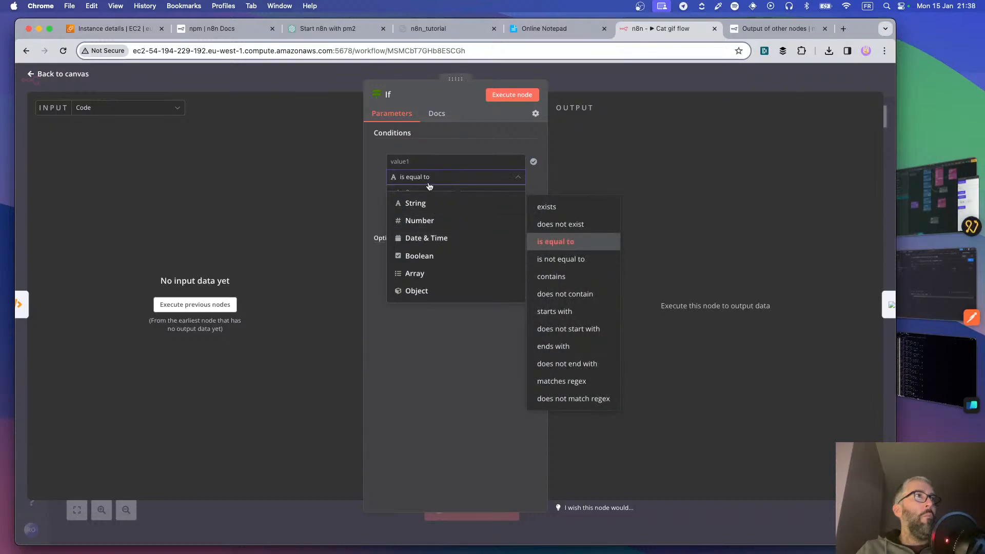
click(555, 208)
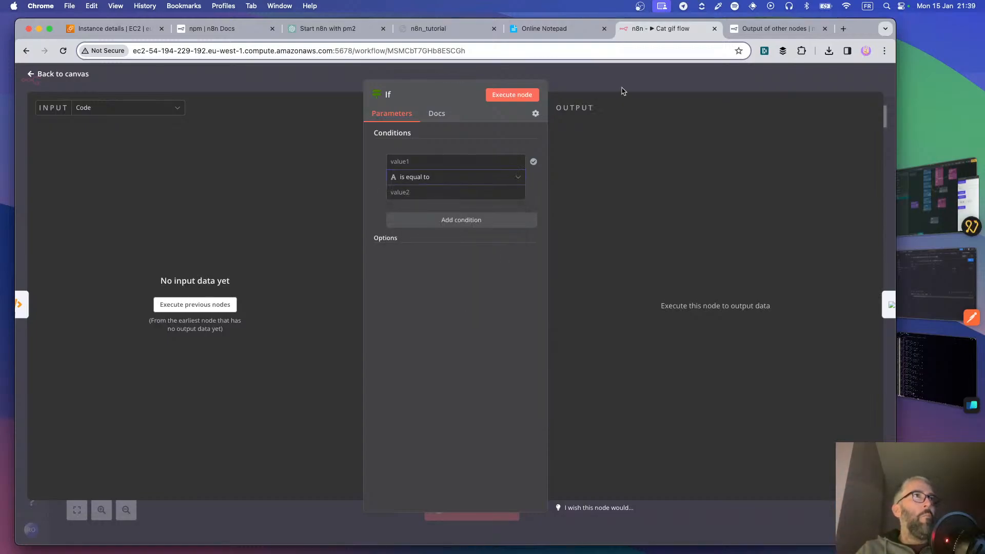
click(637, 78)
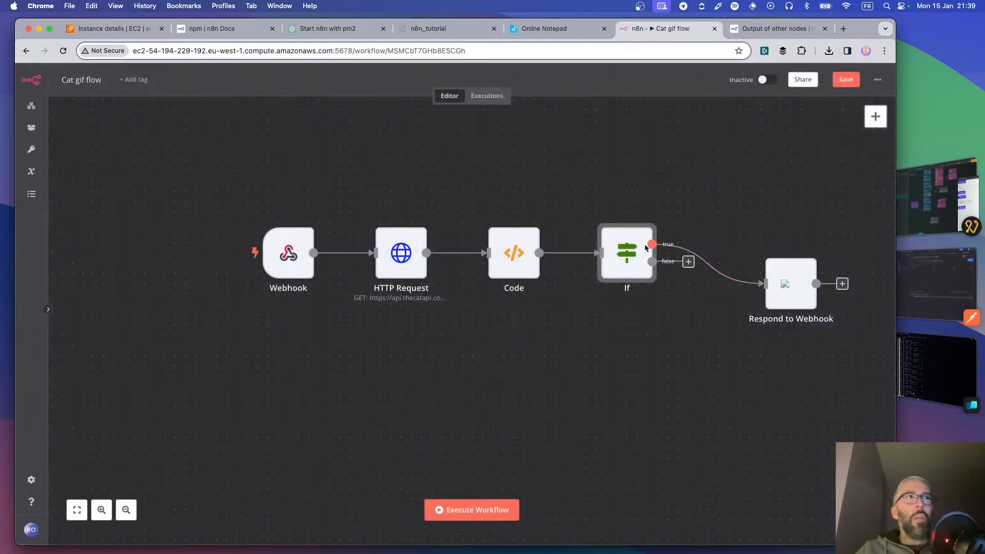
Place Respond to Webhook on the true branch and add Respond to Webhook1 on false.
drag(790, 285, 780, 203)
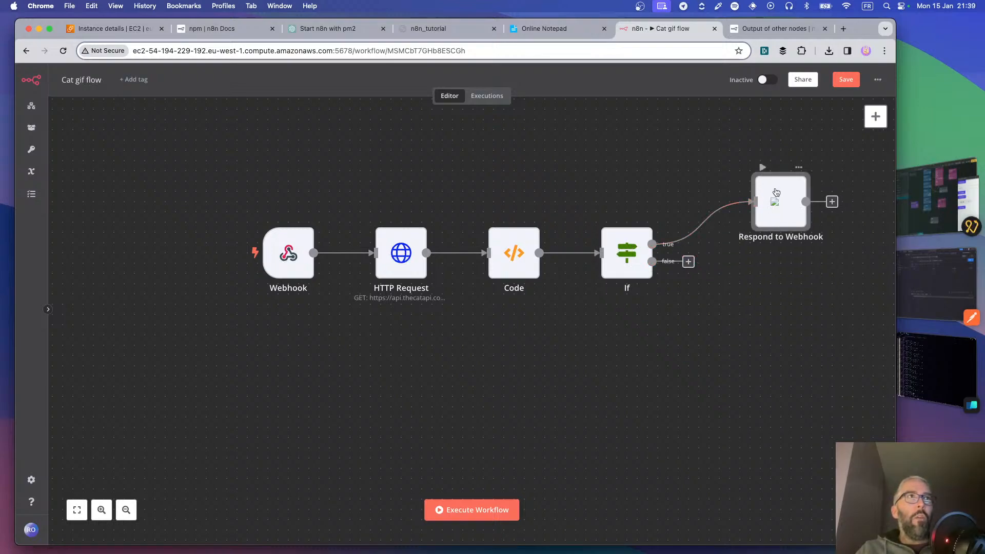
click(688, 262)
text(respon)
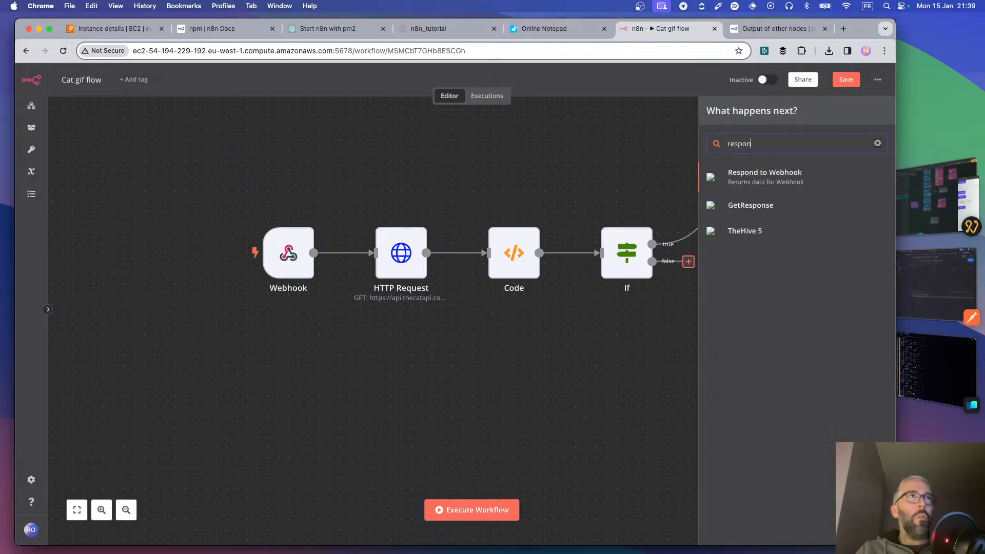
click(787, 184)
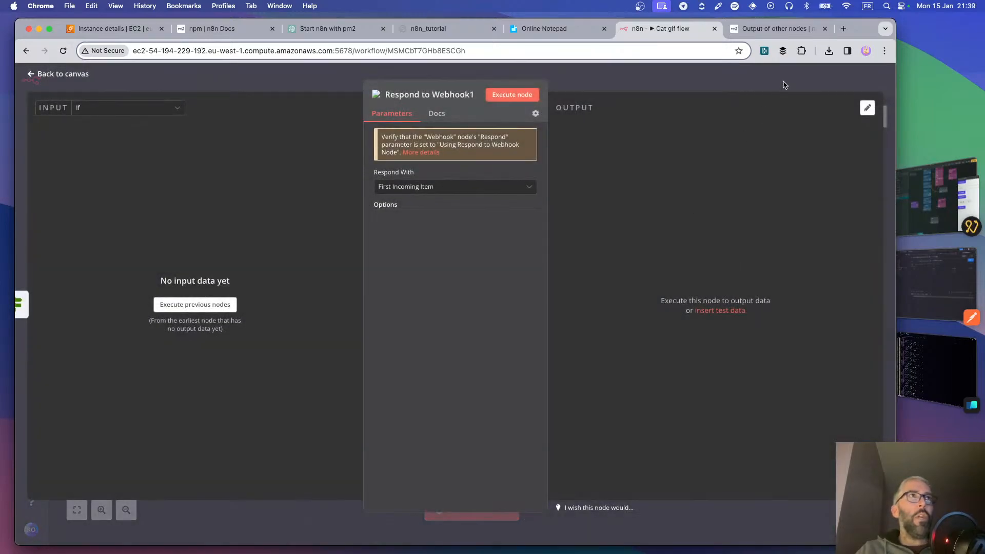
click(784, 85)
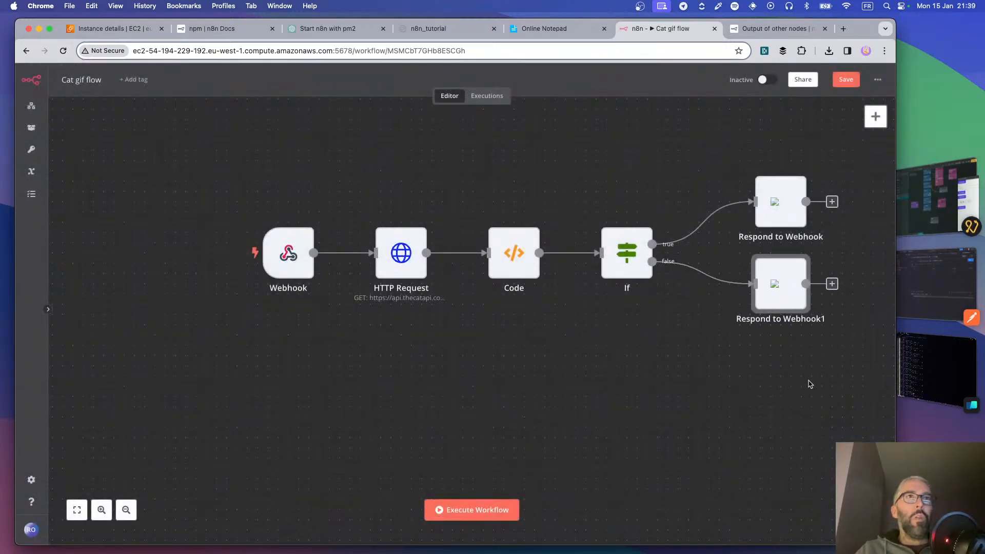
Glance at the n8n install output in Warp, then return to the Cat gif flow.
click(937, 366)
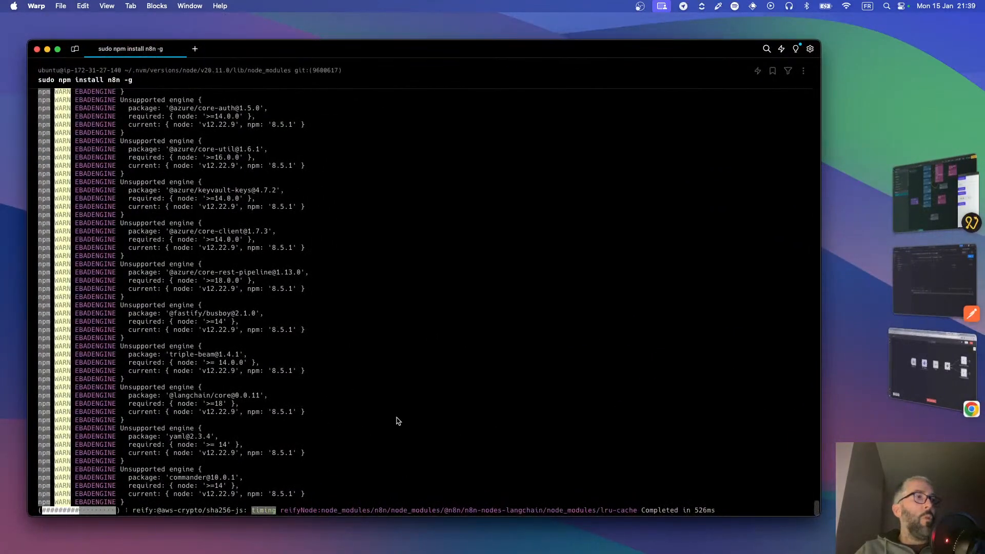
click(911, 364)
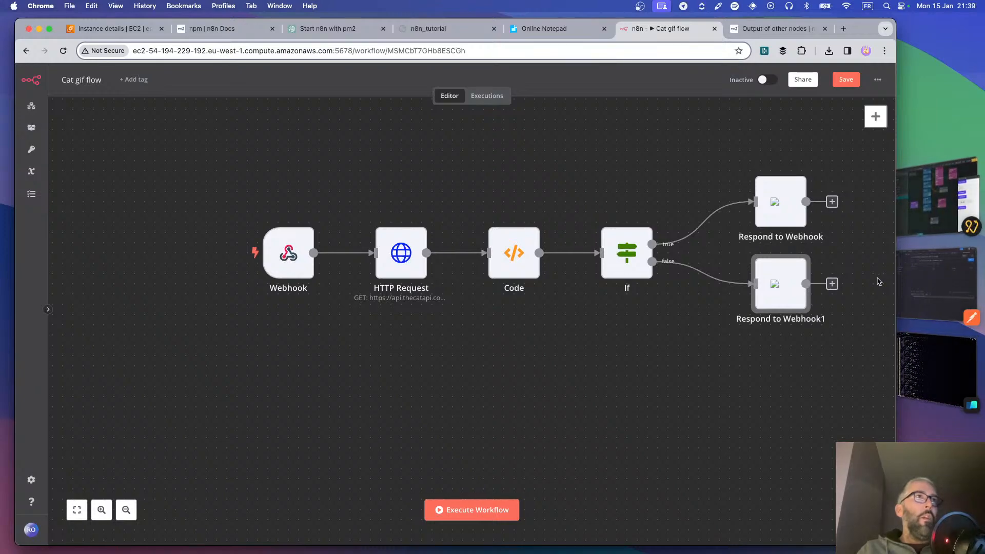
Add a Switch node from the Flow nodes after the If node.
double_click(646, 250)
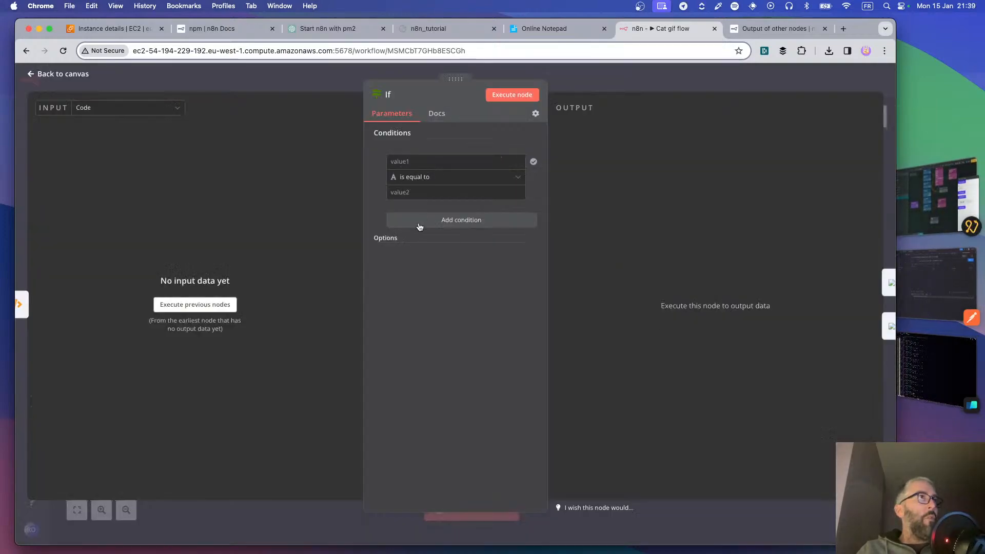
click(697, 82)
click(870, 120)
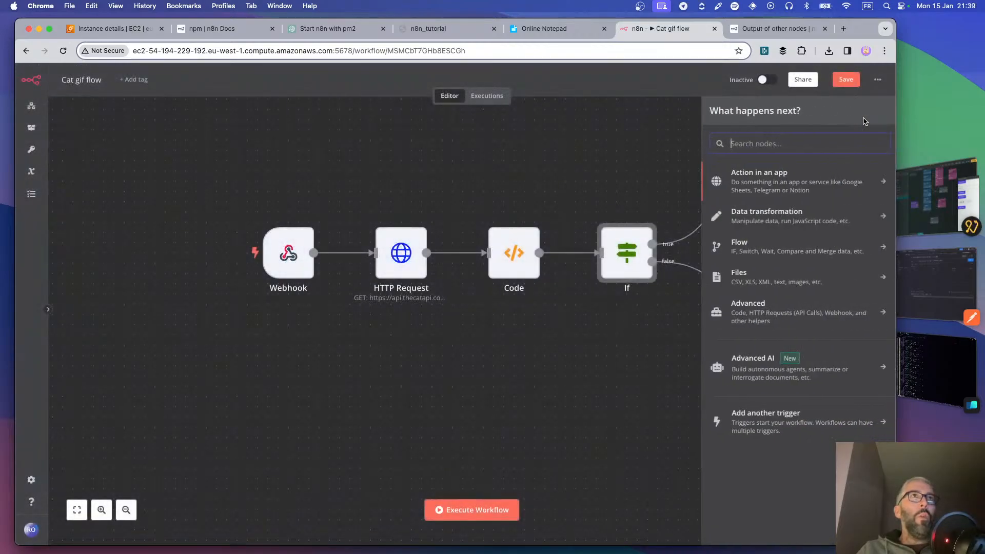
click(815, 246)
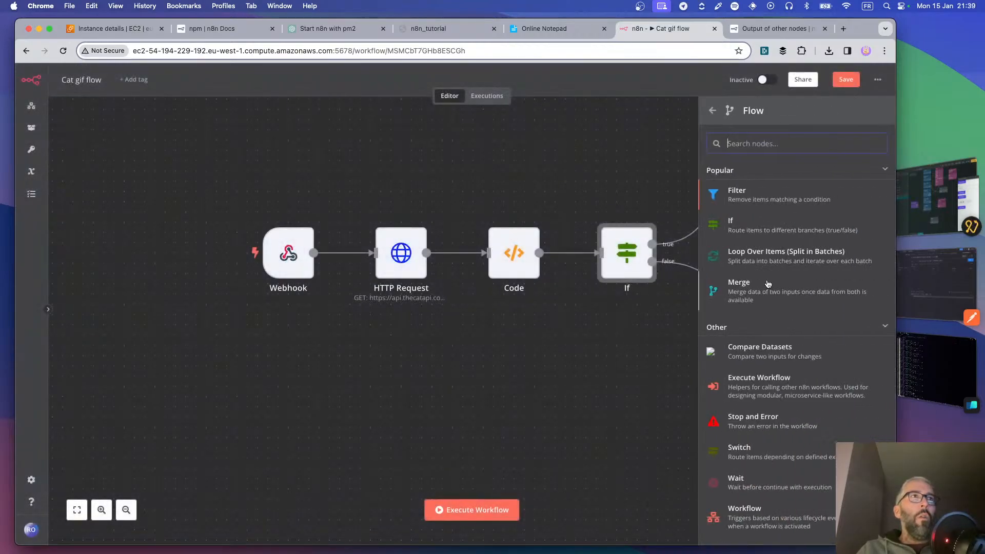
scroll(767, 308, down, 1)
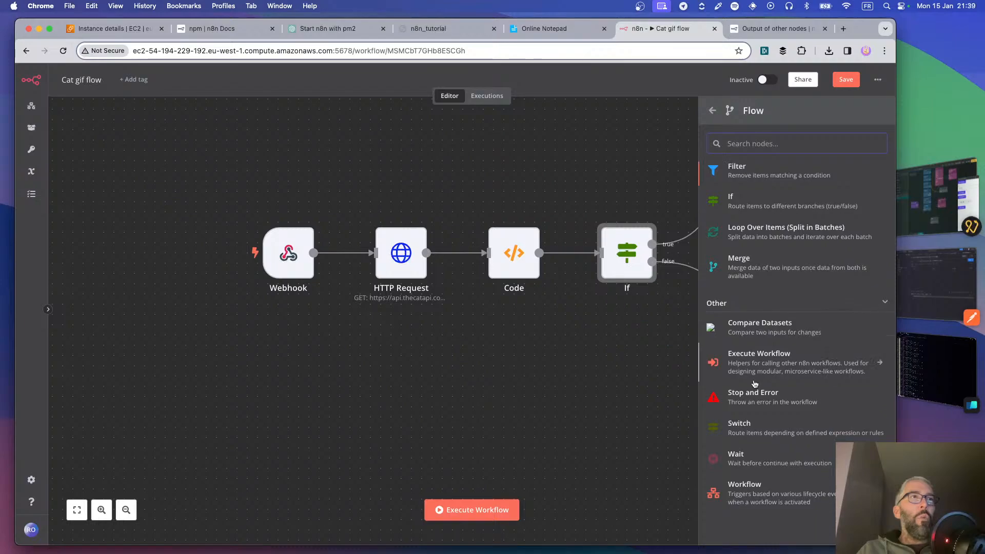
click(752, 428)
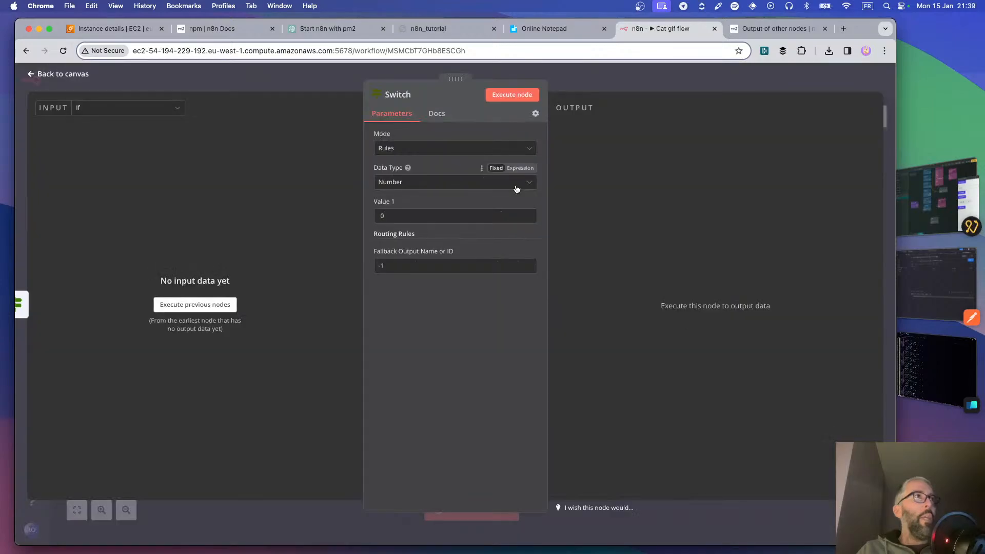
Set the Switch data type to String, trying Expression mode before keeping Rules.
click(417, 183)
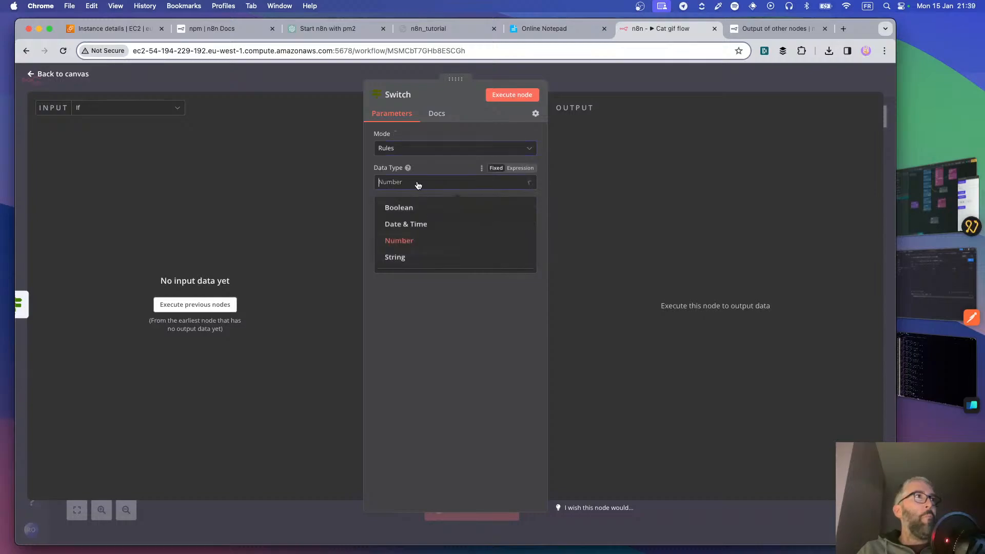
click(414, 259)
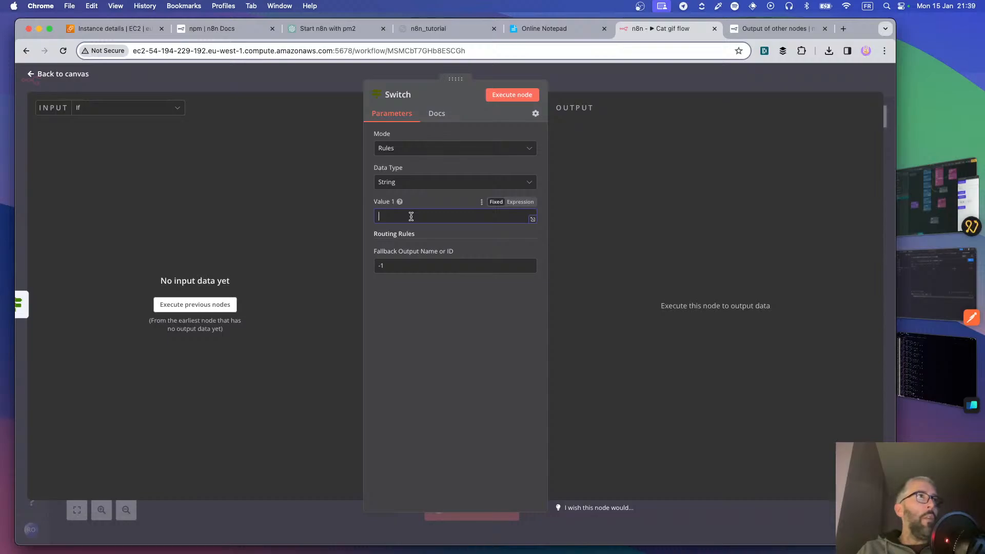
click(398, 149)
click(399, 188)
click(425, 148)
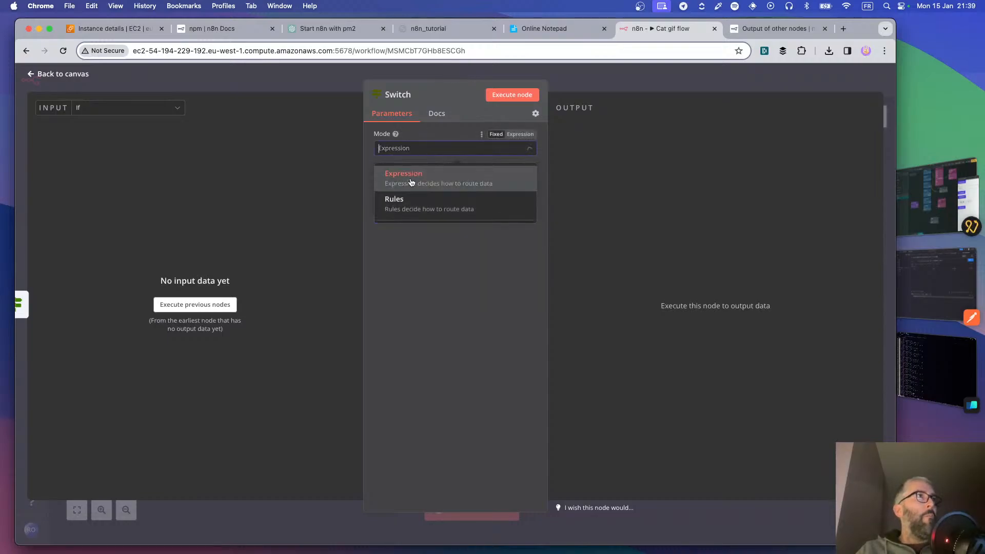
click(400, 205)
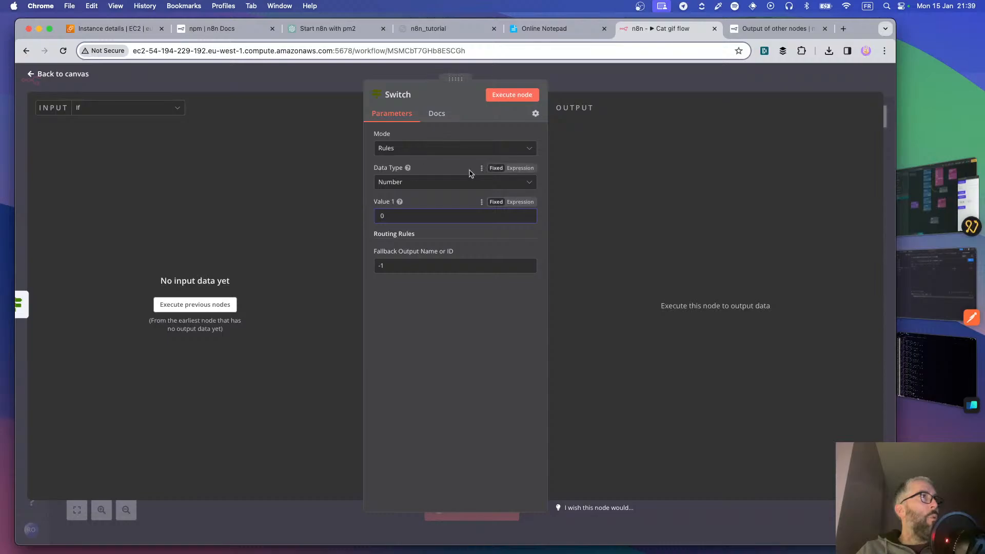
Position the Switch node just beneath the If node on the canvas.
click(610, 82)
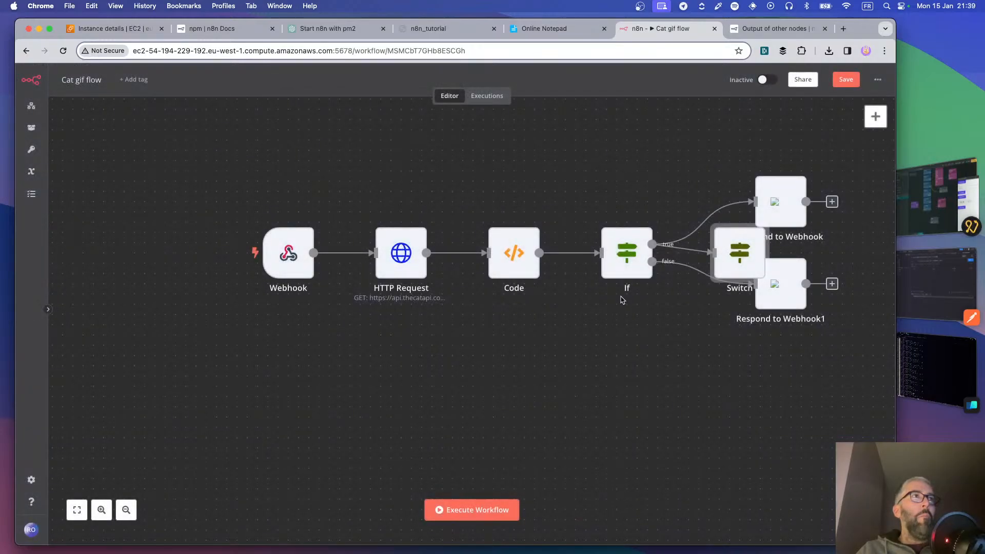
drag(739, 242, 629, 366)
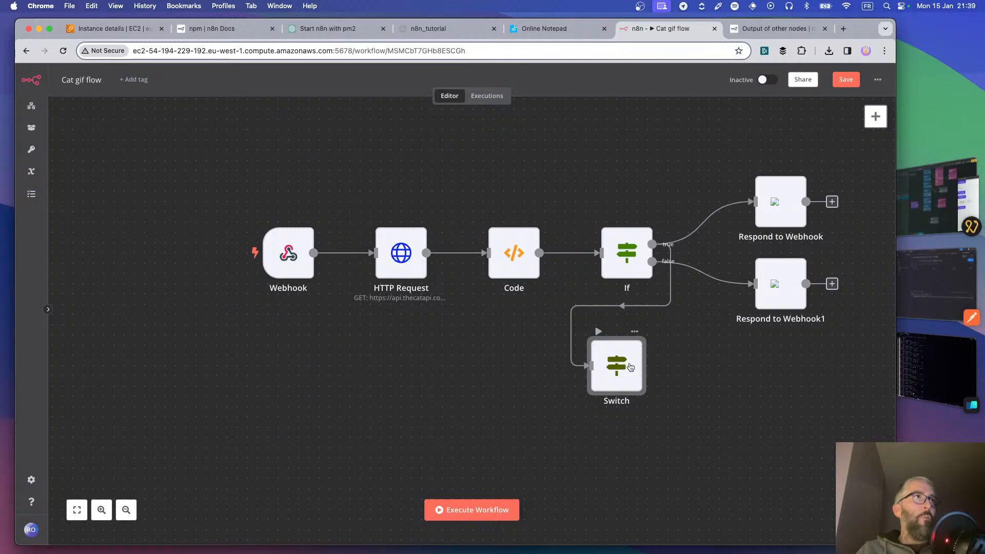
mouse_move(631, 366)
mouse_down()
mouse_move(620, 336)
mouse_move(619, 360)
mouse_up()
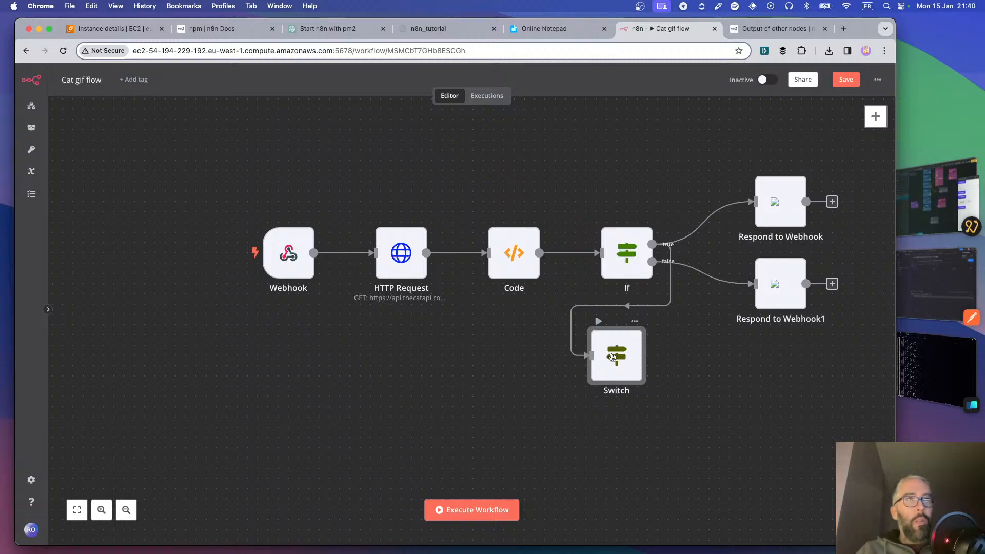
Scroll through the n8n npm install warnings in Warp, then bring up the Noodl project.
click(944, 365)
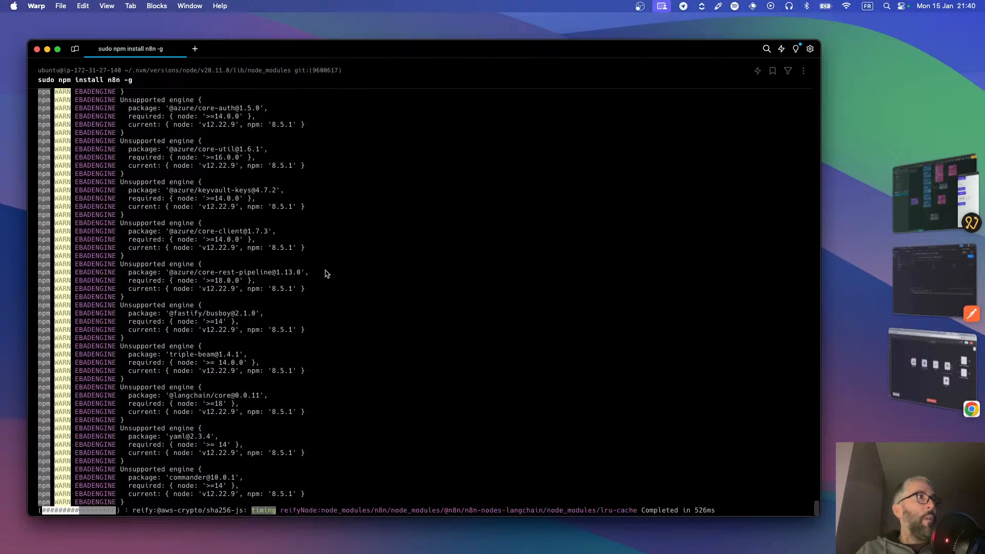
scroll(206, 162, up, 5)
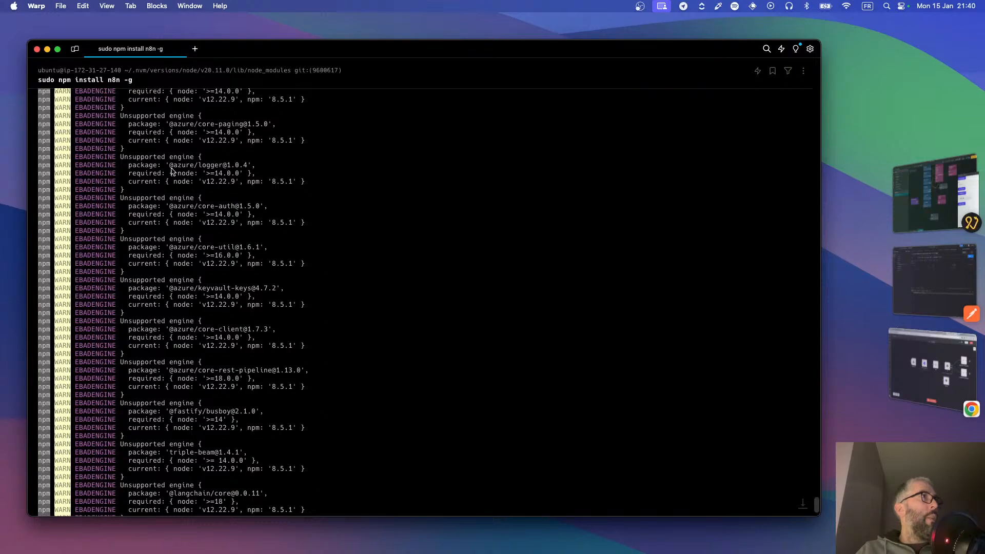
scroll(268, 458, down, 5)
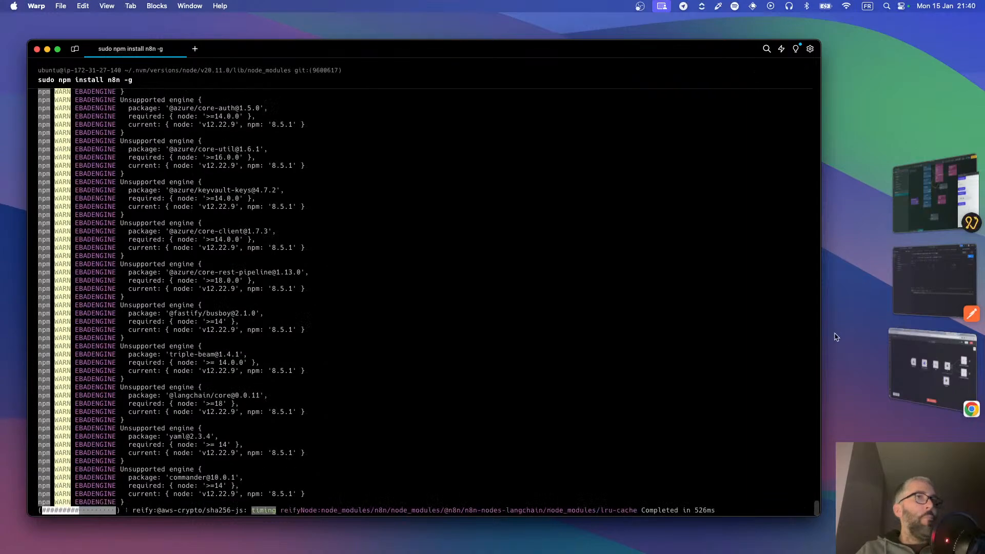
click(934, 315)
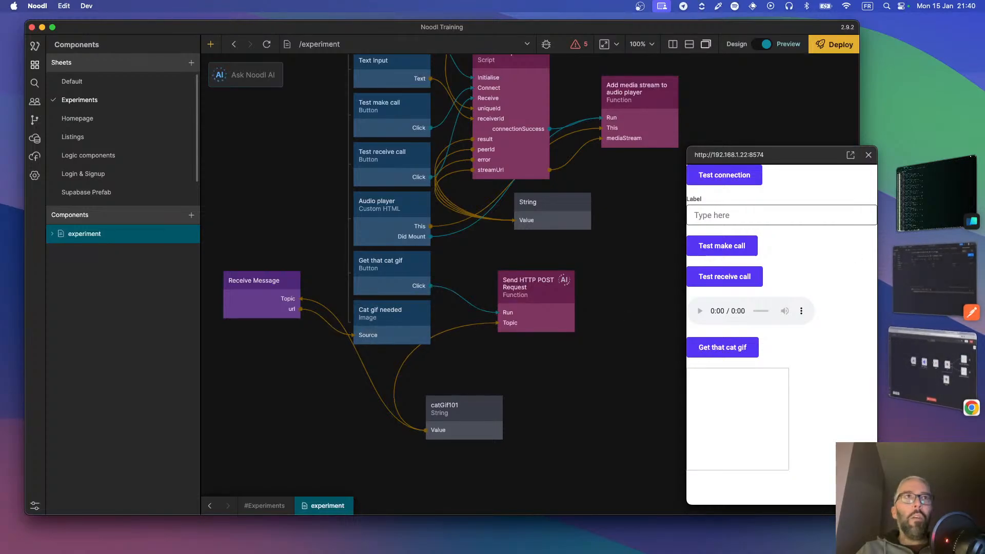
Ask ChatGPT for a cartoon image of a cat shrugging its shoulders.
click(933, 367)
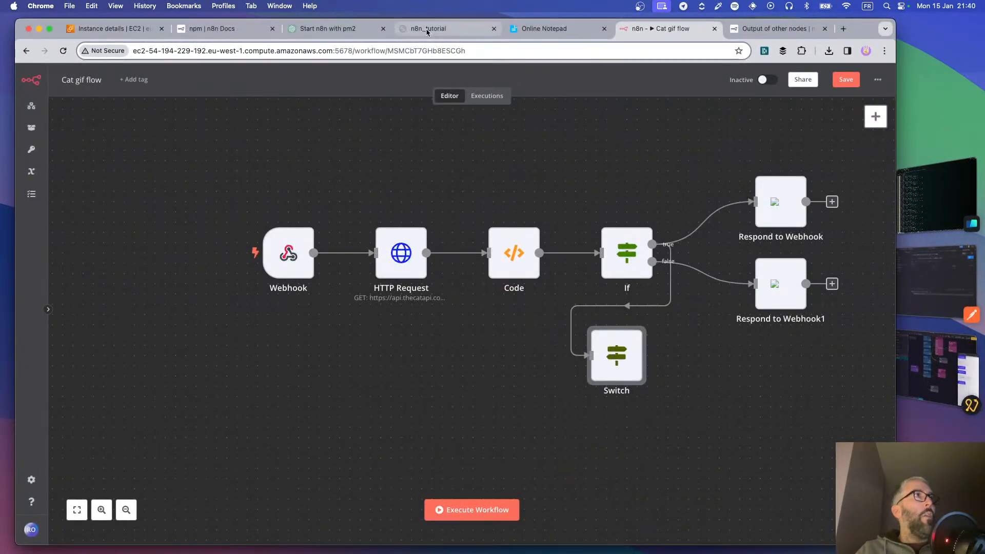
click(329, 28)
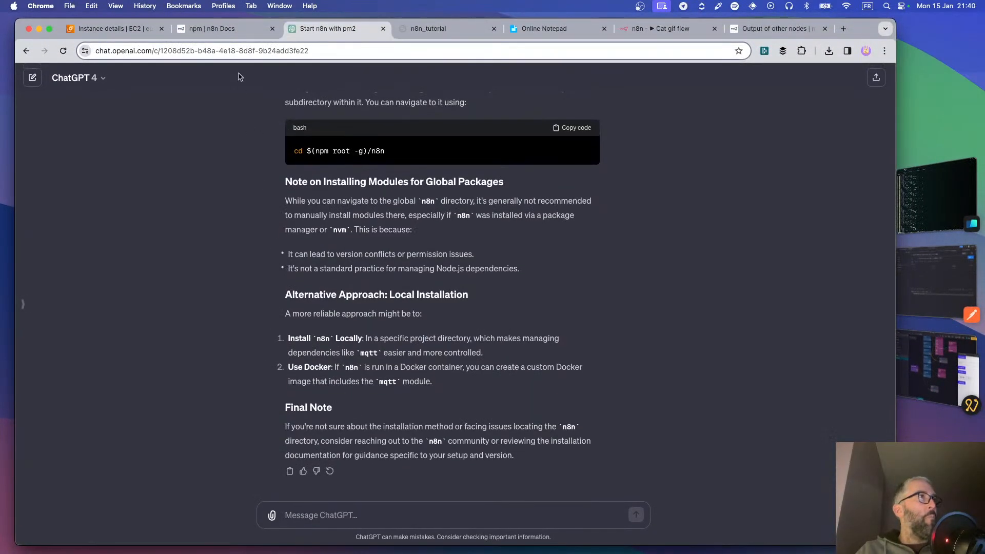
click(343, 517)
text(Can you l)
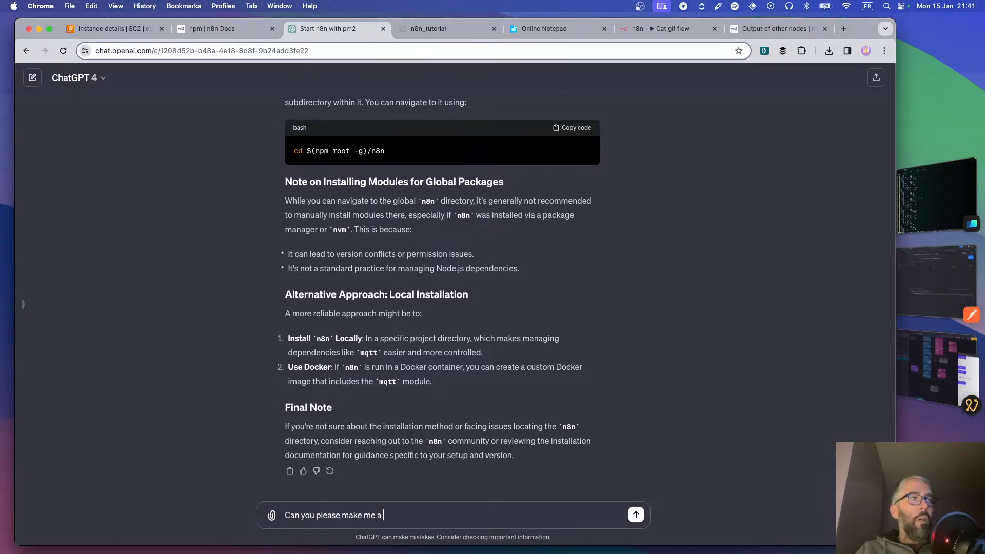
text(ease make me a cartoon image of a cat shu)
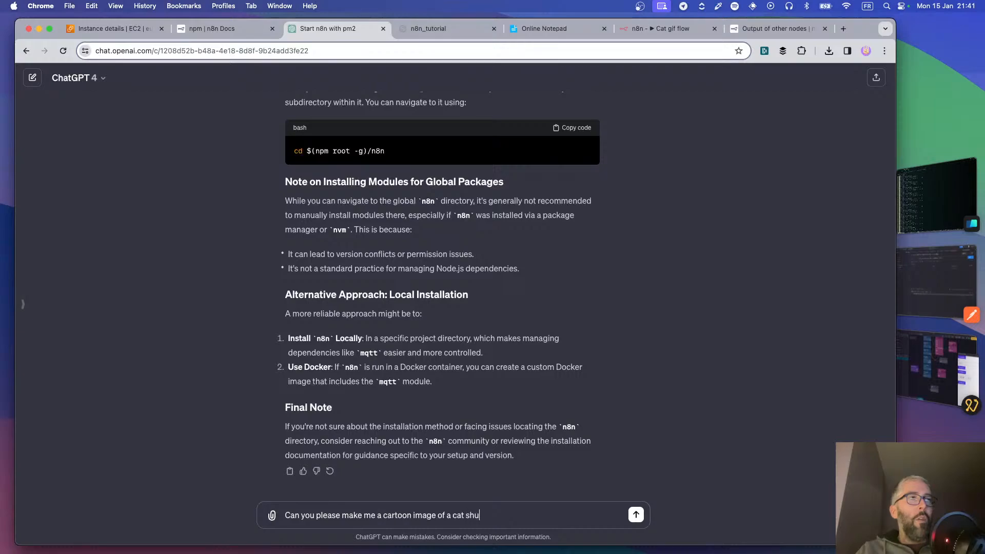
text(ugging its )
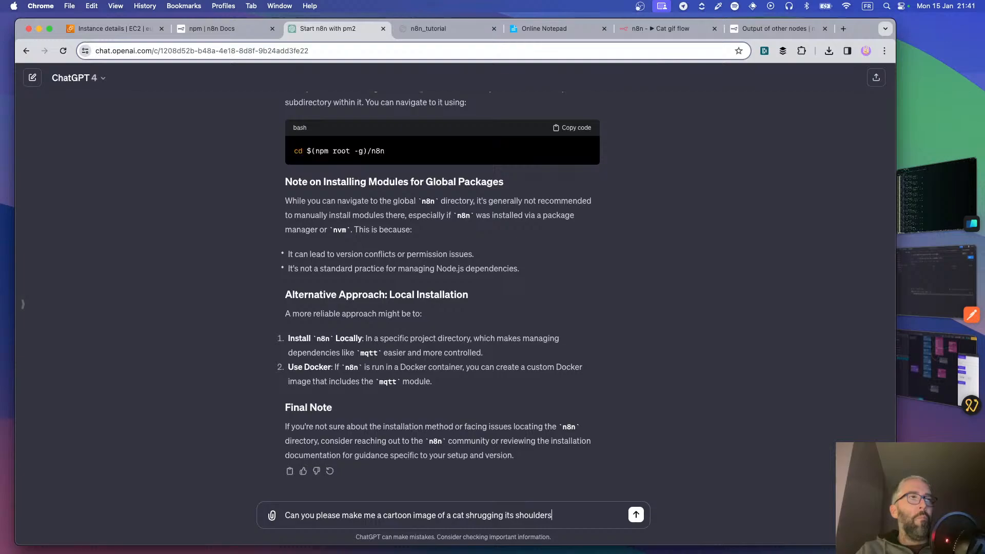
text(shoulders)
key(Return)
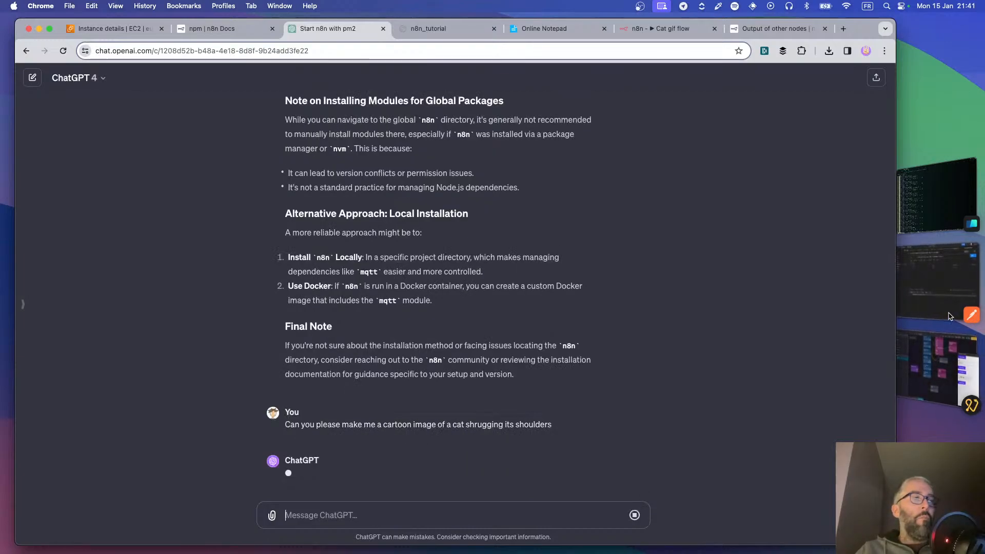
click(940, 354)
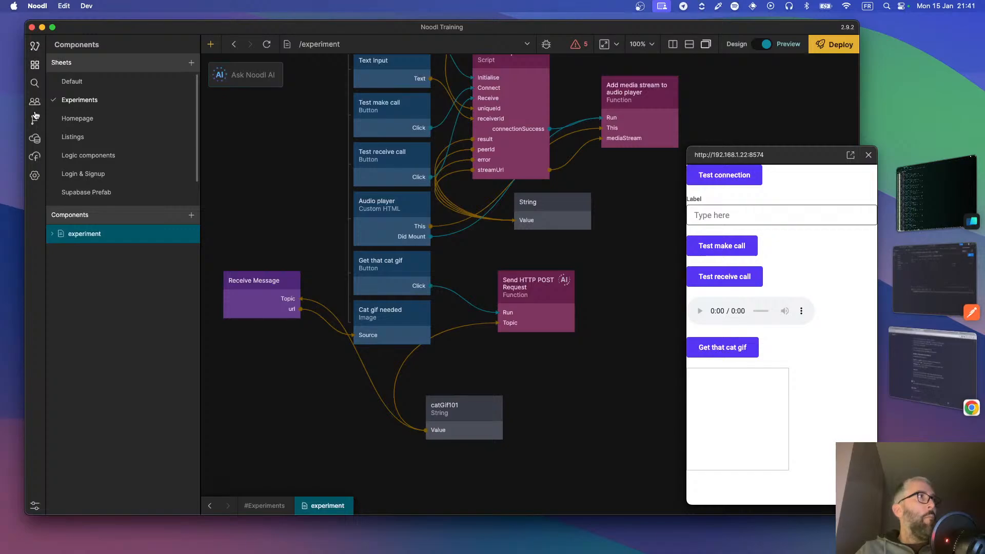
Check the Noodl project folder and MQTT Broker URL setting, then return to ChatGPT.
click(34, 175)
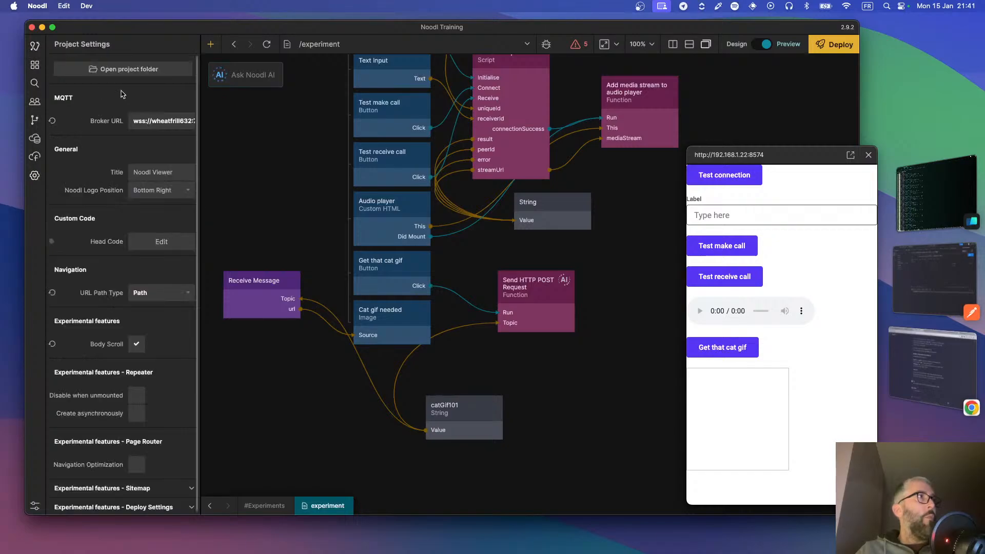
click(143, 70)
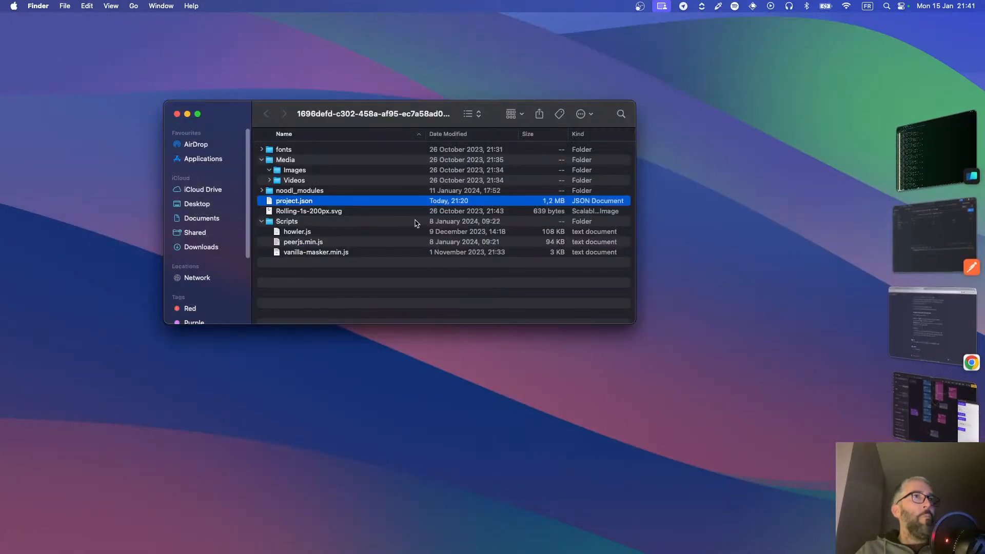
key(super+Tab)
click(149, 121)
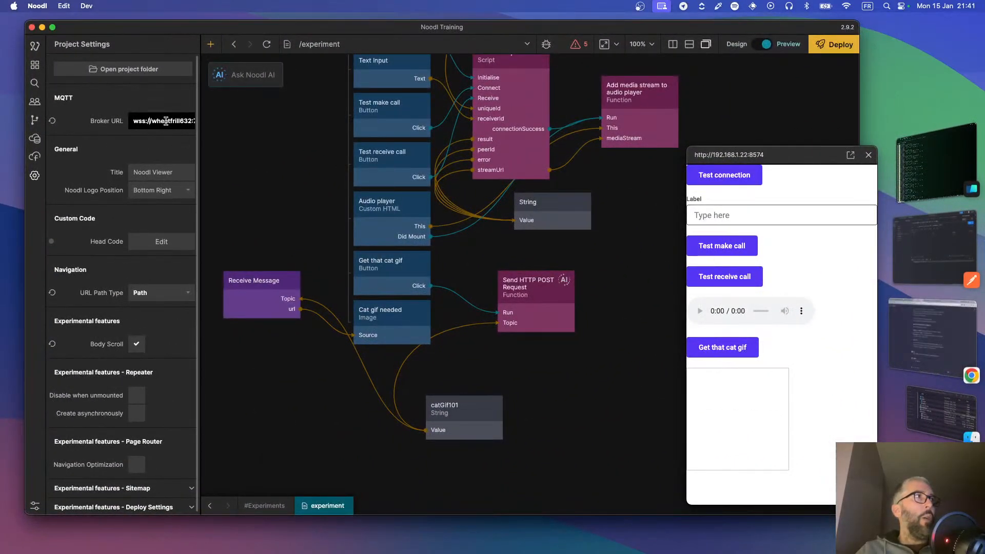
click(919, 330)
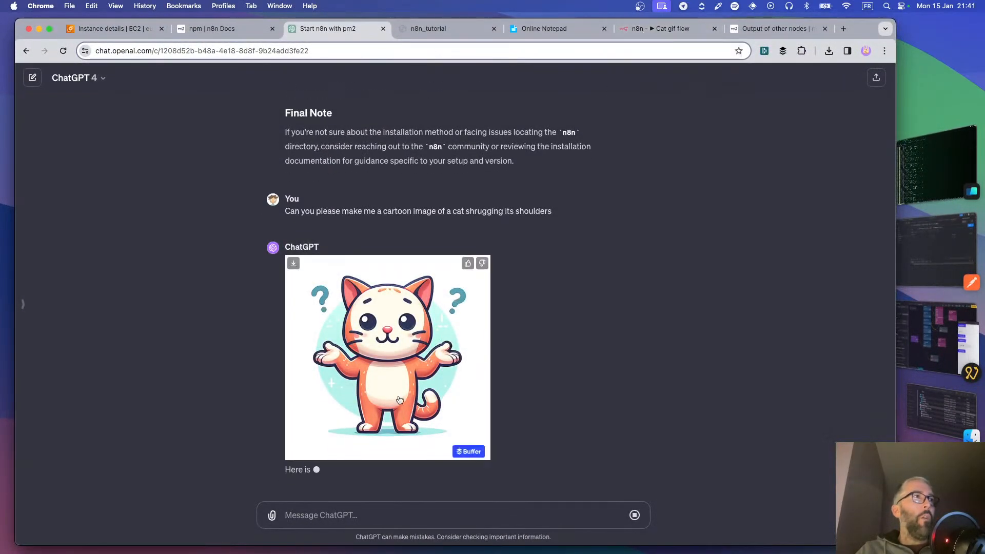
Download the generated cat image and copy the shiftr.io broker details from Online Notepad.
click(294, 266)
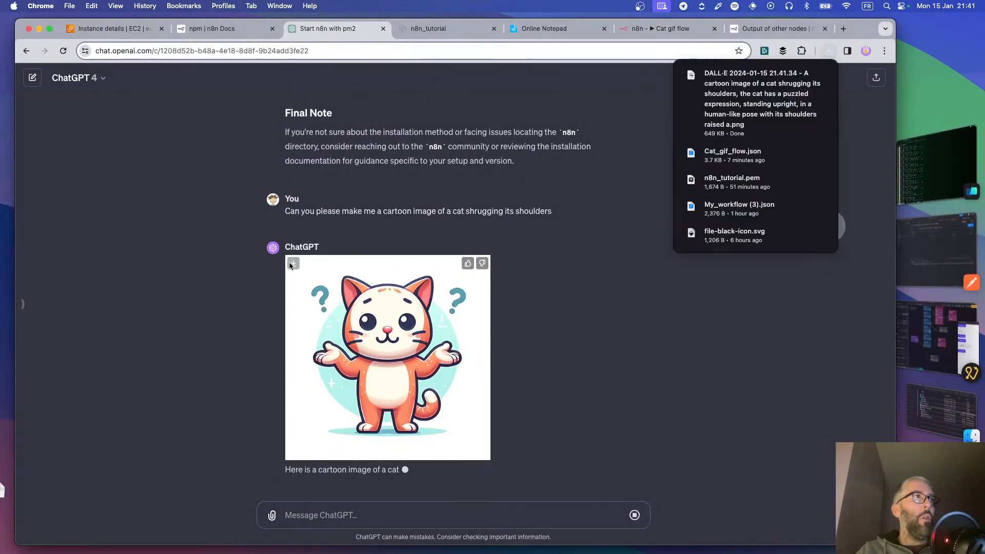
click(661, 28)
click(771, 29)
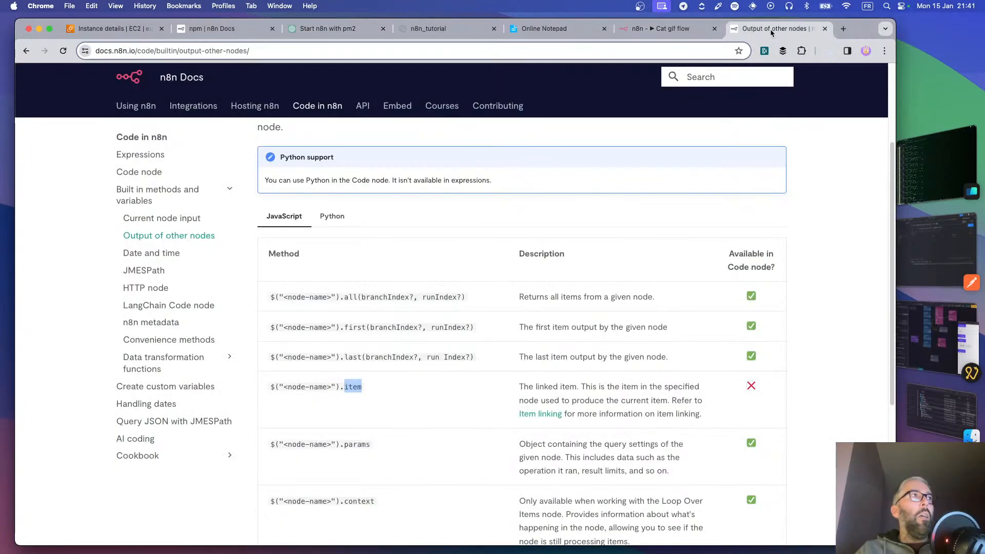
click(544, 28)
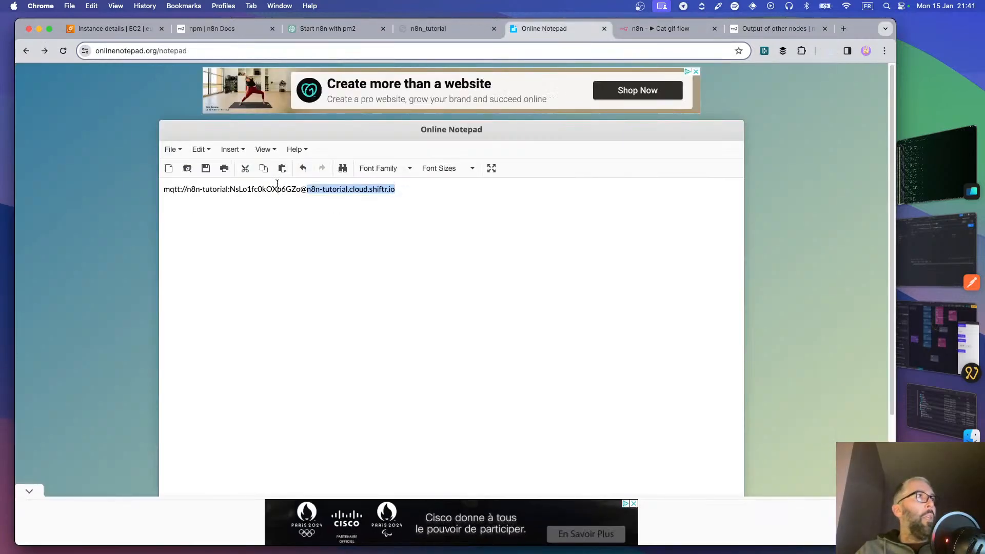
shift+click(189, 188)
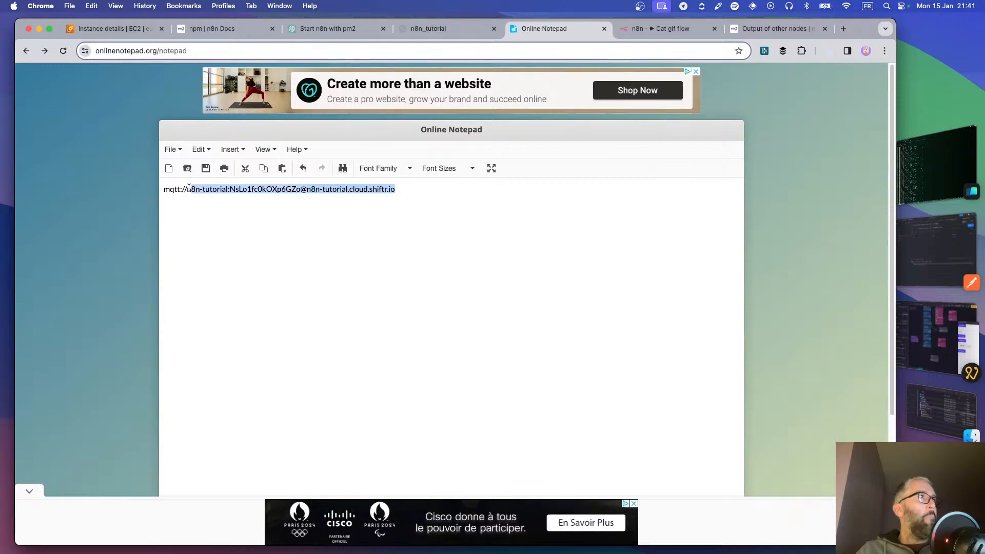
Replace the MQTT Broker URL with the wss shiftr.io address, verify the connection, open the project folder.
key(super+Tab)
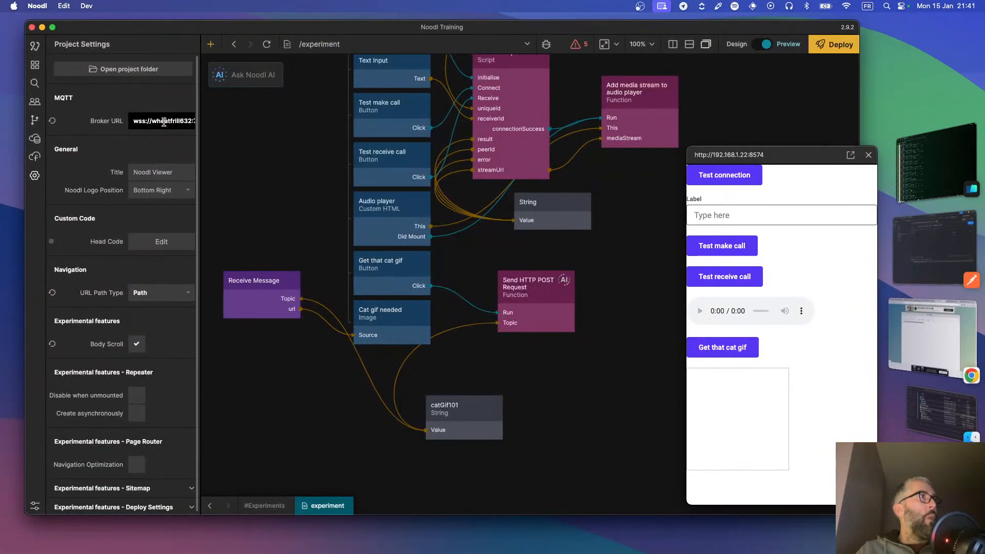
key(super+a)
key(super+v)
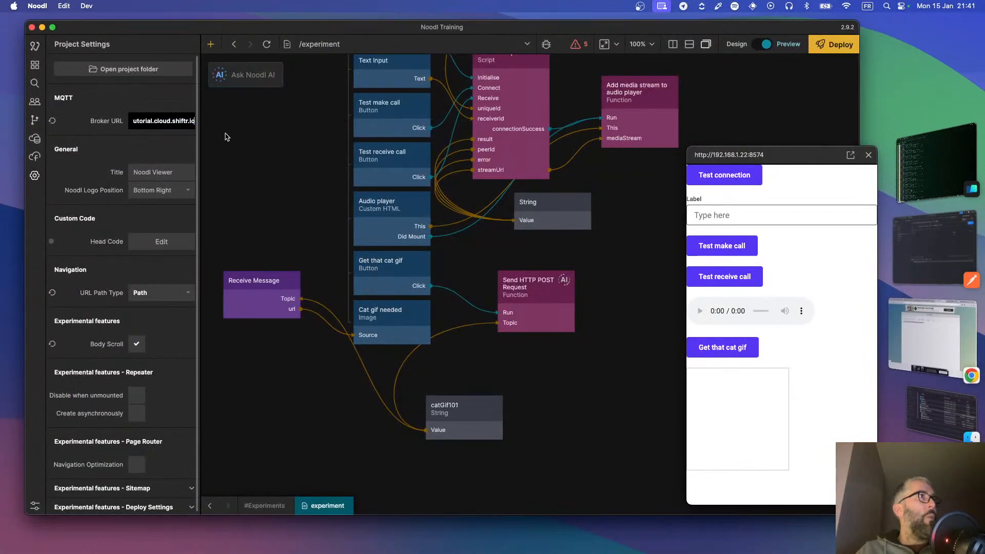
key(Return)
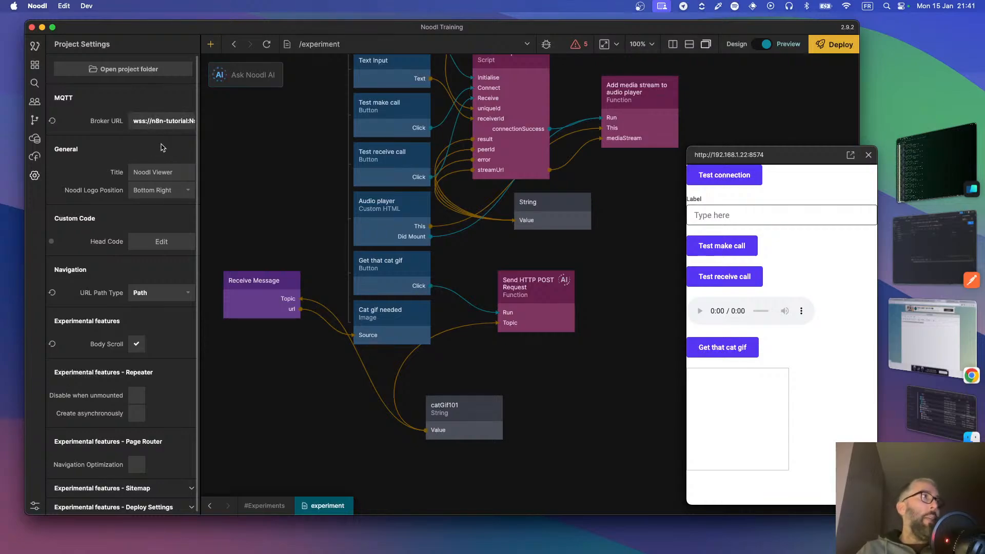
click(266, 44)
click(546, 45)
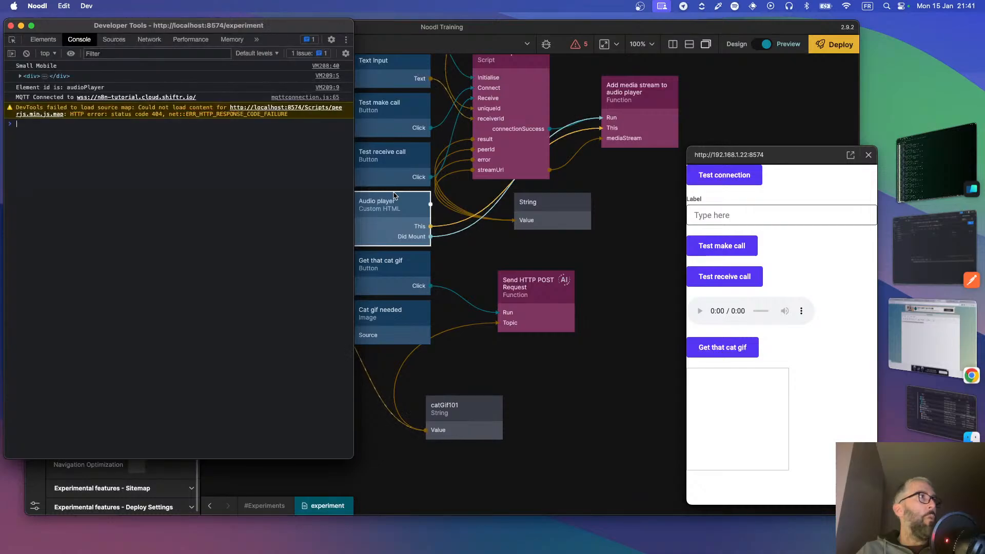
click(10, 25)
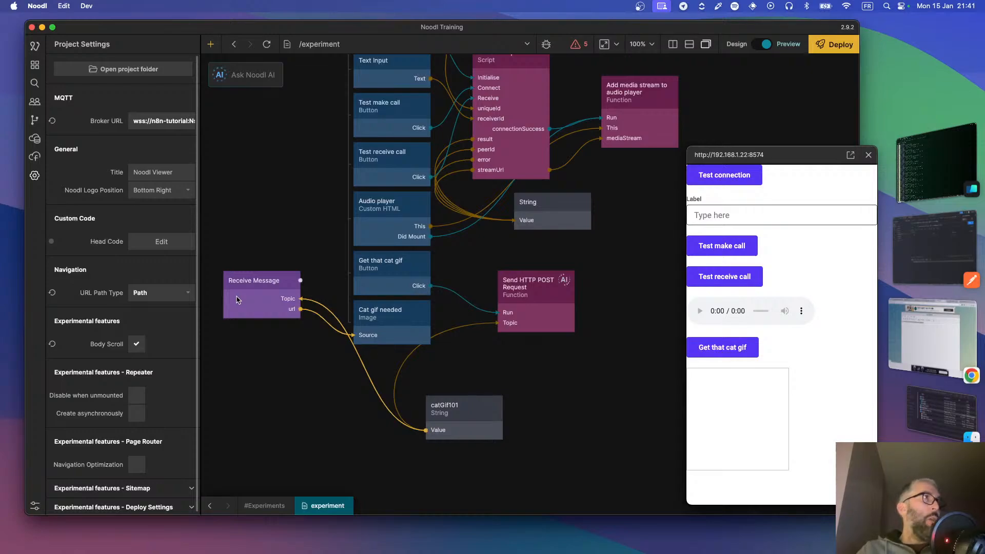
click(149, 71)
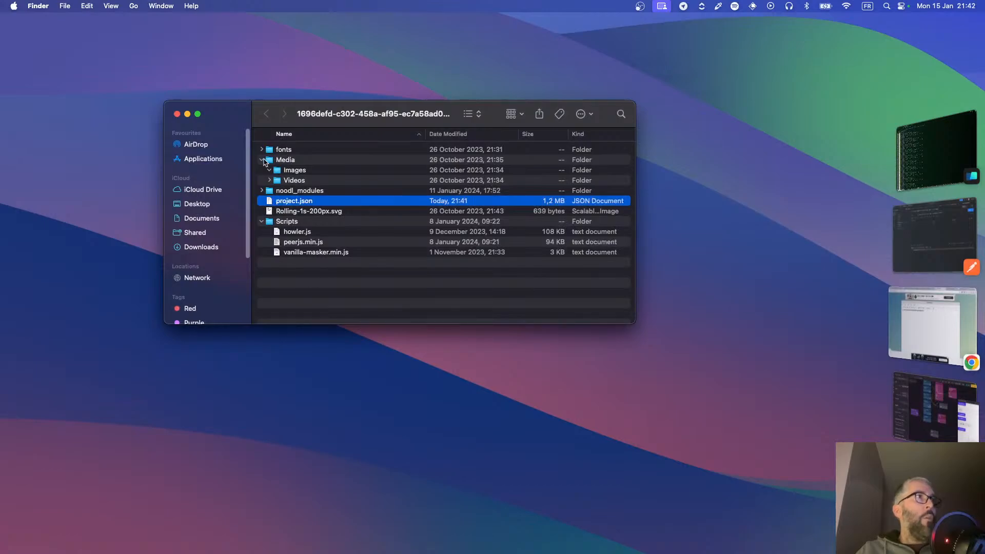
Move the cat PNG from Downloads into Media/Images and rename it 'simple name'.
click(296, 164)
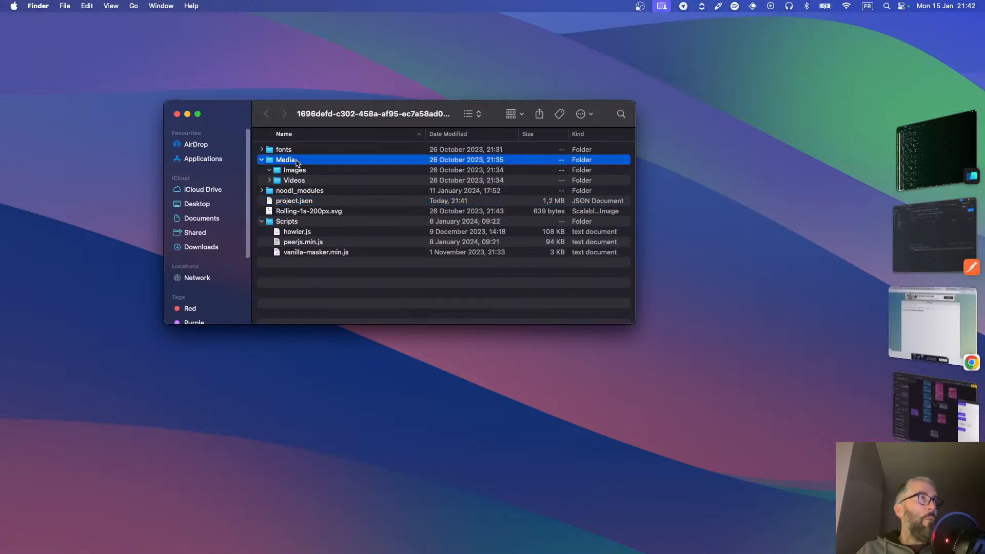
key(Down)
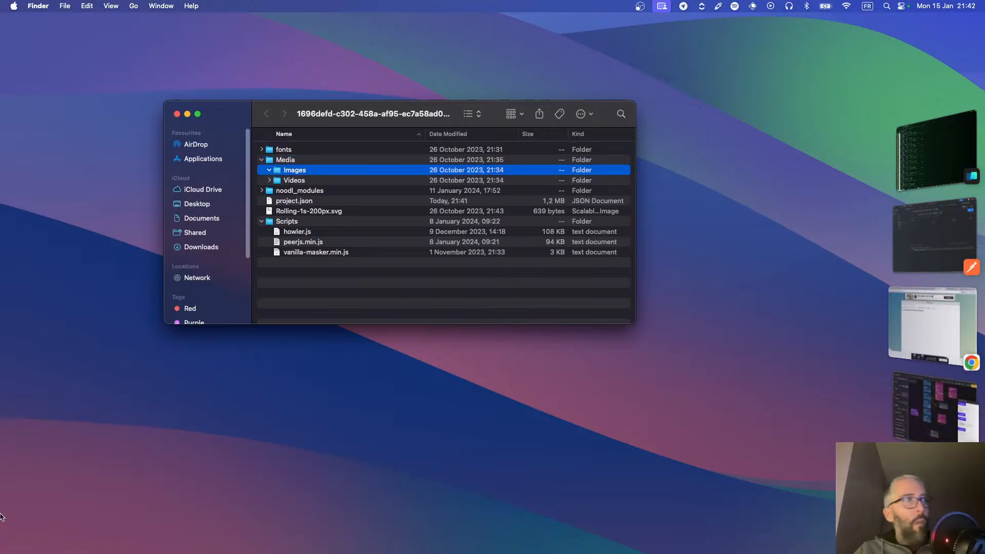
click(14, 490)
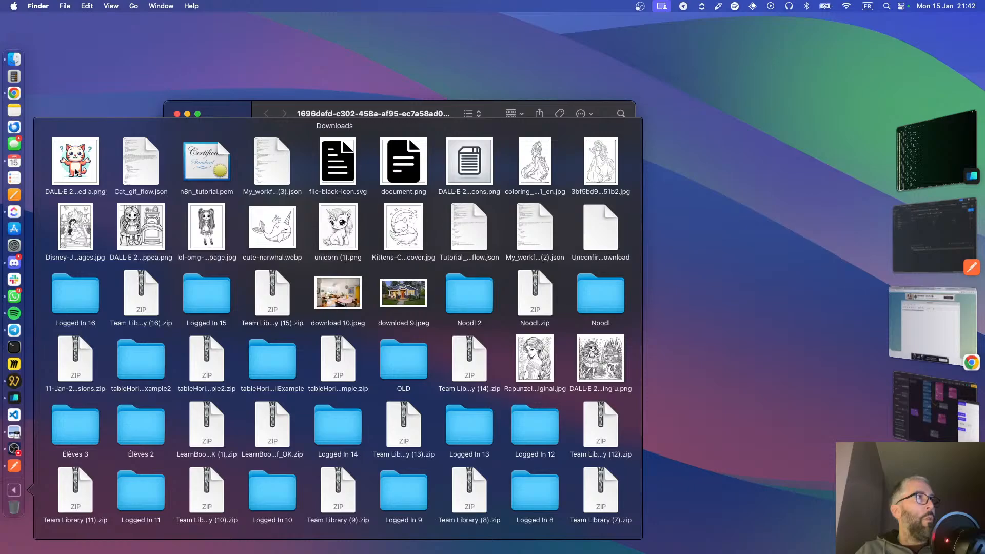
drag(76, 173, 300, 173)
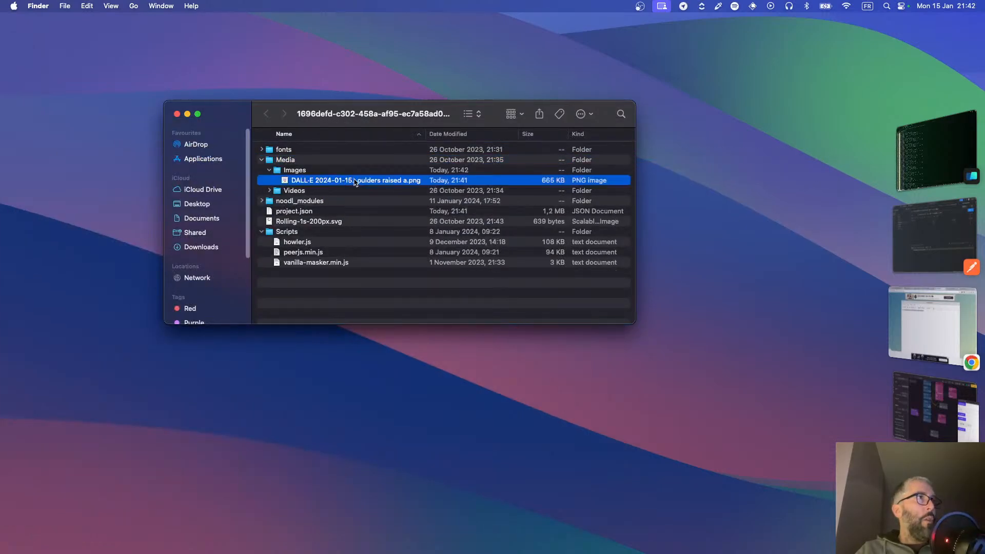
click(371, 180)
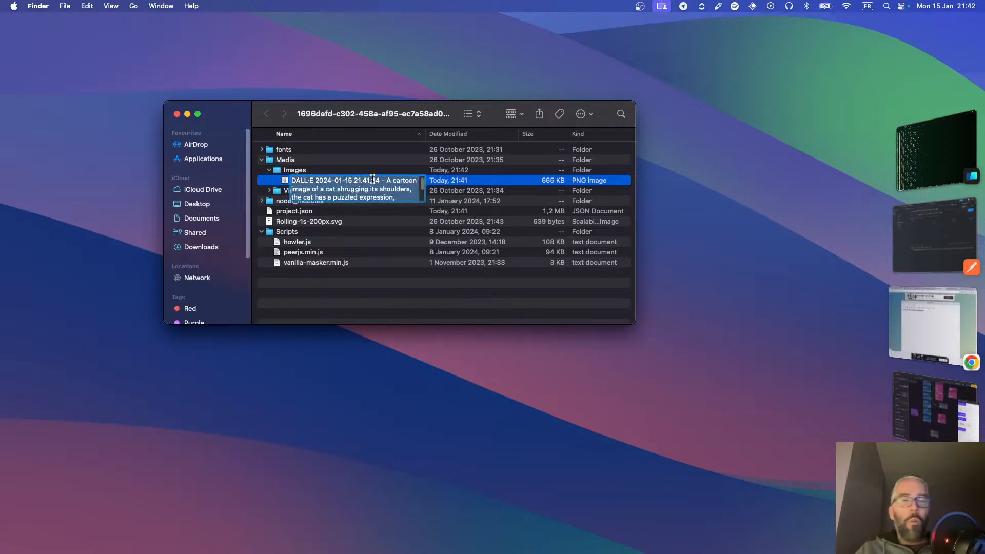
text(simple name.png)
key(Return)
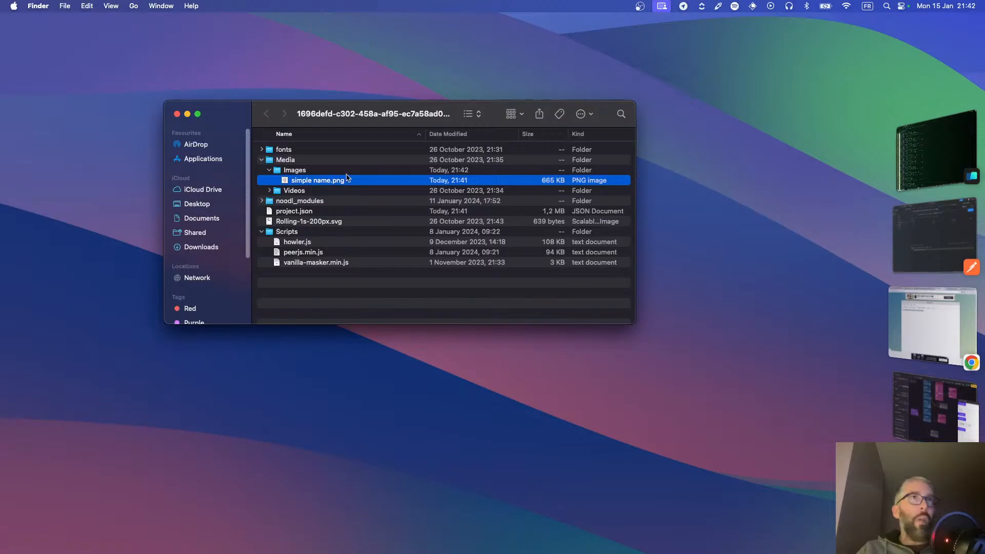
key(super+Tab)
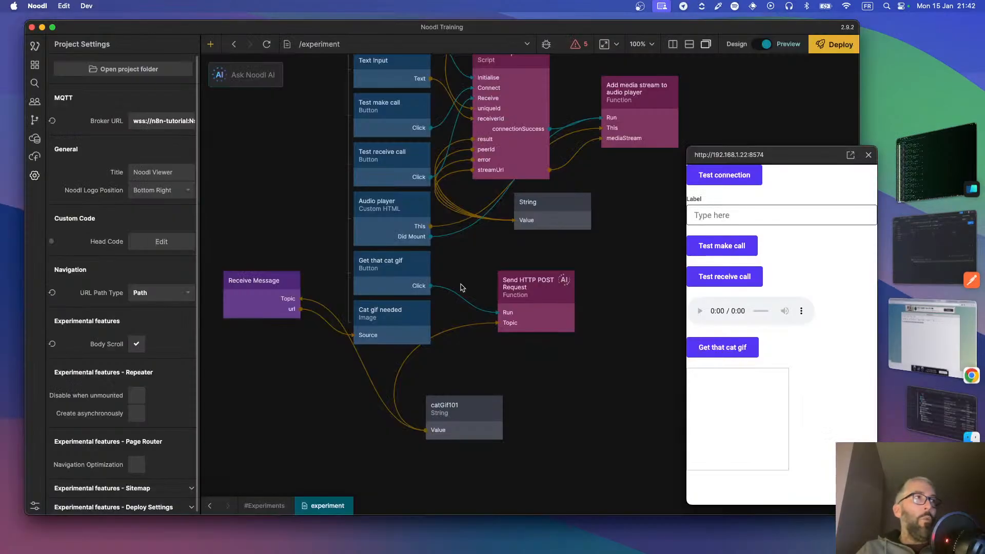
Set the Cat gif needed image source to Media/Images/simple name.png.
click(380, 313)
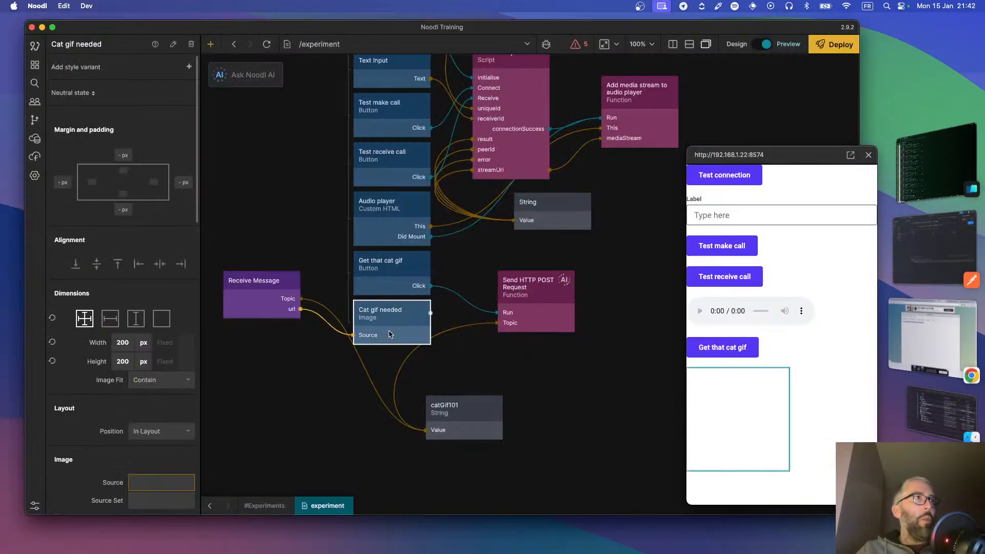
scroll(157, 370, down, 3)
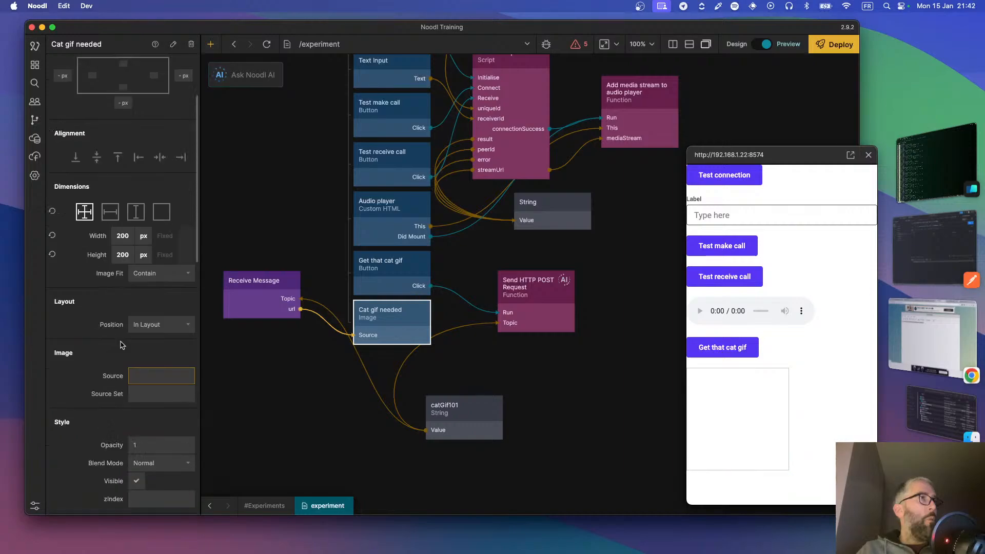
click(157, 371)
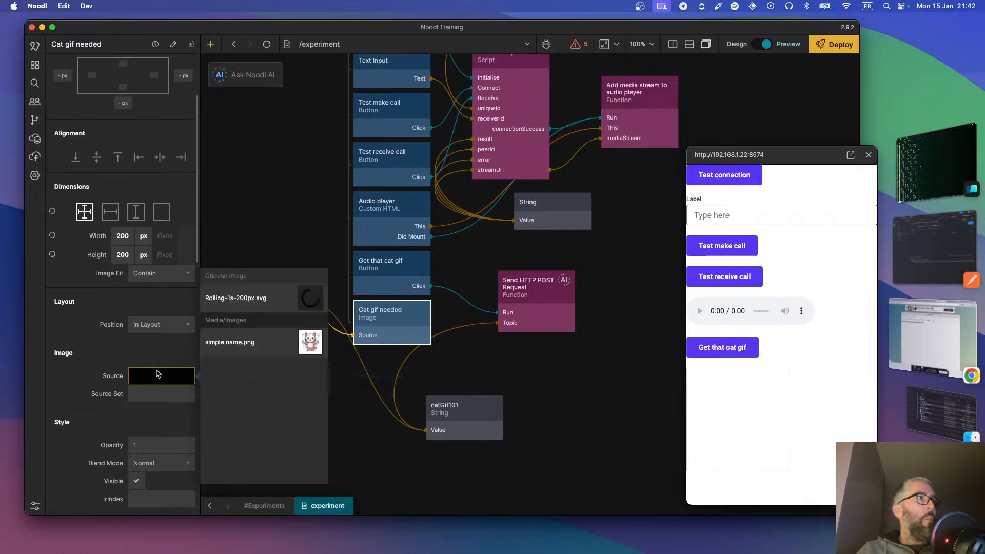
click(251, 343)
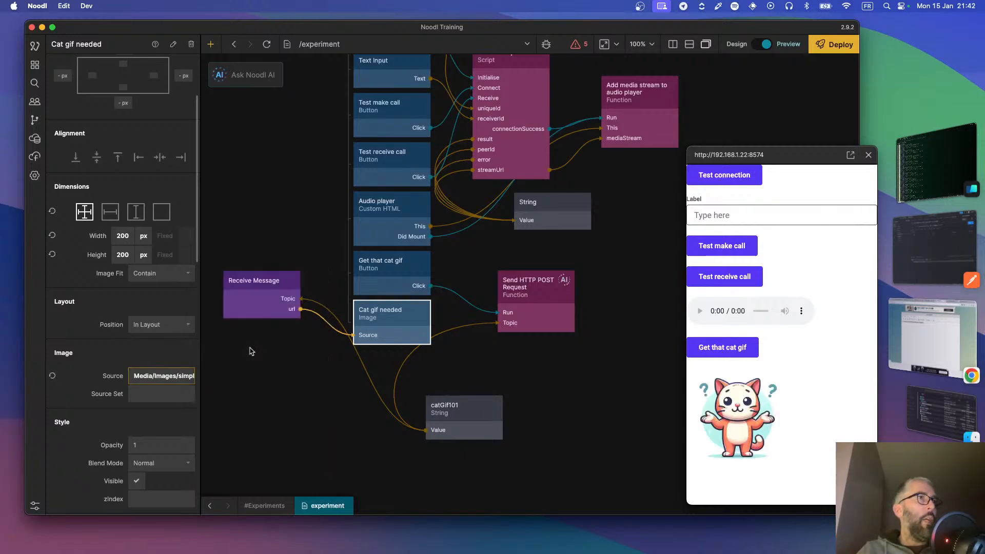
click(607, 407)
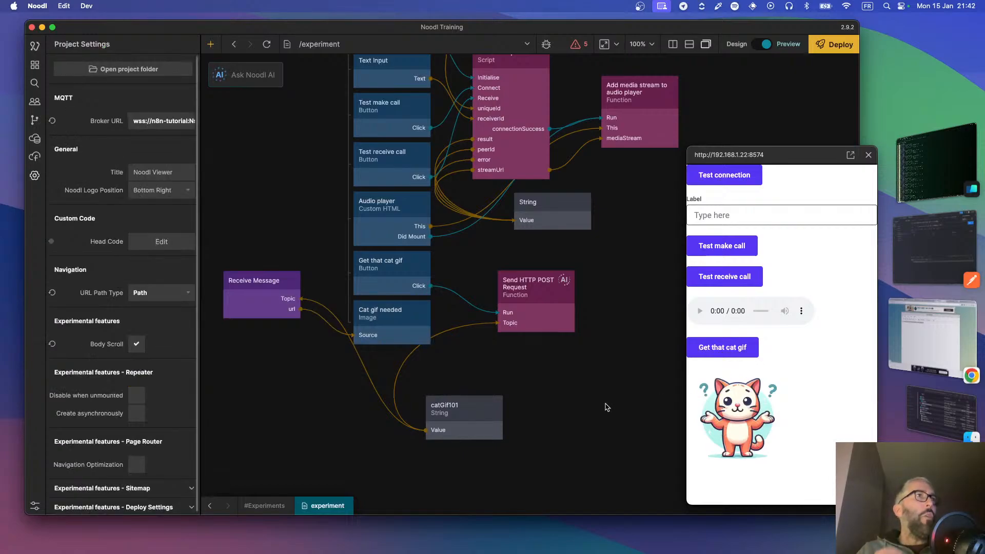
Check the n8n install in the terminal, then pan the Noodl canvas before heading to the browser.
click(919, 161)
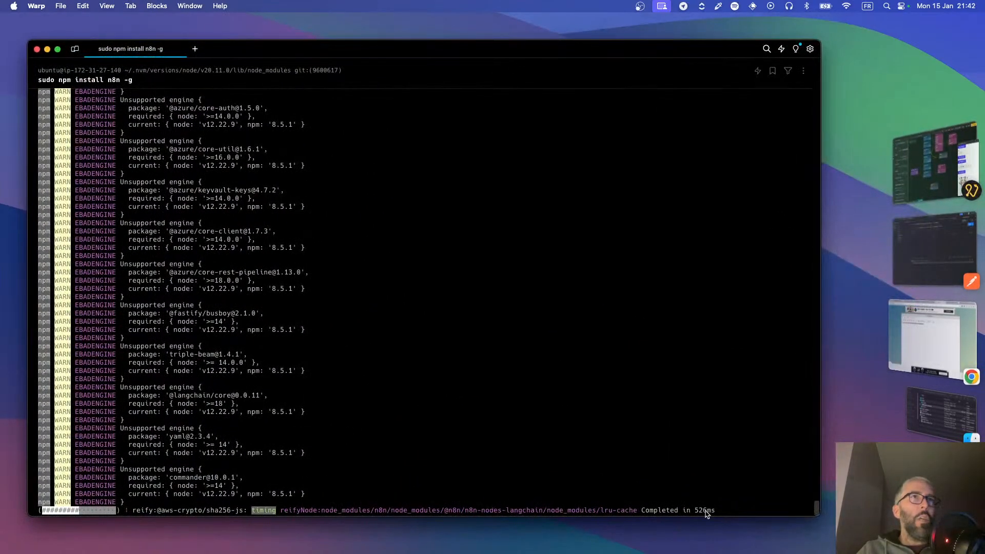
click(946, 156)
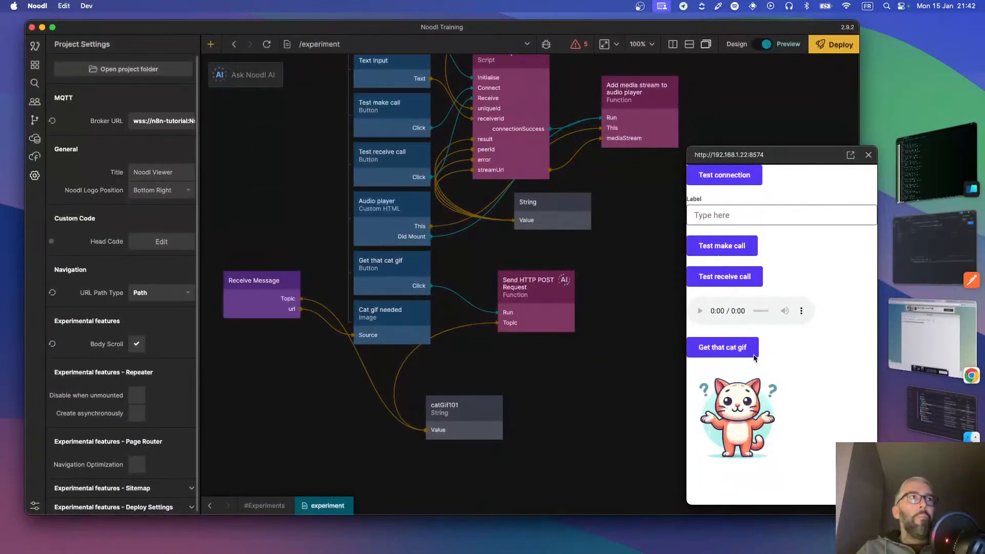
scroll(570, 353, up, 1)
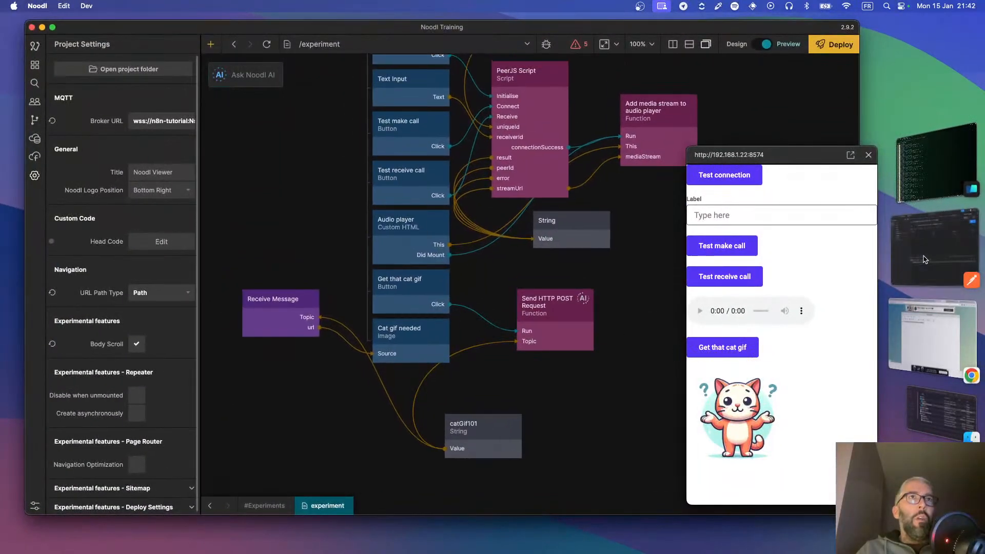
scroll(722, 369, left, 1)
mouse_move(440, 356)
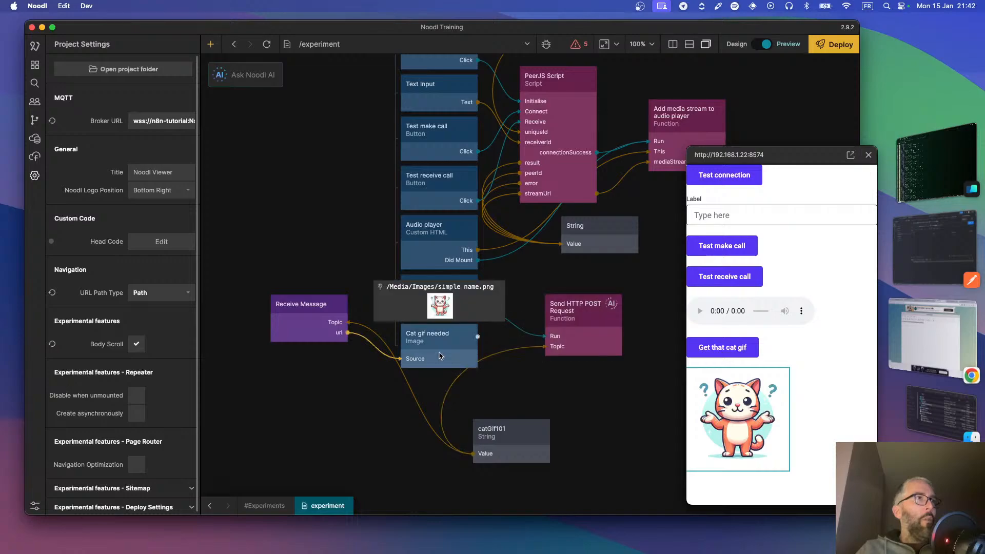
scroll(530, 378, right, 2)
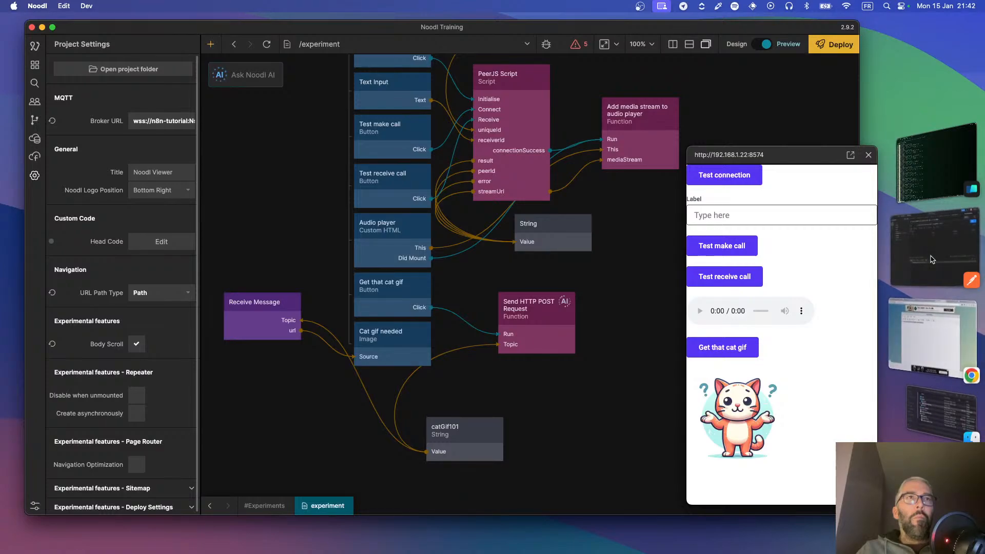
click(935, 334)
Pan across the n8n Cat gif flow canvas, then go to the EC2 instance details page.
click(640, 32)
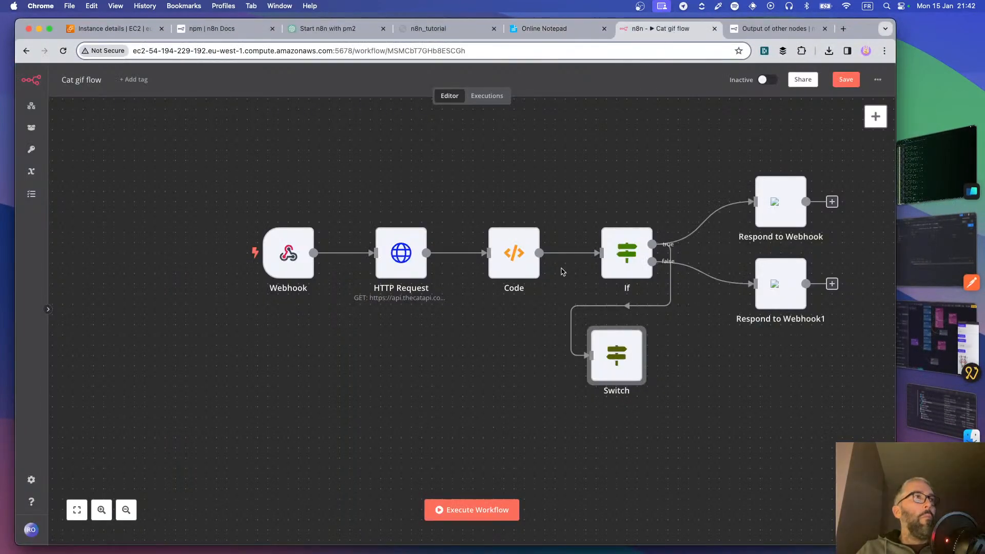
scroll(670, 179, right, 3)
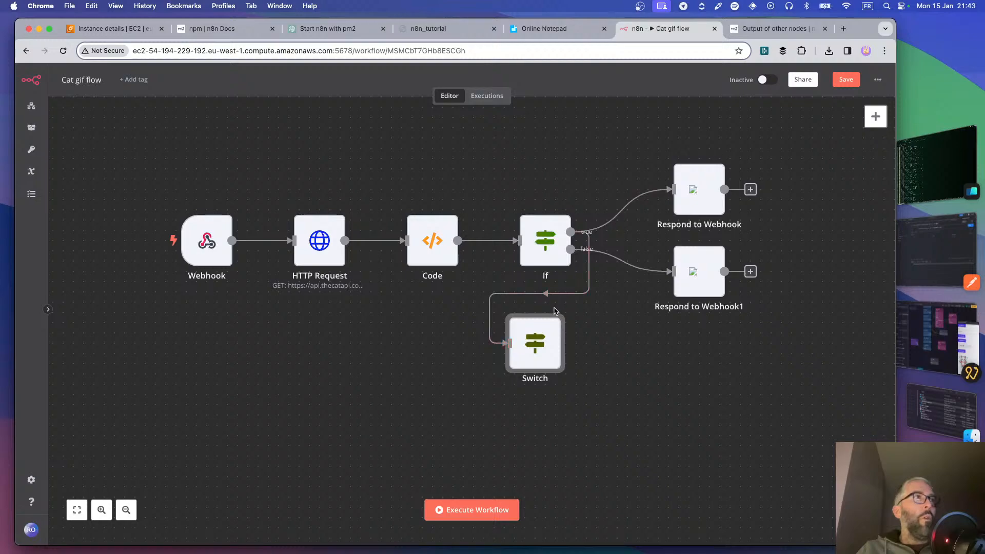
scroll(711, 142, left, 3)
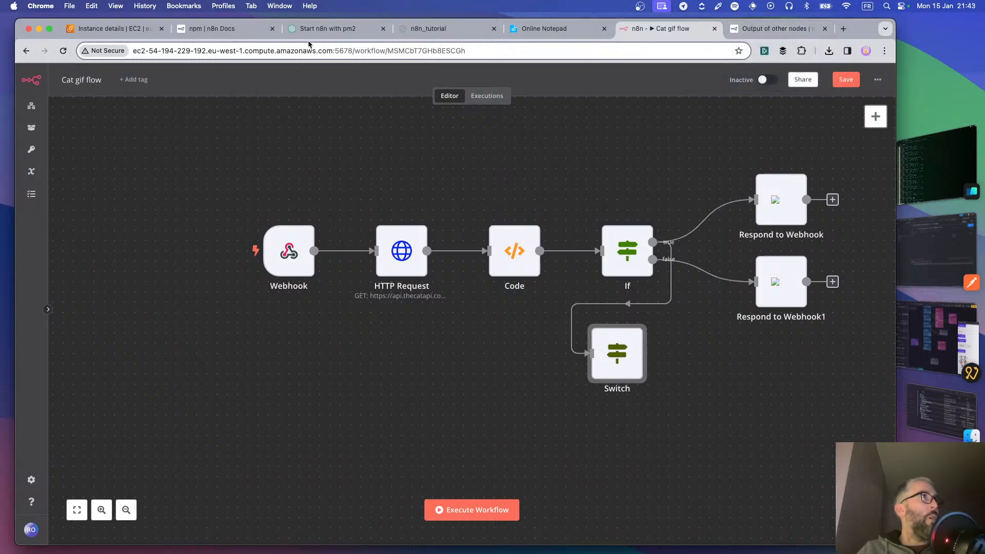
click(124, 30)
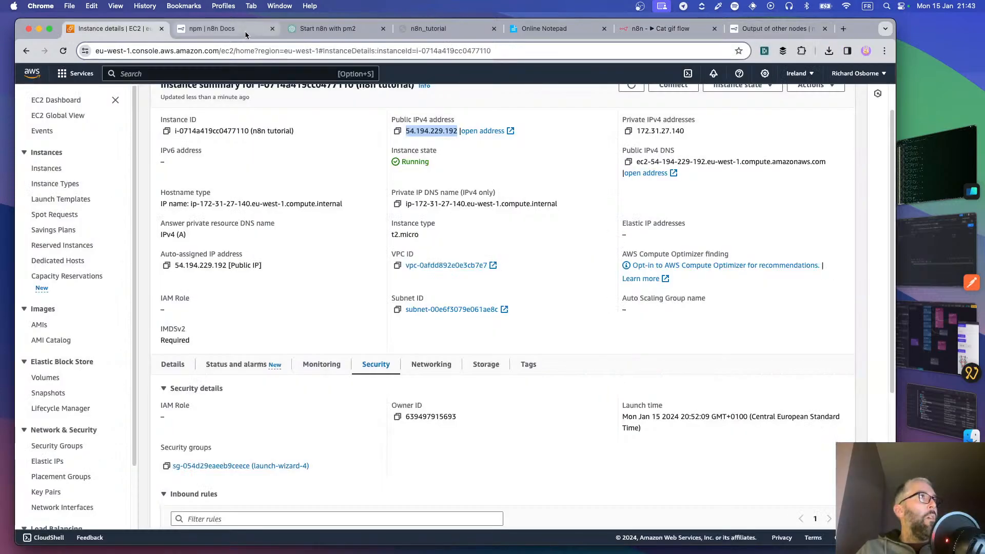
Select the server's public IPv4 address on the EC2 instance summary.
scroll(280, 172, up, 2)
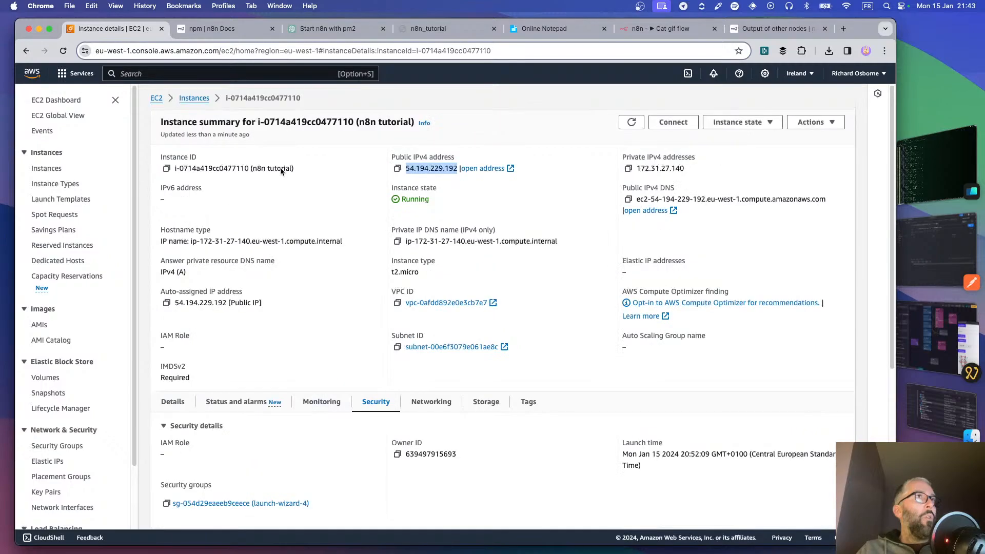
triple_click(429, 170)
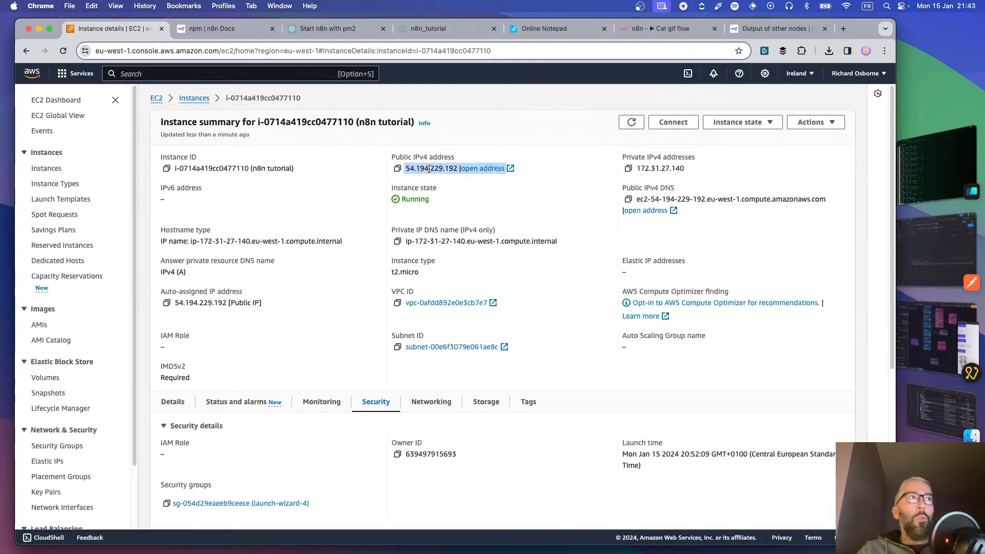
double_click(433, 170)
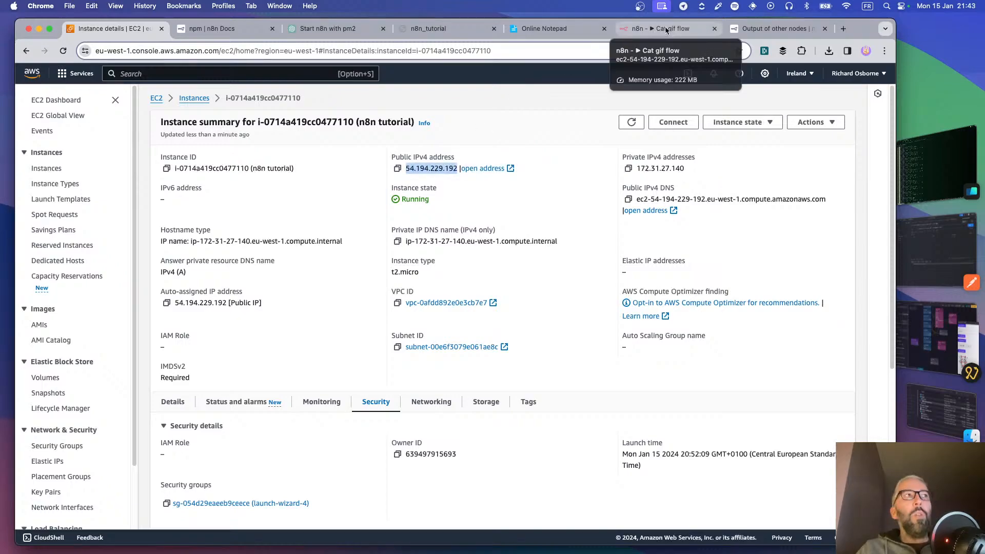
Search AWS services for CloudFront, then for Certificate Manager ('certifi'), and dismiss the results.
key(alt+s)
text(cloud)
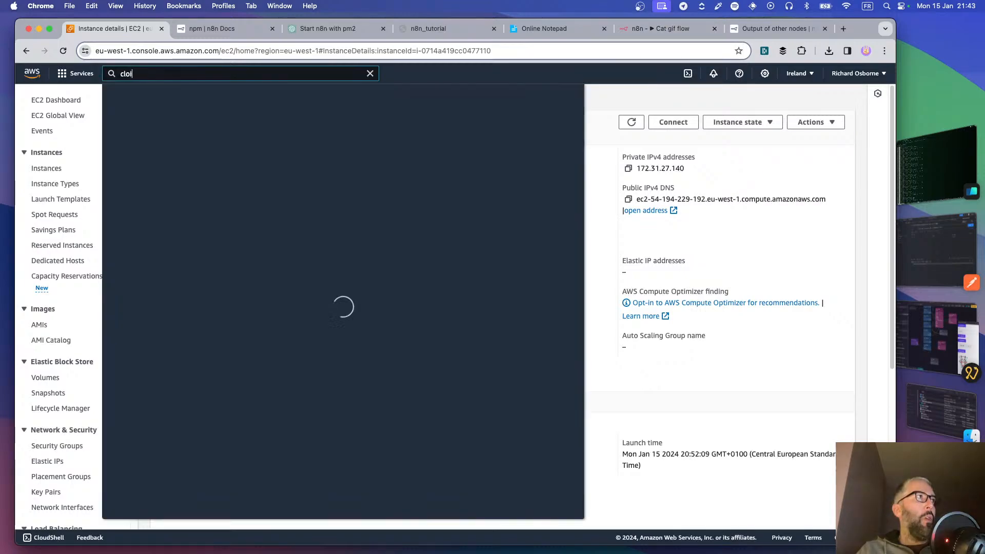
key(BackSpace)
key(BackSpace)
text(udfront)
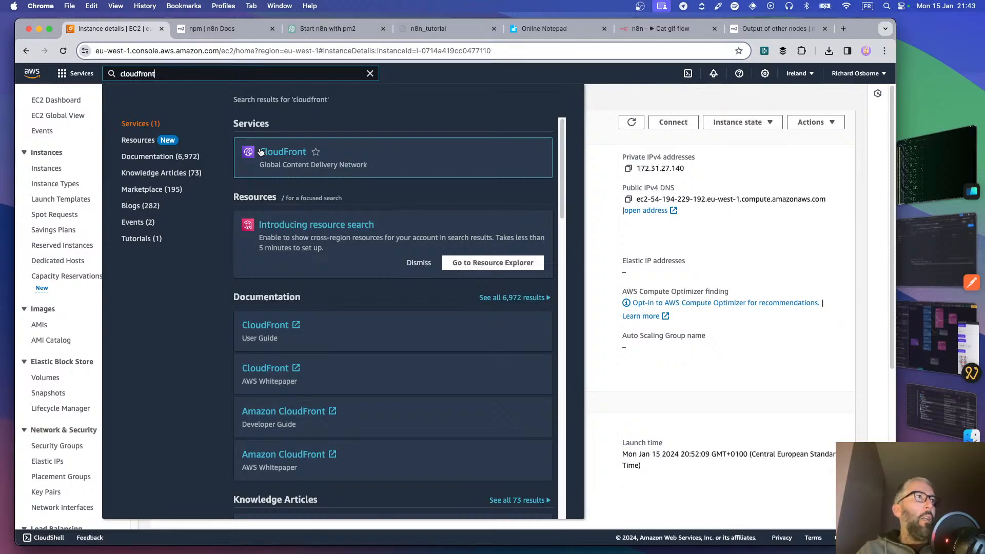
key(super+a)
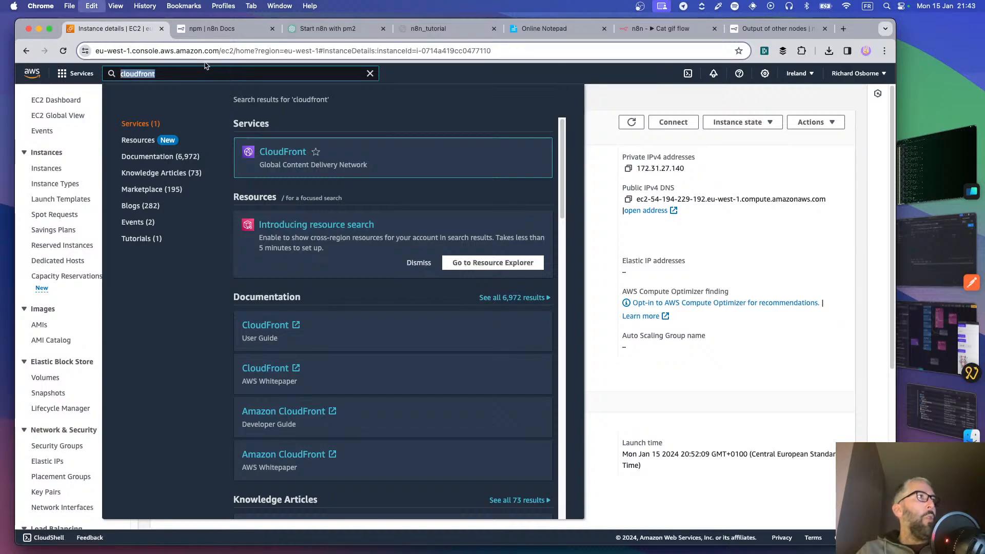
key(BackSpace)
text(certifi)
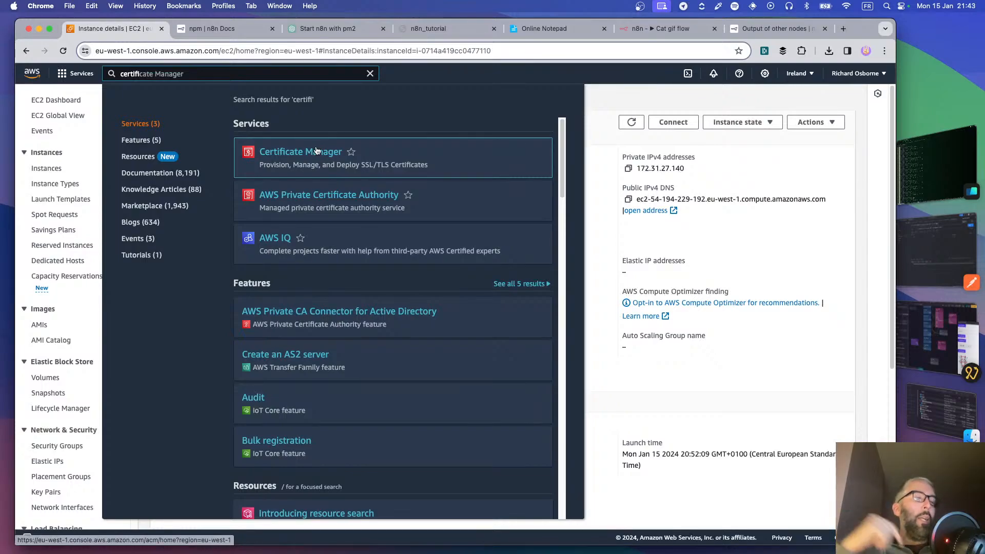
click(700, 179)
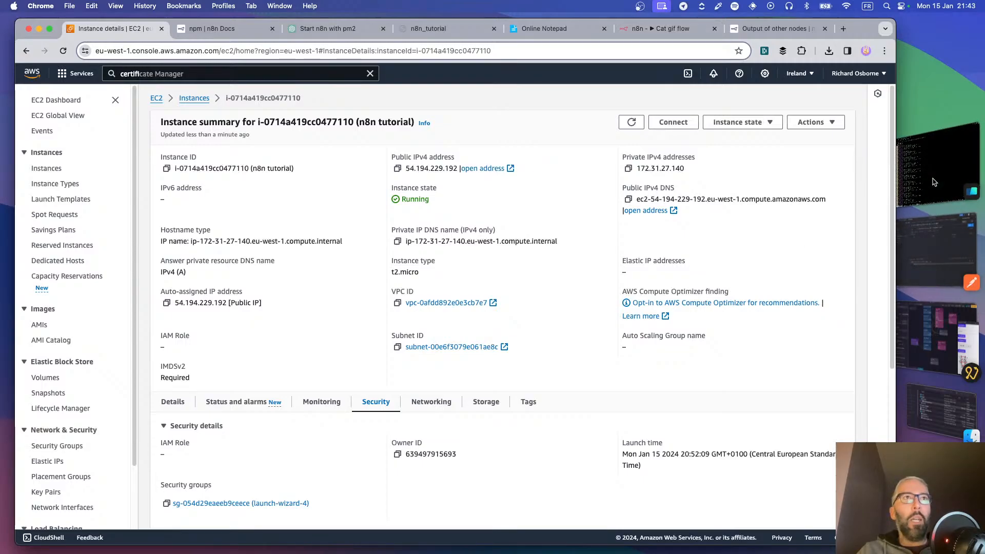
click(952, 232)
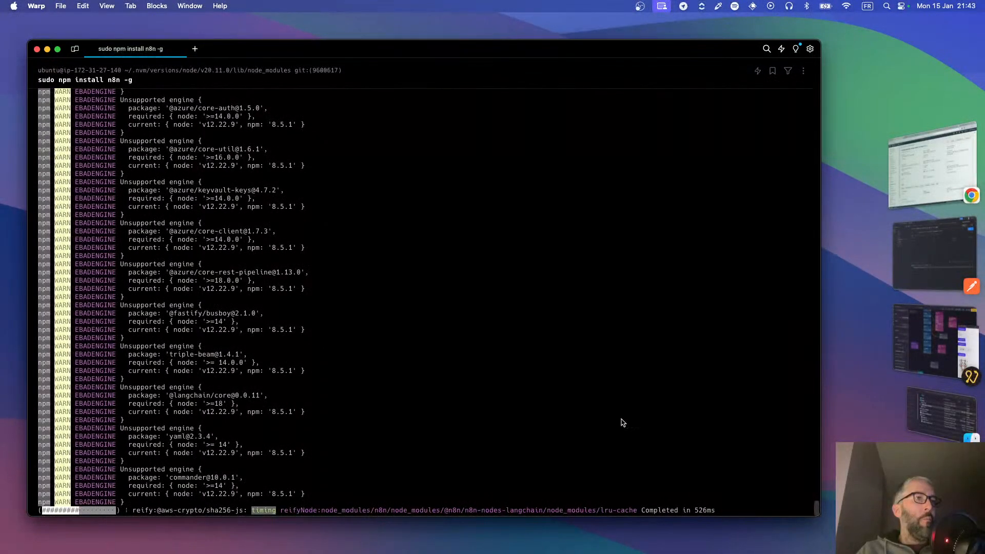
Close the stalled n8n install terminal window in Warp.
click(339, 458)
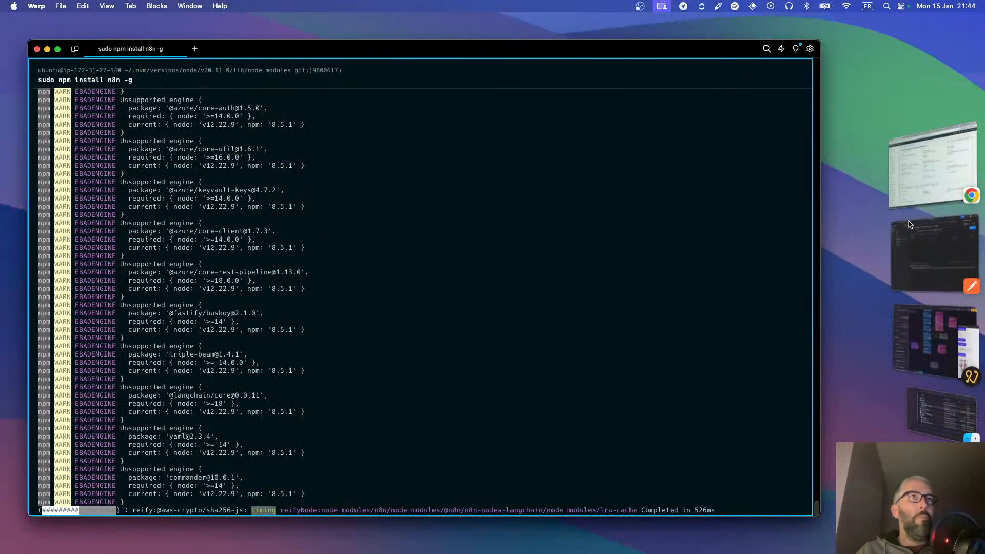
click(926, 162)
click(924, 164)
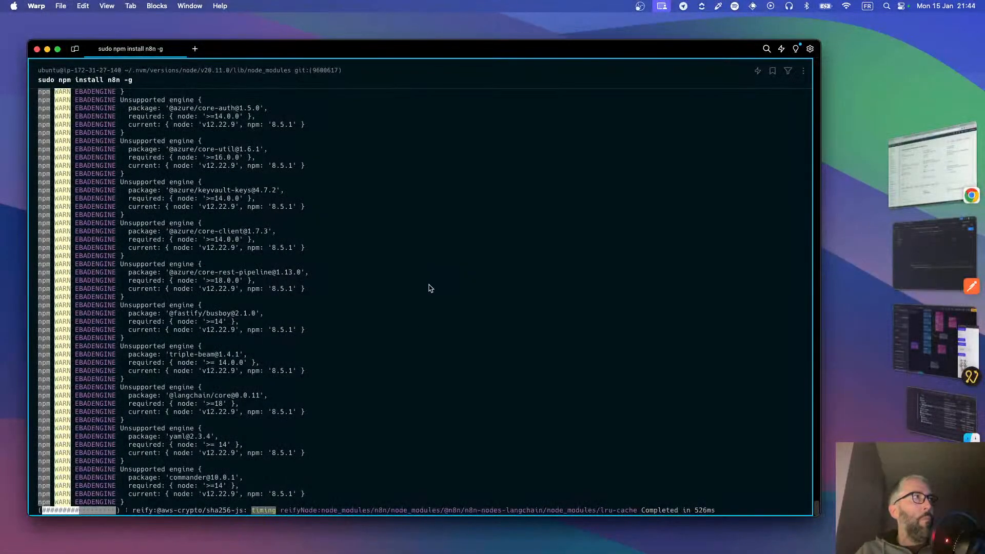
click(178, 50)
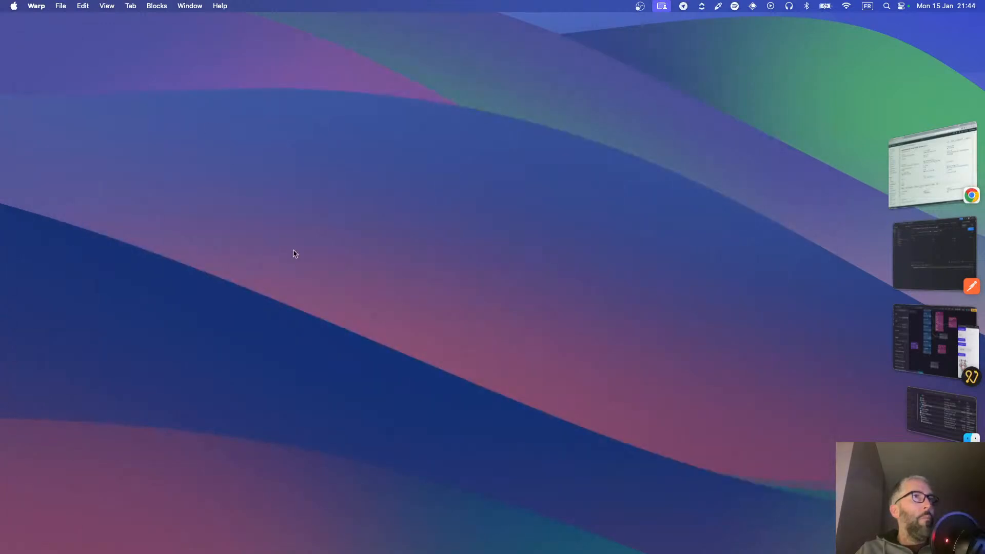
In a new Warp window, cd to Downloads and rerun the ssh -i n8n_tutorial.pem connection.
click(61, 6)
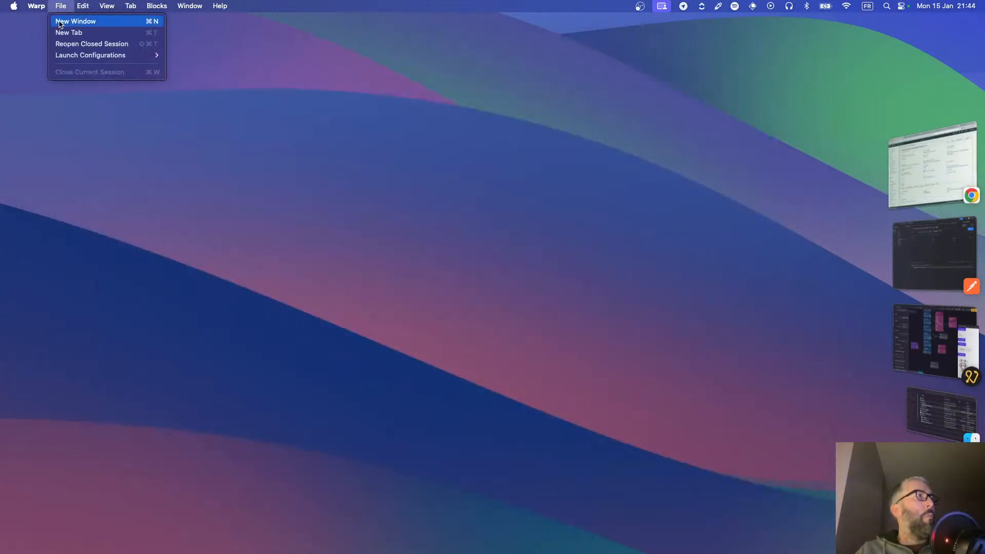
click(73, 21)
text(c)
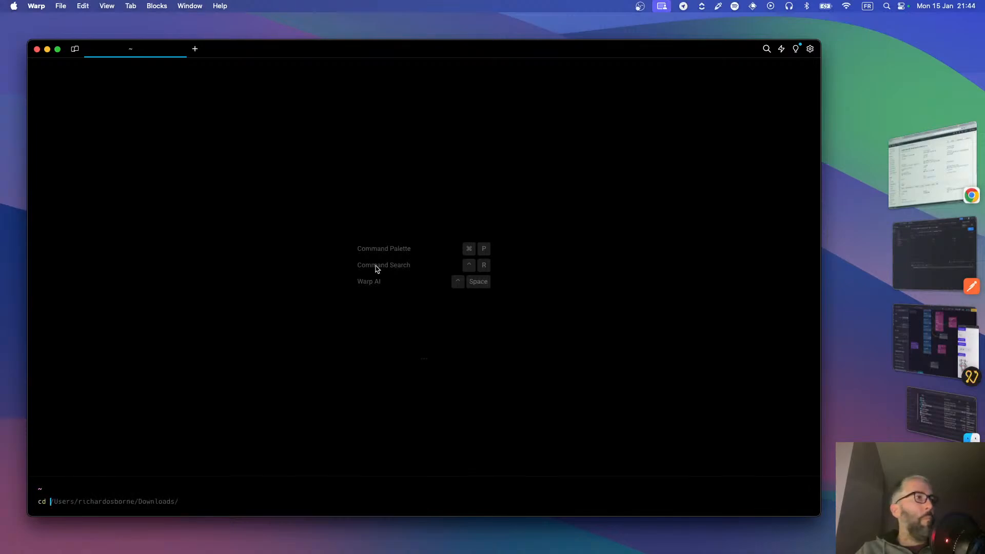
text(d)
key(Right)
key(Return)
key(Up)
key(Up)
key(Return)
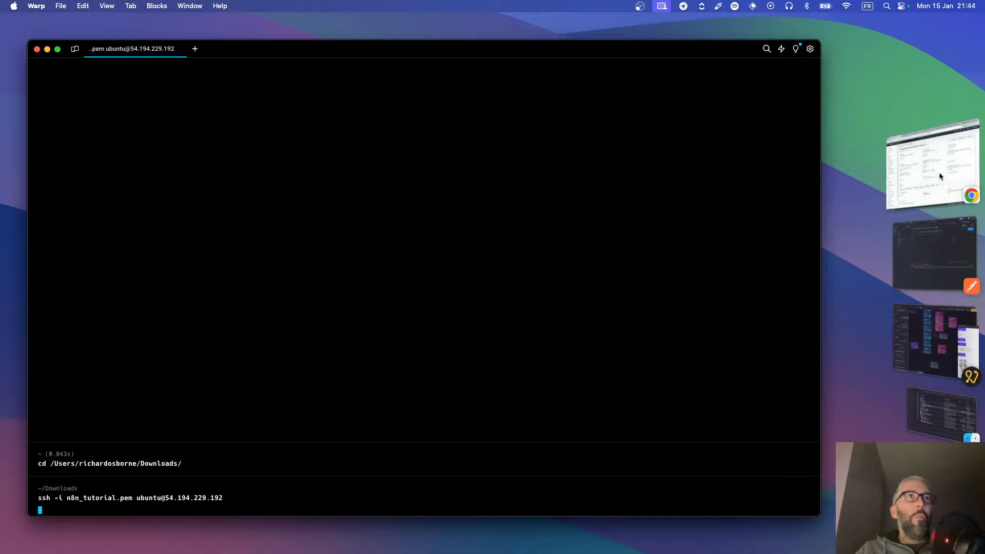
click(924, 169)
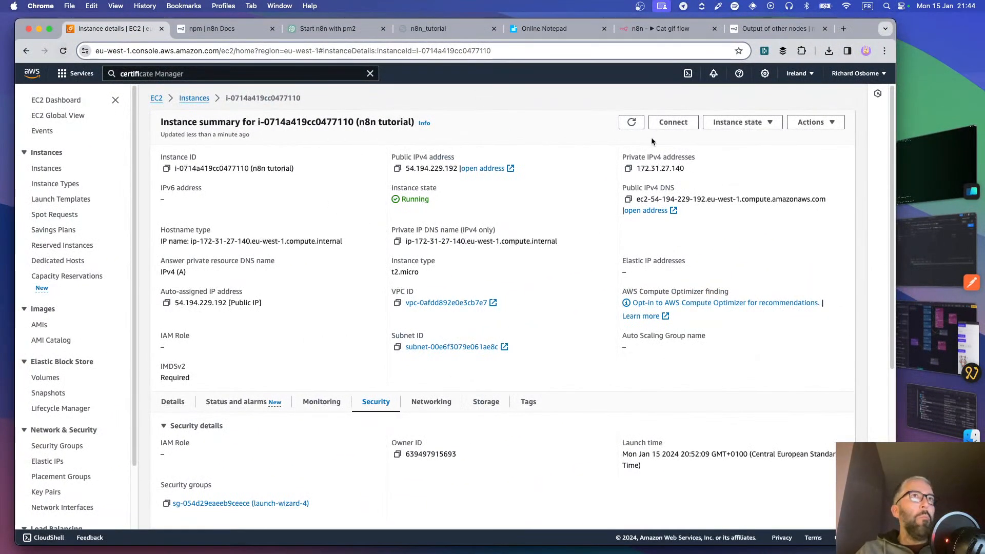
Reboot the n8n tutorial EC2 instance and reload the Instances list to confirm it's running.
click(814, 122)
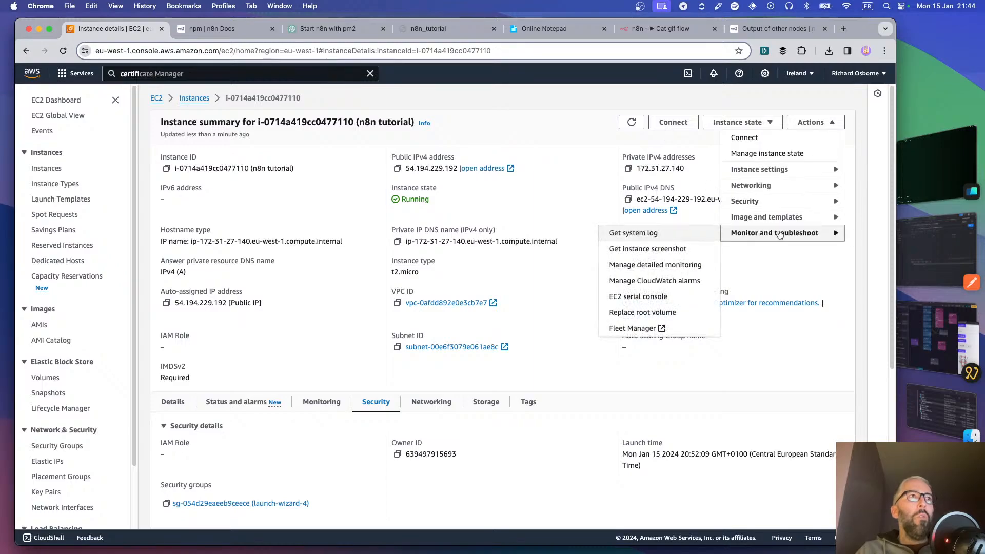
mouse_move(745, 173)
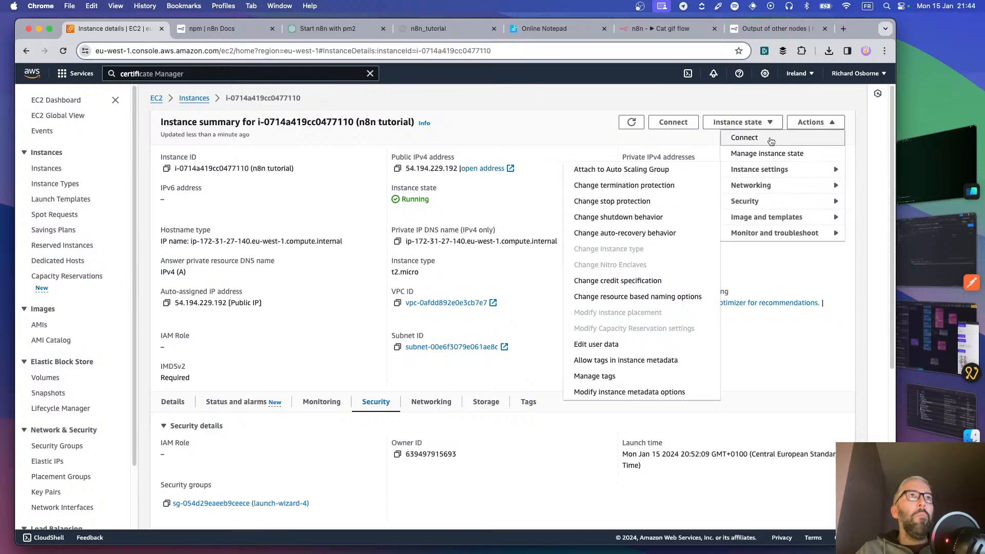
click(739, 121)
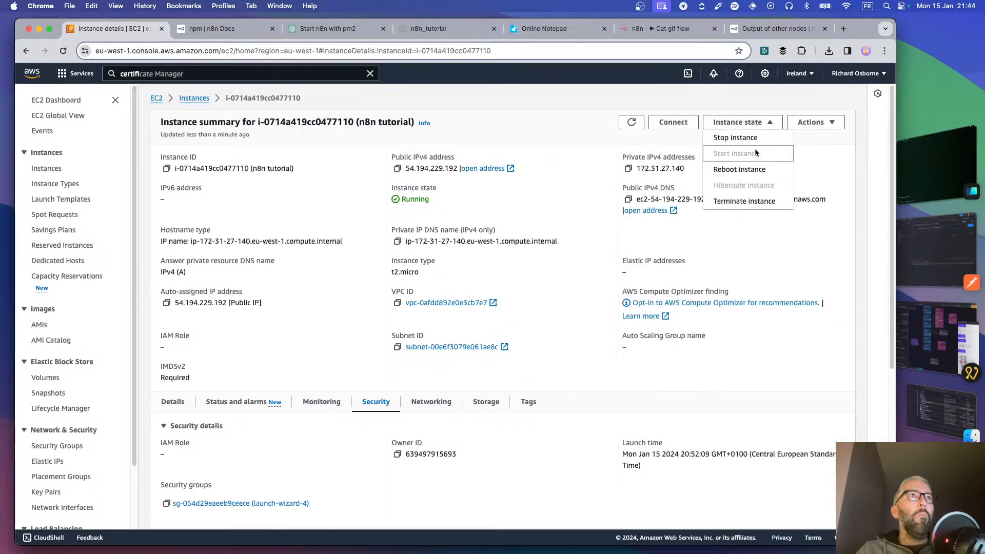
click(753, 170)
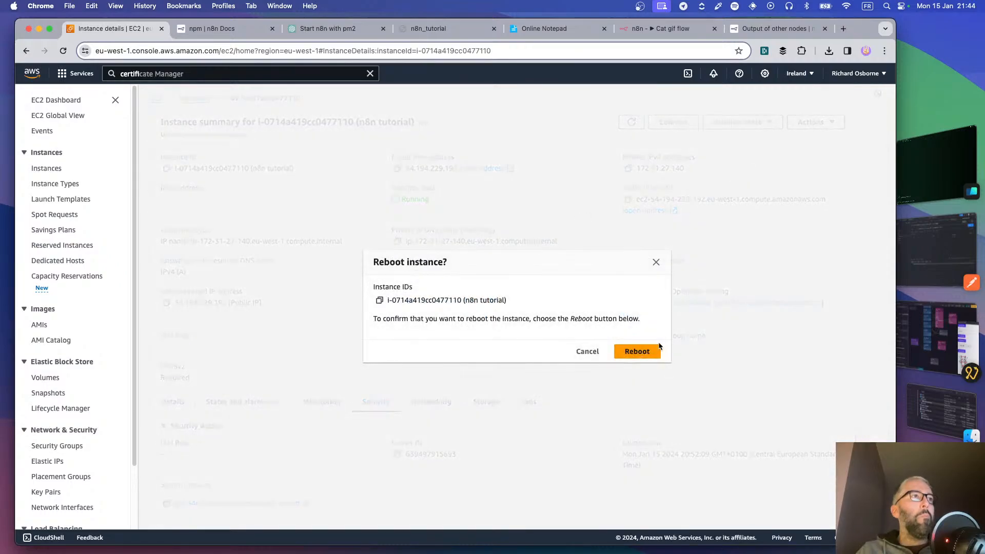
click(659, 349)
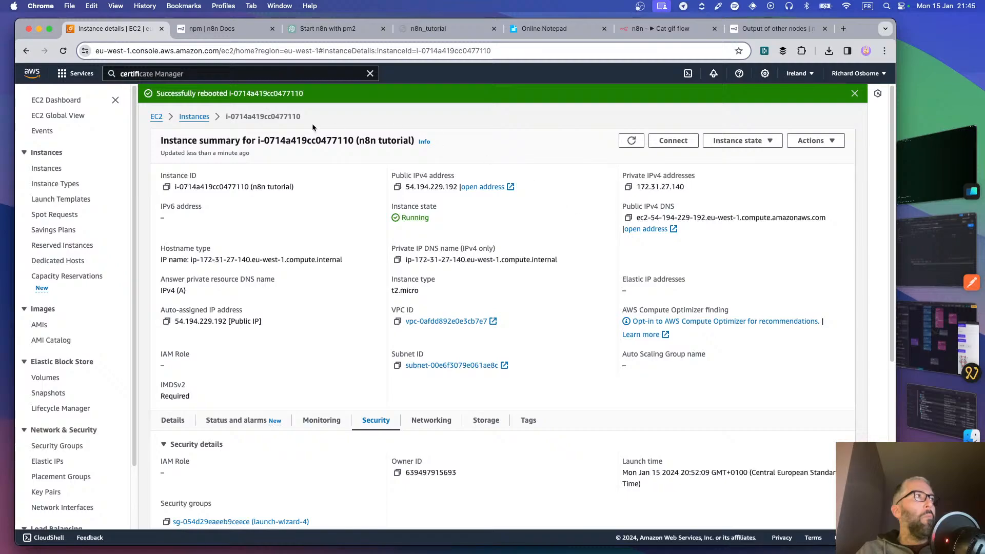
click(187, 115)
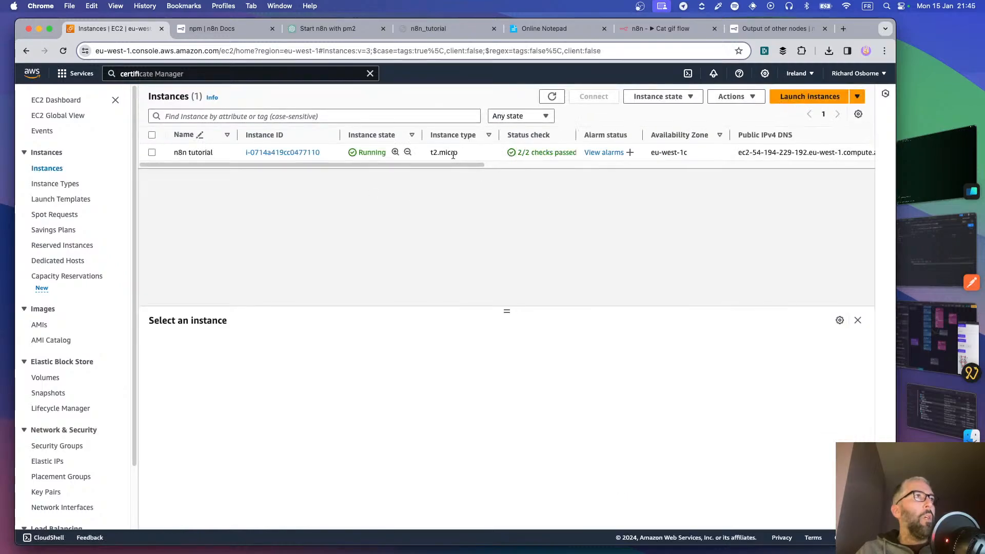
click(63, 51)
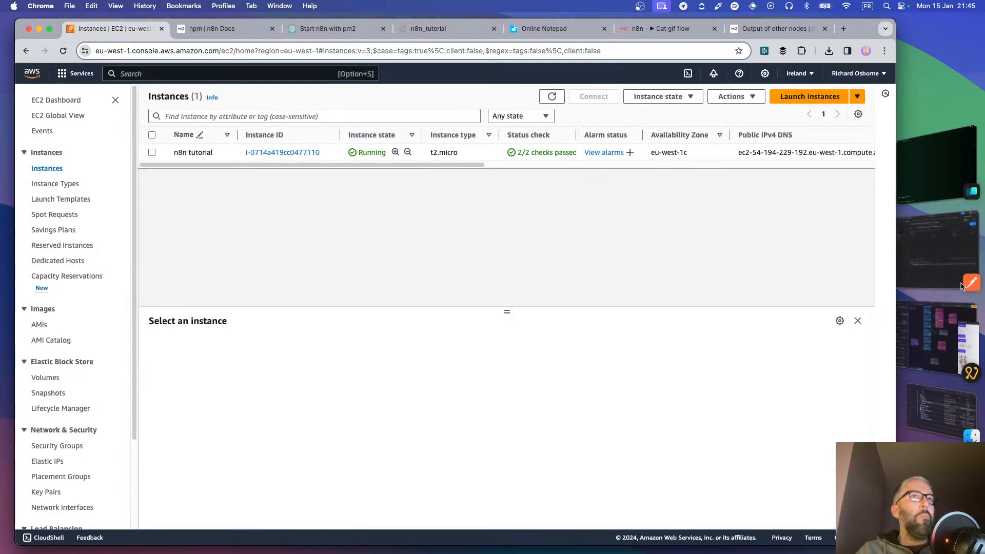
In Warp, cancel the hanging ssh connection and rerun the ssh command.
key(super+Tab)
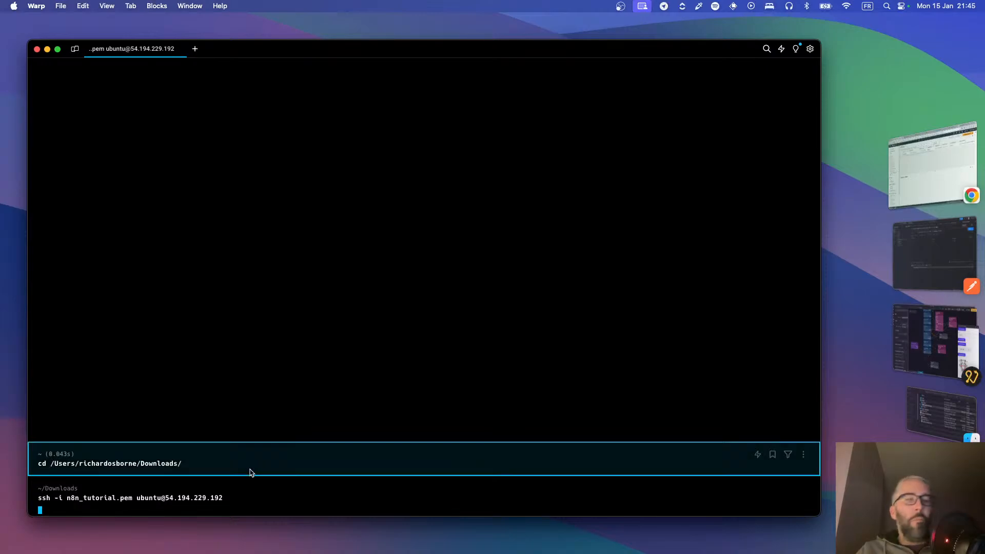
key(ctrl+c)
key(Up)
key(Return)
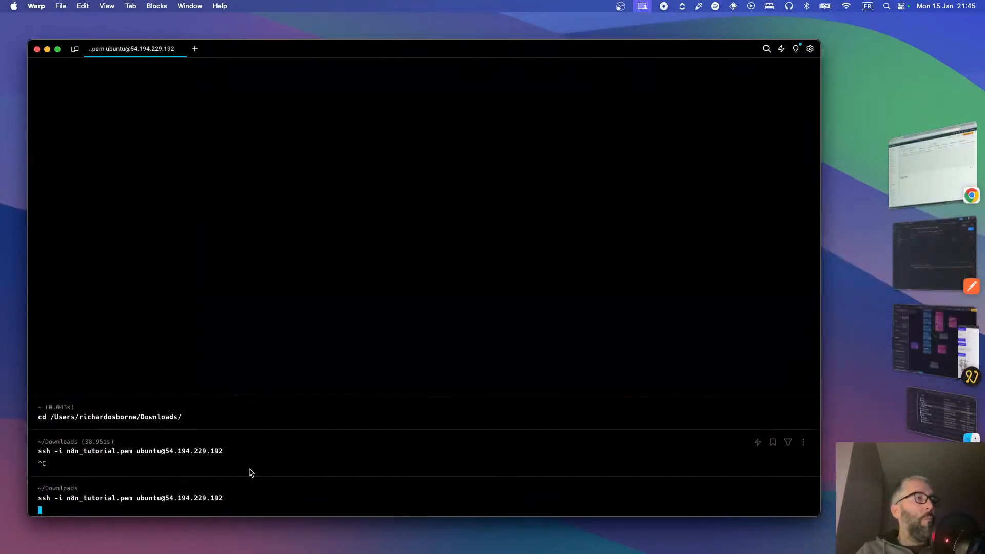
After checking the EC2 Instances page, interrupt the new ssh attempt and relaunch it again.
click(958, 177)
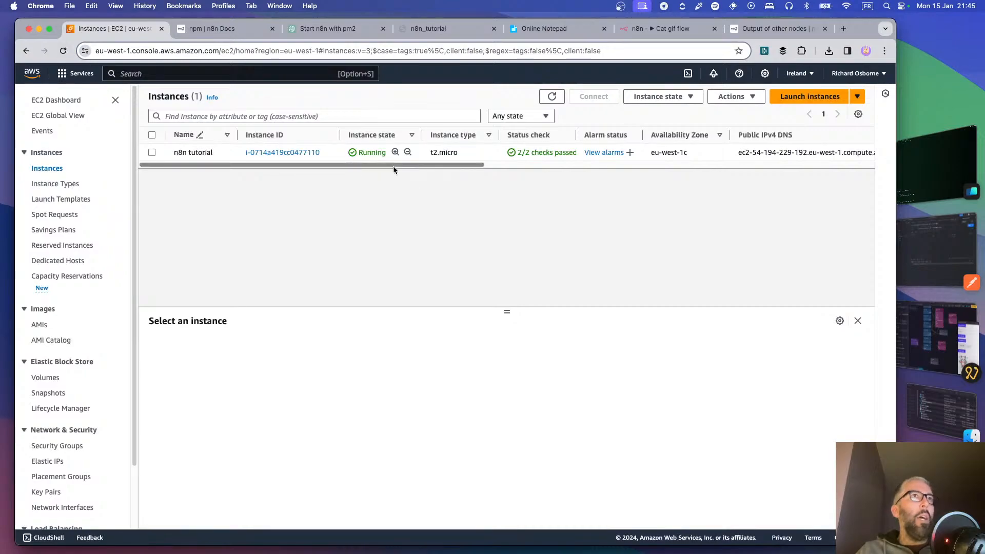
click(919, 180)
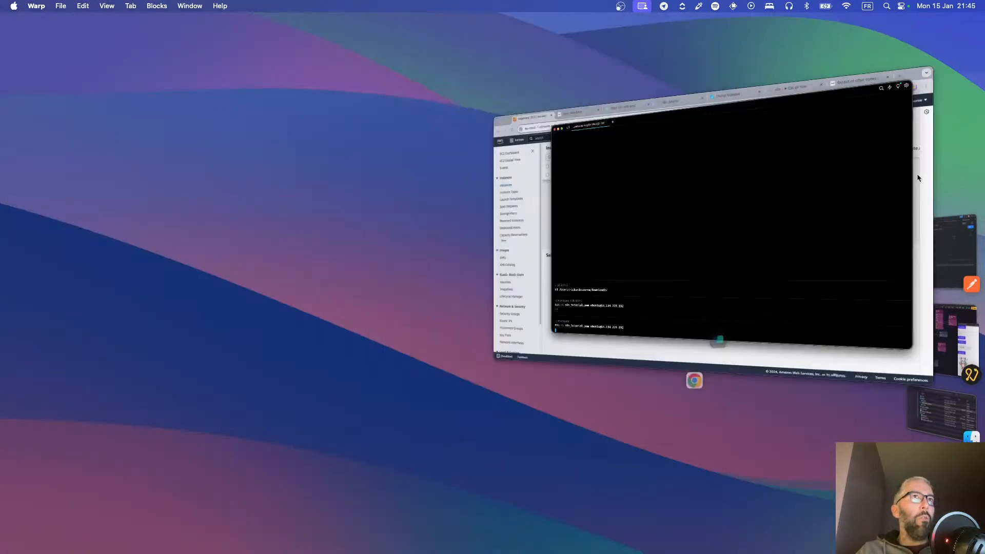
click(918, 178)
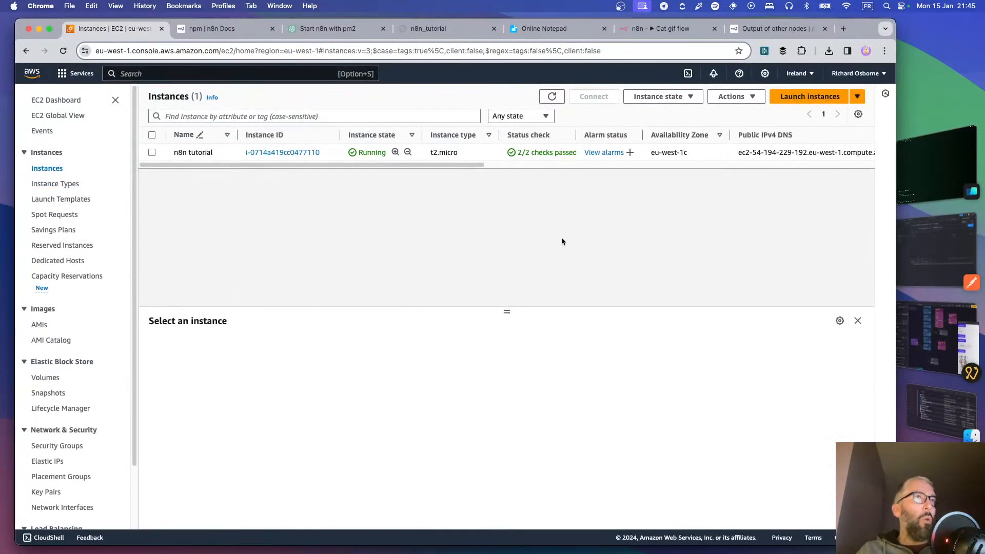
click(919, 181)
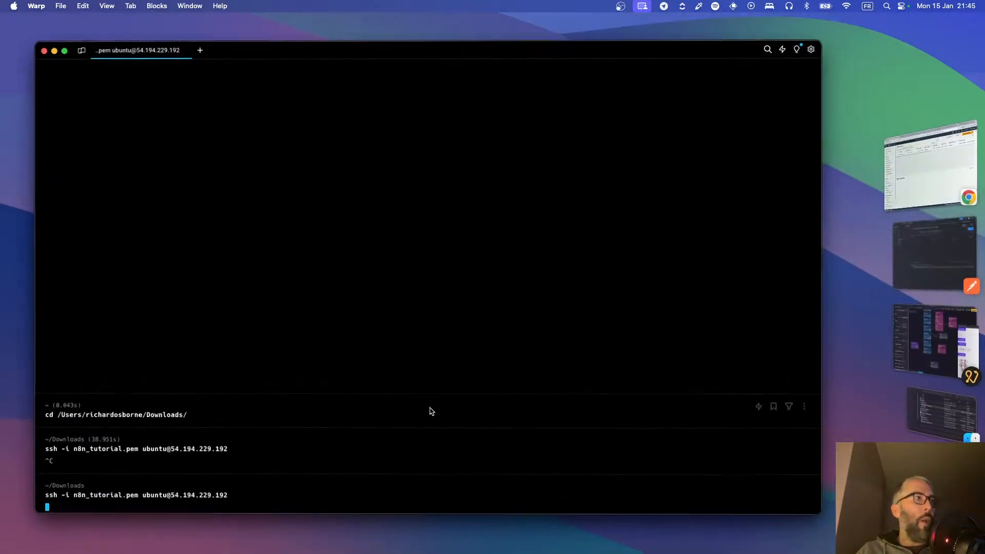
click(321, 437)
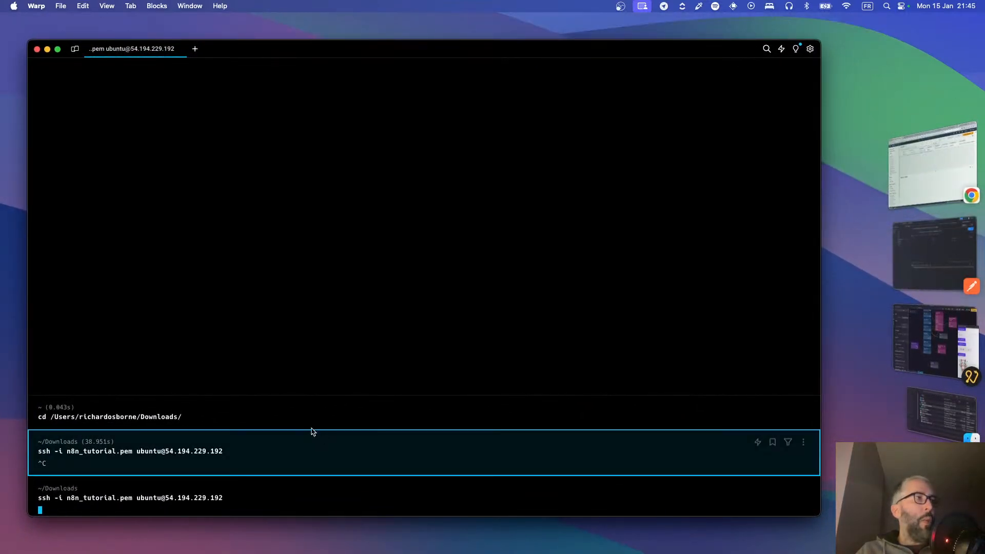
click(285, 371)
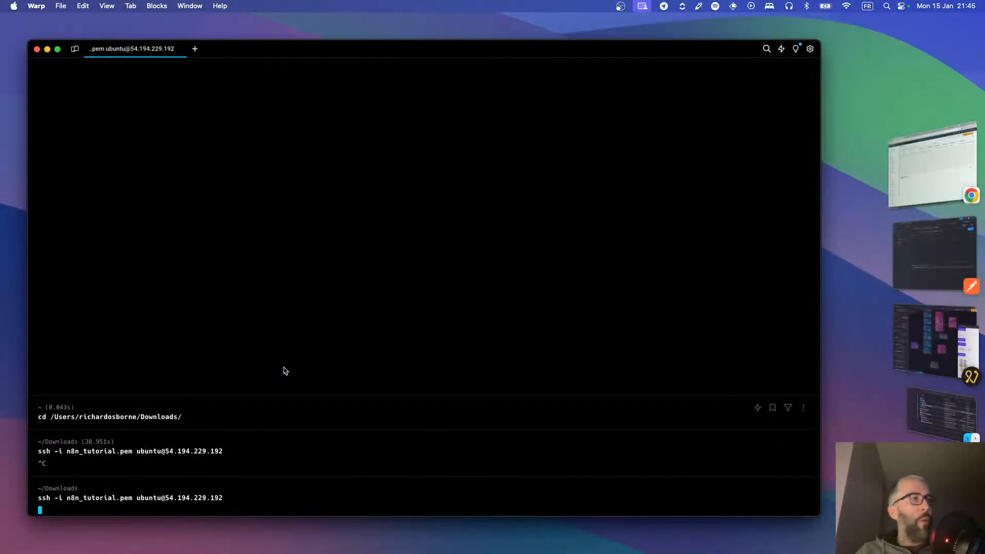
key(ctrl+c)
key(Up)
key(Return)
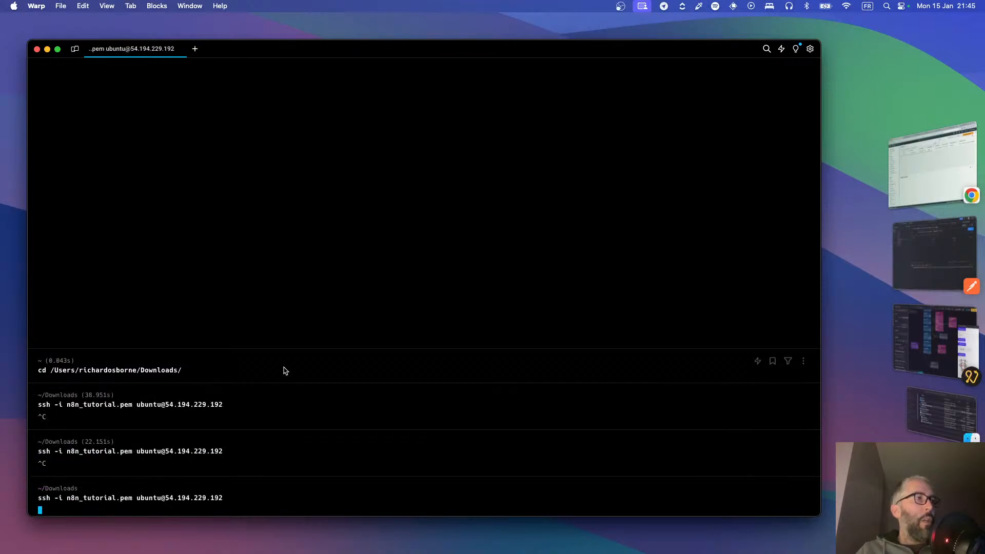
click(918, 190)
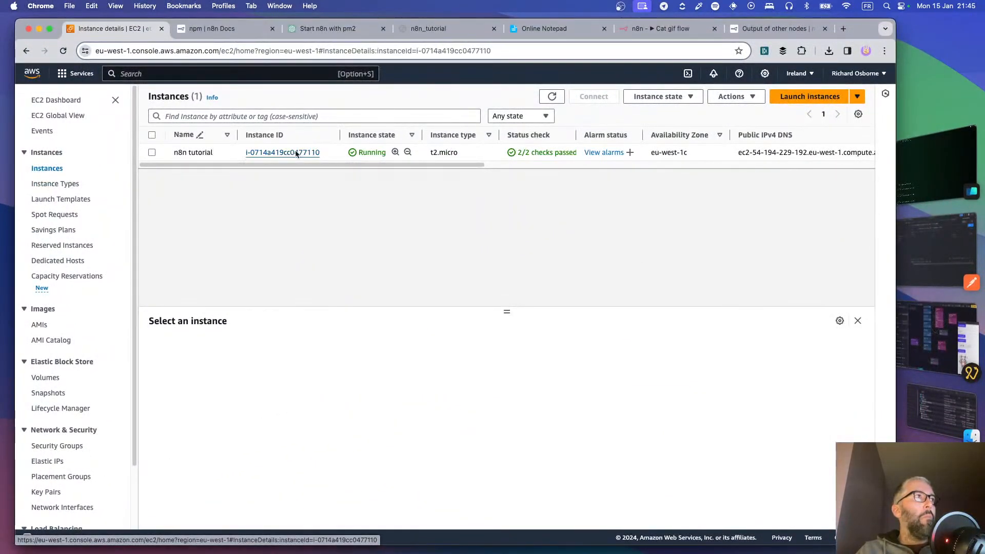
Open the n8n tutorial instance's details and view its Monitoring graphs, with CPU spiking near 98%.
click(269, 153)
scroll(538, 276, down, 3)
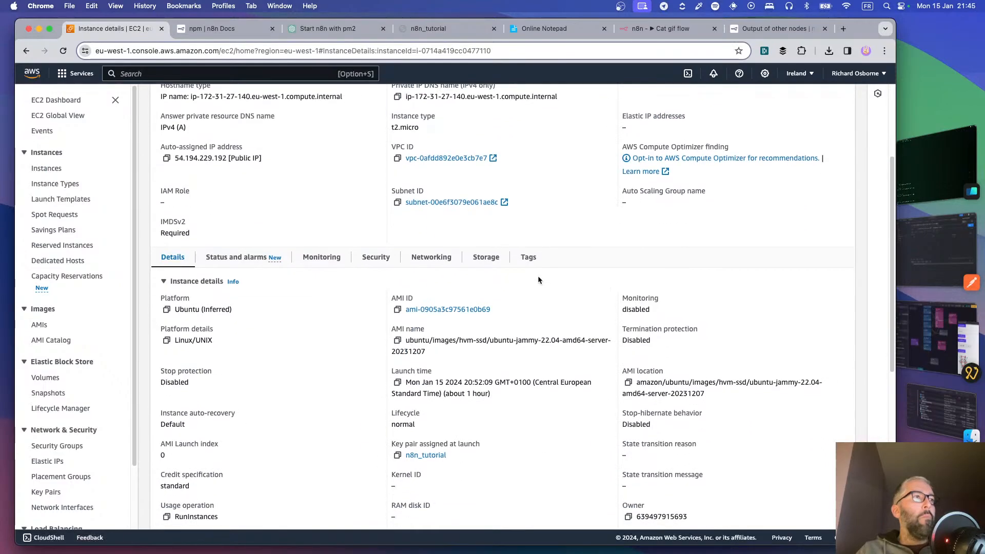
click(322, 255)
scroll(338, 365, down, 1)
scroll(323, 288, down, 2)
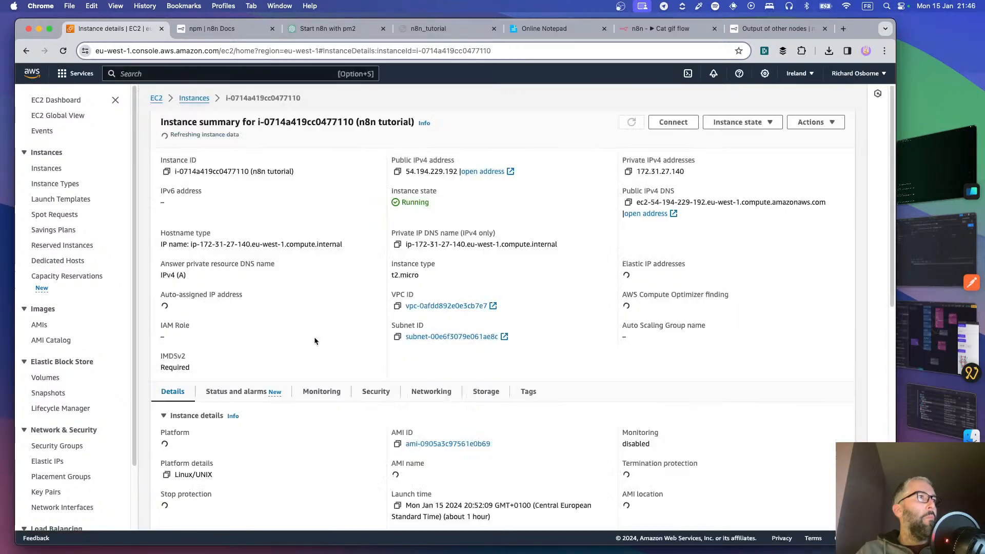
click(323, 221)
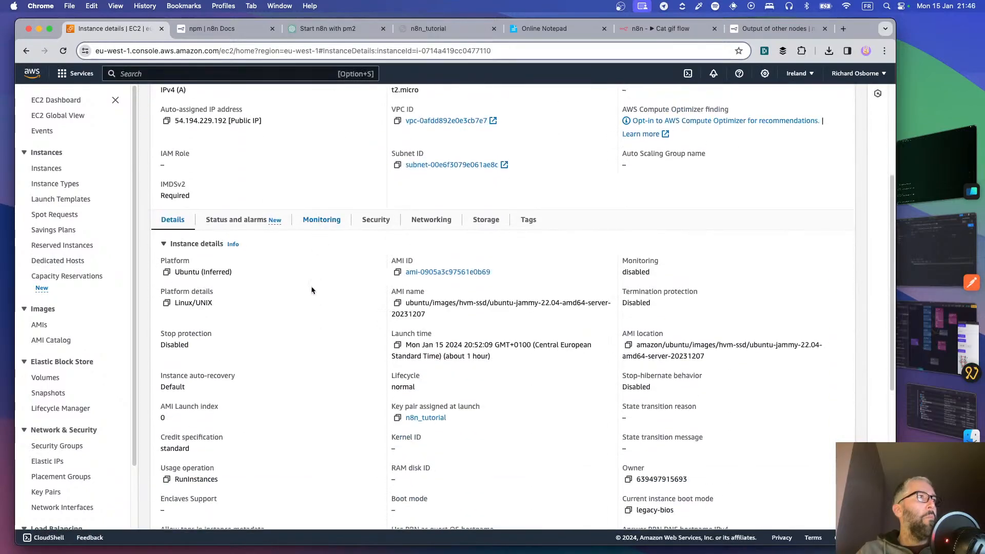
scroll(300, 347, down, 3)
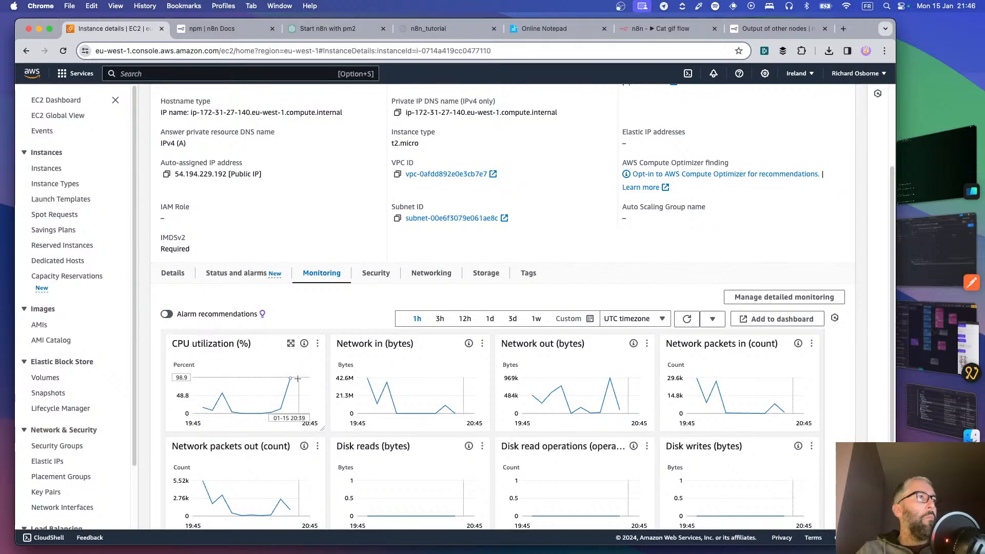
Cancel the stalled ssh connection in Warp, rerun it, and return to the EC2 instance page.
key(super+Tab)
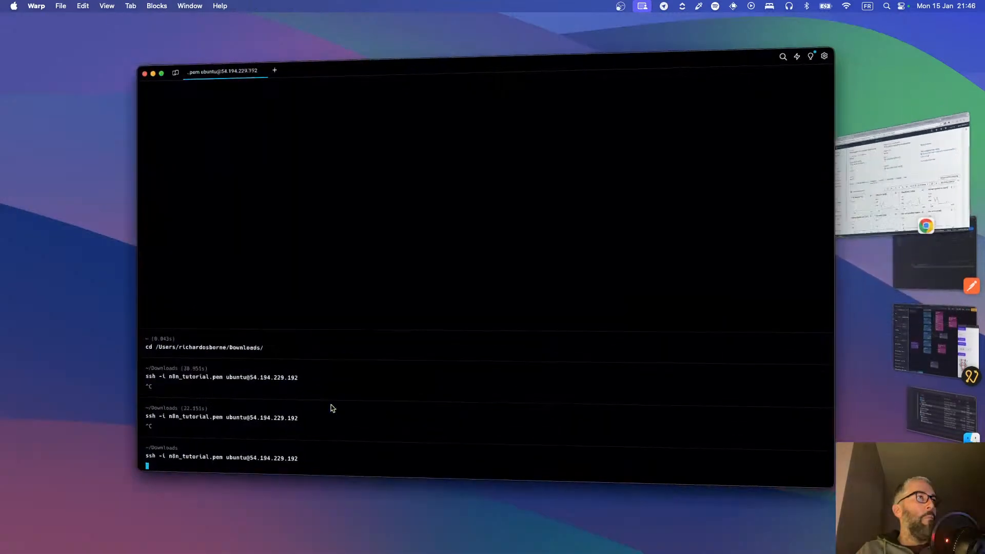
key(ctrl+c)
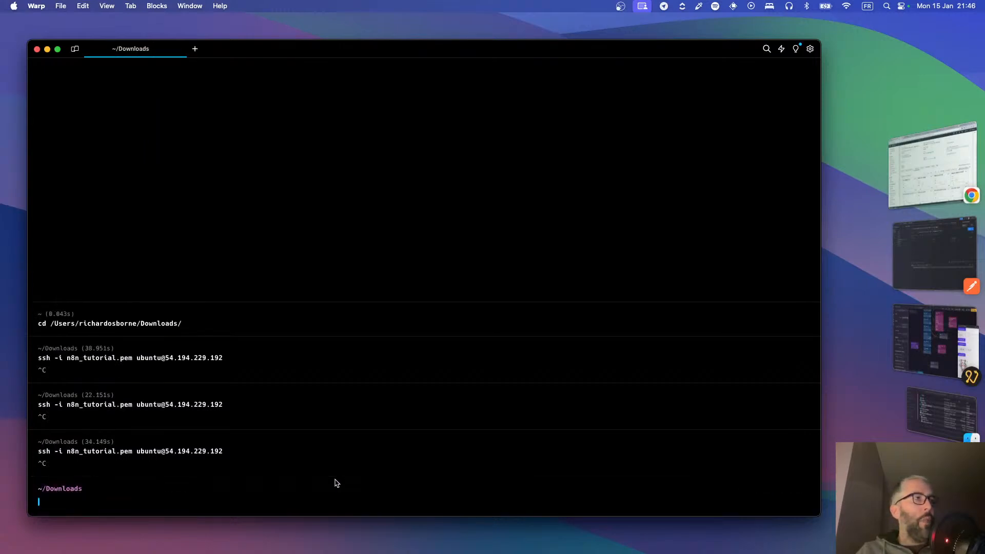
key(Up)
key(Return)
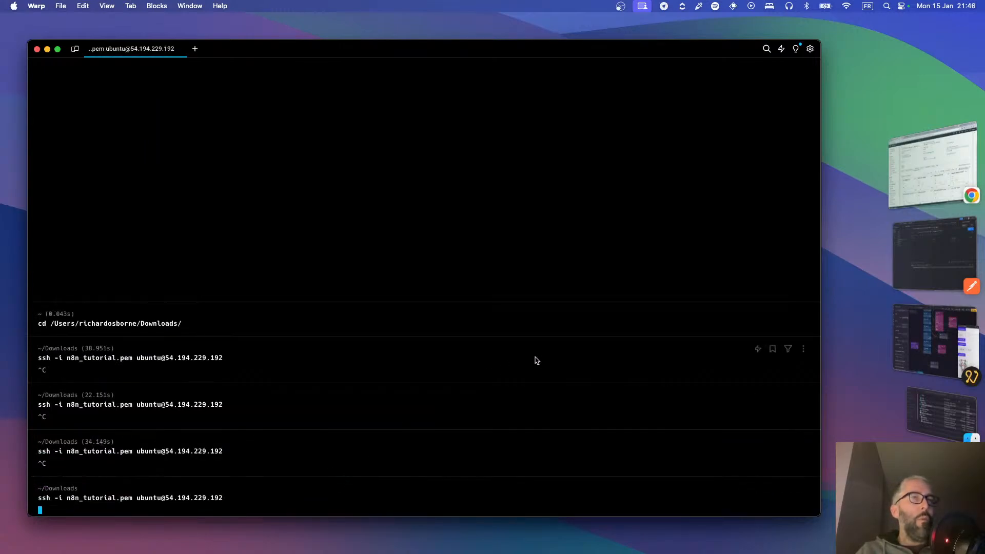
key(super+Tab)
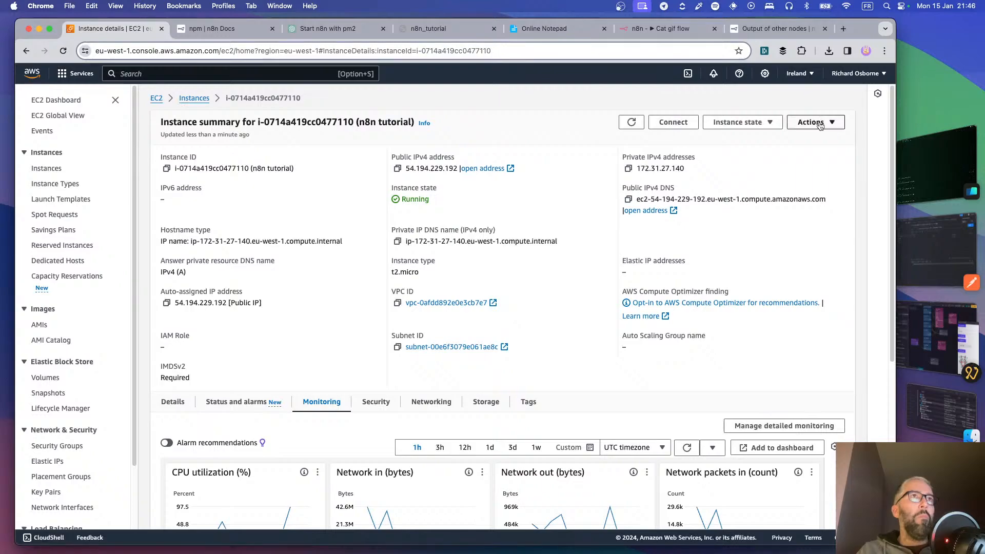
Stop the n8n tutorial EC2 instance.
click(742, 122)
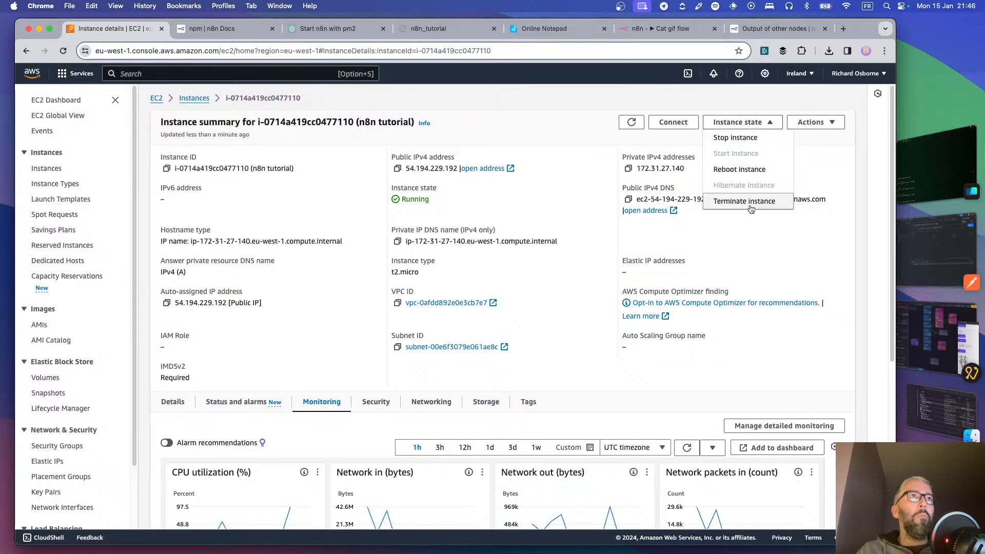
click(731, 139)
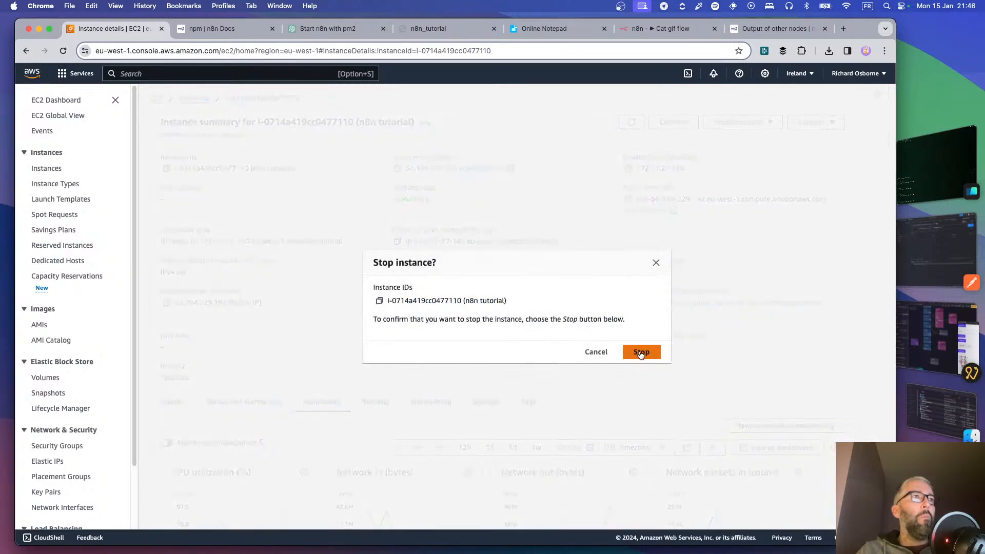
click(641, 353)
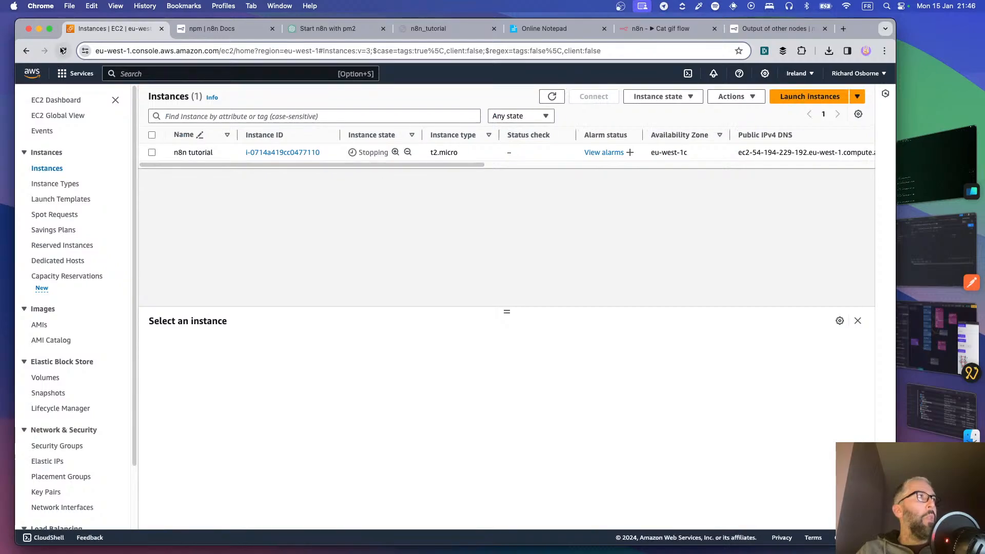
Refresh the Instances page repeatedly until the instance shows as Stopping.
click(62, 50)
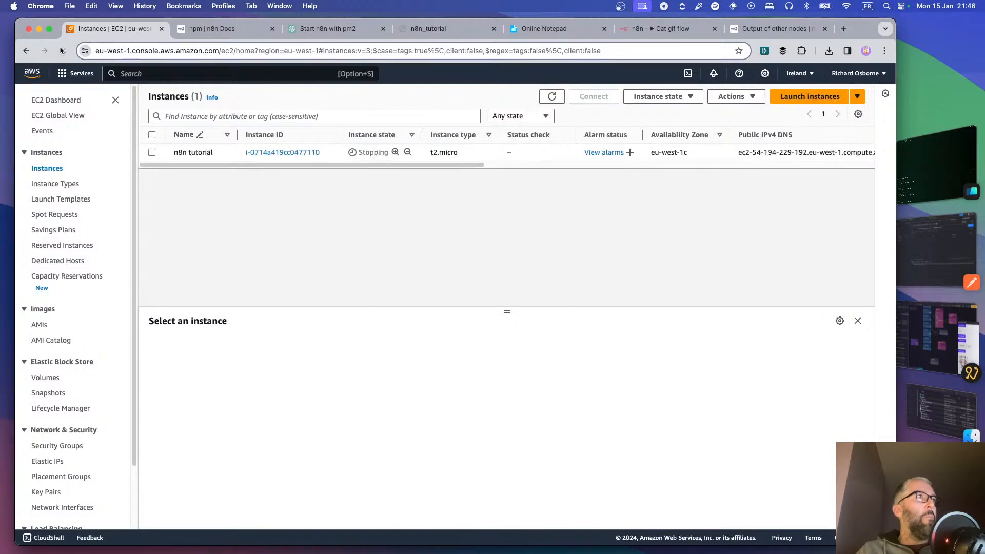
click(62, 50)
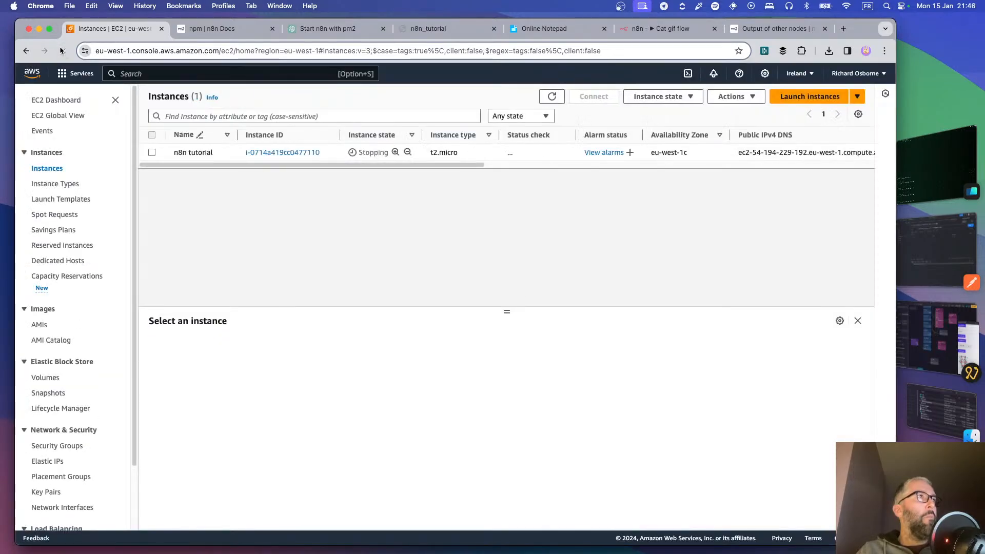
click(62, 51)
click(62, 51)
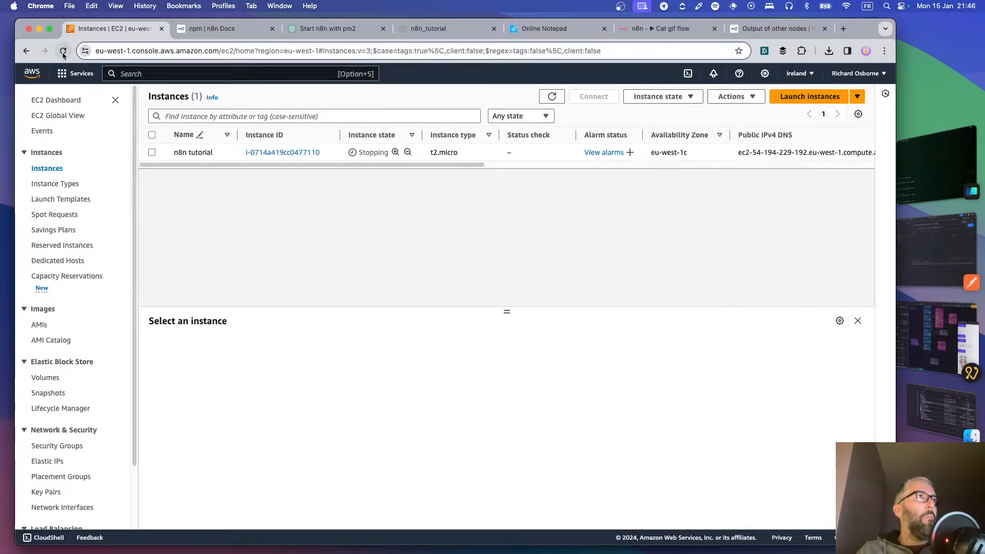
click(62, 51)
click(63, 51)
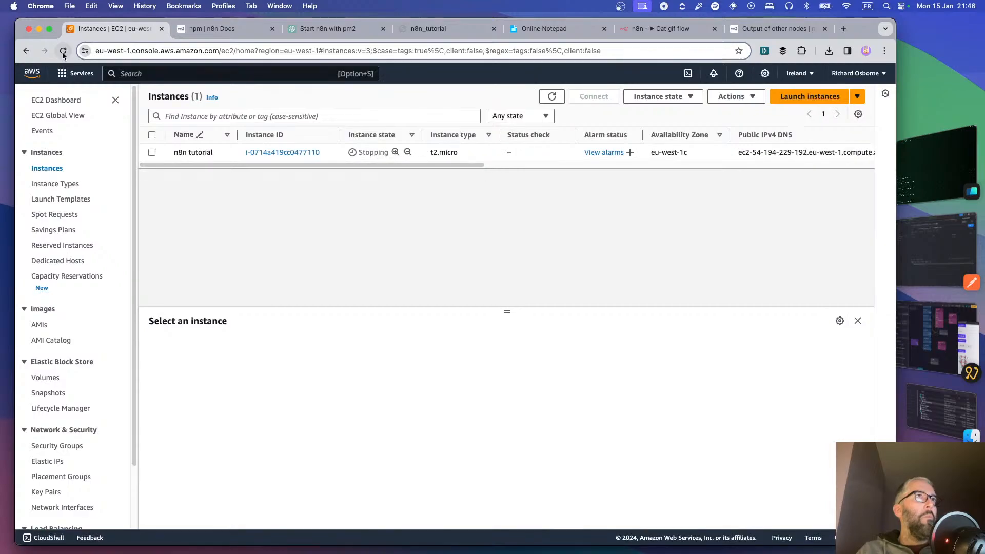
click(63, 51)
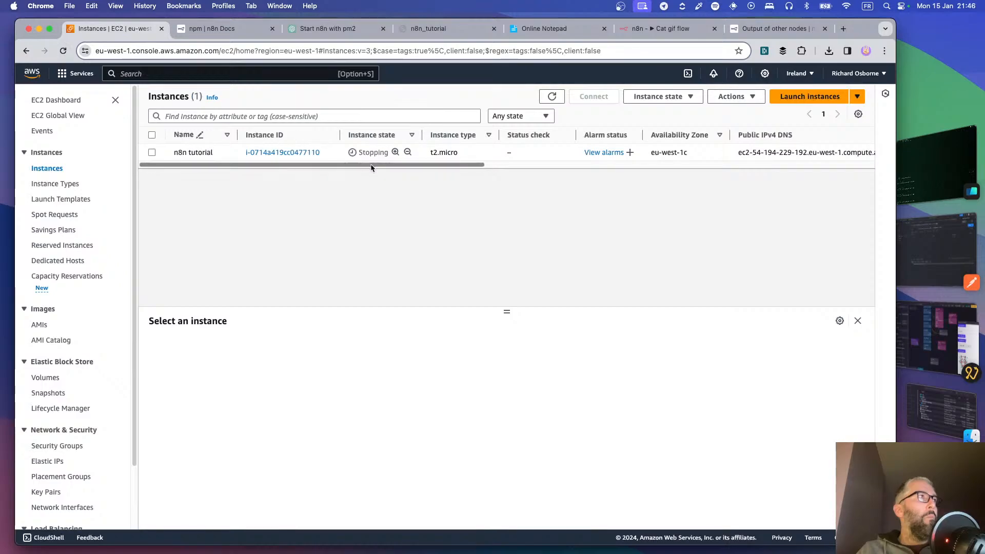
click(62, 51)
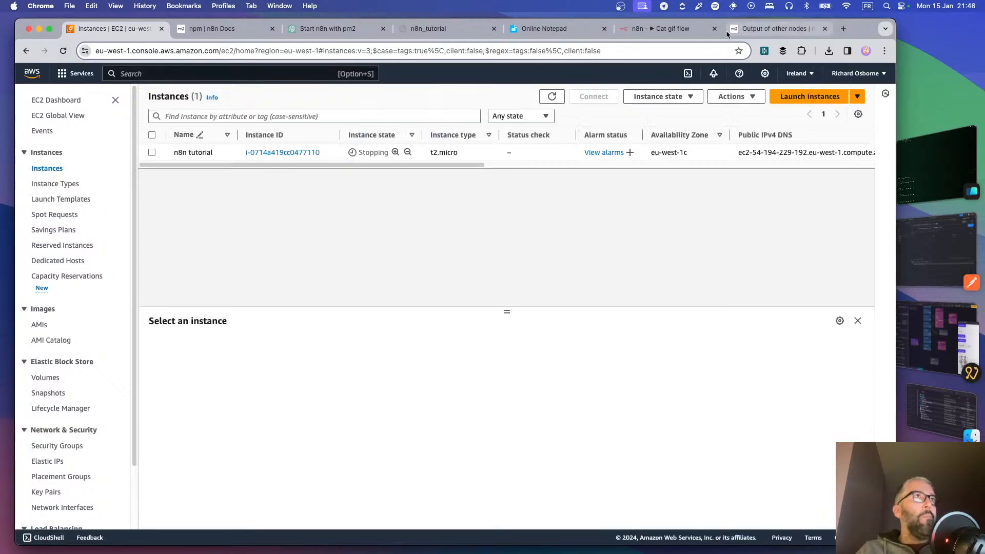
Load the self-hosted n8n site in a new tab and start a new empty workflow.
click(843, 29)
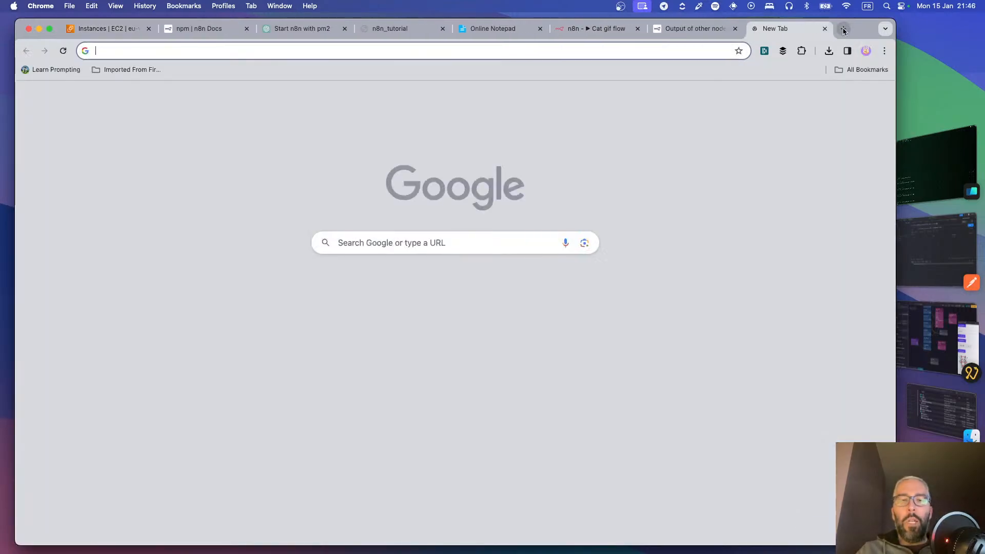
text(n8n)
key(Return)
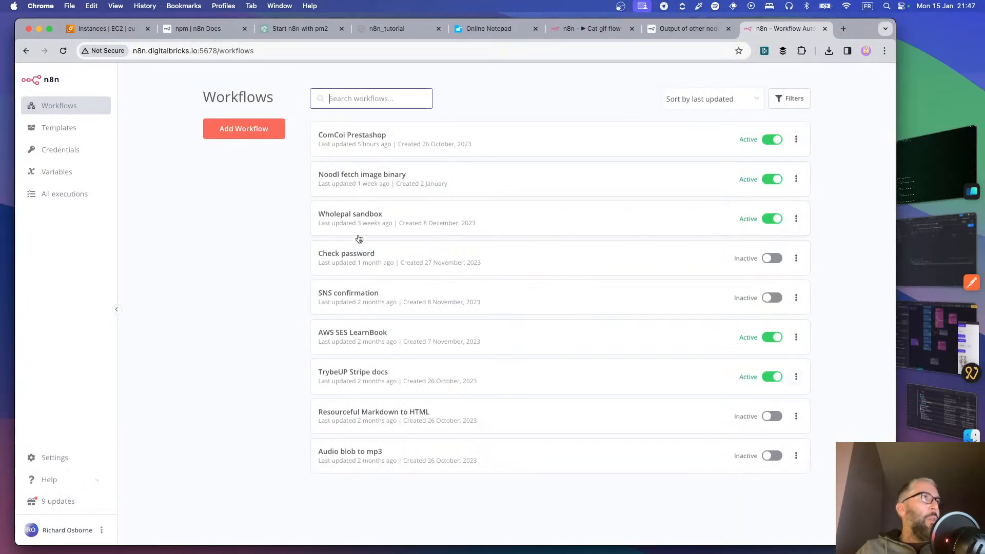
click(269, 127)
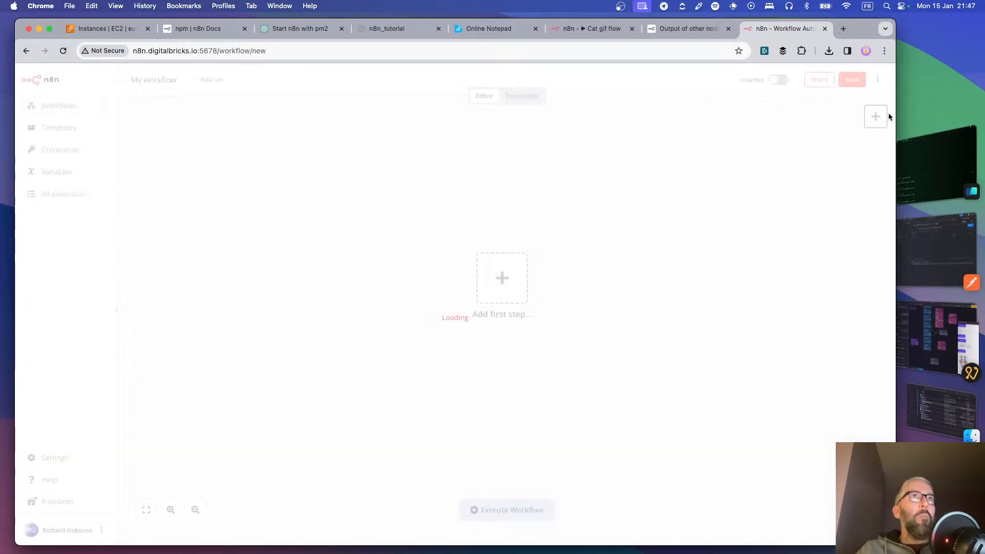
Import the saved workflow JSON file, remove the If node and inspect the Webhook node.
click(878, 79)
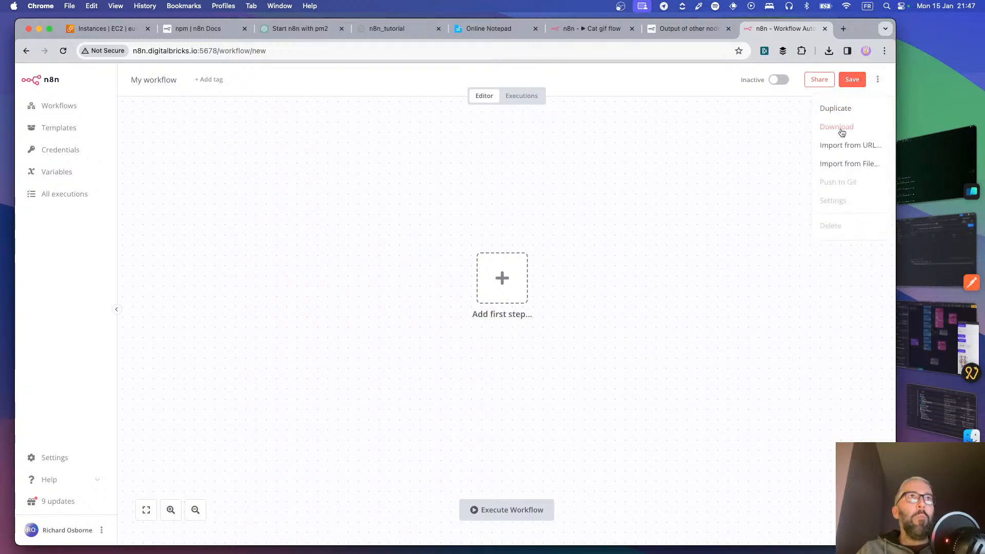
click(852, 168)
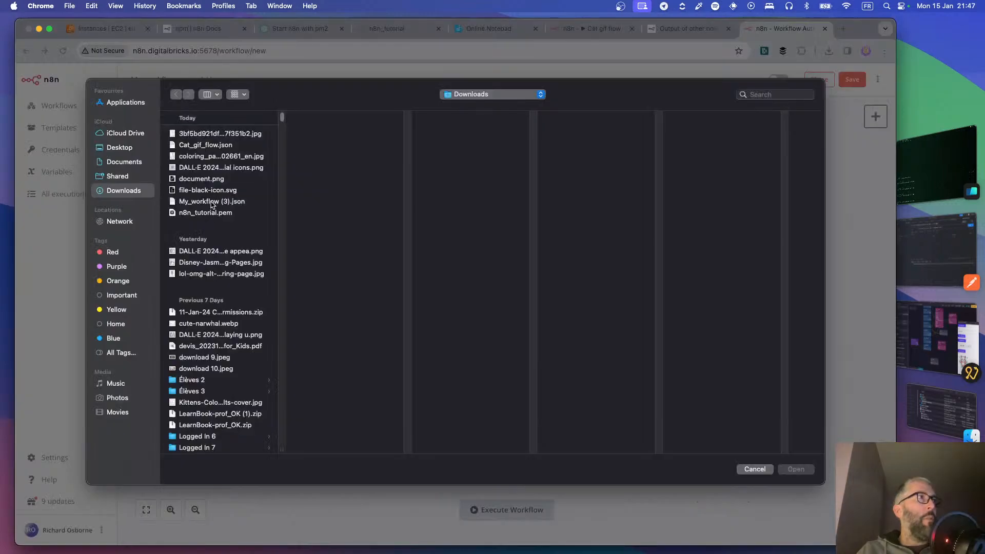
double_click(212, 201)
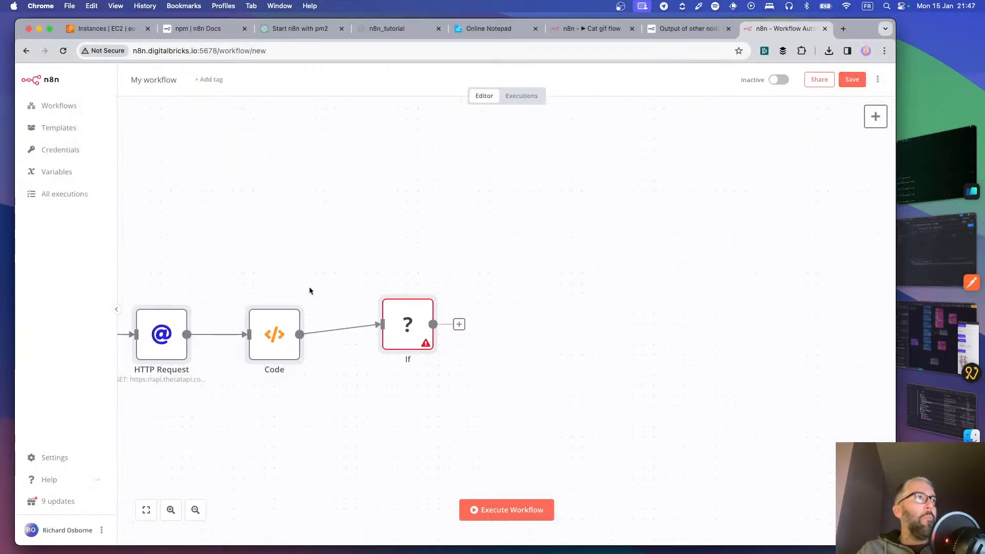
click(583, 282)
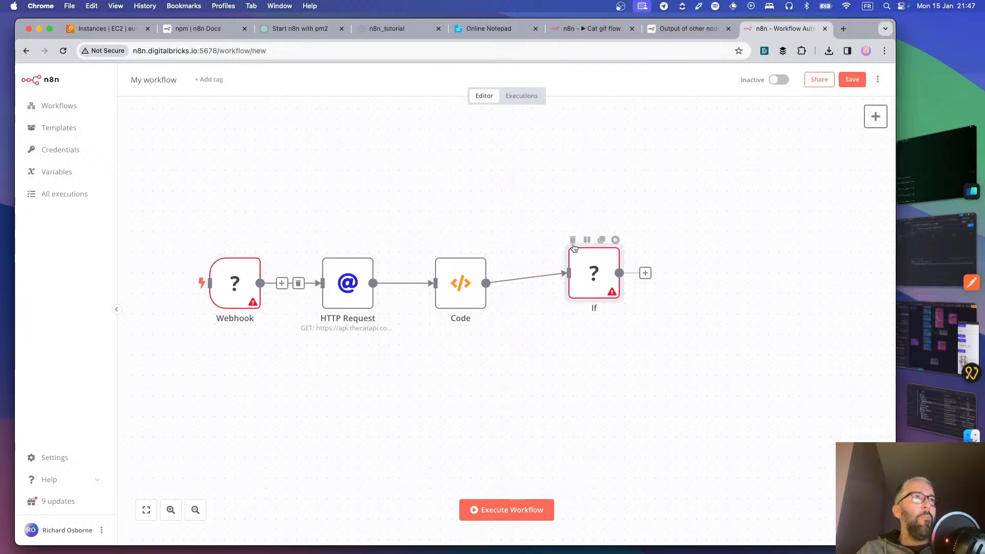
click(573, 240)
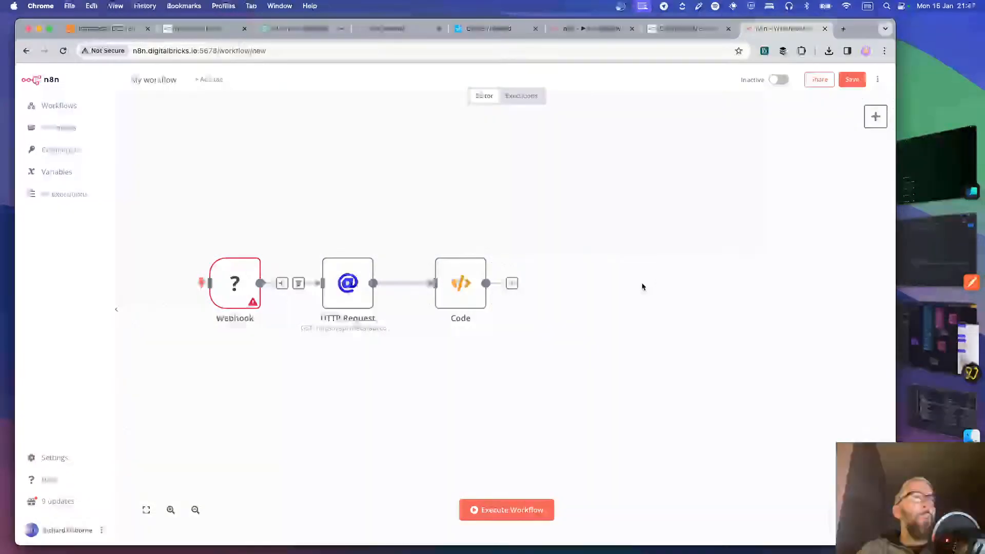
double_click(293, 283)
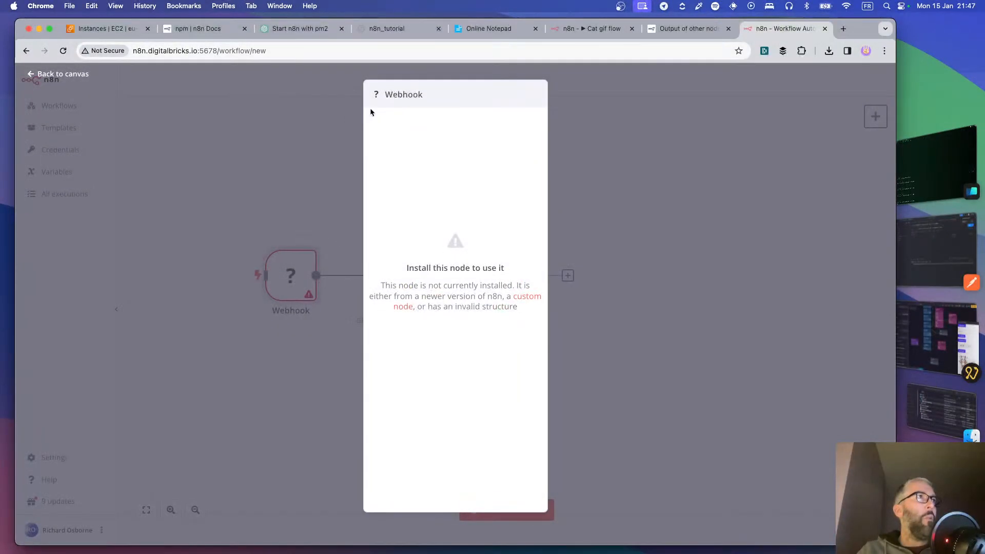
Reload the n8n page and bring up Import from File again.
click(63, 50)
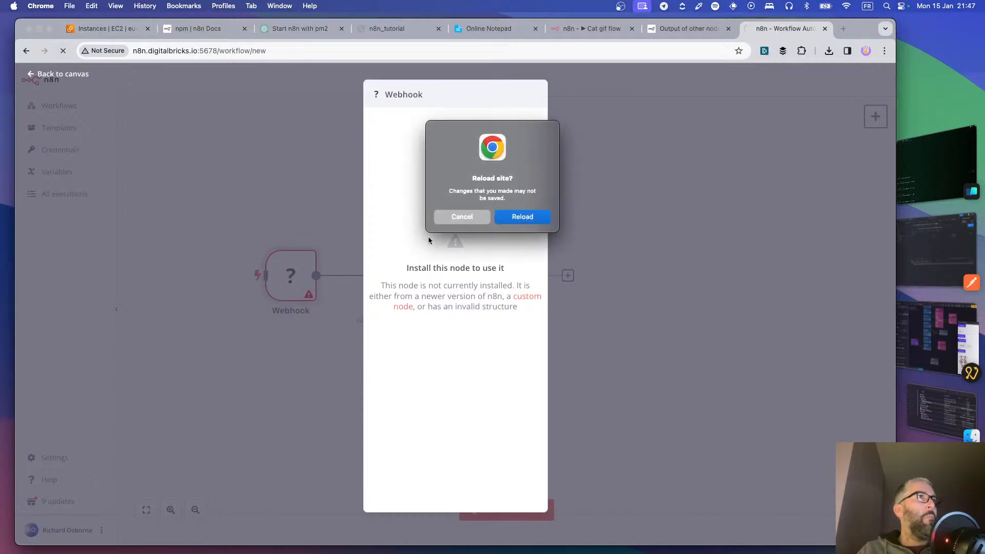
key(Return)
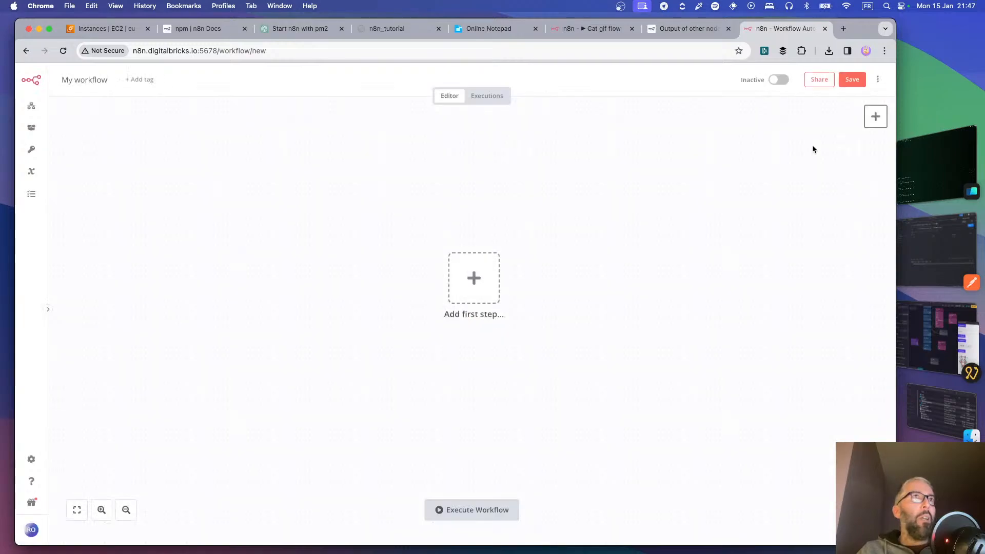
click(881, 81)
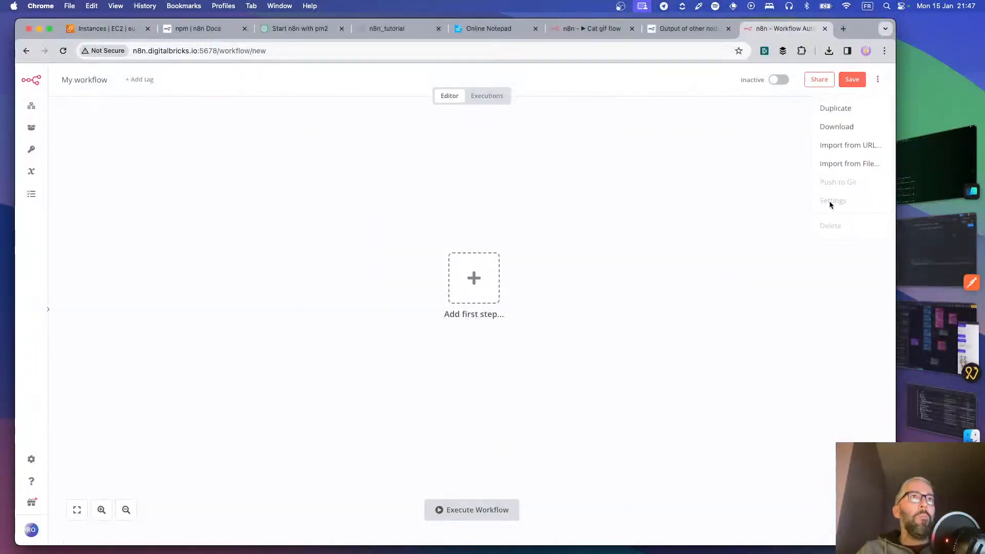
click(846, 167)
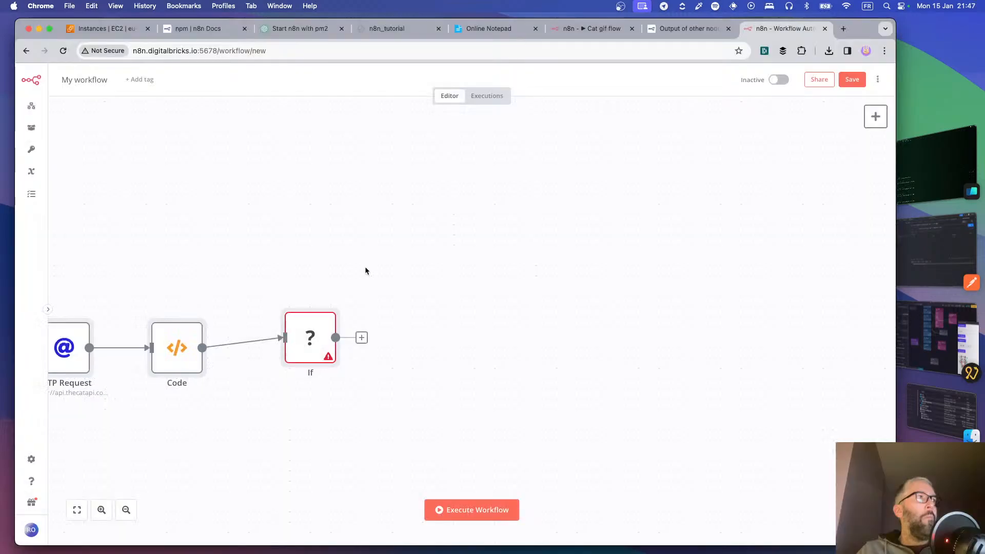
scroll(365, 266, left, 6)
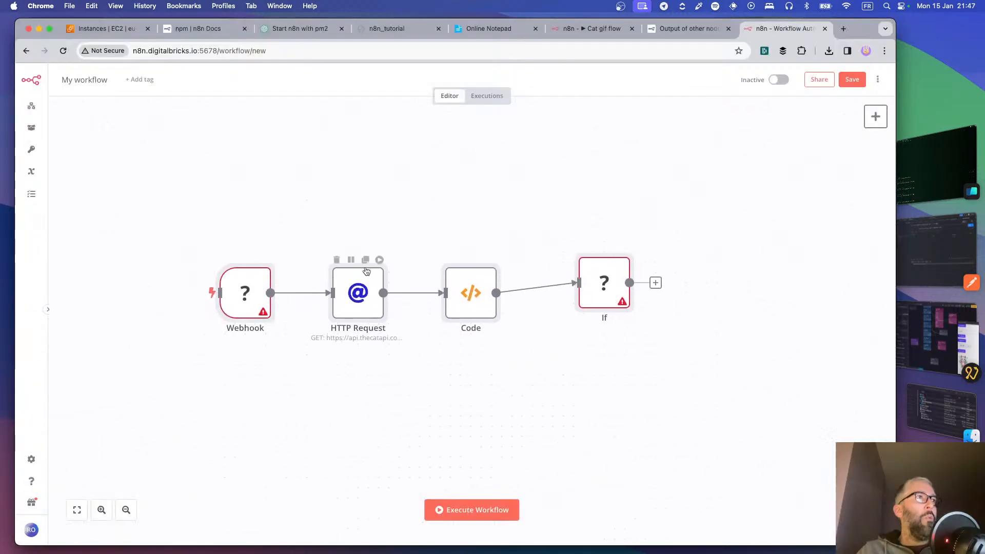
Replace the broken Webhook node with a fresh Webhook trigger.
right_click(236, 285)
click(224, 269)
click(223, 260)
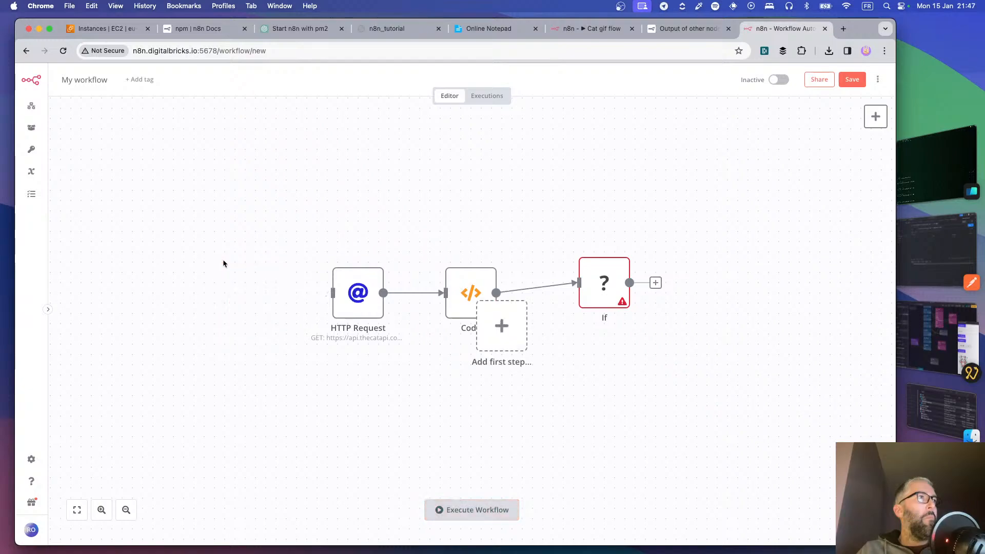
click(501, 323)
text(w)
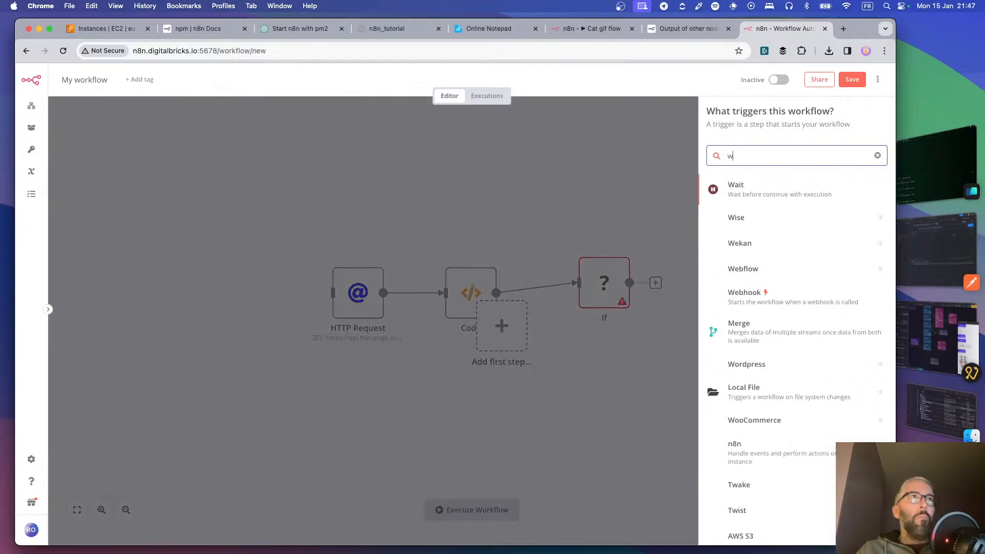
text(eb)
key(Return)
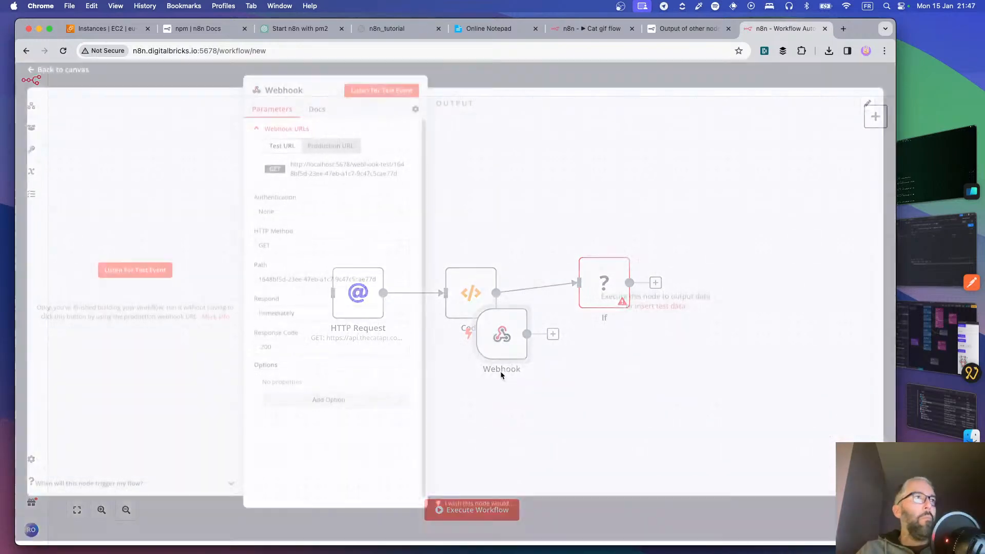
click(562, 71)
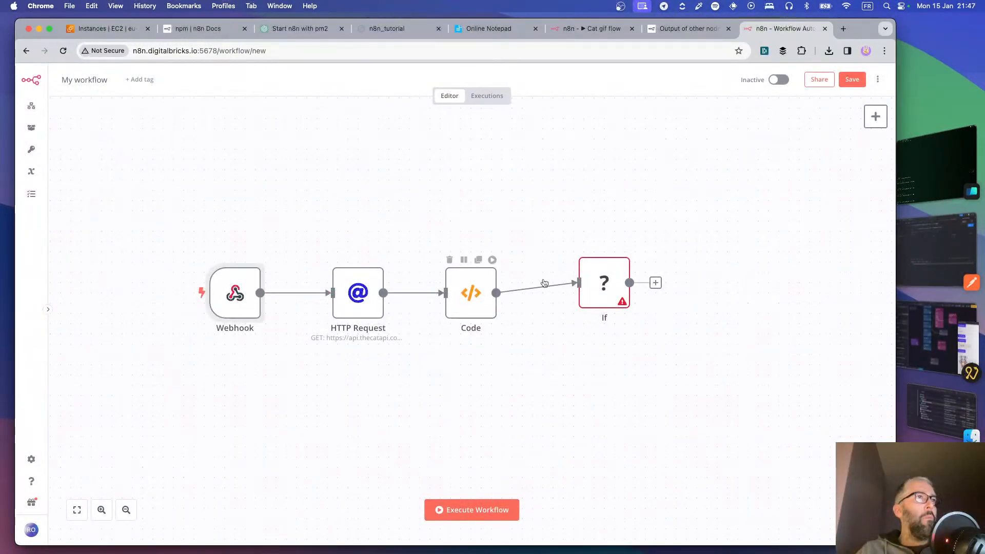
Delete the If node, review the Code node, and copy the Webhook's test URL.
click(582, 248)
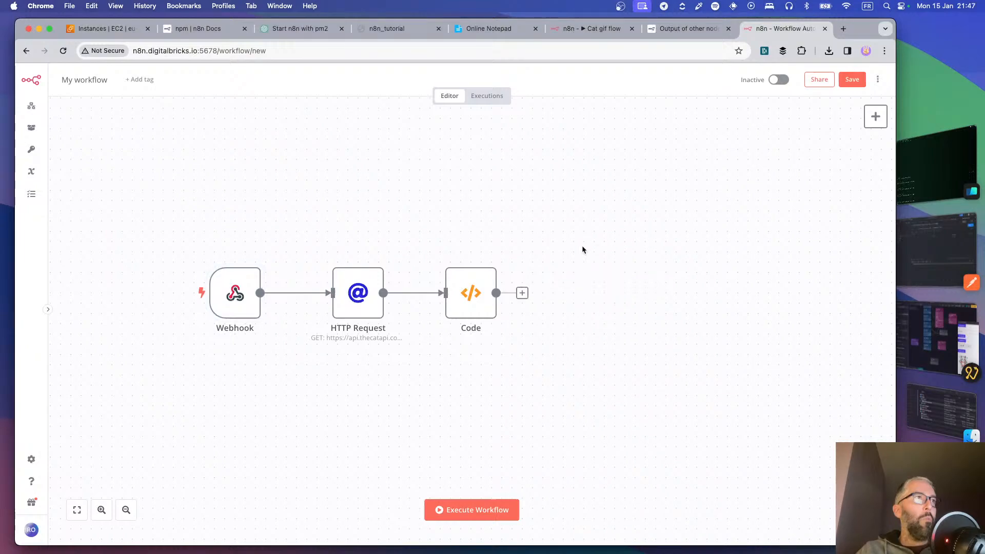
double_click(480, 299)
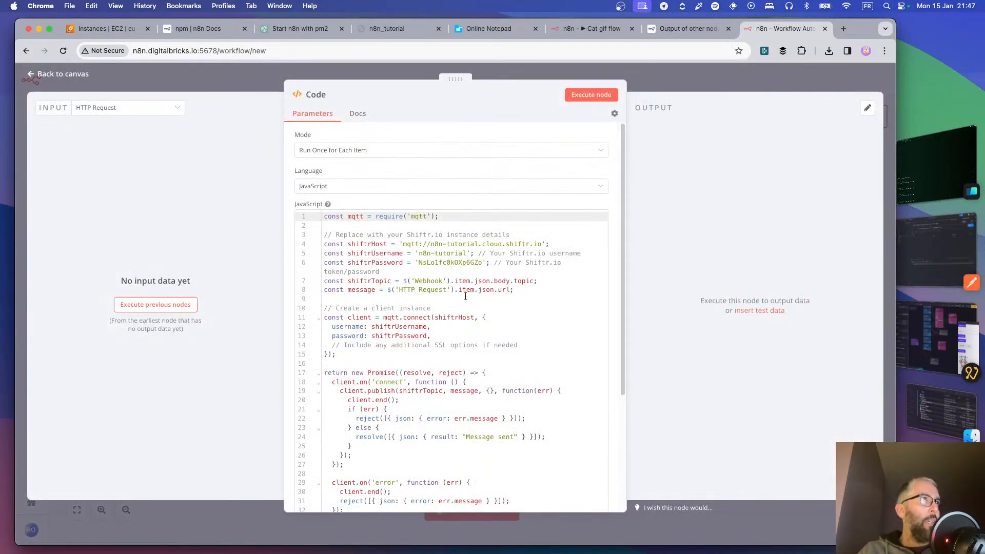
key(Escape)
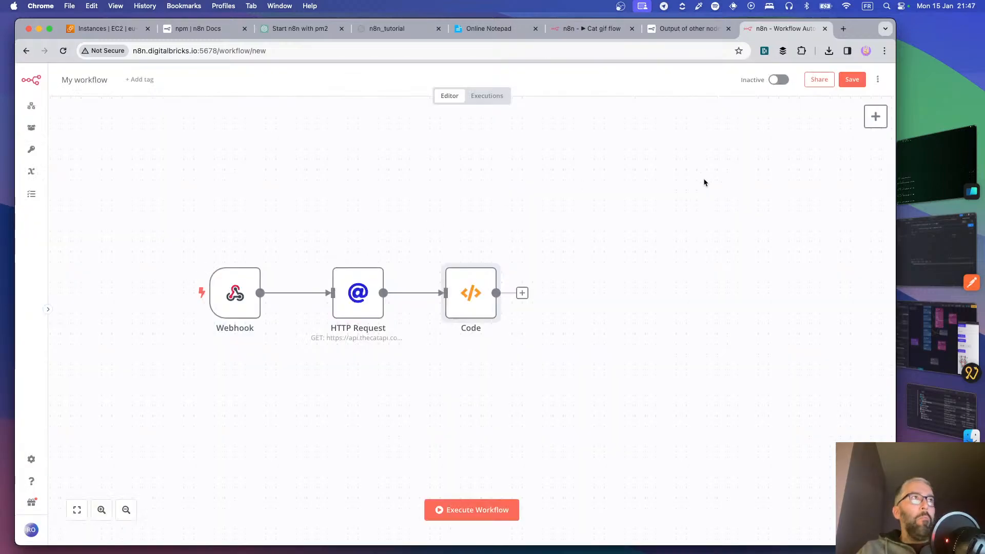
double_click(239, 285)
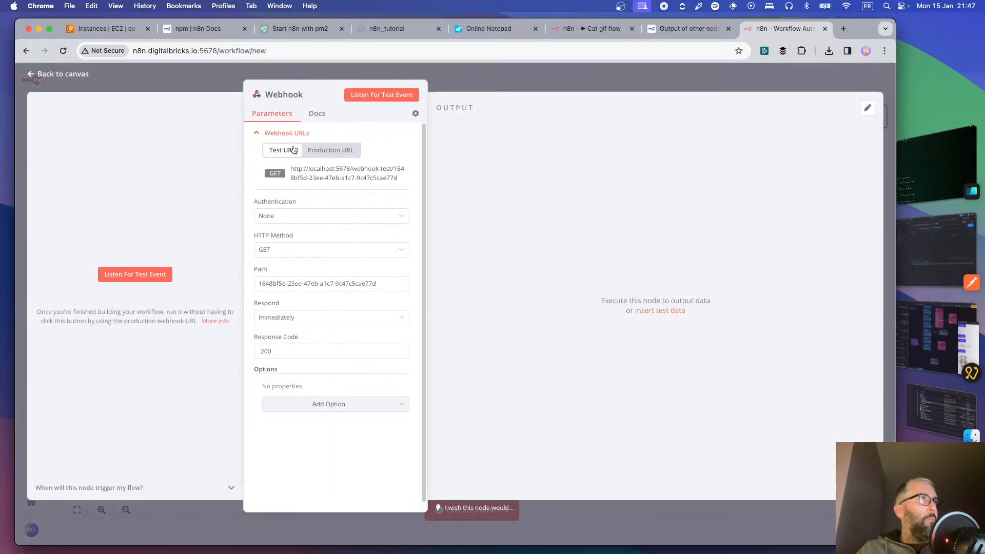
double_click(368, 176)
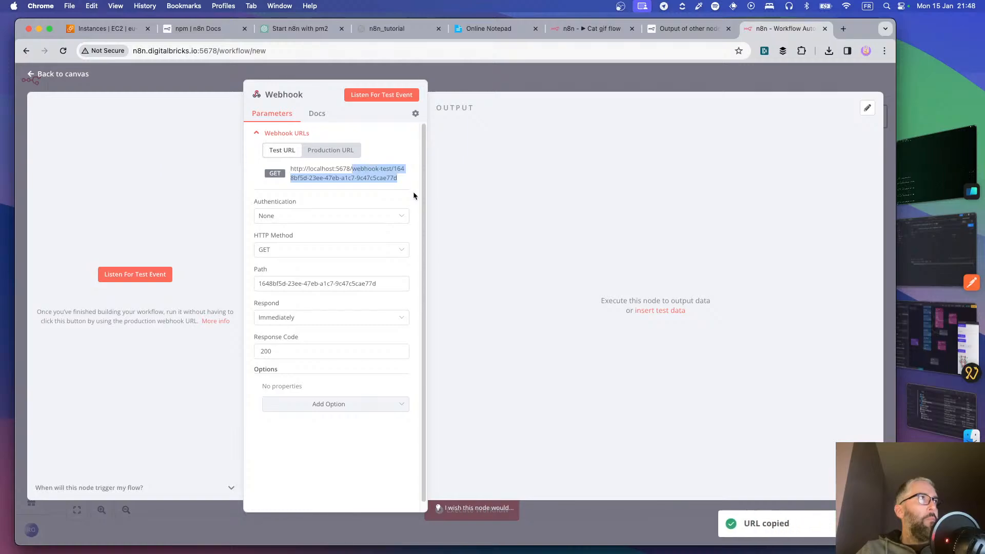
In Noodl's Send HTTP POST Request code, paste the copied webhook path into the url.
key(super+Tab)
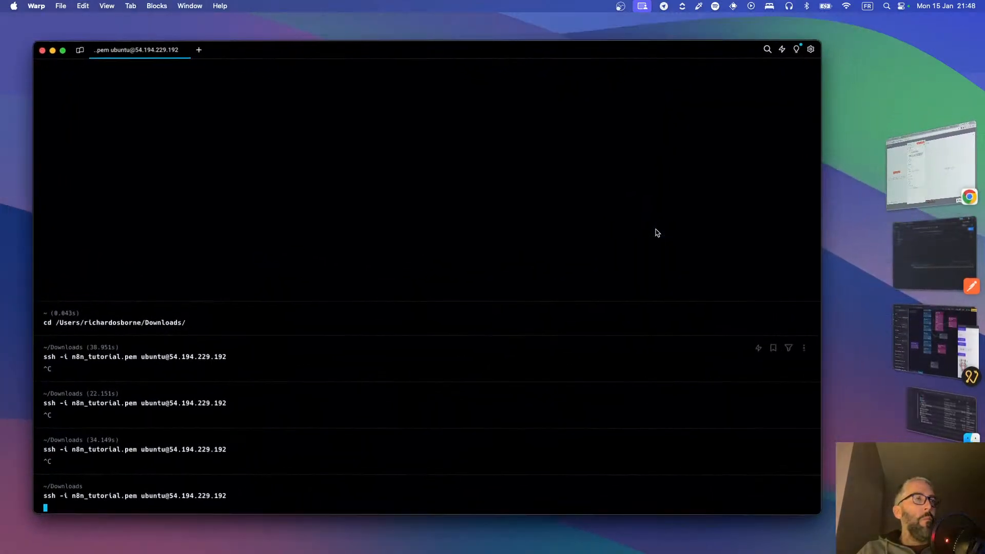
key(super+Tab)
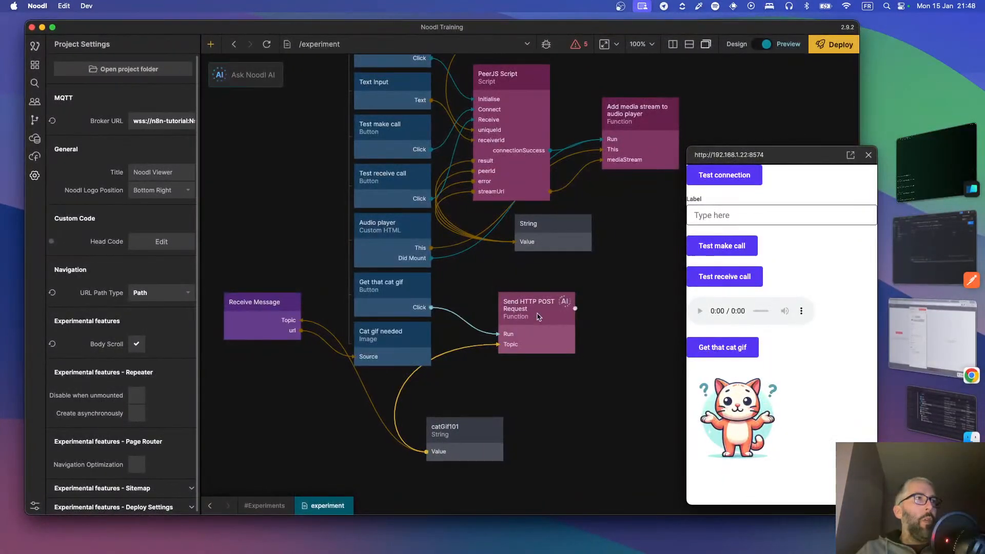
double_click(539, 315)
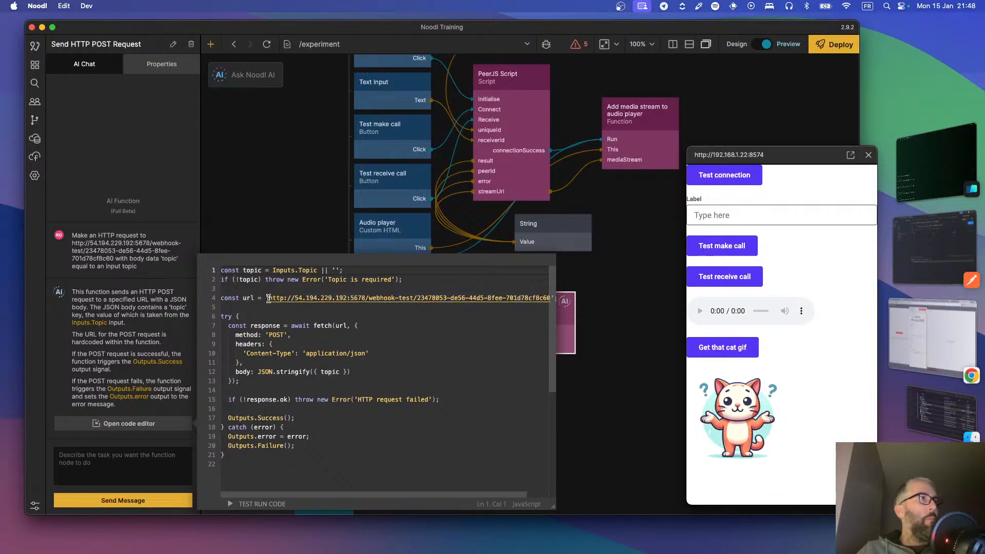
drag(268, 298, 479, 296)
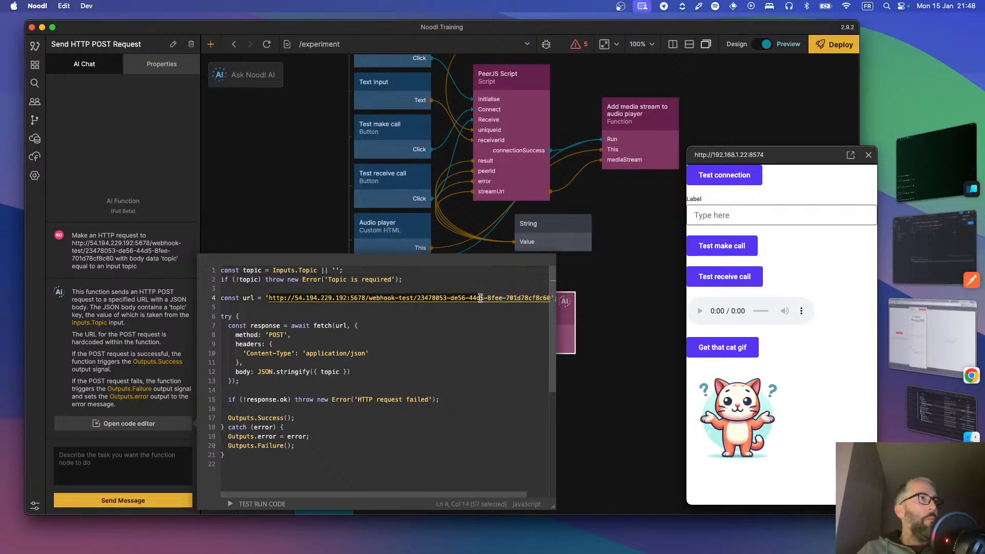
click(385, 292)
drag(365, 301, 536, 300)
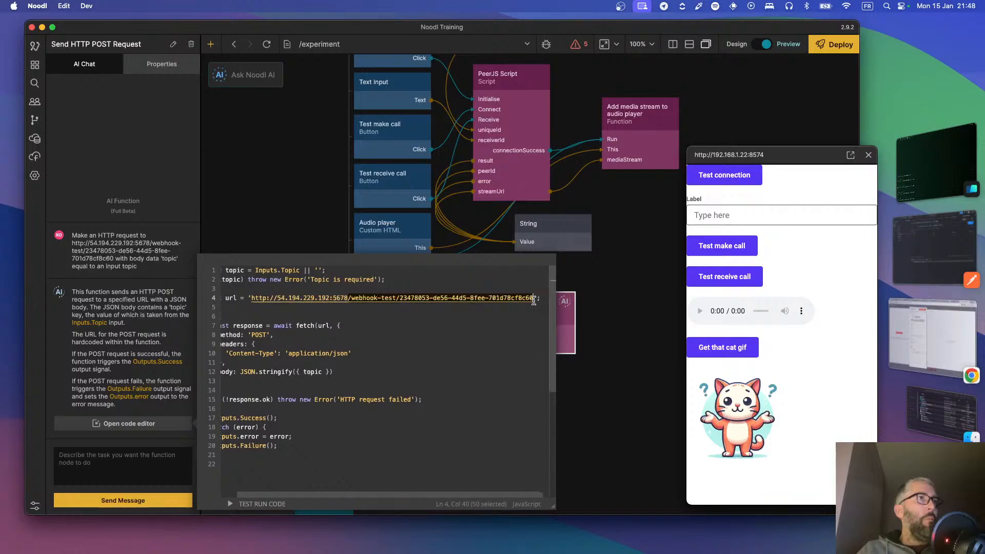
key(super+v)
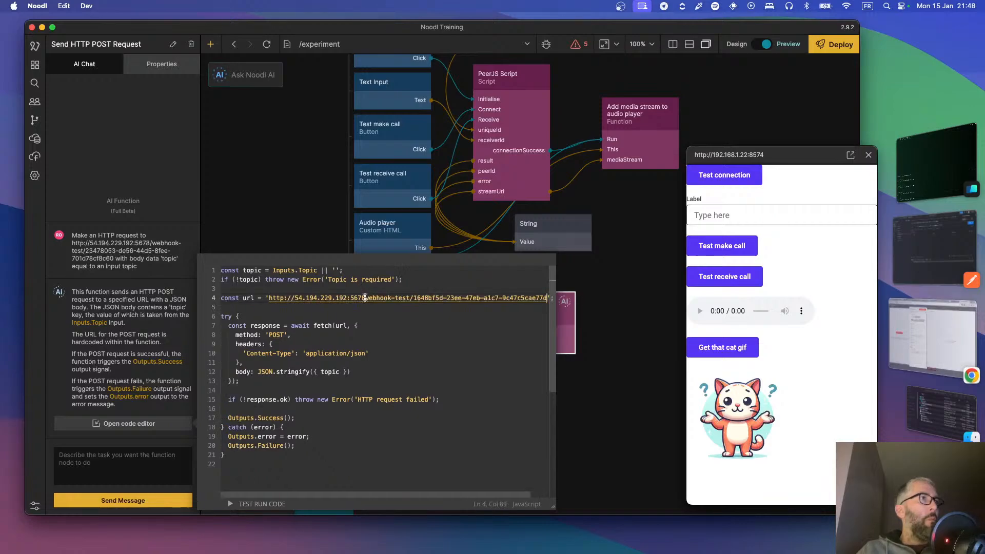
text(/)
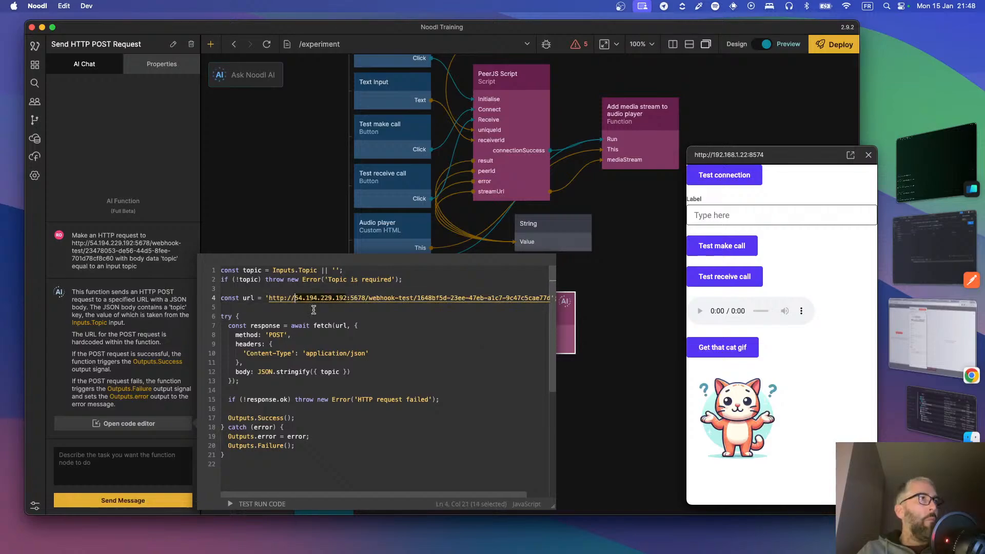
Replace the old IP address in the url with n8n.digitalbricks.io and close the editor.
key(super+Tab)
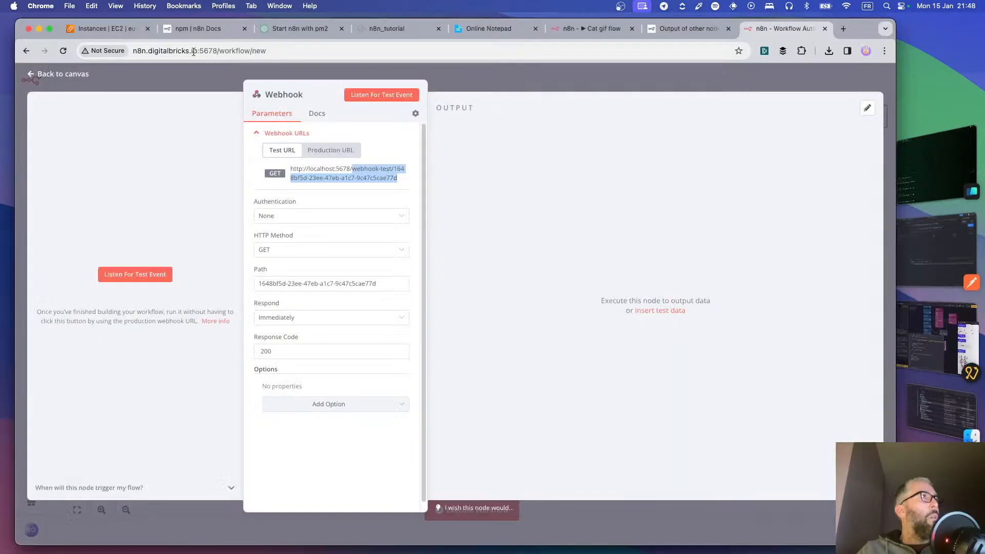
key(super+Tab)
key(BackSpace)
key(BackSpace)
key(BackSpace)
key(BackSpace)
key(BackSpace)
key(BackSpace)
key(BackSpace)
key(BackSpace)
key(BackSpace)
key(BackSpace)
key(BackSpace)
key(BackSpace)
key(BackSpace)
key(BackSpace)
key(BackSpace)
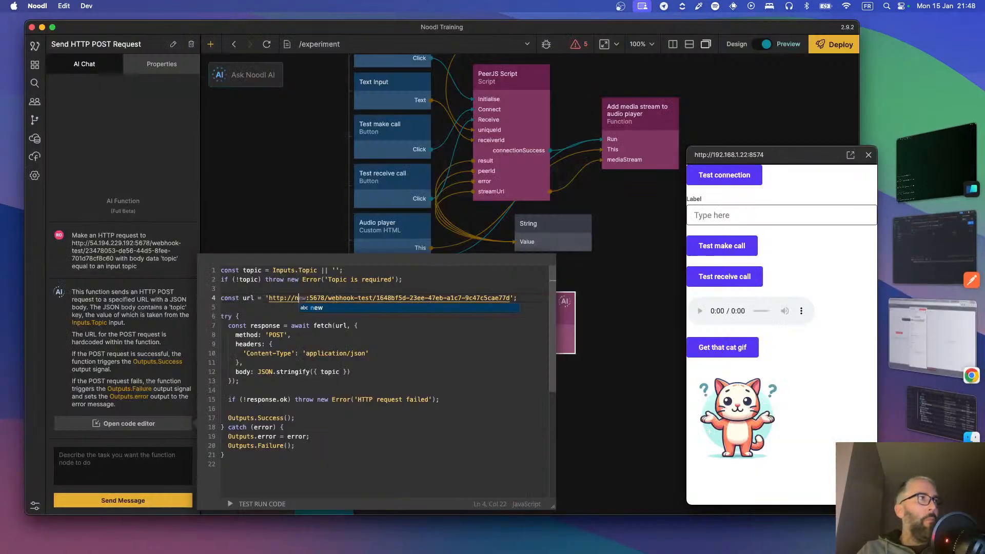
text(/n)
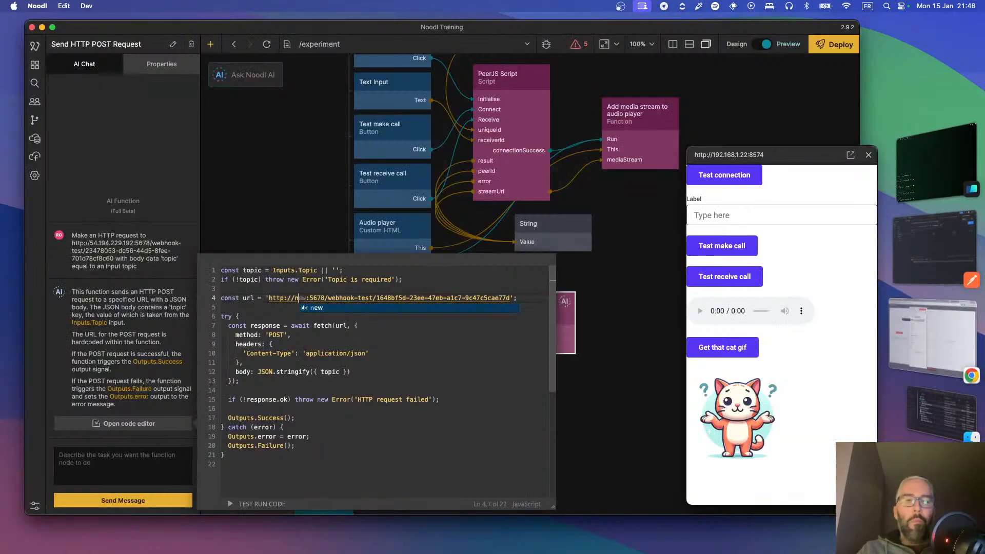
text(8n.digitalbricks.io)
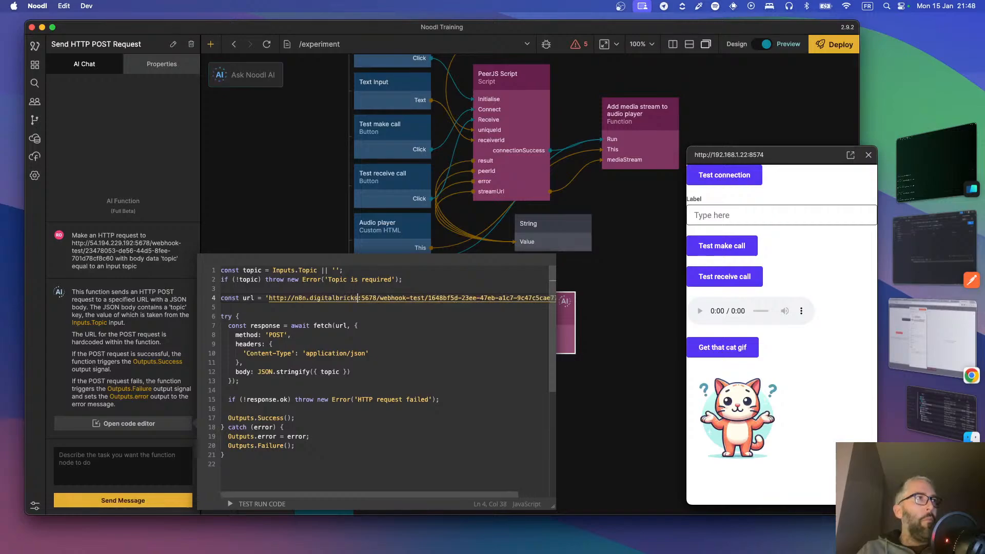
click(669, 358)
mouse_move(528, 328)
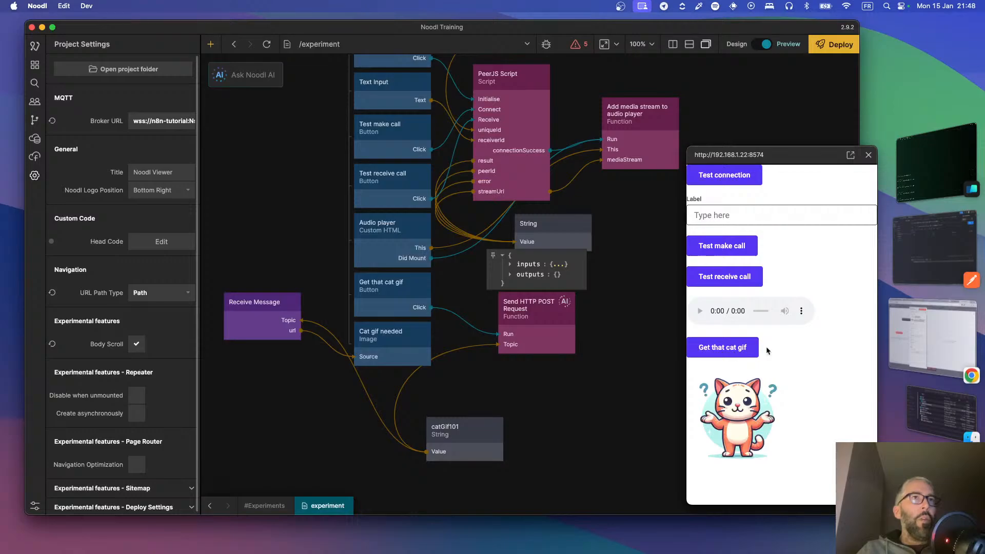
key(super+Tab)
Switch the Webhook to POST and capture a test call triggered by Noodl's cat-gif button.
click(135, 274)
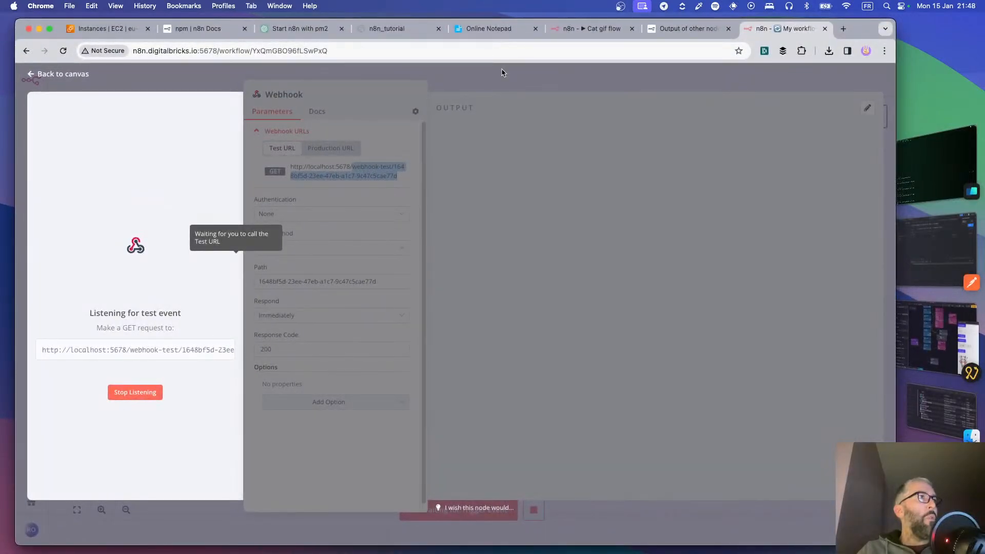
click(135, 392)
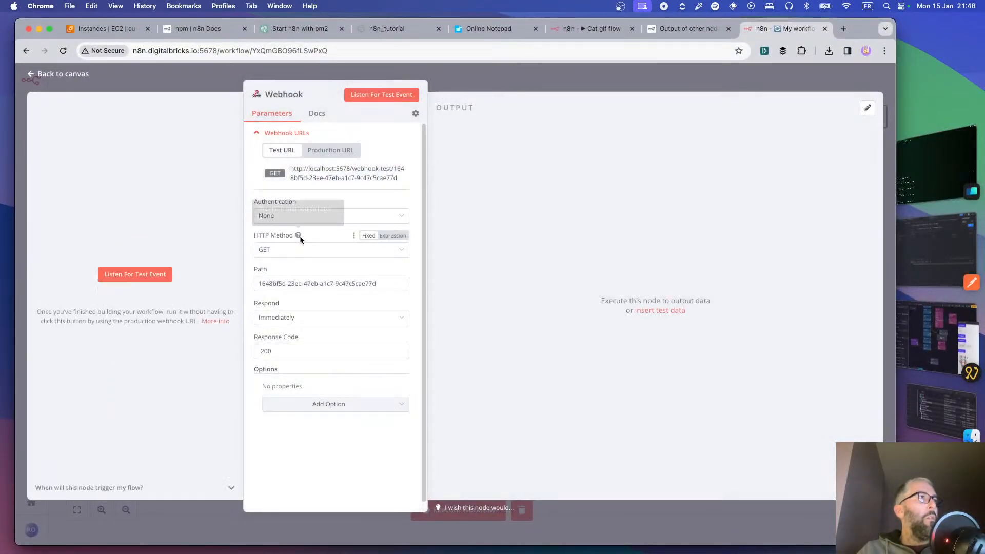
click(303, 250)
click(280, 344)
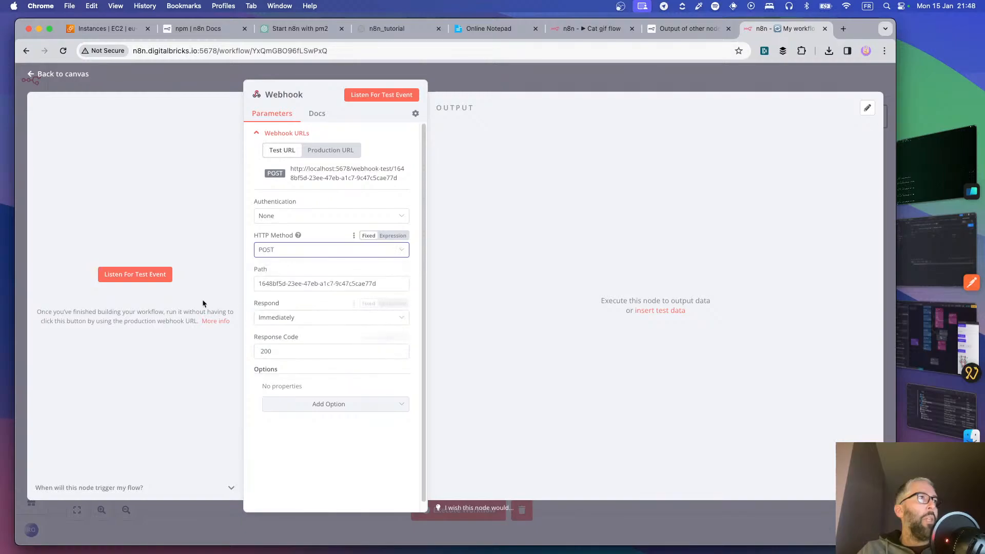
click(133, 276)
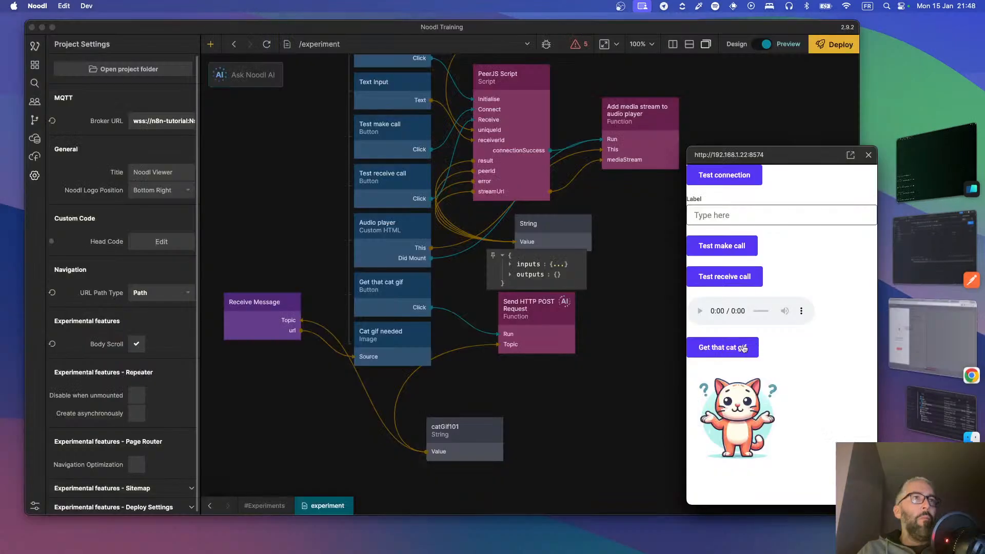
click(721, 349)
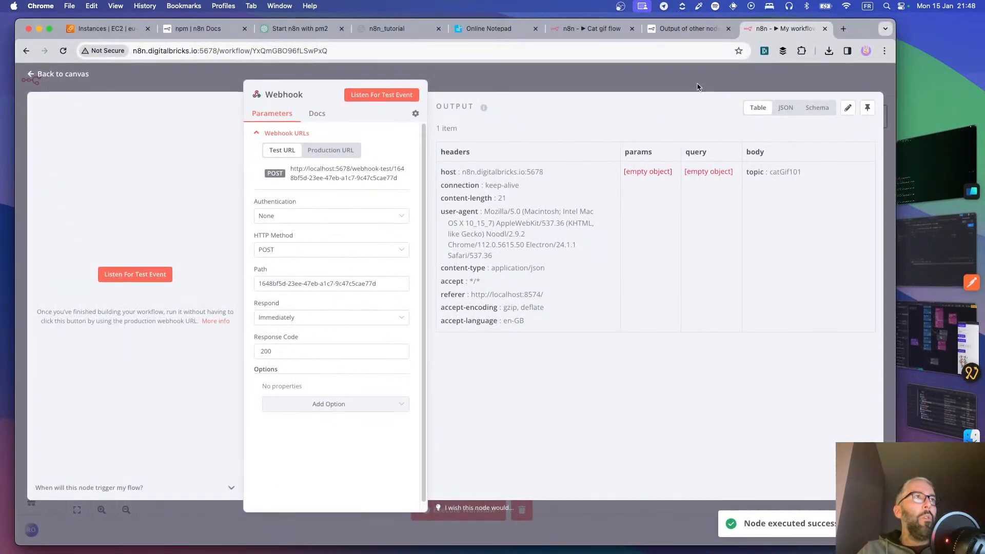
key(Escape)
Execute the HTTP Request and Code nodes, hitting the Code node's "Cannot find module 'mqtt'" error.
double_click(362, 298)
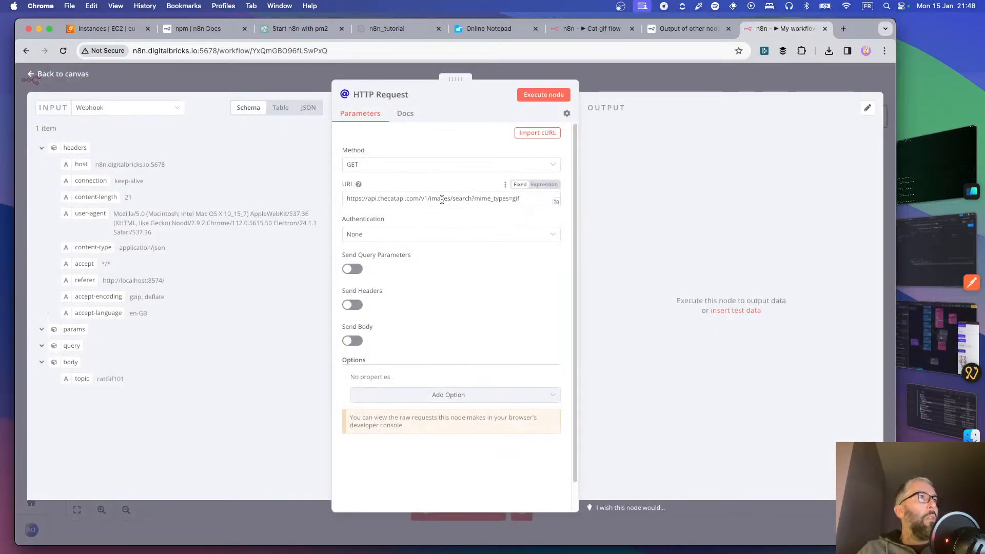
click(541, 97)
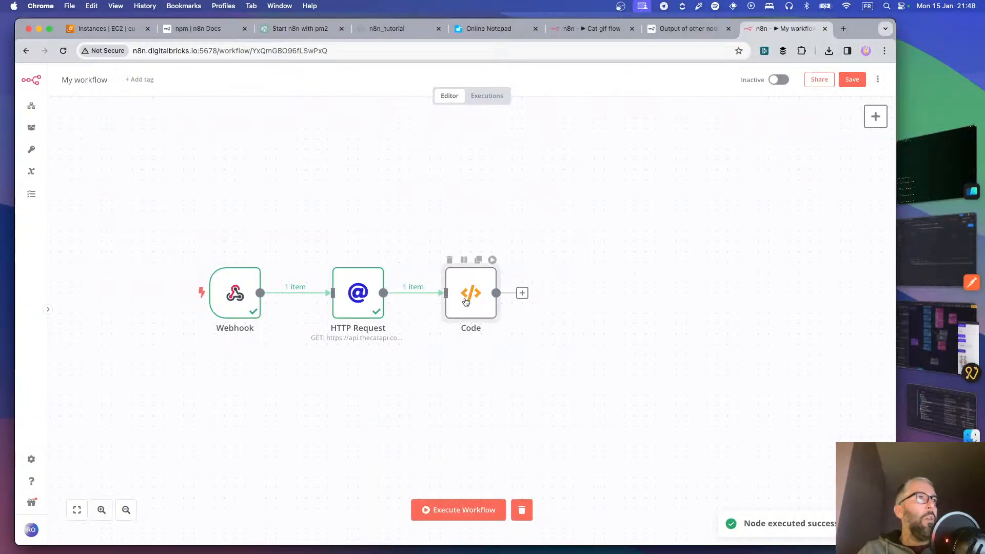
double_click(470, 290)
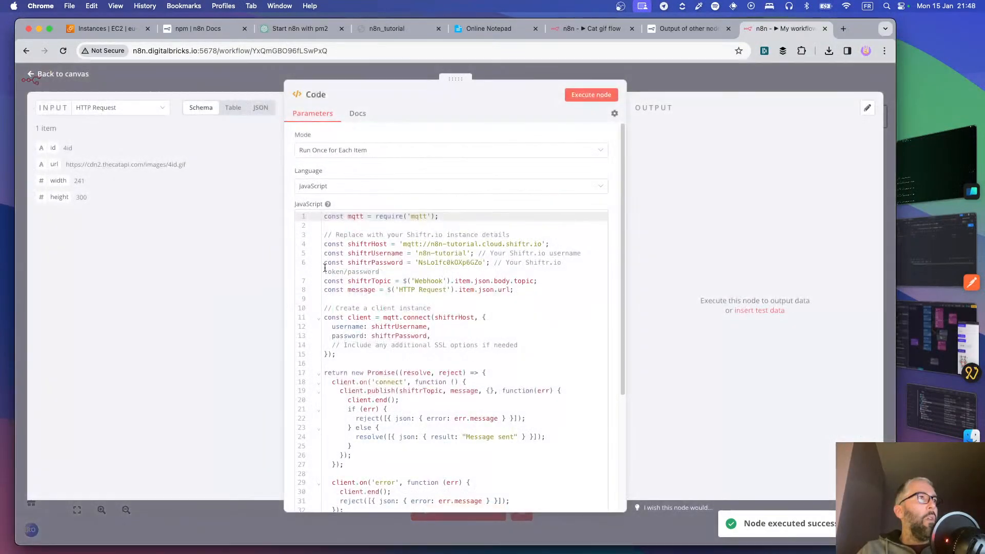
click(588, 98)
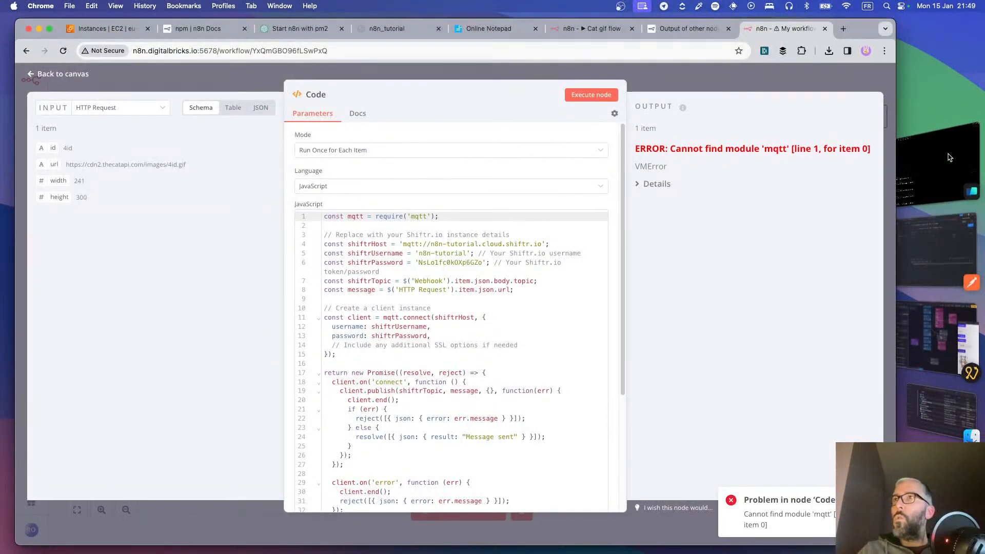
Go to digitalocean.com in a new tab and log in with the account email and password.
click(844, 29)
text(digital)
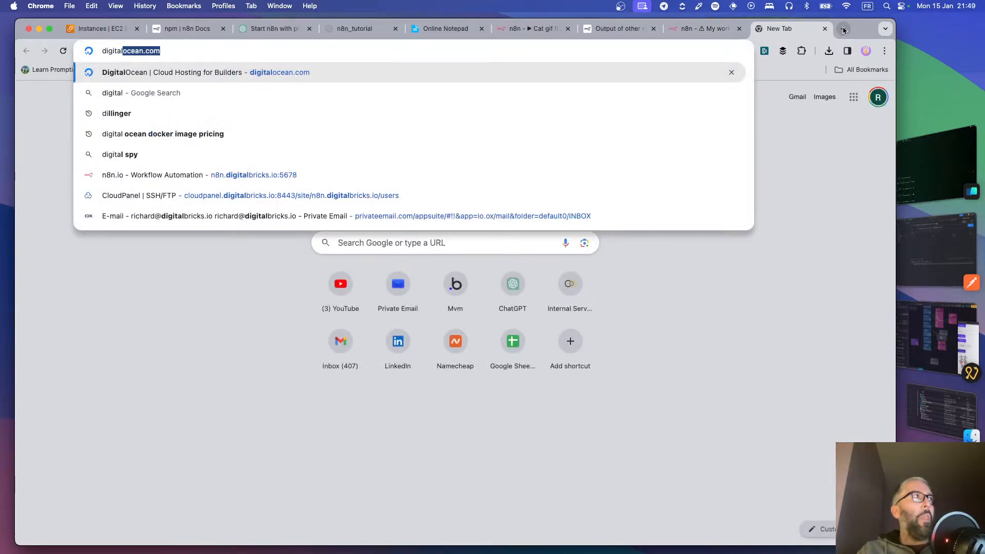
key(Return)
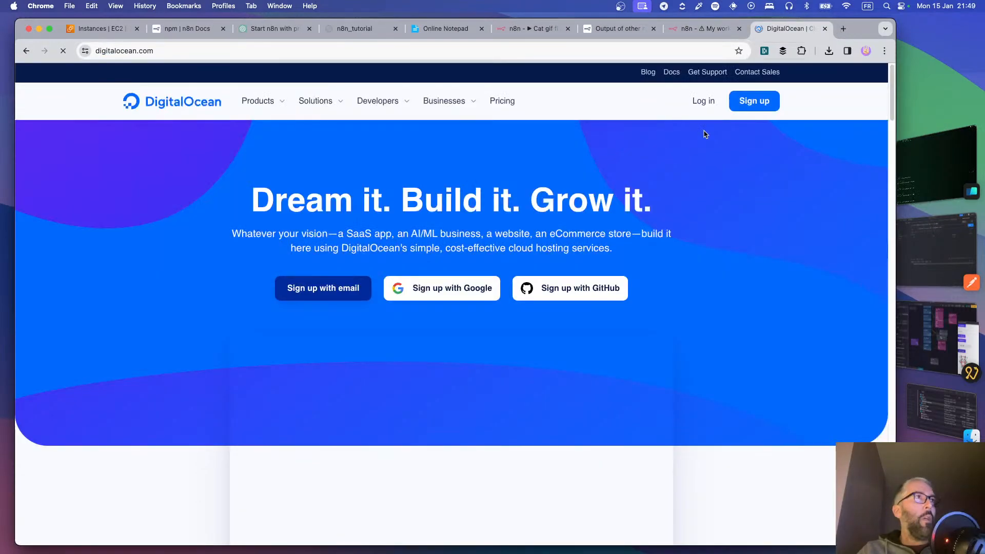
click(704, 100)
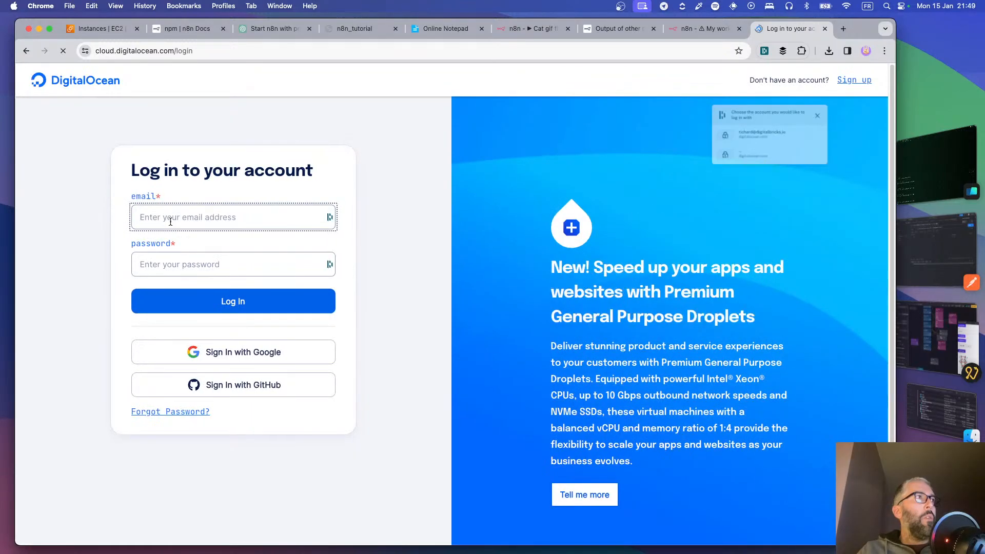
click(260, 301)
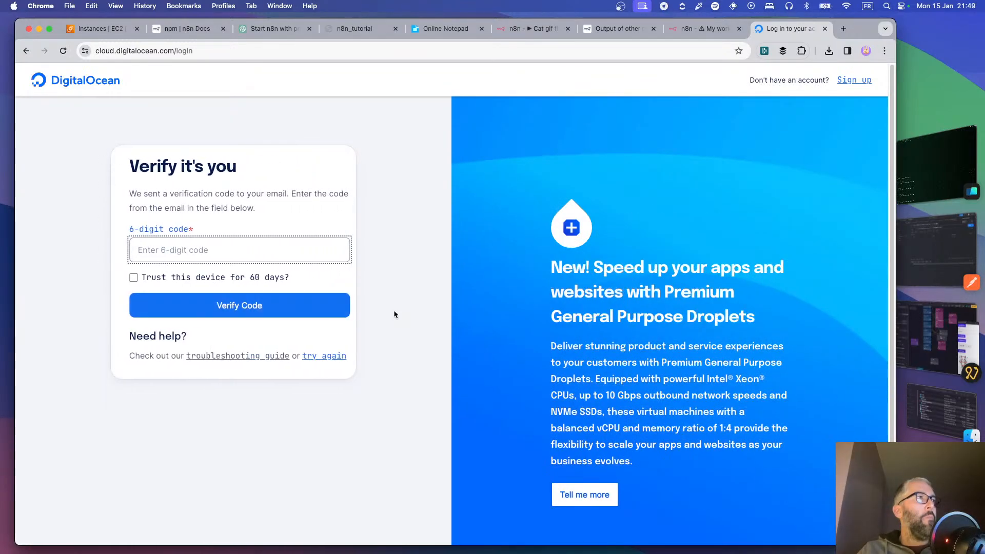
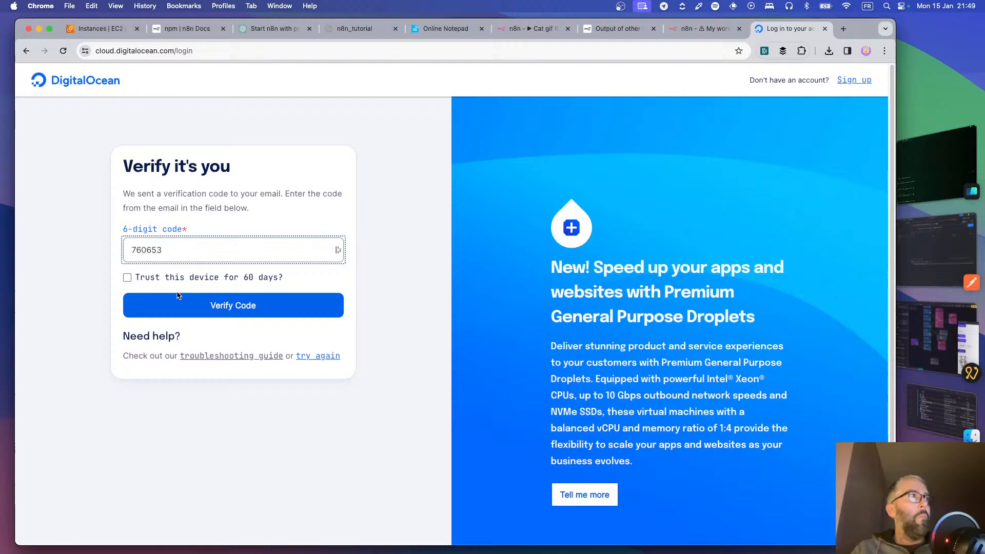
Enter the 6-digit DigitalOcean login verification code and verify it.
click(181, 297)
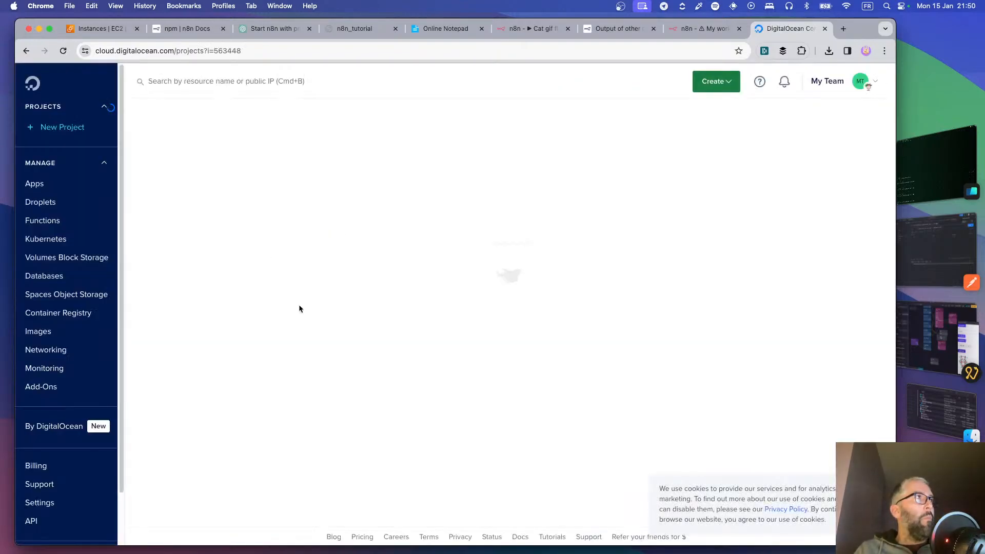
Open the CloudPanel project's droplet and show its Access options.
click(77, 150)
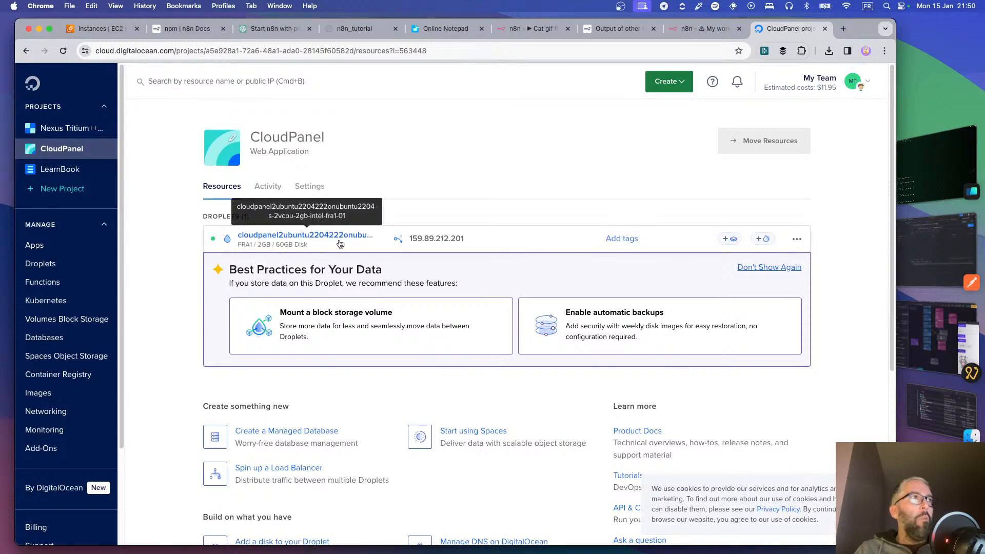
click(328, 239)
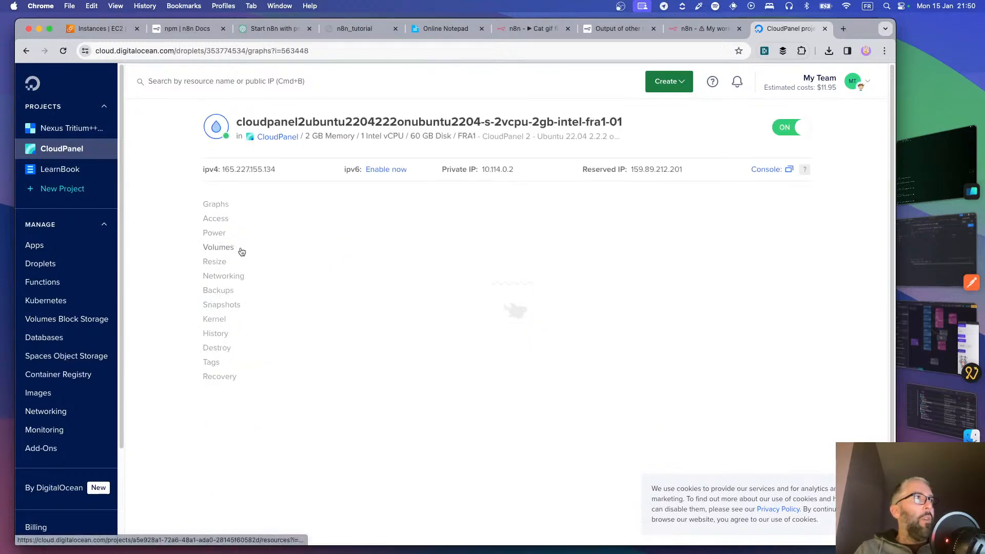
click(219, 235)
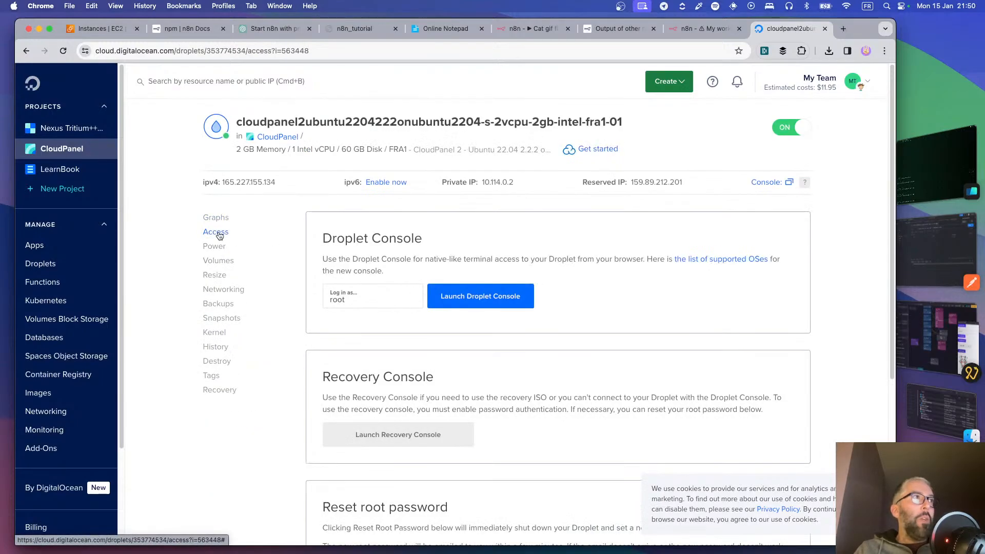
Launch the droplet's root browser console and start installing the mqtt package there.
click(492, 296)
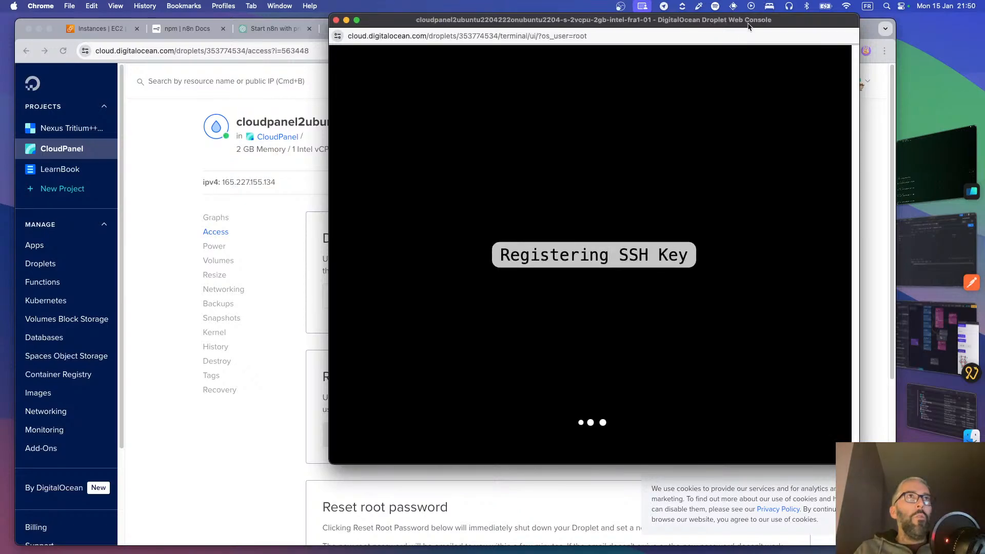
drag(751, 24, 807, 49)
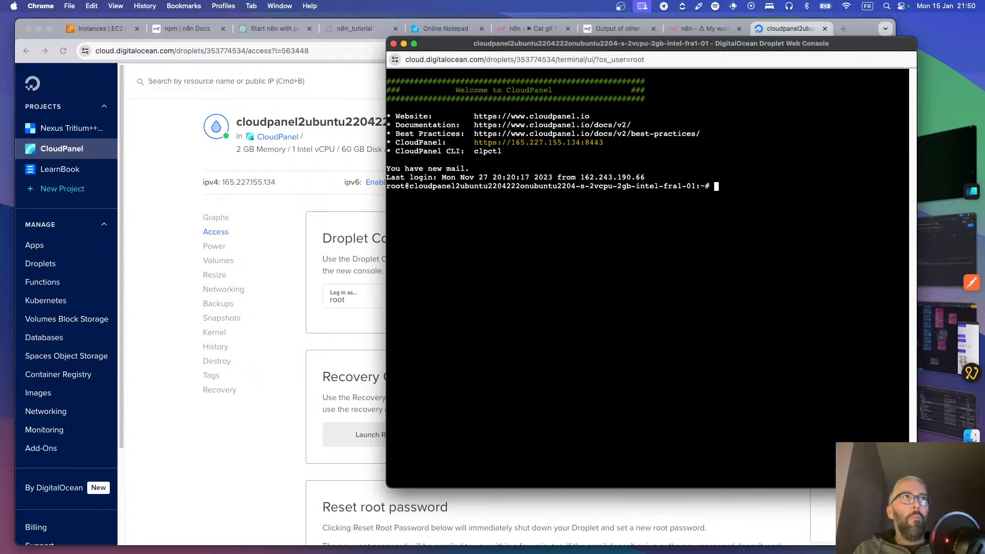
text(install mq)
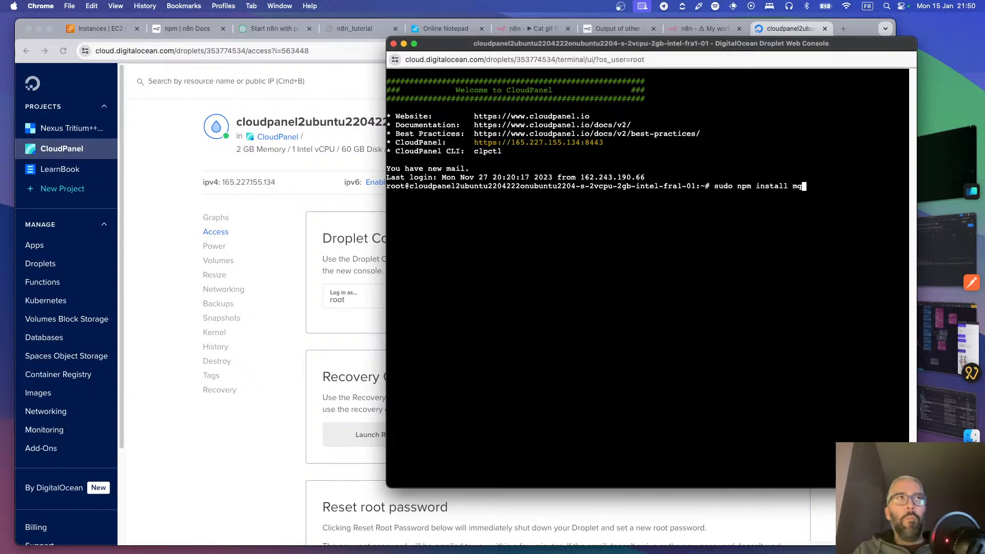
text(tt)
key(Return)
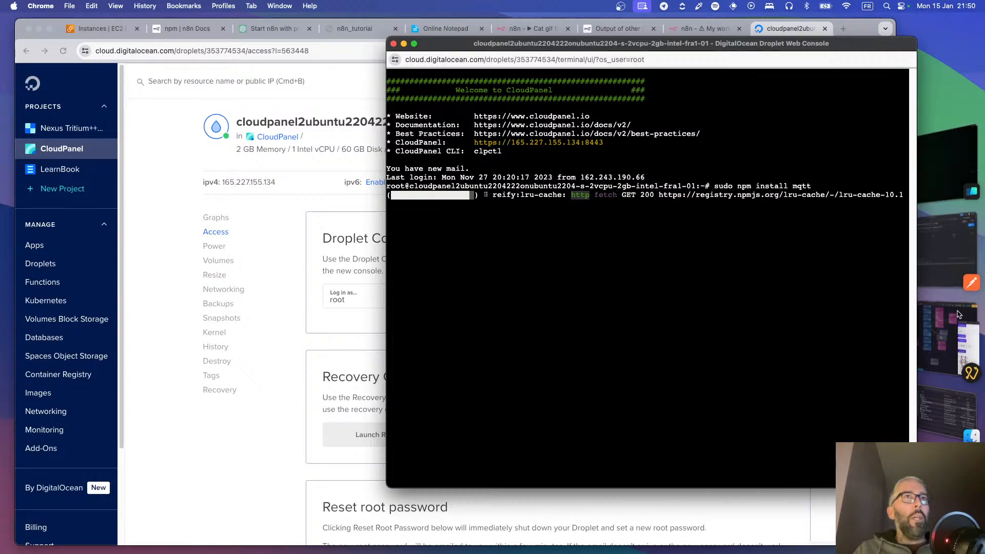
click(951, 166)
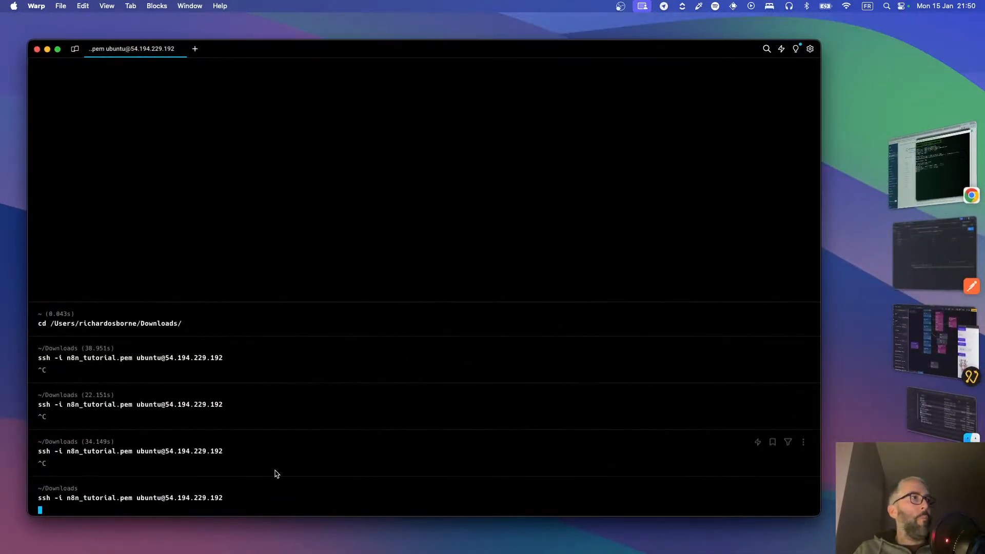
Cancel the hanging ssh attempt, change into ~/Documents/SSH Keys and list its key files.
text(cd)
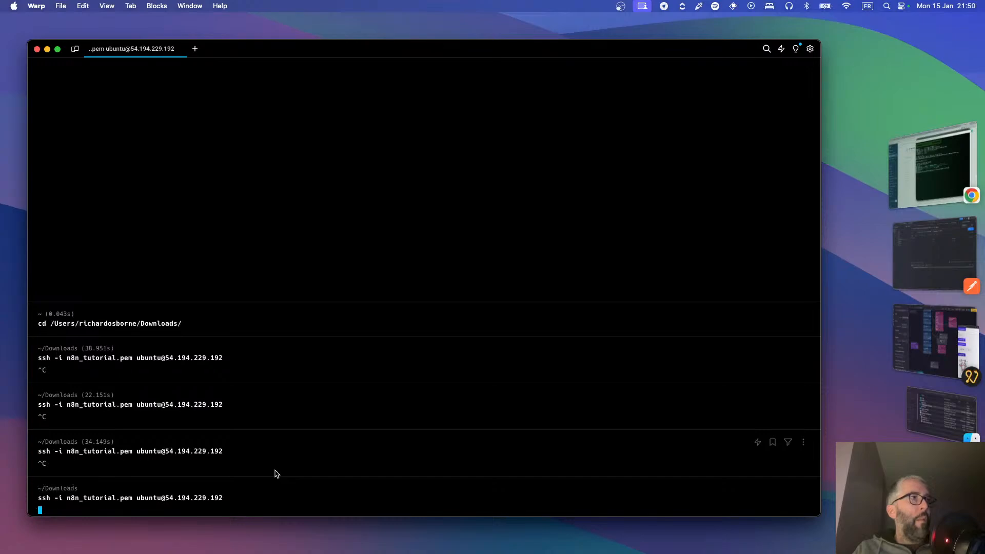
key(ctrl+c)
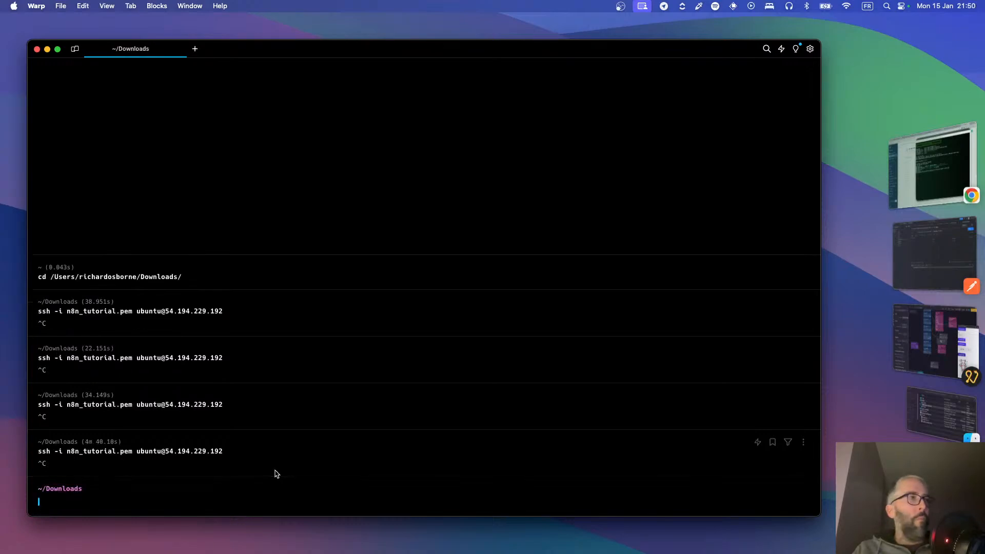
text(cd /)
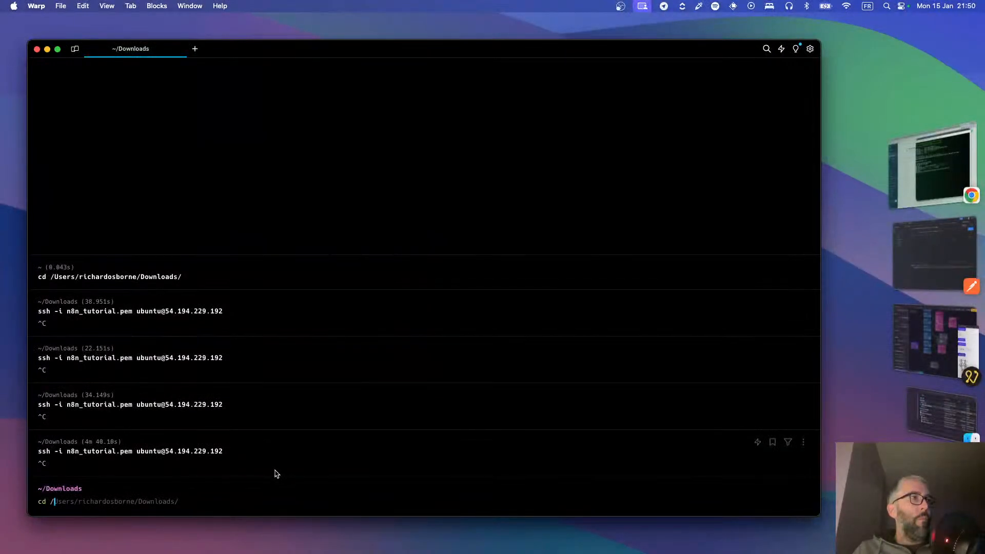
key(Right)
key(BackSpace)
key(BackSpace)
key(BackSpace)
key(BackSpace)
key(BackSpace)
key(BackSpace)
text(cu)
key(Right)
key(Return)
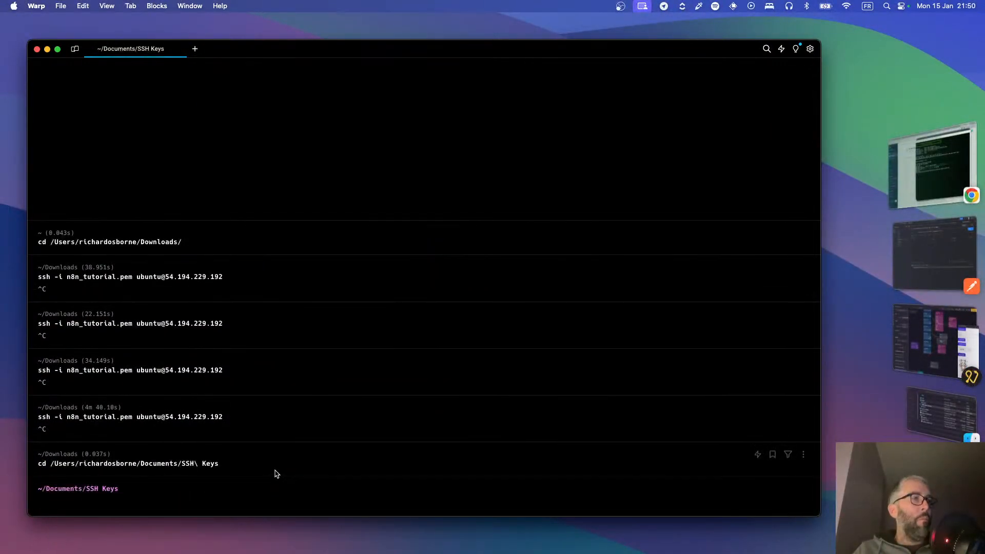
text(ls)
key(Return)
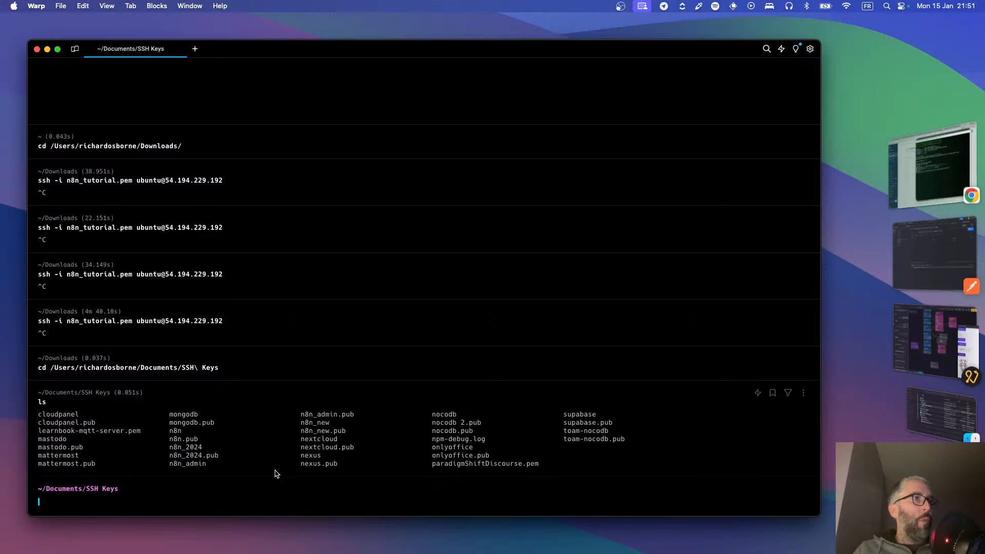
Rerun the sudo ssh login to 165.227.155.134 with the n8n key, which is refused.
key(Up)
key(Up)
key(Up)
key(Up)
key(Down)
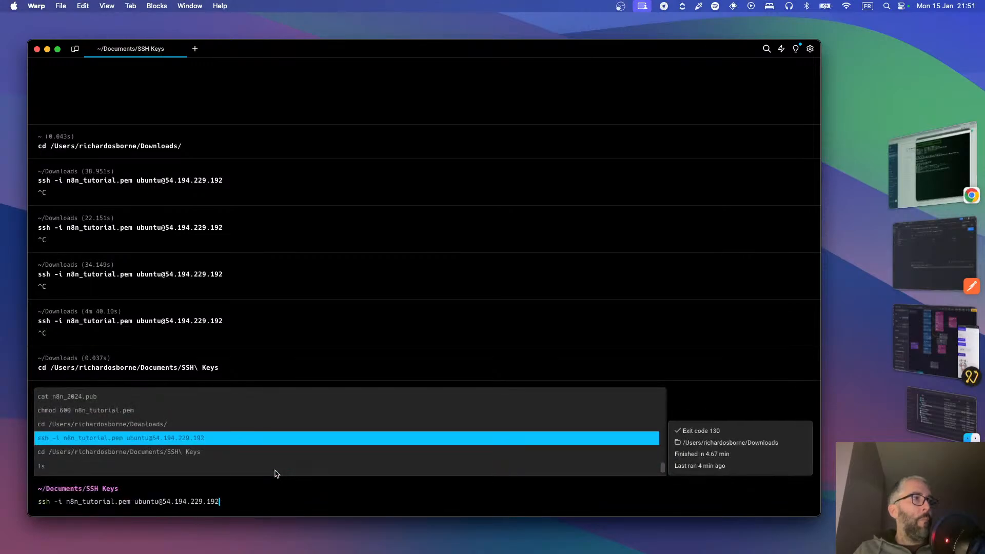
key(Up)
key(Up)
key(Up)
key(Up)
key(Up)
key(Up)
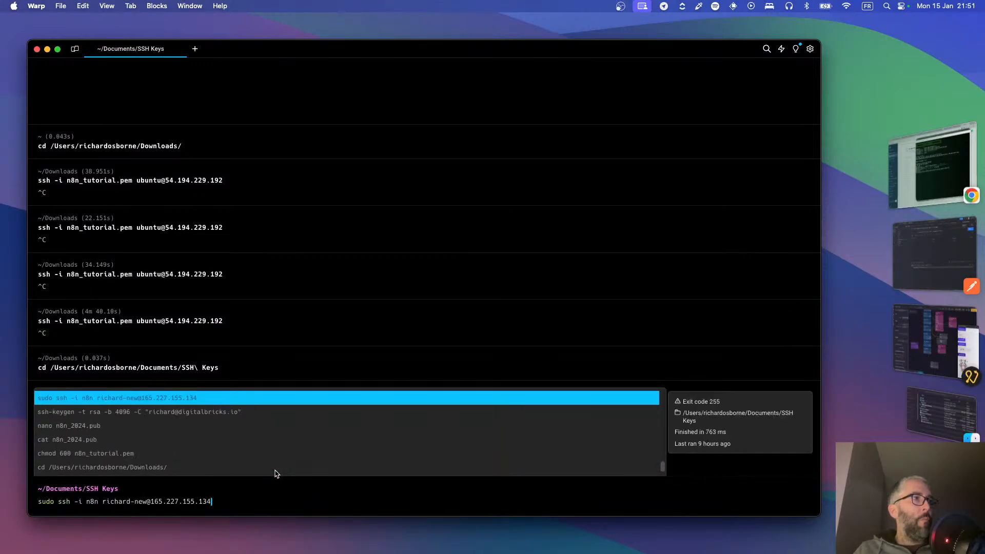
key(Down)
key(Up)
key(Return)
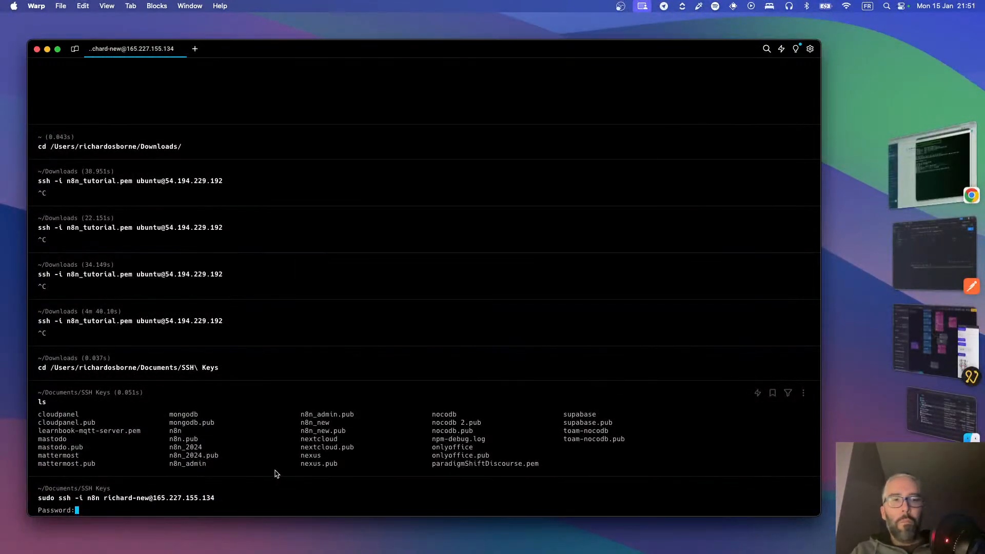
key(Return)
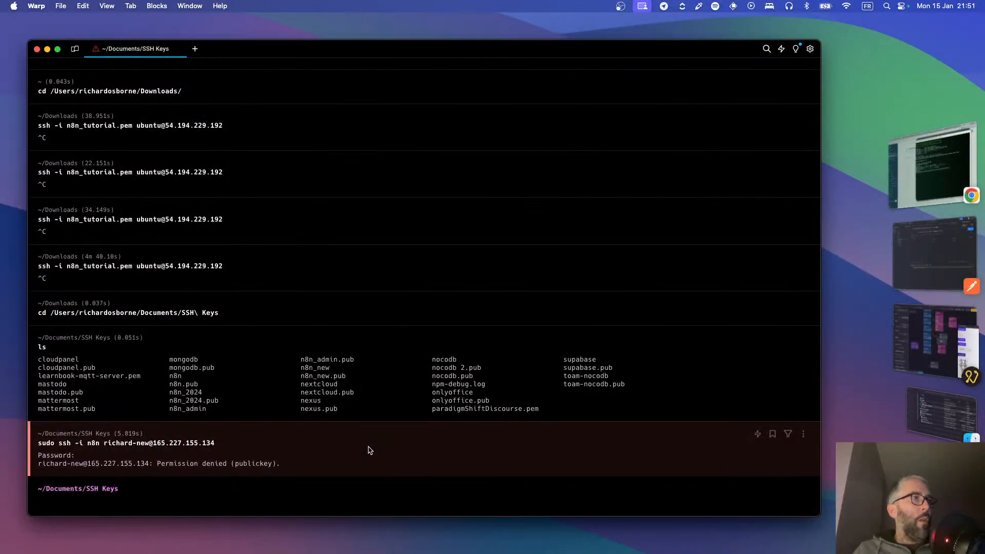
Retry the ssh login to the droplet using the n8n_admin key from history.
key(Up)
key(Up)
key(Up)
key(Up)
key(Up)
key(Up)
key(Up)
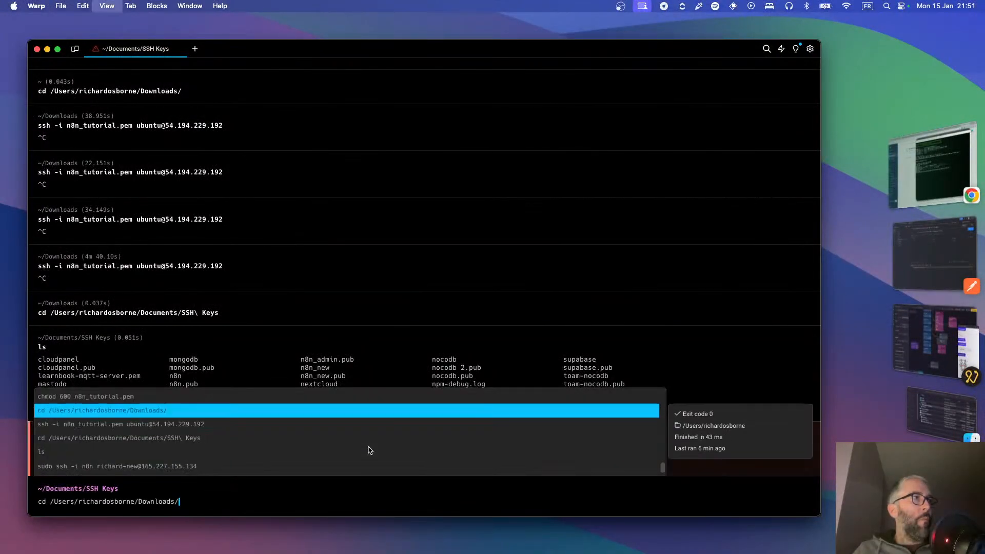
key(Up)
key(Up)
key(Up)
key(Down)
key(Down)
key(Down)
key(Down)
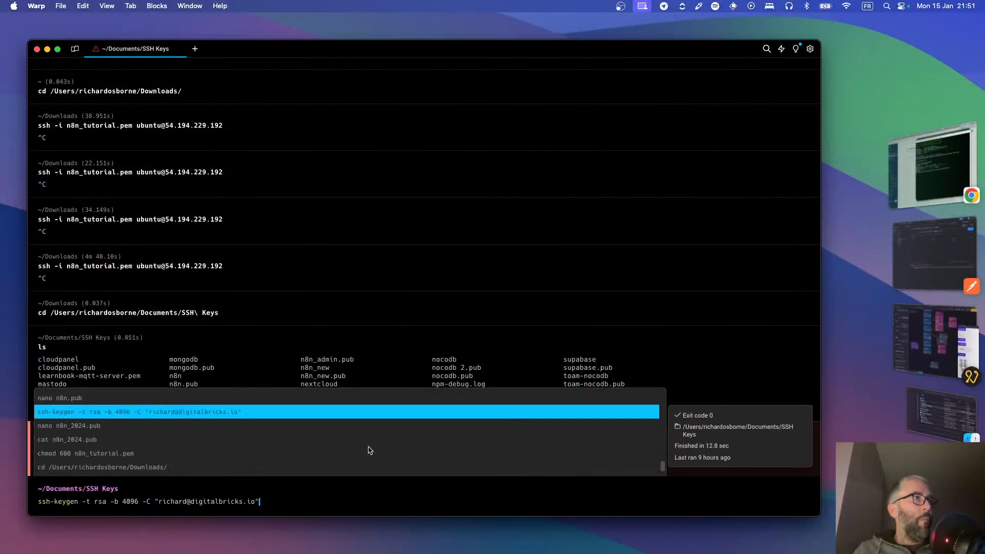
key(Up)
key(Up)
key(Up)
key(Up)
key(Up)
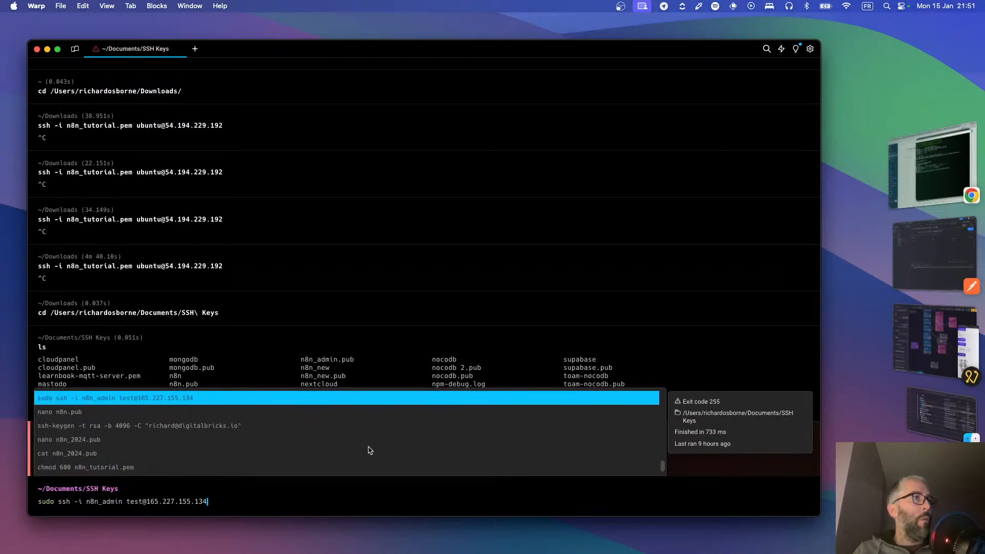
key(Return)
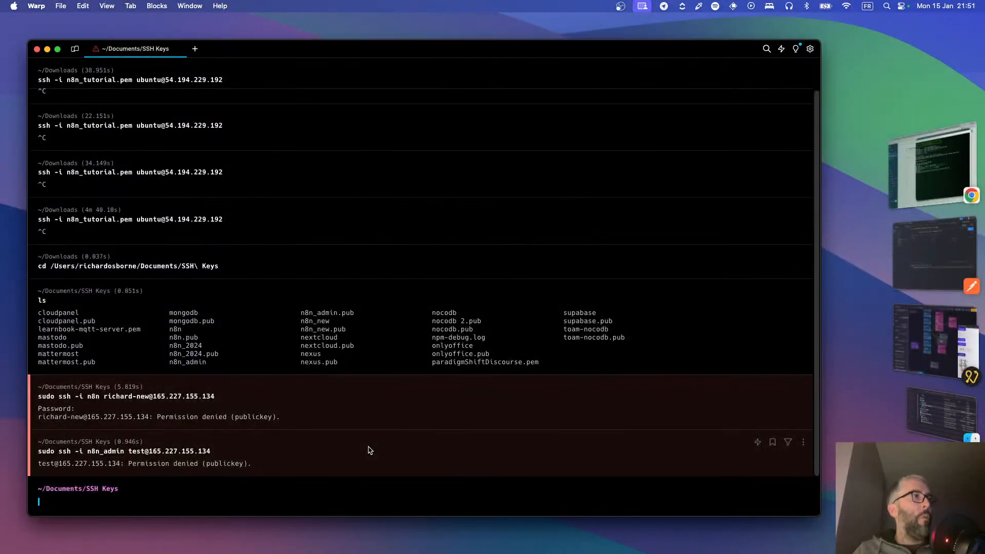
Edit the recalled ssh command to use the n8n_2024 key and a new user, then log in with the passphrase.
key(Up)
key(Up)
key(Up)
key(Up)
key(Up)
key(Up)
key(Up)
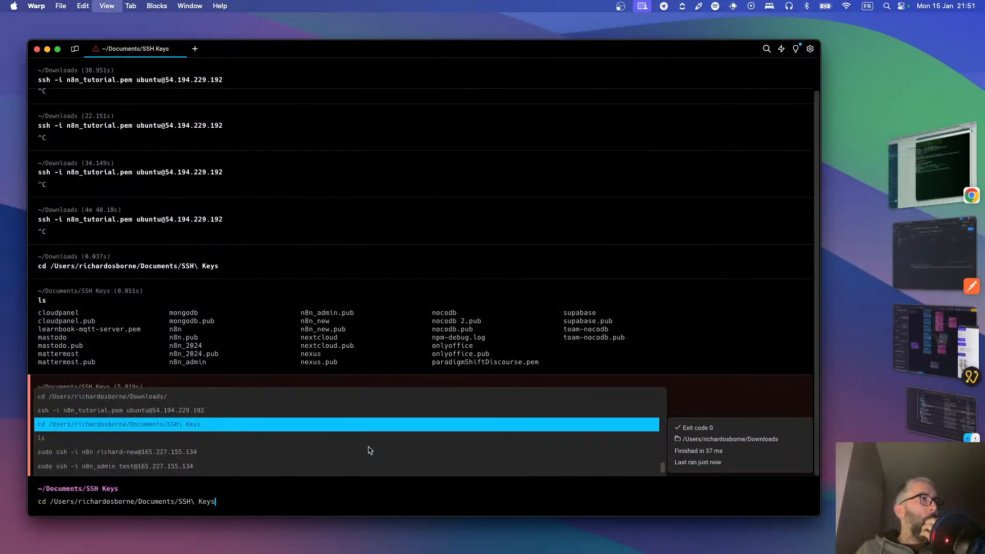
key(Up)
key(Up)
key(Up)
key(Up)
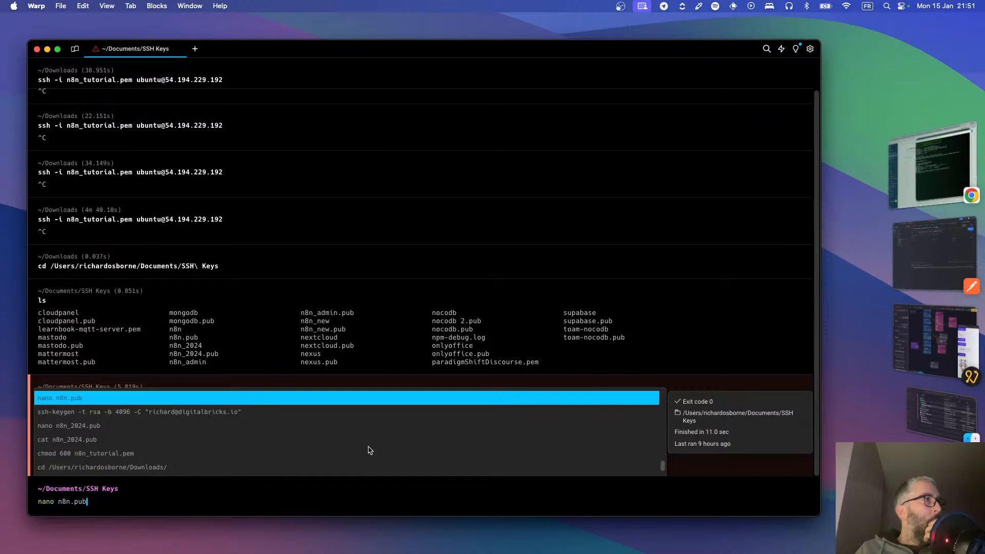
key(Down)
key(Down)
key(Down)
key(Down)
key(Down)
key(Down)
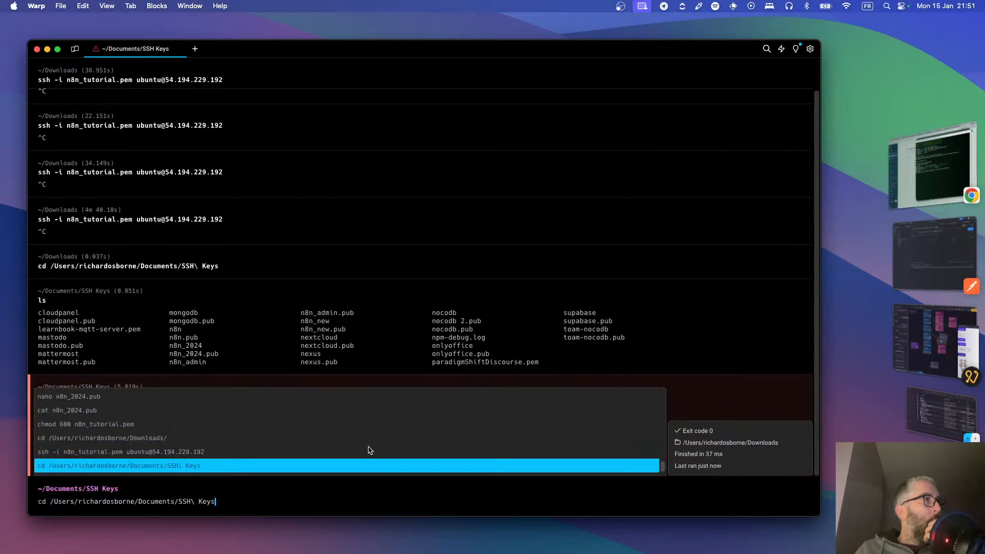
key(Down)
key(Up)
key(Up)
key(Up)
key(Up)
key(Up)
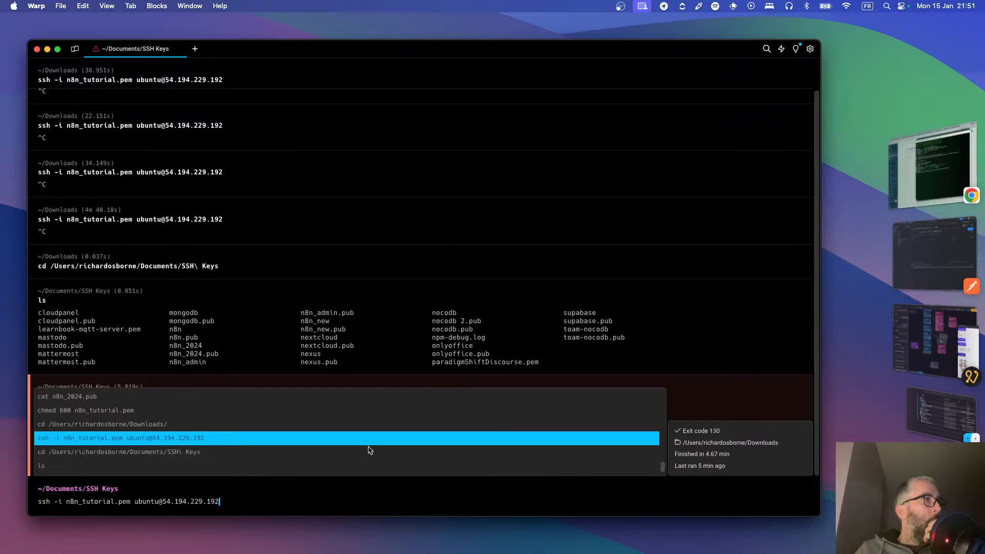
key(Up)
key(Up)
key(Up)
key(Up)
key(Up)
key(Up)
key(Up)
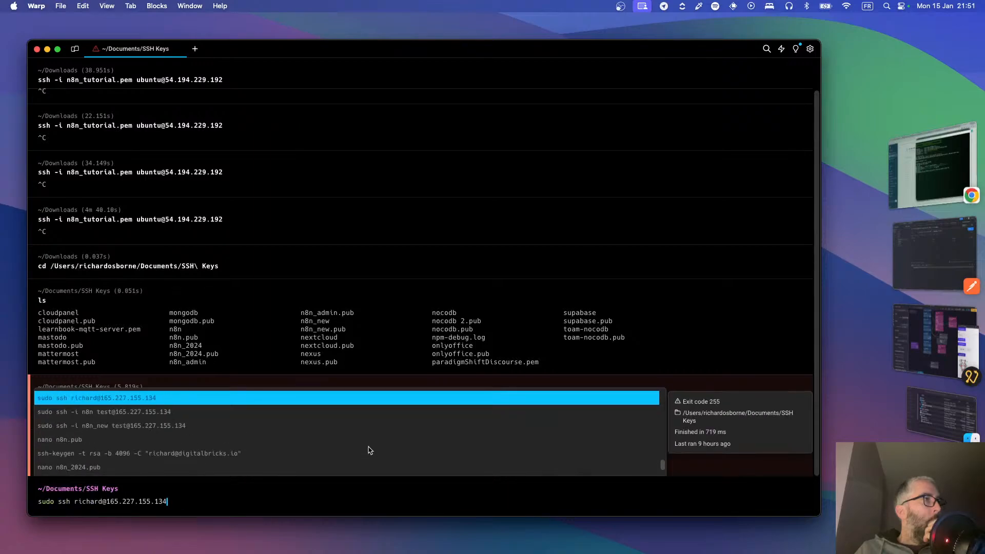
key(Down)
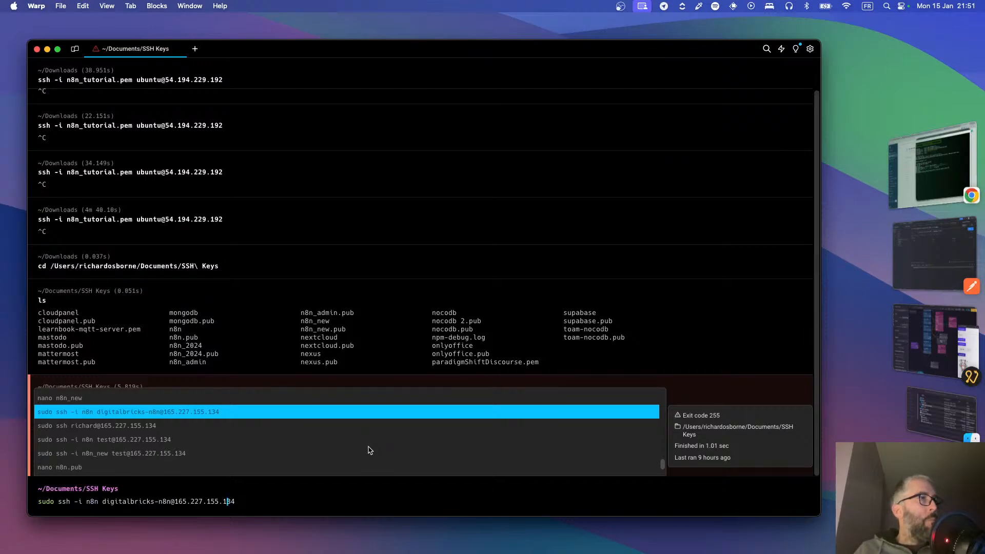
key(Left)
key(Left)
key(Left)
key(Left)
key(Left)
key(Left)
key(Left)
key(Left)
key(Left)
key(Left)
key(Left)
key(Left)
key(Left)
key(Left)
key(Left)
key(Left)
key(Left)
key(Left)
key(Left)
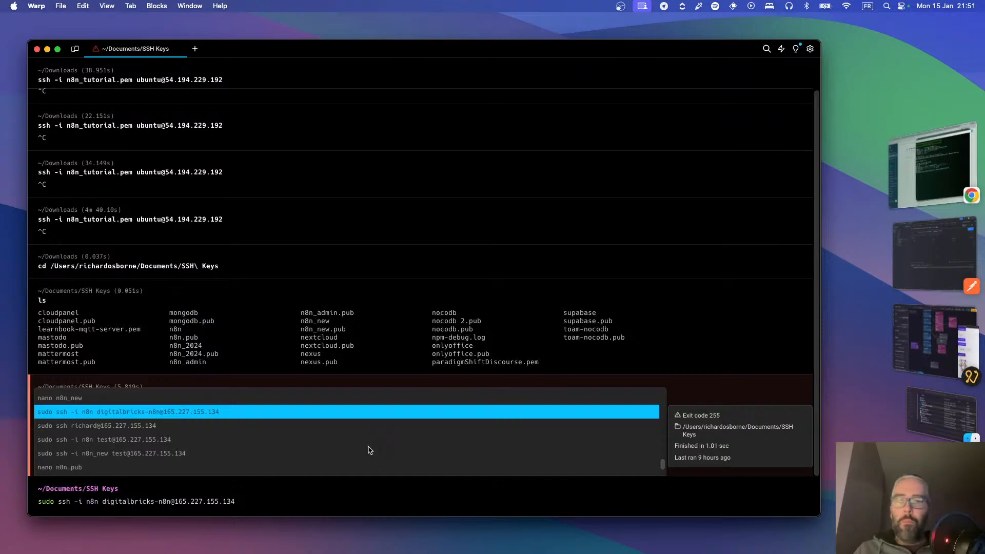
key(Escape)
text(_)
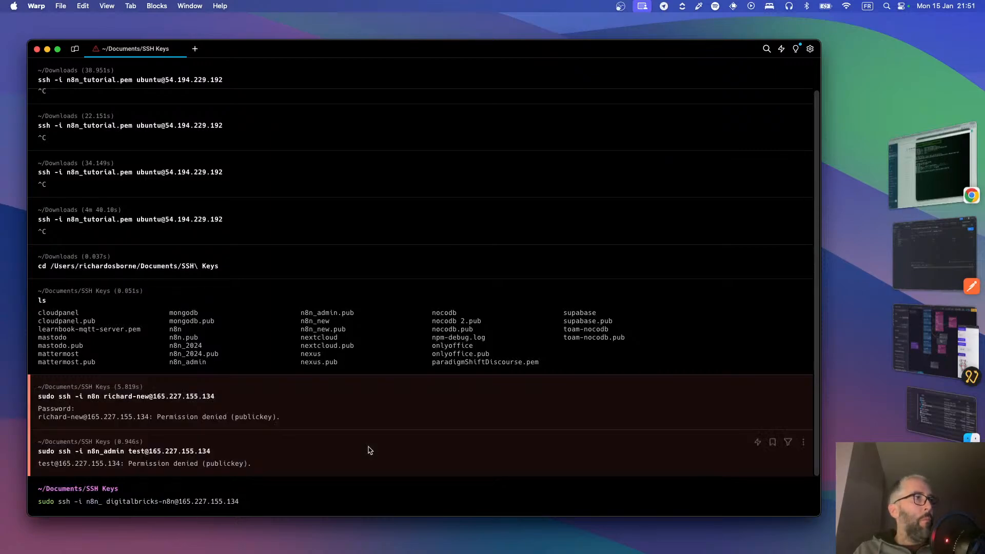
text(2024)
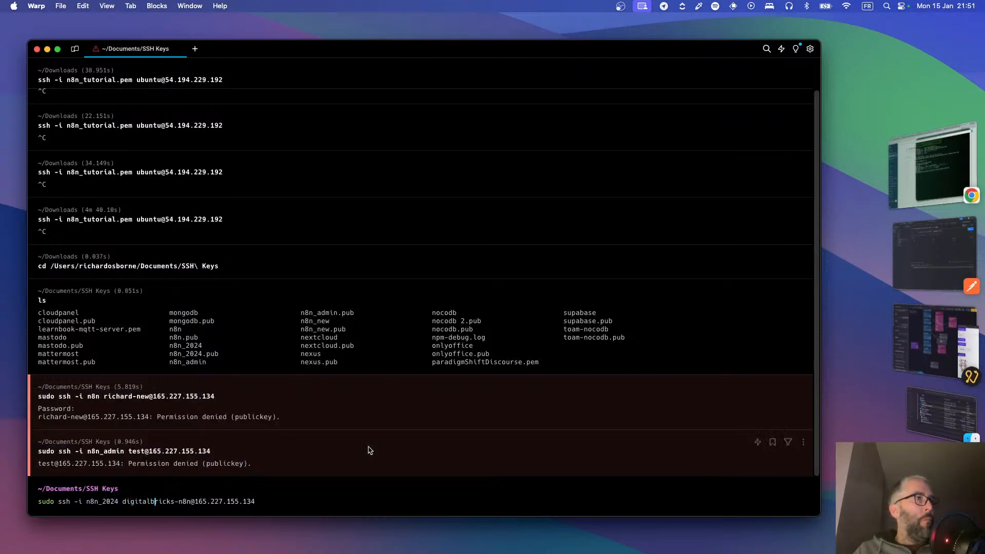
key(BackSpace)
key(BackSpace)
key(BackSpace)
key(BackSpace)
key(BackSpace)
key(BackSpace)
key(BackSpace)
key(BackSpace)
key(BackSpace)
key(BackSpace)
key(BackSpace)
key(BackSpace)
key(BackSpace)
key(BackSpace)
key(BackSpace)
key(BackSpace)
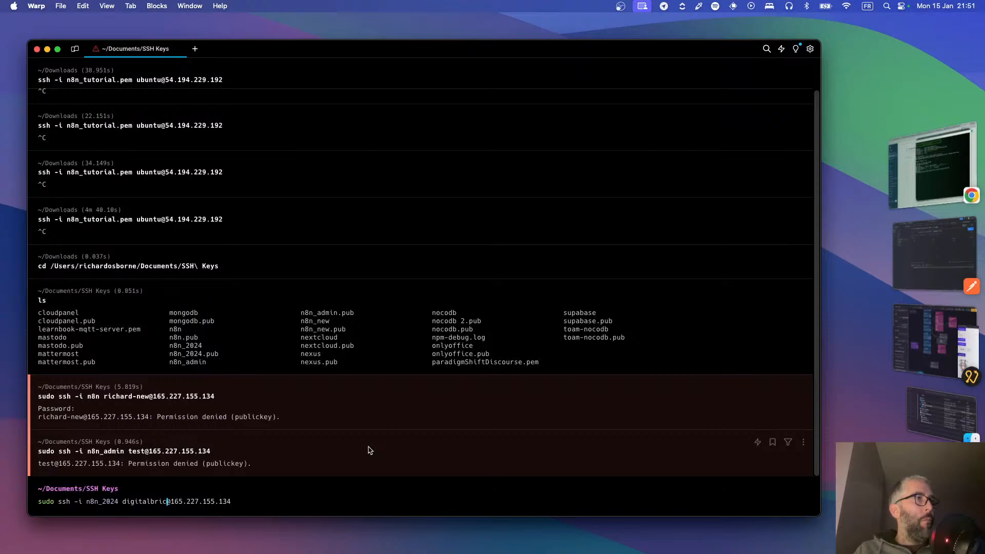
key(BackSpace)
text(richard)
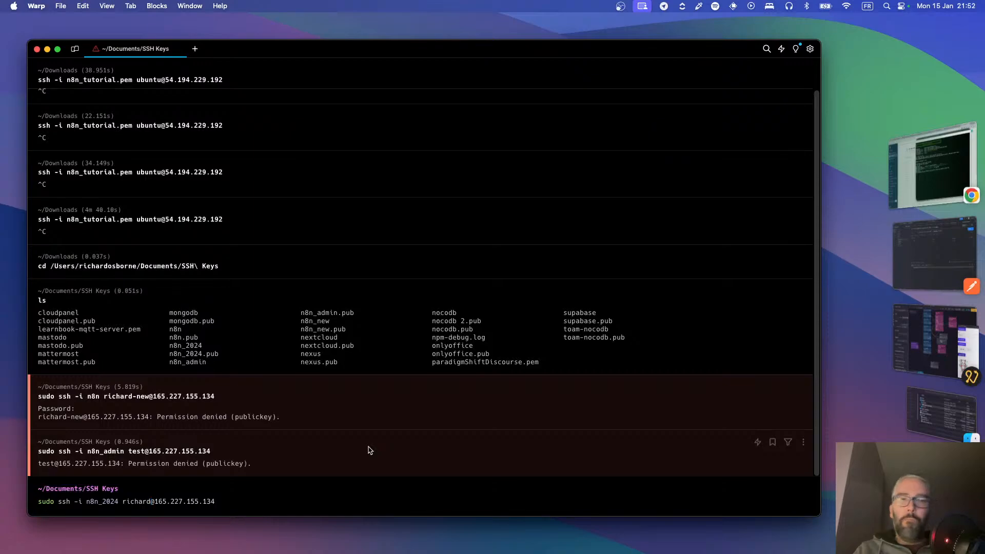
text(-new)
key(Return)
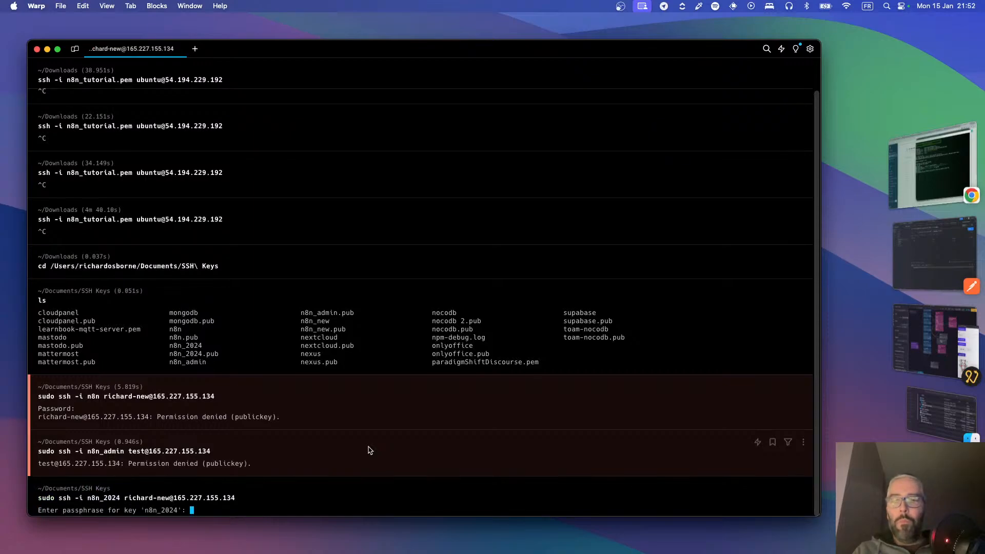
key(Return)
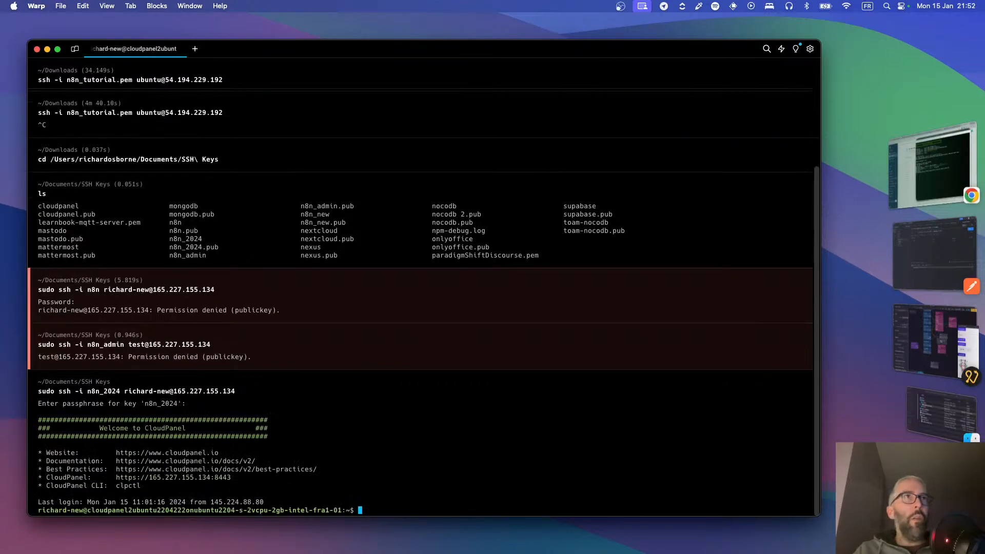
Close the Droplet Web Console window in Chrome and return to the Warp SSH session.
click(930, 165)
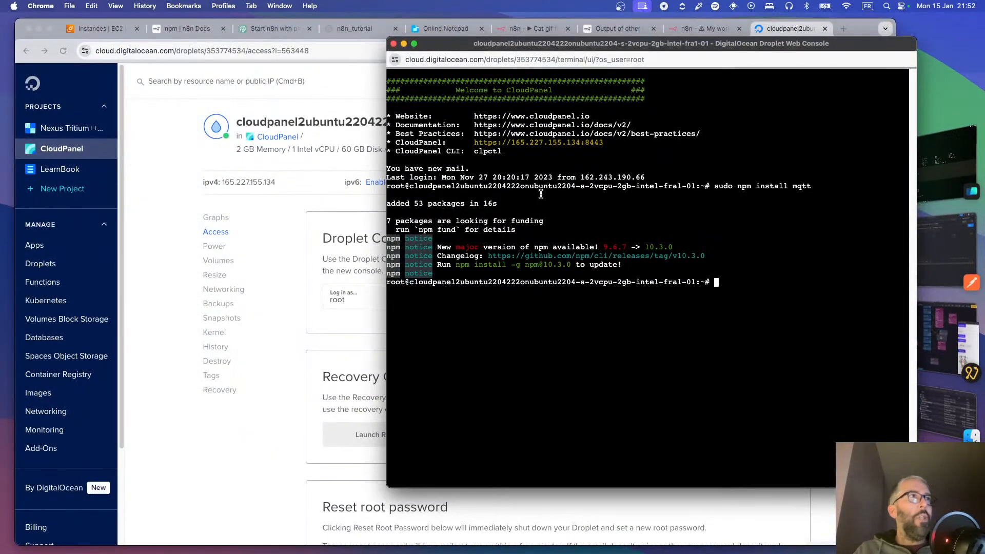
click(393, 44)
click(949, 180)
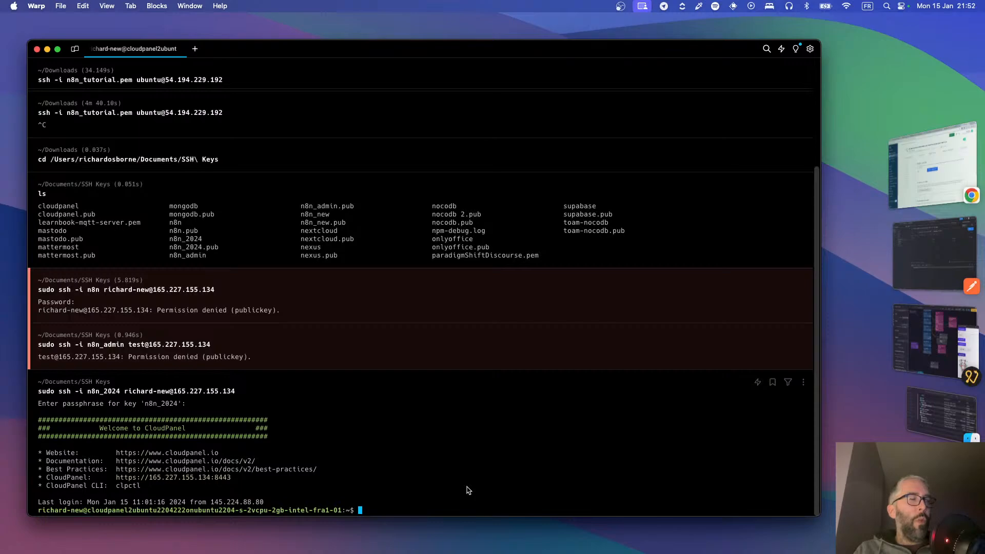
Try installing mqtt globally with npm install mqtt -g, then again with sudo.
text(npm install mq)
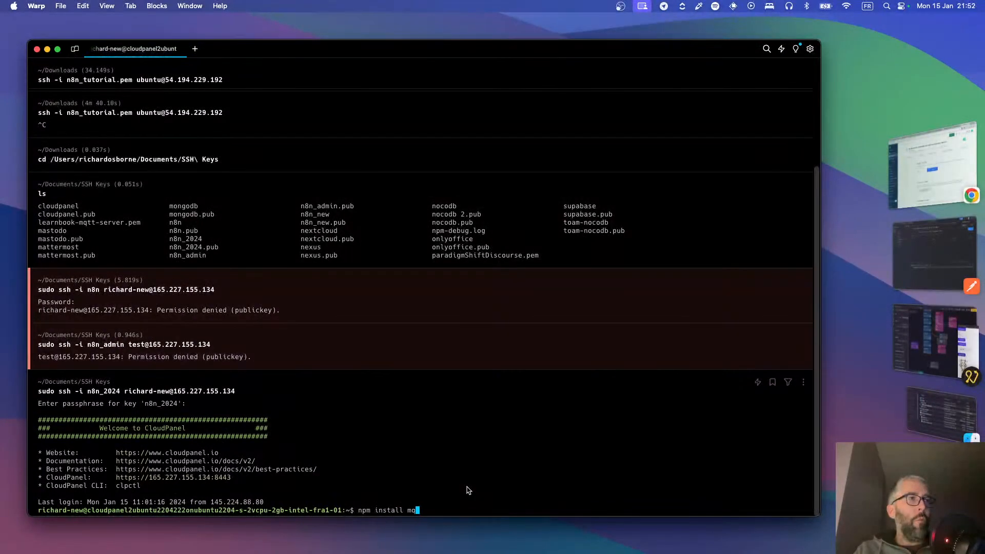
text(tt -g)
key(Return)
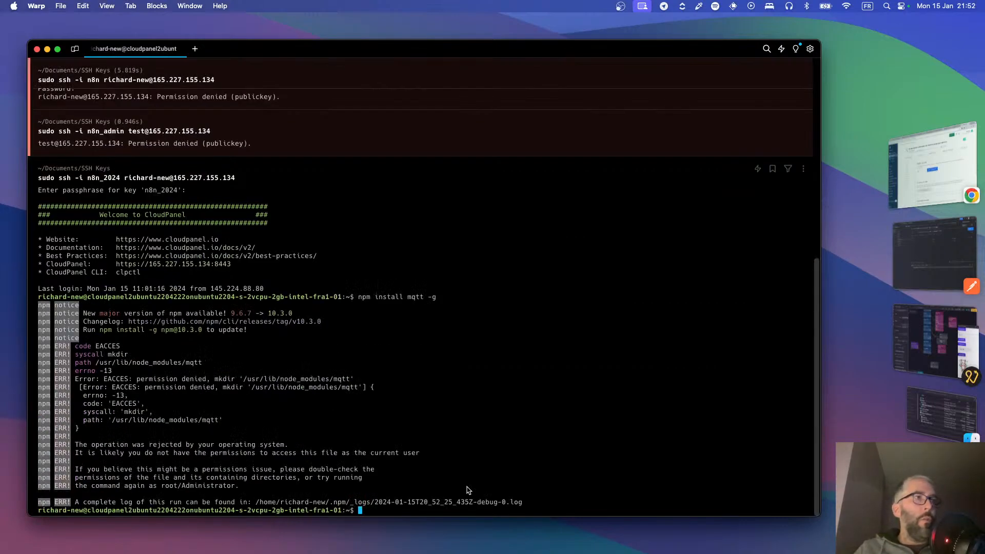
text(sudo )
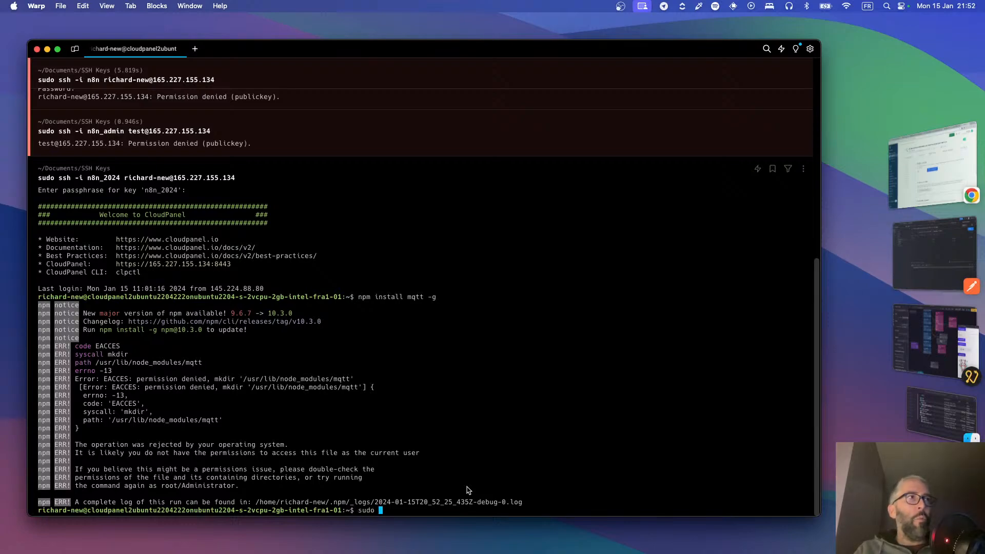
text(npm install m)
text(qtt -g)
key(Return)
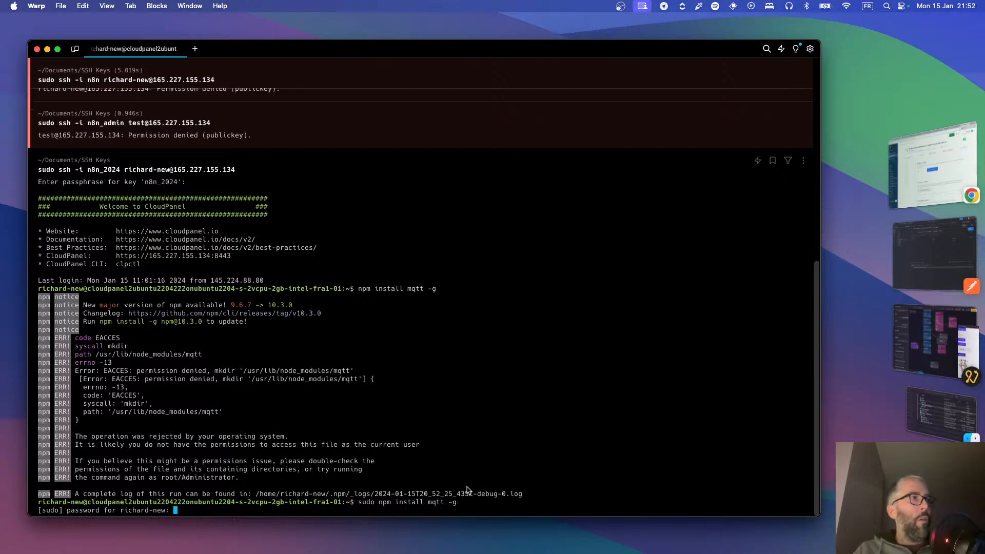
key(Return)
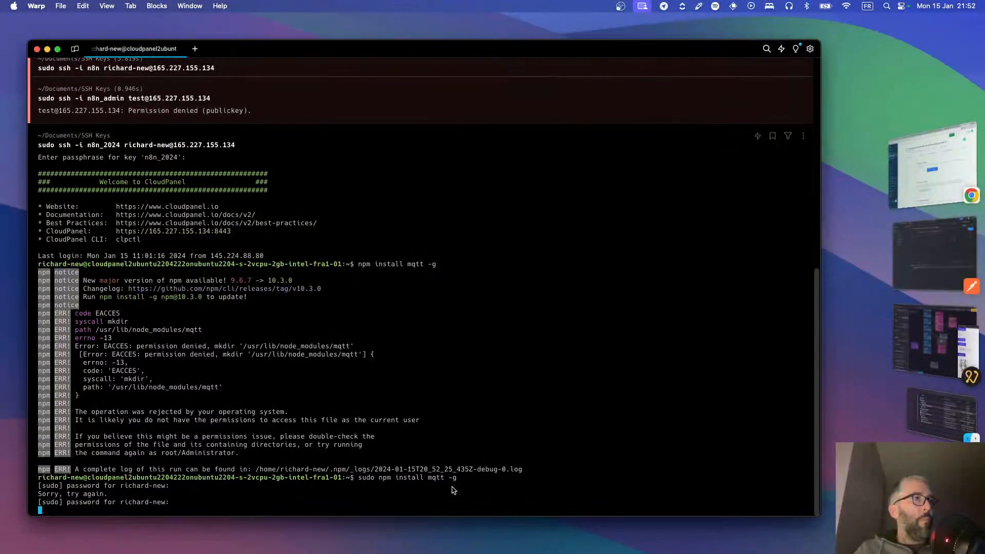
key(Return)
key(Return)
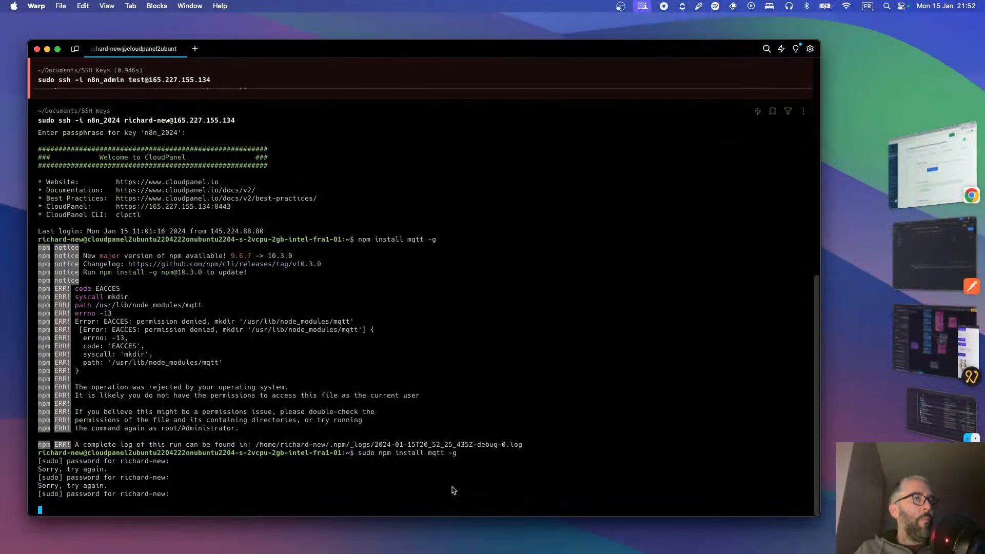
Install mqtt locally with npm install mqtt, adding 53 packages.
text(sudo npm install mqt)
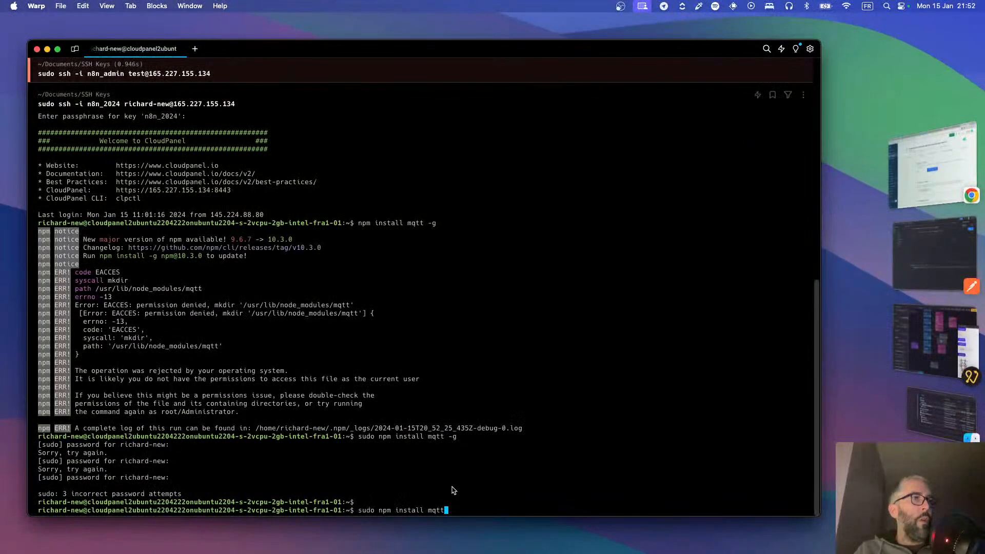
text(t)
key(Left)
key(Left)
key(Left)
key(Left)
key(Left)
key(Left)
key(Left)
key(Left)
key(Left)
key(Left)
key(Left)
key(Left)
key(Left)
key(Left)
key(Left)
key(Left)
key(BackSpace)
key(BackSpace)
key(BackSpace)
key(BackSpace)
key(BackSpace)
key(Return)
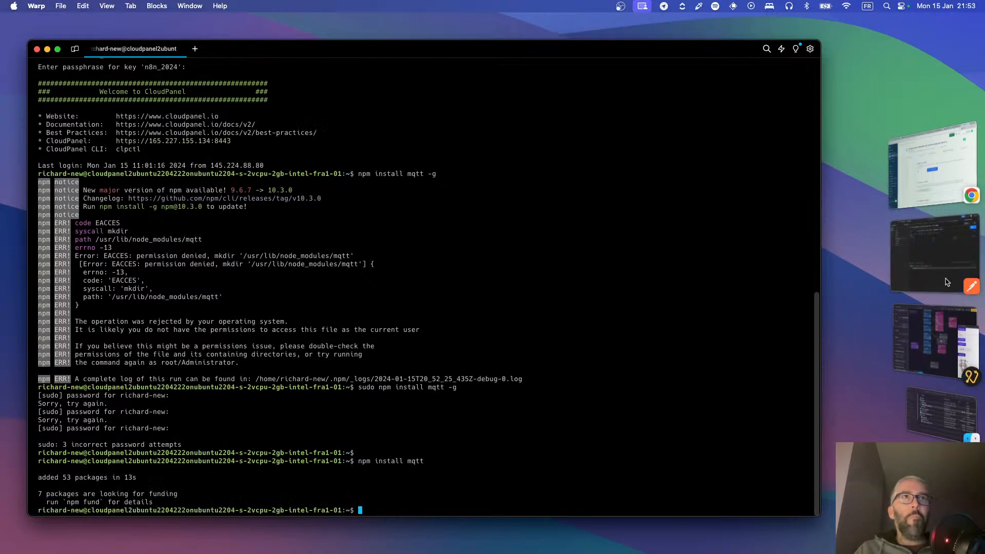
Bring up the n8n workflow tab in the browser and reload it.
click(947, 282)
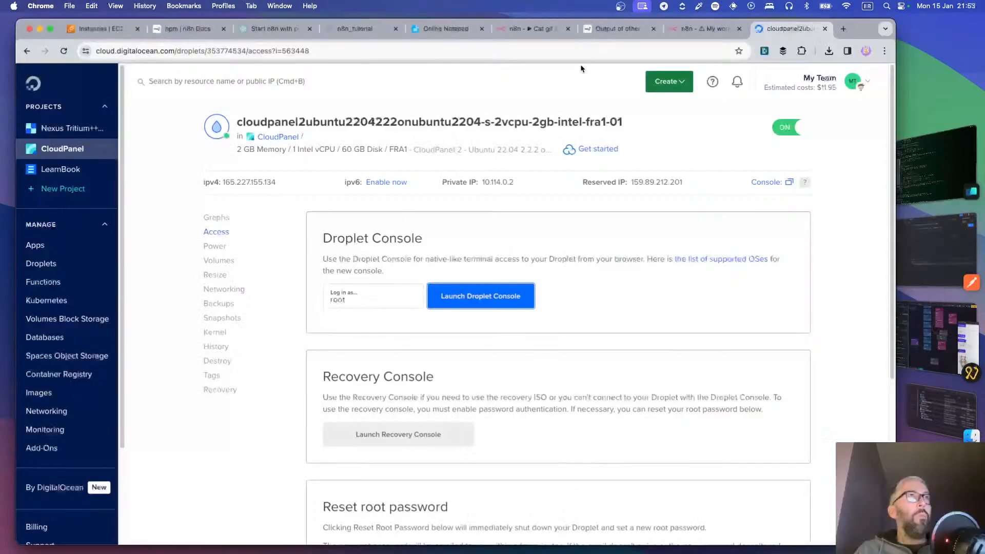
click(698, 29)
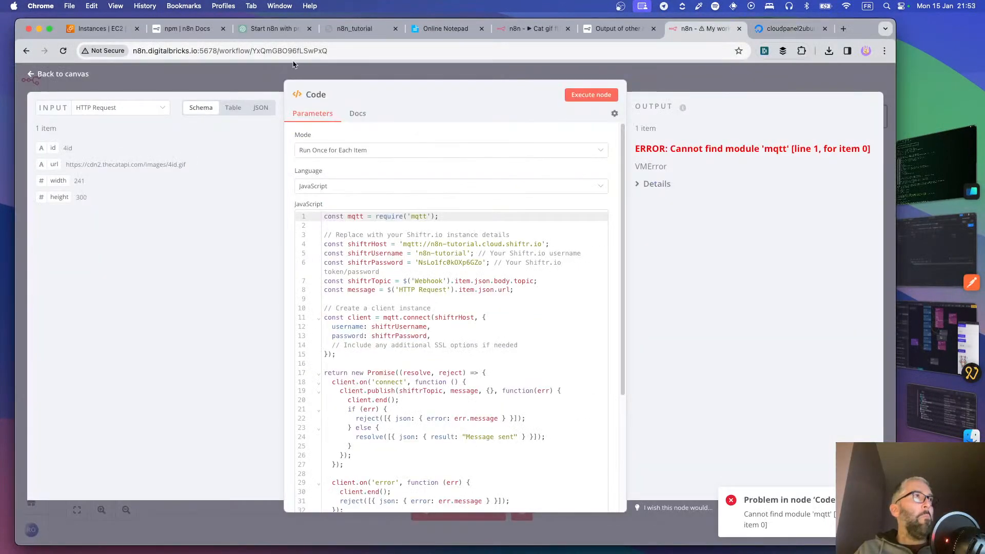
click(62, 51)
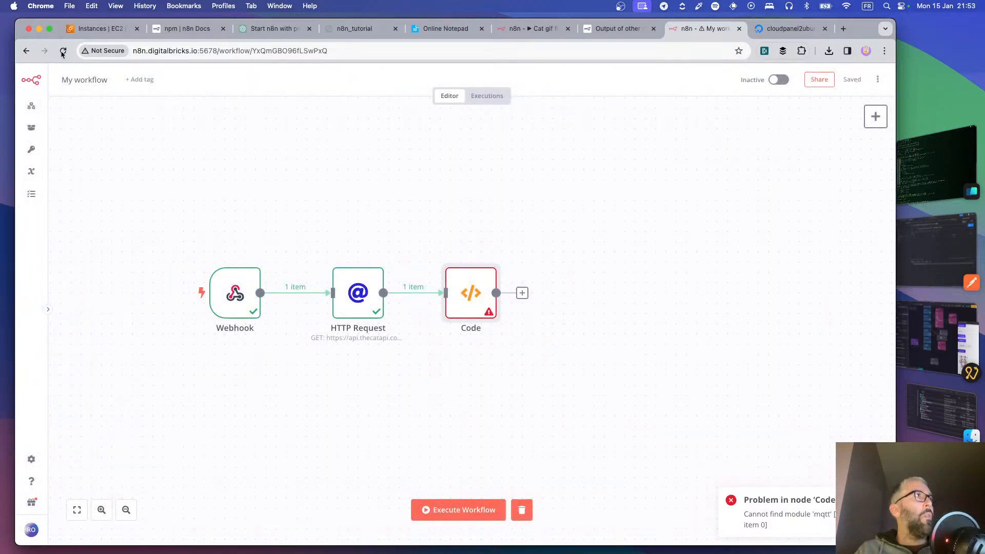
Rename the workflow to 'Cat gifs R Us' and save it.
click(82, 79)
text(Cat gifs)
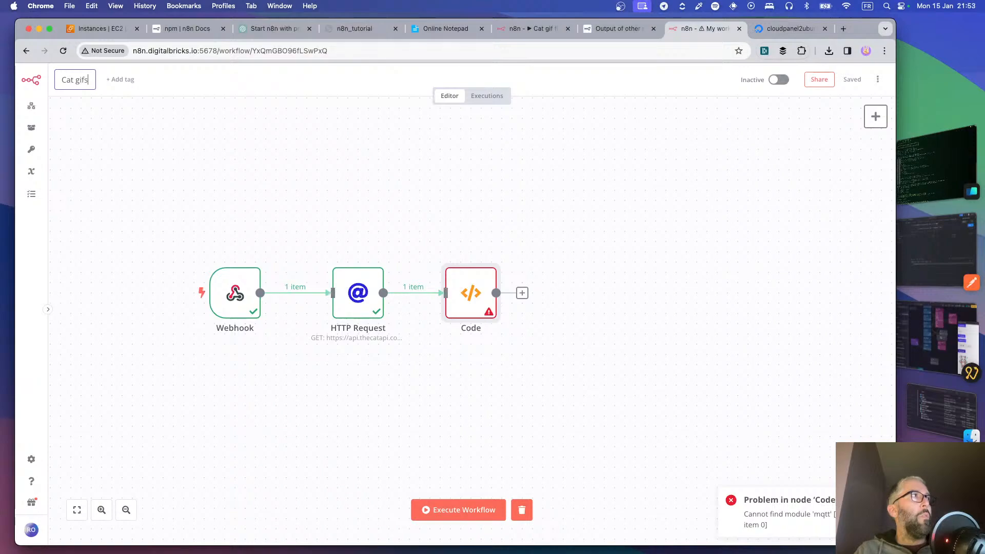
key(BackSpace)
text(s R Us)
key(Return)
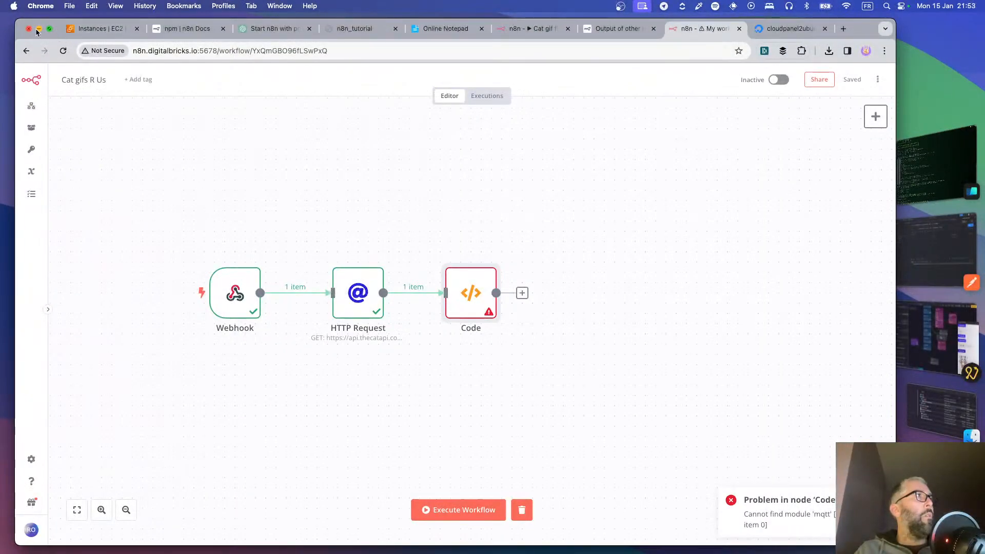
key(super+r)
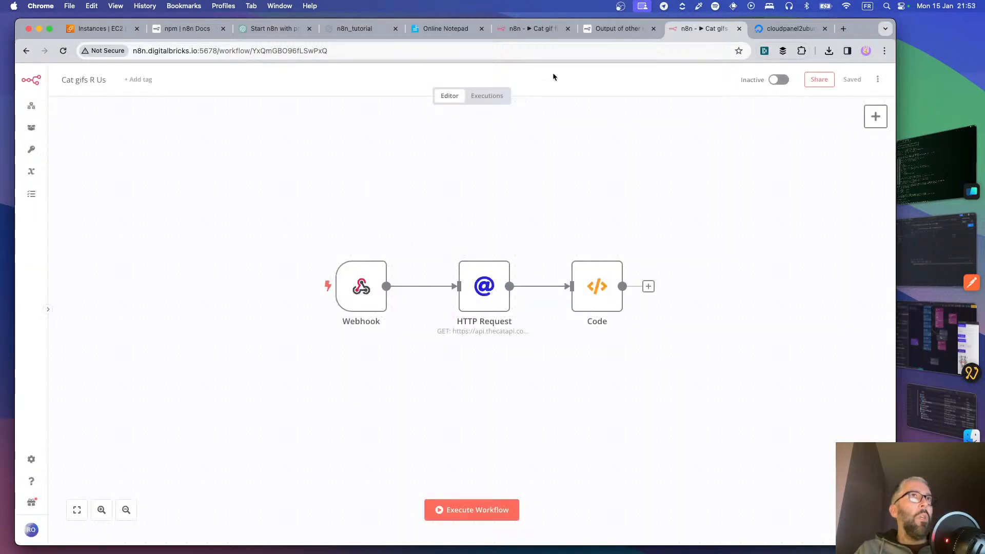
Have the Webhook listen for a test event and trigger it with Noodl's cat-gif button.
double_click(361, 287)
click(135, 274)
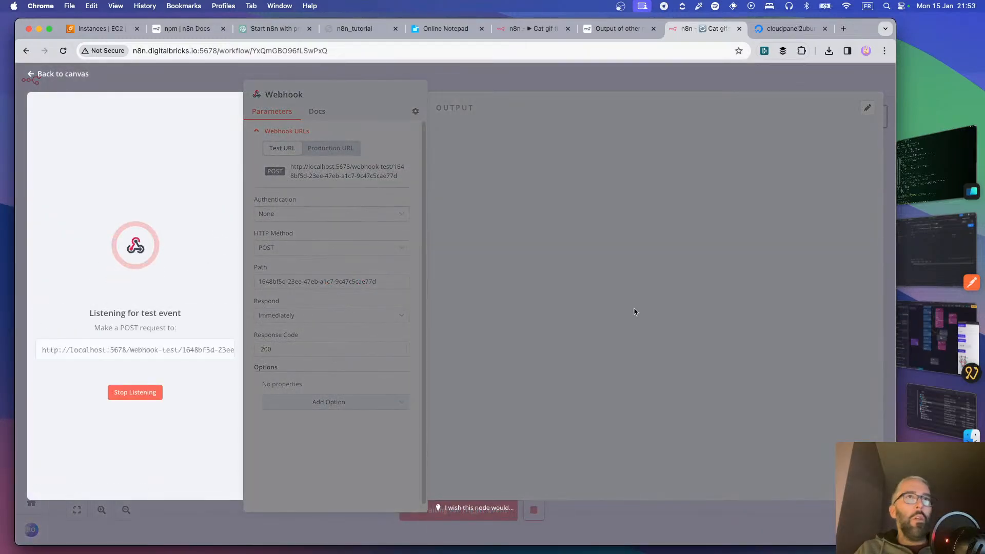
click(937, 336)
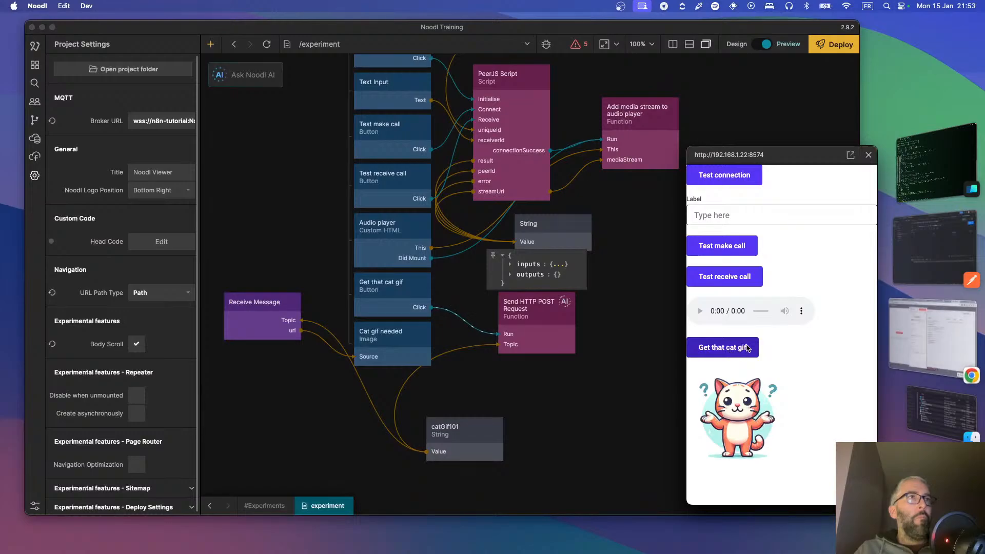
click(750, 347)
click(926, 338)
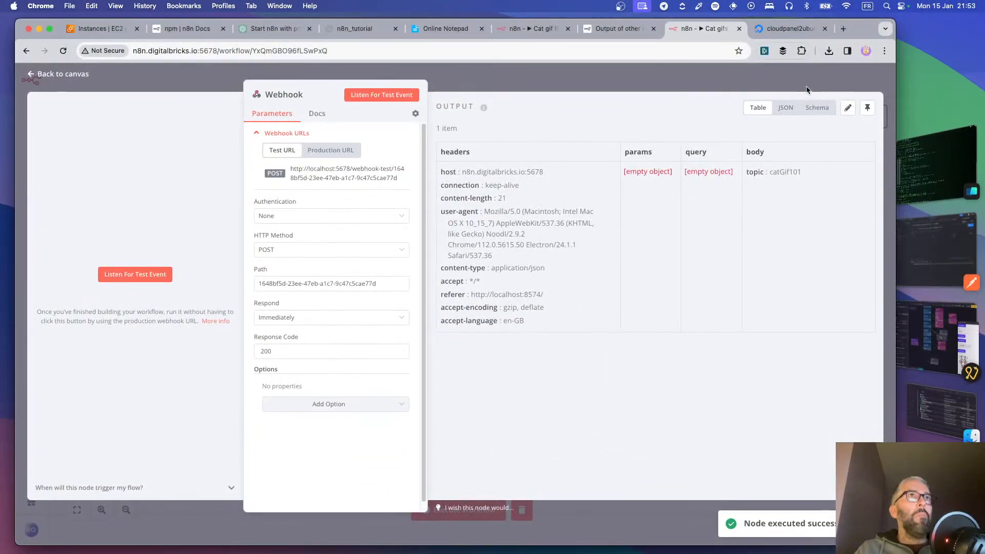
click(807, 86)
Run the HTTP Request and Code nodes; the Code node fails with "Cannot find module 'mqtt'".
double_click(497, 291)
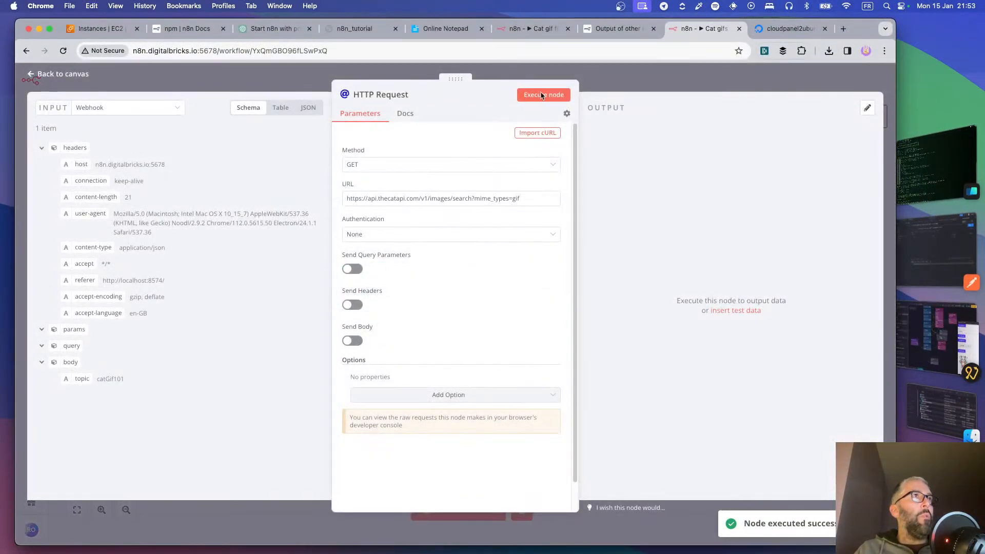
click(544, 95)
click(688, 84)
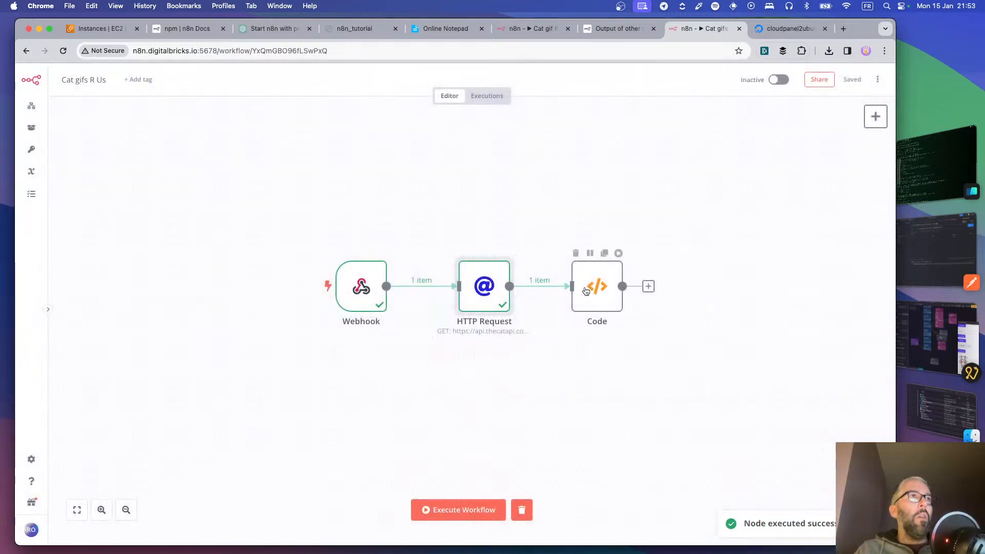
double_click(596, 286)
click(600, 95)
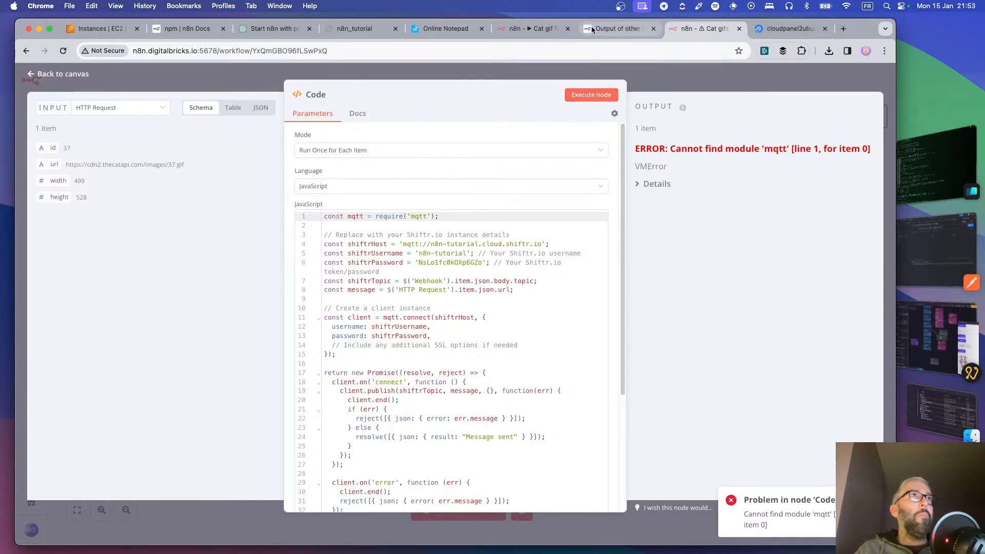
click(970, 177)
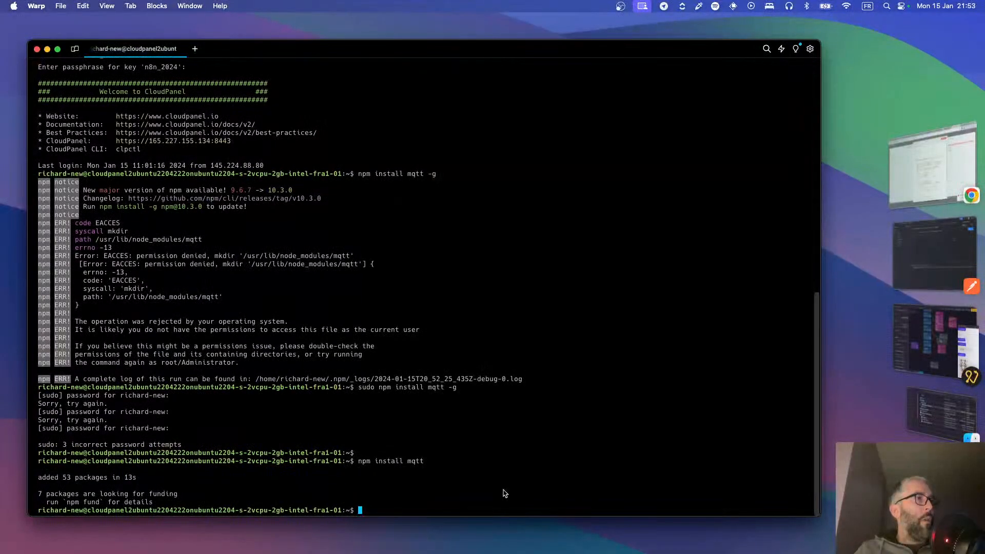
List the home folder and confirm mqtt is present inside node_modules.
text(ls)
key(Return)
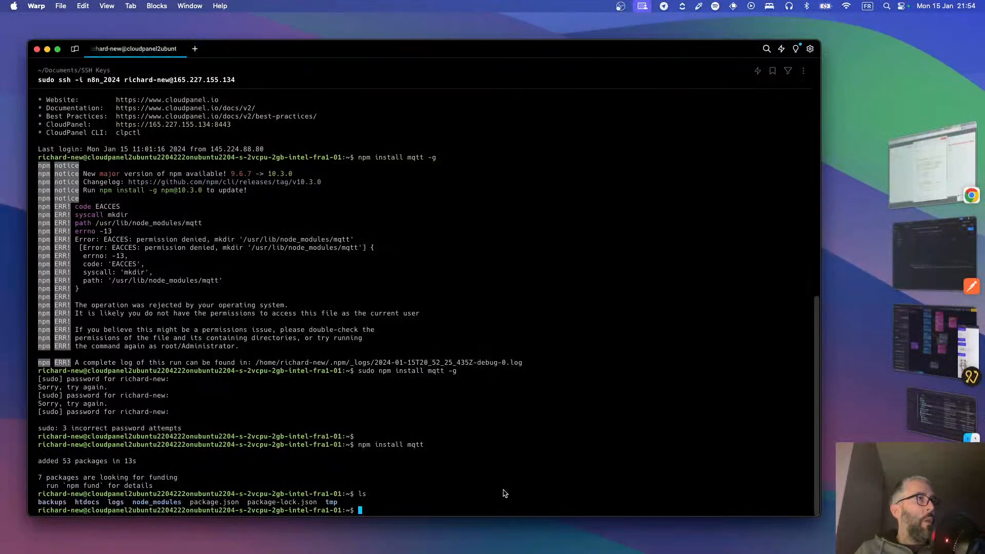
text(cd n)
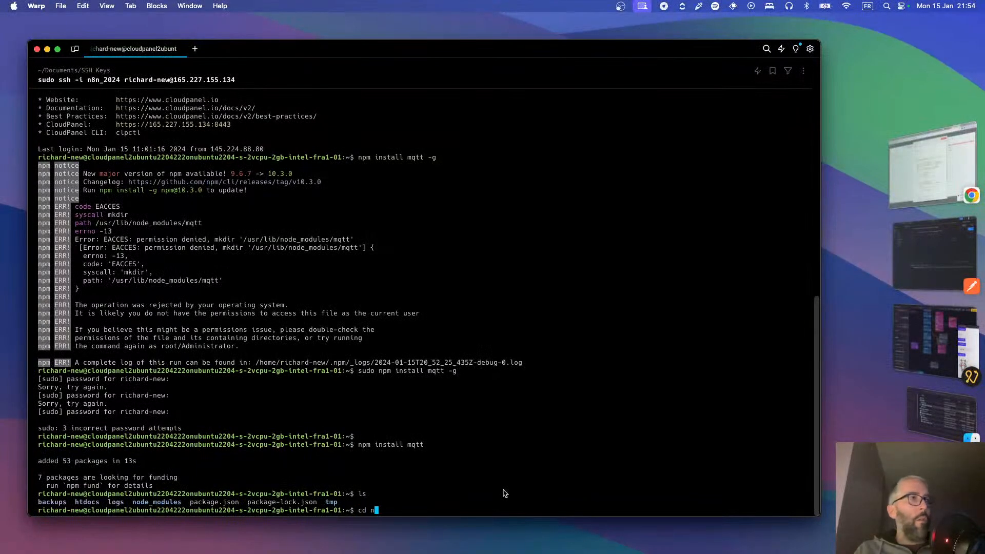
text(ode_modules)
key(Return)
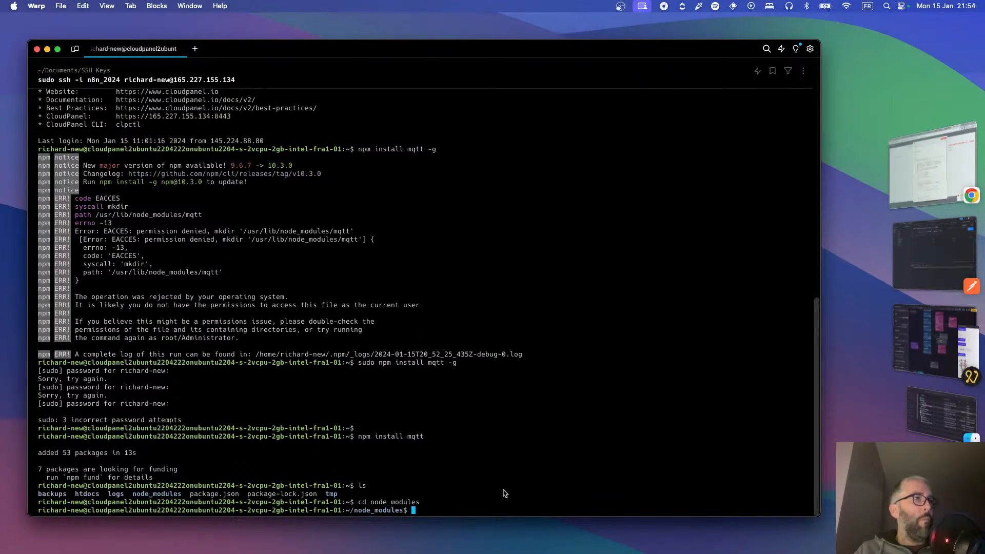
text(ls)
key(Return)
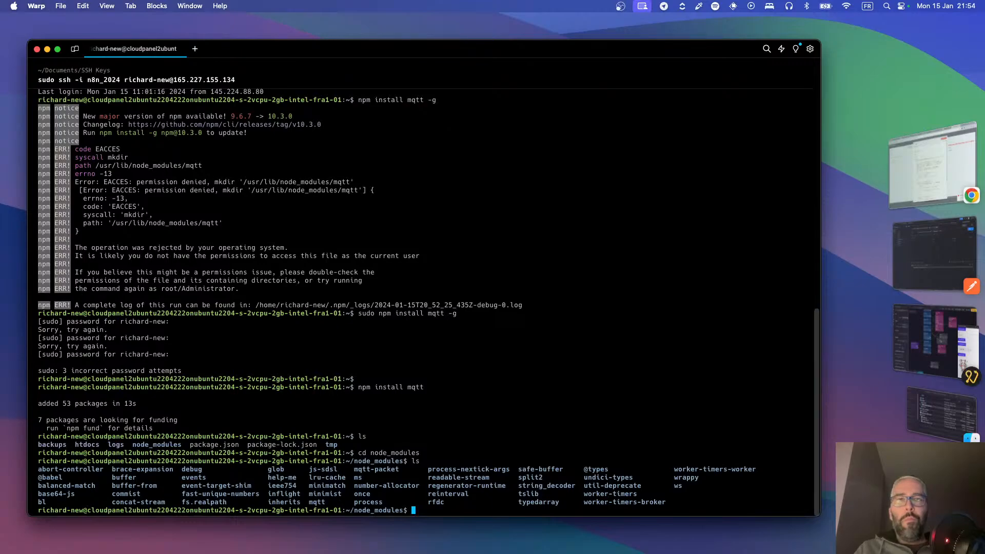
Review ChatGPT's advice on locating the global modules folder with npm root -g.
click(906, 146)
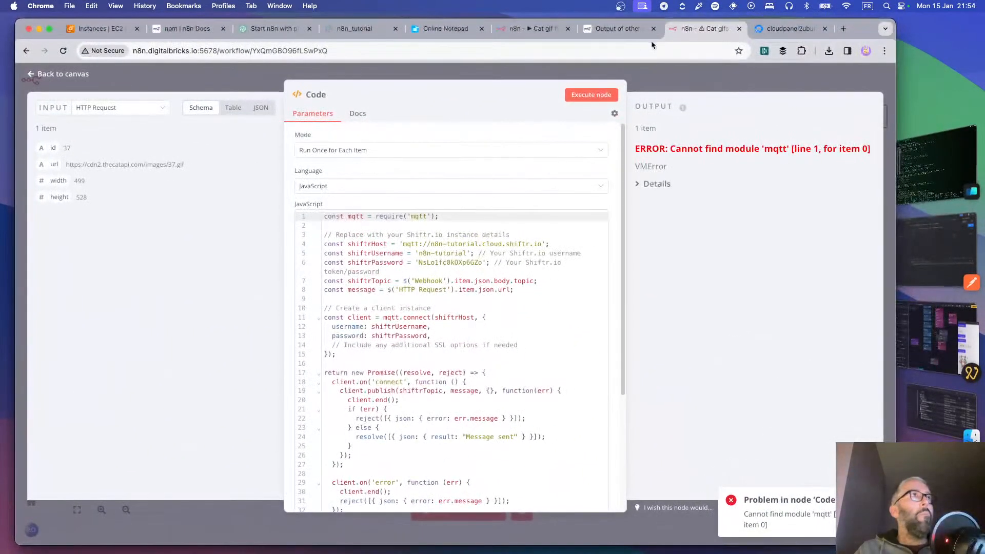
click(271, 28)
scroll(431, 216, up, 15)
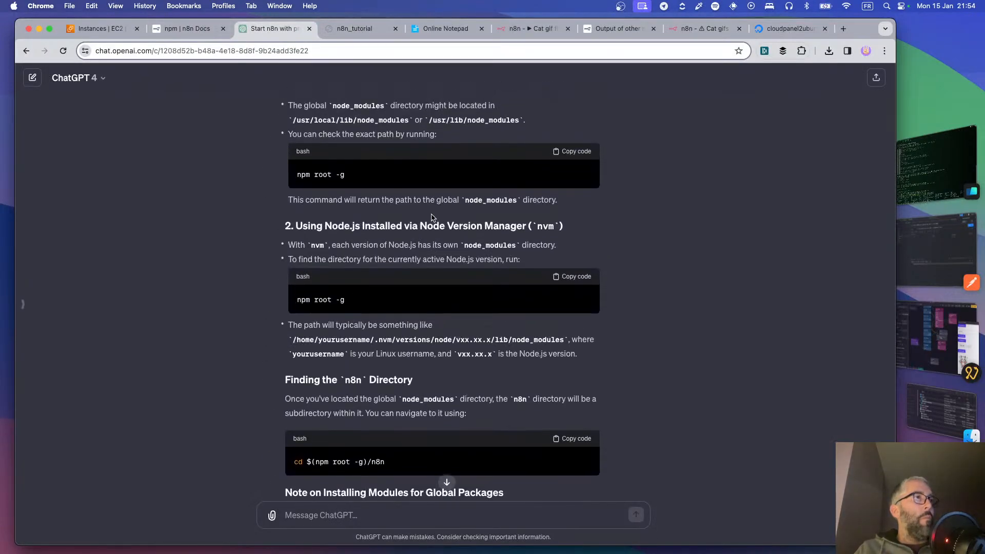
scroll(431, 217, down, 2)
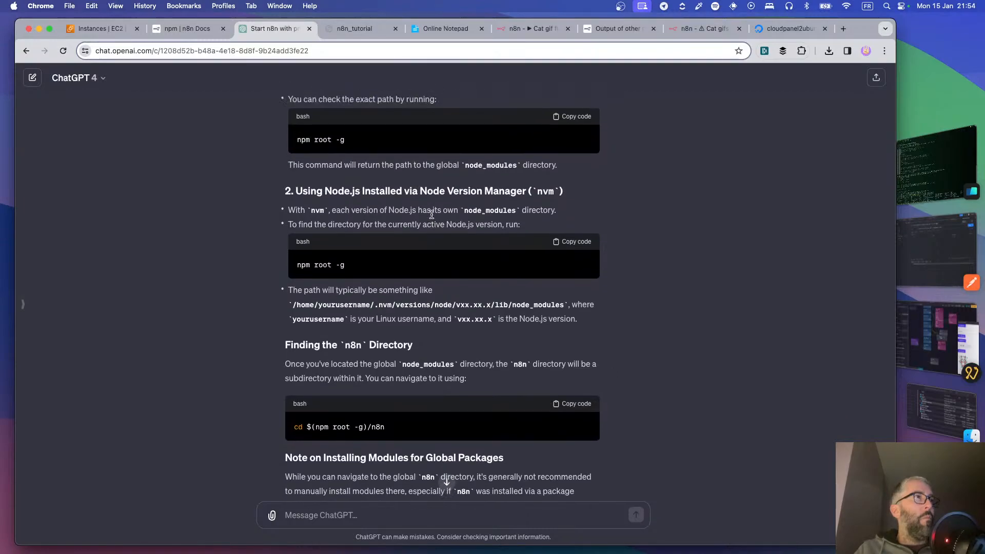
scroll(432, 215, up, 9)
Find the global modules folder with npm root -g, then enter and list /usr/lib/node_modules.
key(super+Tab)
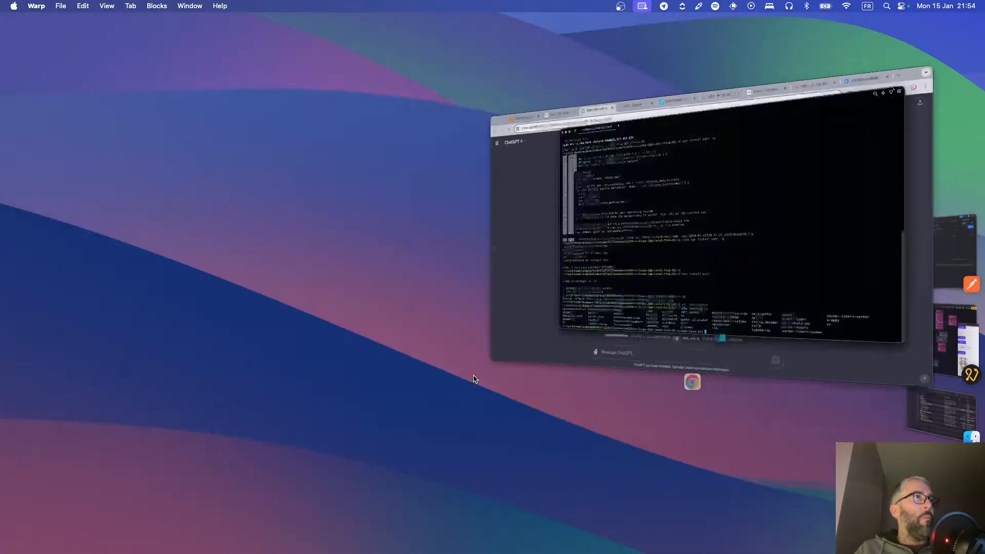
text(npm )
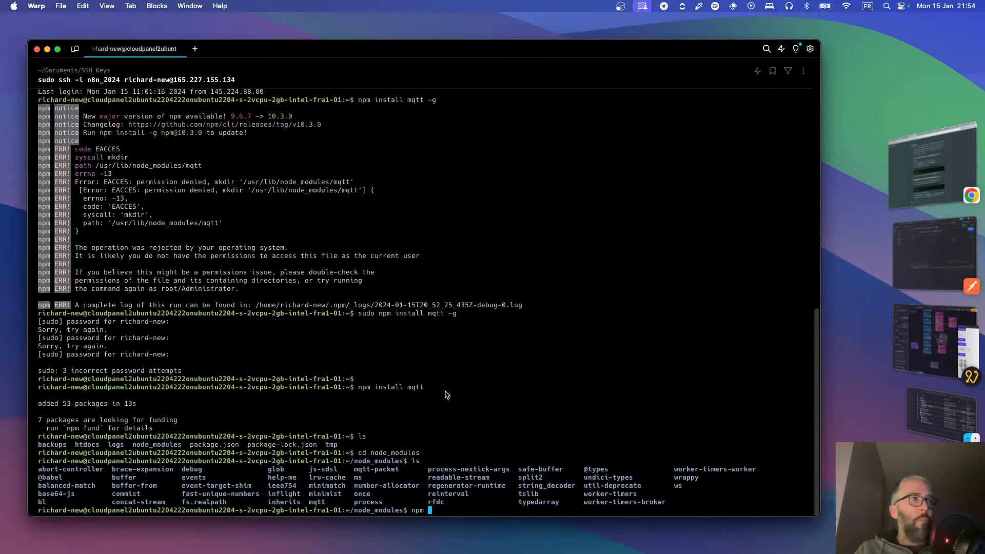
text(root -g)
key(Return)
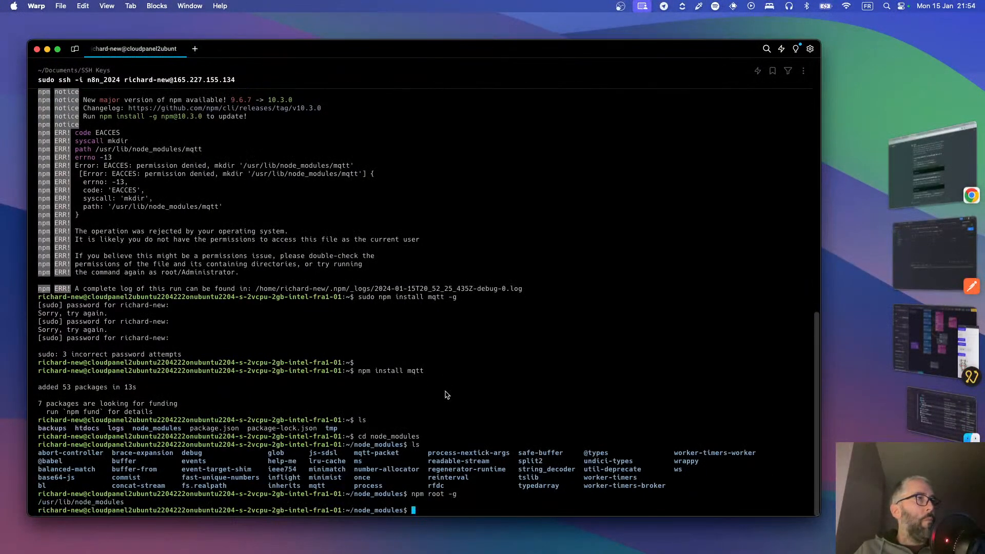
text(cd /use)
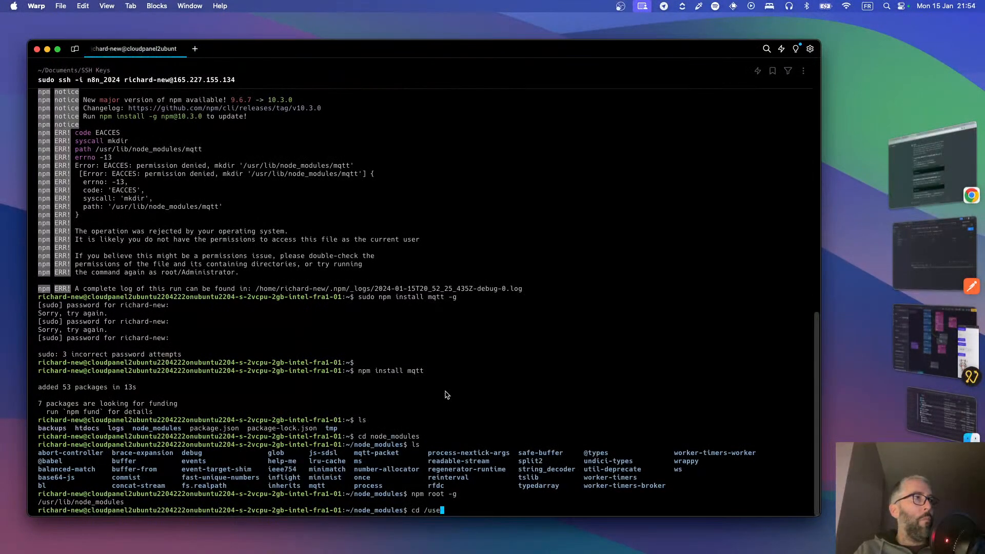
text(/lib/node_modi)
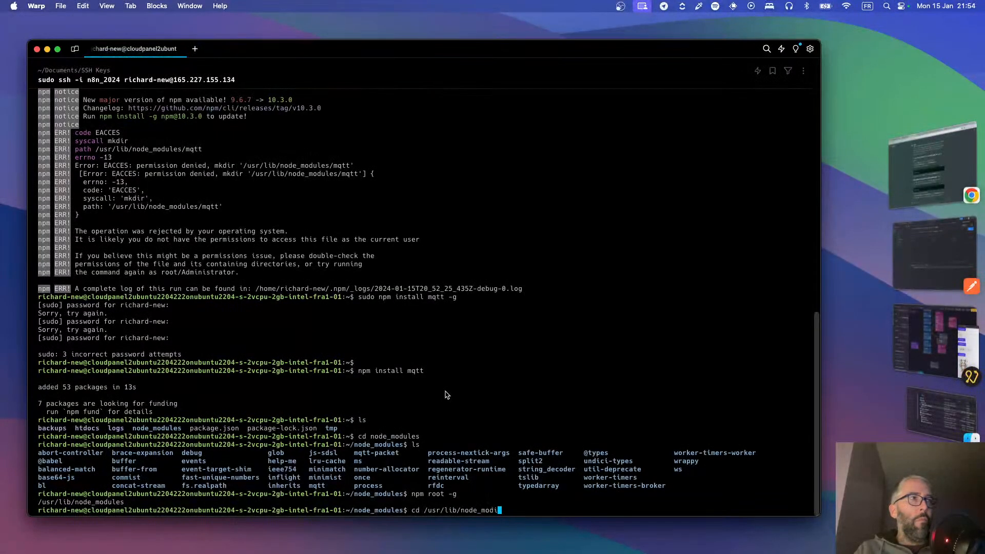
key(BackSpace)
text(ules)
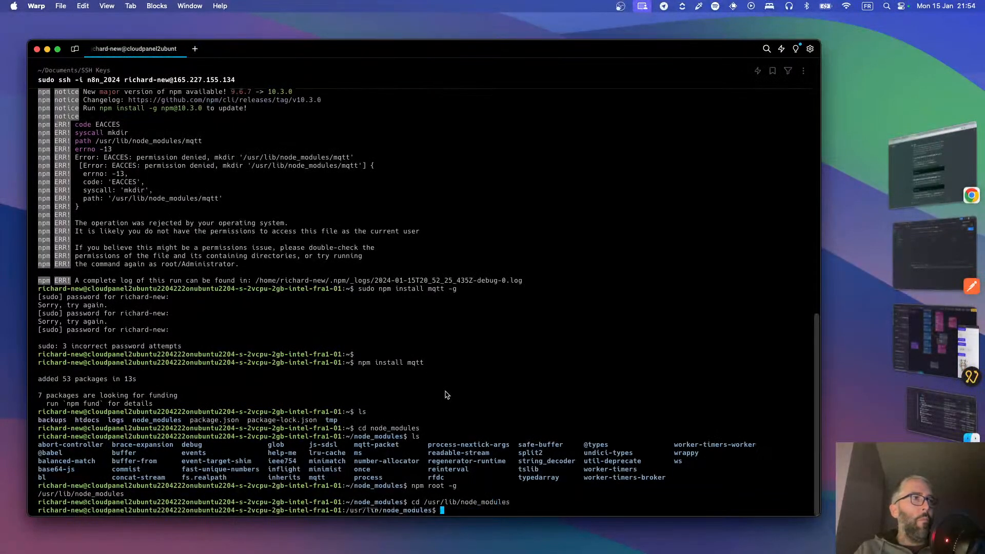
key(Return)
text(ls)
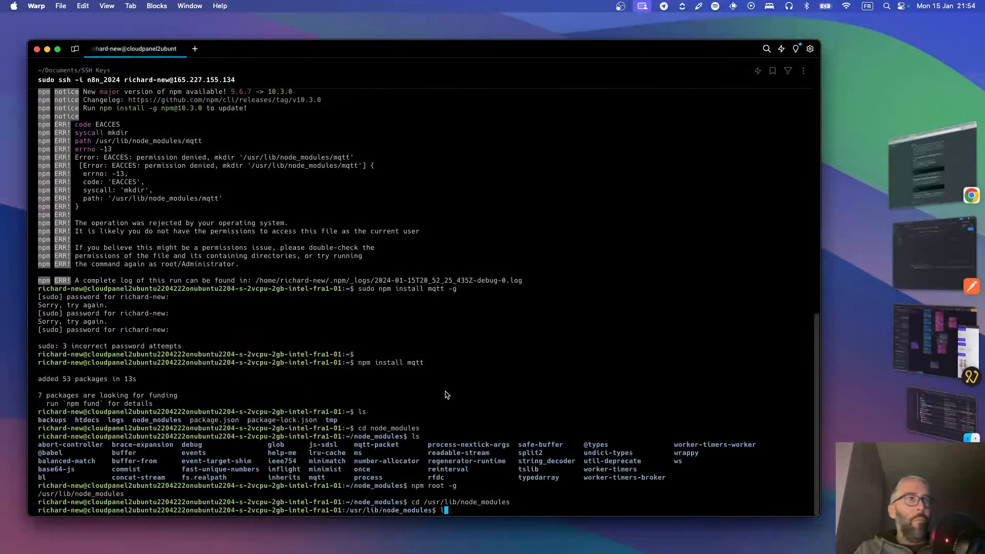
key(Return)
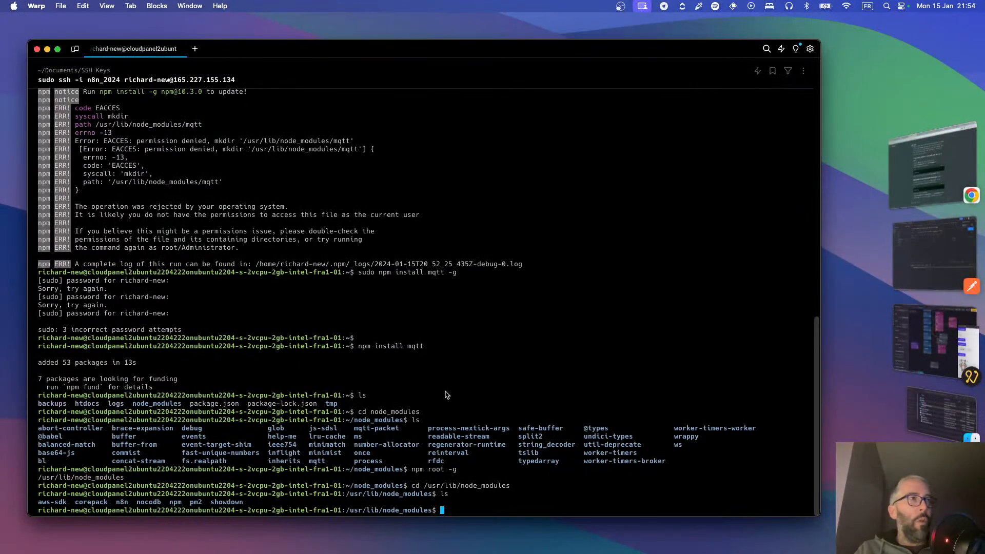
Run npm install mqtt -g from the global node_modules folder.
text(npm)
key(BackSpace)
key(BackSpace)
text(pm install mqtt -g)
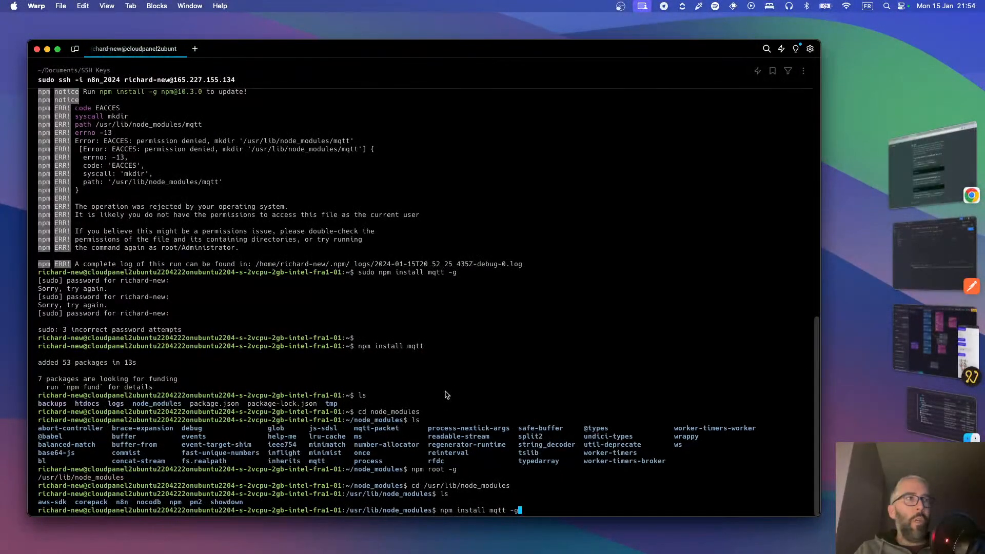
key(Return)
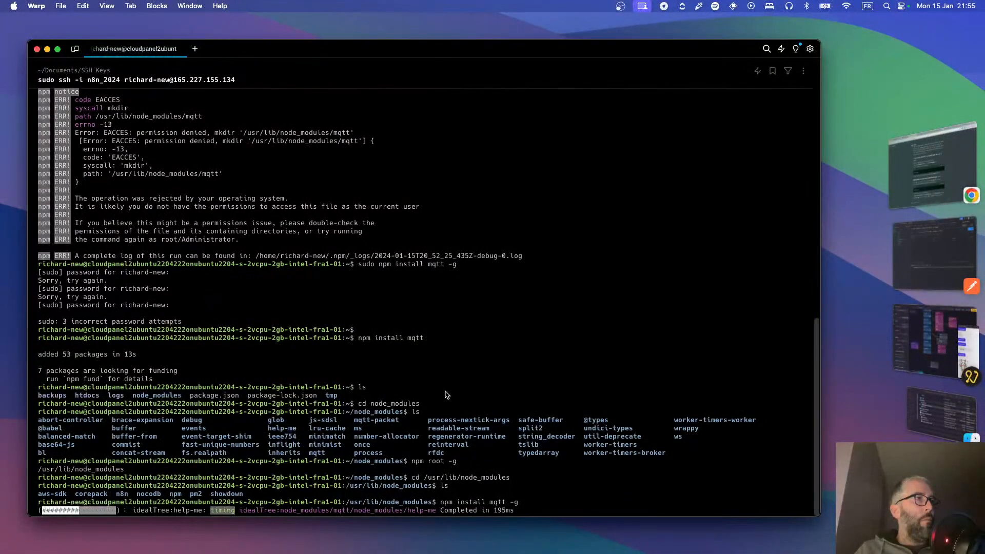
Rerun the mqtt install command without the global -g flag.
key(Up)
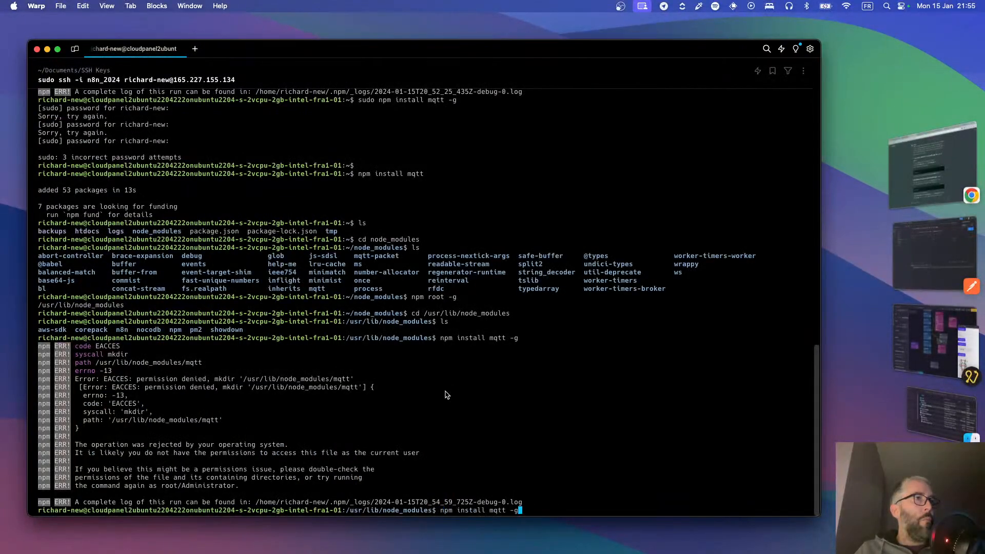
key(BackSpace)
key(BackSpace)
key(BackSpace)
key(Return)
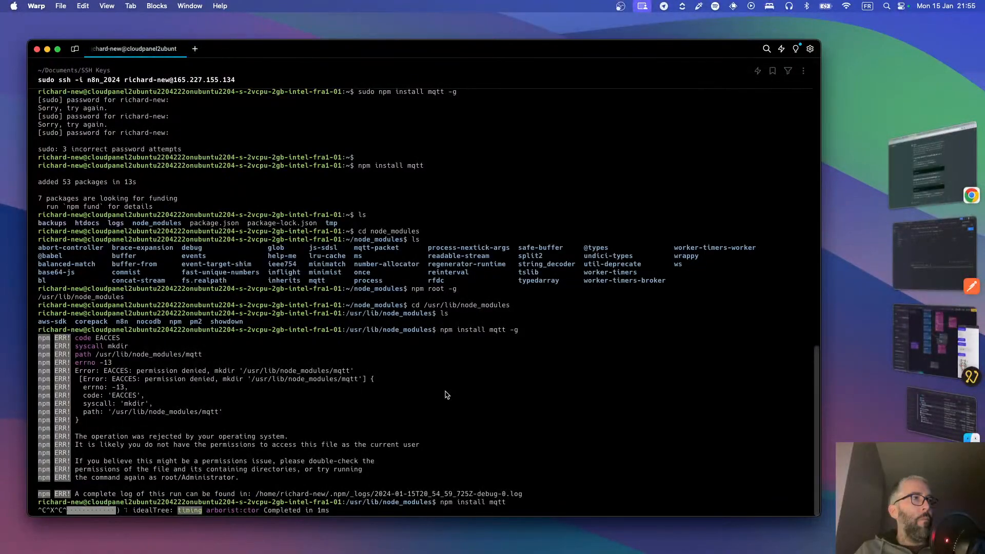
Rerun the earlier global mqtt install, return to a clean prompt, and list /usr/lib/node_modules with ls.
key(Up)
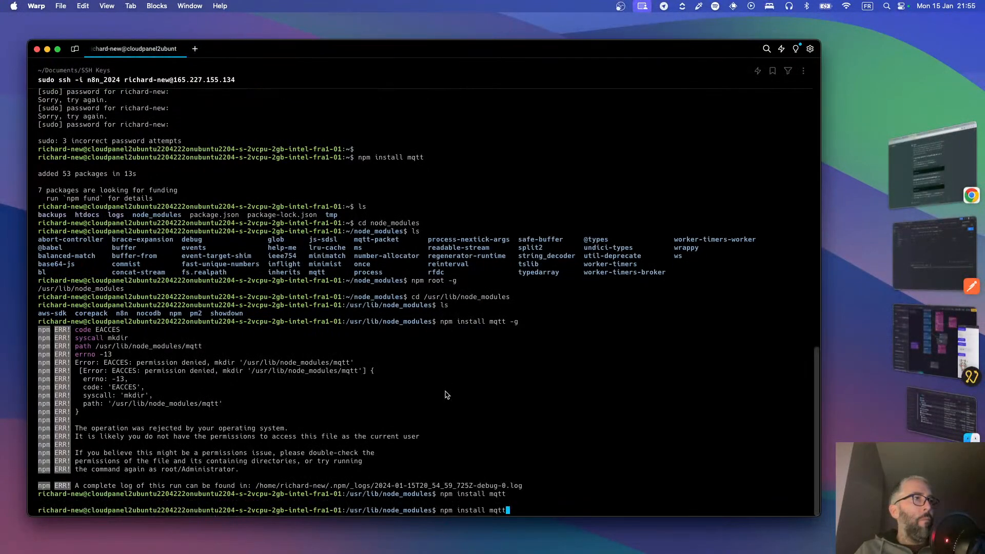
key(Up)
key(Up)
key(Return)
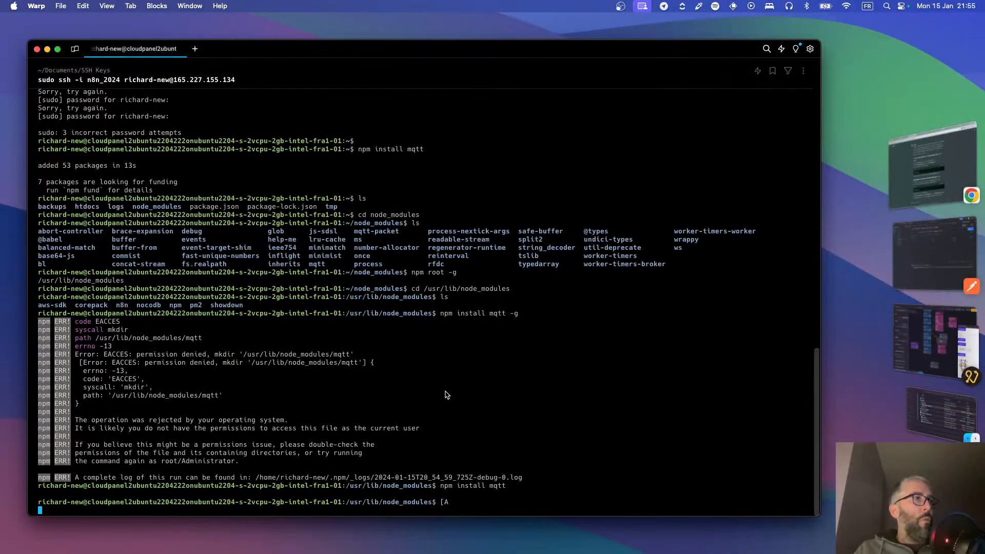
key(Up)
key(Down)
key(Return)
key(Return)
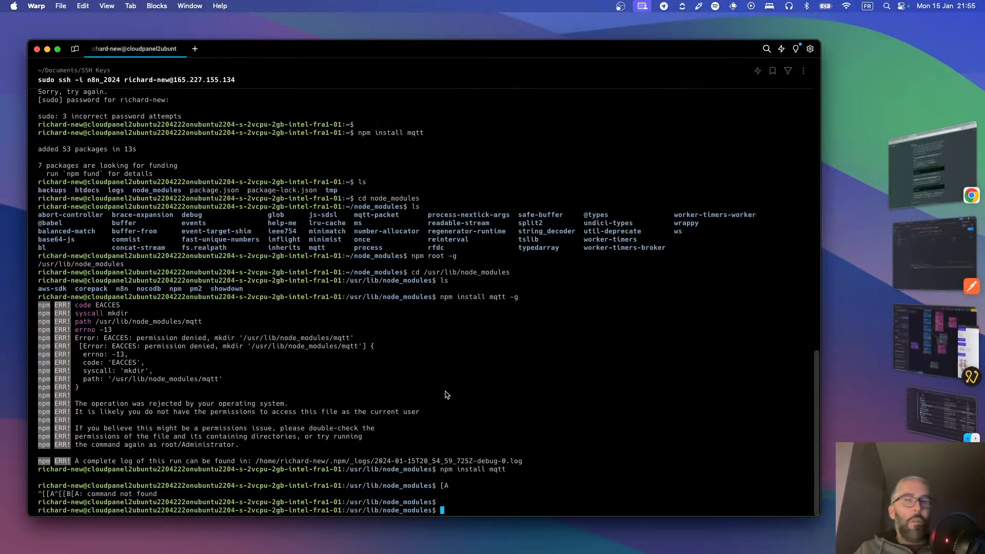
text(ls)
key(Return)
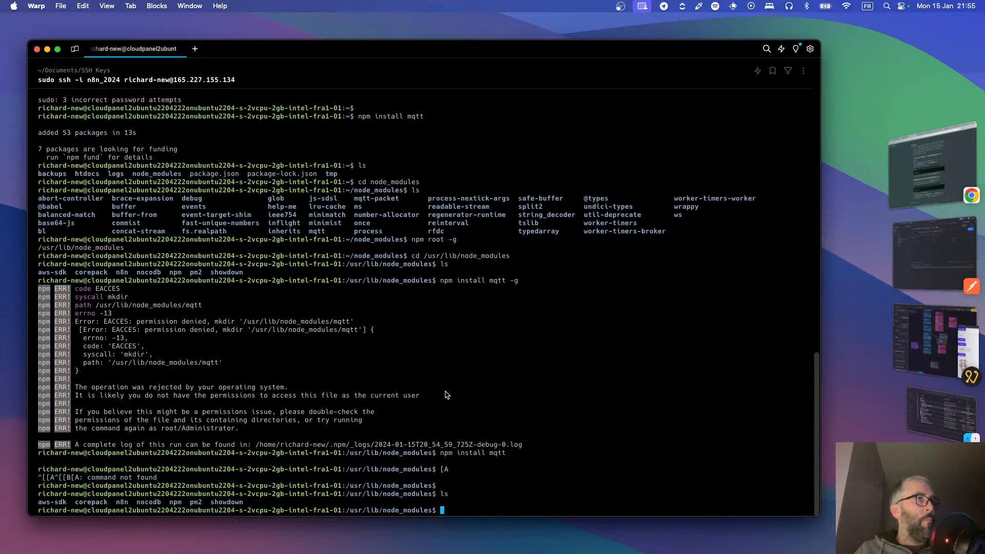
Go into /usr/lib/node_modules/n8n, list its contents, and run npm install mqtt there.
text(cd n8n)
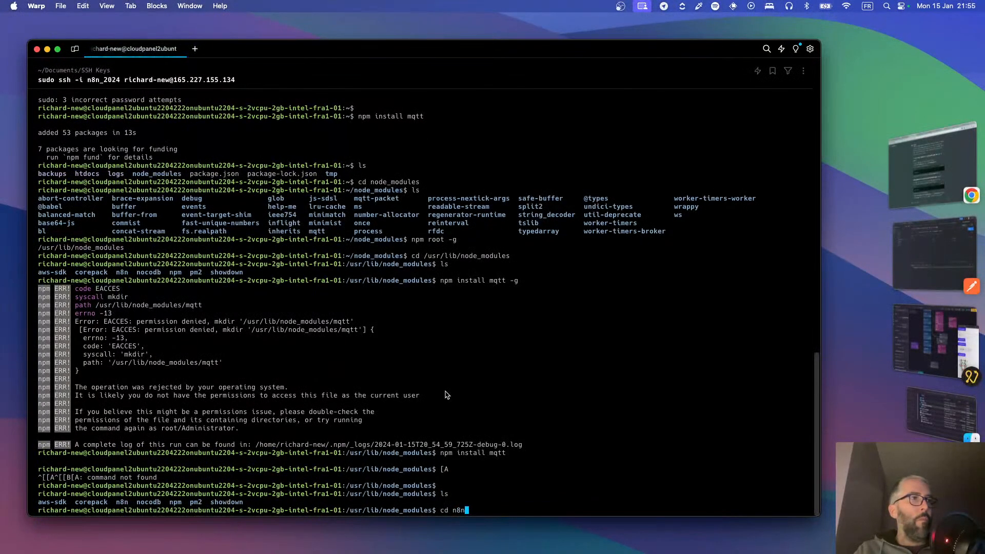
key(Return)
text(ls)
key(Return)
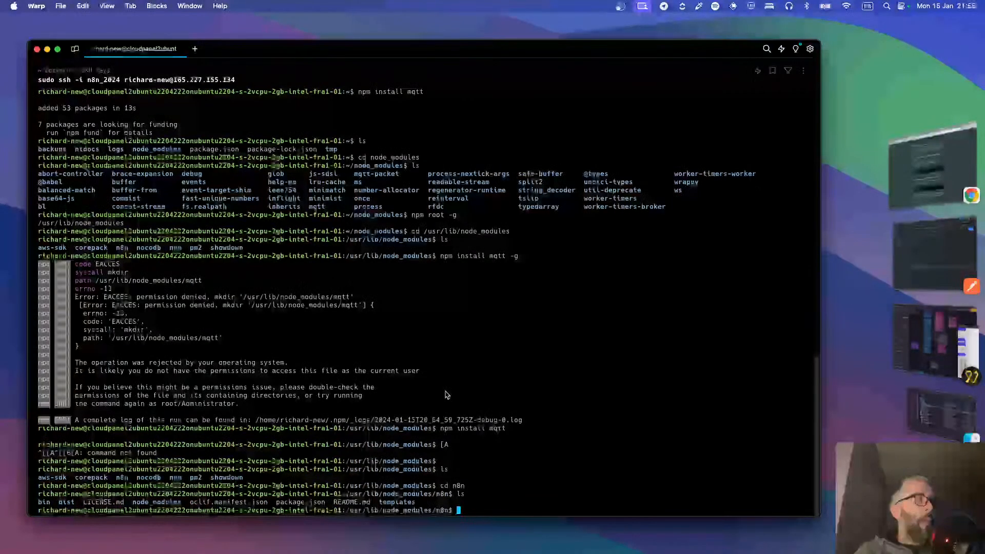
text(npm install mqtt)
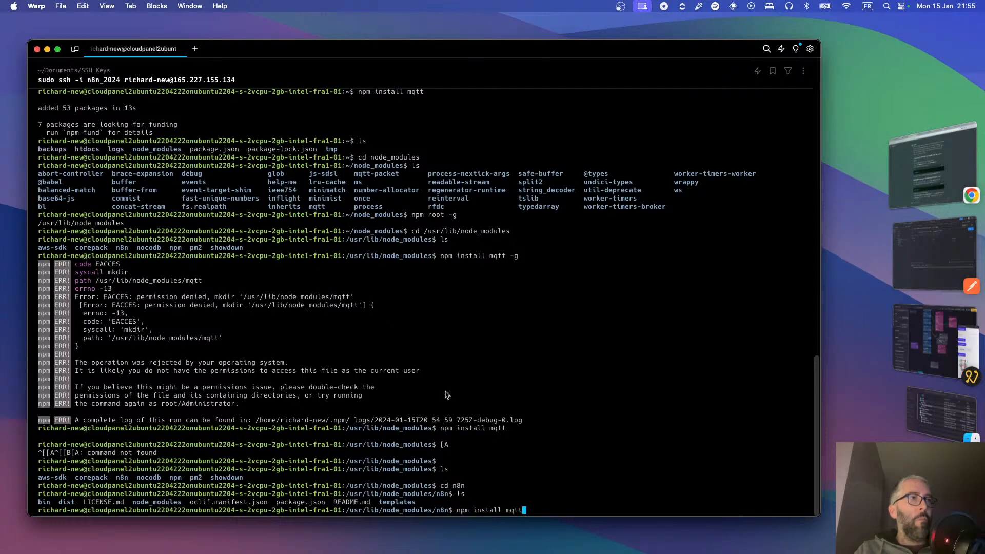
key(Return)
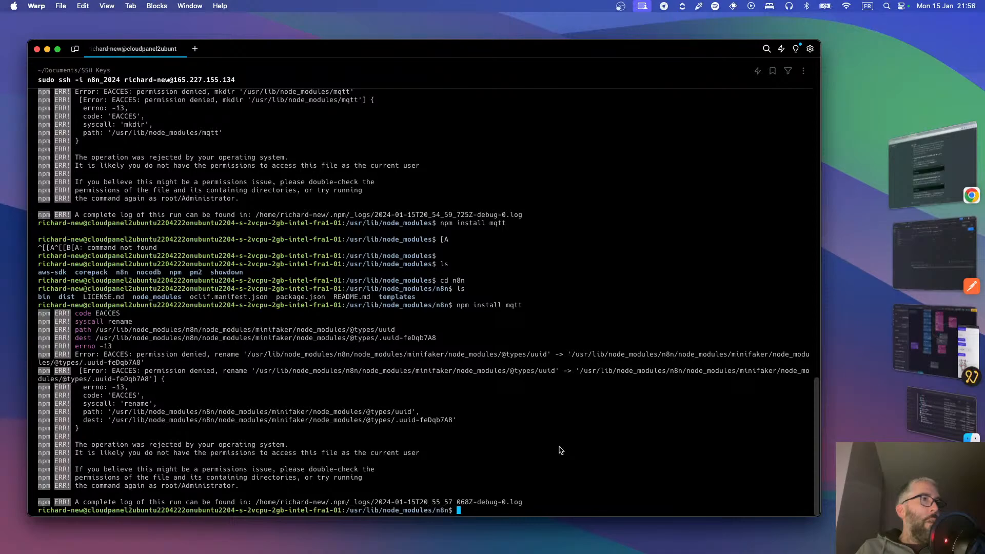
key(super+Tab)
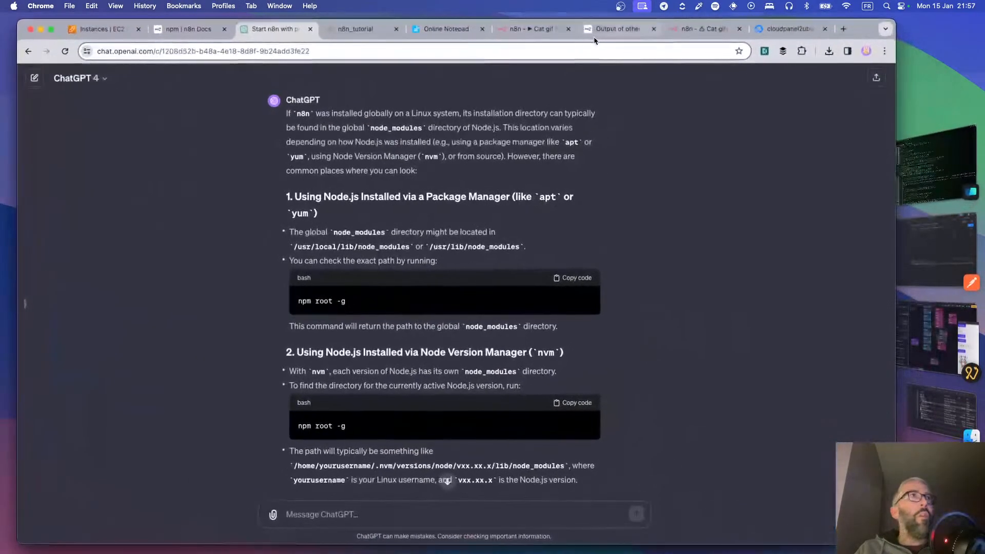
Rerun the Code node in the Cat gifs R Us workflow, then reload the page and close the node editor.
click(691, 30)
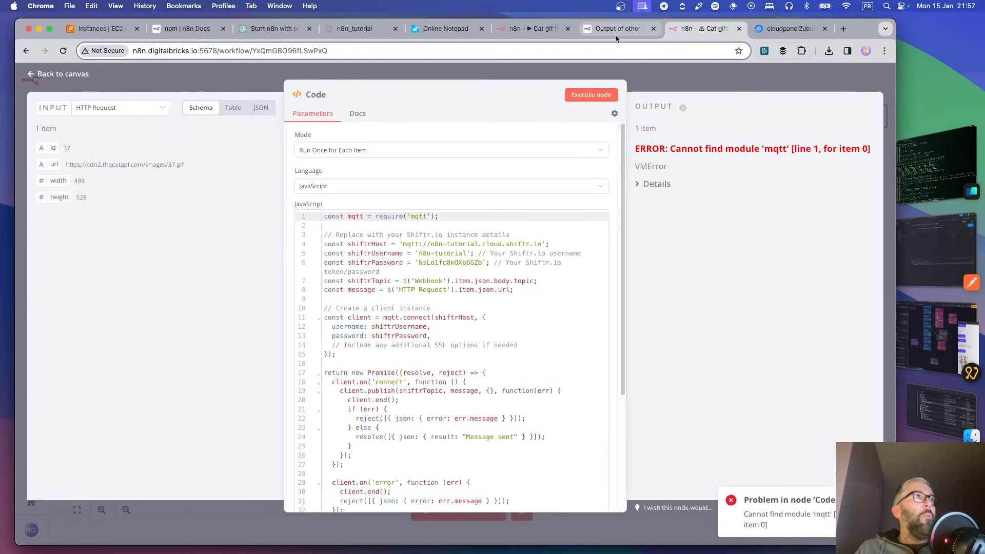
click(589, 99)
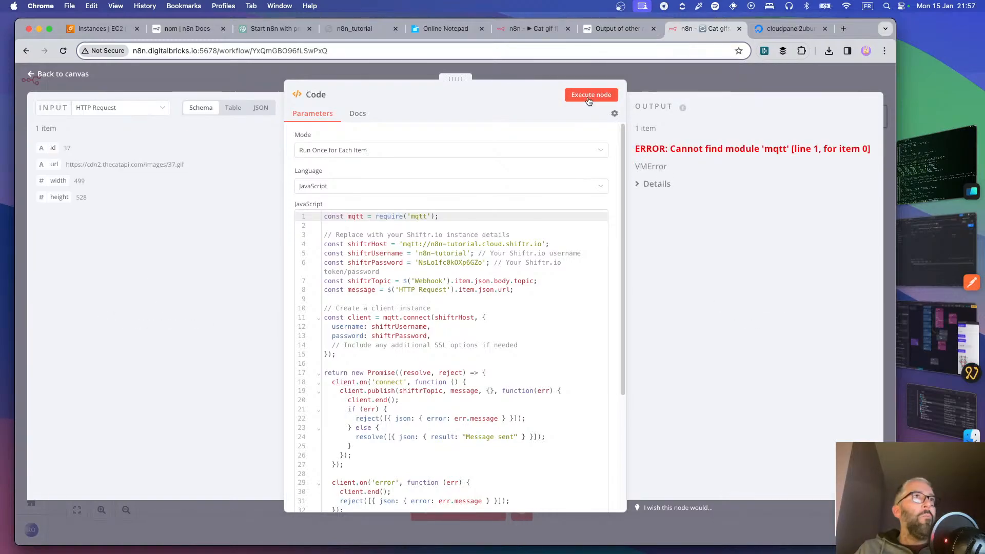
click(63, 51)
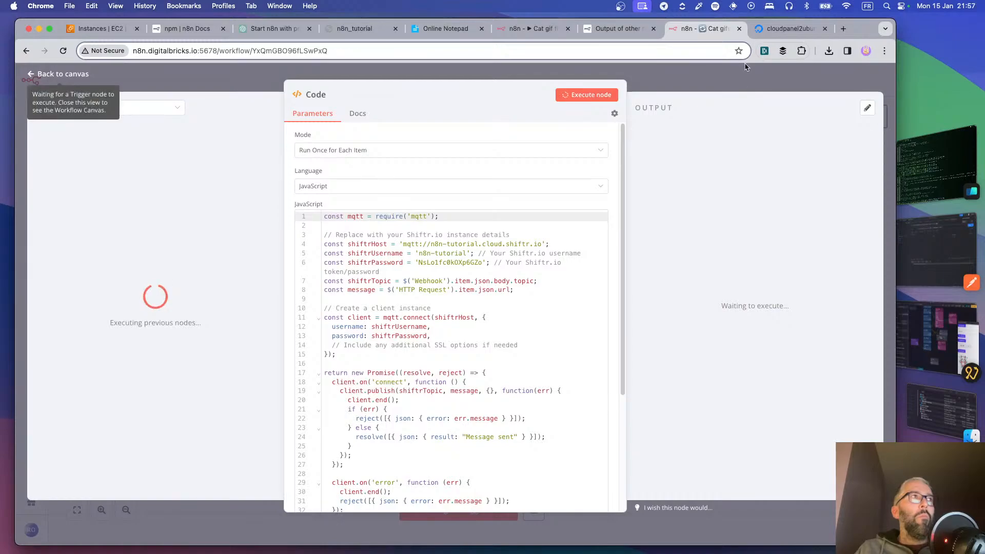
key(Escape)
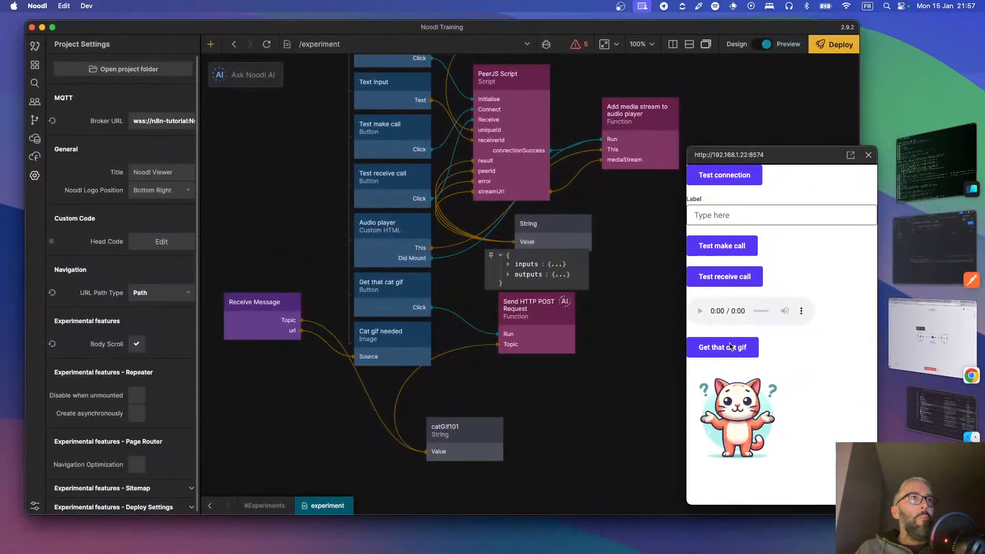
Send a request with Get that cat gif, read the Code node's mqtt error, then select Noodl's Receive Message node.
click(731, 346)
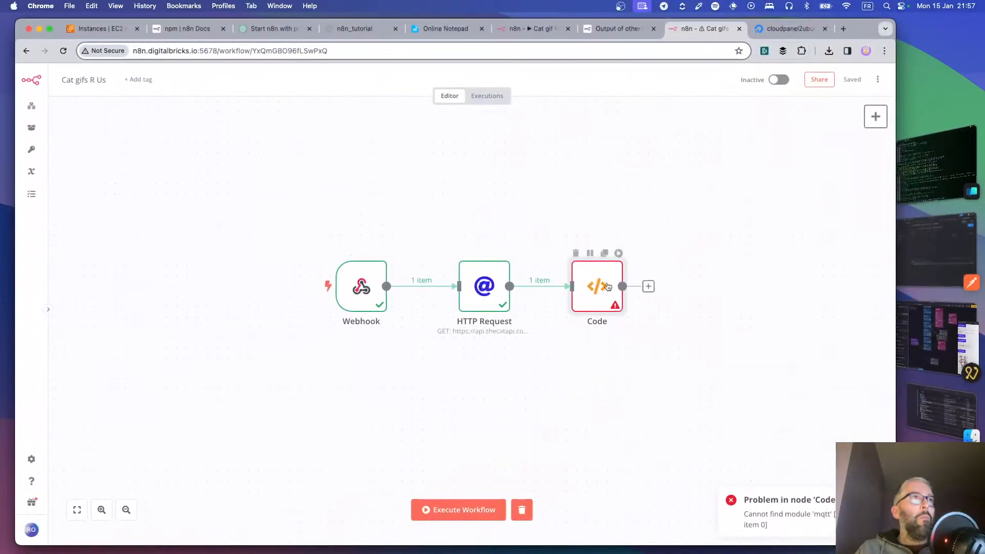
double_click(607, 286)
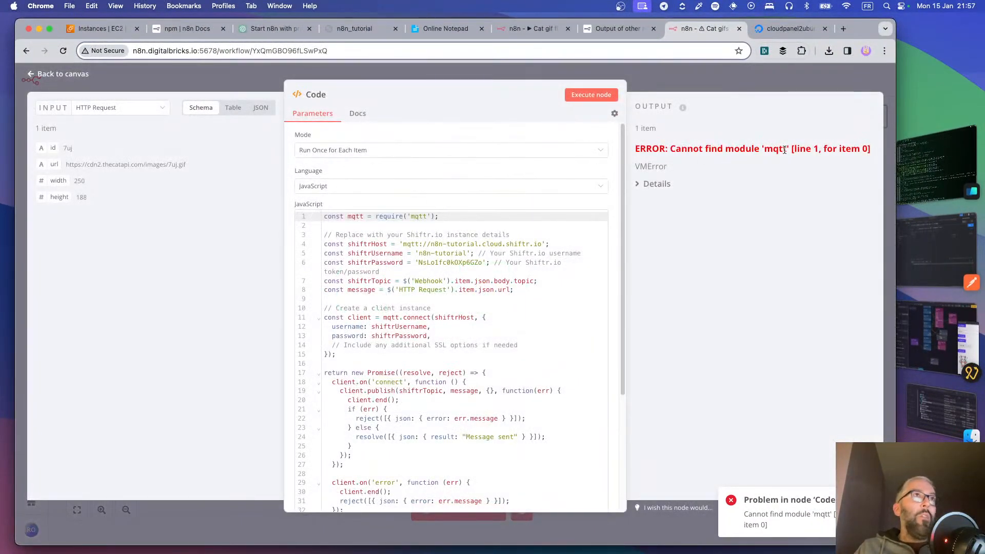
click(692, 83)
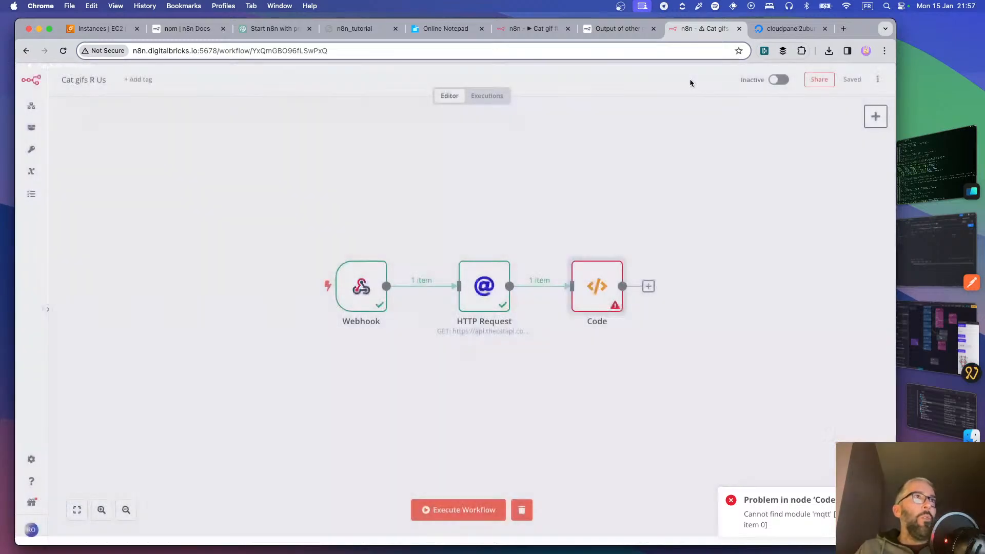
click(909, 337)
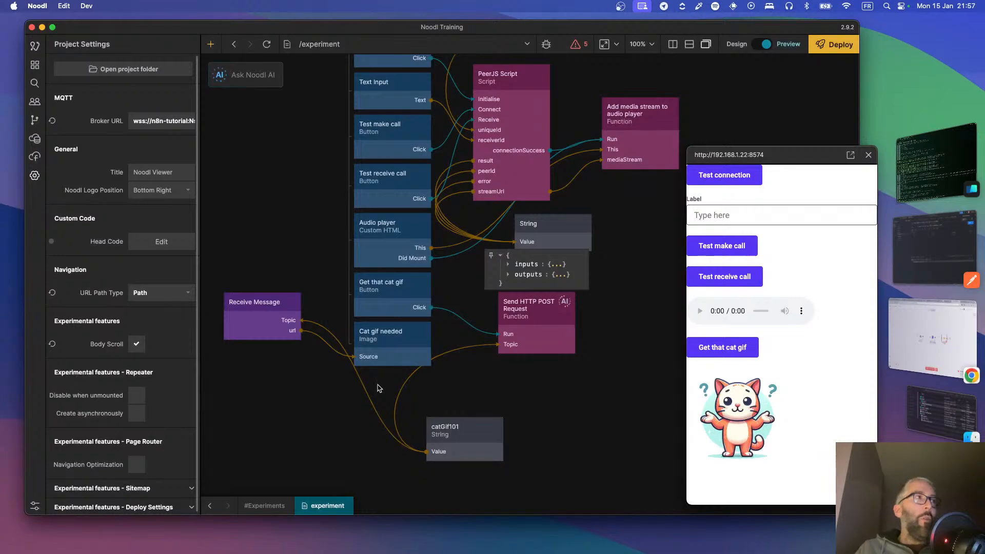
click(257, 322)
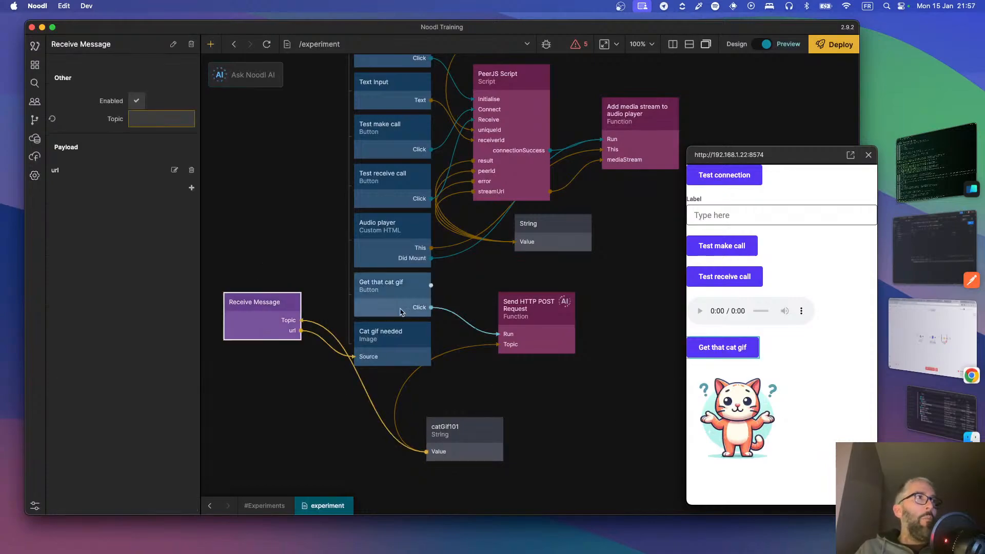